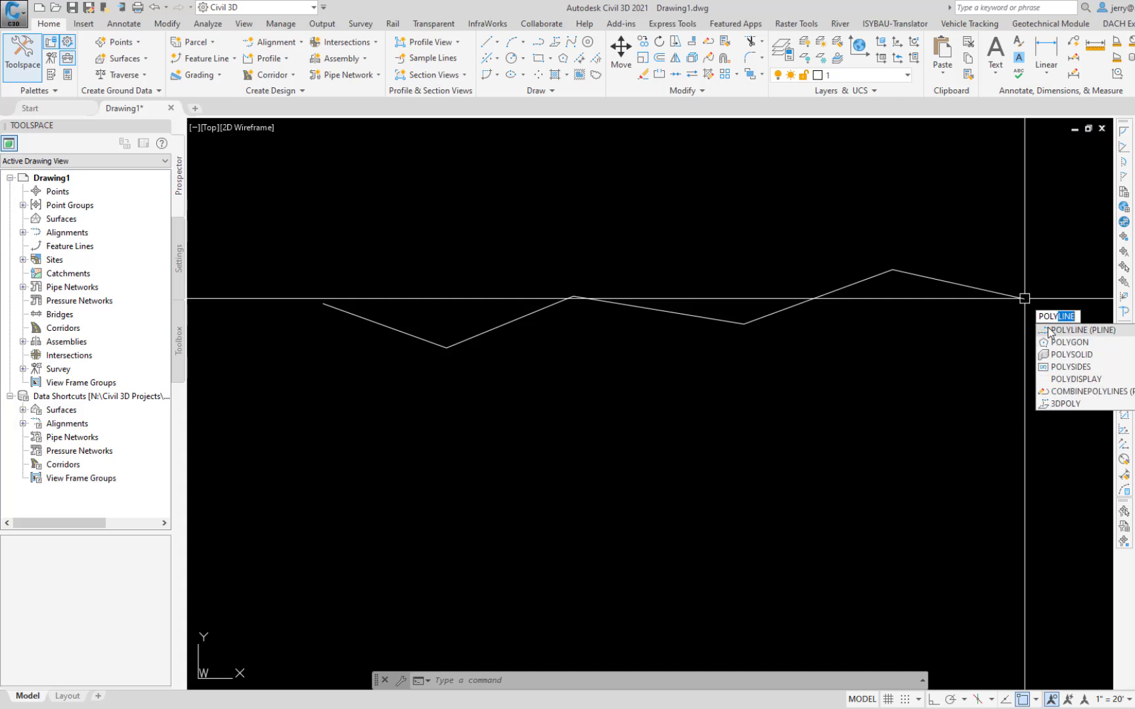
Step: Draw a five-segment zigzag polyline above the existing zigzag line
key("Return")
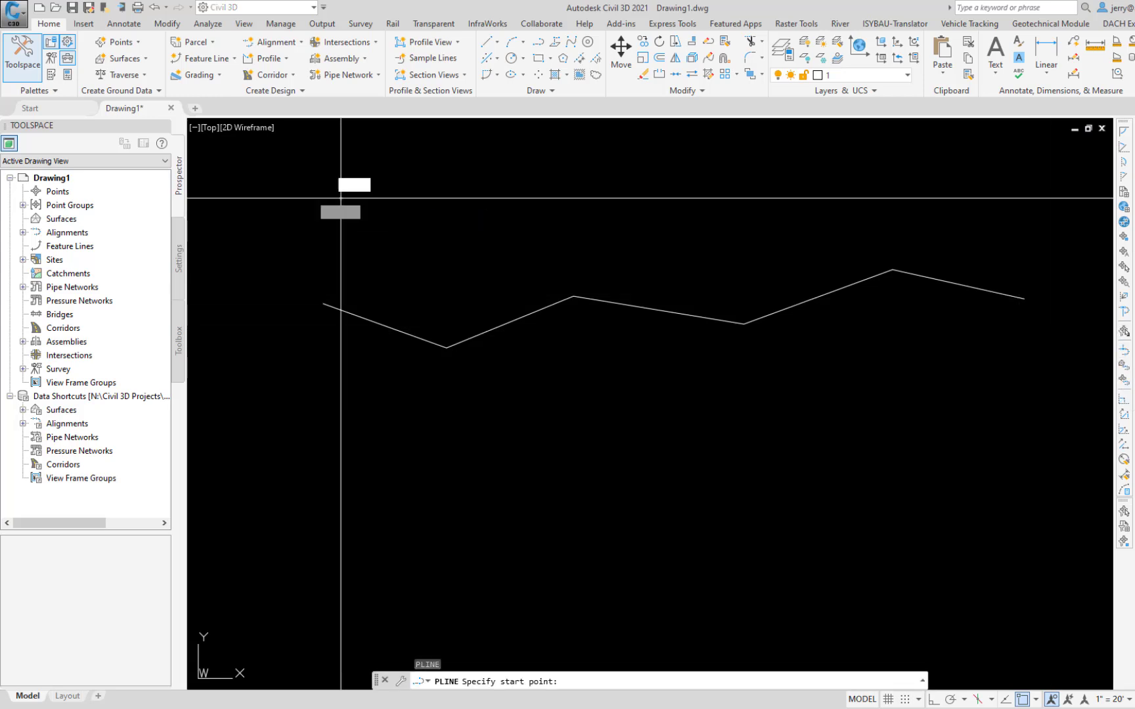
left_click(341, 197)
left_click(456, 258)
left_click(580, 218)
left_click(720, 231)
left_click(851, 188)
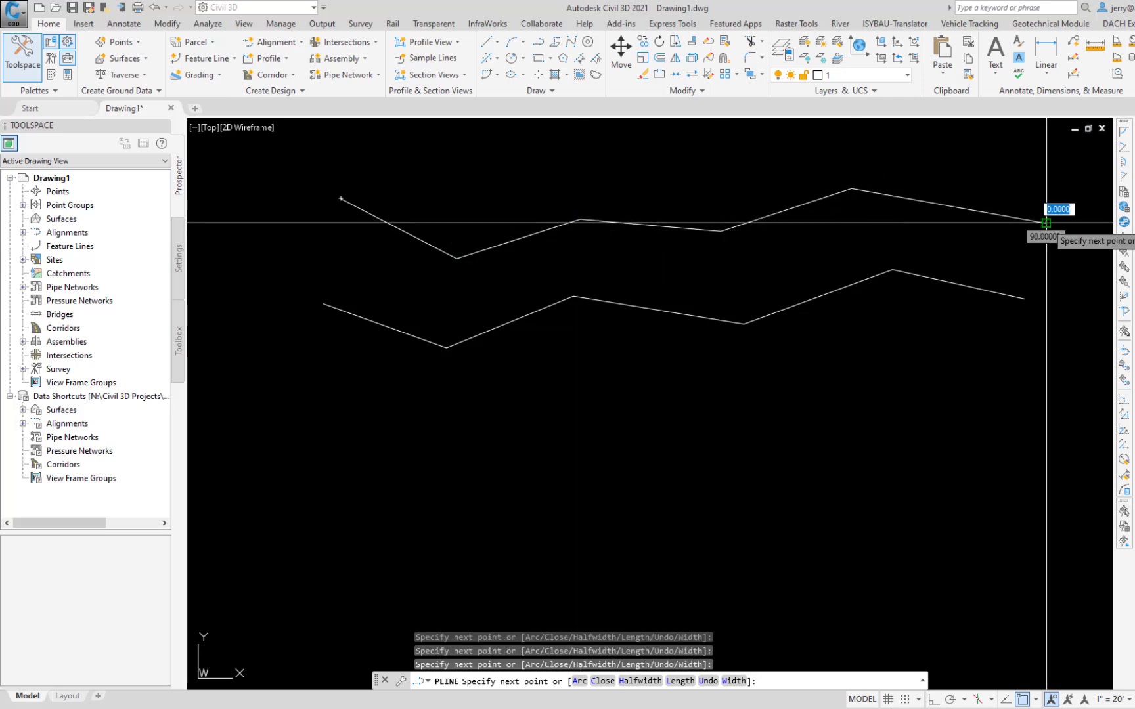
left_click(1046, 224)
key("Escape")
Step: Draw a circle of radius 50 below the right end of the lower zigzag line
type("c")
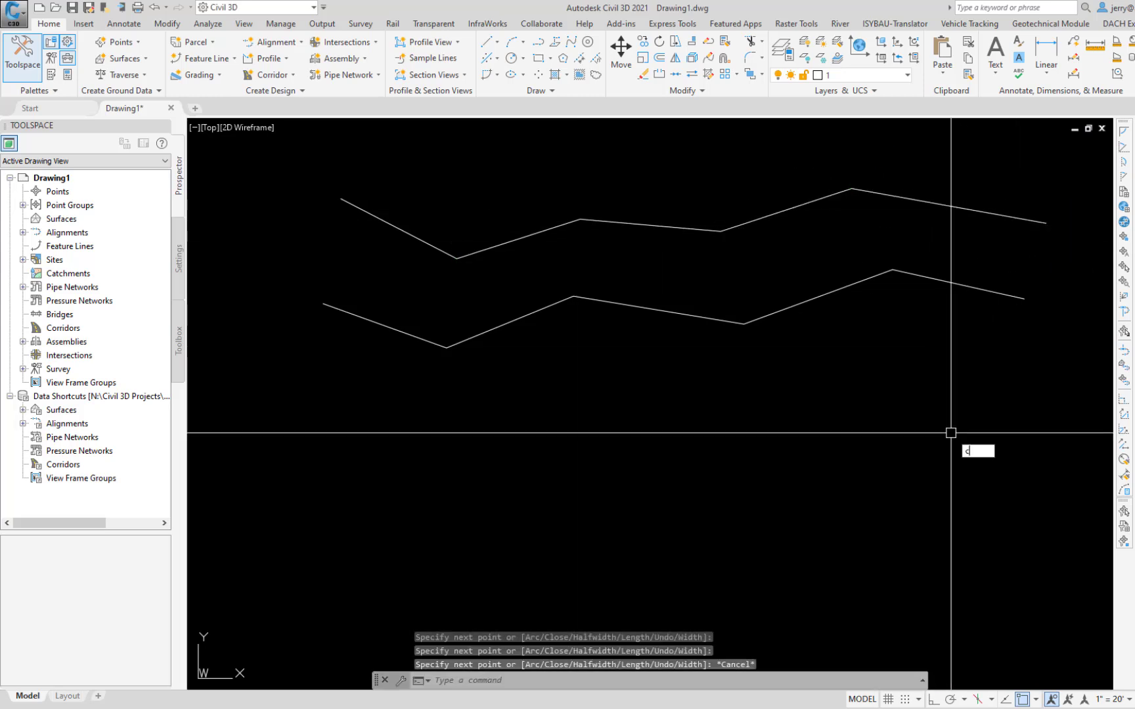
key("Return")
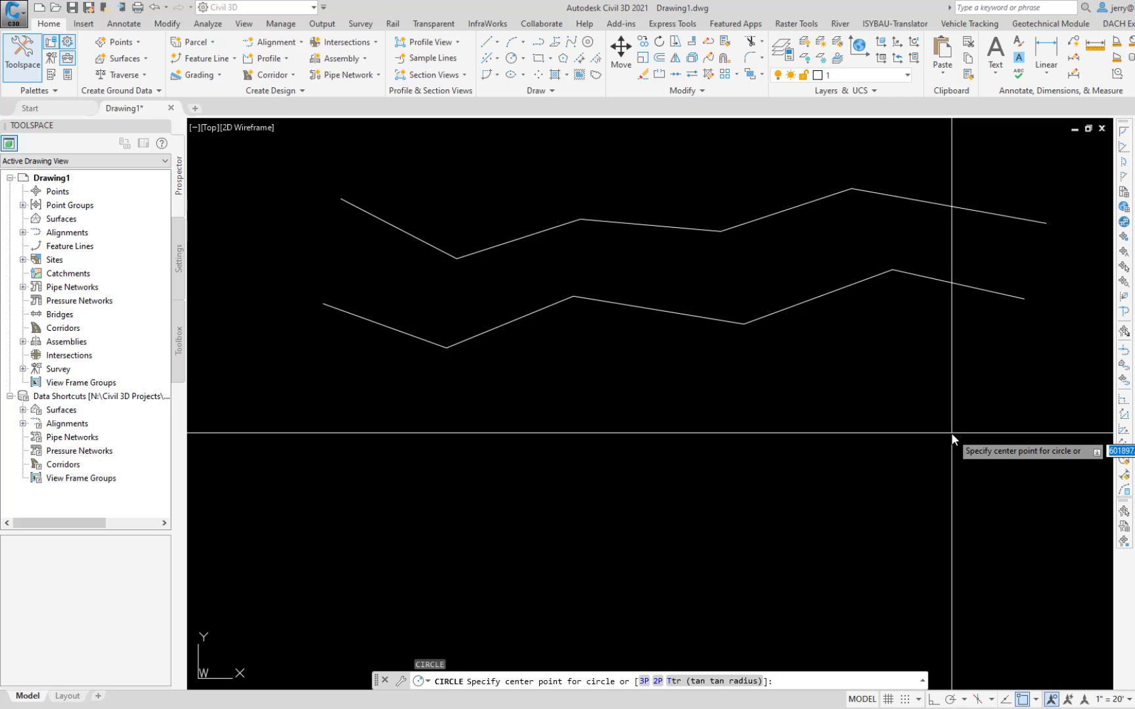
key("Down")
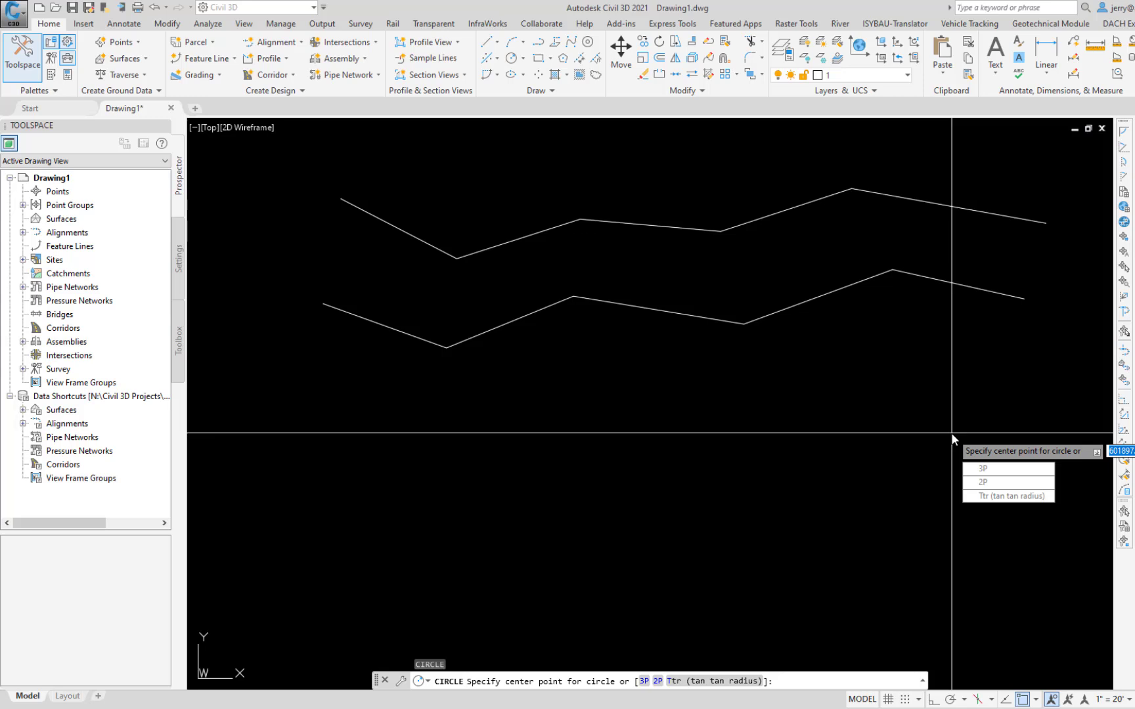
left_click(909, 383)
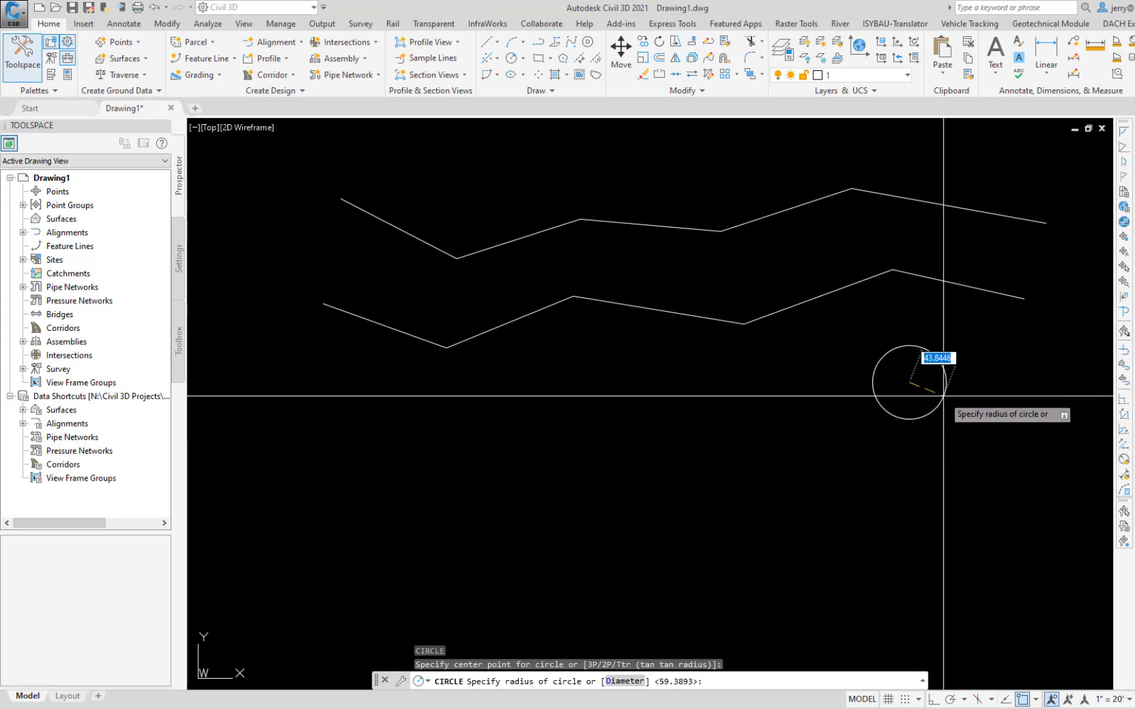
type("50")
key("Return")
Step: Draw a tangent-tangent-radius circle touching the last two segments of the upper polyline, with radius 100
type("c")
key("Return")
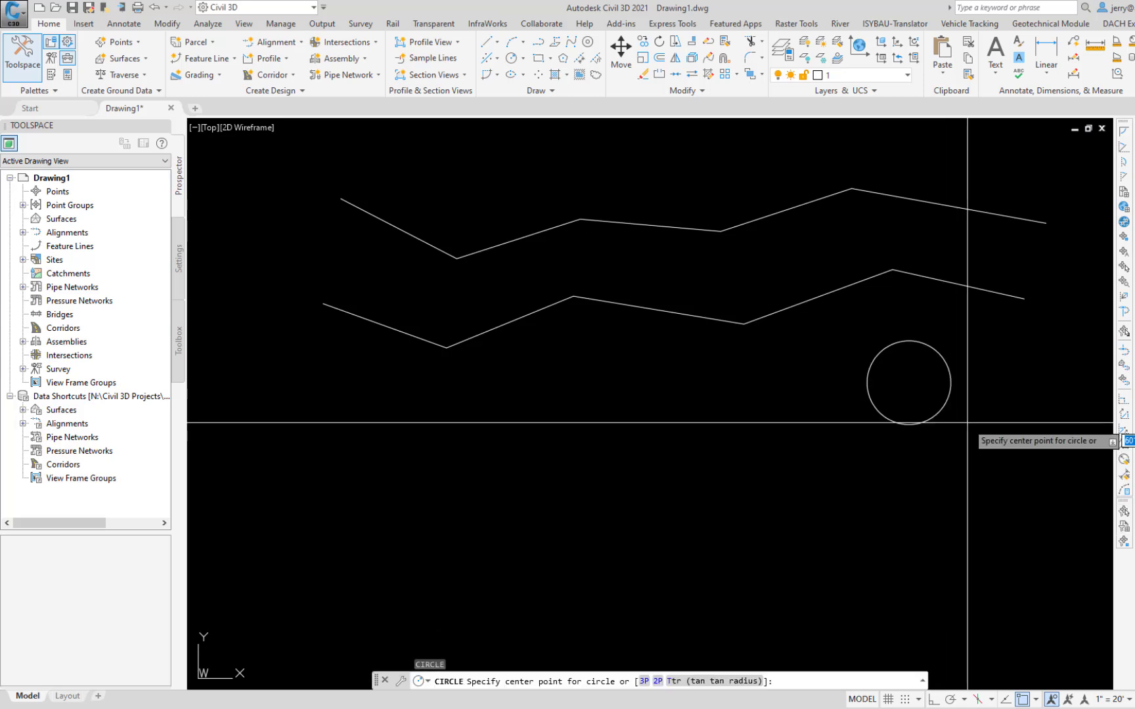
key("Down")
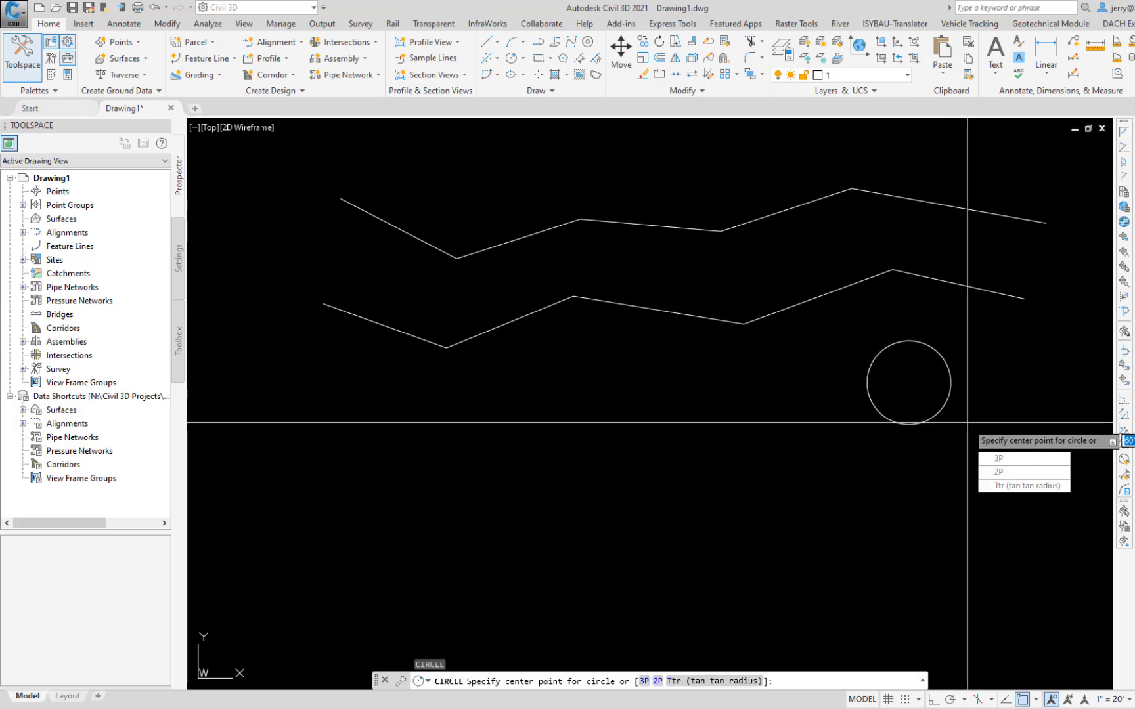
left_click(1029, 487)
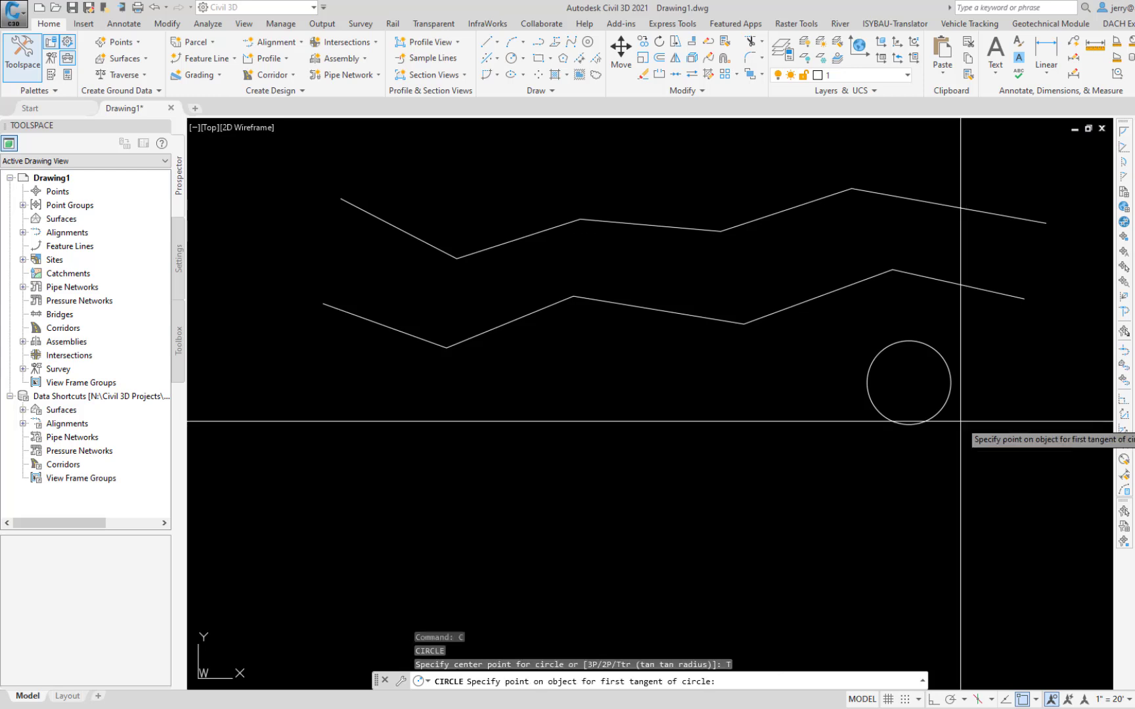
left_click(802, 204)
left_click(934, 205)
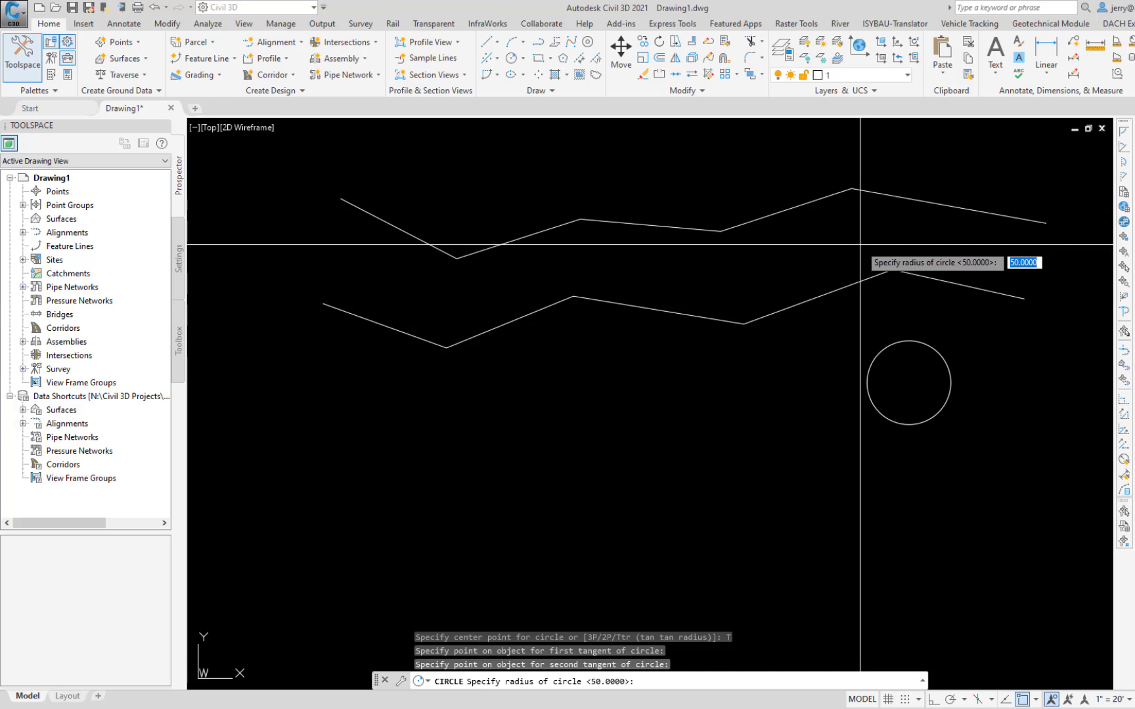
type("100")
key("Return")
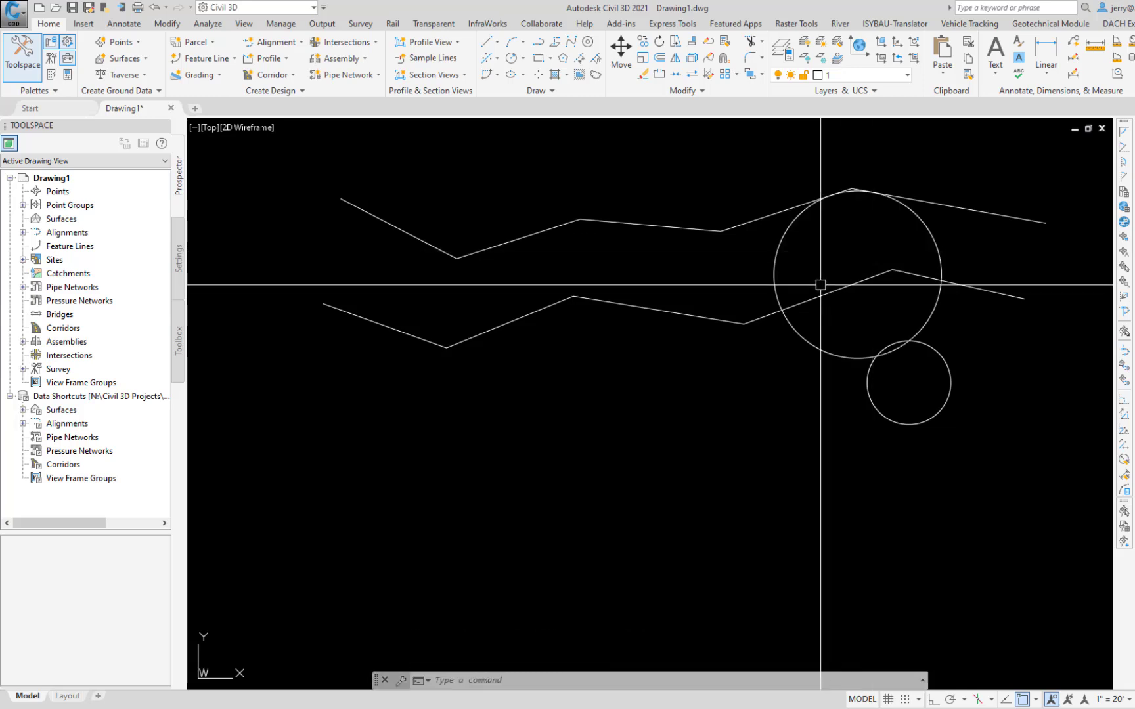
Step: Draw a shallow three-point arc bulging upward below the left end of the lower zigzag line
type("a")
key("Return")
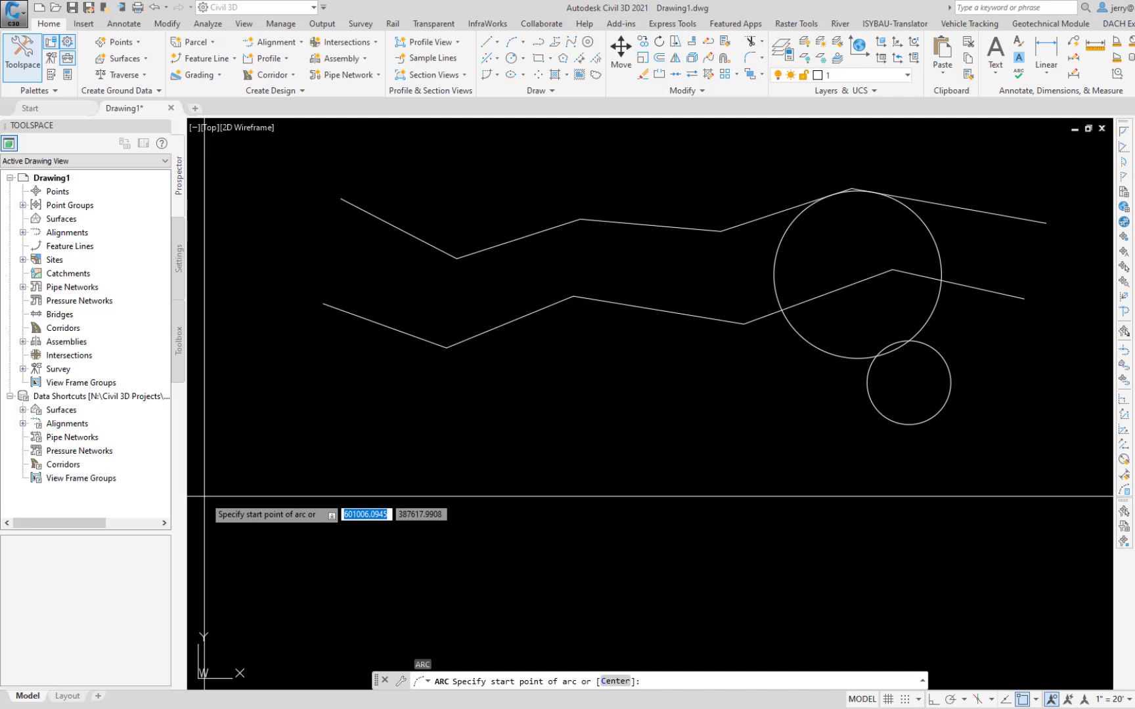
key("Down")
left_click(224, 468)
left_click(298, 430)
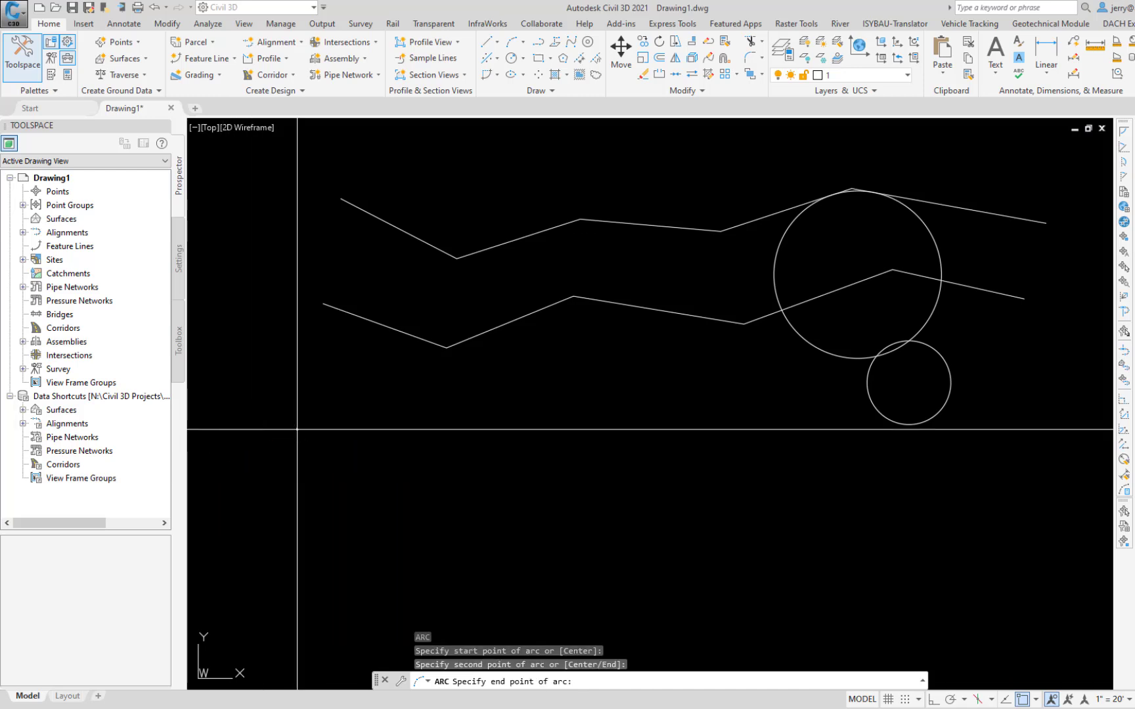
left_click(410, 454)
key("Escape")
Step: Draw a second arc by its center, start and end points, radius about 106, just beneath the first arc
type("a")
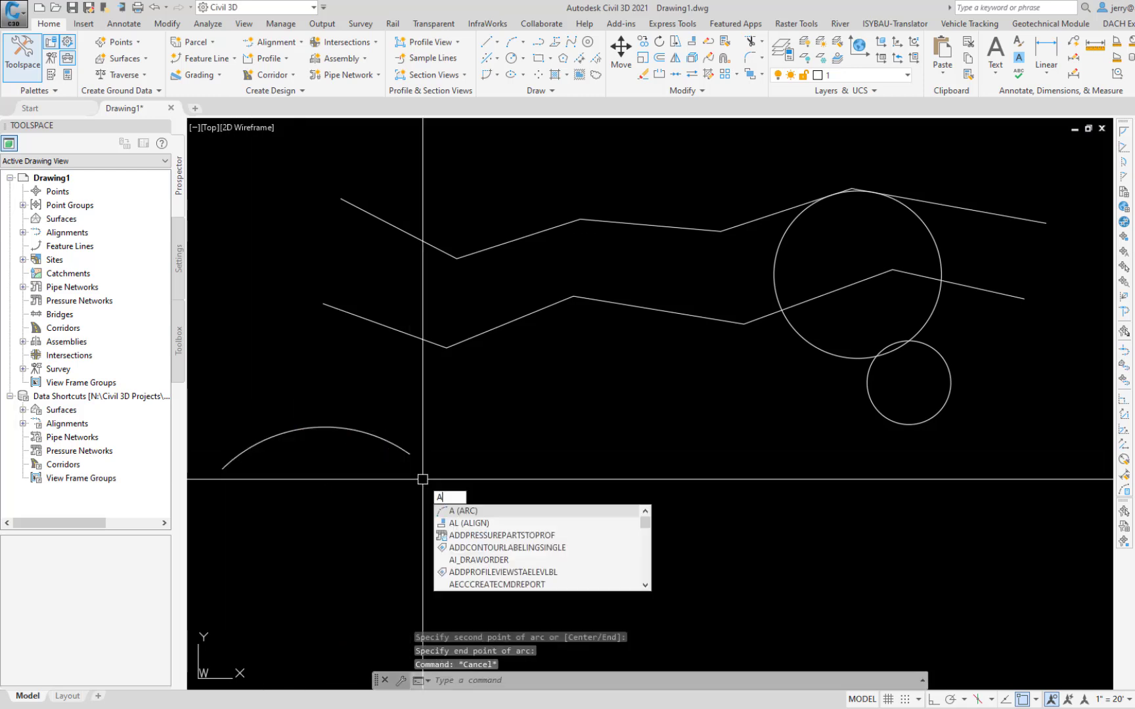
key("Return")
type("C")
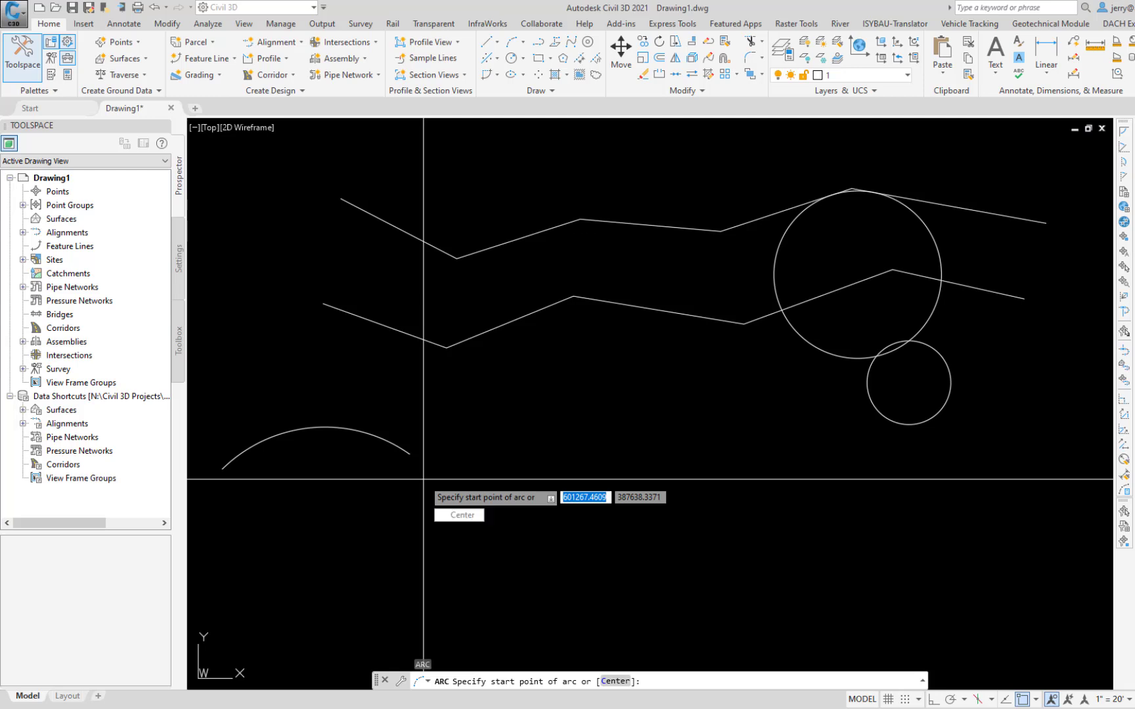
key("Return")
left_click(337, 528)
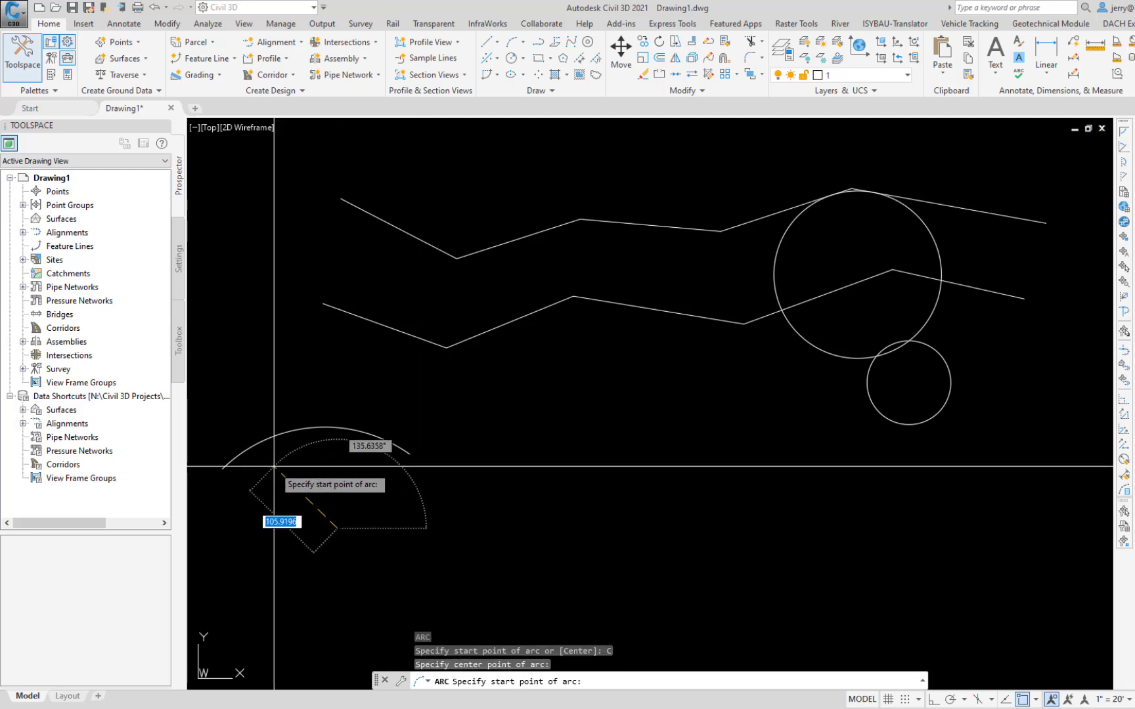
left_click(274, 466)
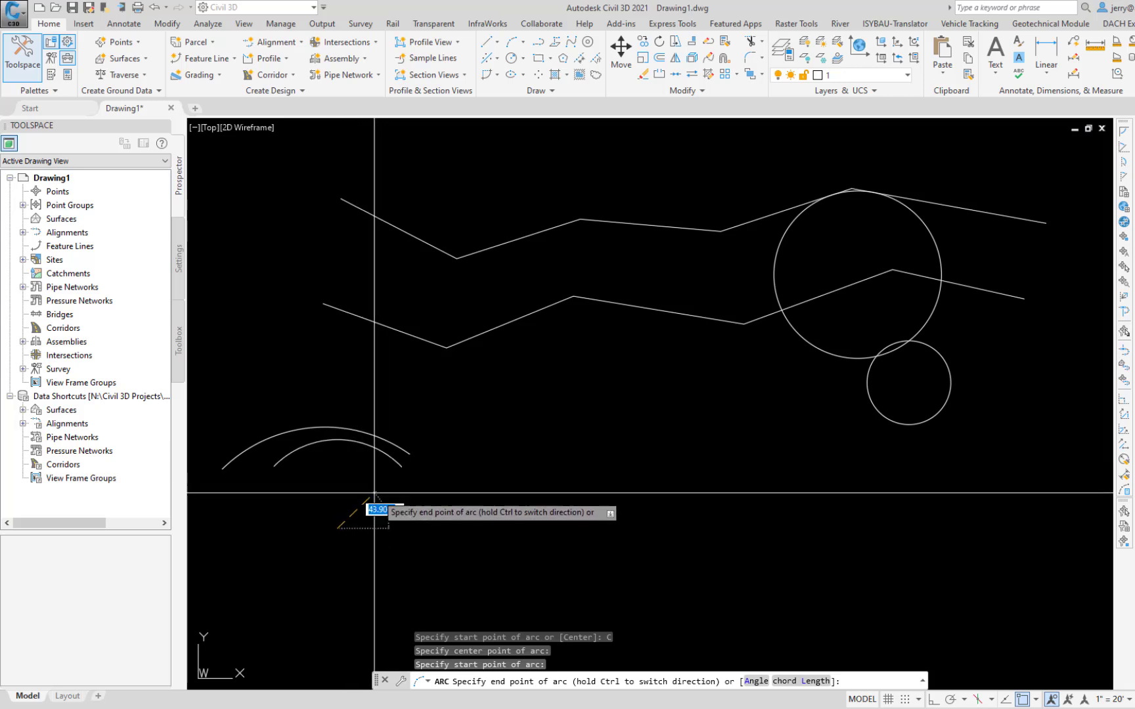
left_click(393, 500)
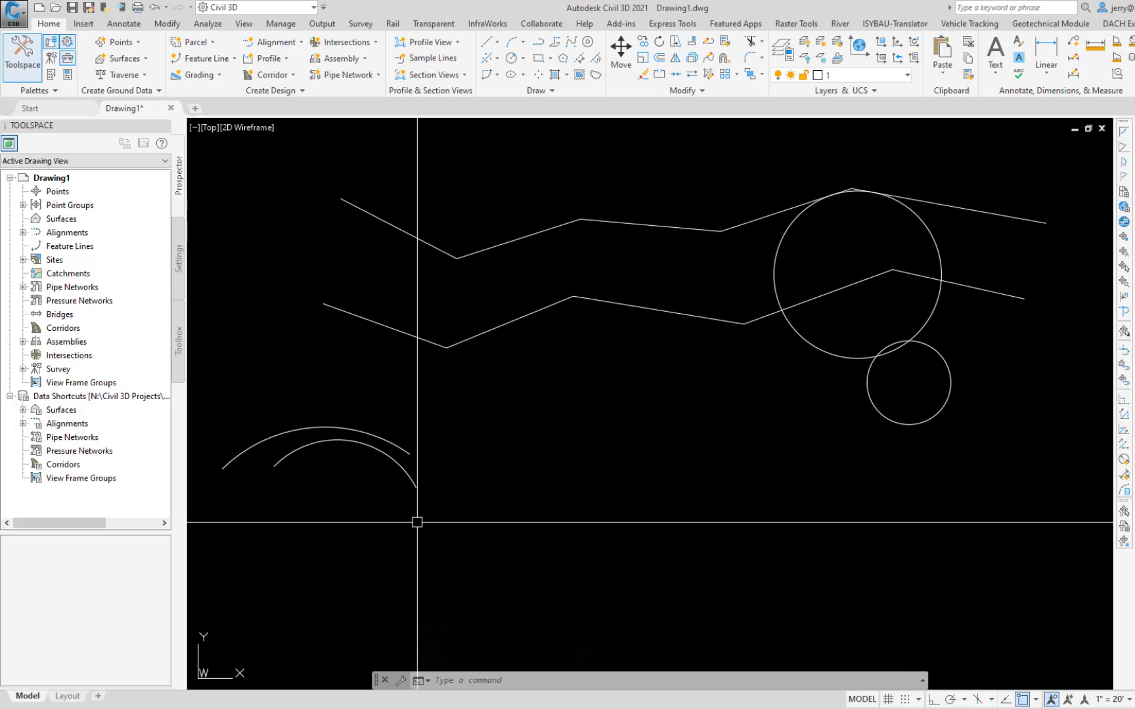
Step: Draw a wide rectangle by two opposite corners between the arcs and the smaller circle
type("re")
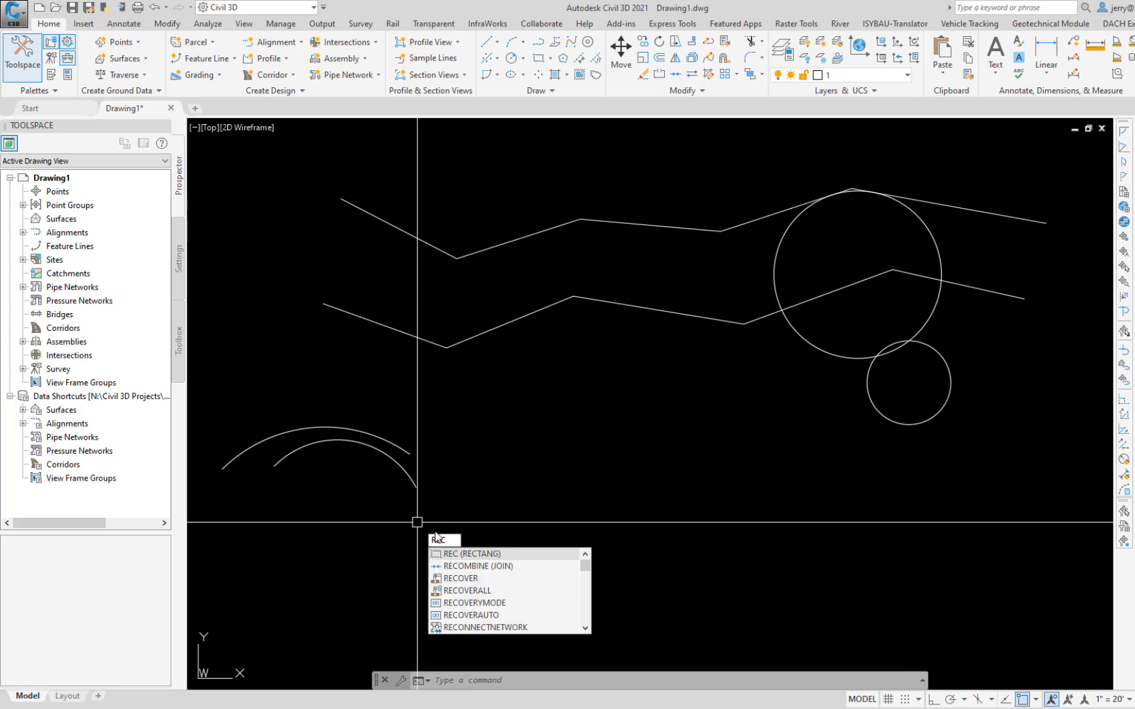
left_click(491, 555)
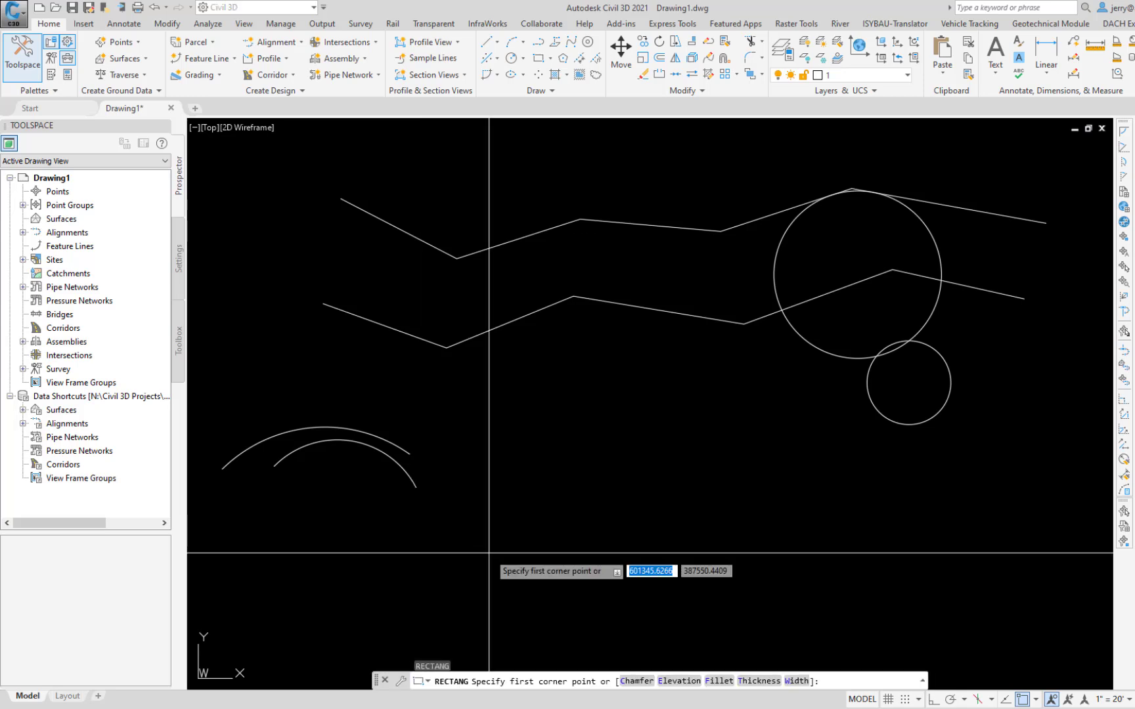
left_click(484, 480)
left_click(707, 383)
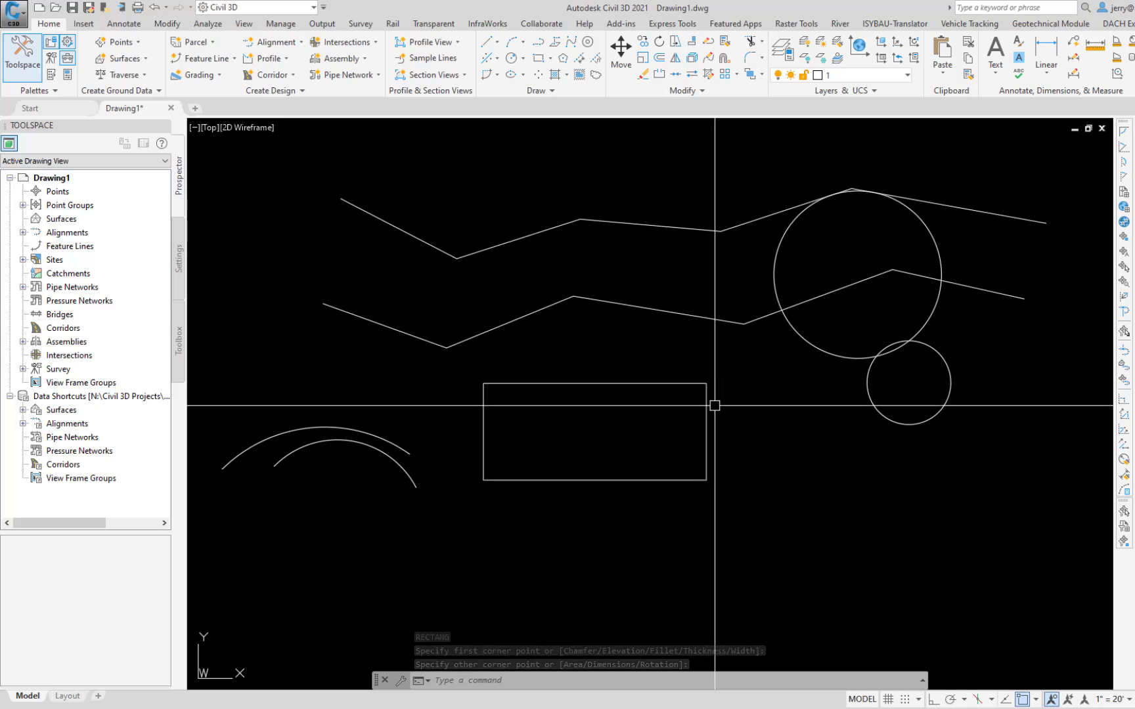
Step: Draw a smaller rectangle with line width 10 between the first rectangle and the smaller circle
type("re")
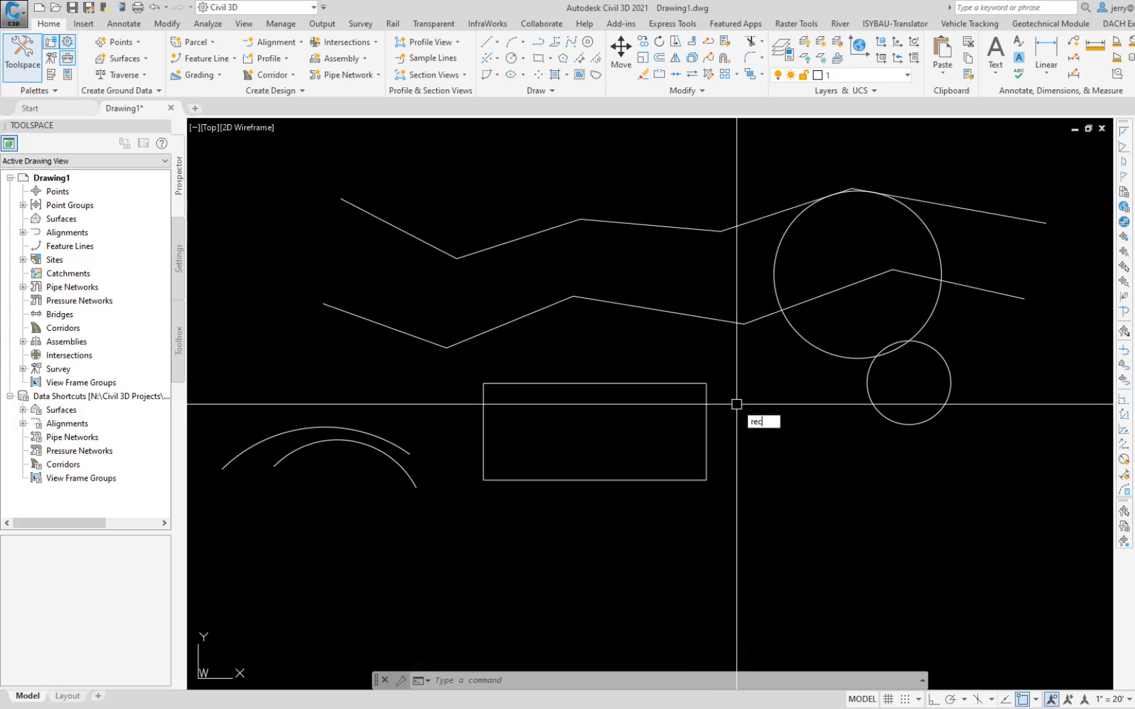
type("c")
key("Return")
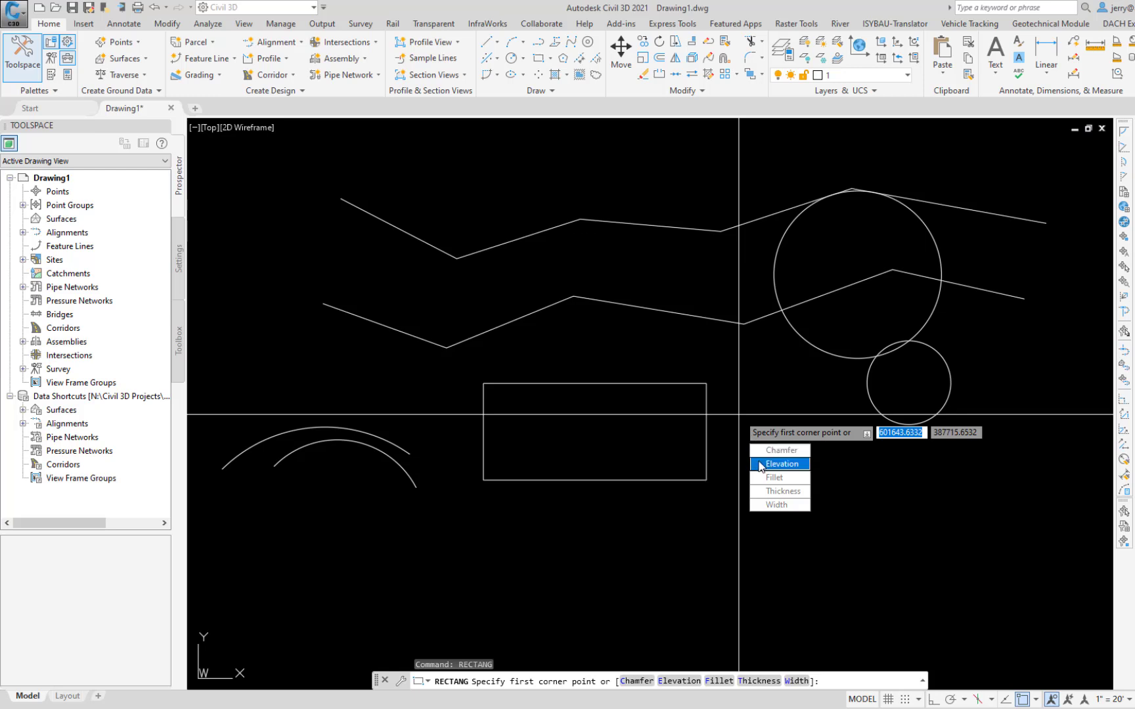
left_click(776, 505)
type("10")
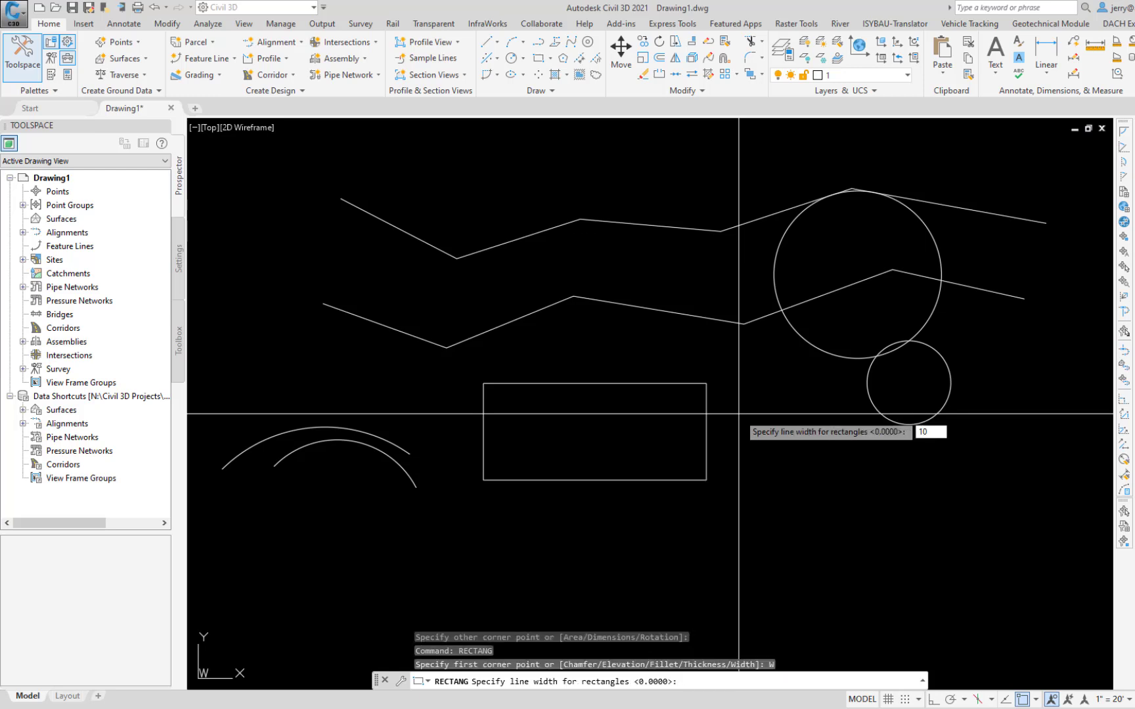
key("Return")
left_click(740, 440)
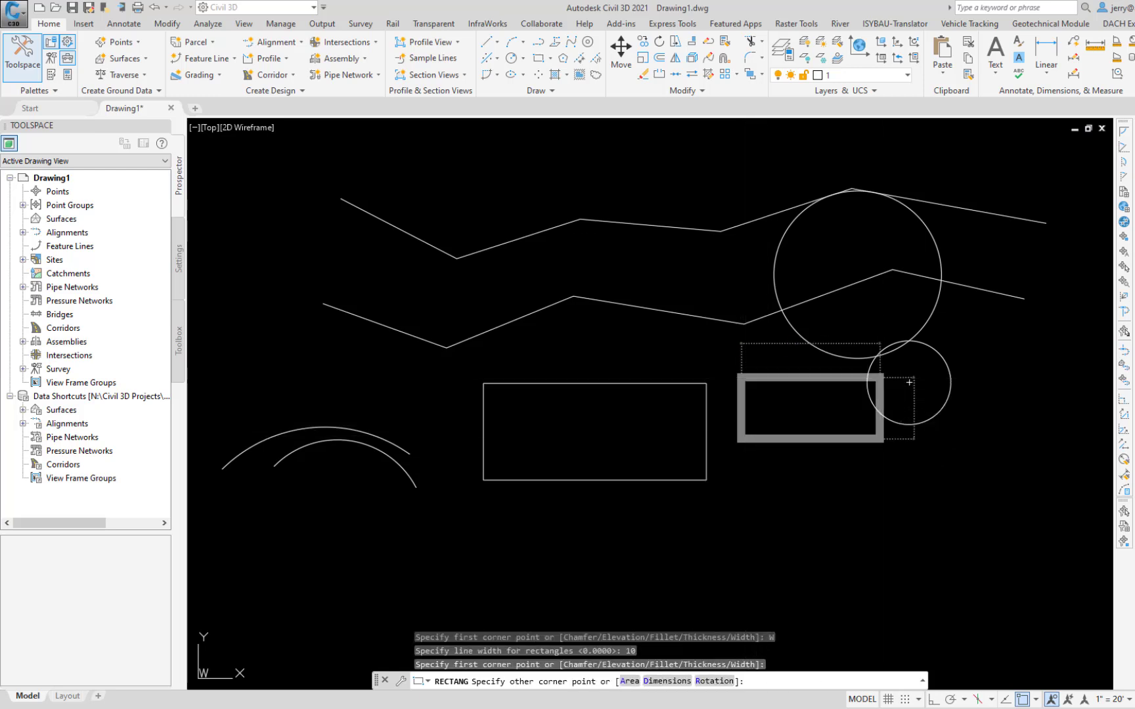
left_click(880, 378)
Step: Draw a five-sided polygon circumscribed about a circle of radius 50, centered below the gap between the two rectangles
type("POL")
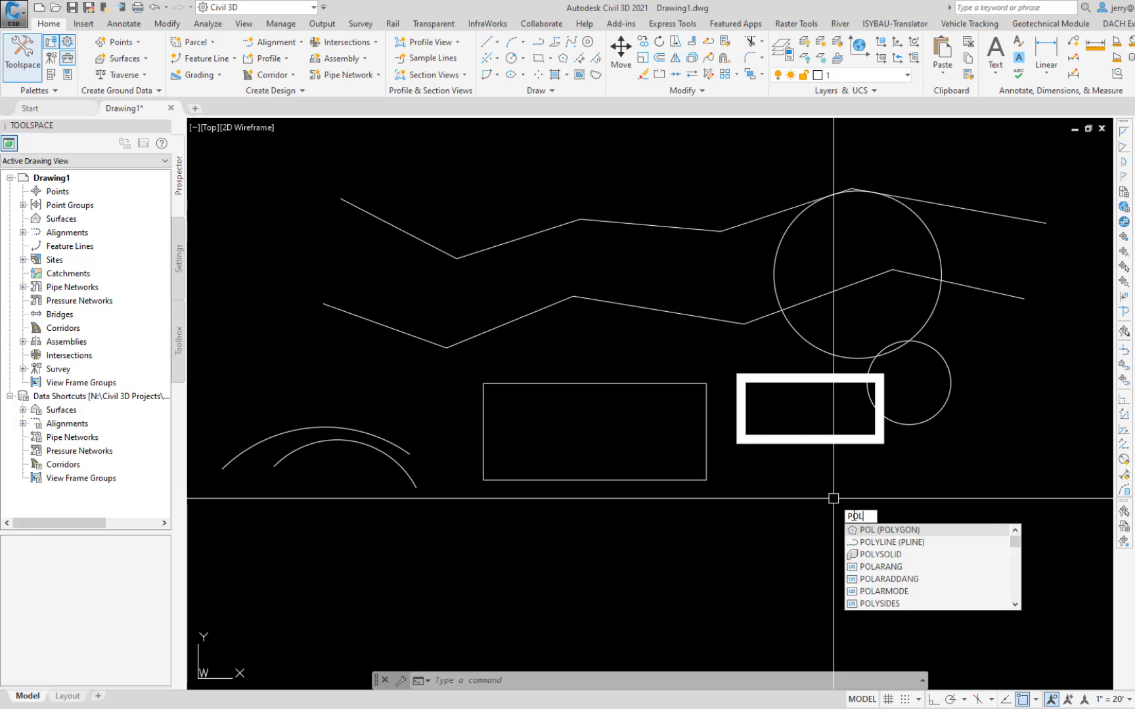
left_click(883, 532)
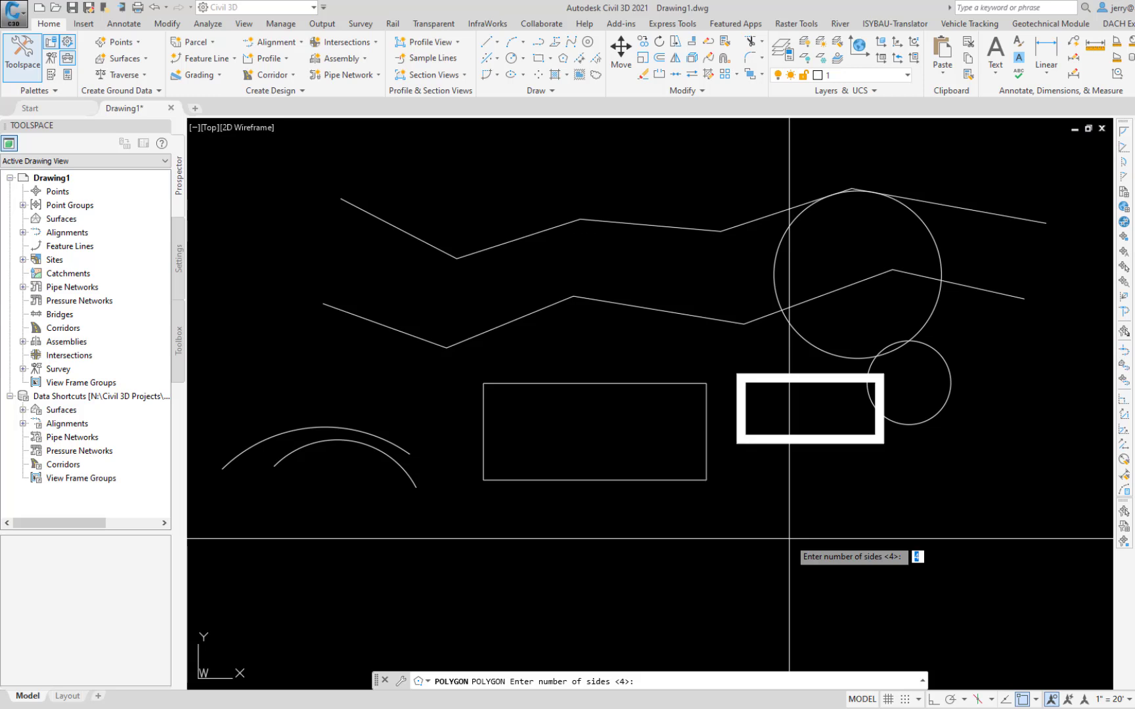
type("5")
key("Return")
left_click(698, 553)
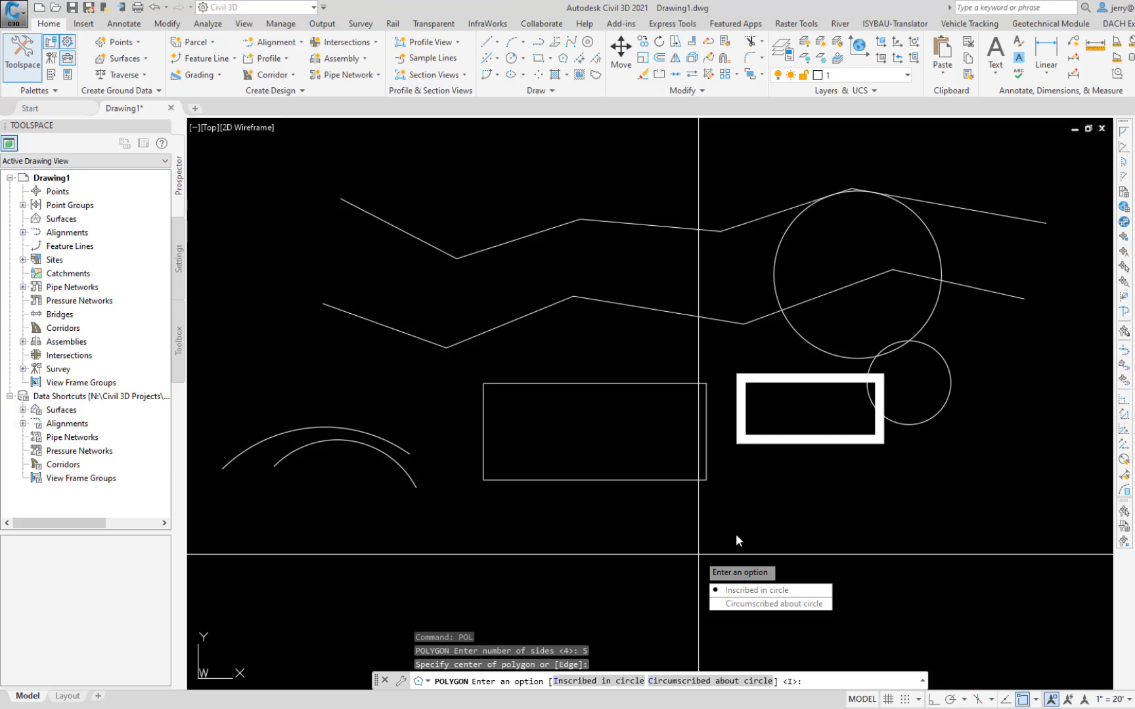
left_click(756, 604)
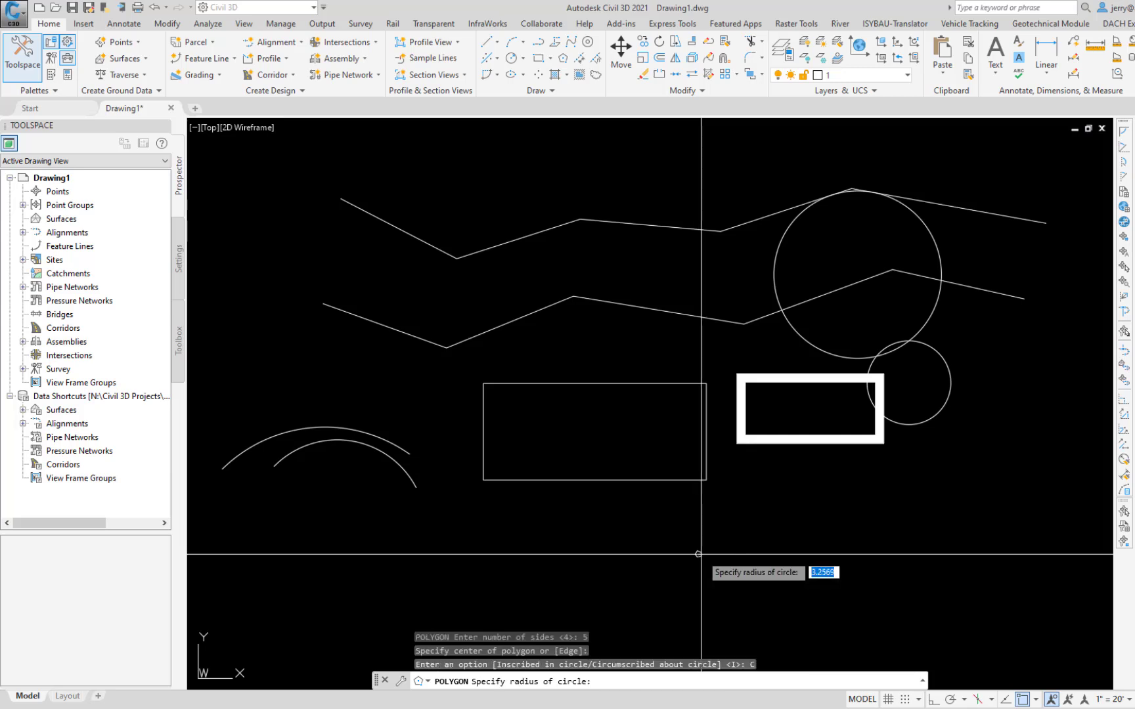
type("45")
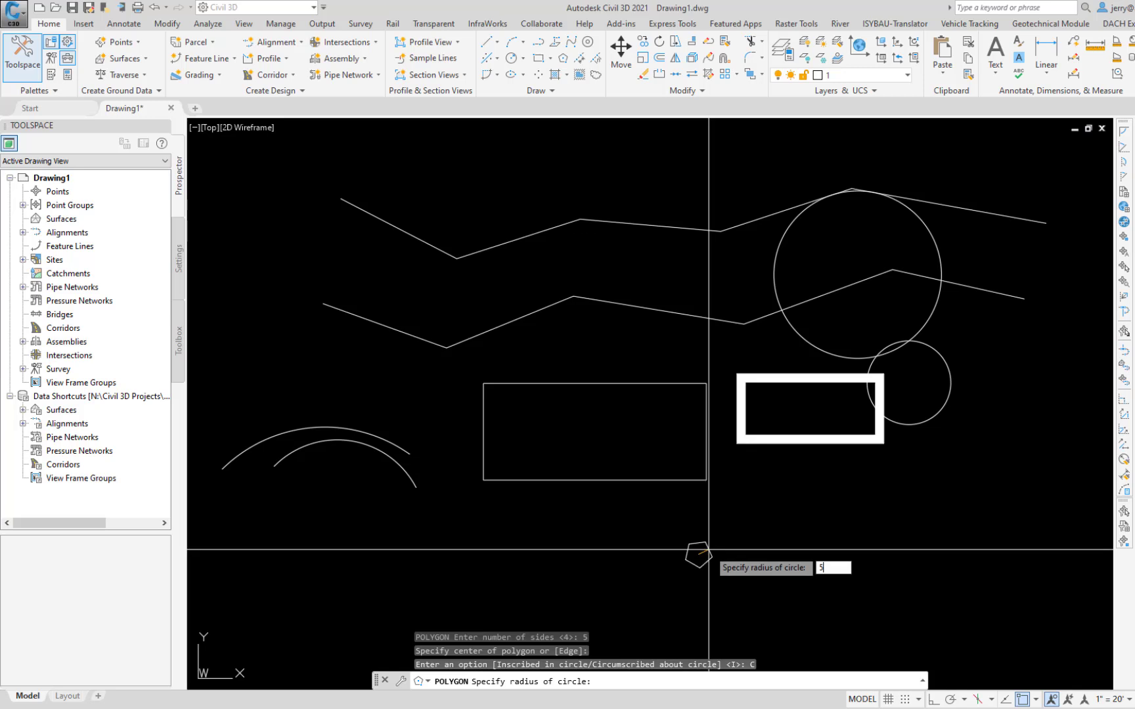
key("Return")
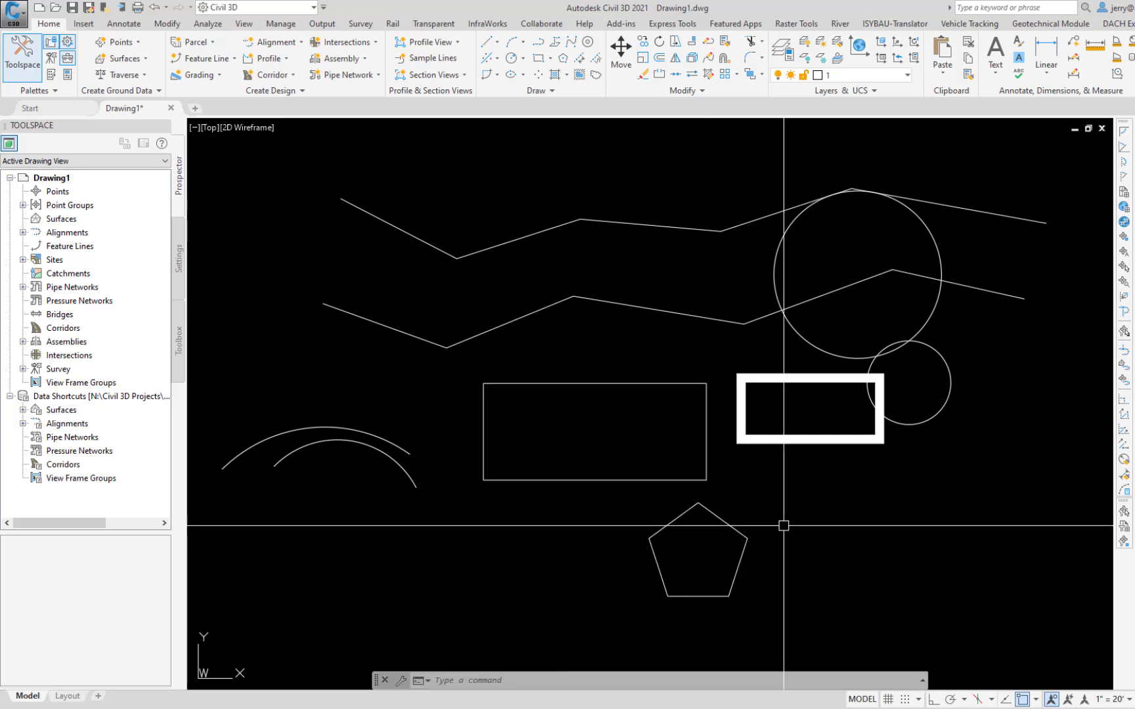
Step: Draw a flat horizontal ellipse beyond the pentagon by its axis endpoints, about 264 long, with a half-height of about 33
type("EL")
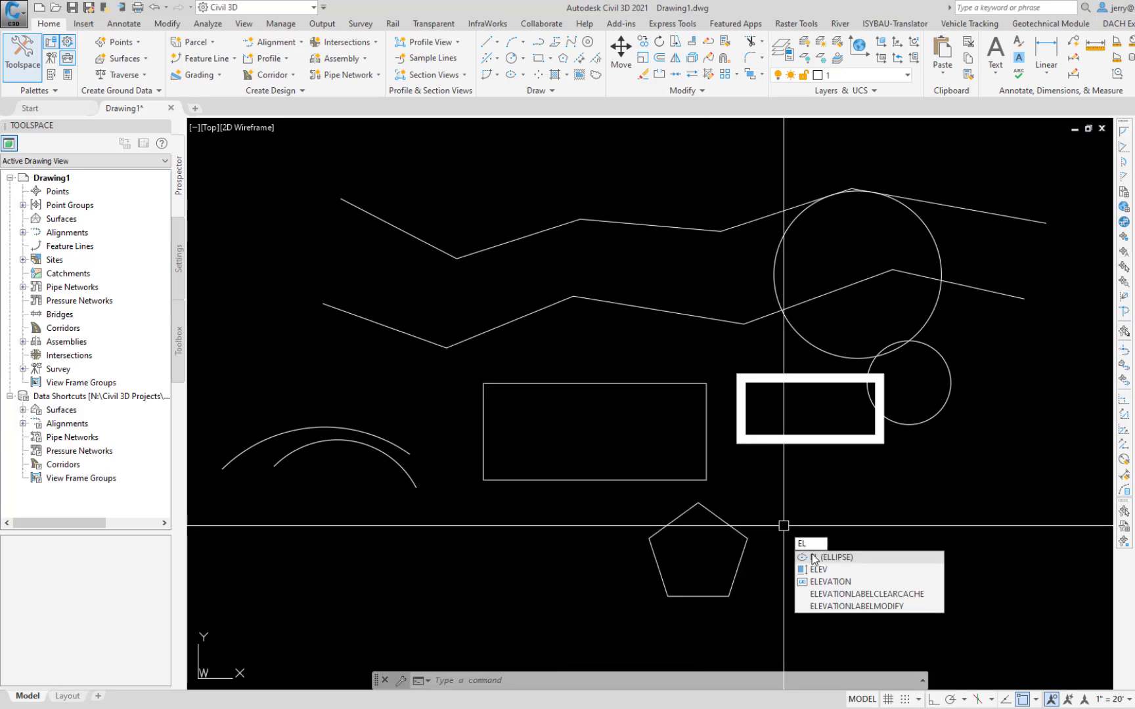
key("Return")
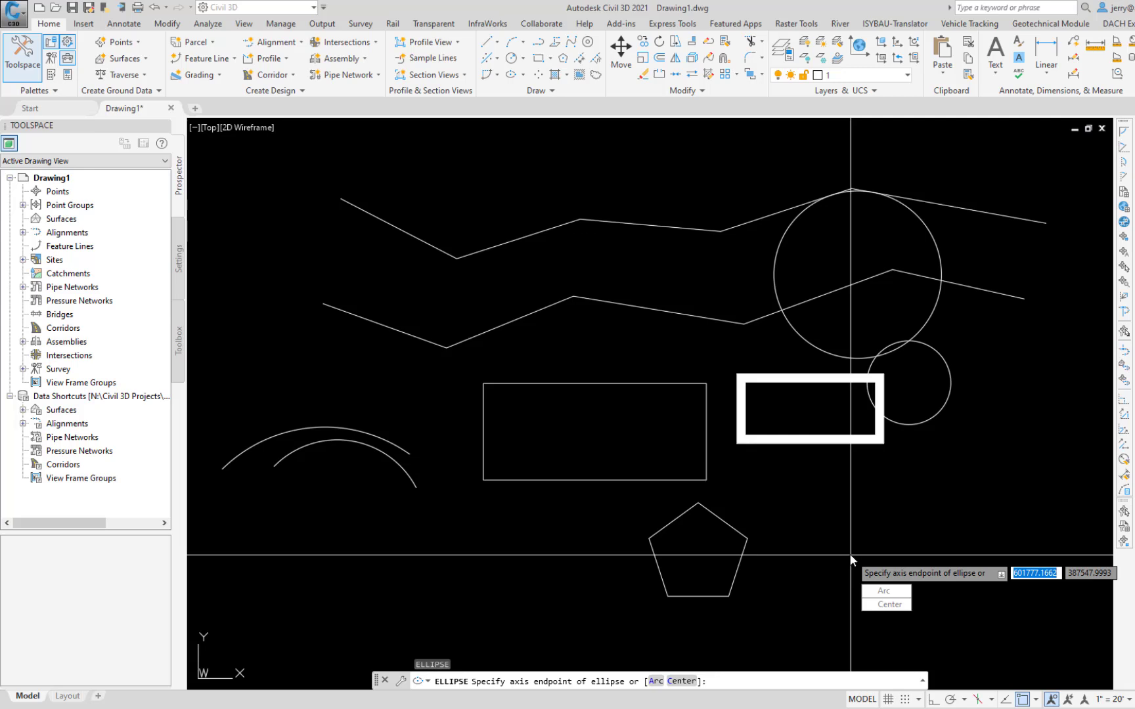
left_click(849, 553)
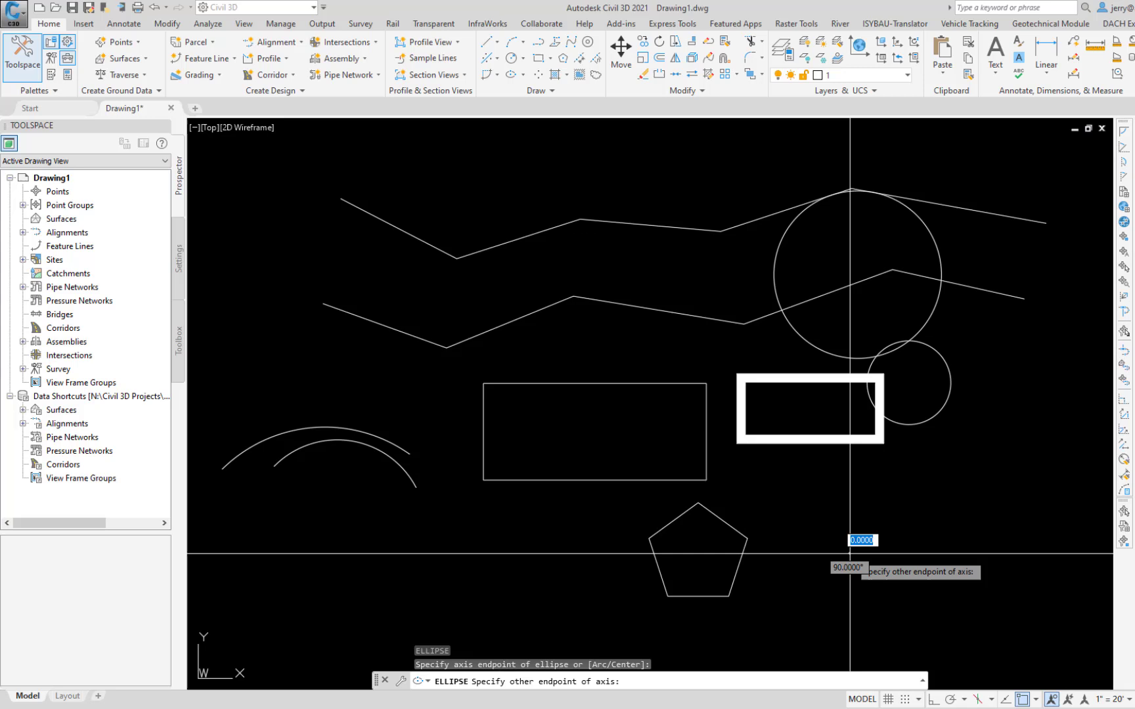
left_click(1070, 553)
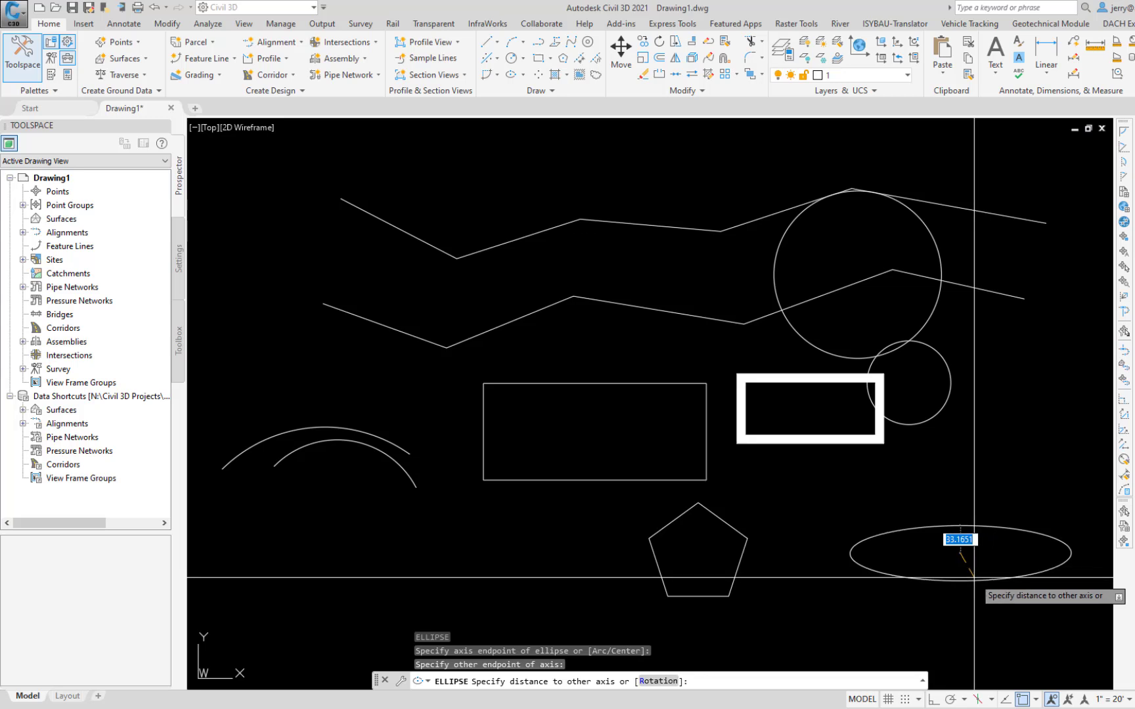
left_click(973, 577)
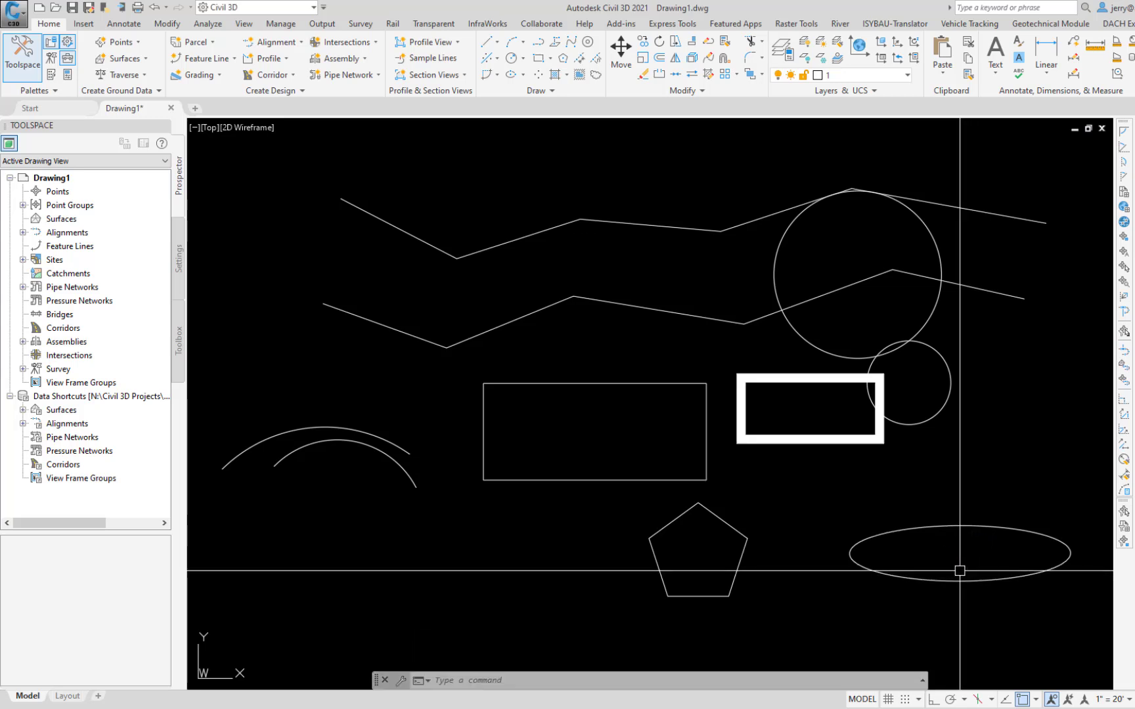
Step: Place three donuts with inside diameter 50 and outside diameter 60: below the wide rectangle's near corner, below the arcs and above the arcs
type("donut")
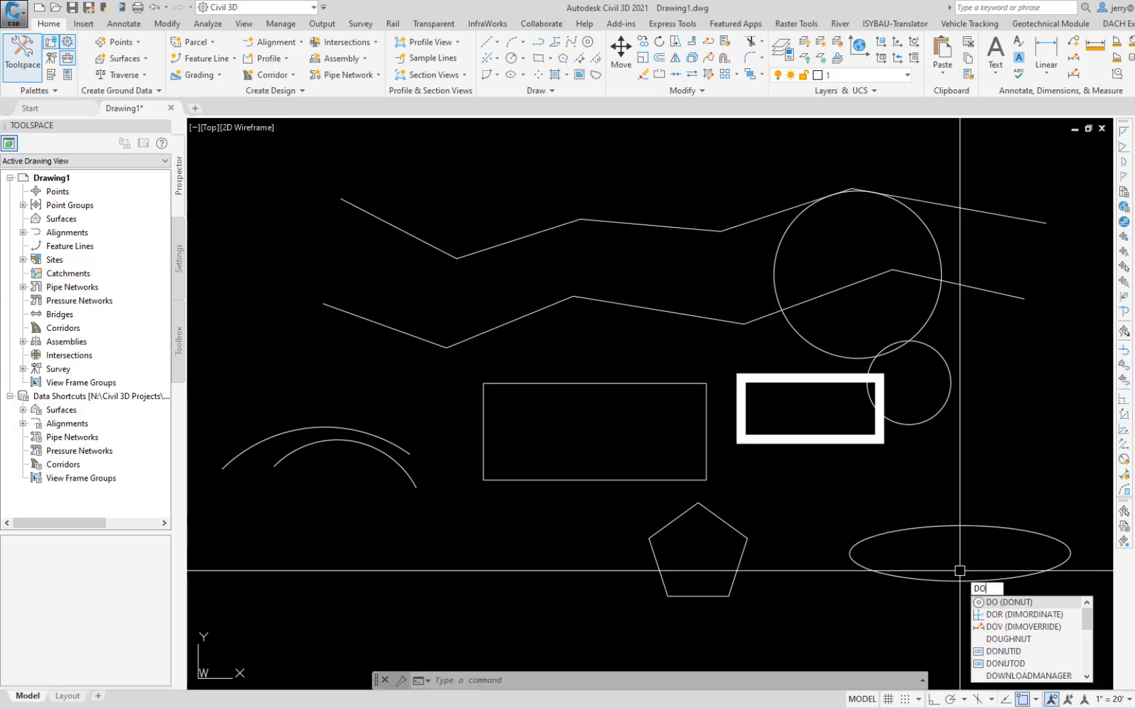
key("Return")
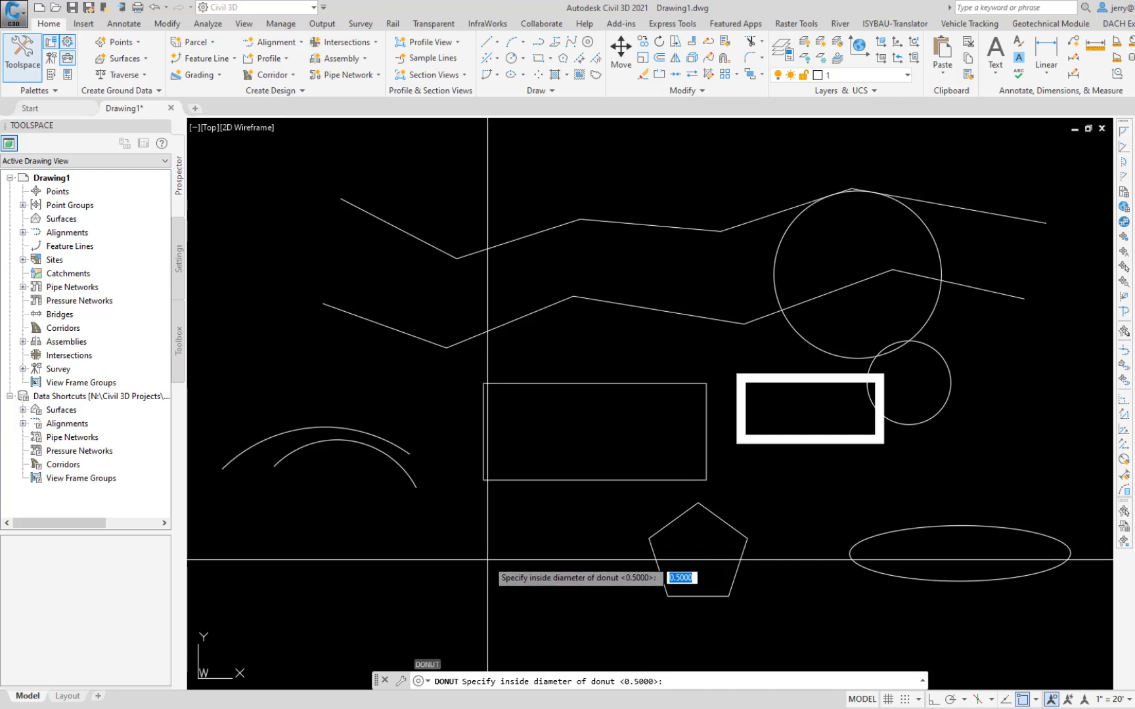
type("50")
key("Return")
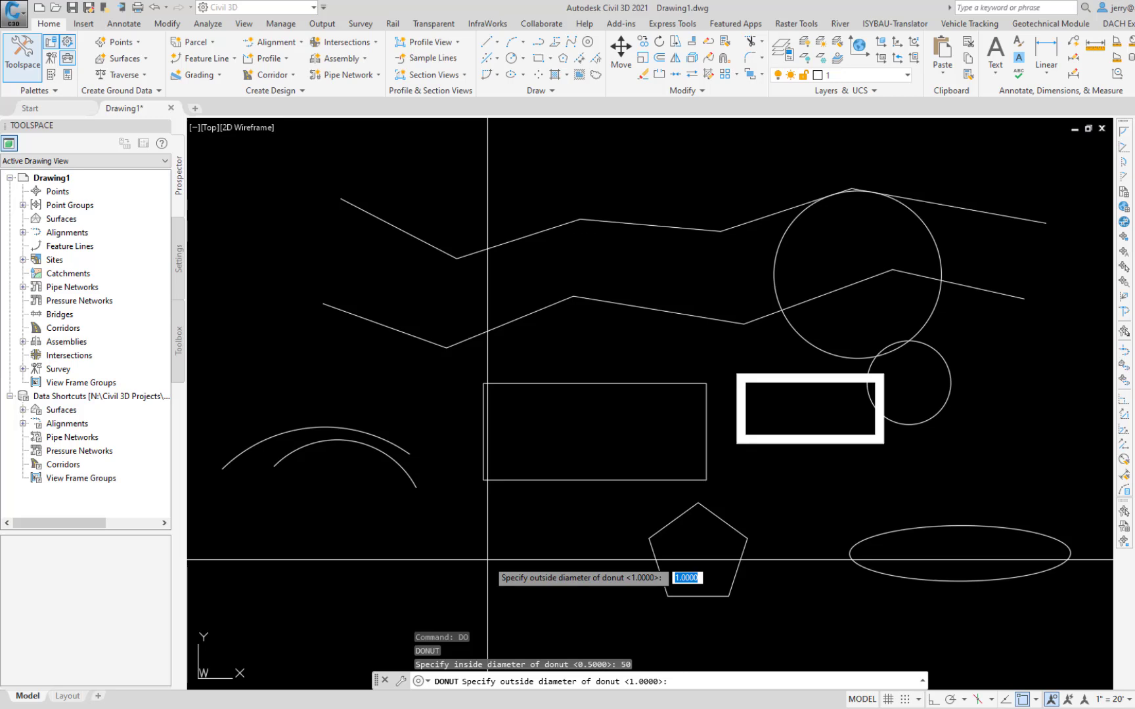
type("60")
key("Return")
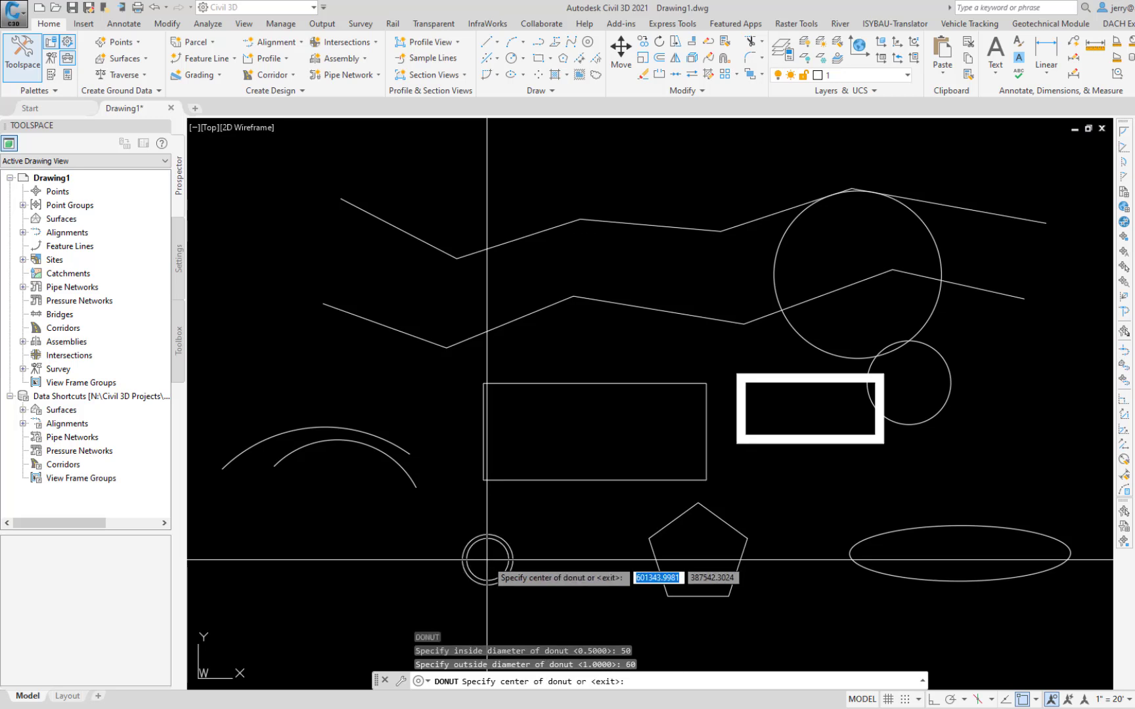
left_click(475, 528)
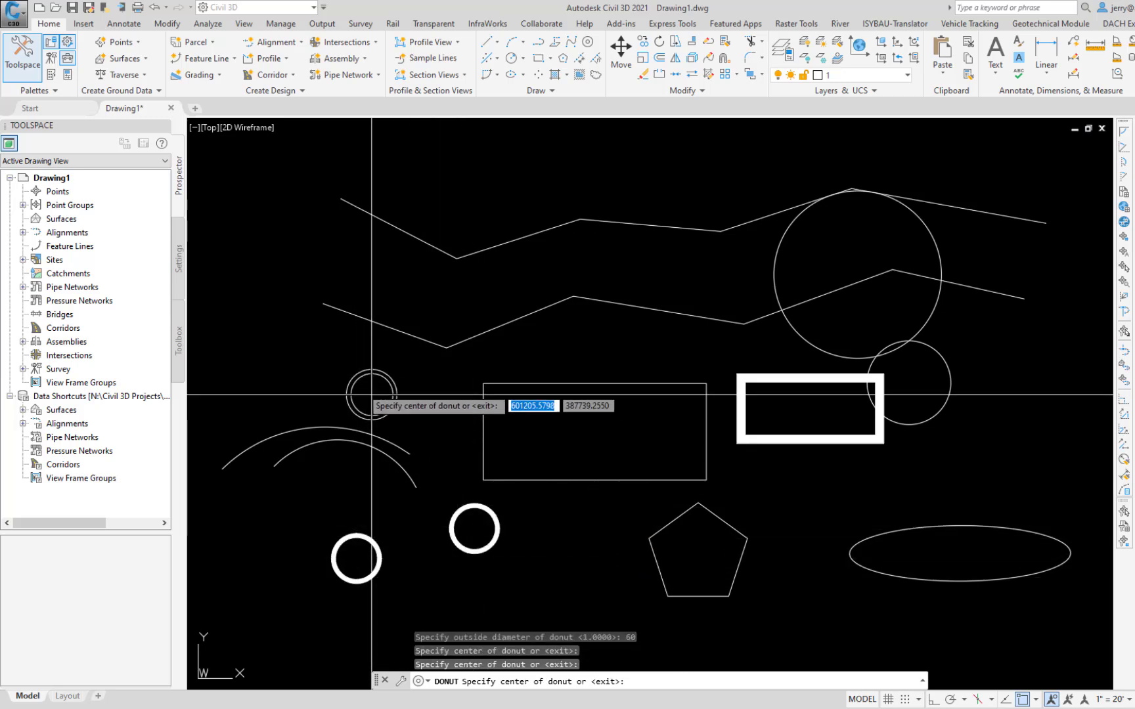
left_click(358, 371)
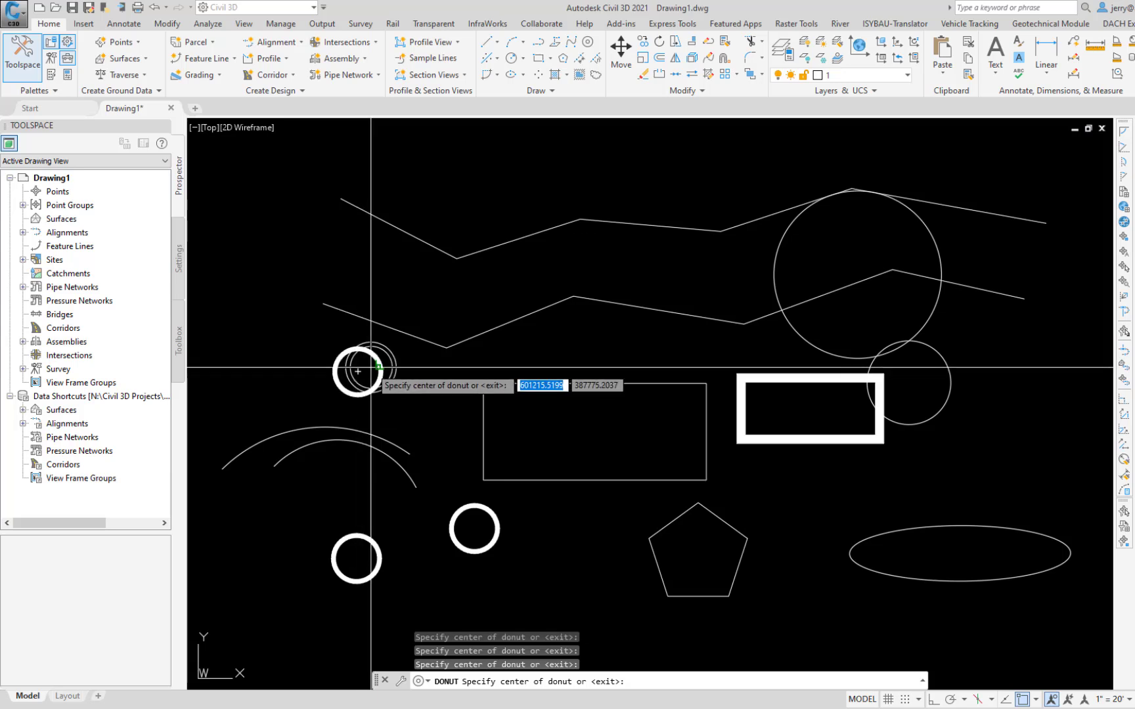
key("Escape")
Step: Place three solid donuts with inside diameter 0 and outside diameter 10 beneath the wide rectangle
type("DO")
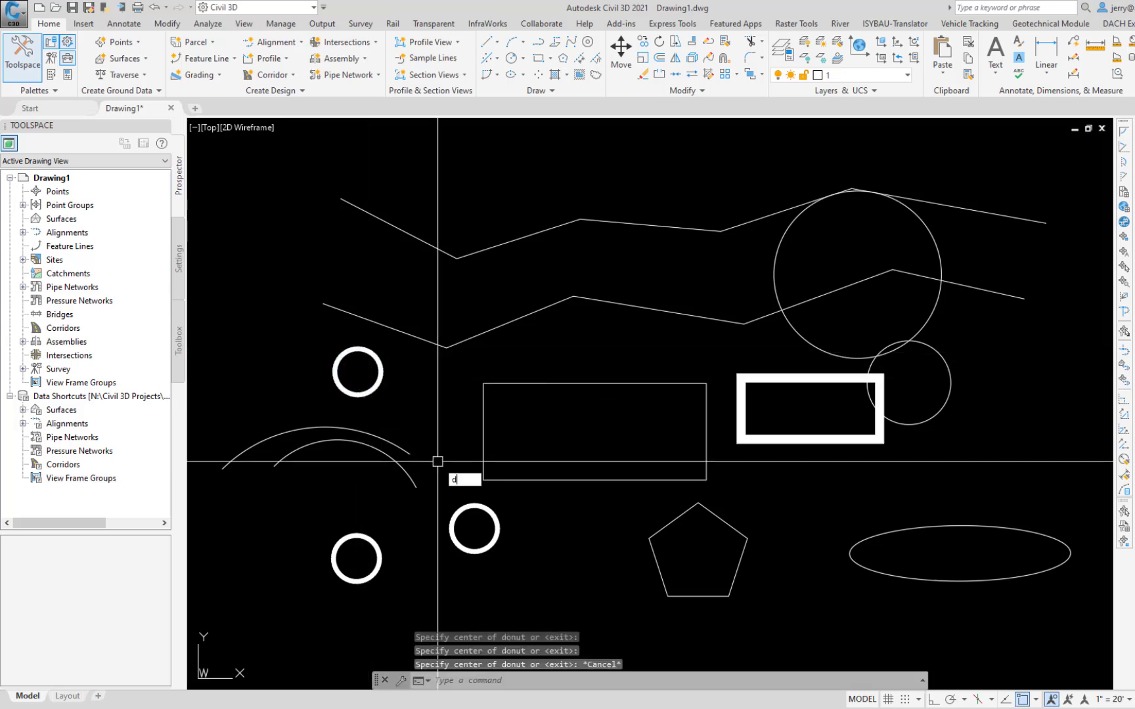
key("Return")
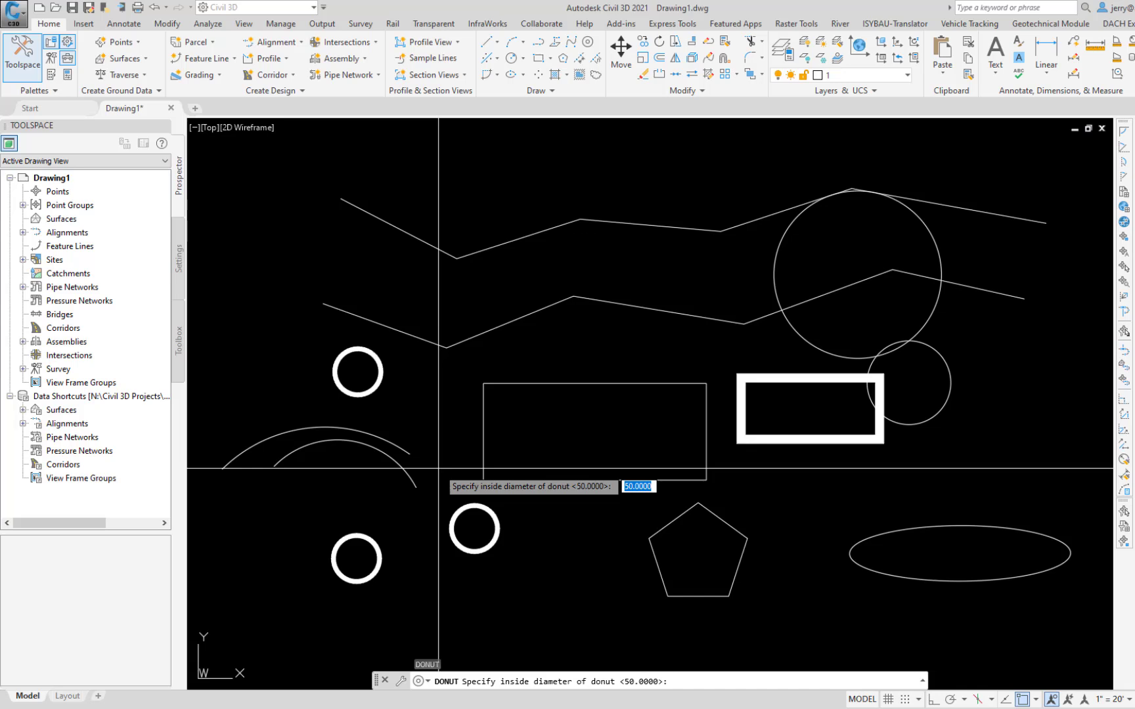
type("0")
key("Return")
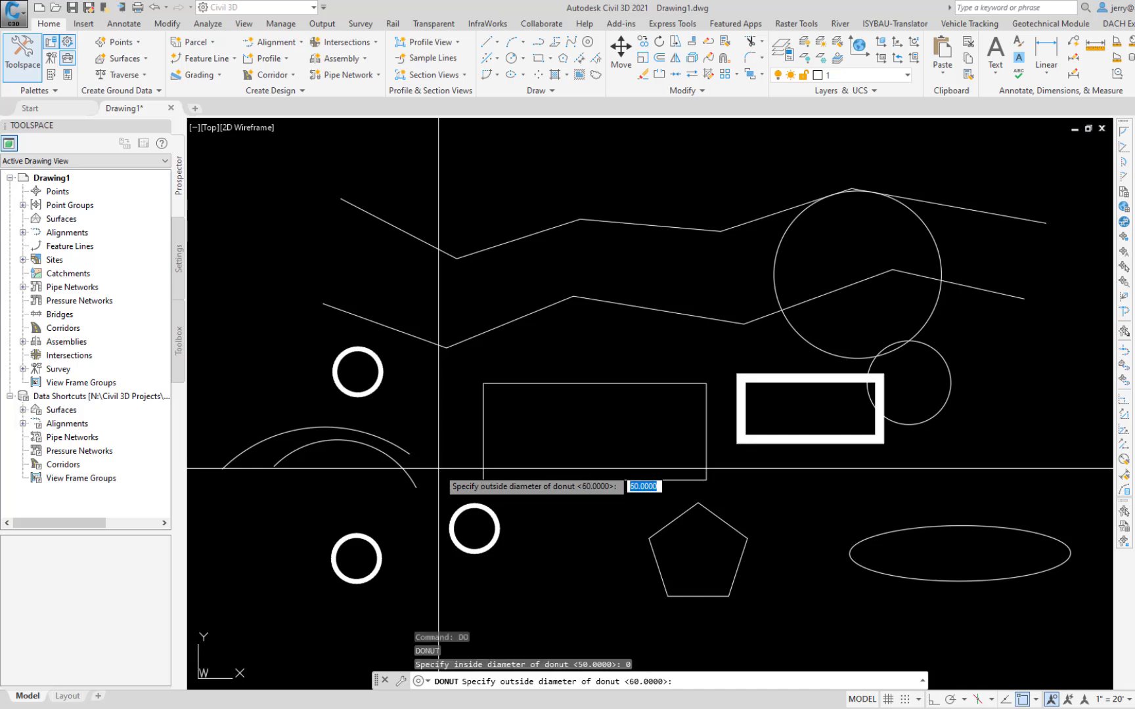
type("10")
key("Return")
left_click(528, 506)
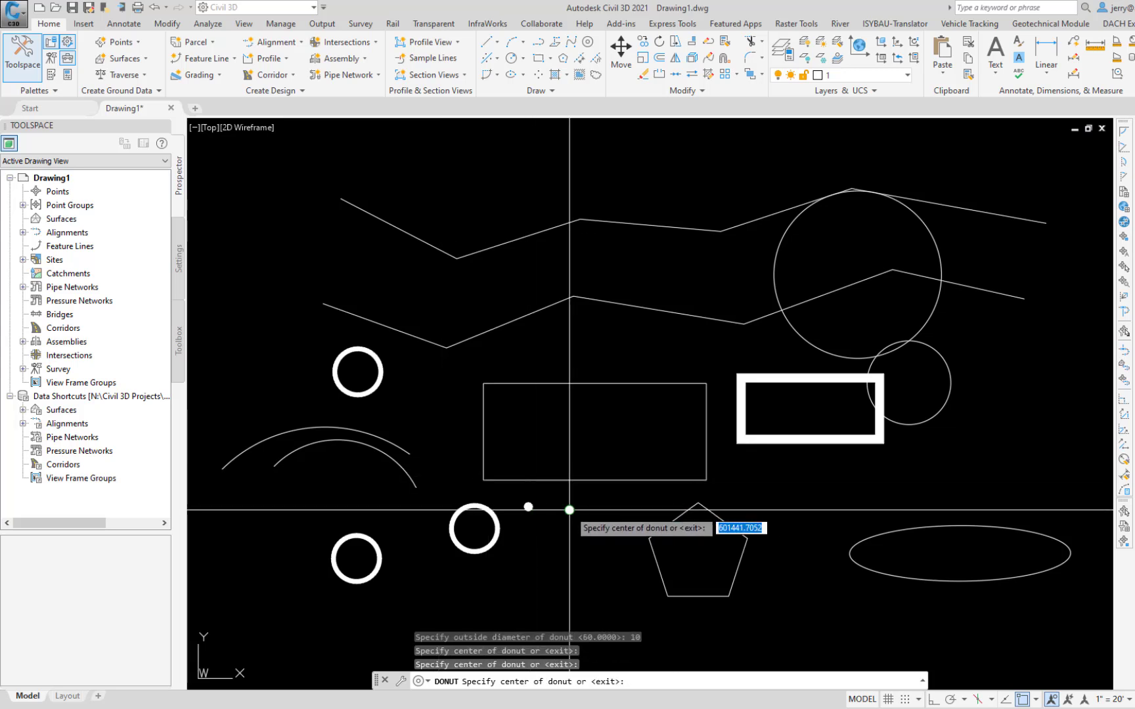
left_click(605, 491)
key("Escape")
key("ctrl+z")
key("ctrl+y")
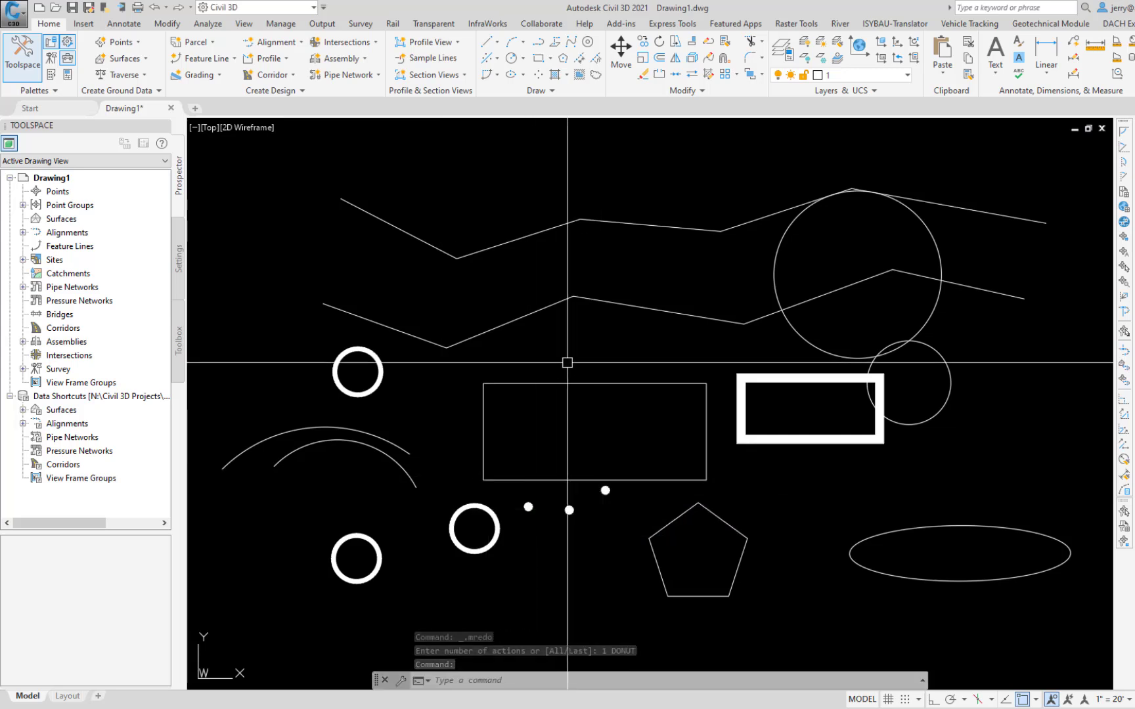
Step: Place a point with the Point command above the first low vertex of the upper polyline
type("P")
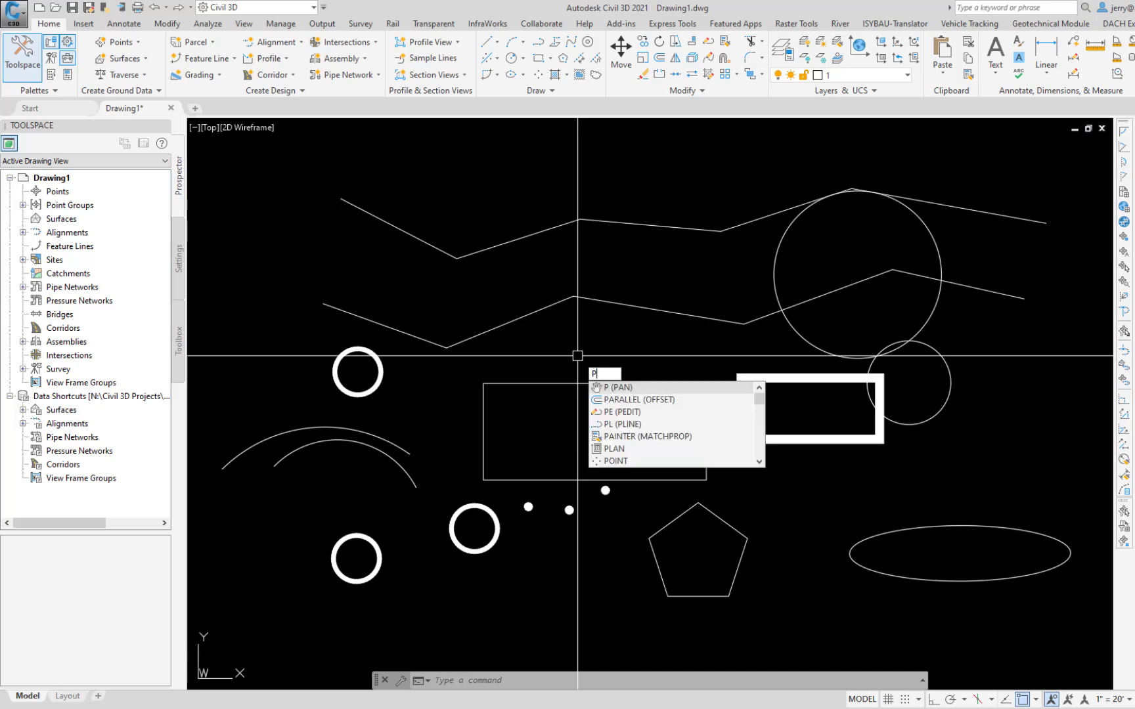
type("O")
left_click(614, 413)
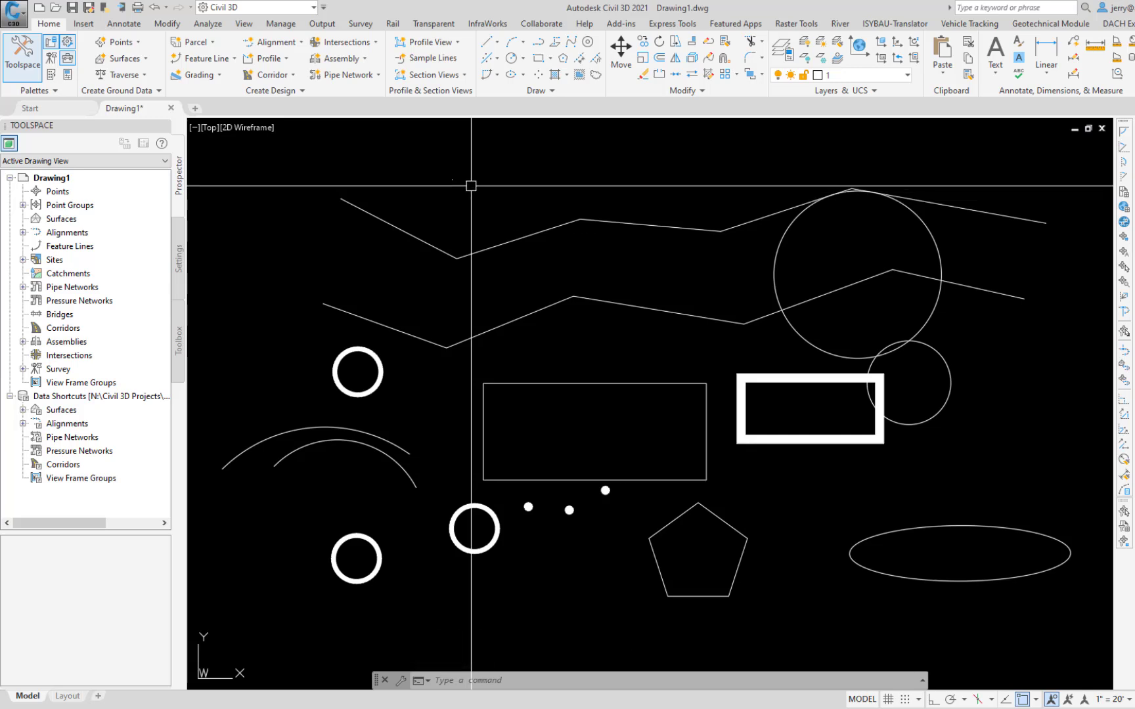
Step: Set the point display size PDSIZE to 10
type("PDSIZE")
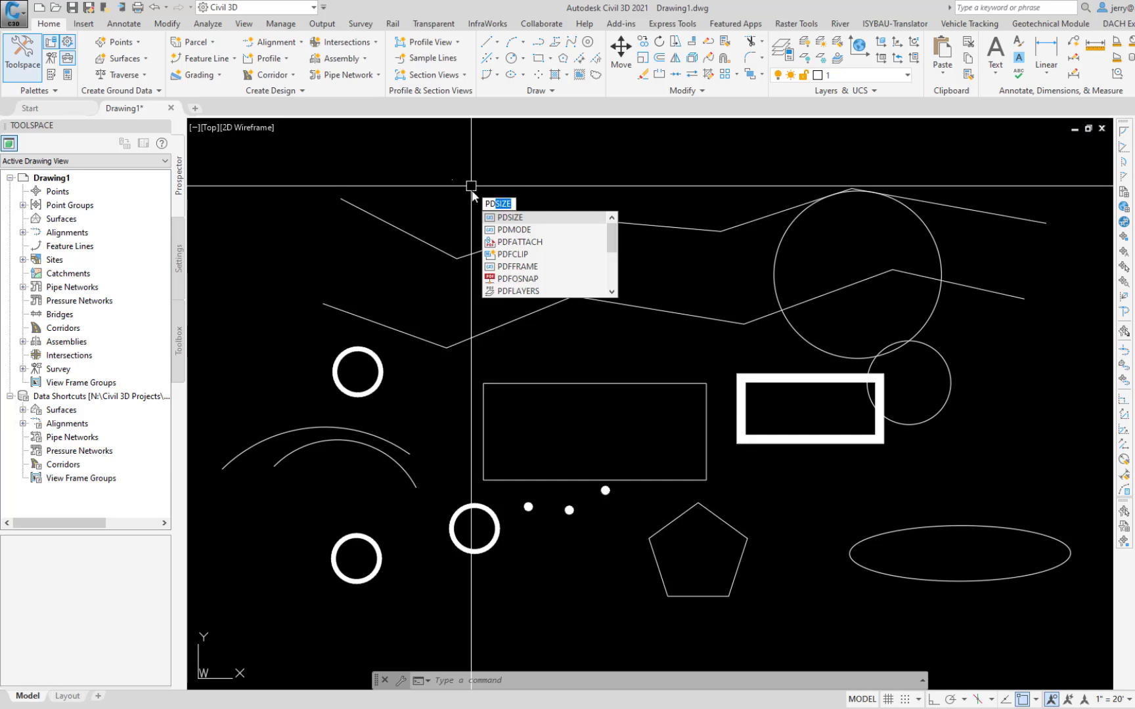
left_click(494, 217)
type("10")
key("Return")
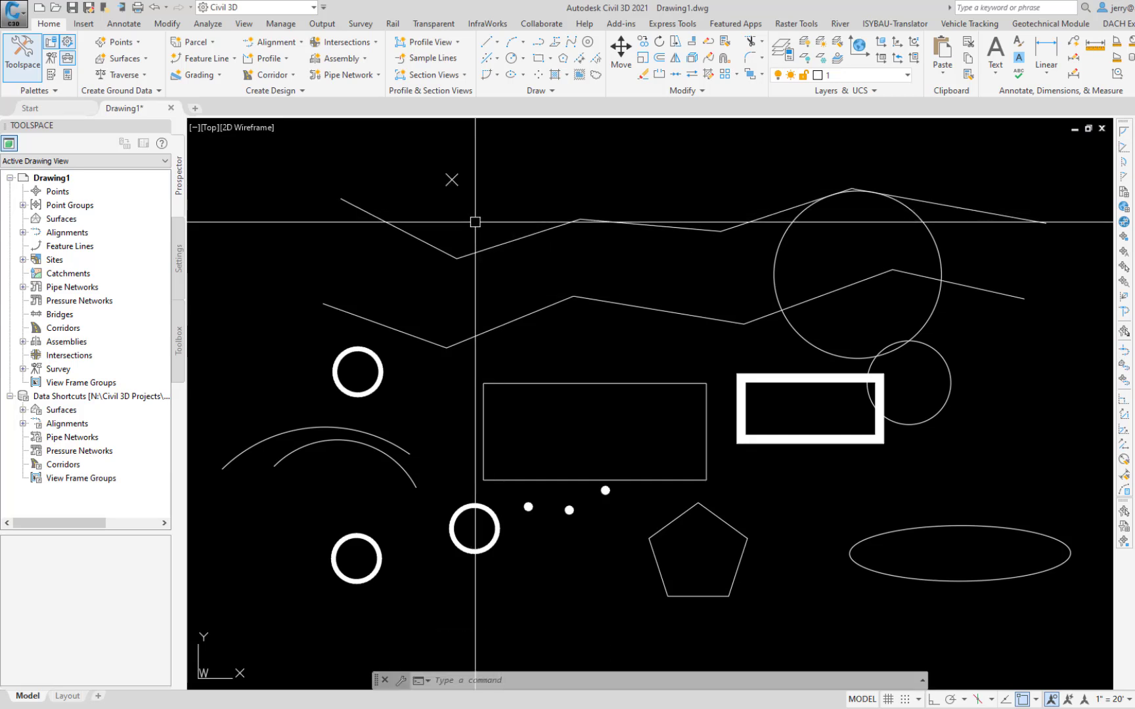
Step: Place a second point beside the first one, above the upper polyline
type("POINT")
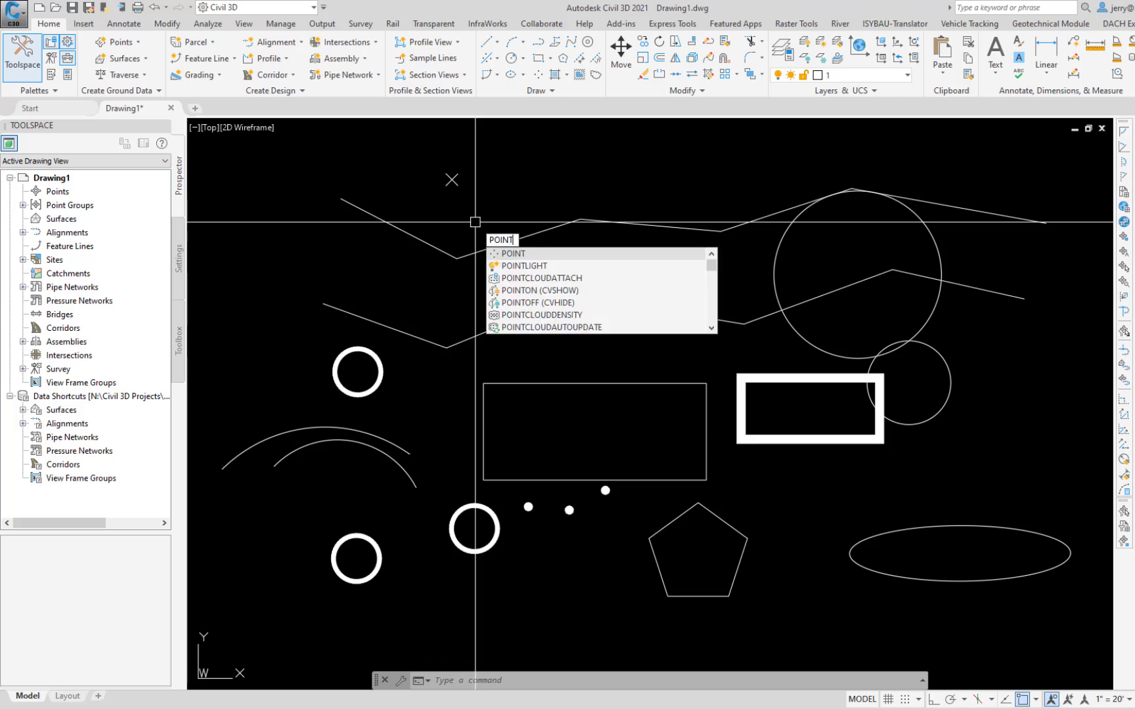
key("Return")
left_click(500, 189)
Step: Start a hatch and choose the predefined ANSI31 pattern in its settings
left_click(673, 23)
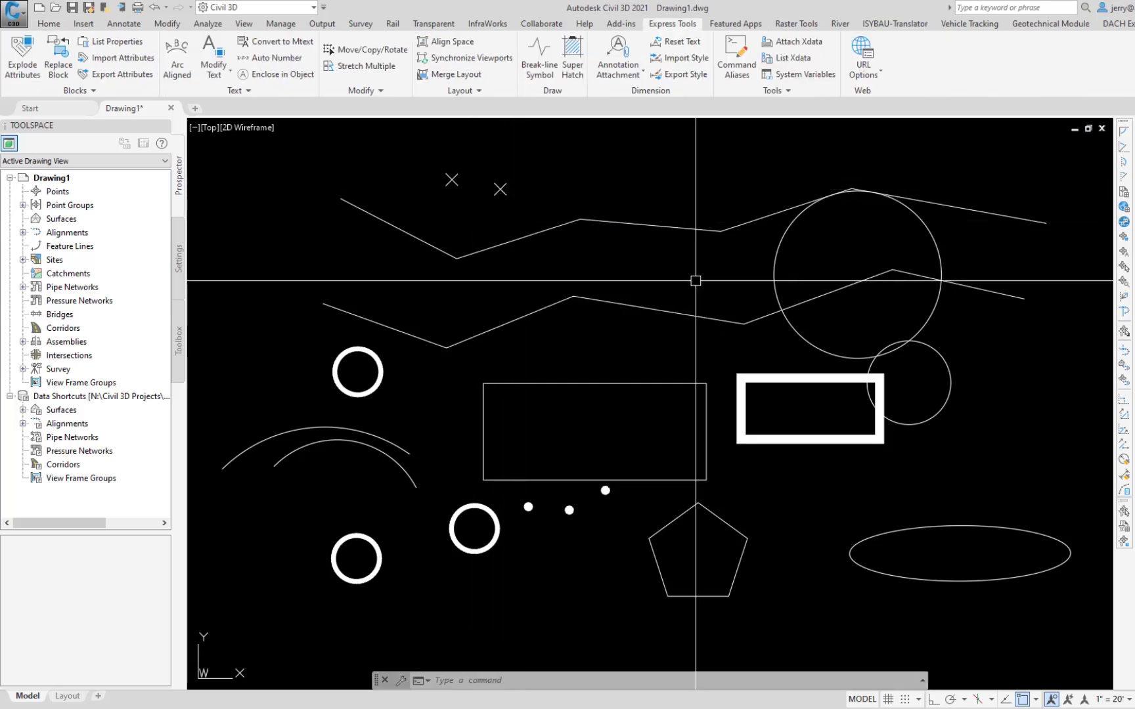
type("H")
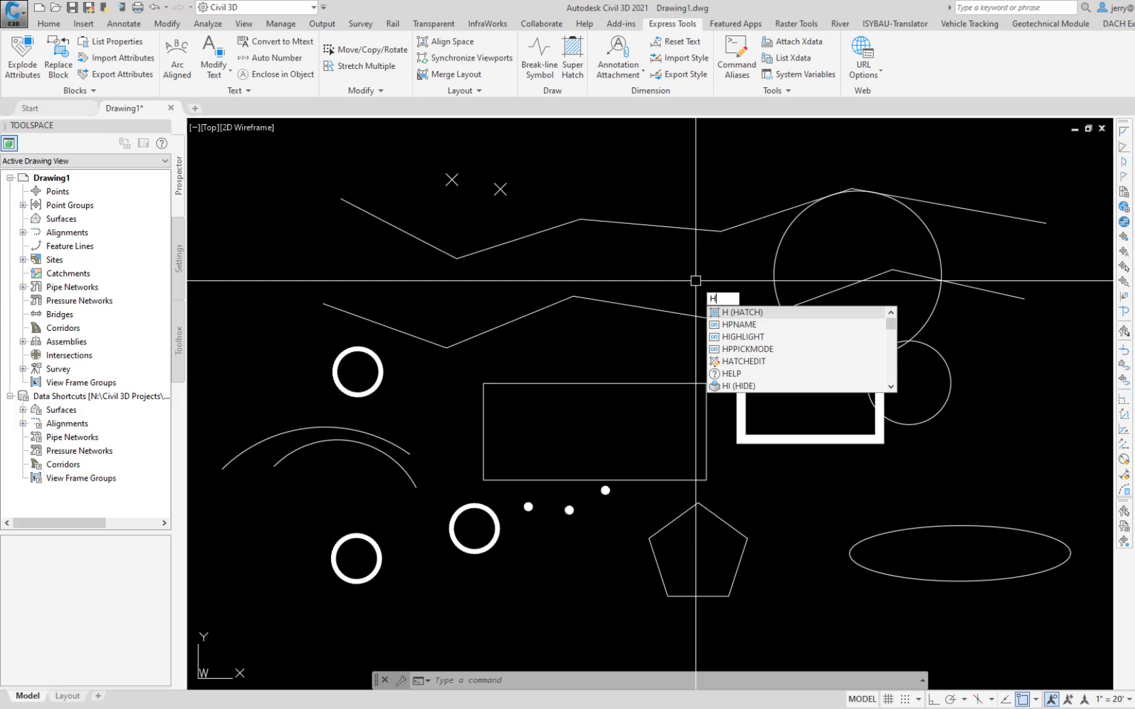
left_click(737, 315)
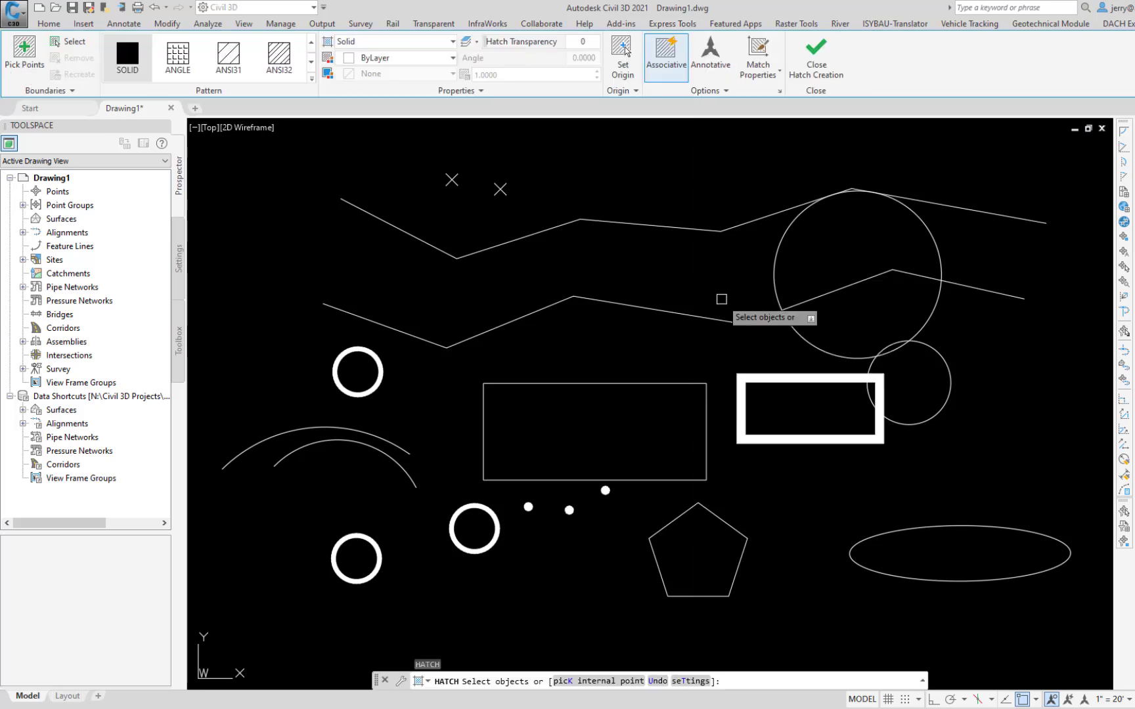
key("Down")
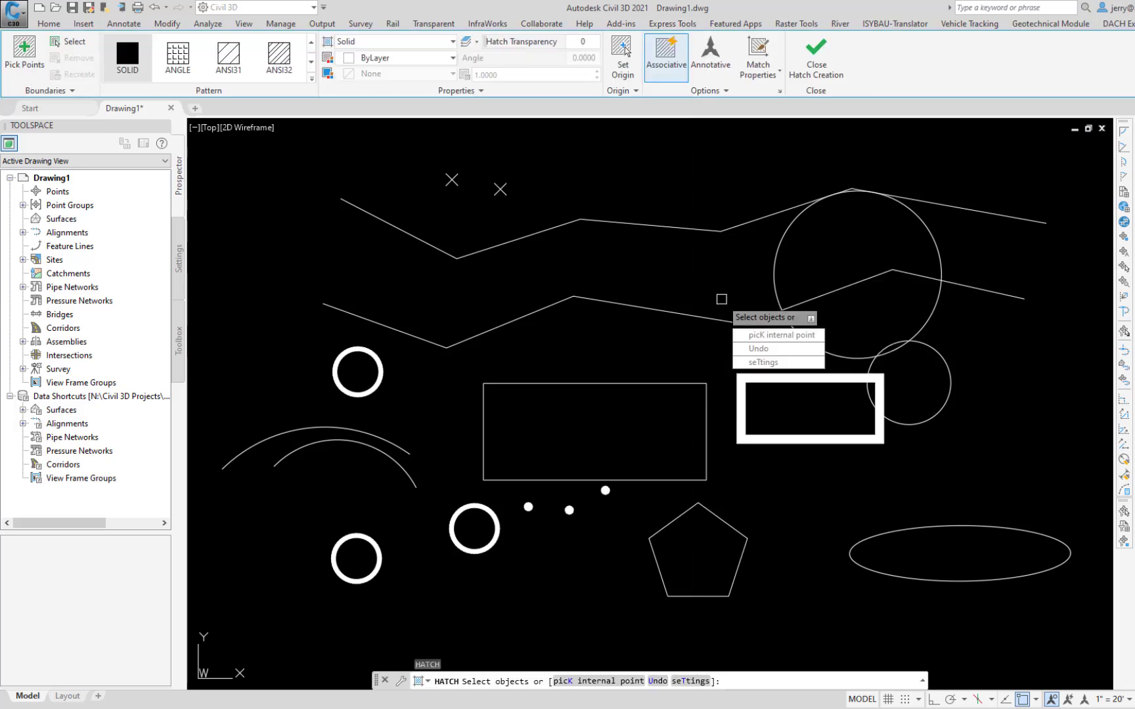
left_click(768, 363)
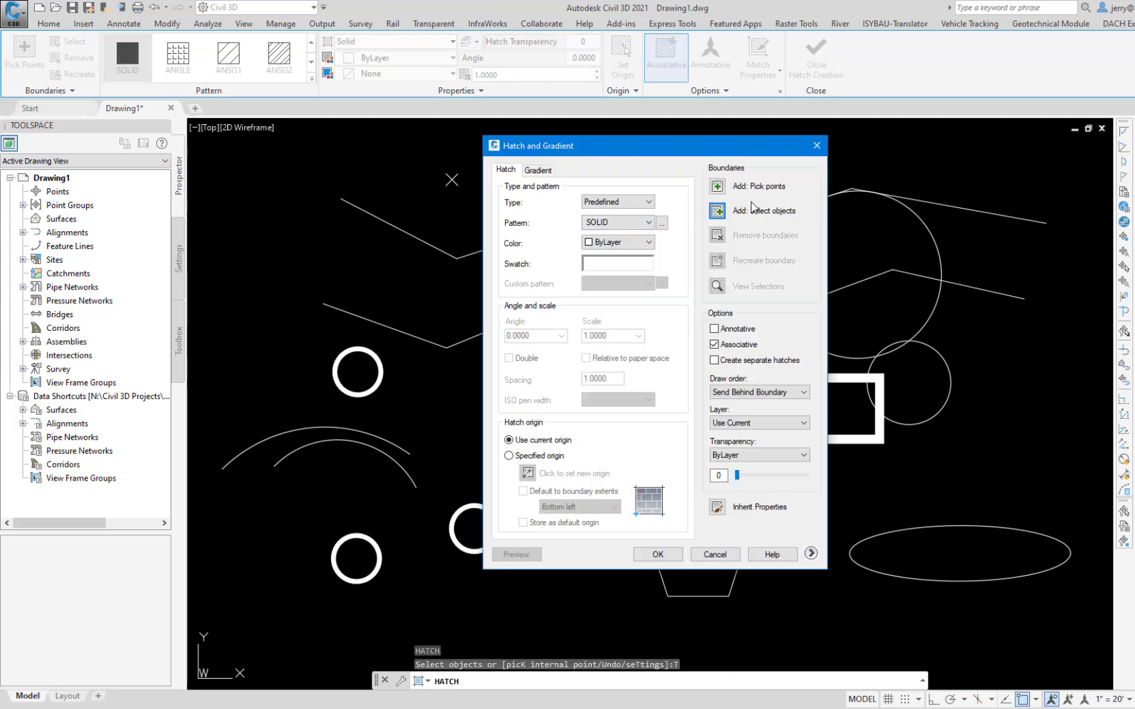
left_click(650, 202)
left_click(611, 224)
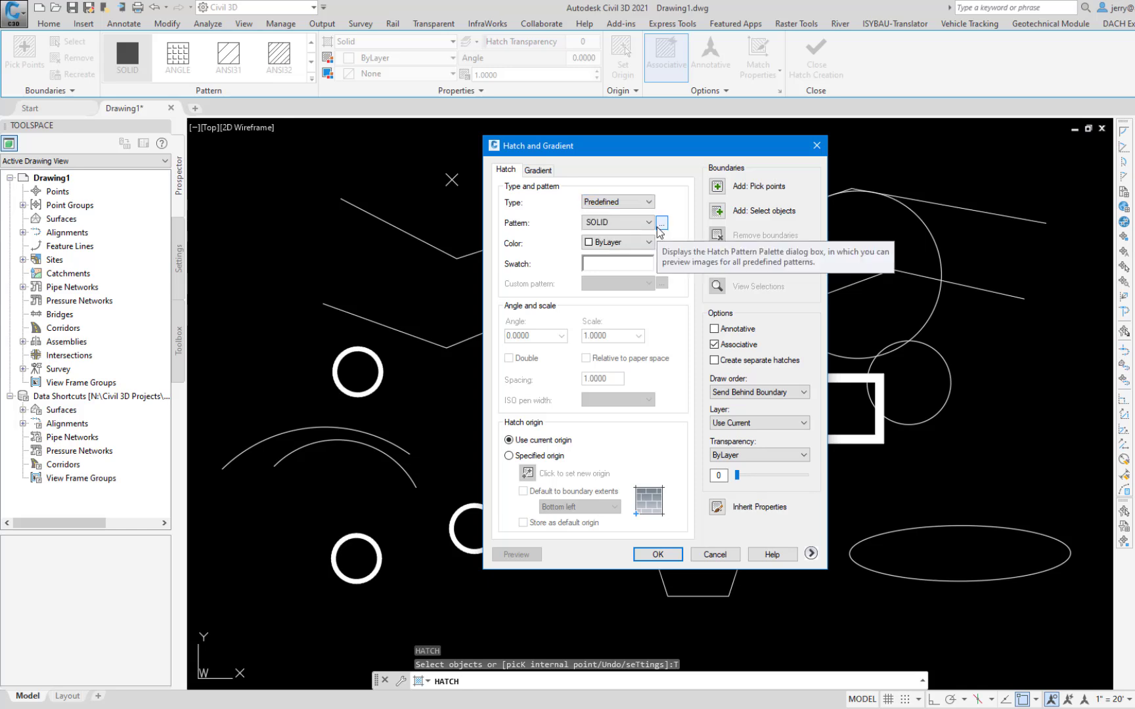
left_click(624, 222)
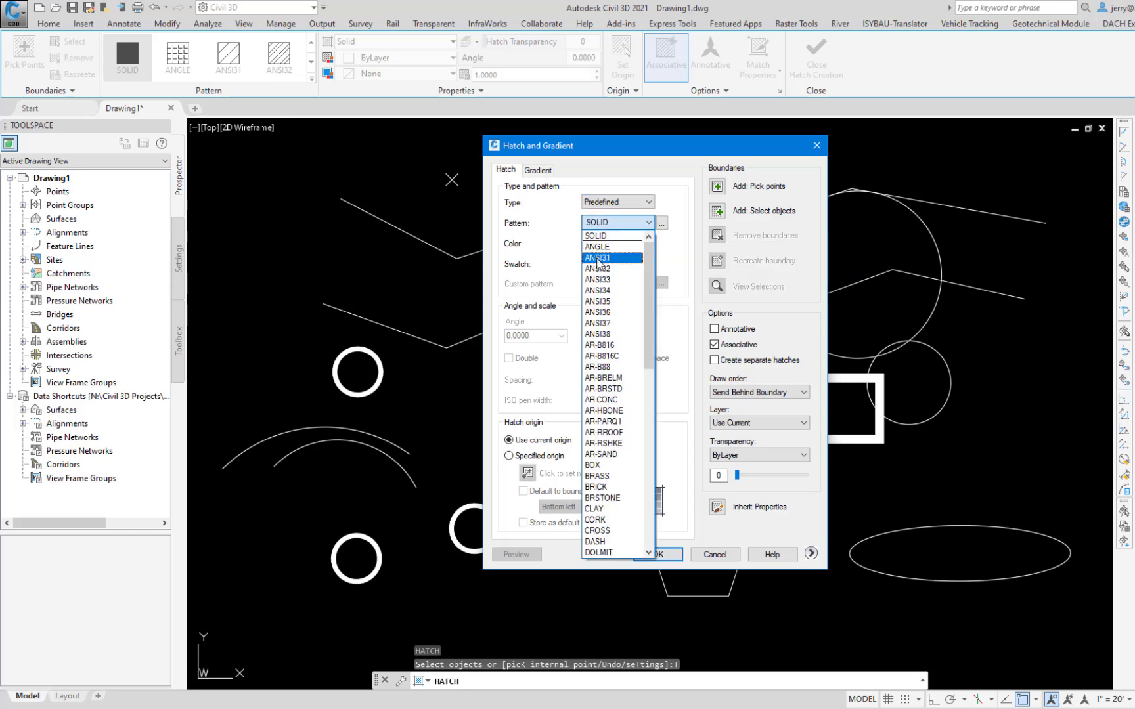
left_click(598, 258)
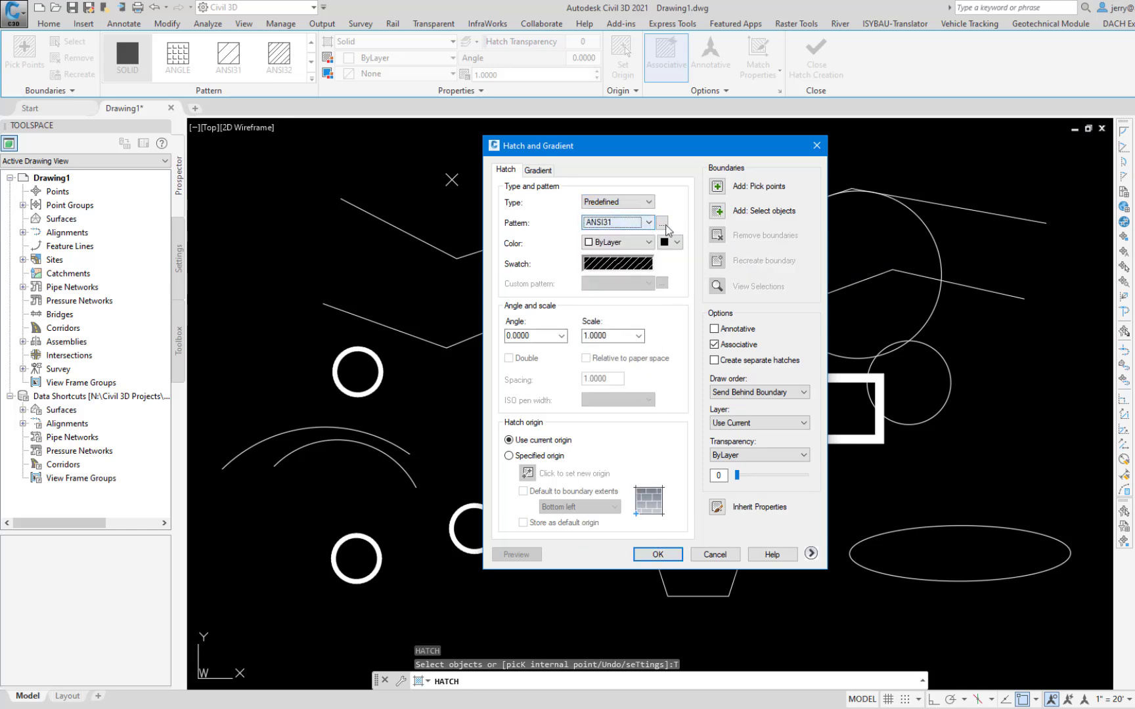
left_click(662, 222)
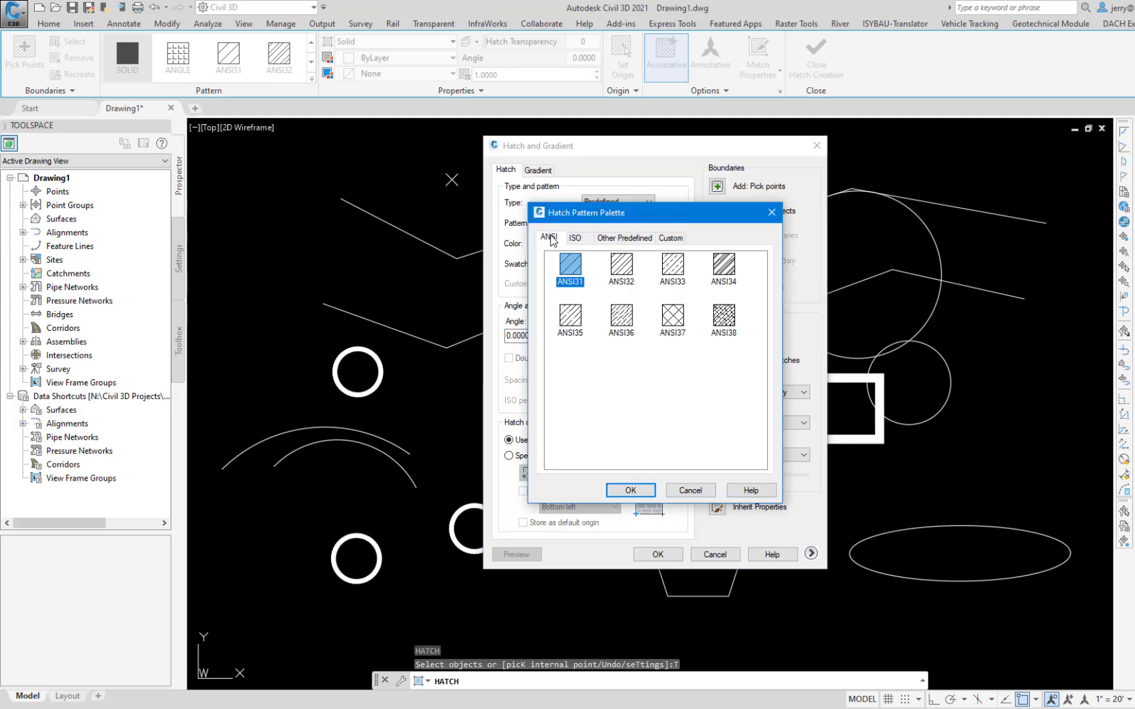
left_click(635, 241)
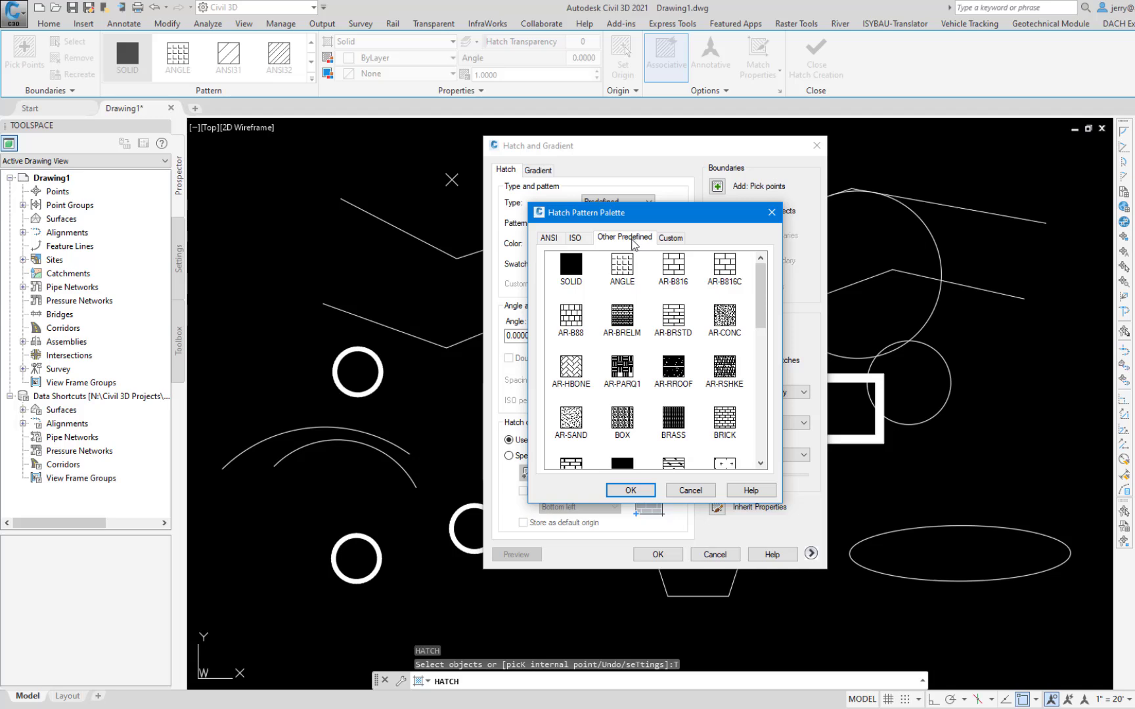
mouse_move(760, 313)
left_mouse_down()
mouse_move(773, 432)
mouse_move(772, 276)
left_mouse_up()
left_click(770, 214)
Step: Accept the hatch settings, apply the ANSI31 hatch to the pentagon and set its scale to 100
left_click(670, 557)
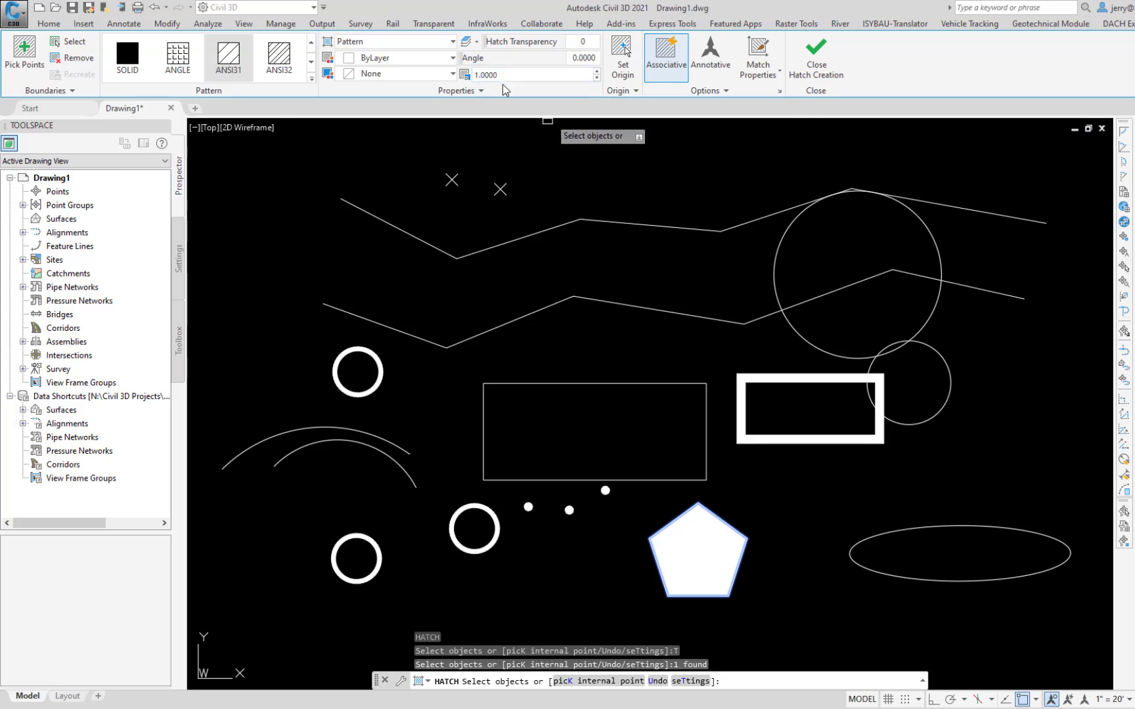
type("10")
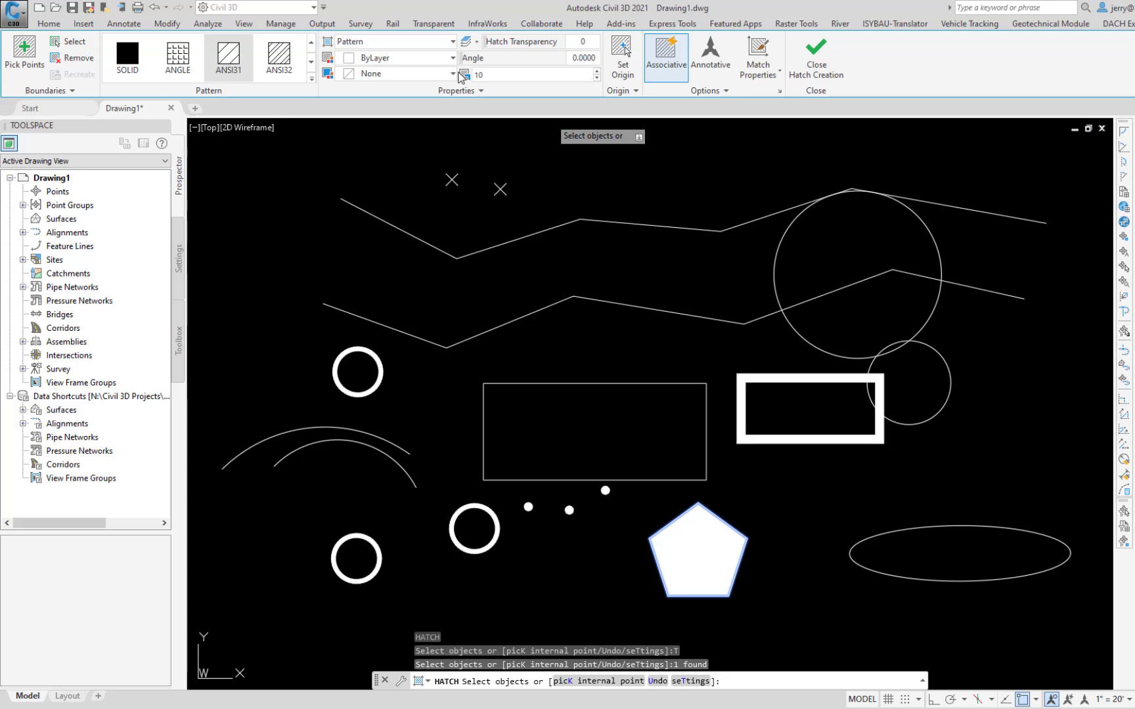
key("Return")
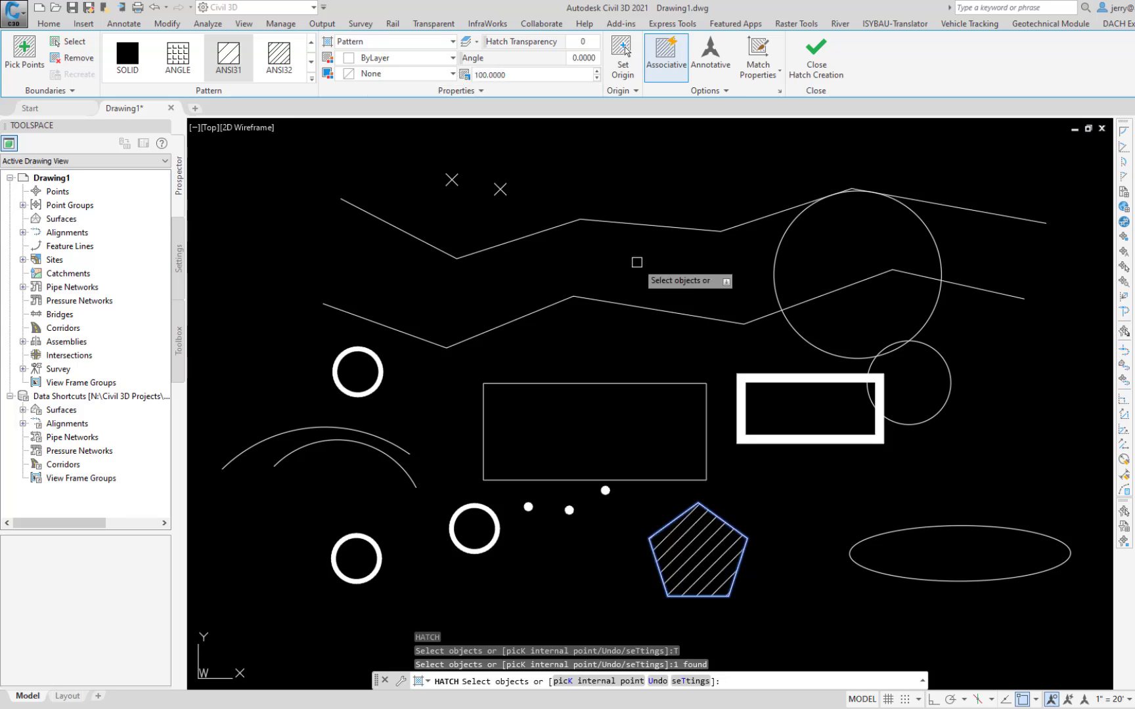
key("Escape")
Step: Divide the upper polyline into 7 equal segments marked by points
type("DIV")
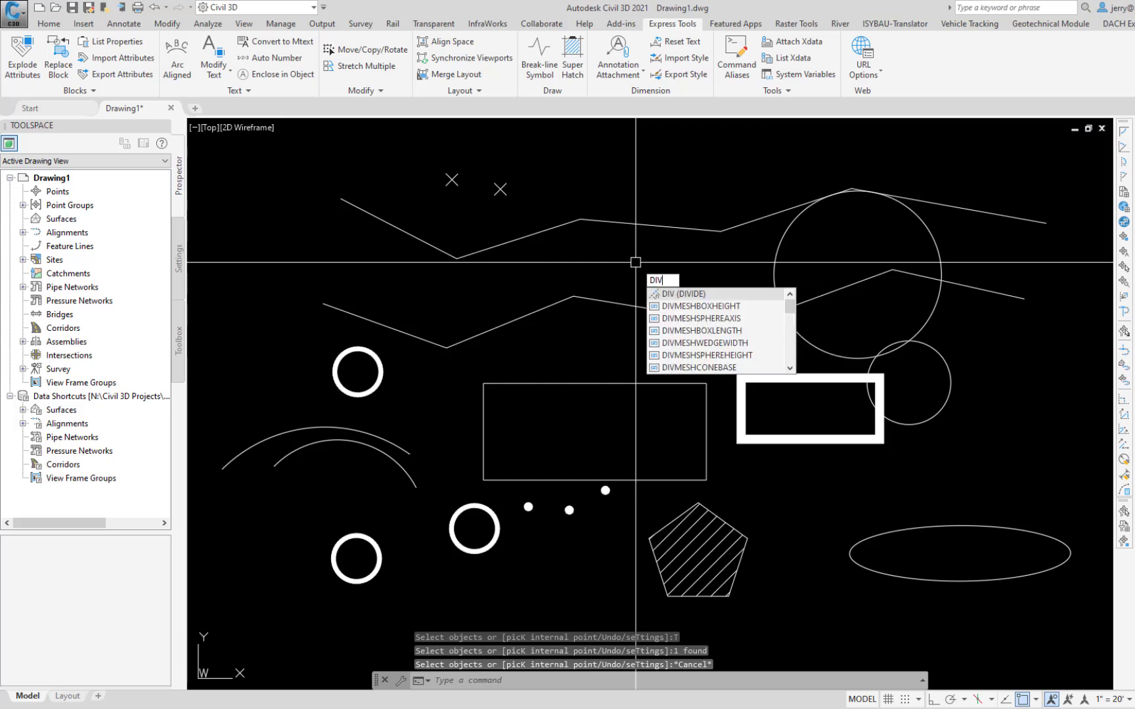
key("Return")
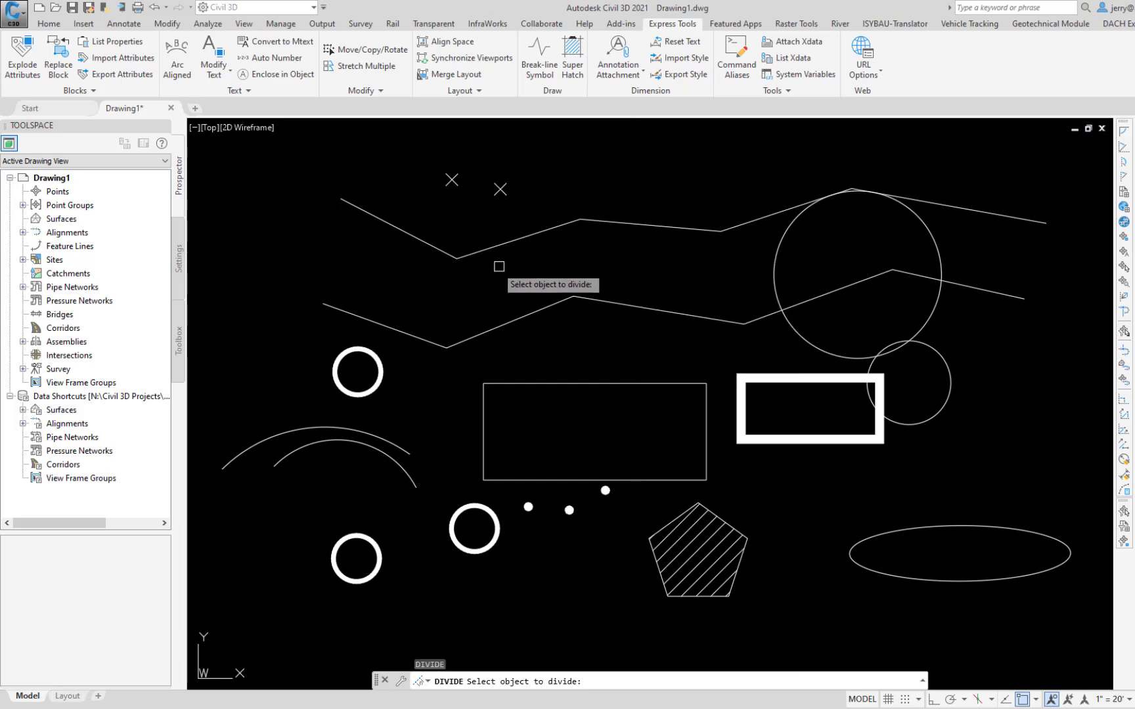
left_click(404, 232)
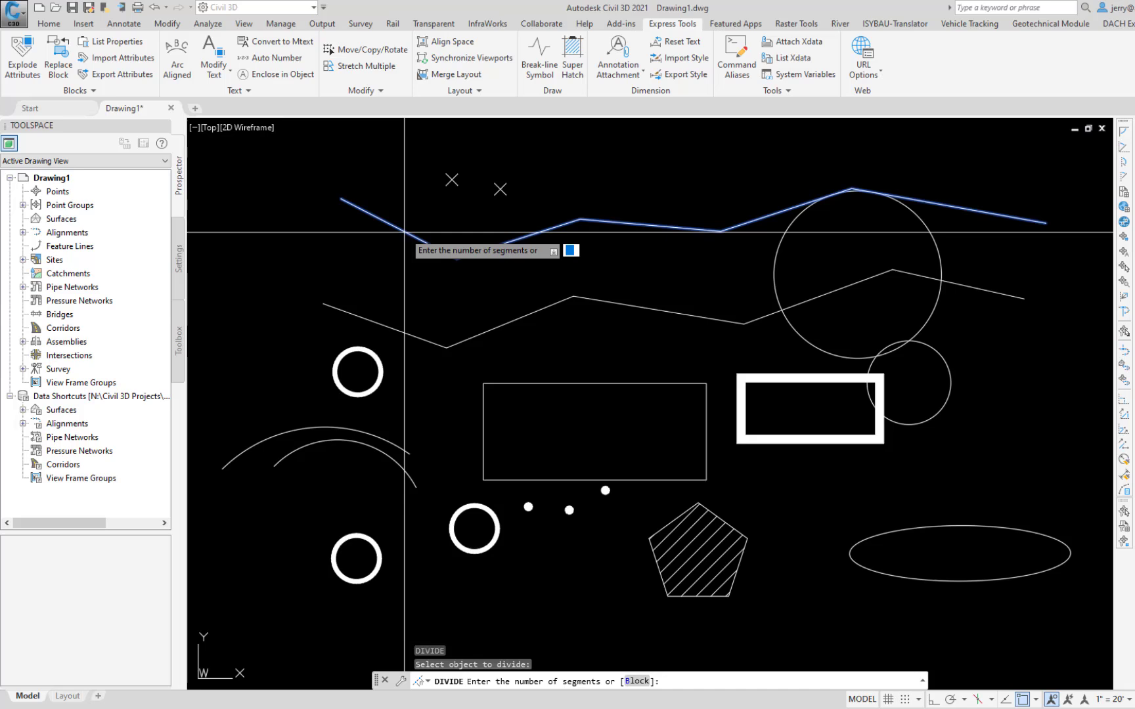
key("Return")
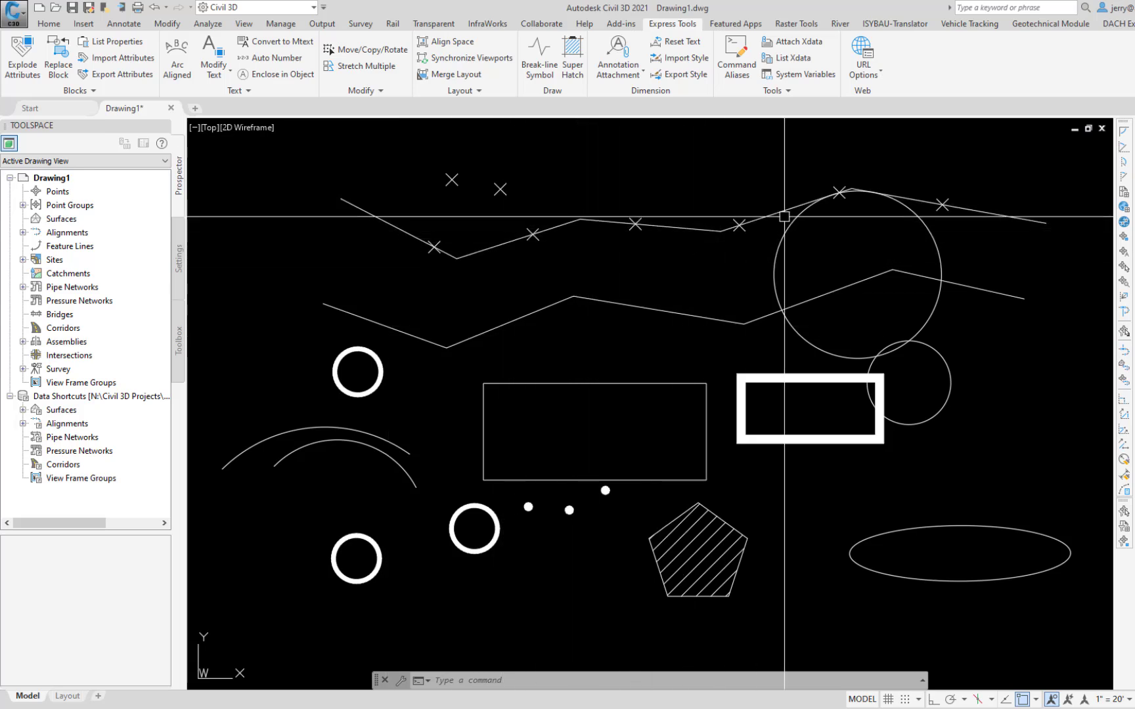
Step: Start Measure on the upper polyline and choose the block sta-tic as the marker to insert along it
key("Escape")
type("me")
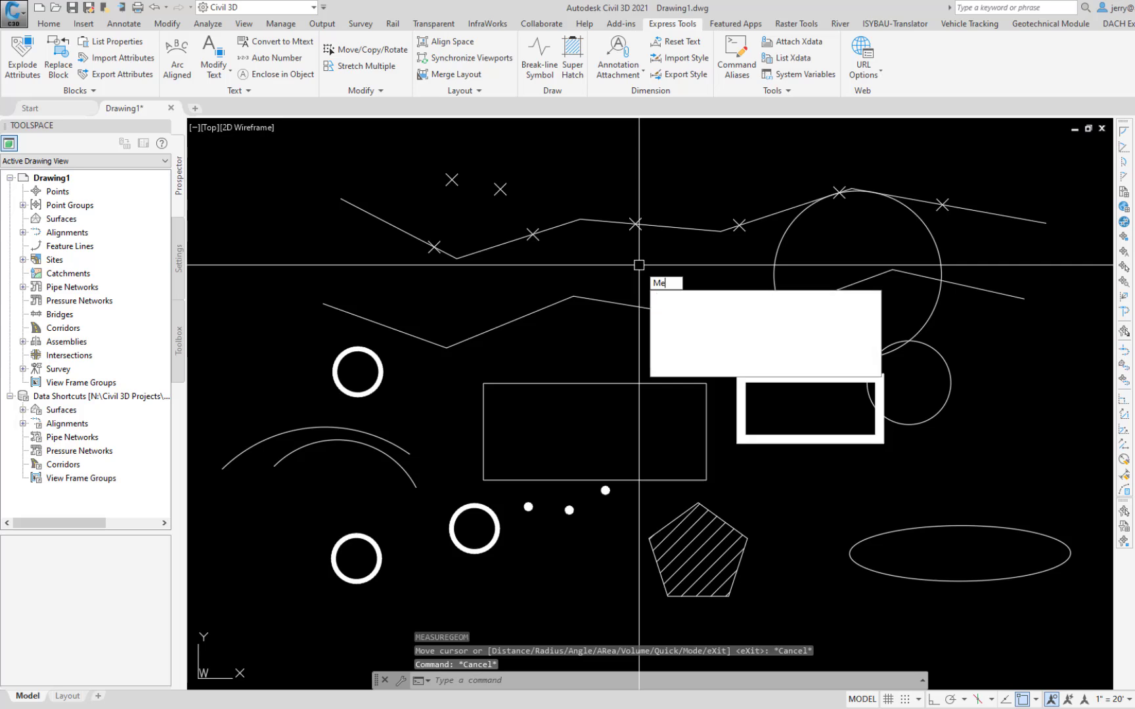
key("Return")
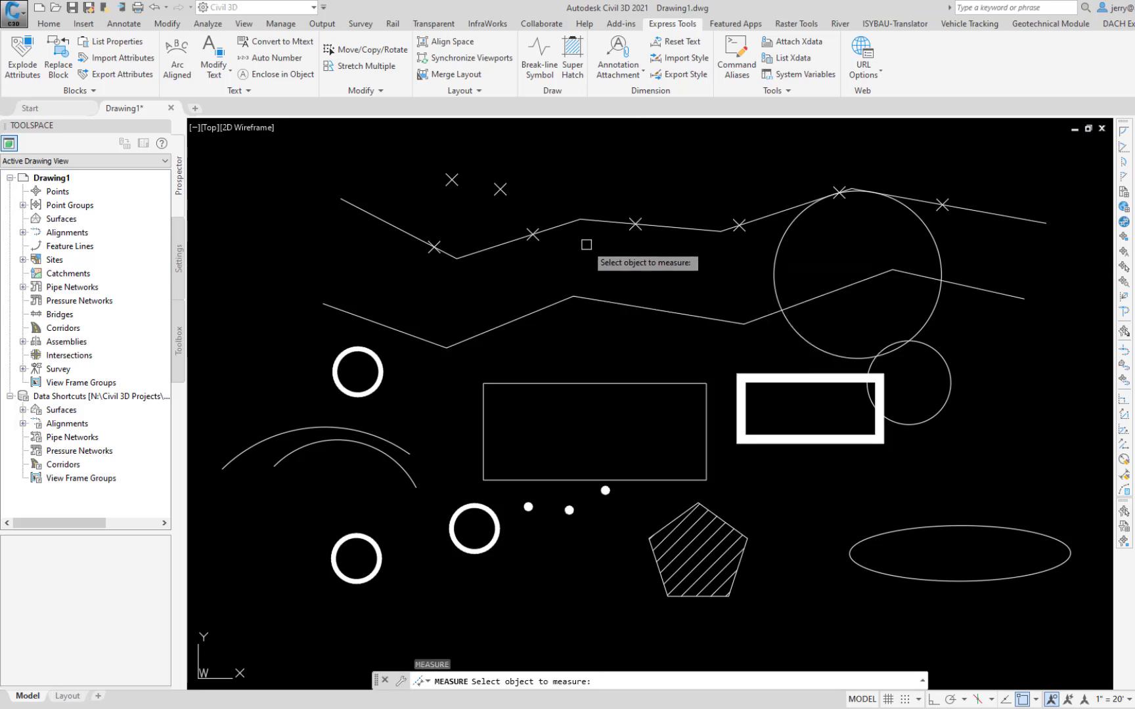
left_click(598, 225)
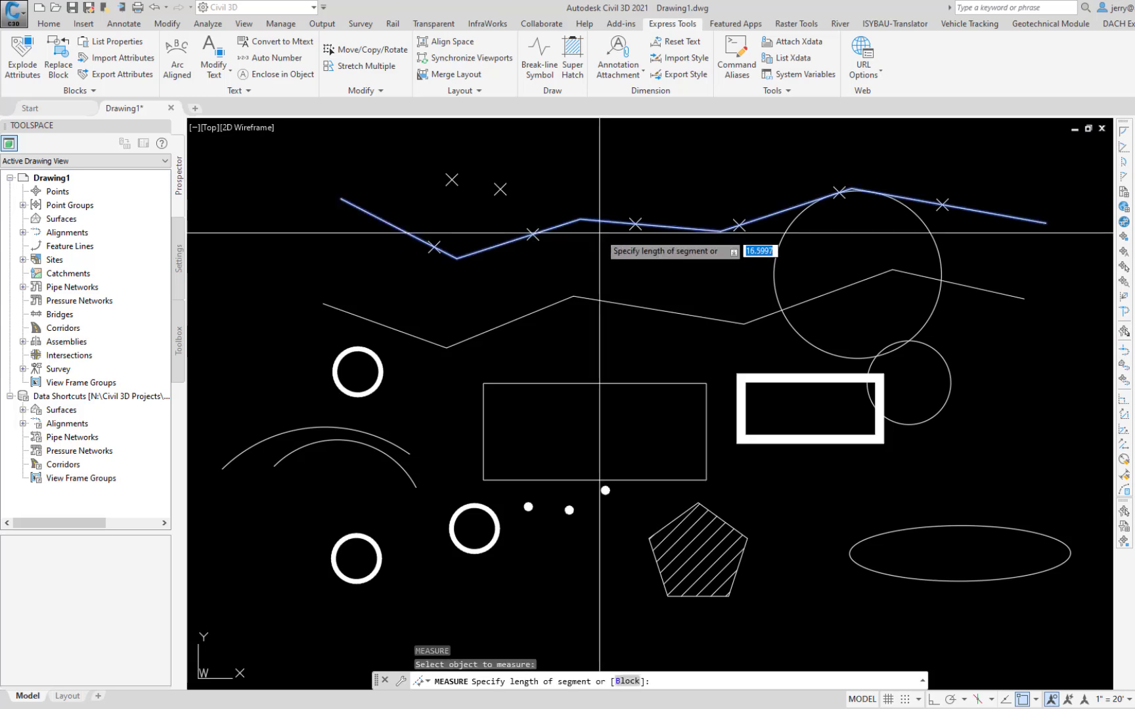
key("Down")
key("Return")
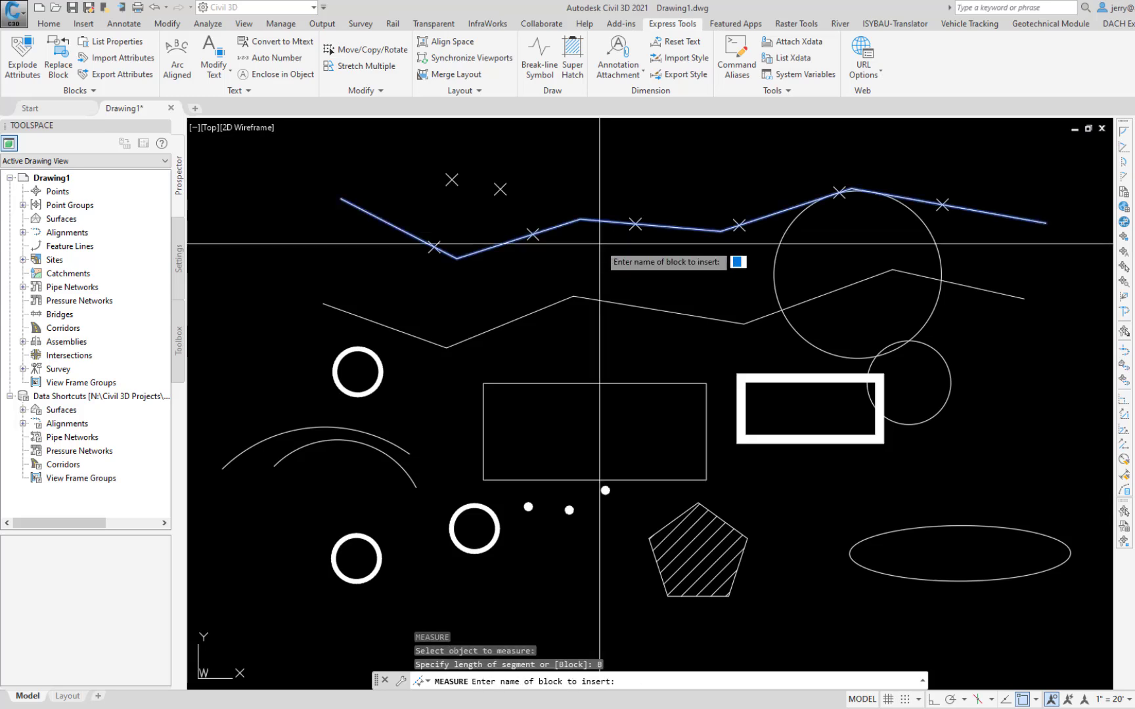
type("sta")
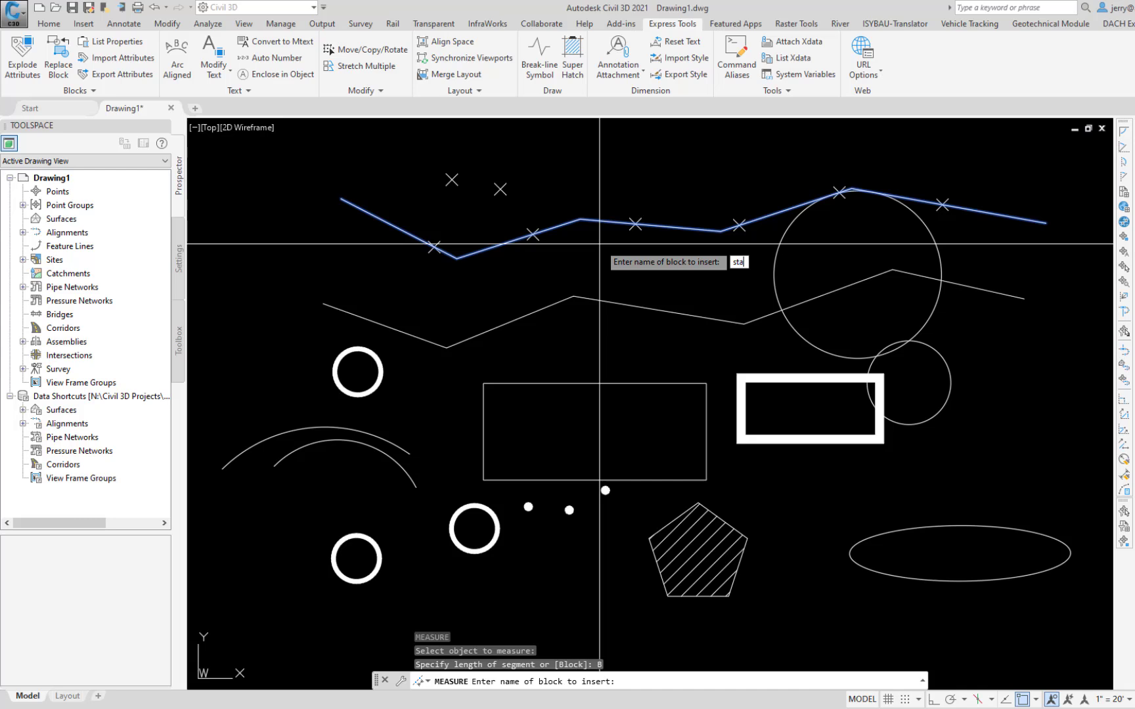
type("-tic")
key("Return")
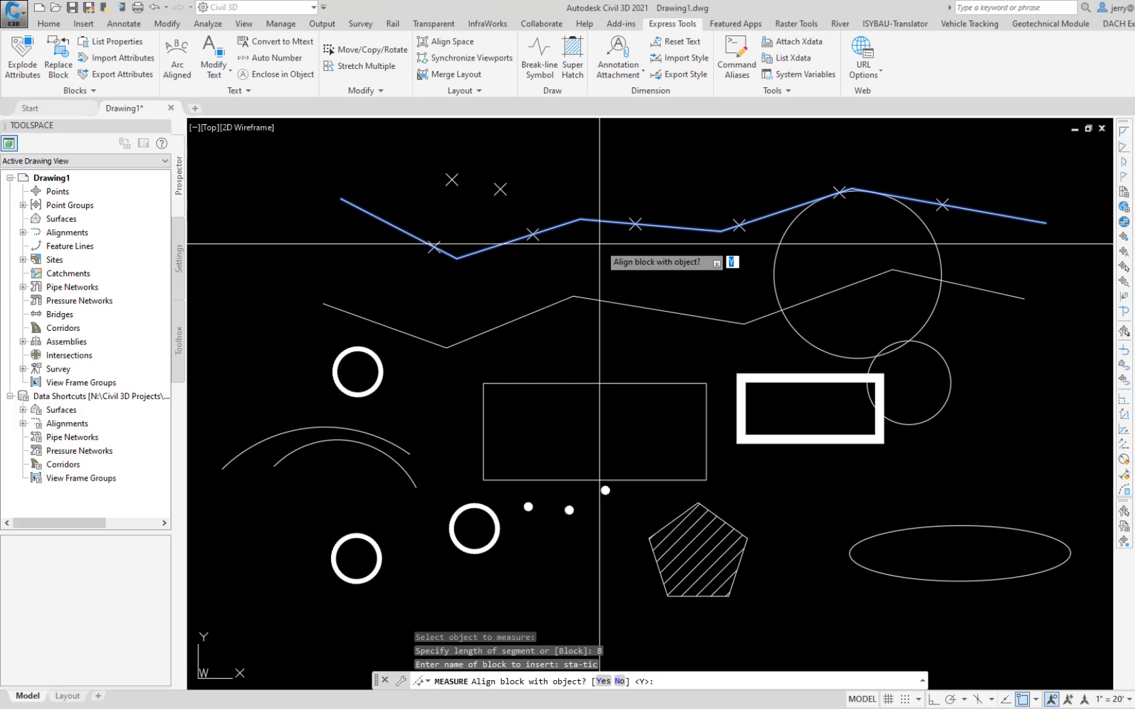
Step: Align the marker blocks with the polyline and space them at a segment length of 100
type("y")
key("Return")
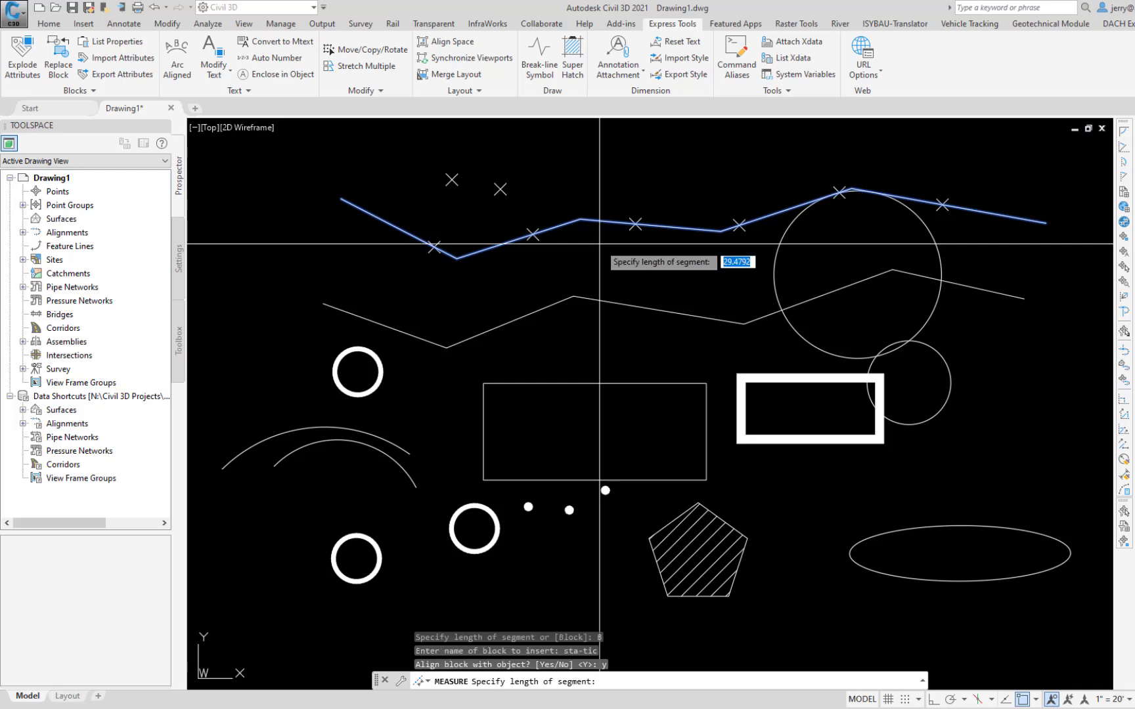
type("100")
key("Return")
scroll(584, 227, "up", 5)
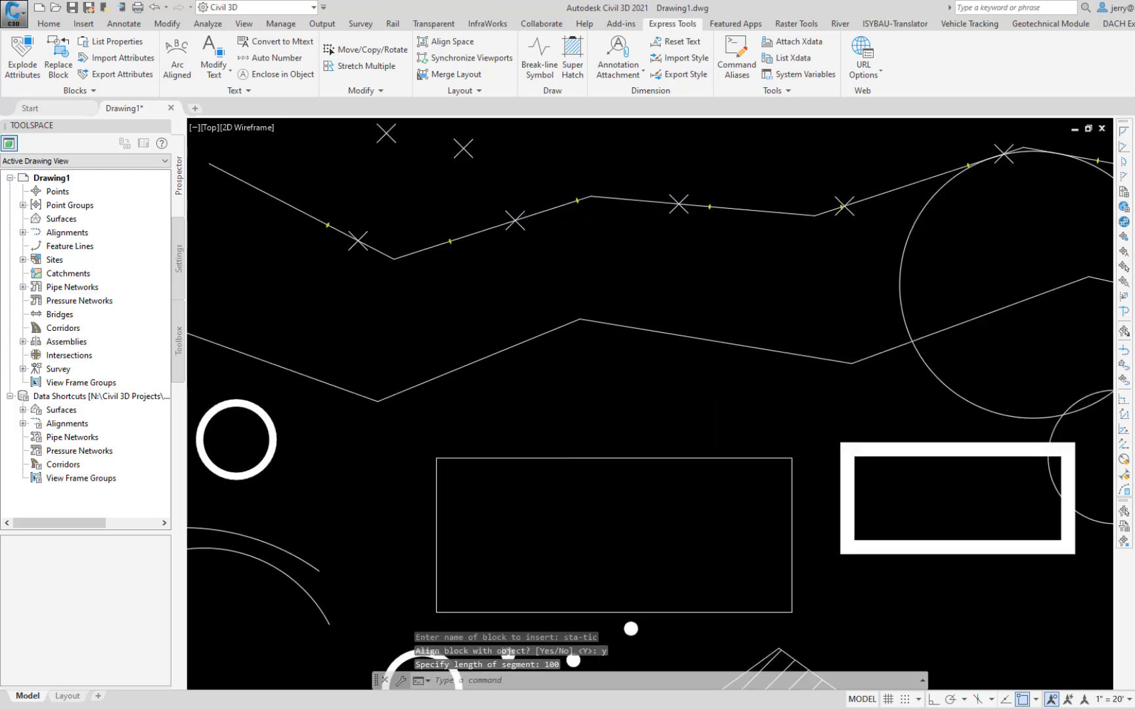
mouse_move(582, 223)
middle_mouse_down()
mouse_move(814, 335)
mouse_move(972, 363)
middle_mouse_up()
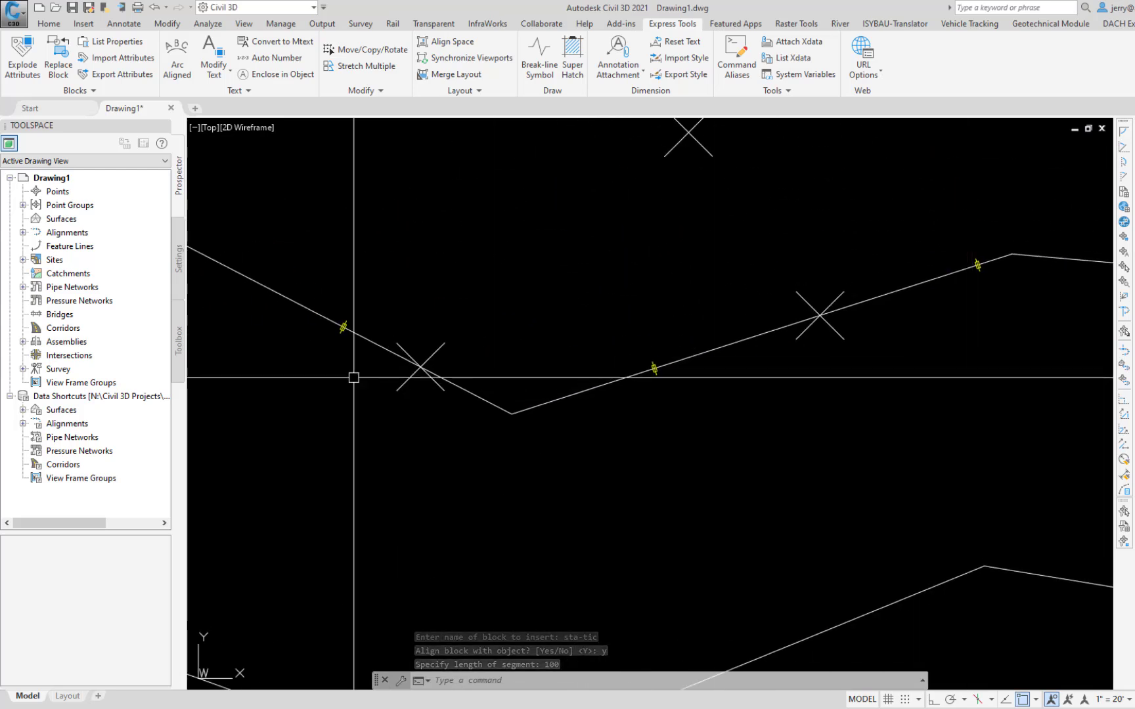
scroll(913, 316, "down", 4)
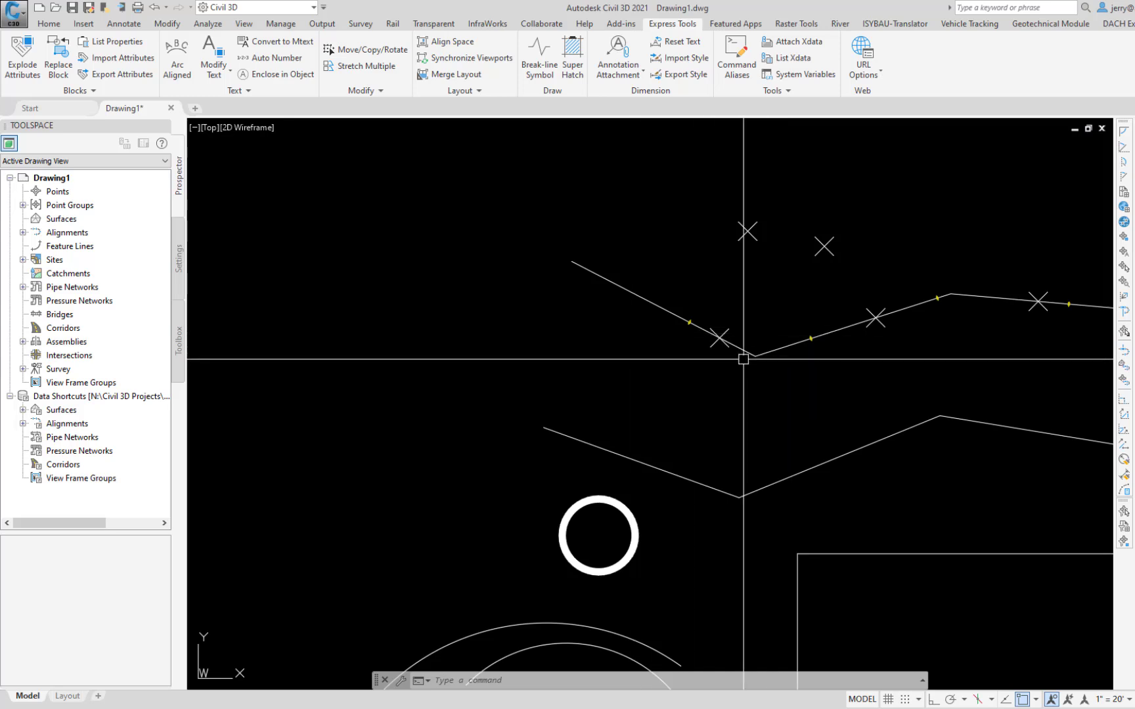
scroll(836, 358, "down", 2)
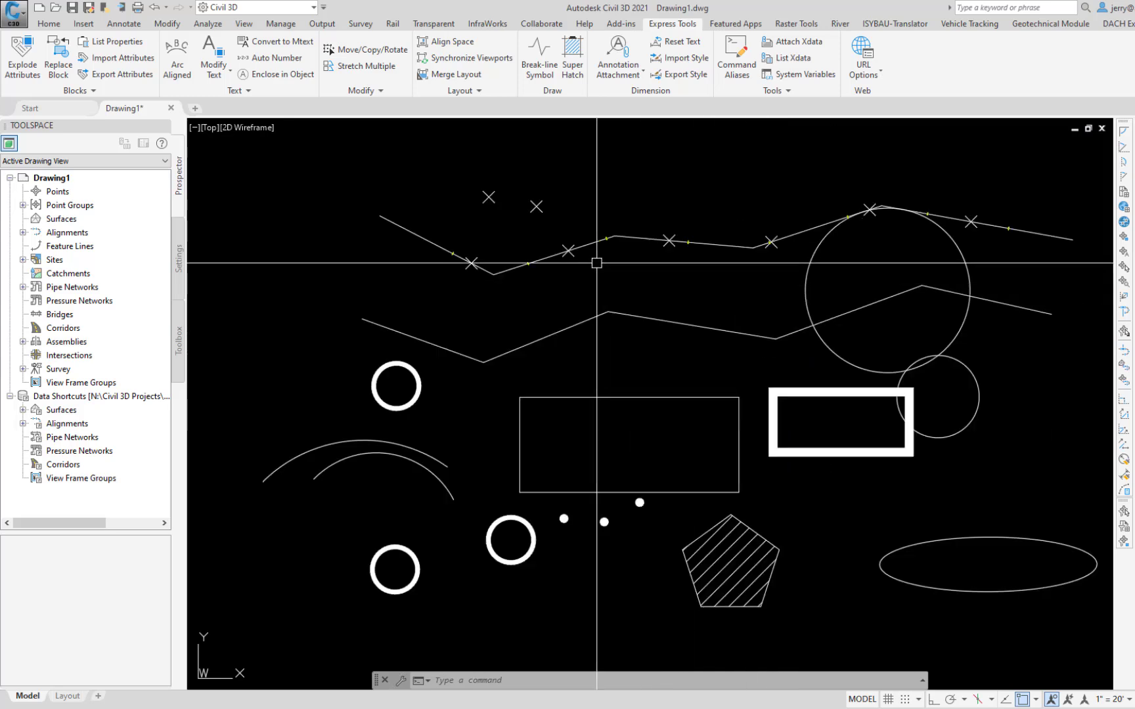
Step: Draw a freehand revision cloud above the upper polyline, keeping the approximate arc length of 20
type("REV")
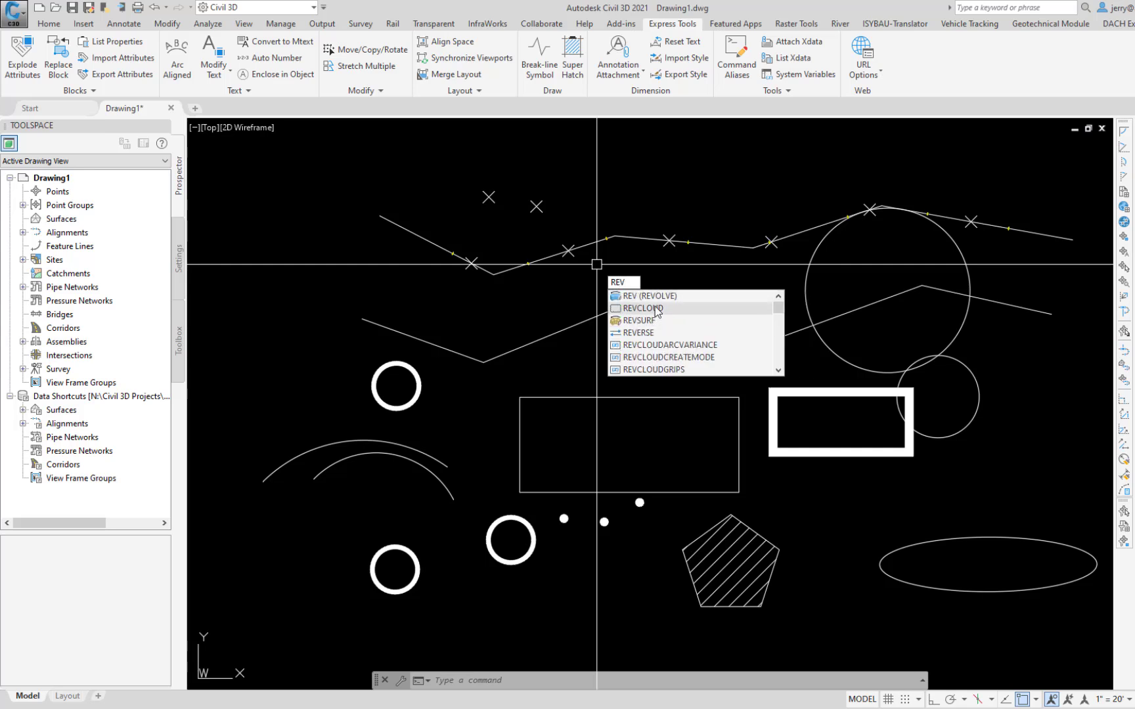
left_click(657, 309)
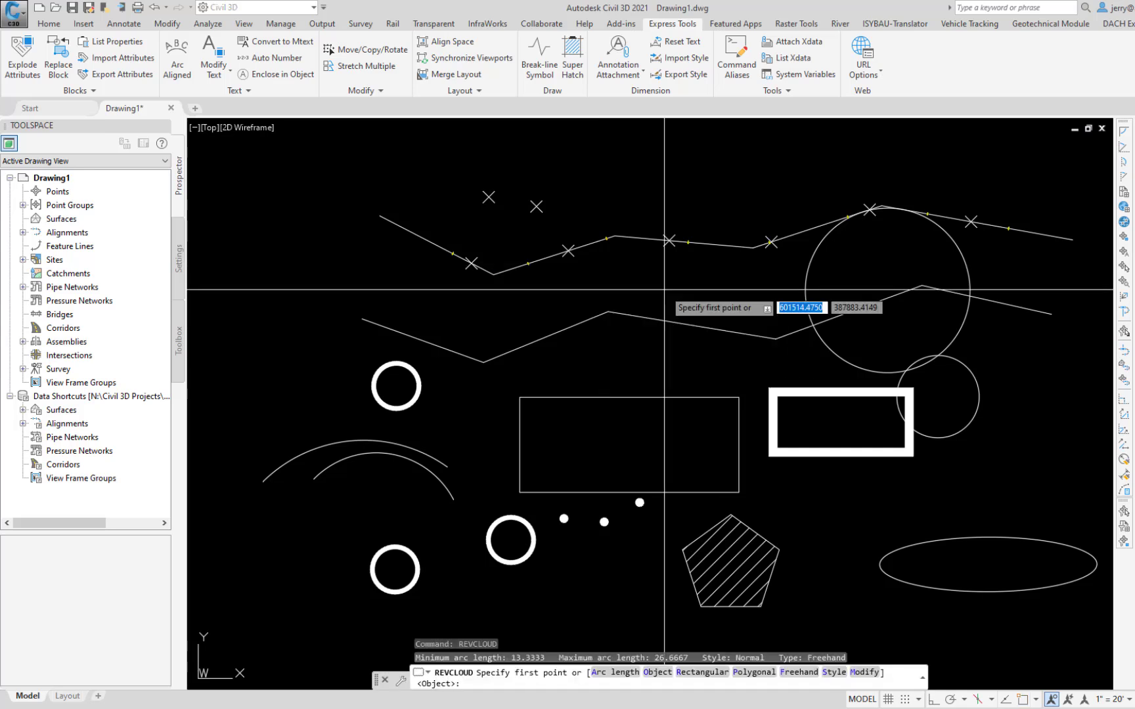
key("Down")
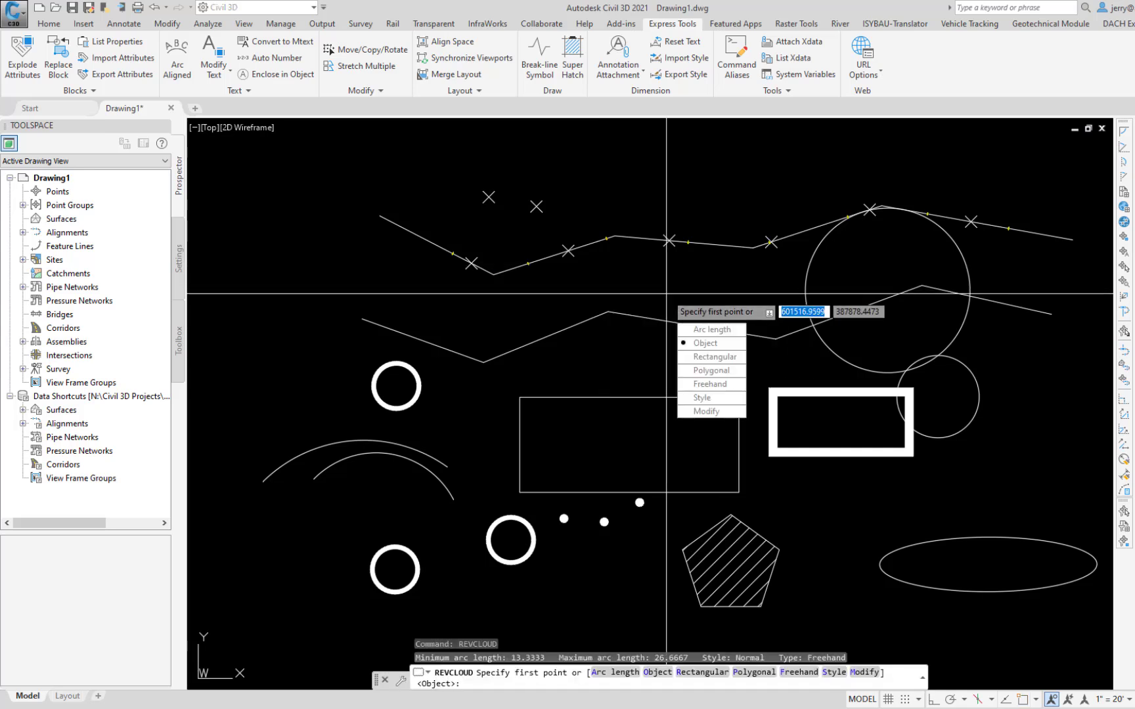
left_click(698, 330)
key("Return")
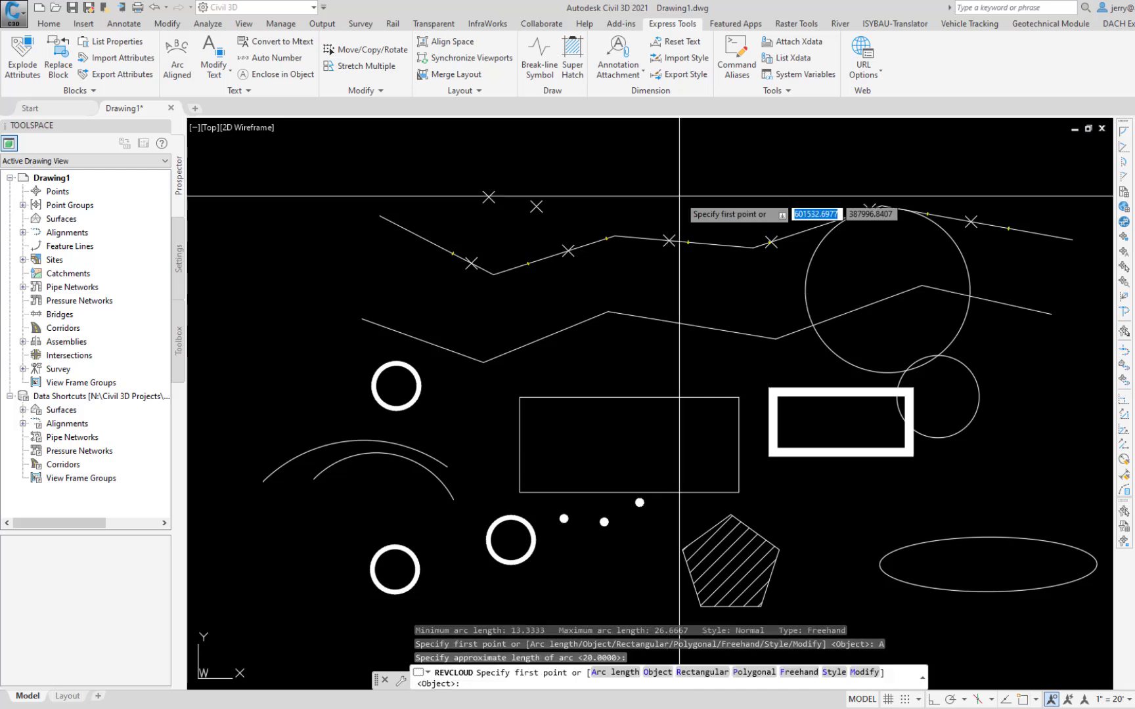
left_click(690, 200)
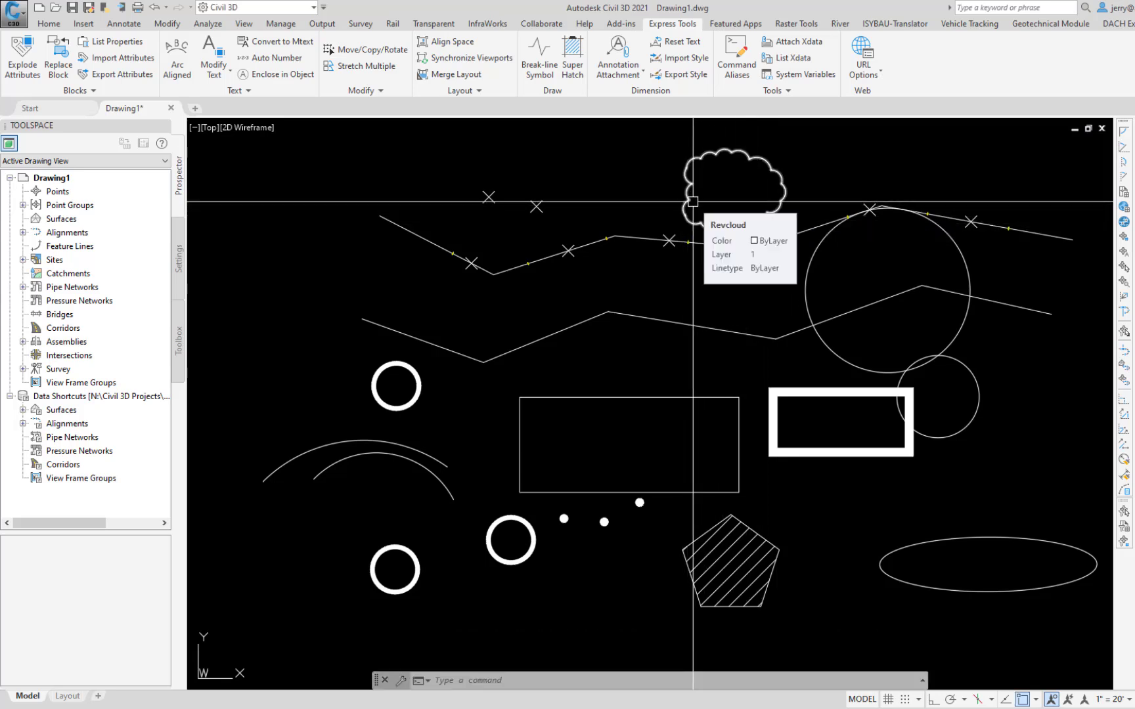
Step: Convert the small circle beside the thick-bordered rectangle into a revision cloud with reversed arc direction
key("Return")
key("Escape")
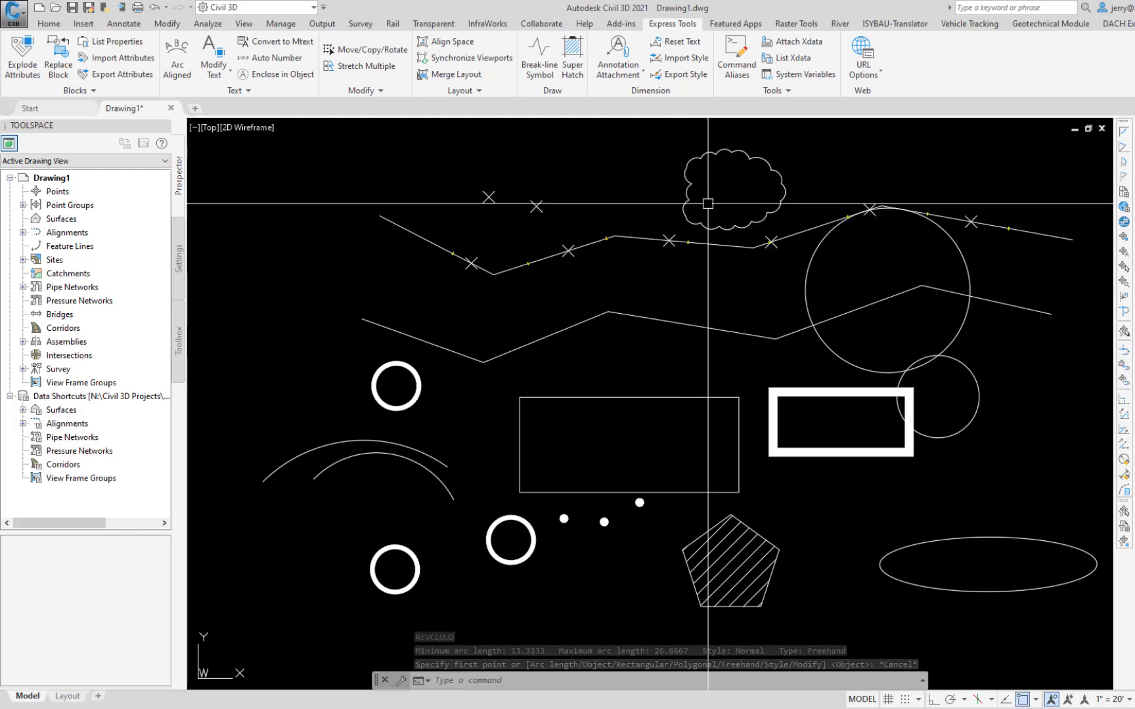
key("Return")
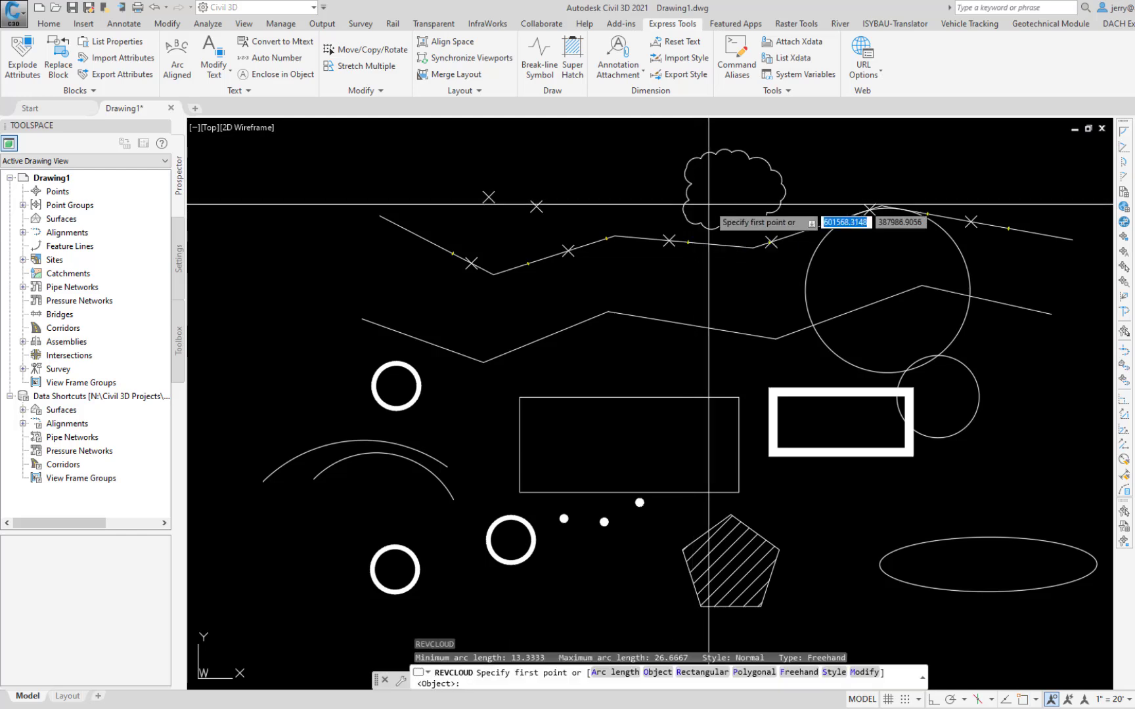
key("Down")
left_click(753, 257)
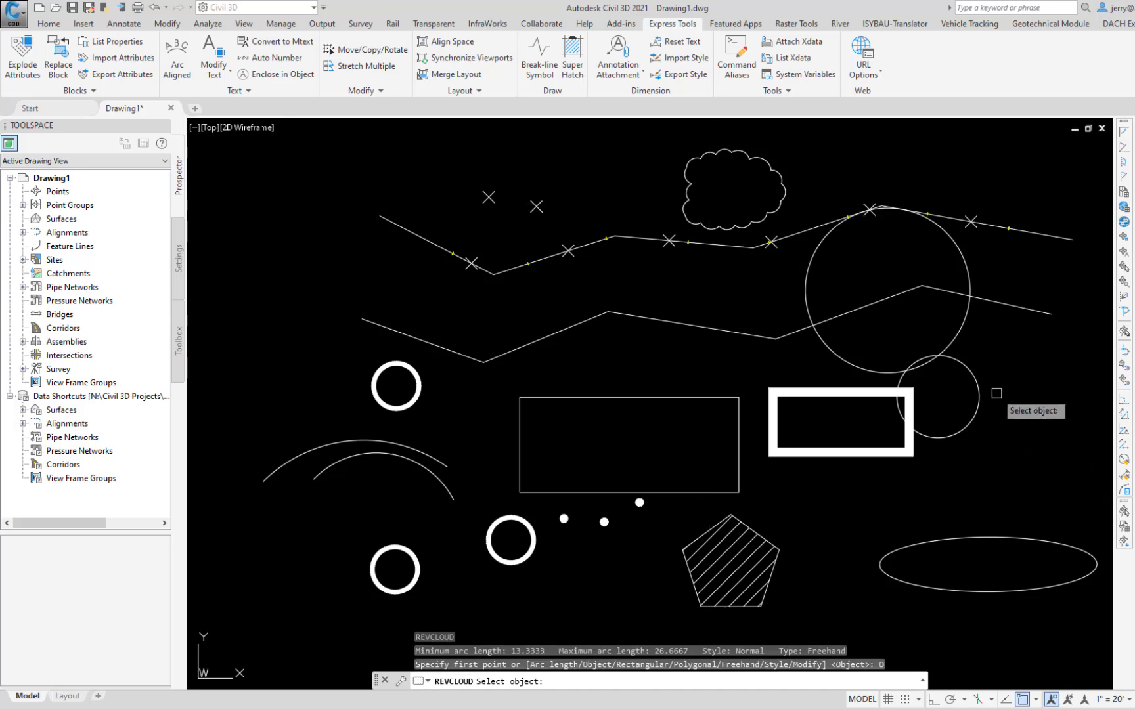
left_click(981, 389)
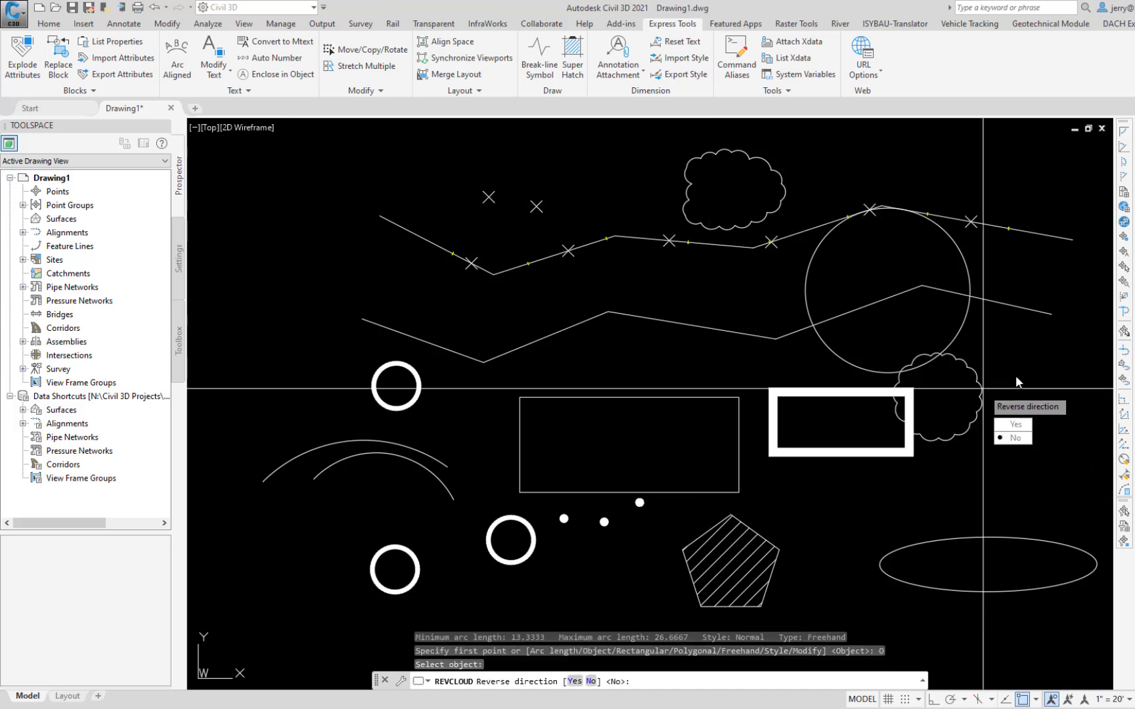
left_click(1015, 426)
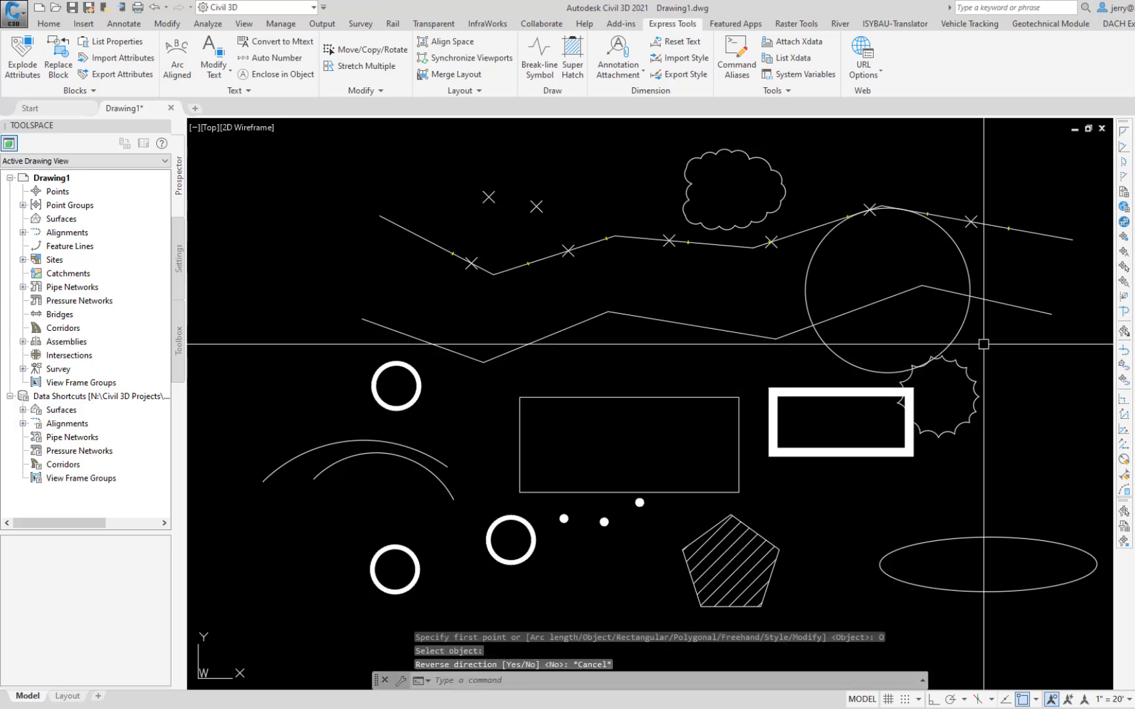
Step: Run Revision Cloud on the cloud made from the small circle and reverse its arc direction
key("Return")
key("Down")
left_click(1011, 403)
left_click(961, 365)
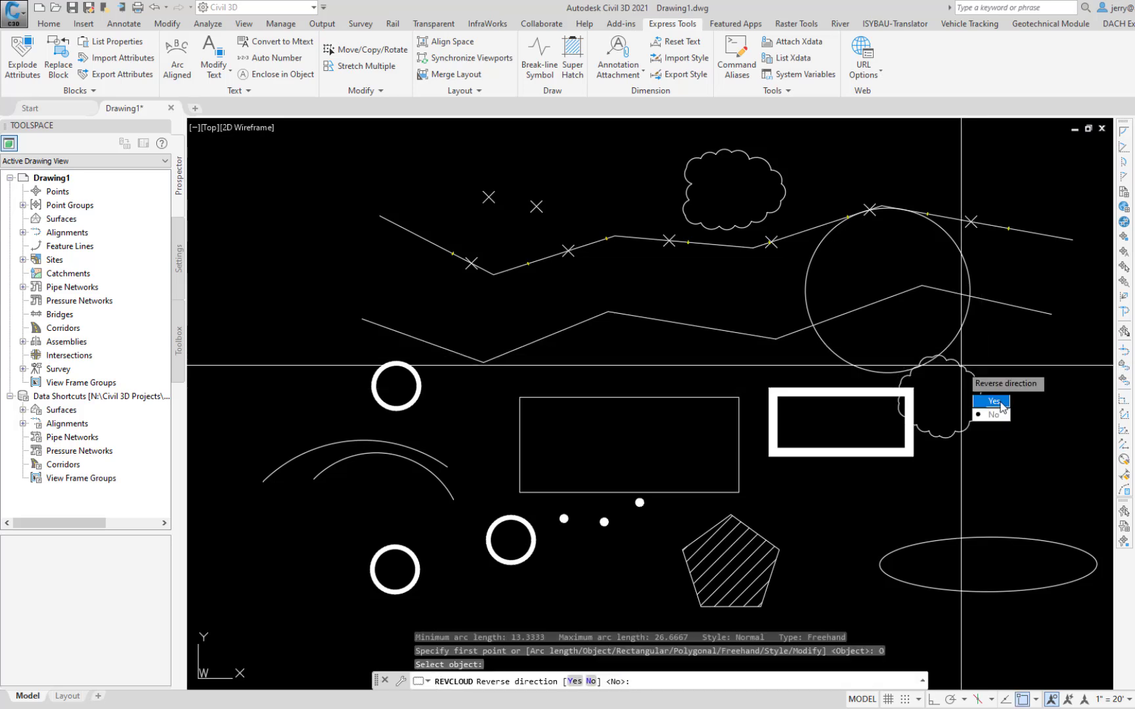
left_click(999, 402)
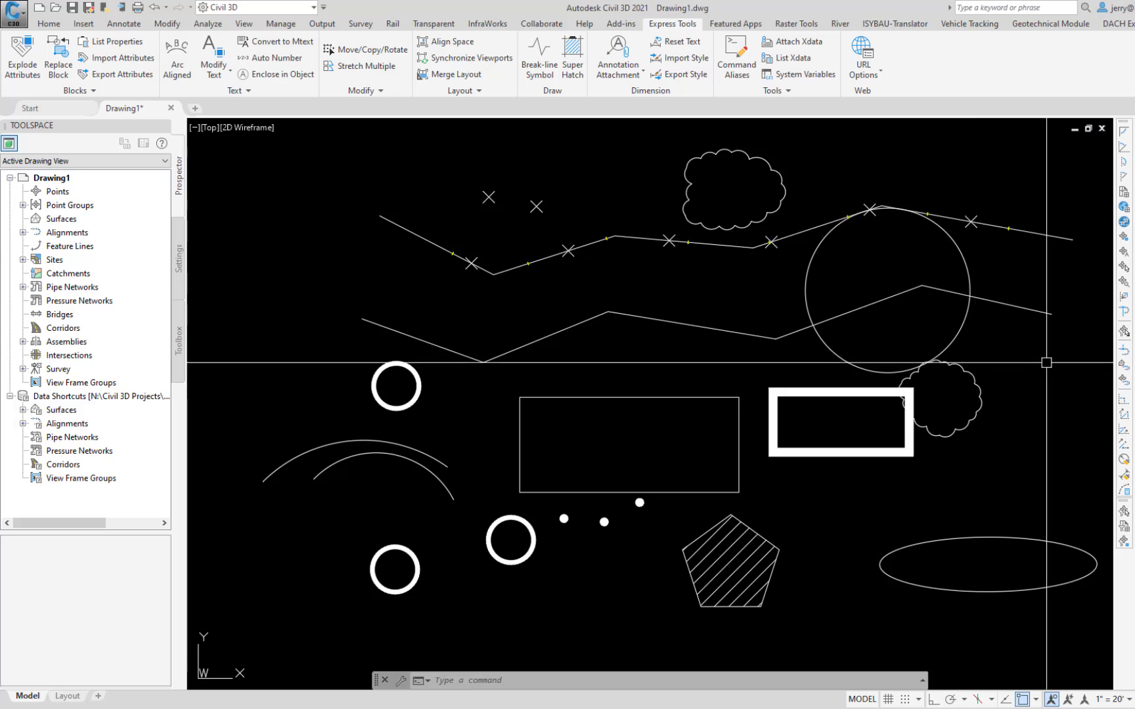
Step: Create a four-sided wipeout covering parts of the polylines, arcs, donuts and plain rectangle
type("WIPEOUT")
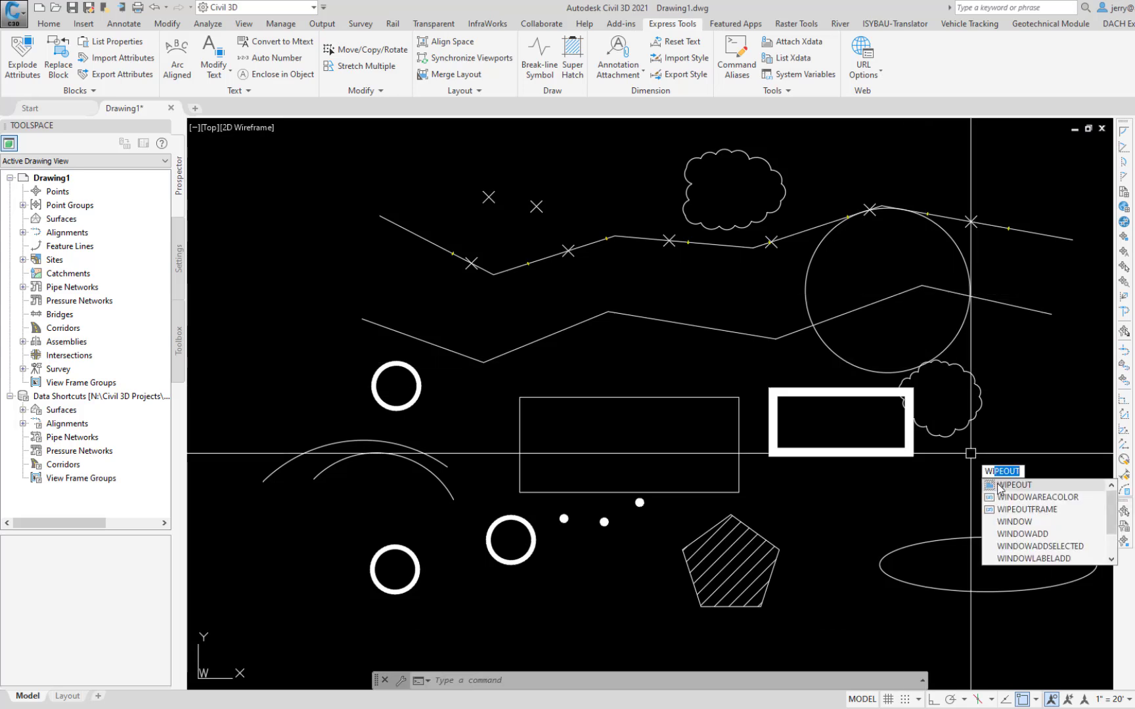
left_click(998, 490)
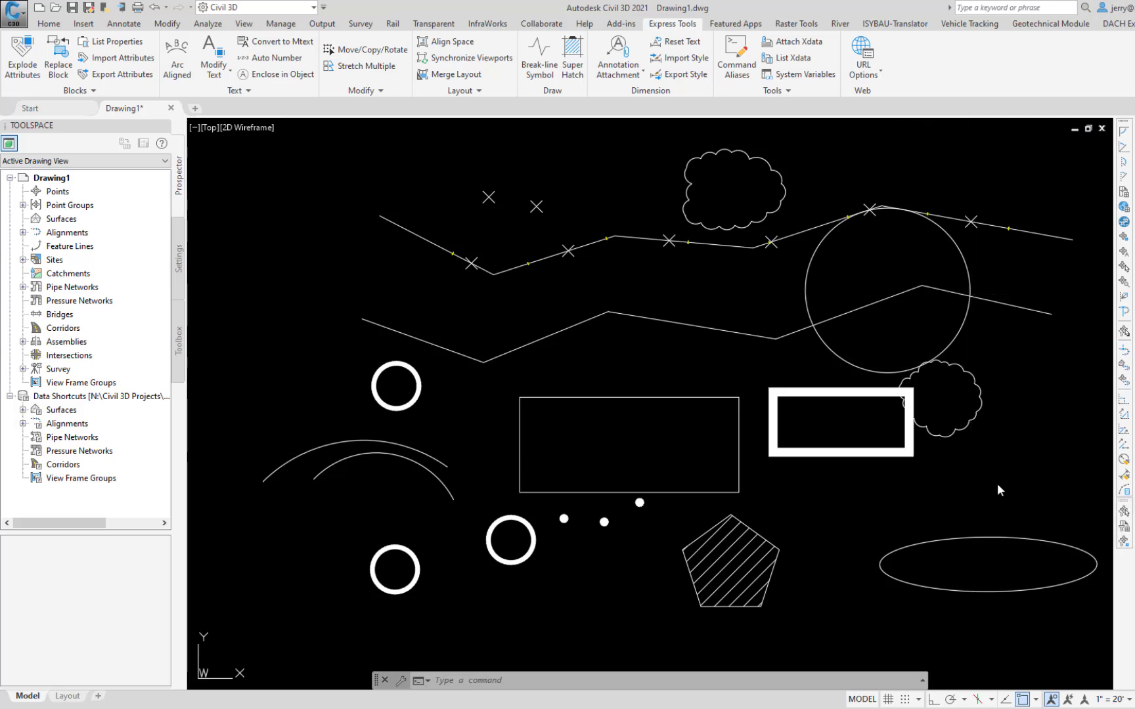
left_click(397, 634)
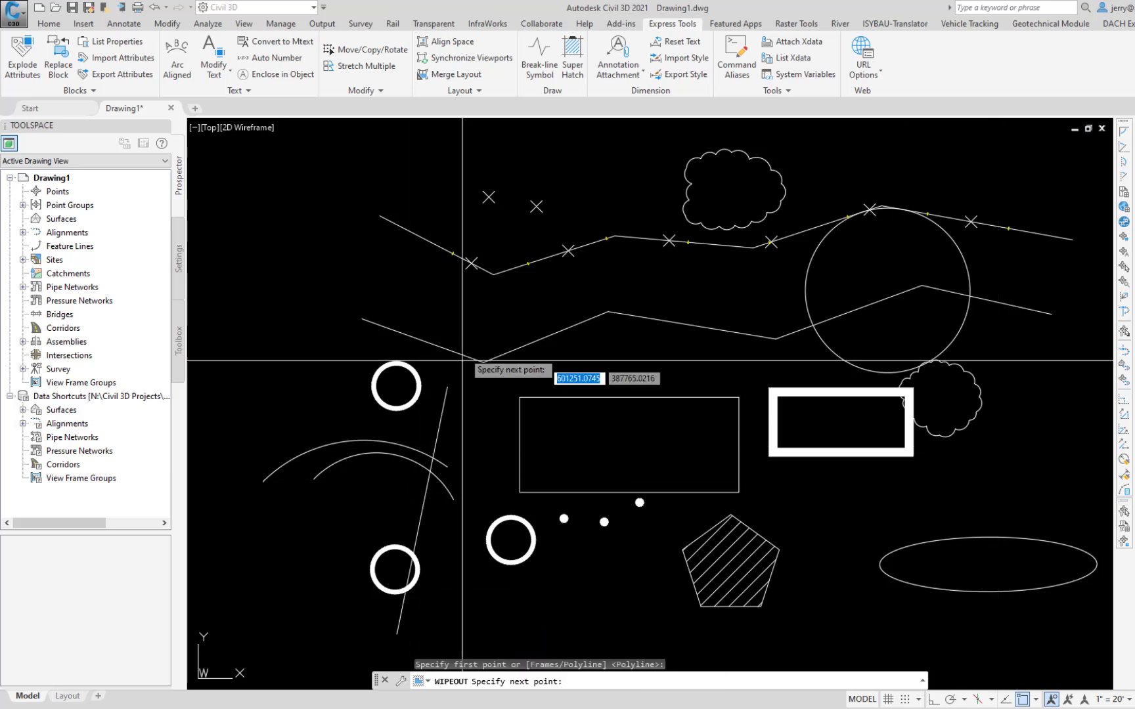
left_click(403, 265)
left_click(569, 180)
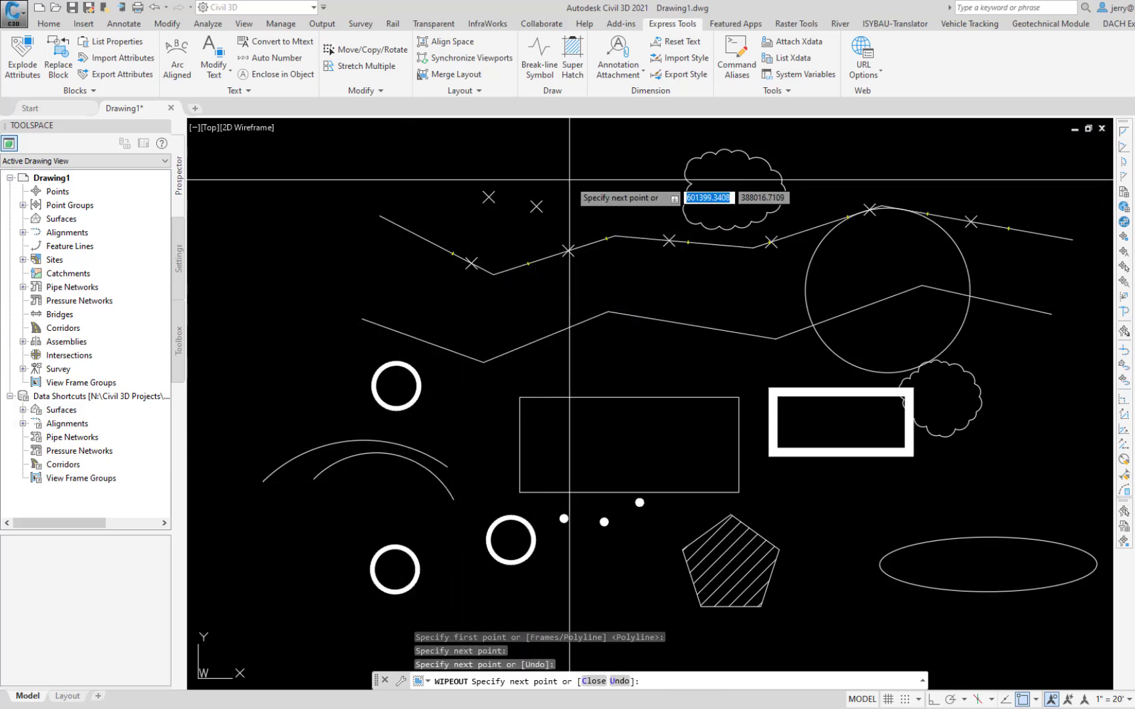
left_click(599, 454)
key("Return")
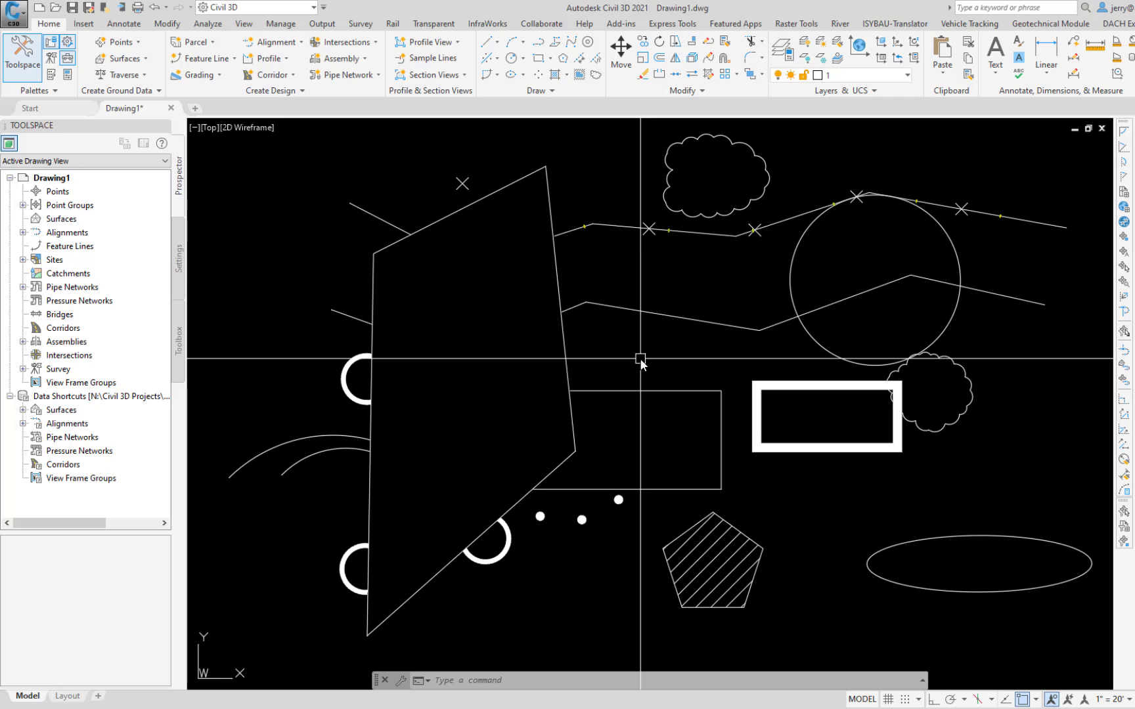
Step: Erase the wipeout, upper donut, upper polyline, large circle, thick-bordered rectangle, adjacent small cloud and right part of the lower polyline, including nearby points
type("e")
key("Return")
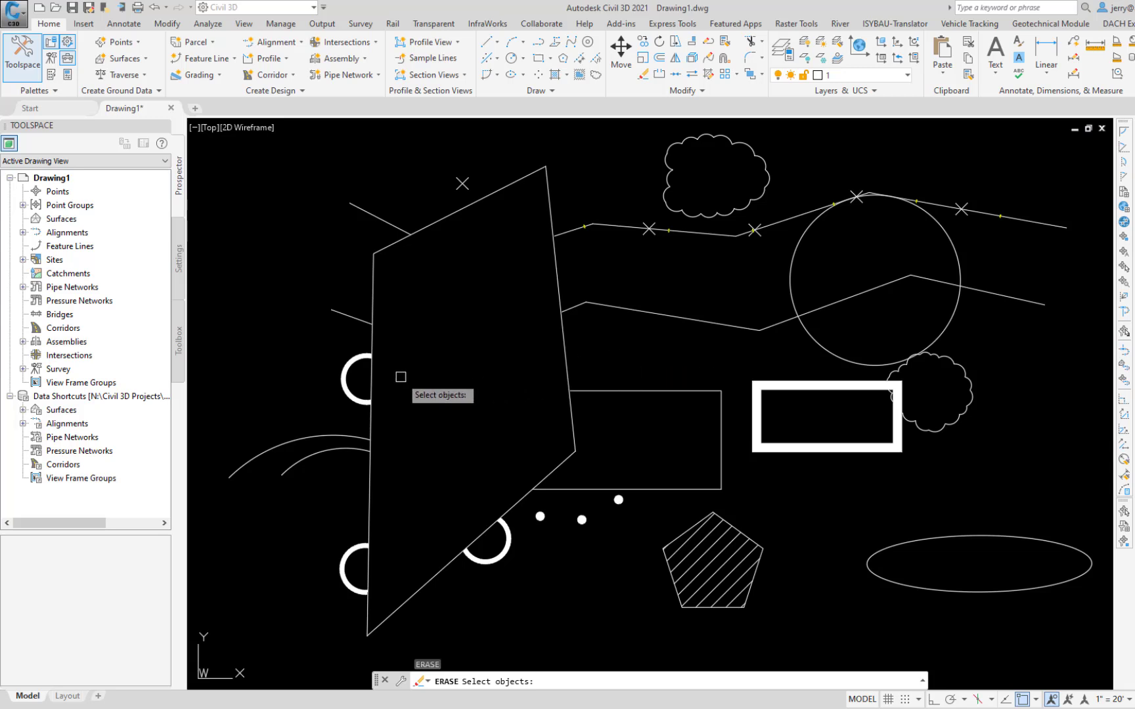
left_click(349, 358)
left_click(371, 348)
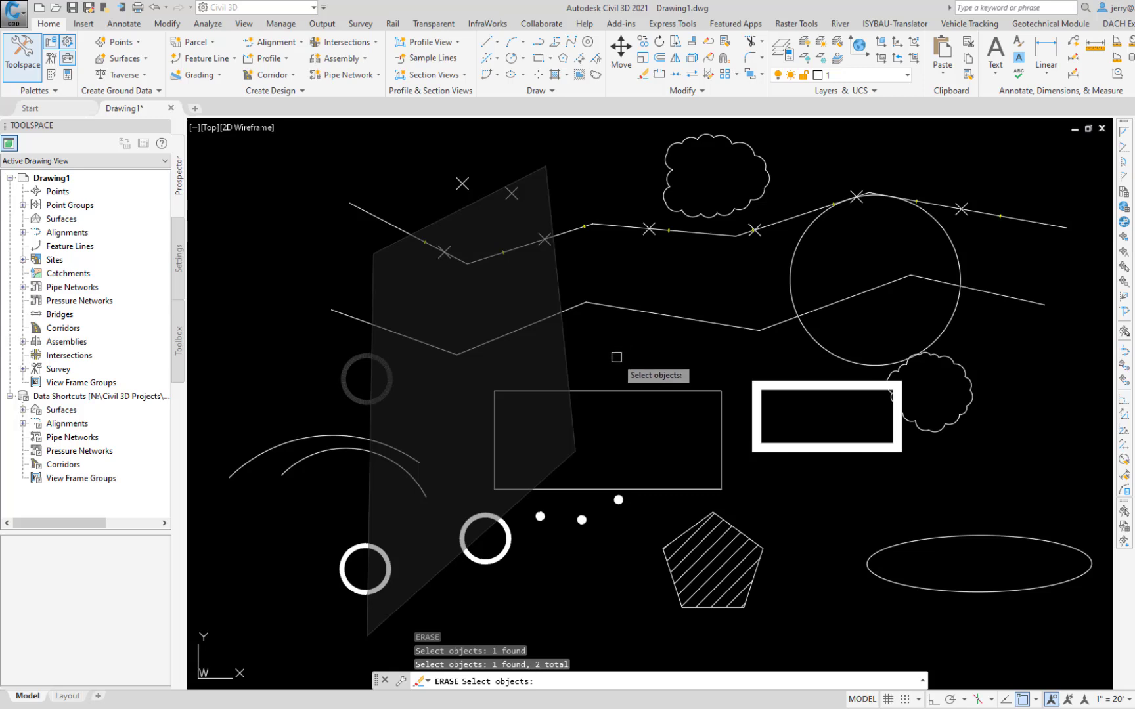
left_click(576, 360)
left_click(835, 169)
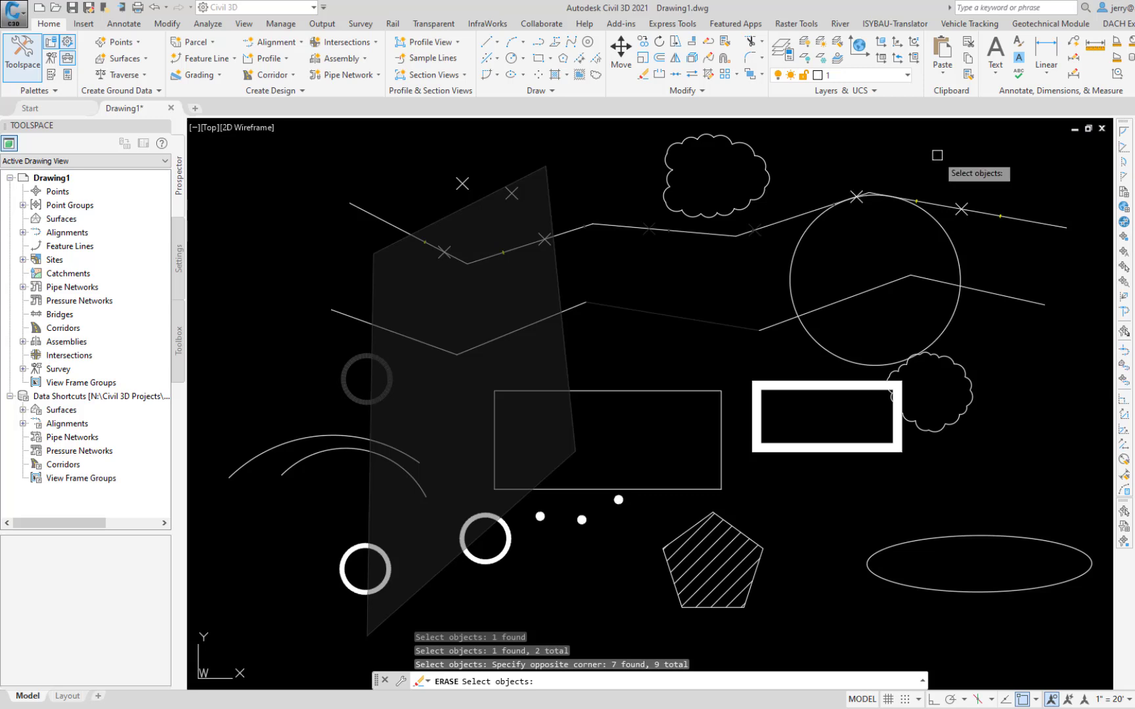
left_click(896, 156)
left_click(789, 400)
key("Return")
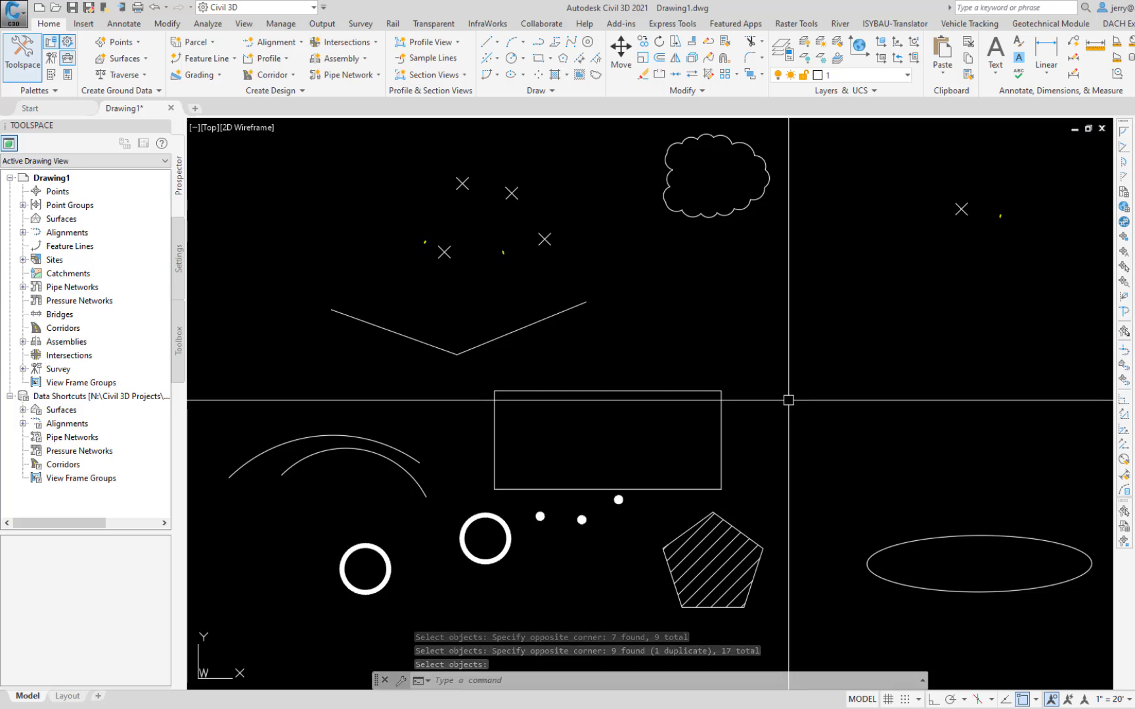
Step: Undo the erase, redo it, and undo it again to restore the erased objects
key("ctrl+z")
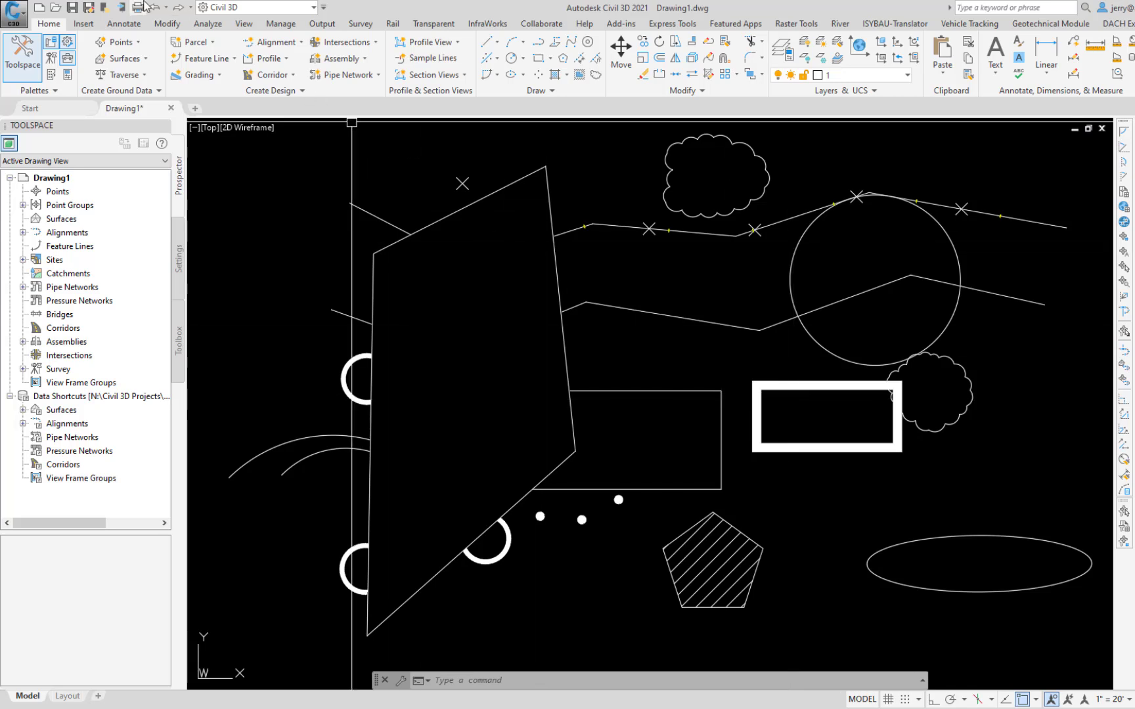
left_click(177, 9)
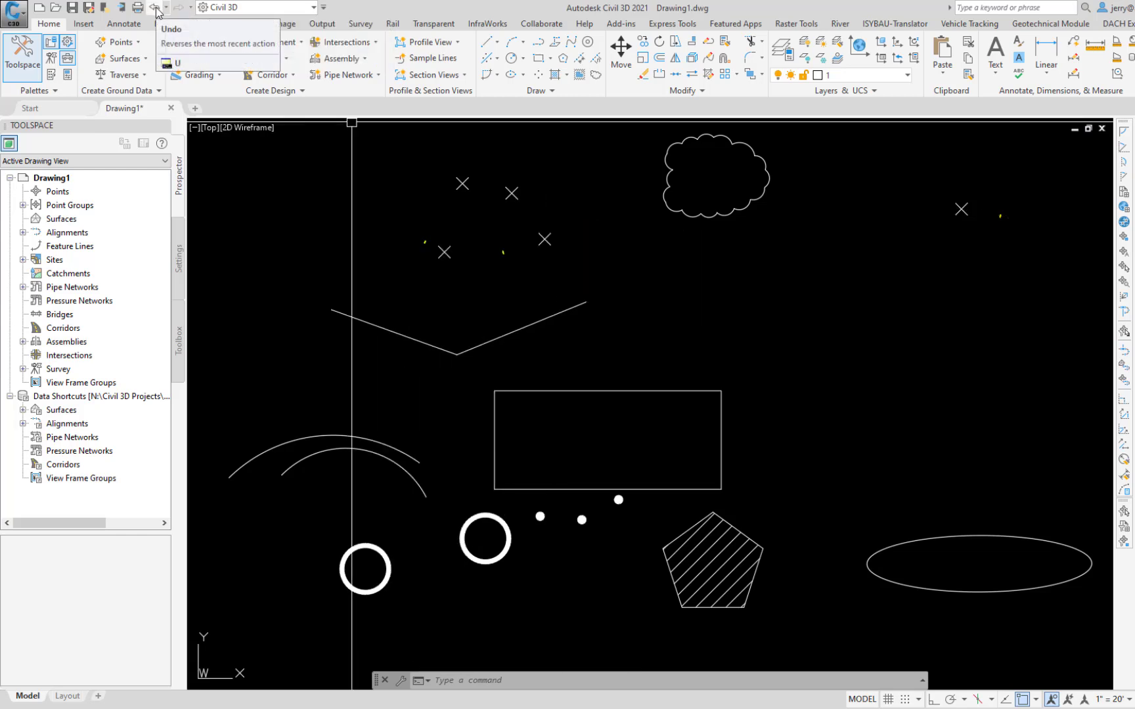
left_click(156, 9)
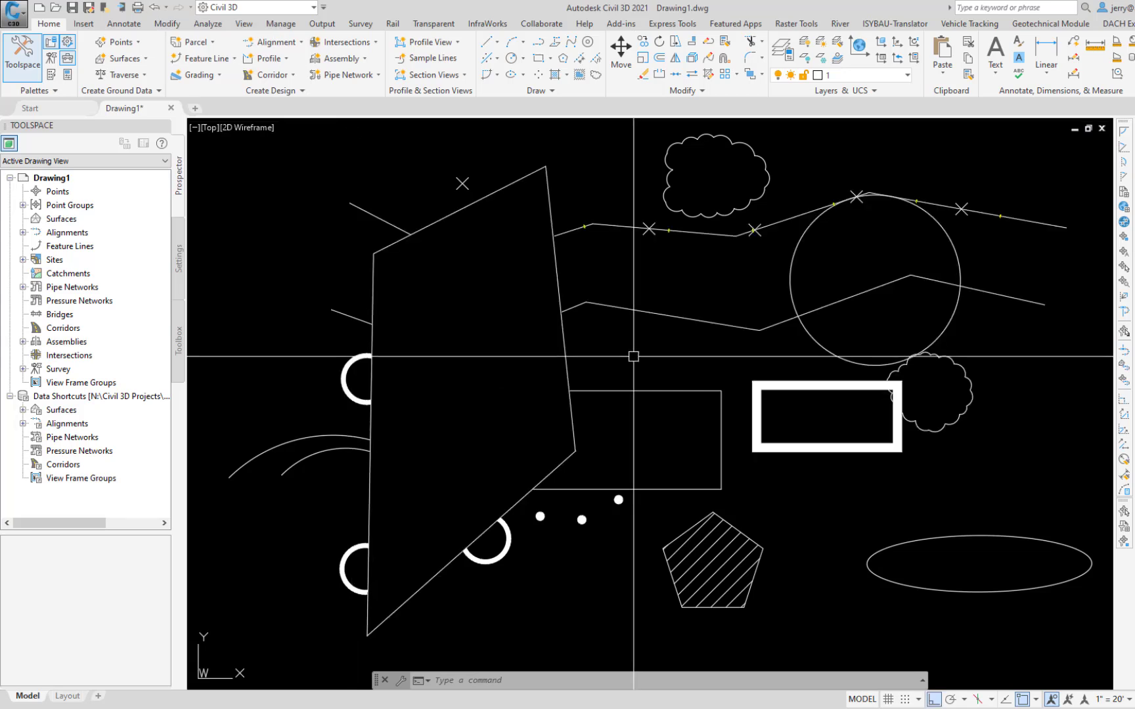
Step: Move the plain rectangle horizontally to the right by about 64 with Ortho on, and undo the move
type("m")
key("Return")
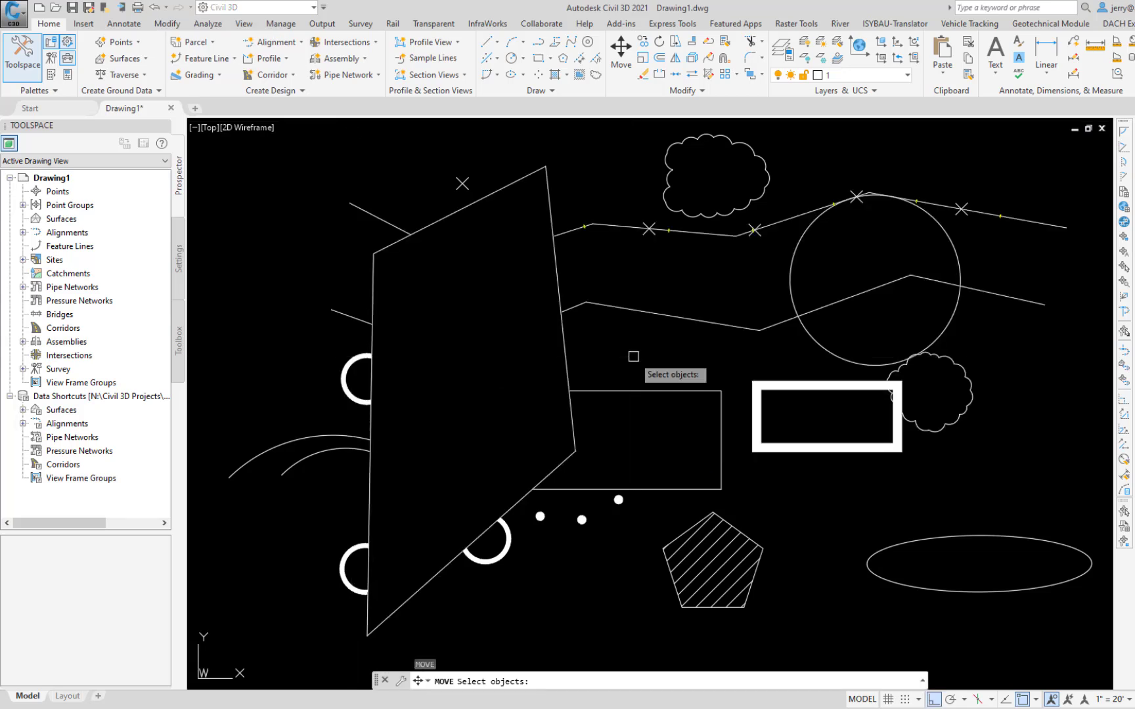
left_click(635, 388)
key("Return")
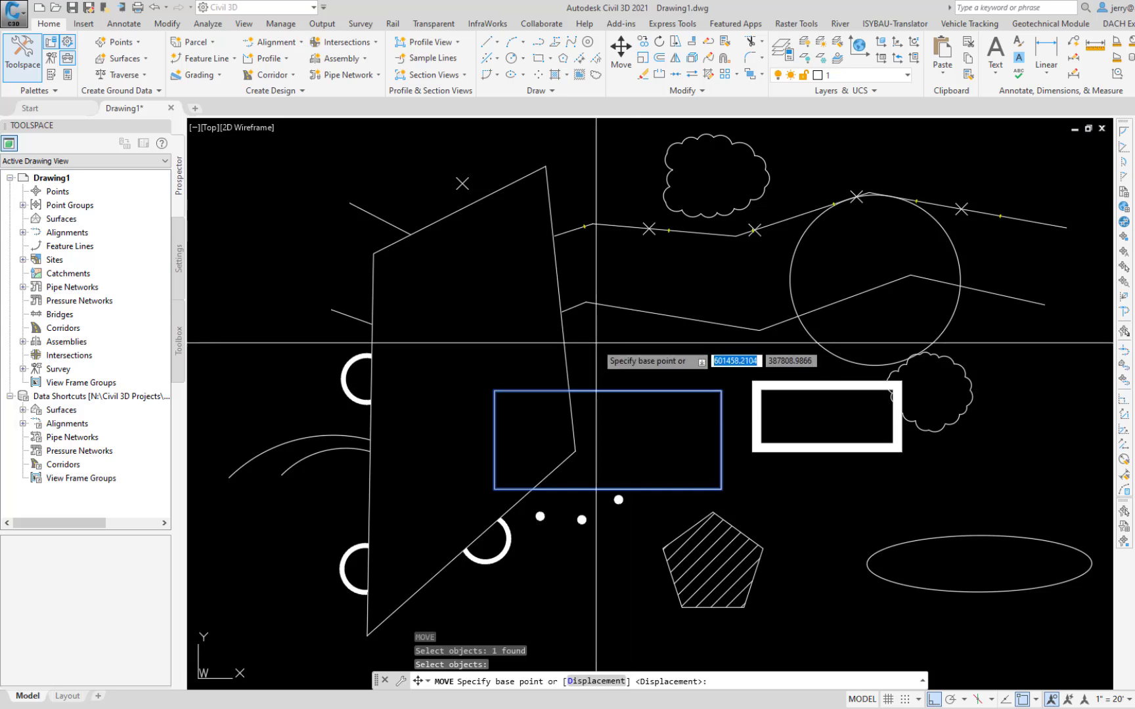
left_click(594, 345)
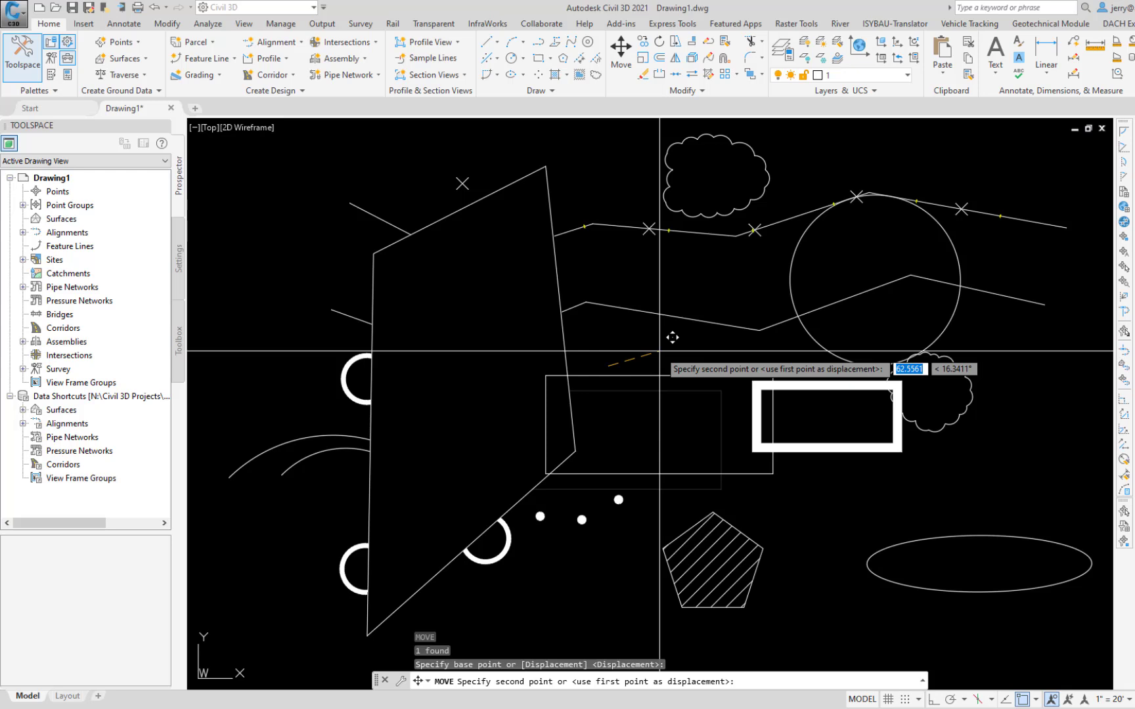
key("F8")
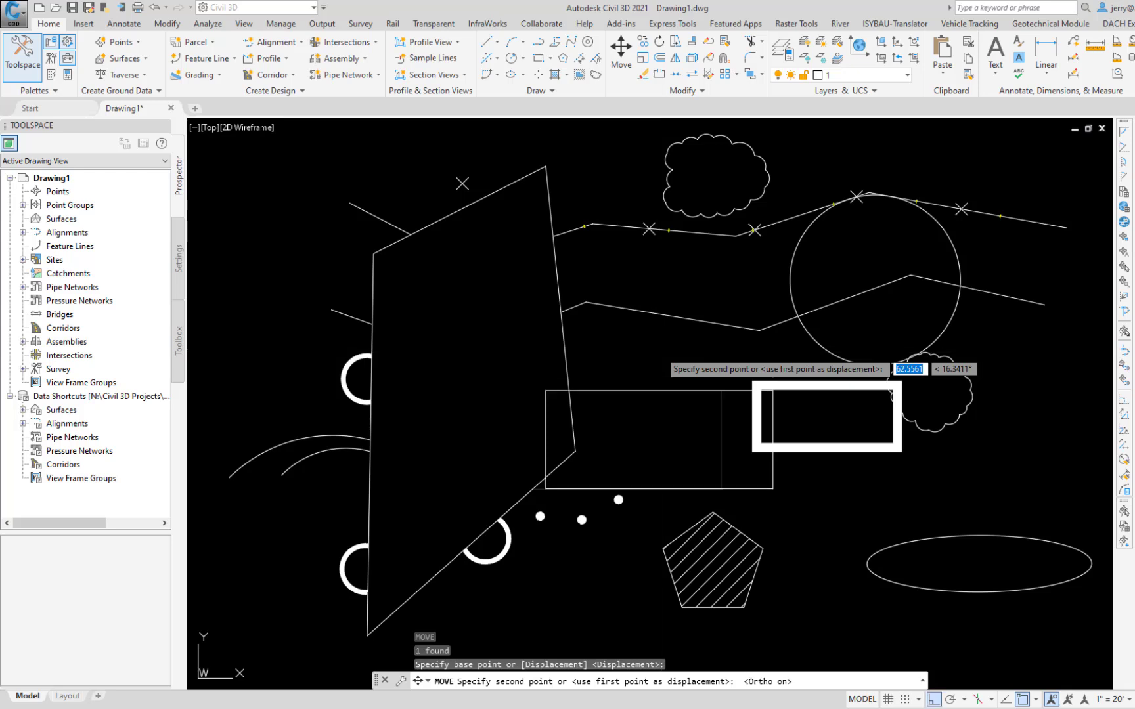
left_click(663, 360)
key("ctrl+z")
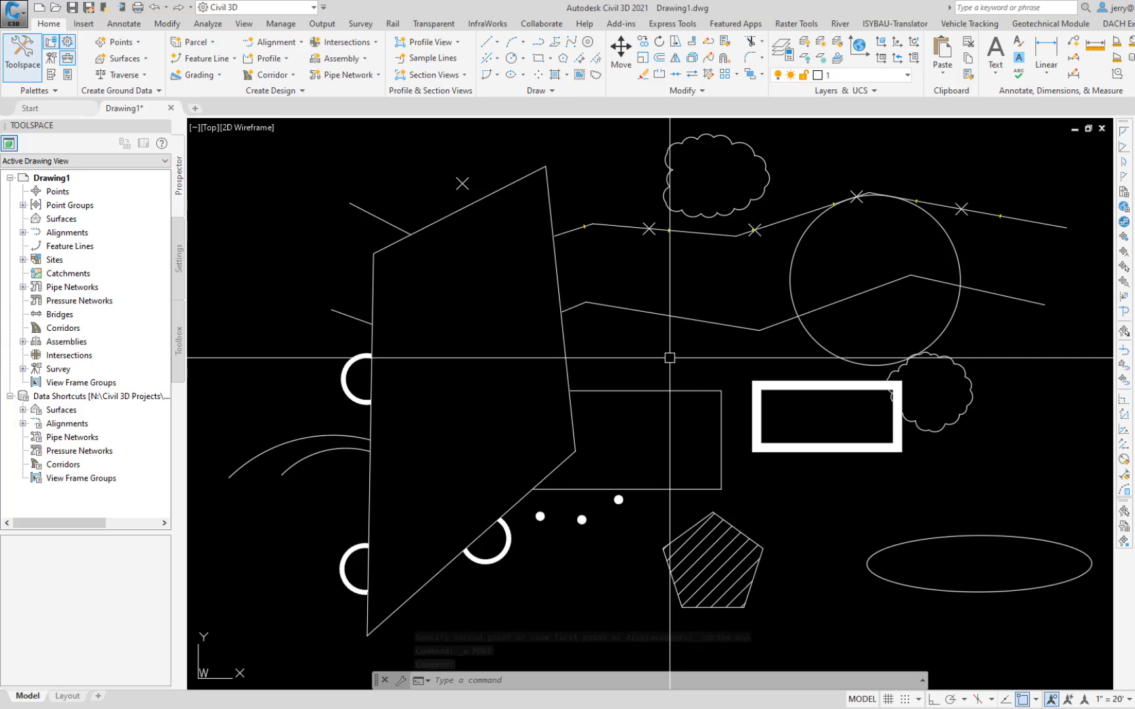
Step: Run Copy on the plain rectangle and set the copy mode to Multiple
type("ct o")
key("Return")
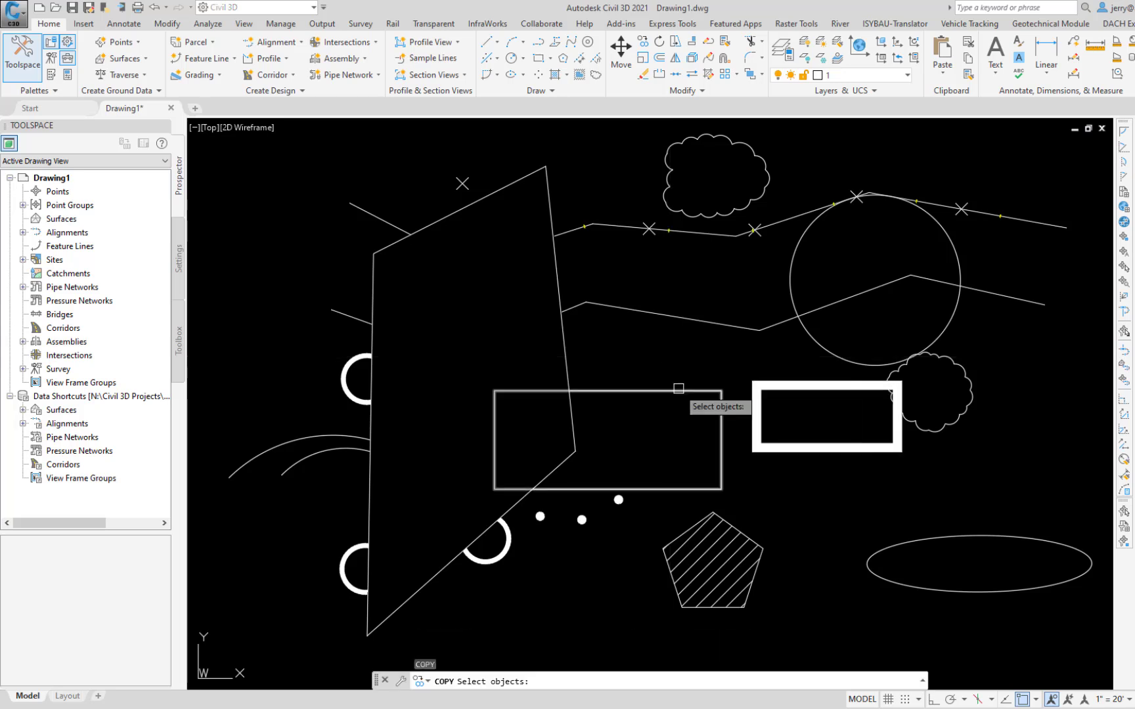
left_click(679, 389)
key("Return")
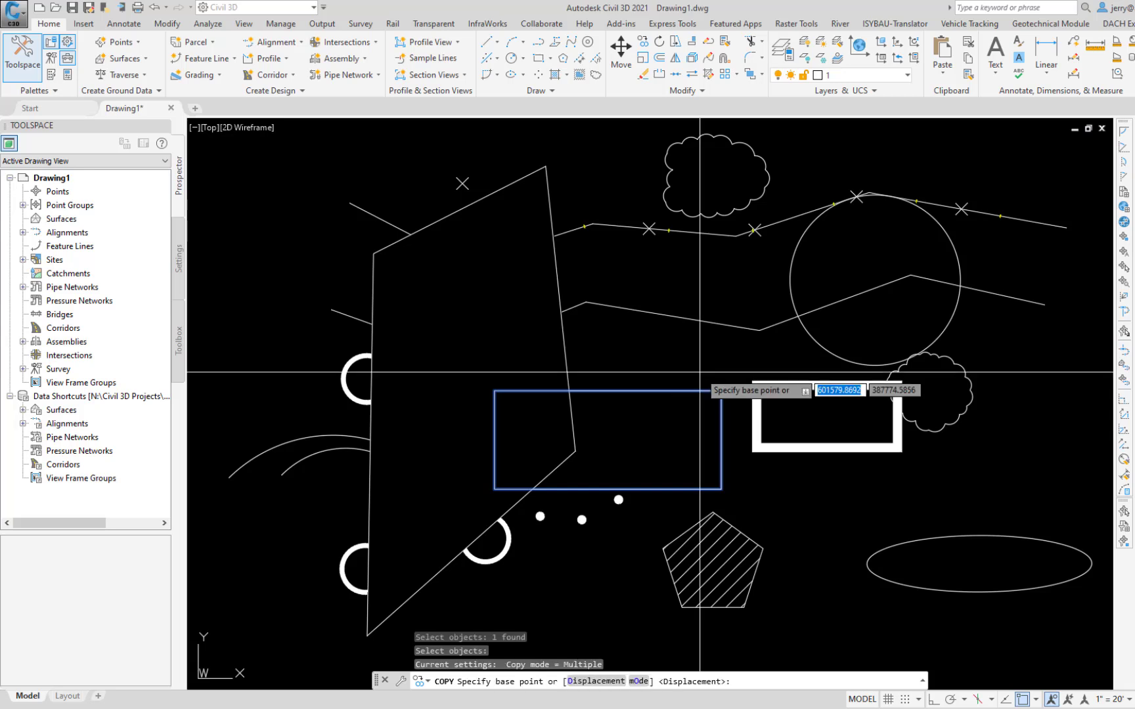
key("Down")
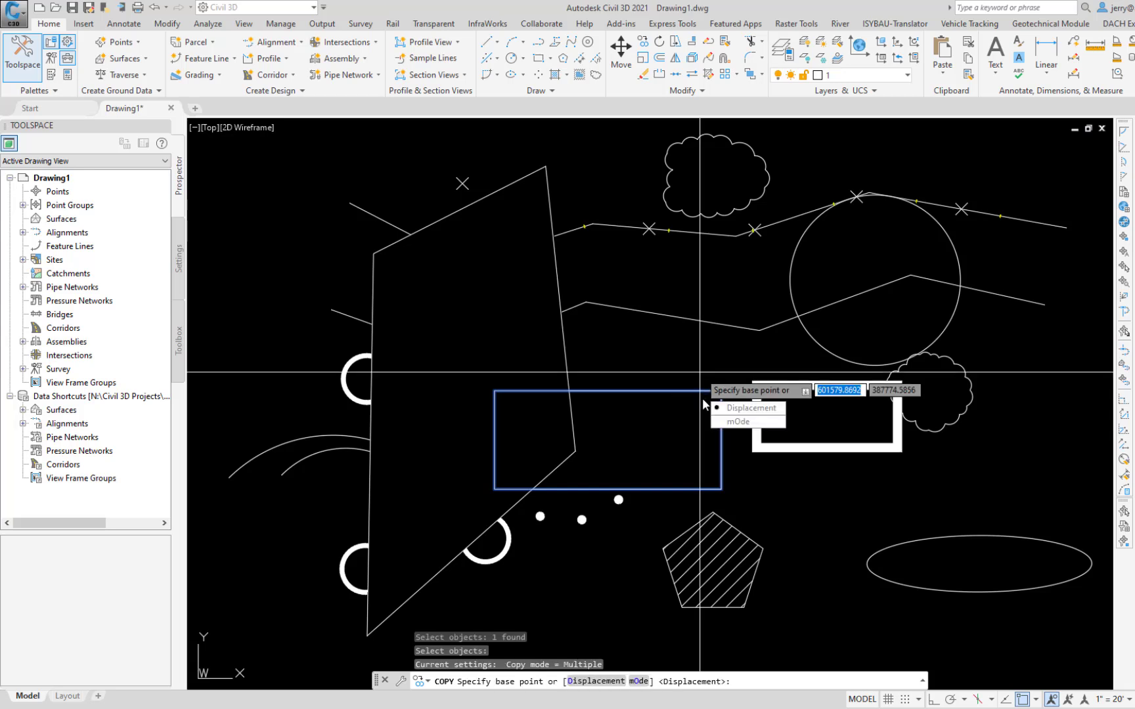
left_click(736, 423)
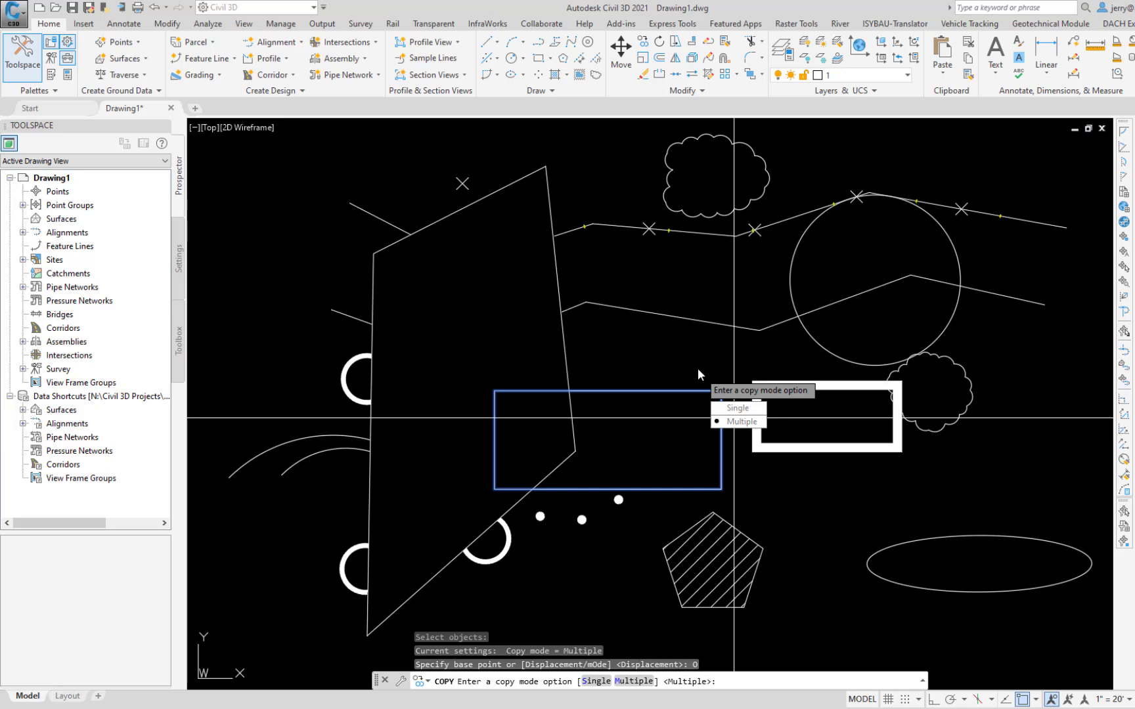
left_click(741, 422)
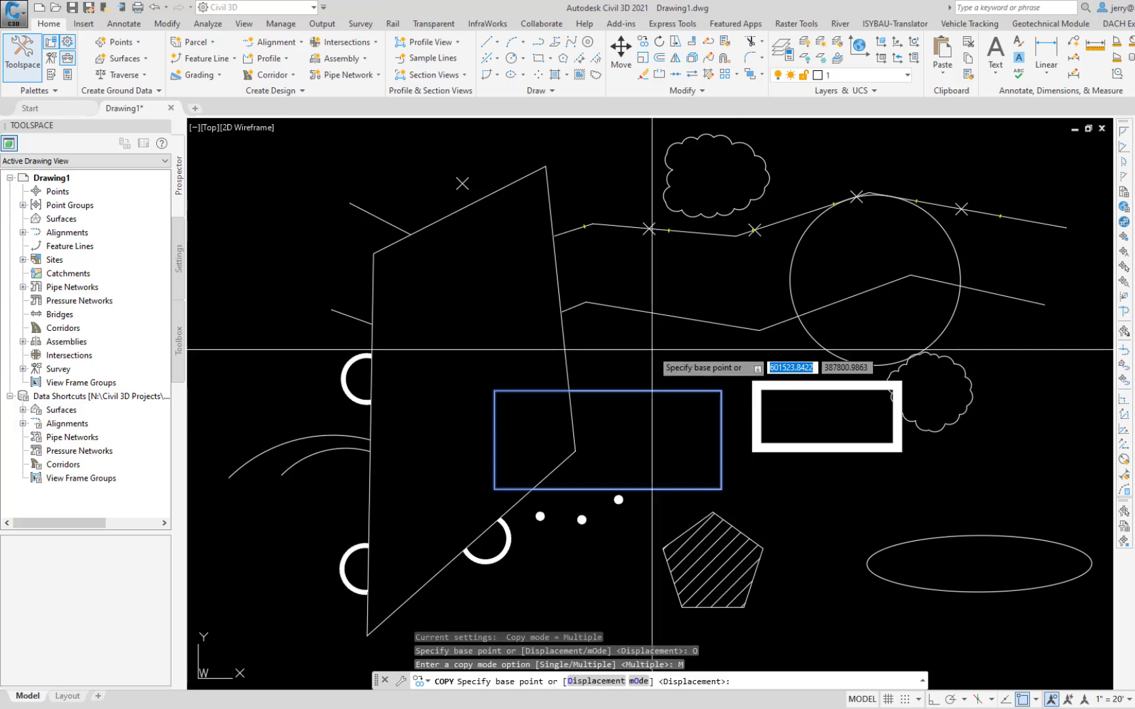
Step: Place three copies of the plain rectangle up and to the right of the original and over the ellipse, and undo the copying
left_click(652, 350)
left_click(751, 261)
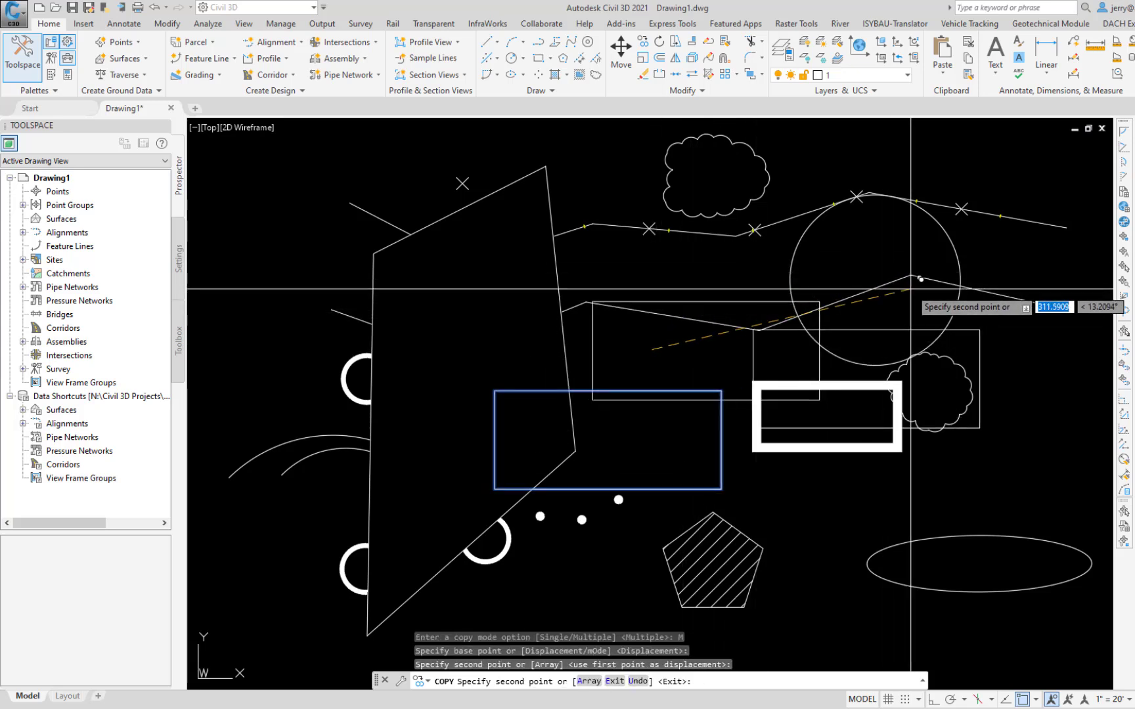
left_click(1024, 419)
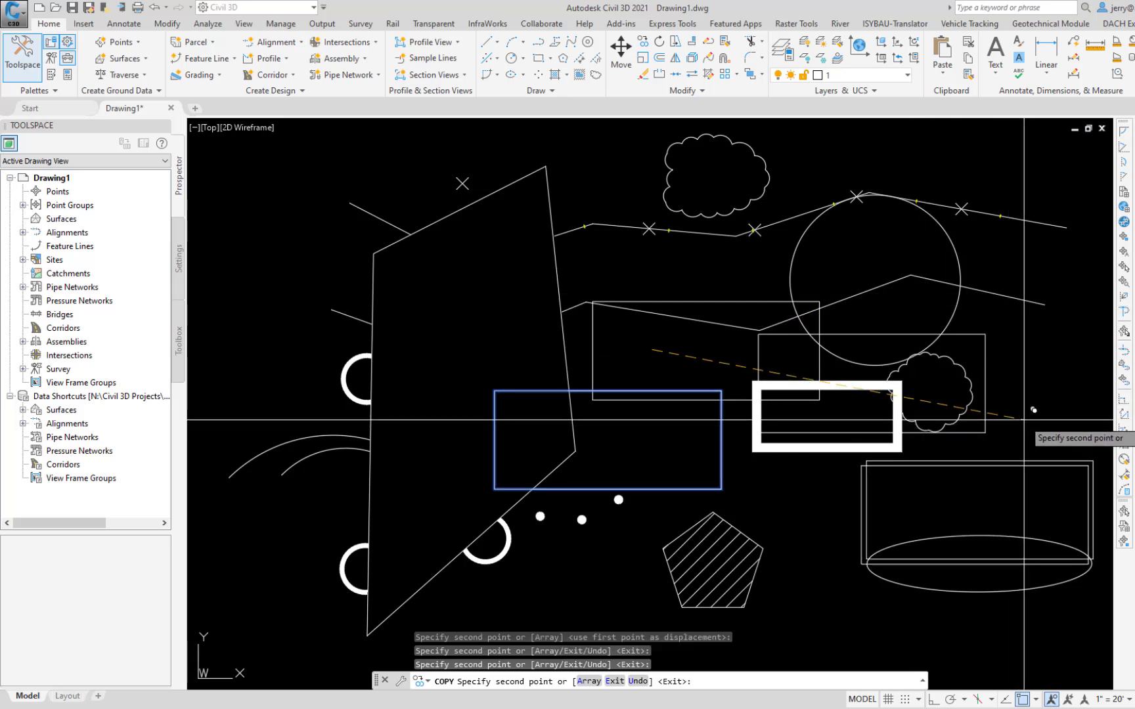
key("Return")
key("ctrl+z")
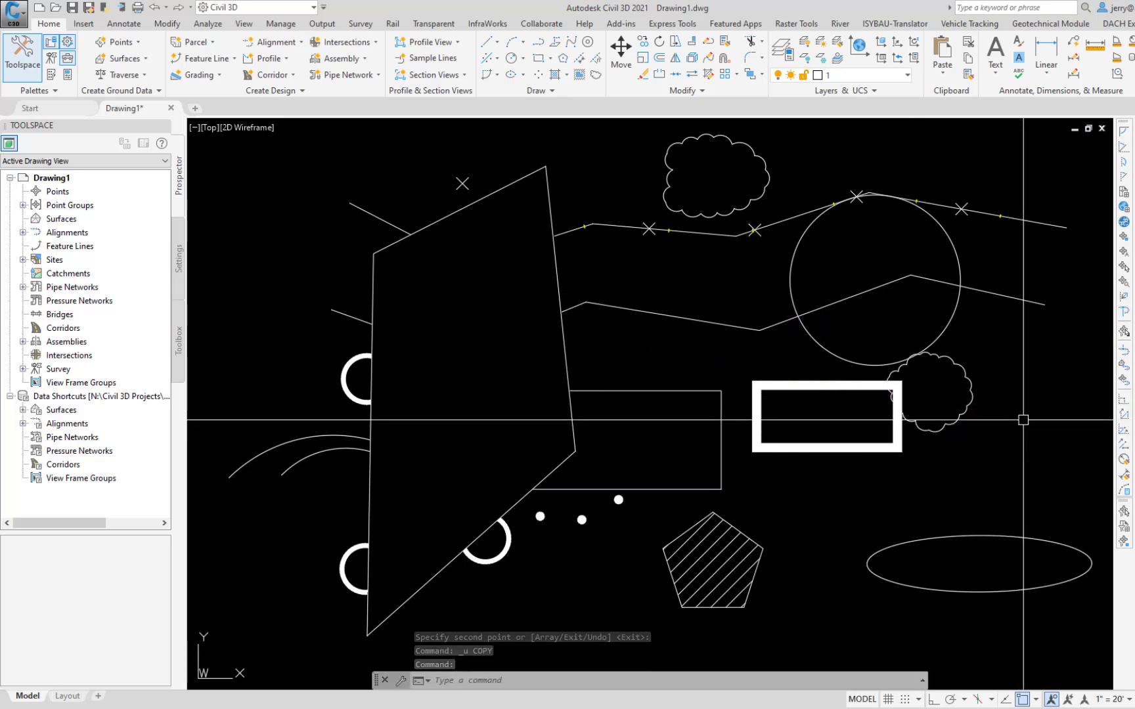
Step: Scale the hatched pentagon by a factor of 2 about its lower-left vertex, and undo the scaling
type("sc")
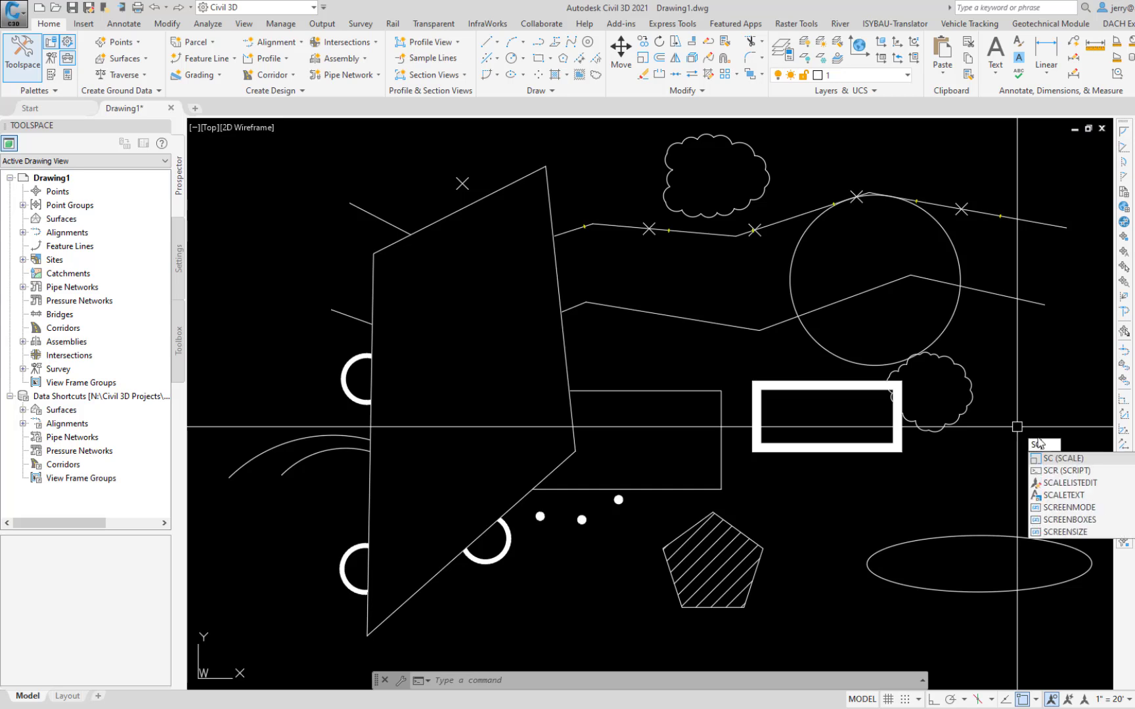
key("Return")
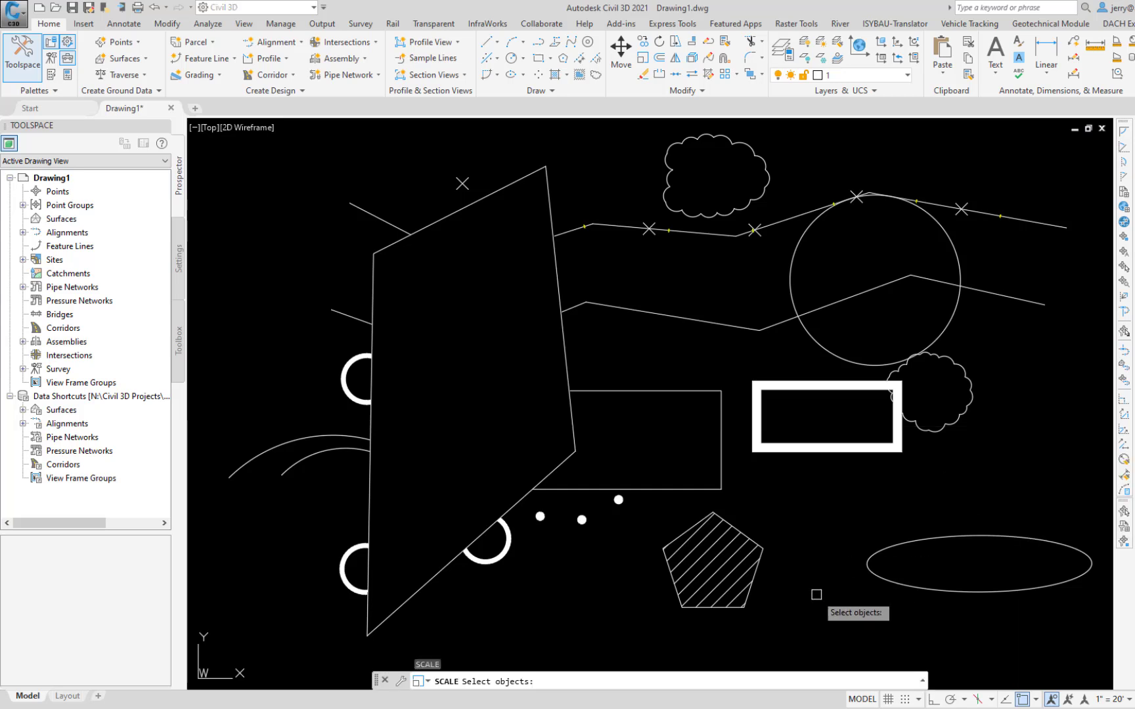
left_click(737, 608)
key("Return")
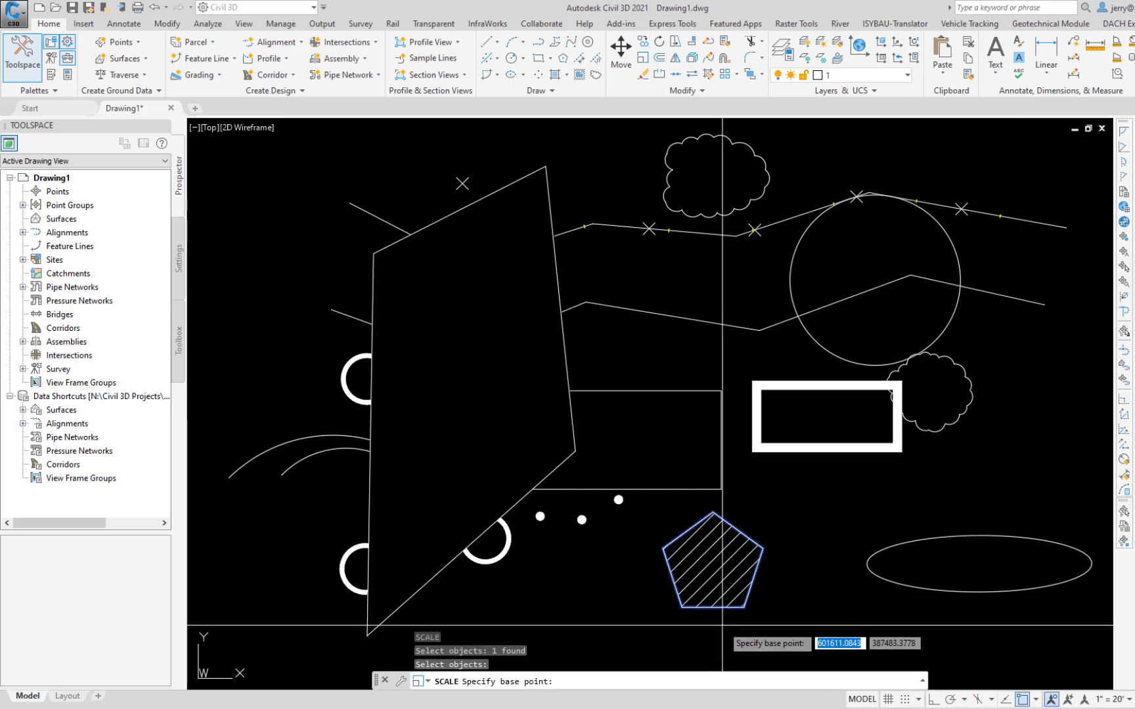
left_click(681, 607)
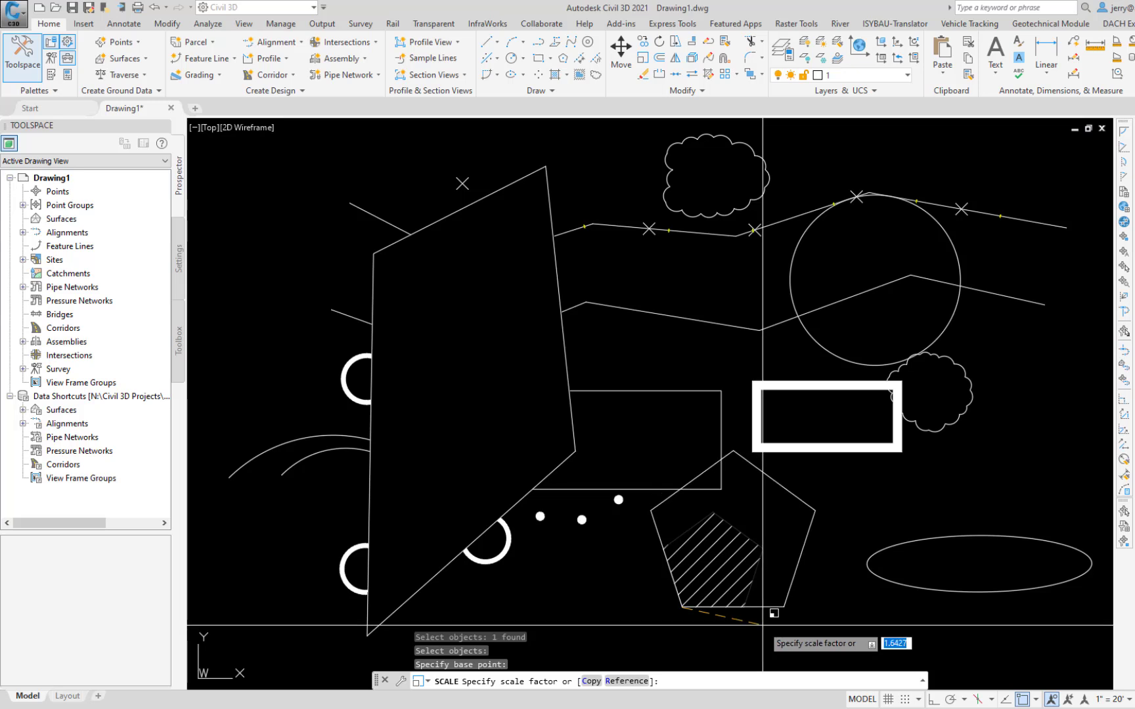
key("Return")
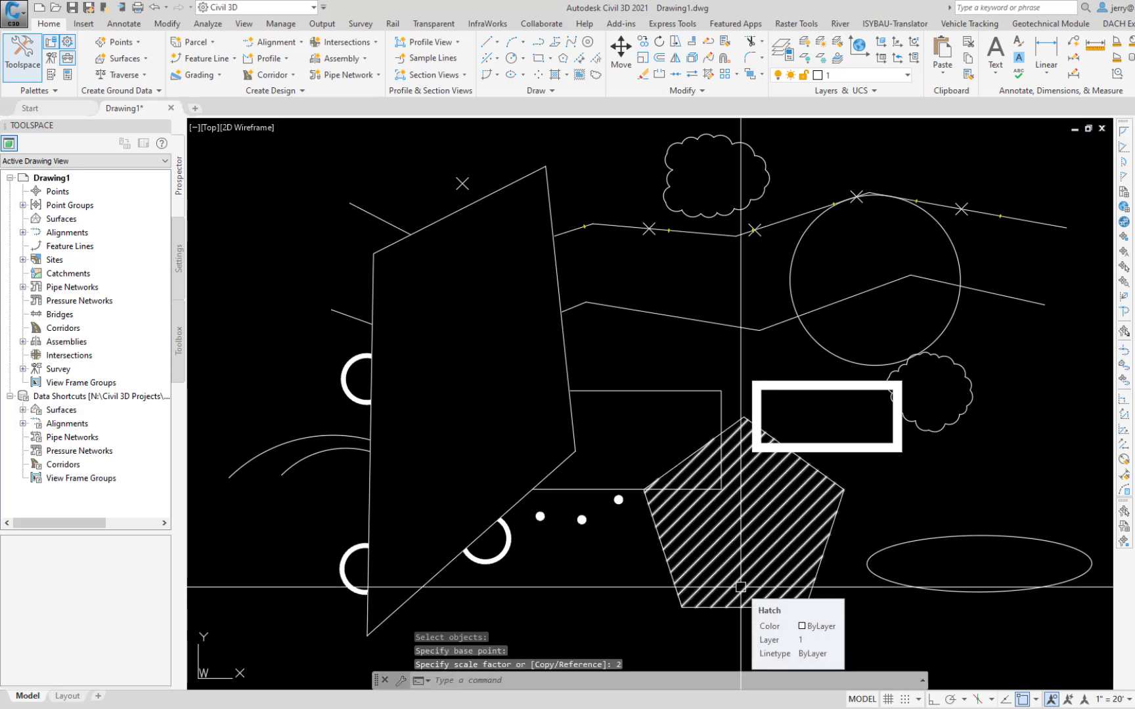
key("ctrl+z")
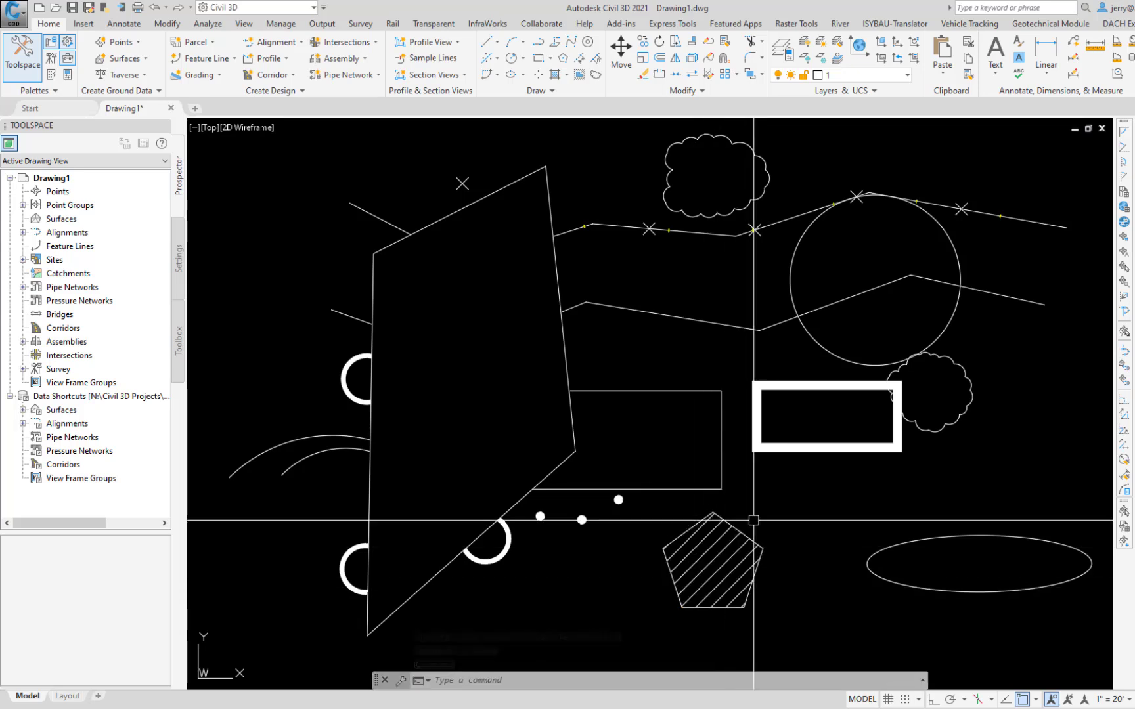
Step: Stretch the plain rectangle's right side and the pentagon's top vertex slightly to the right using a crossing selection, and undo the stretch
type("s")
key("Return")
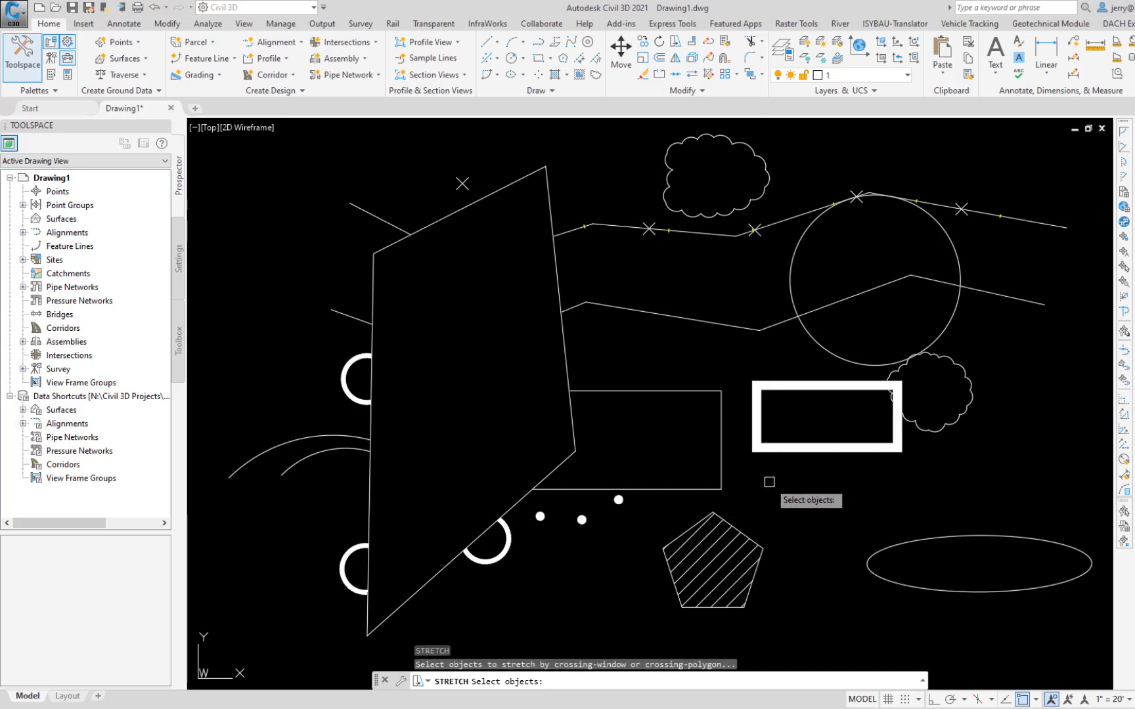
left_click(740, 370)
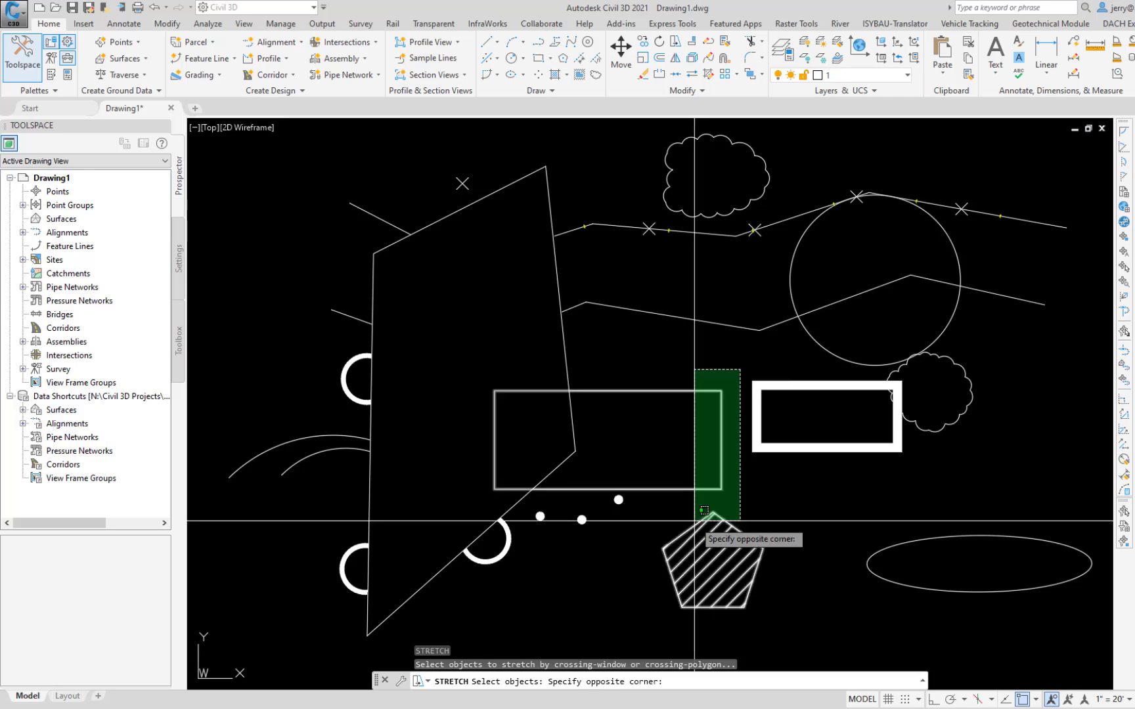
left_click(704, 510)
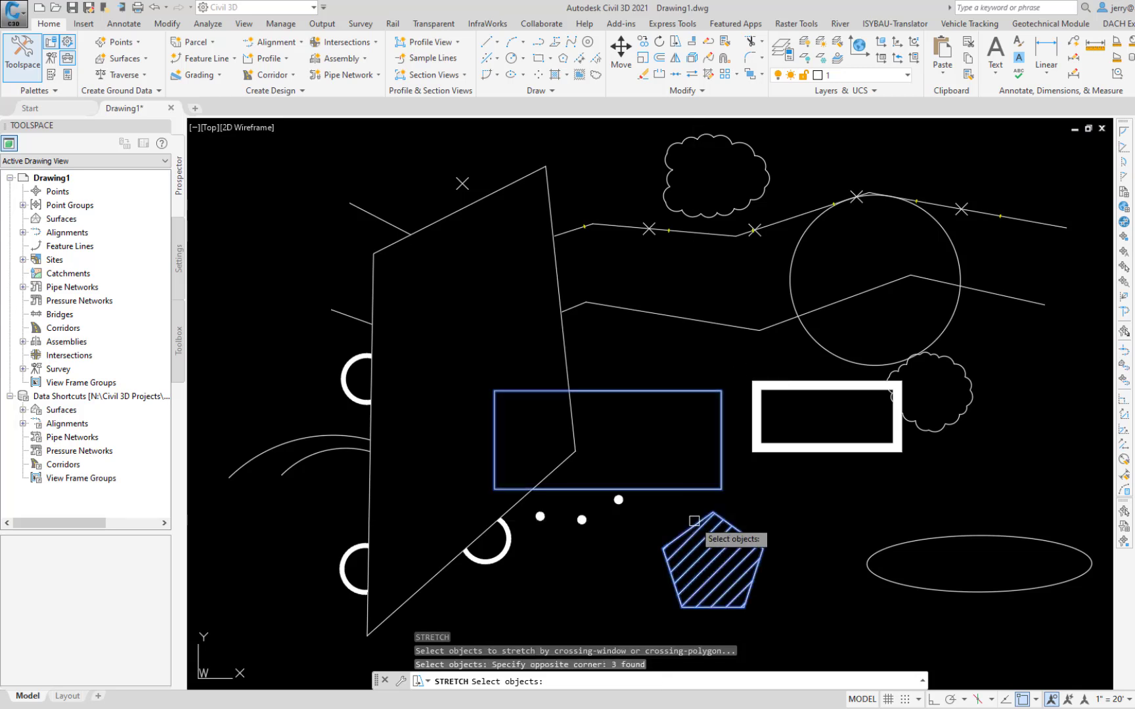
key("Return")
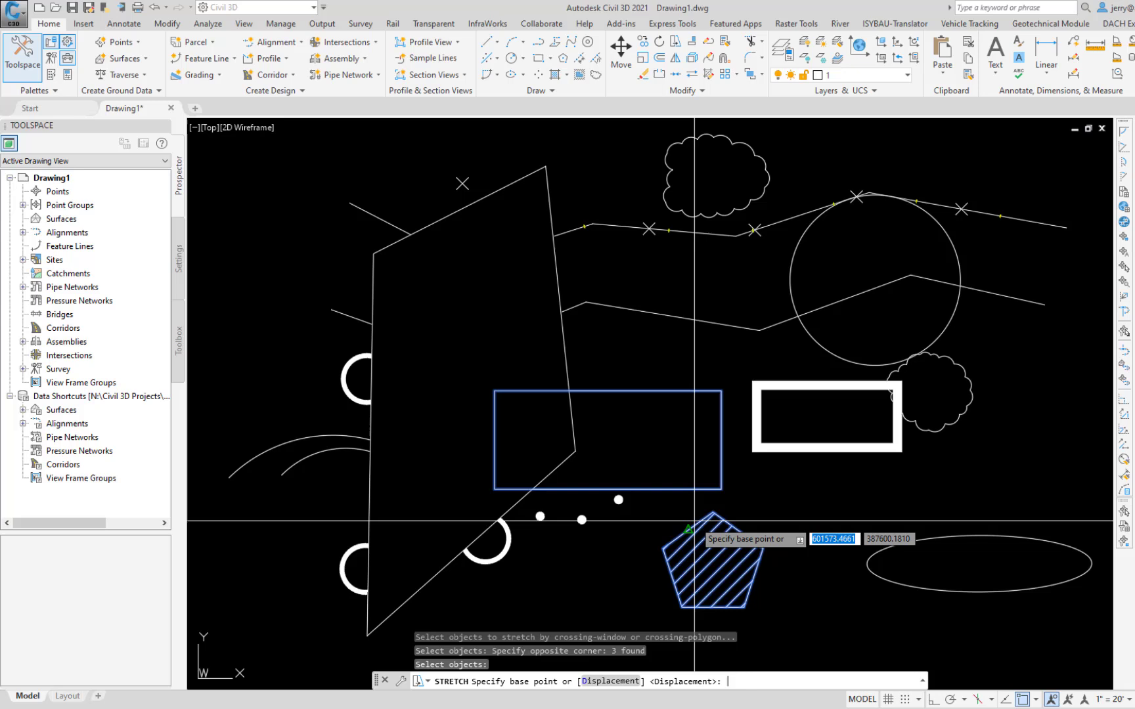
left_click(744, 480)
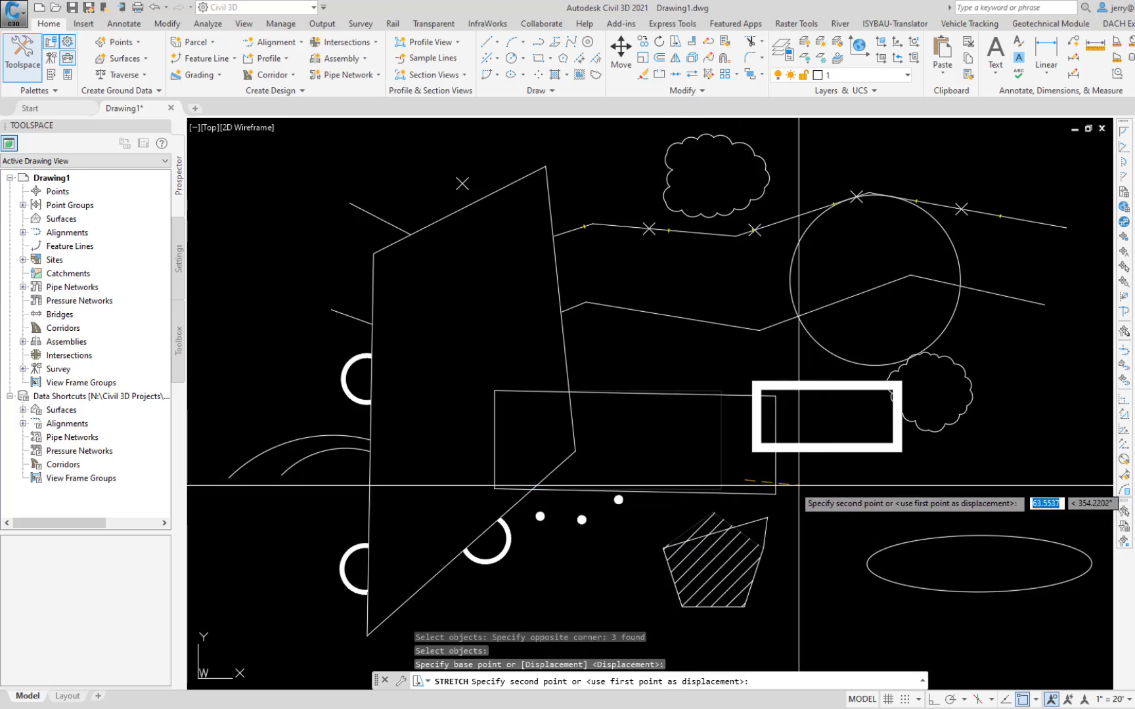
left_click(785, 486)
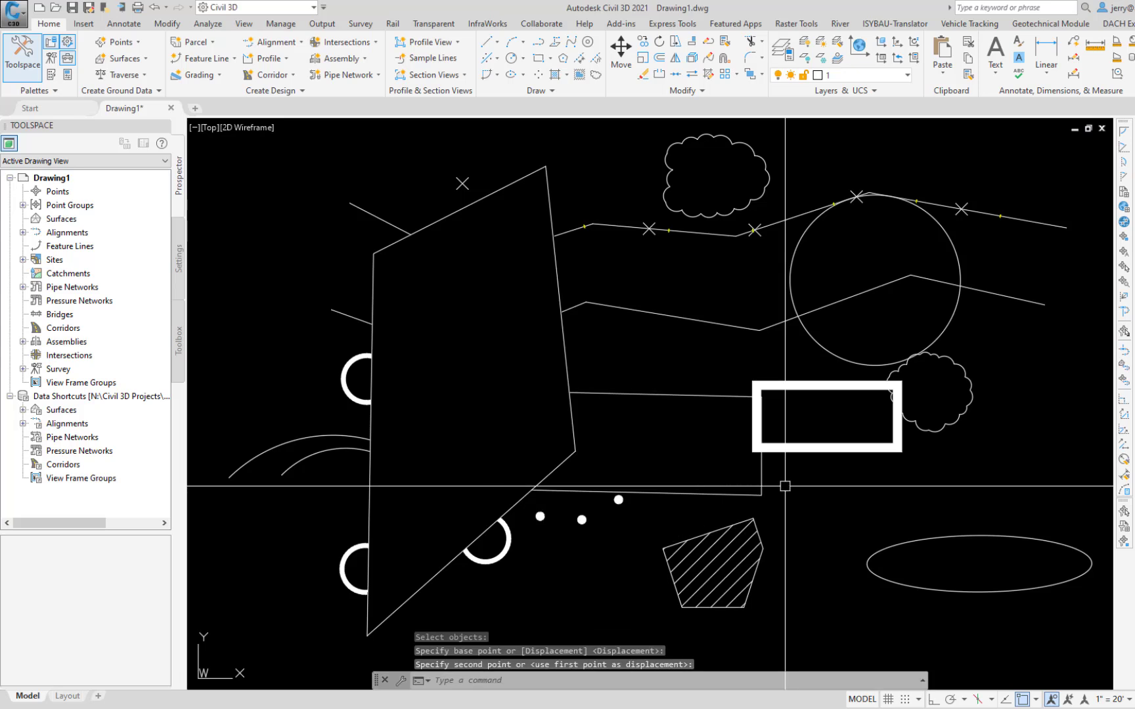
key("ctrl+z")
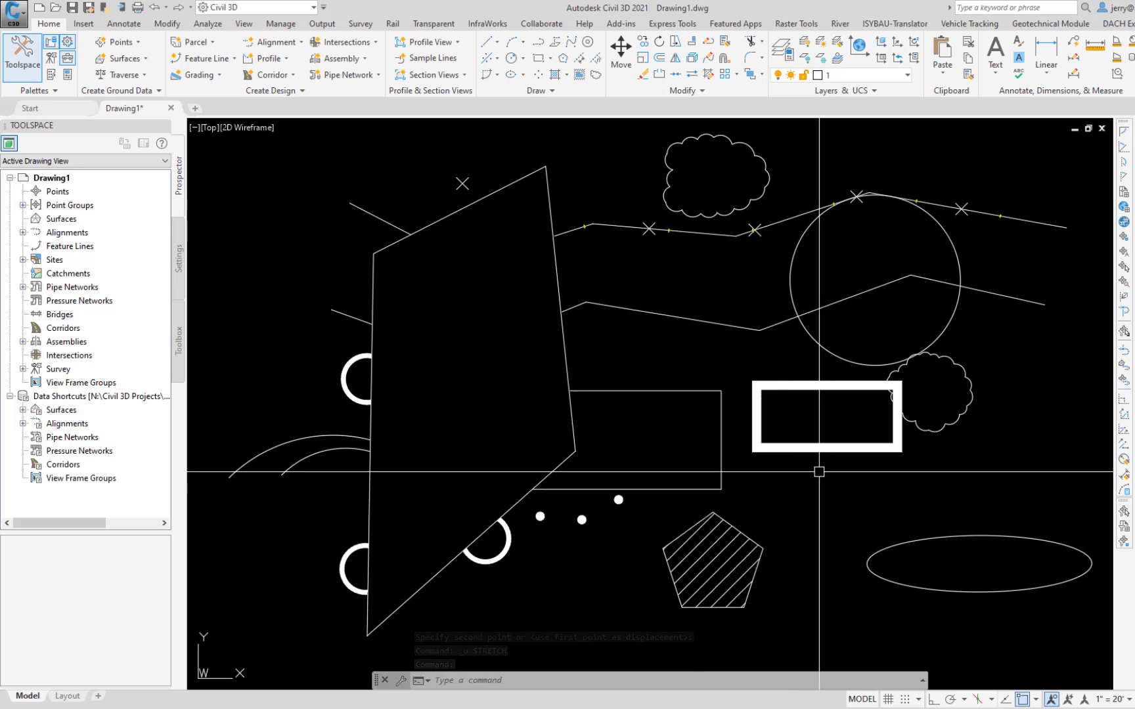
Step: Trim the lower polyline's segments inside the circle in Standard mode, using the circle as the cutting edge, and undo the trim
type("TR")
key("Return")
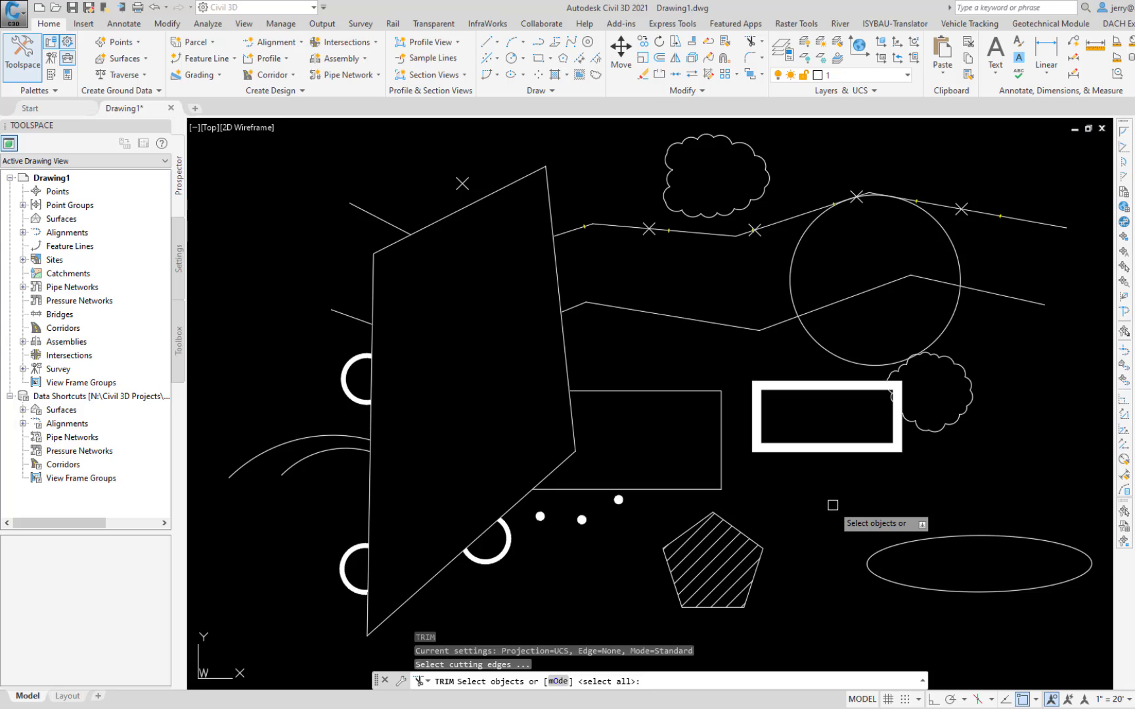
key("Down")
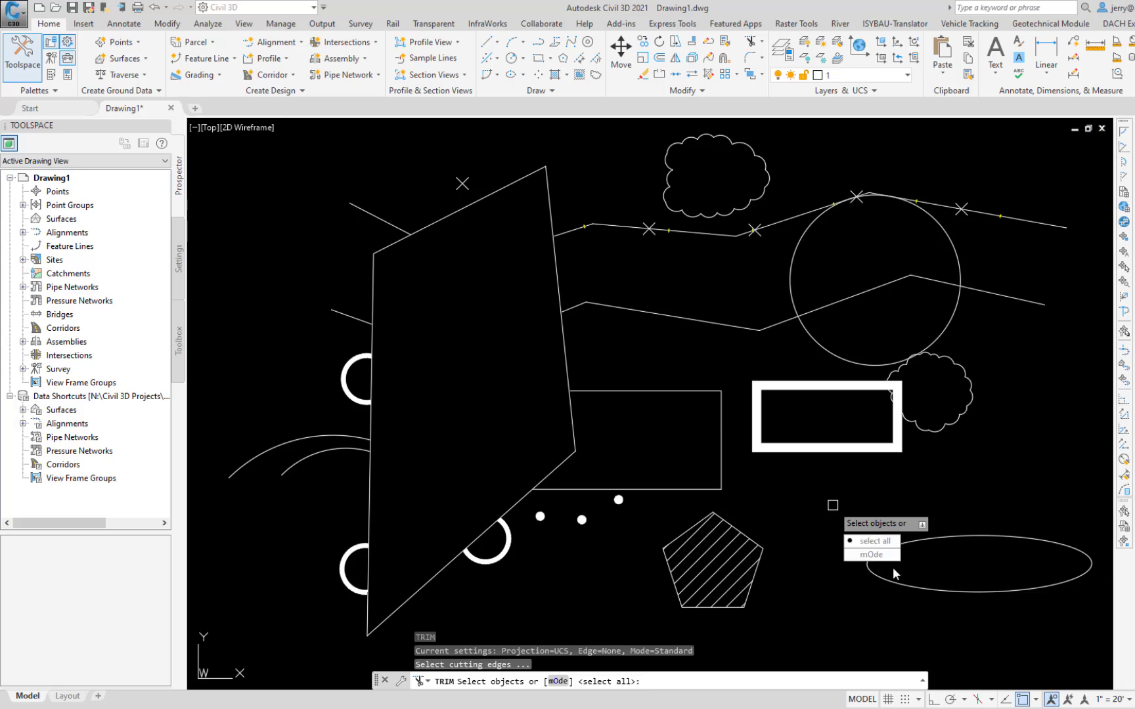
left_click(873, 555)
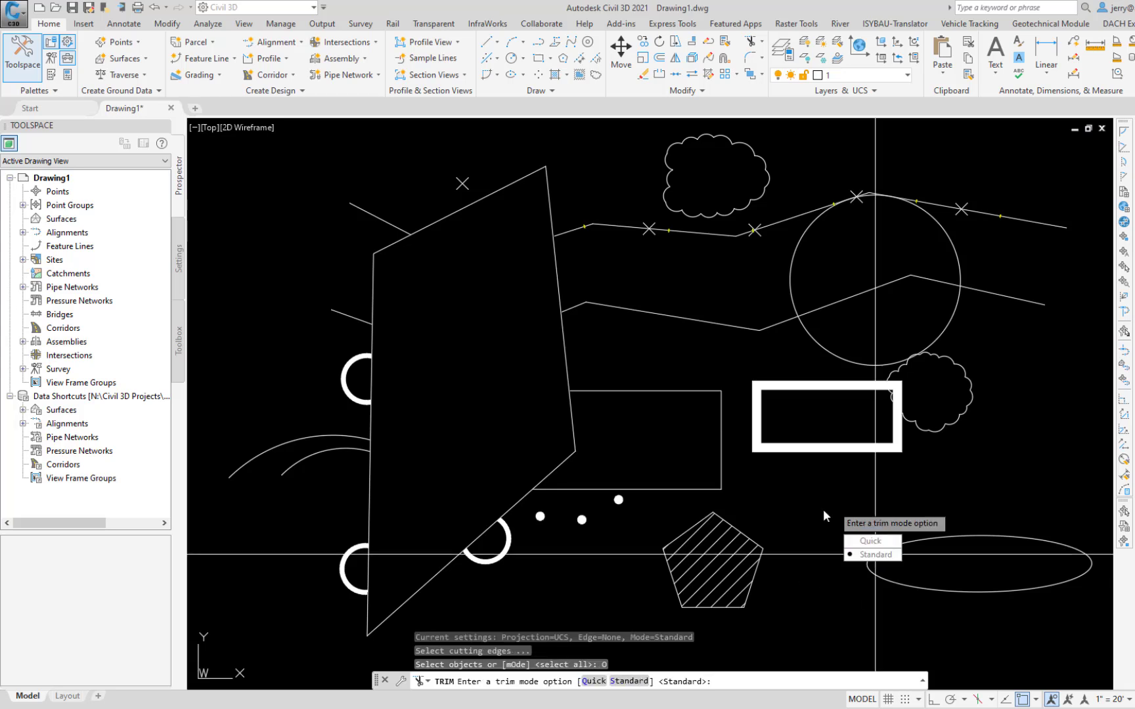
left_click(865, 557)
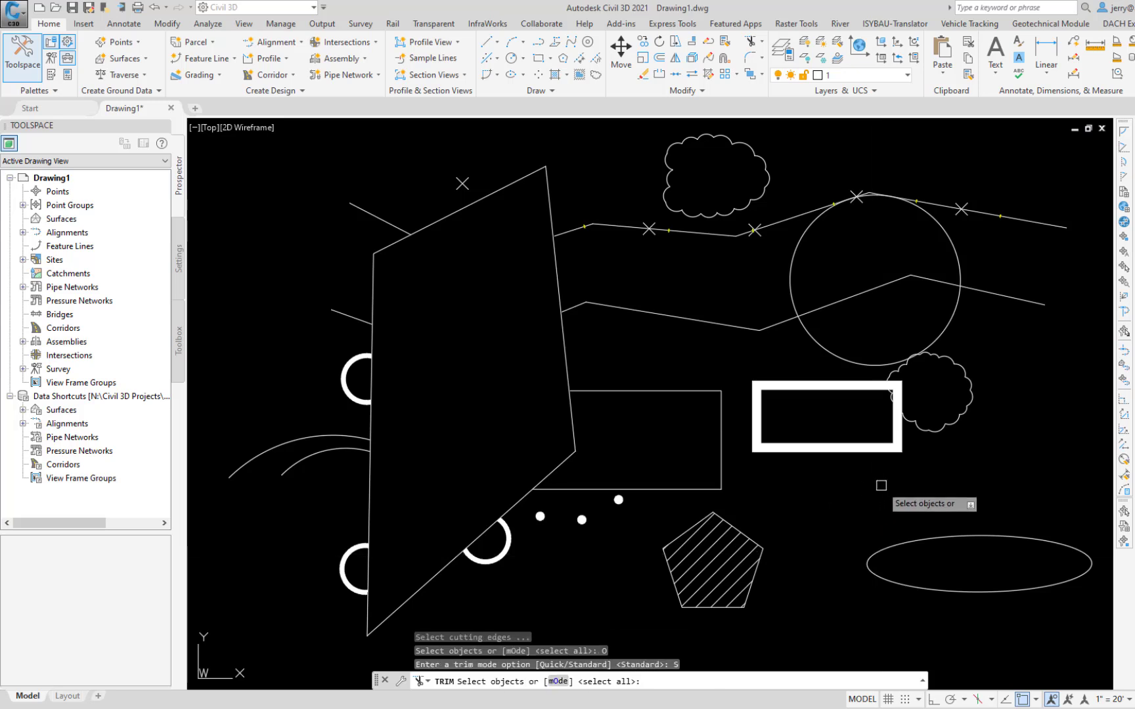
left_click(955, 241)
key("Return")
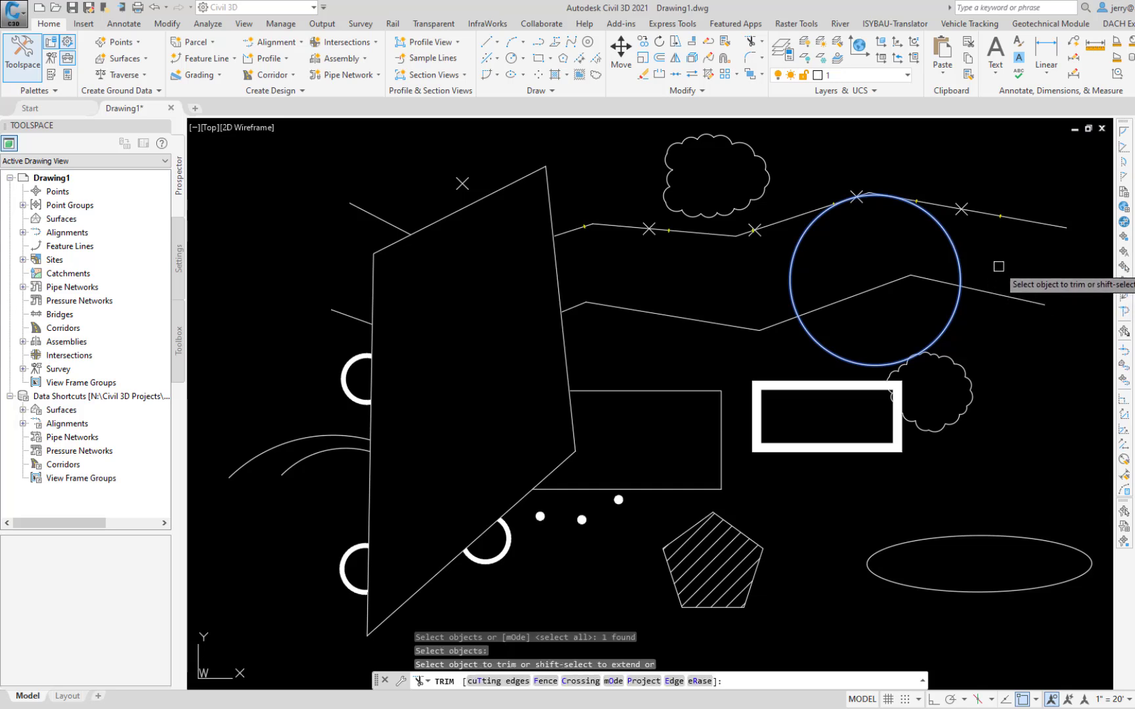
left_click(943, 282)
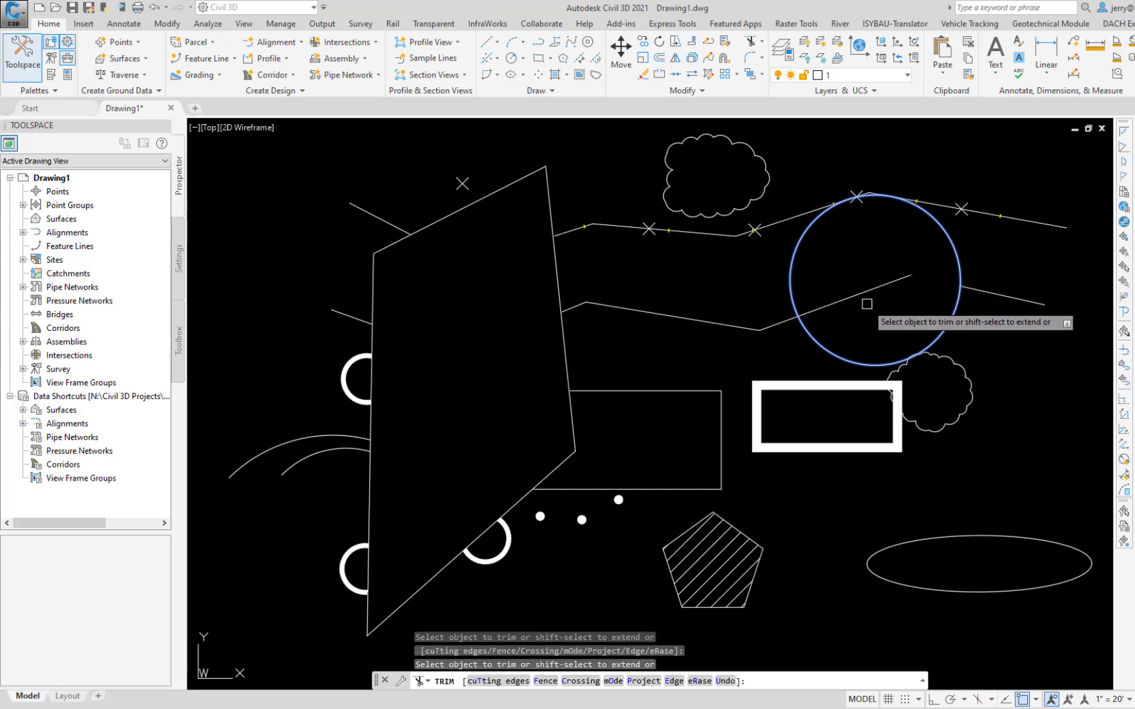
key("ctrl+z")
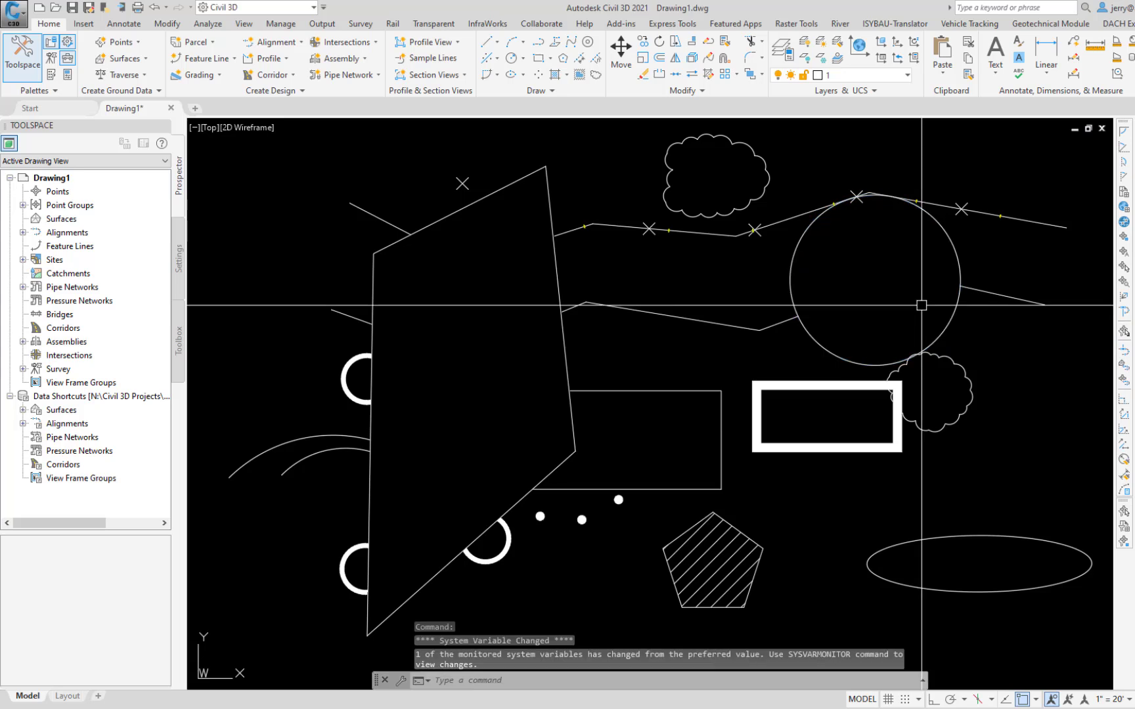
Step: Switch Trim to Quick mode, trim the lower polyline inside the circle without picking cutting edges, and undo the trim
type("t")
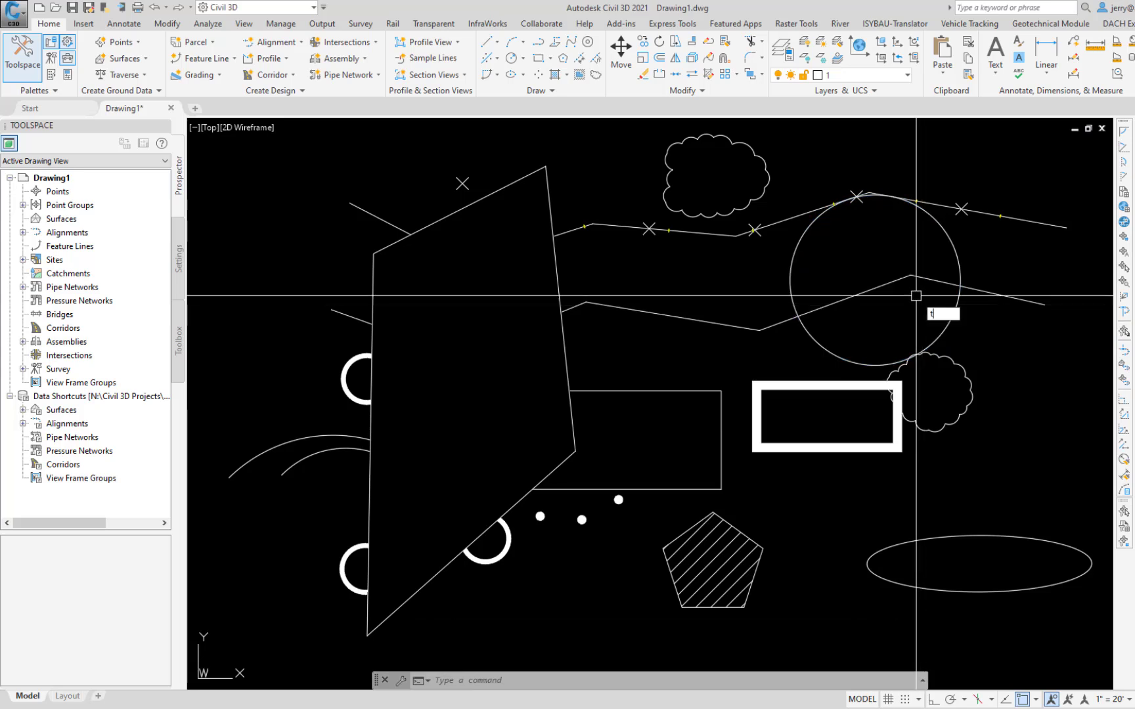
type("s or")
key("Return")
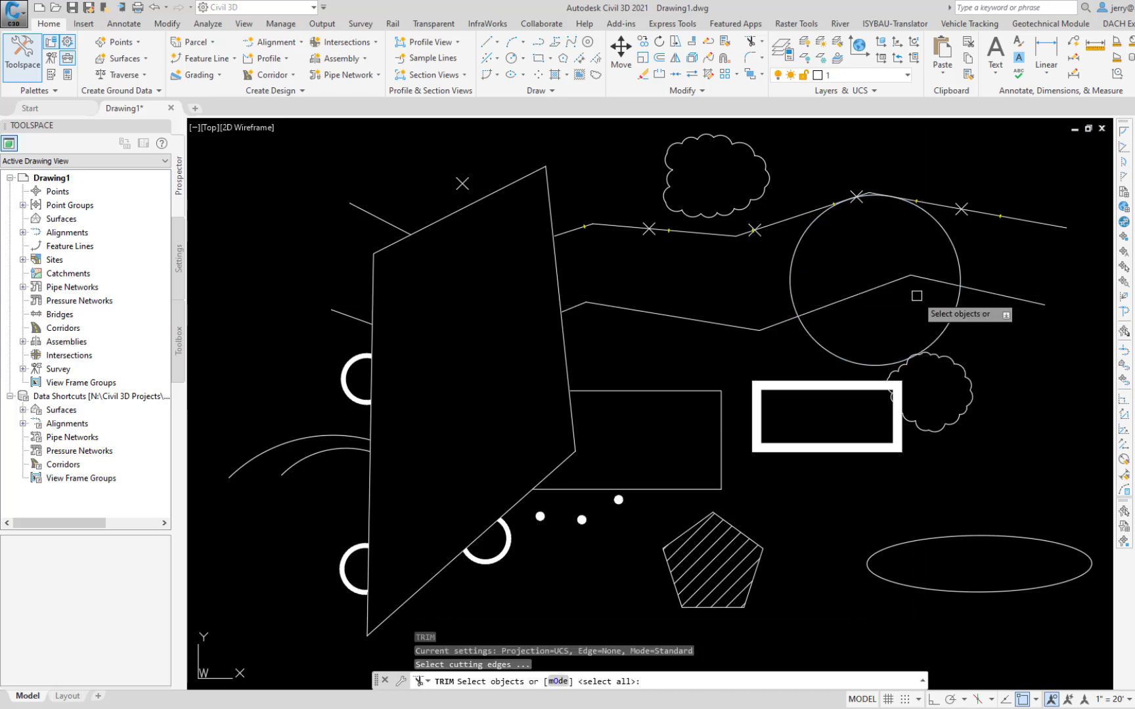
key("Down")
left_click(961, 346)
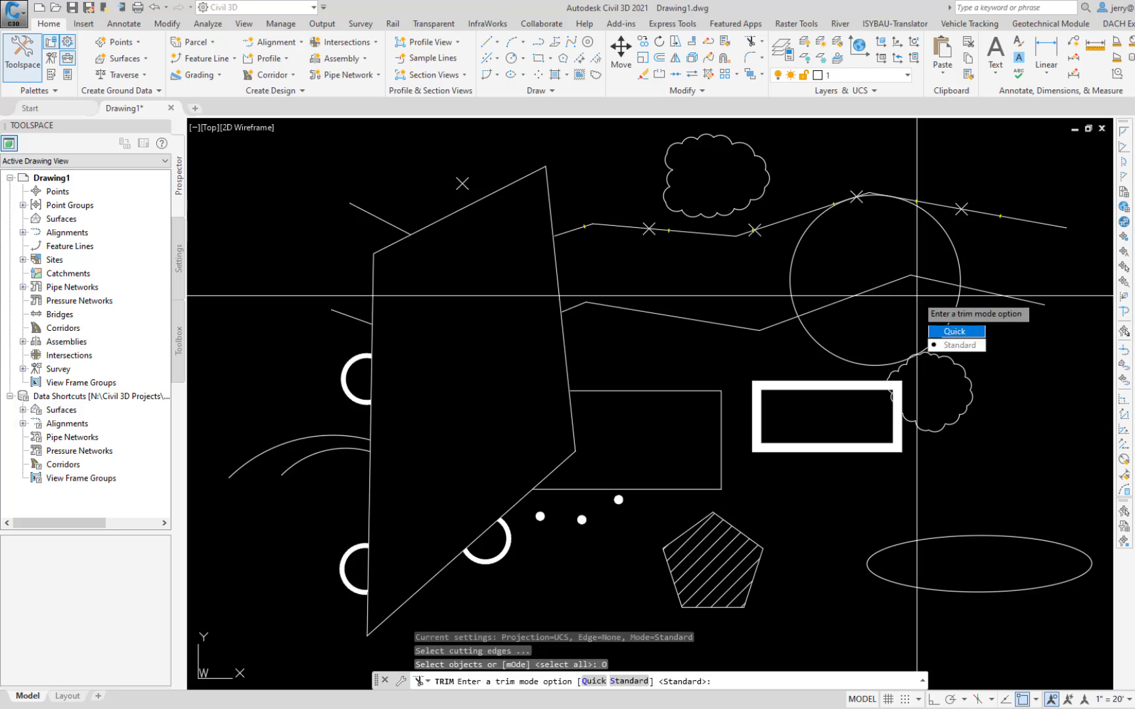
key("Return")
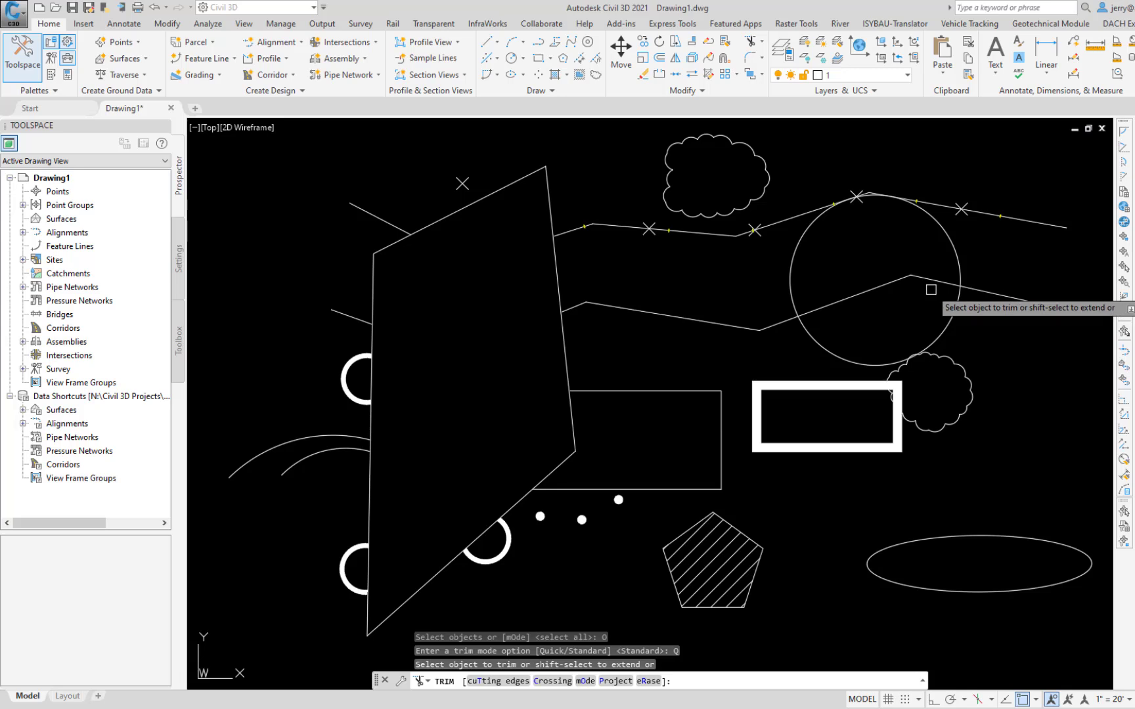
left_click(936, 282)
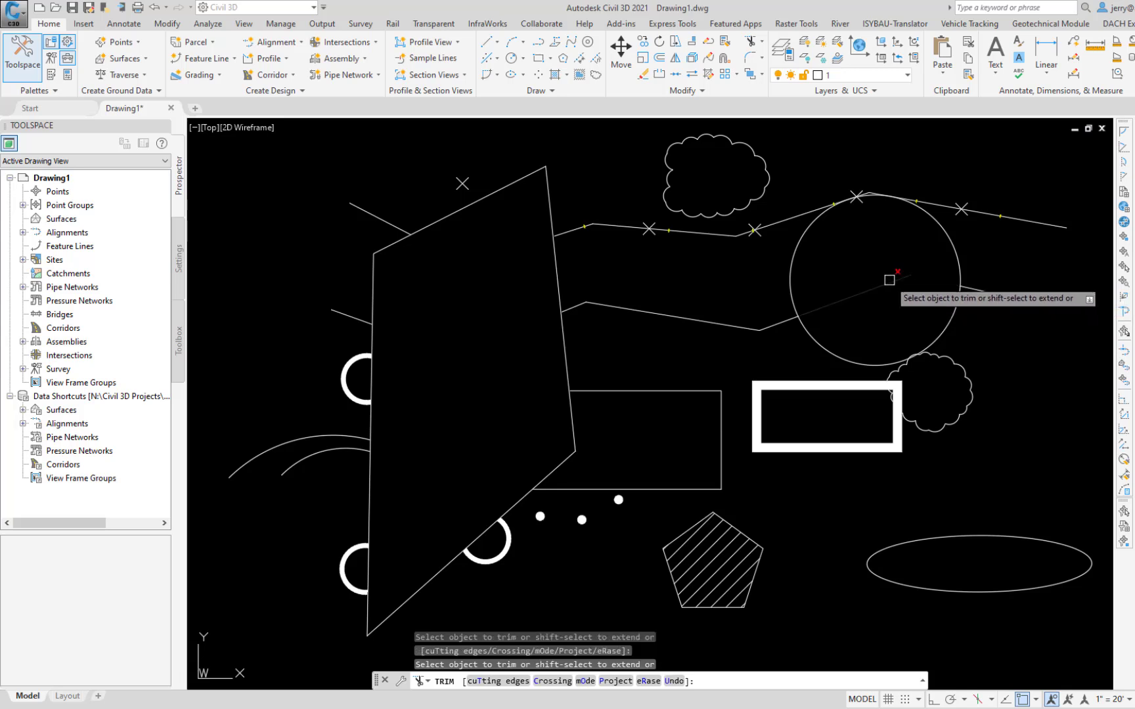
key("ctrl+z")
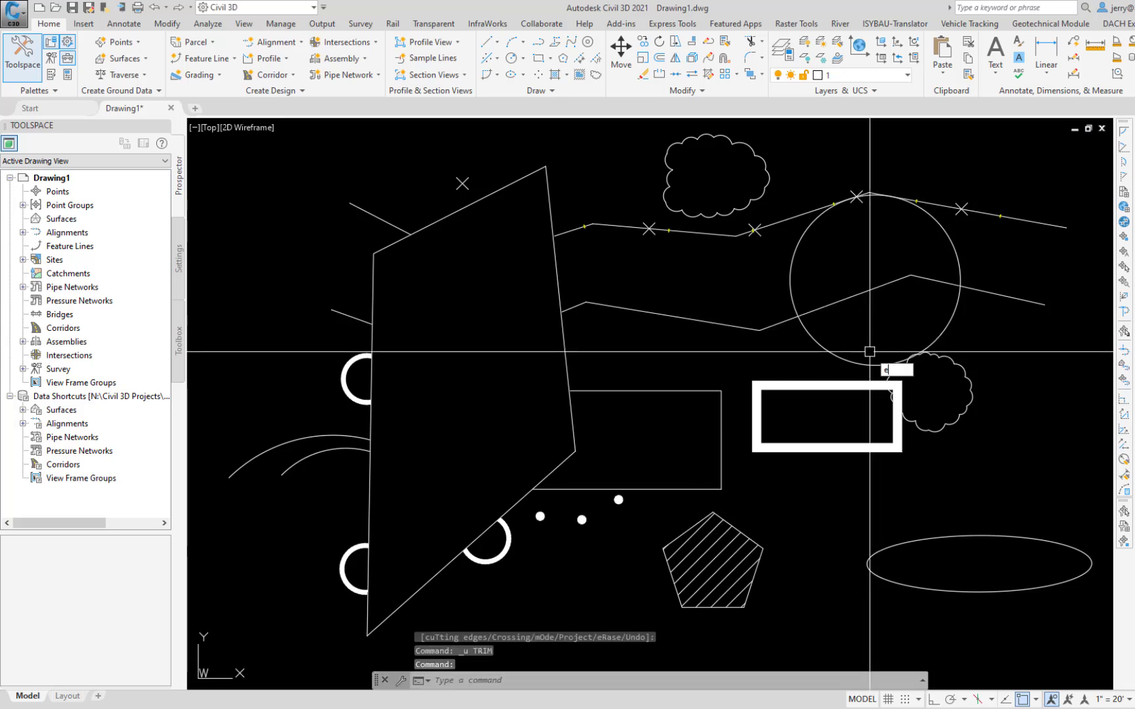
Step: Run Extend, set its mode to Standard, and restart the command
type("x")
key("Return")
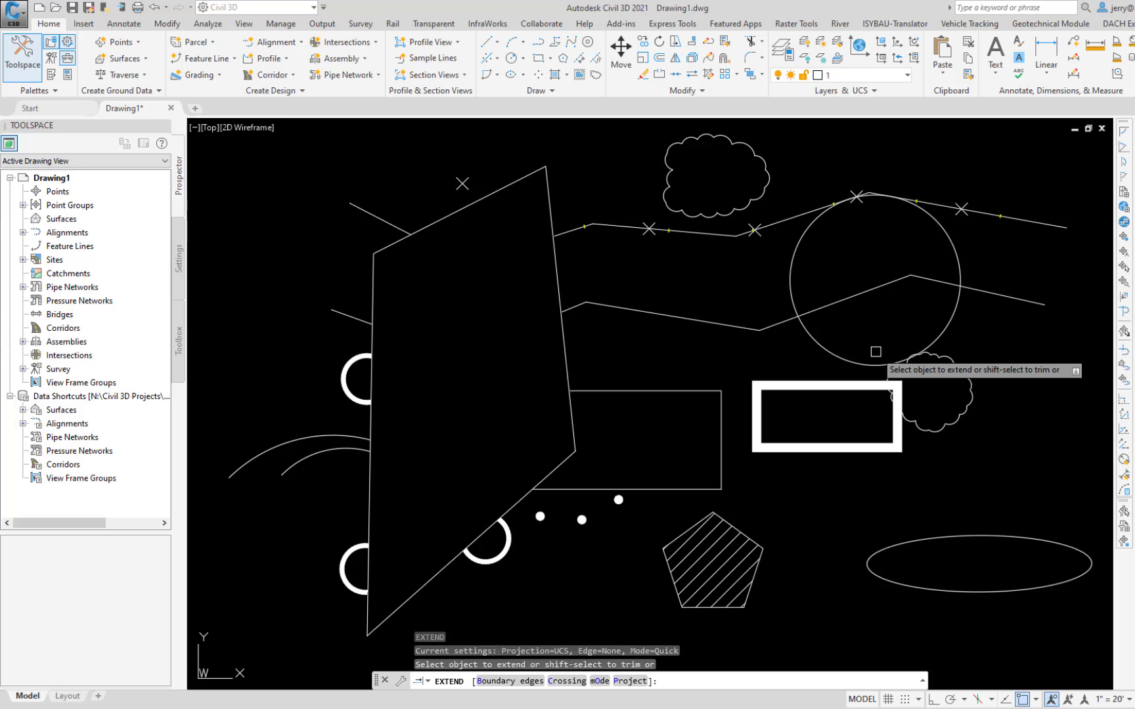
key("Down")
left_click(936, 415)
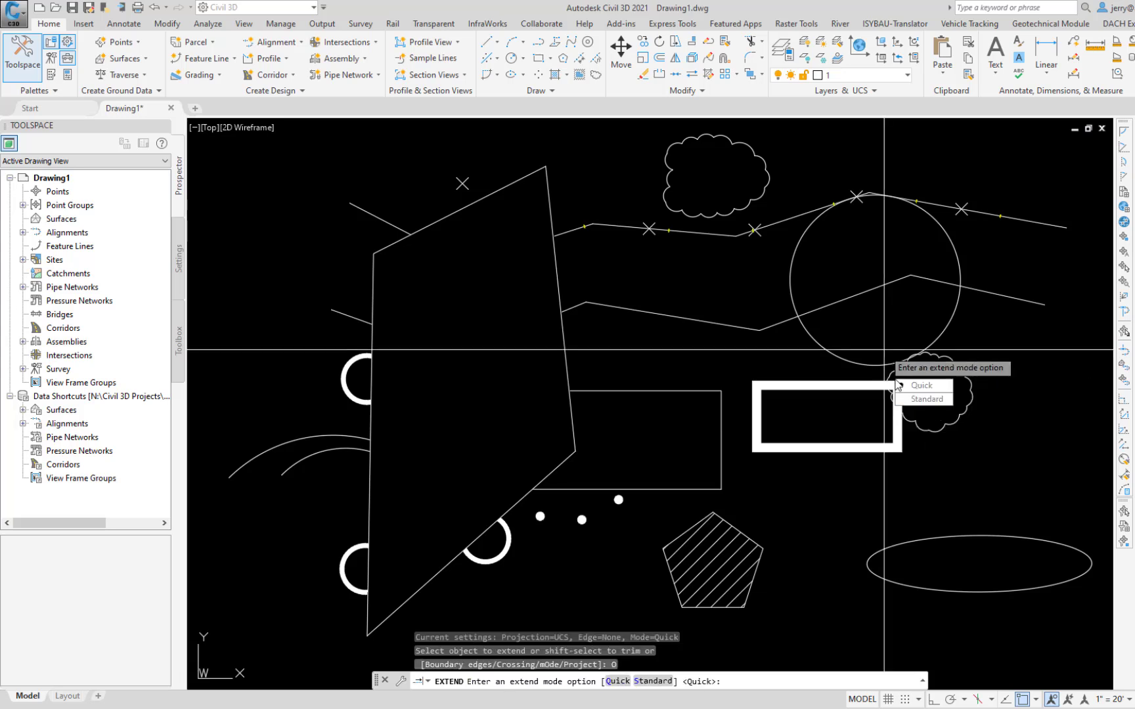
left_click(923, 399)
key("Return")
key("Return")
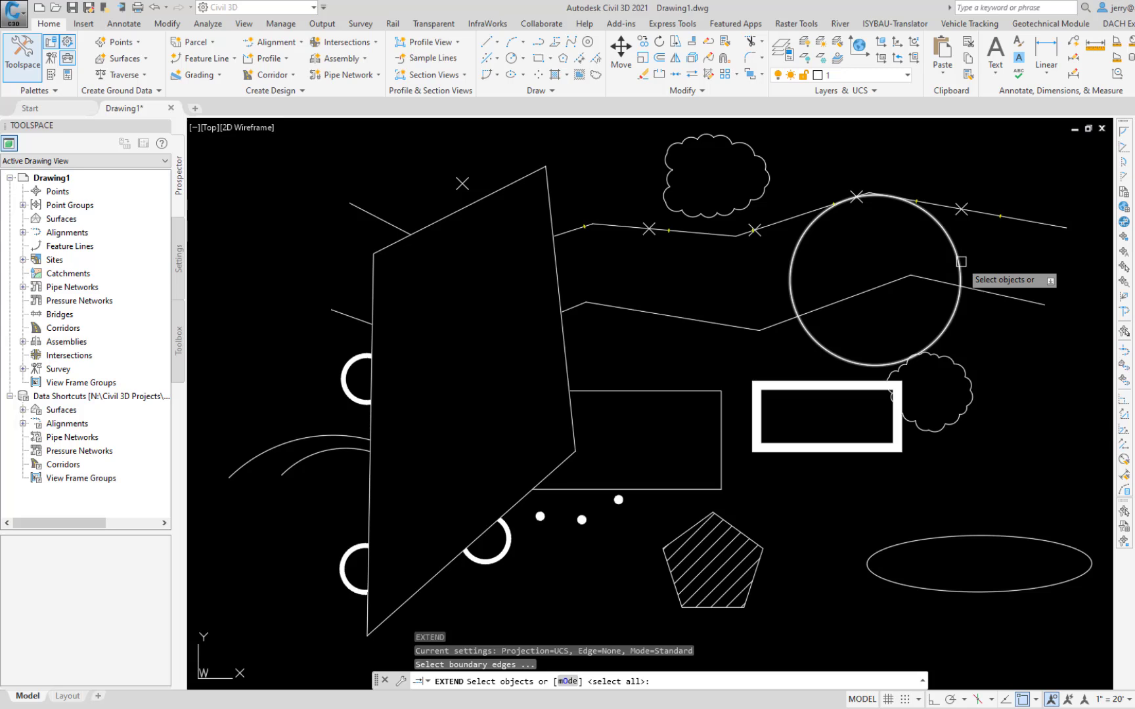
Step: Extend the two lower line segments meeting inside the circle to its opposite sides, using the circle as the boundary edge, and undo it
left_click(961, 262)
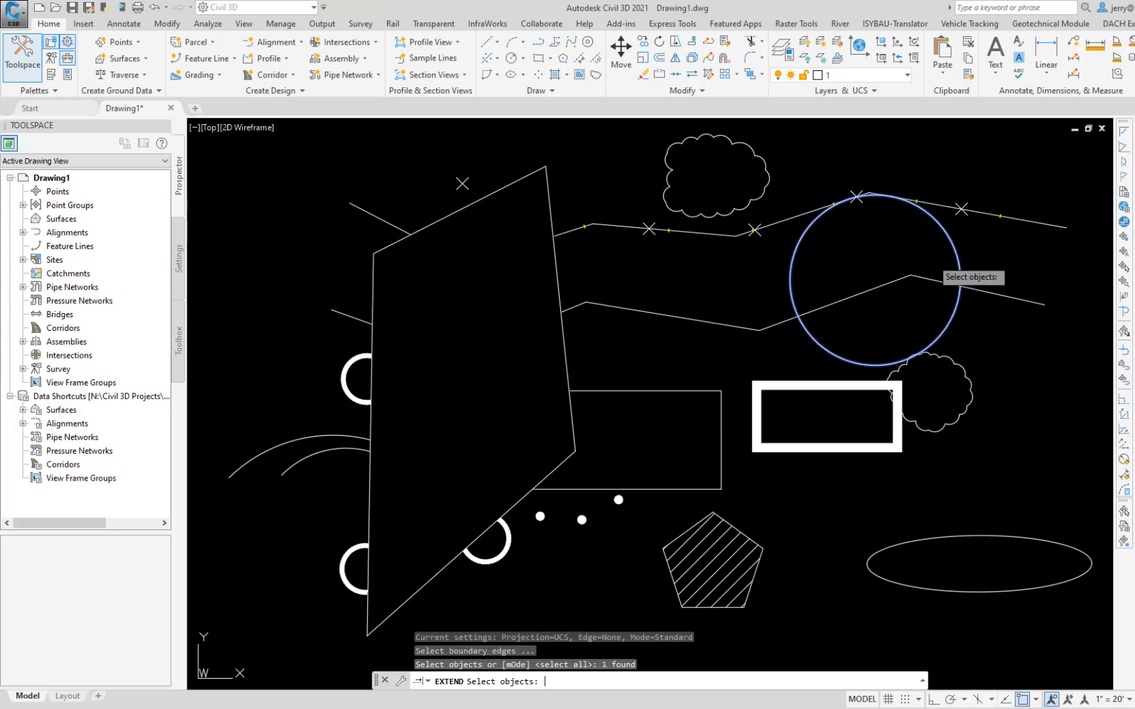
key("Return")
left_click(939, 281)
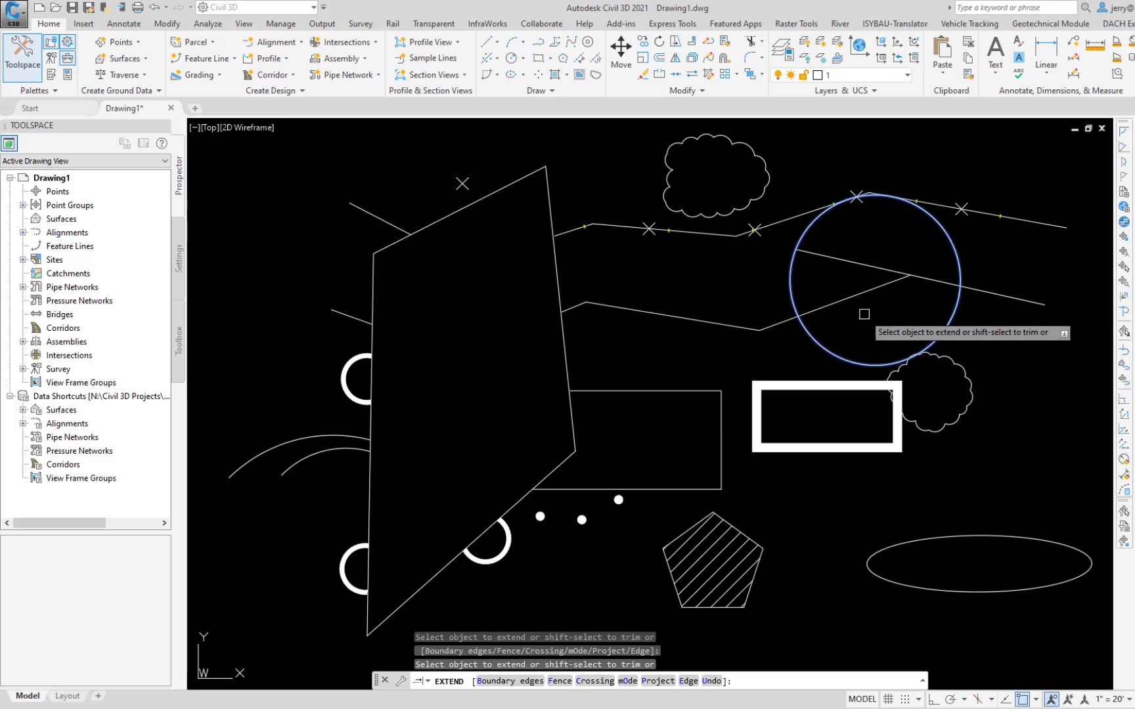
left_click(874, 289)
key("Return")
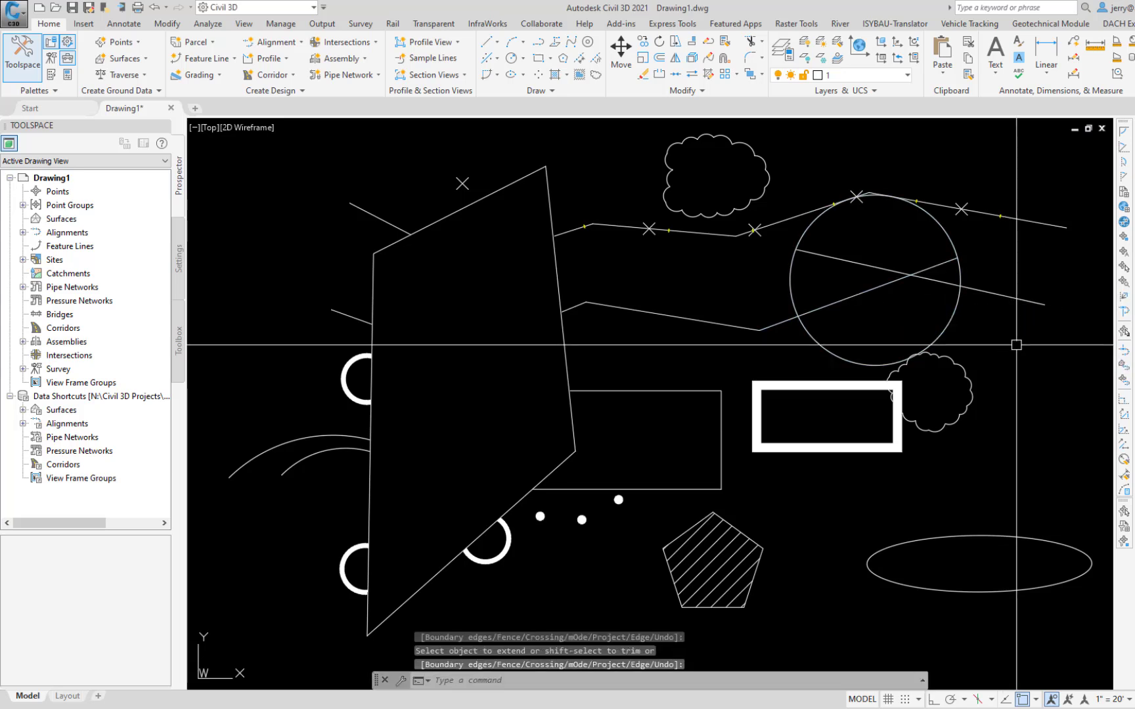
key("ctrl+z")
Step: Set Extend to Quick mode, extend the lower polyline's right-hand segment to the circle's left side, and undo the extension
type("Ex")
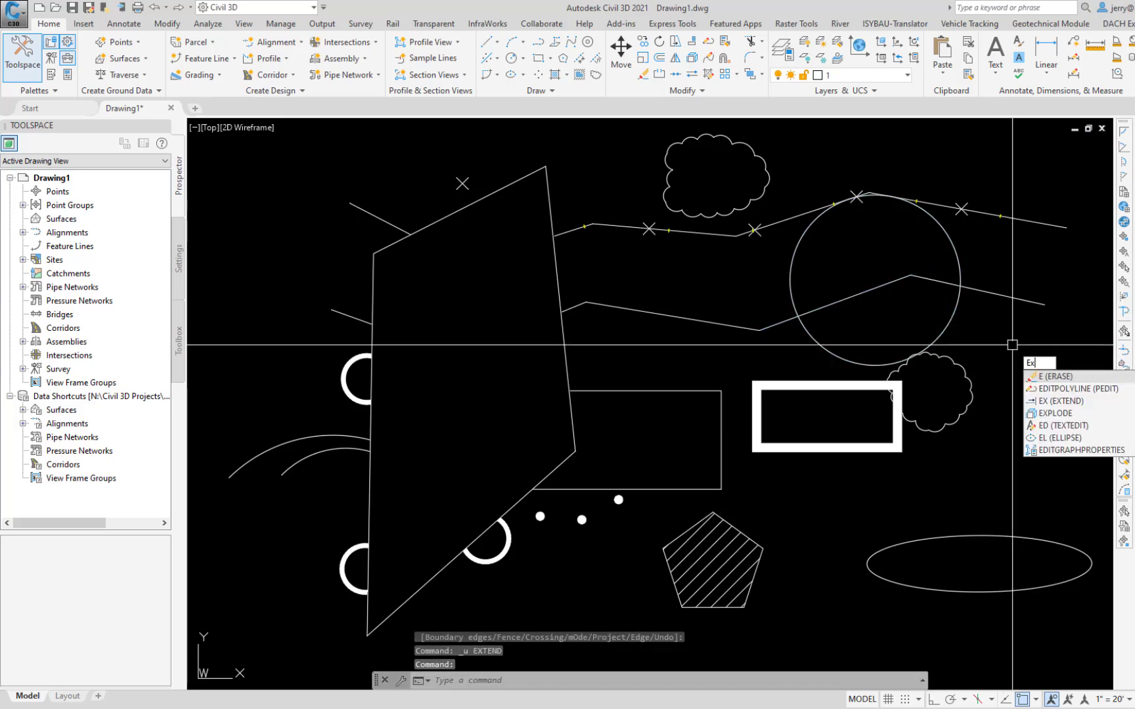
key("Return")
key("Down")
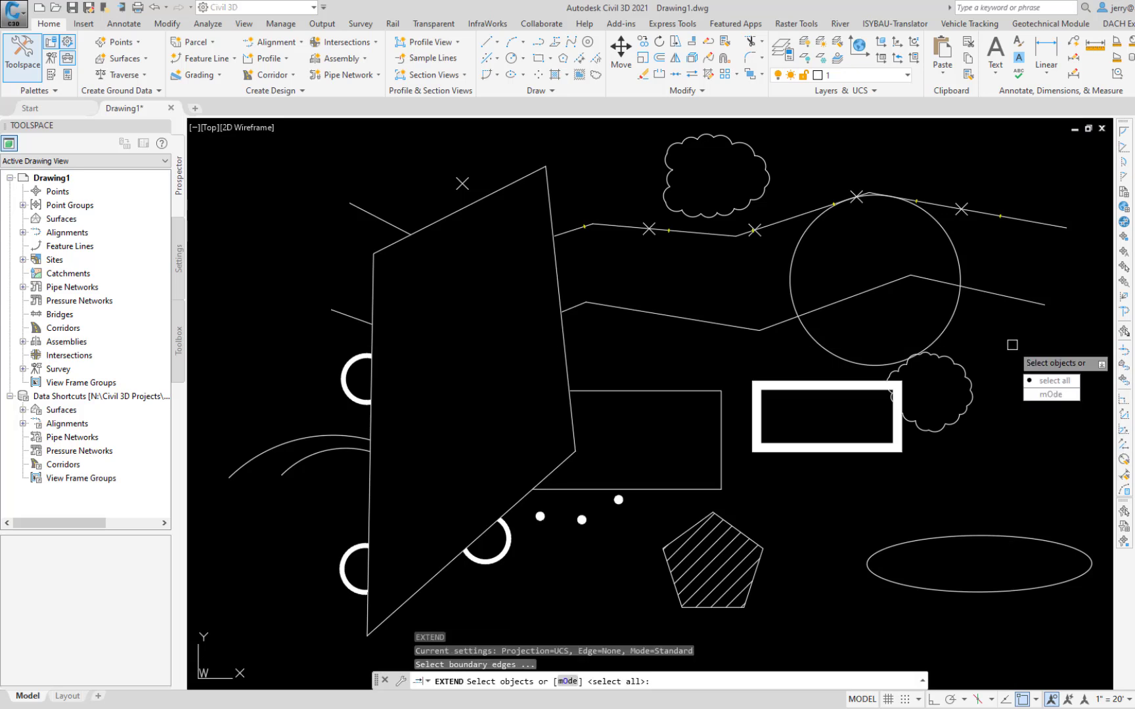
left_click(1046, 395)
left_click(1042, 381)
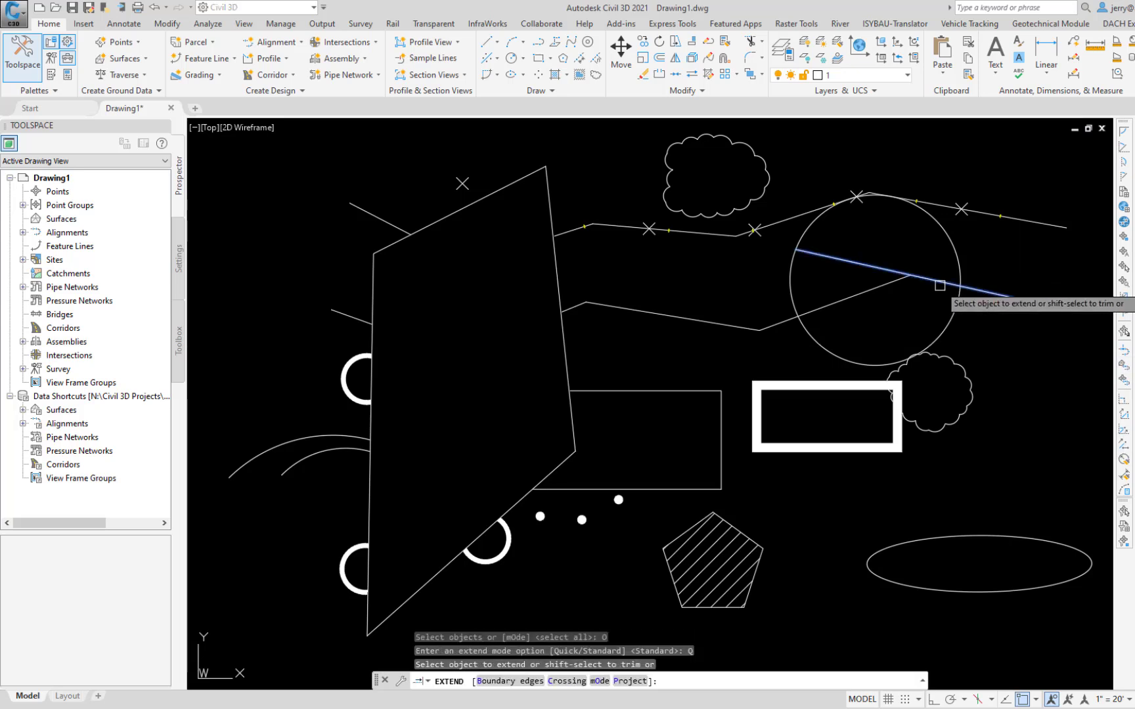
left_click(942, 278)
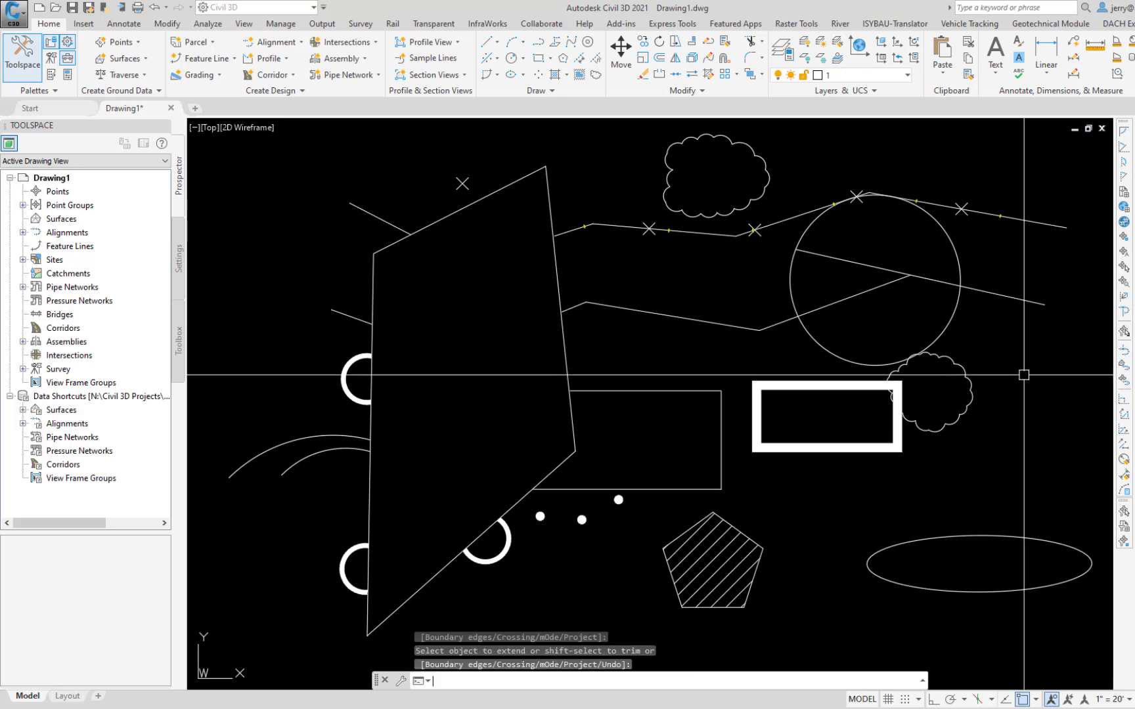
key("ctrl+z")
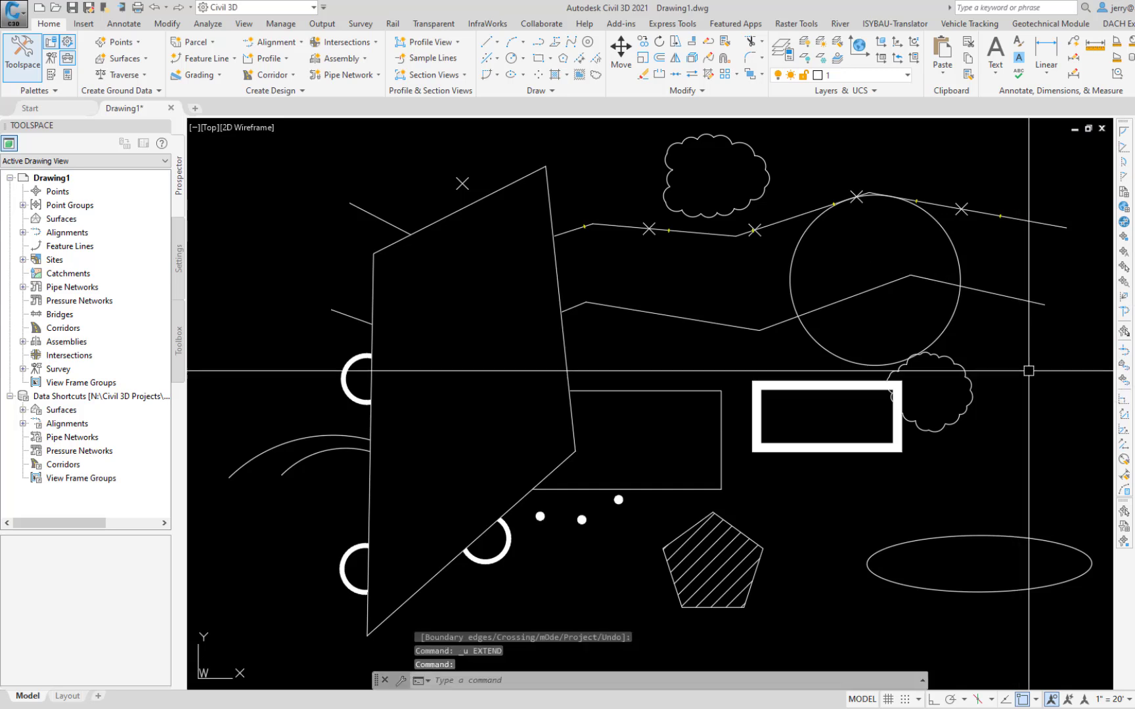
Step: Rotate the hatched pentagon 90 degrees about a base point just to its right, and undo the rotation
type("Ro")
key("Return")
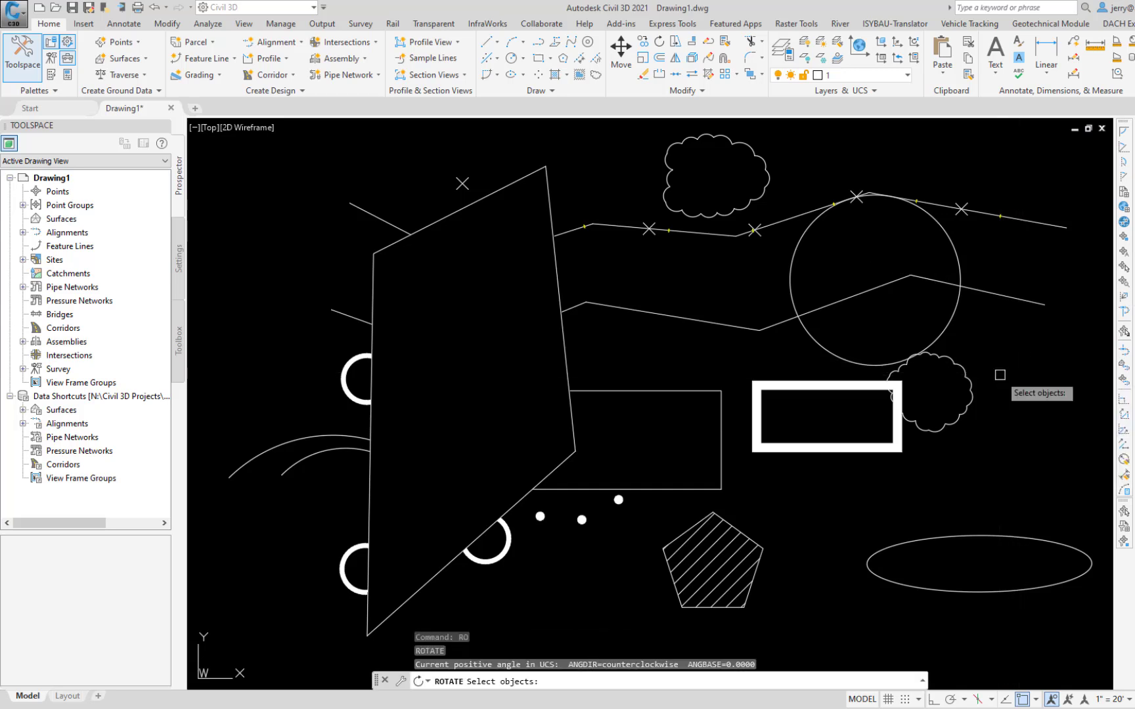
left_click(736, 526)
key("Return")
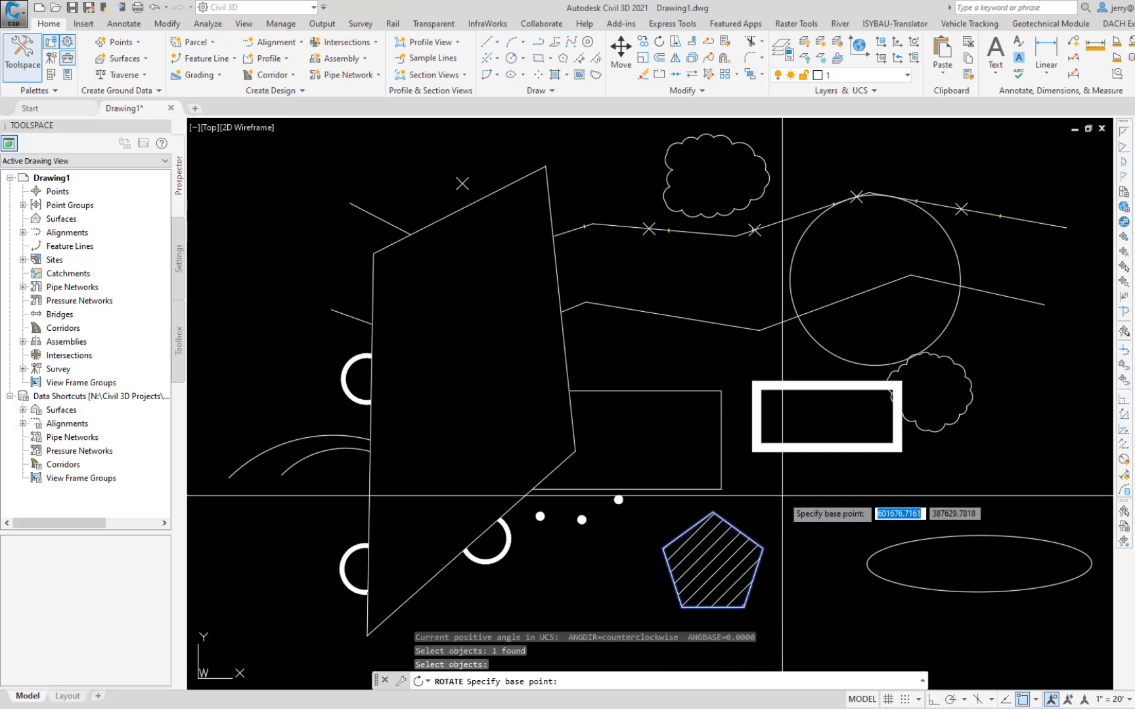
left_click(781, 560)
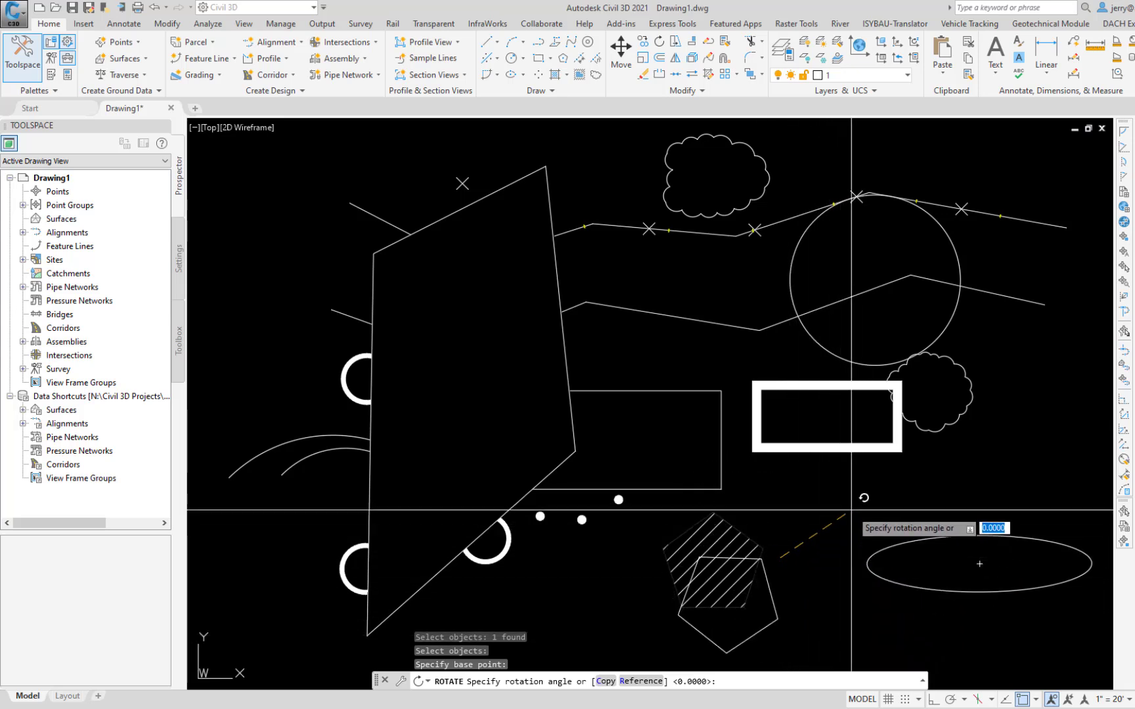
type("90")
key("Return")
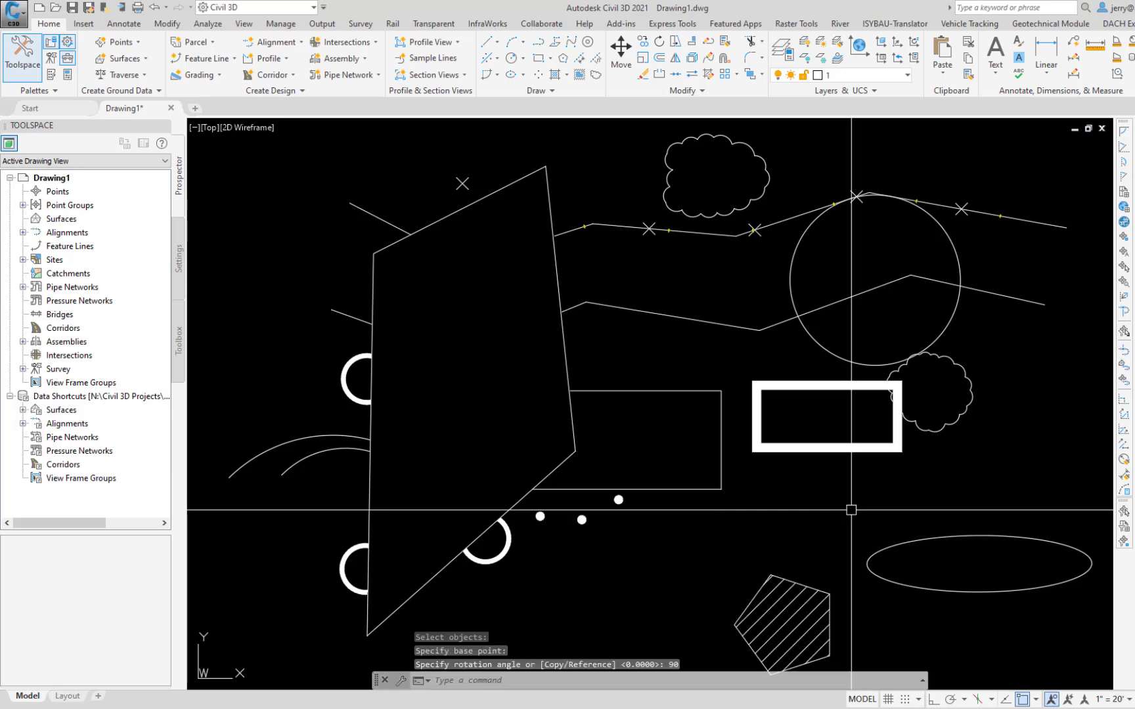
key("ctrl+z")
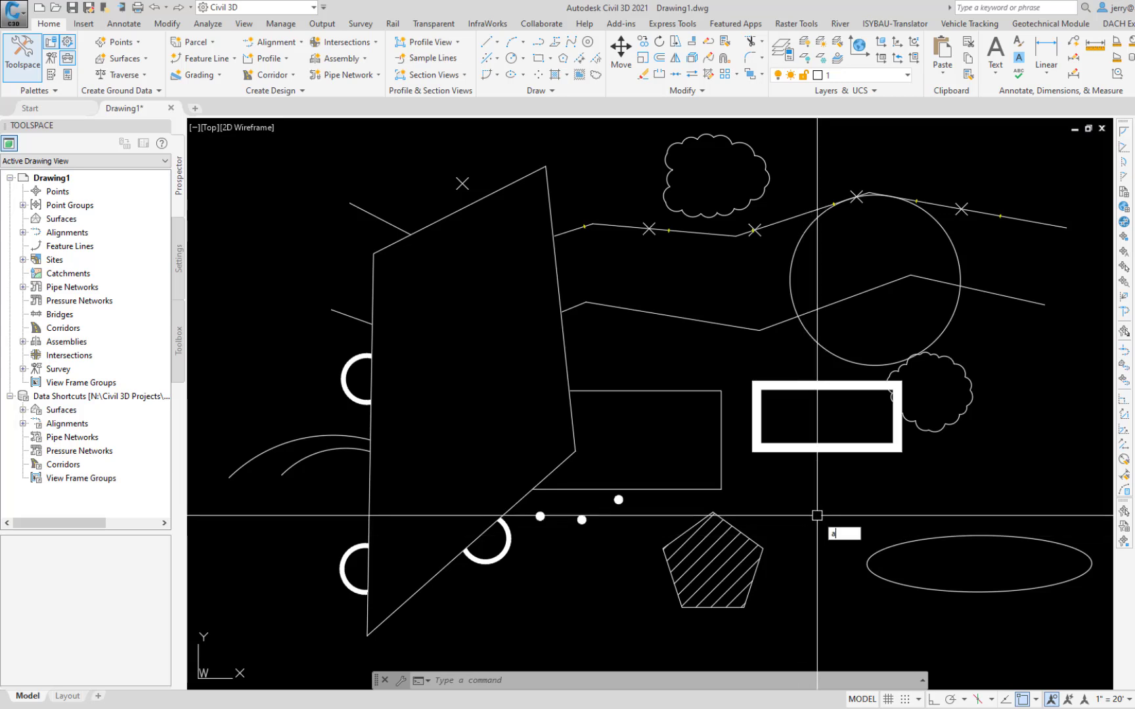
Step: Align the hatched pentagon's base with the lower line segment rising into the circle, scaling to the alignment points, and undo the alignment
type("lign")
key("Return")
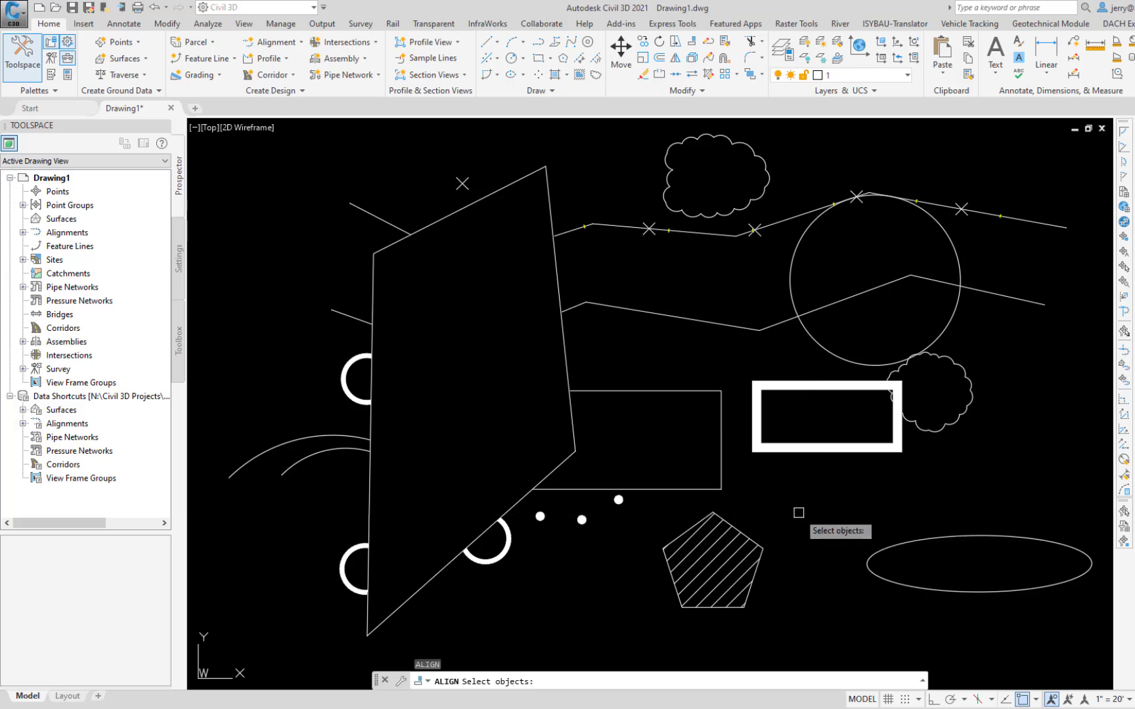
left_click(799, 512)
left_click(631, 622)
key("Return")
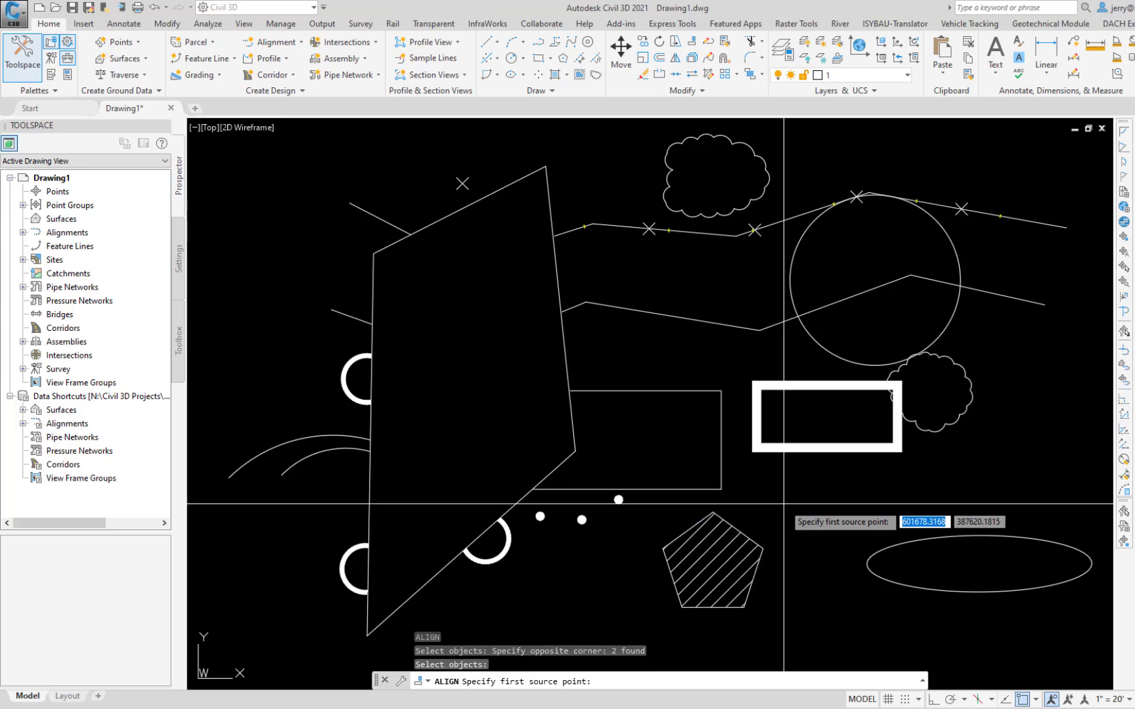
left_click(681, 607)
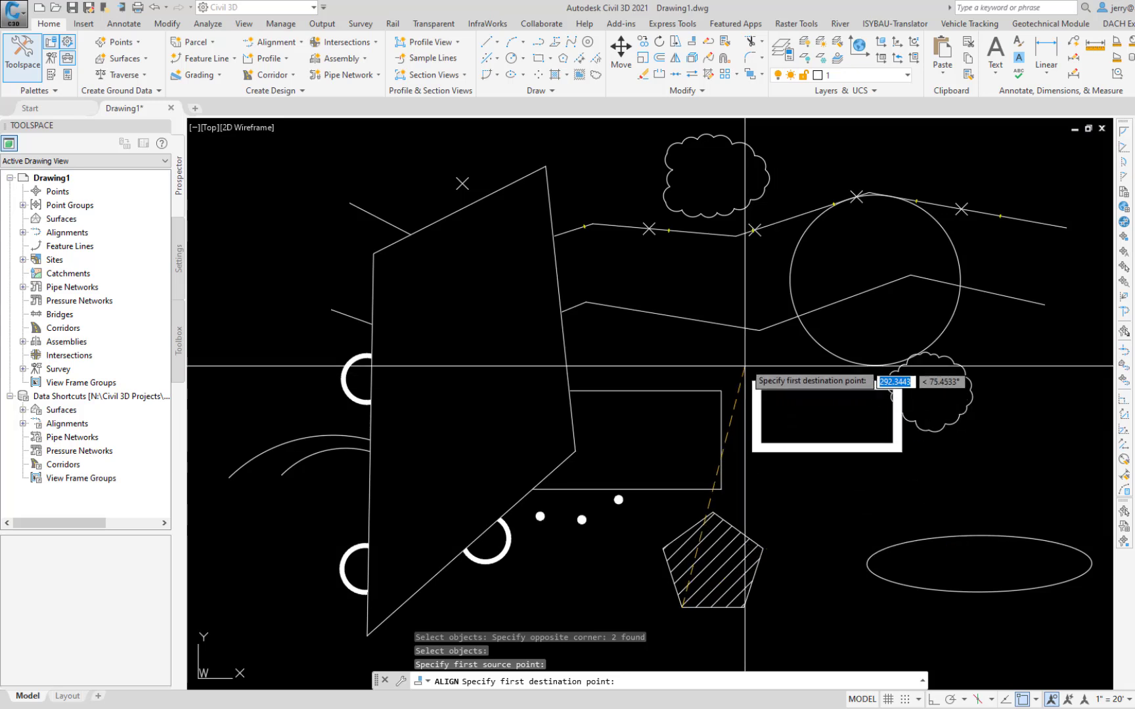
left_click(760, 330)
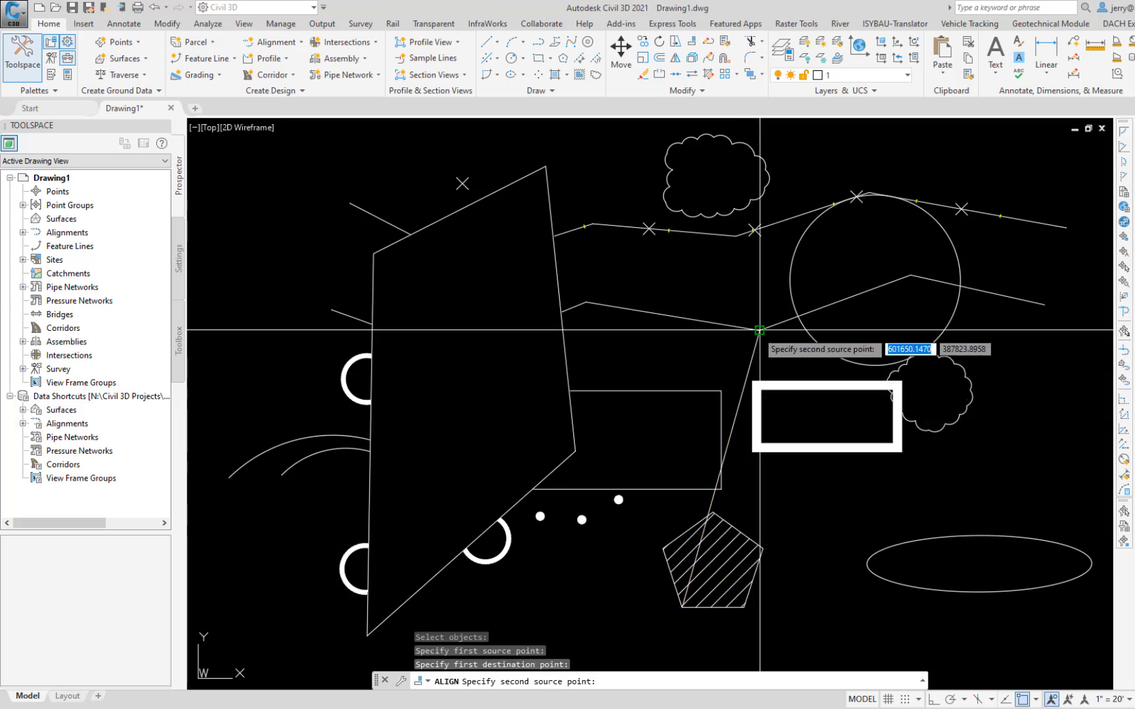
left_click(744, 607)
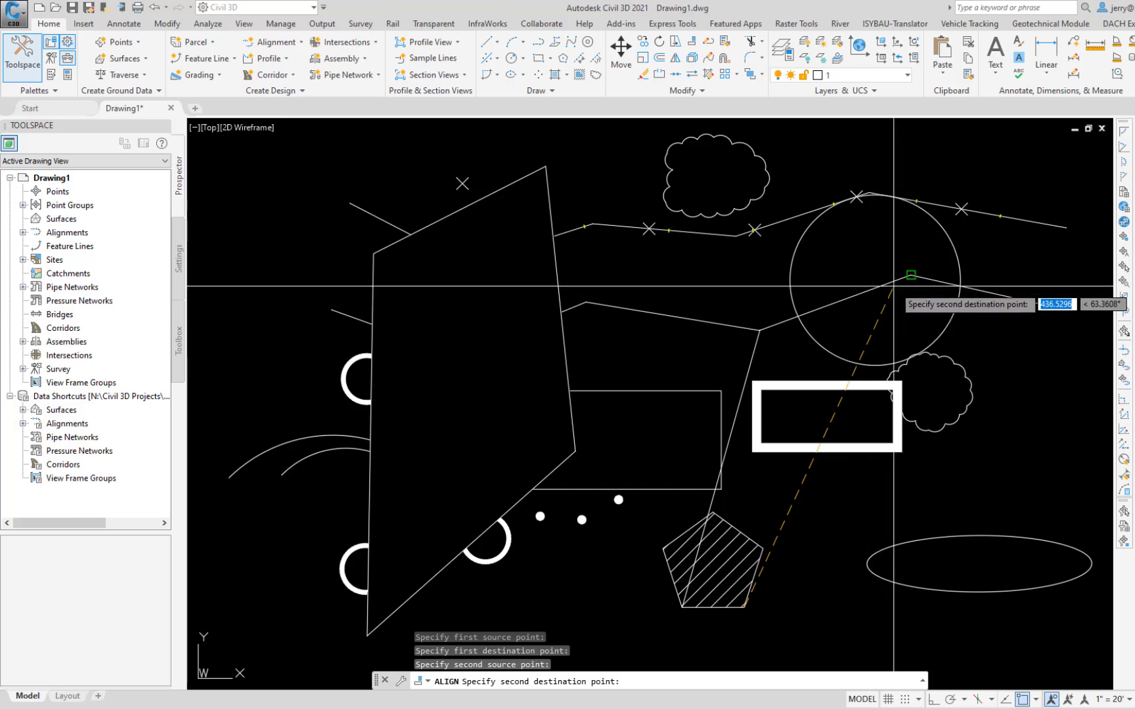
left_click(911, 274)
key("Return")
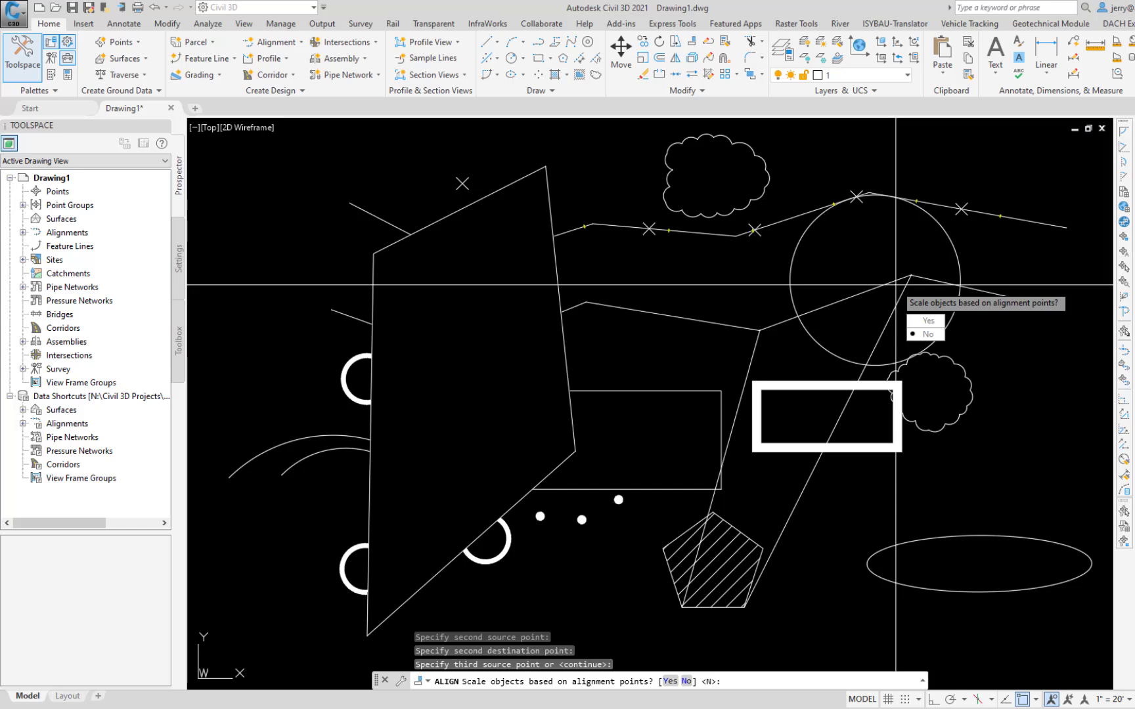
left_click(928, 321)
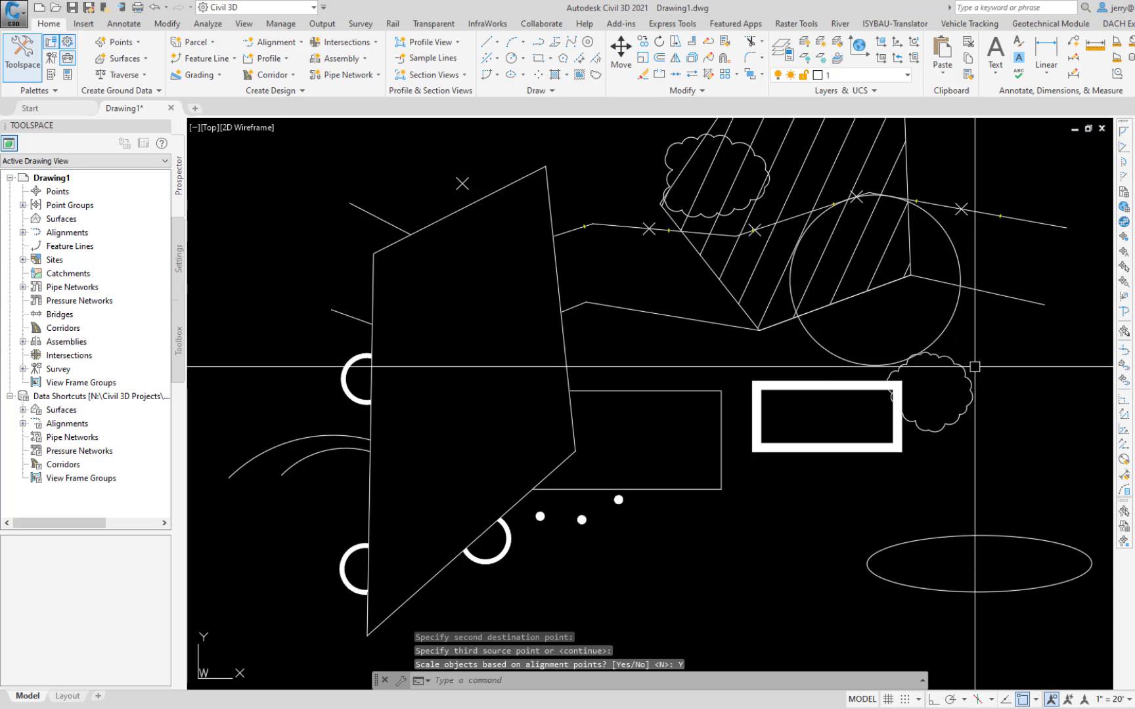
key("ctrl+z")
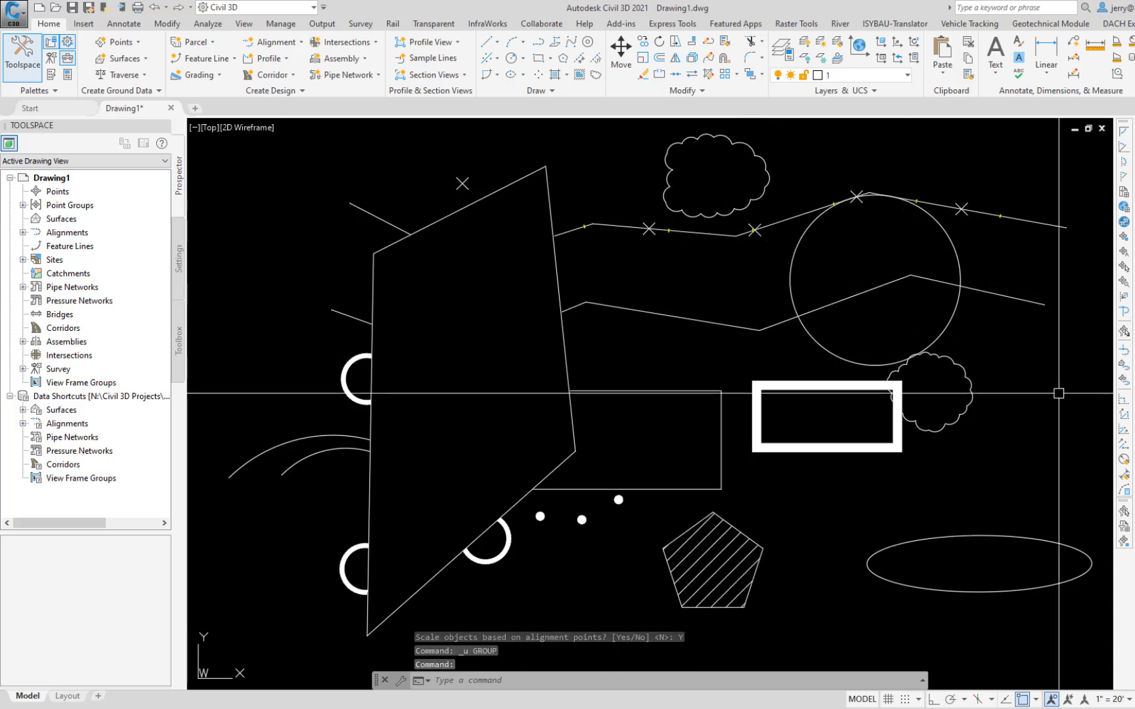
Step: Mirror the hatched pentagon about a vertical Ortho line just to its right, keeping the source objects, and undo the mirror
type("Mi")
key("Return")
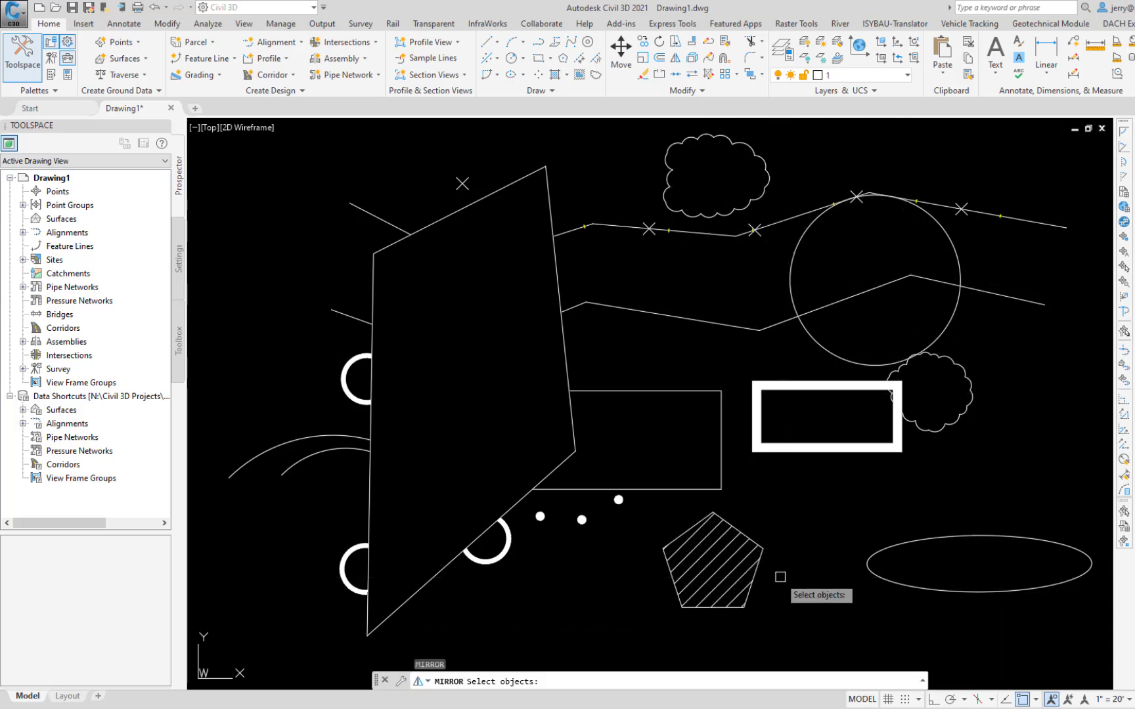
left_click(786, 512)
left_click(688, 578)
key("Return")
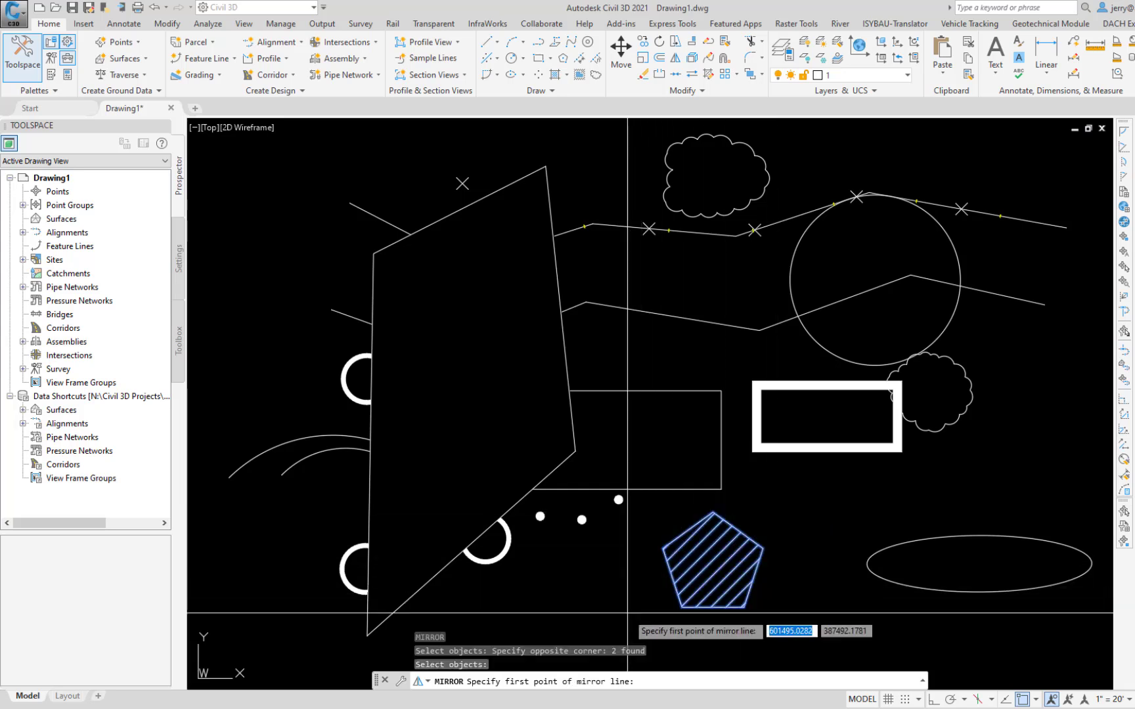
left_click(798, 572)
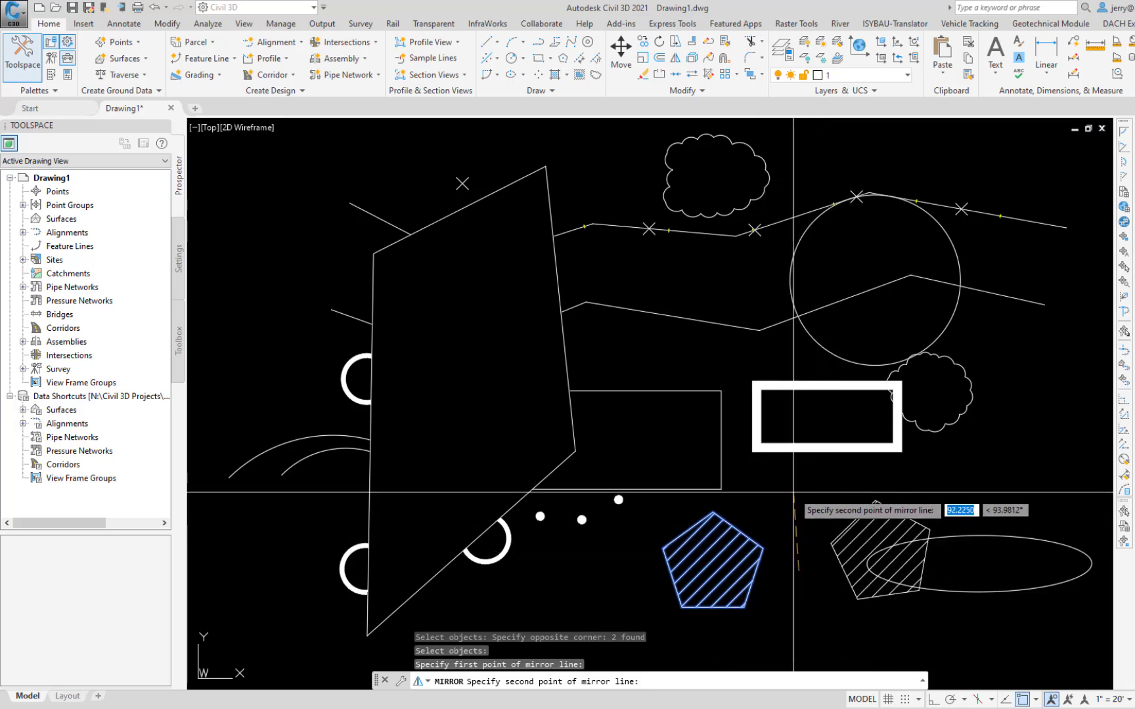
key("F8")
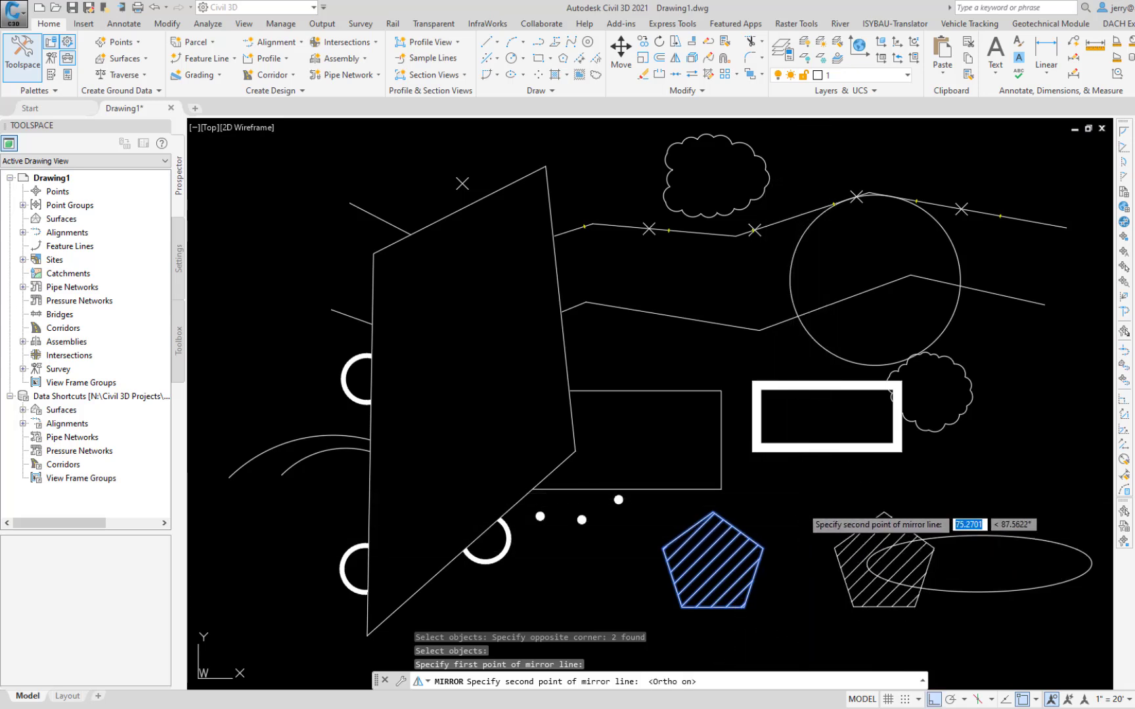
left_click(801, 507)
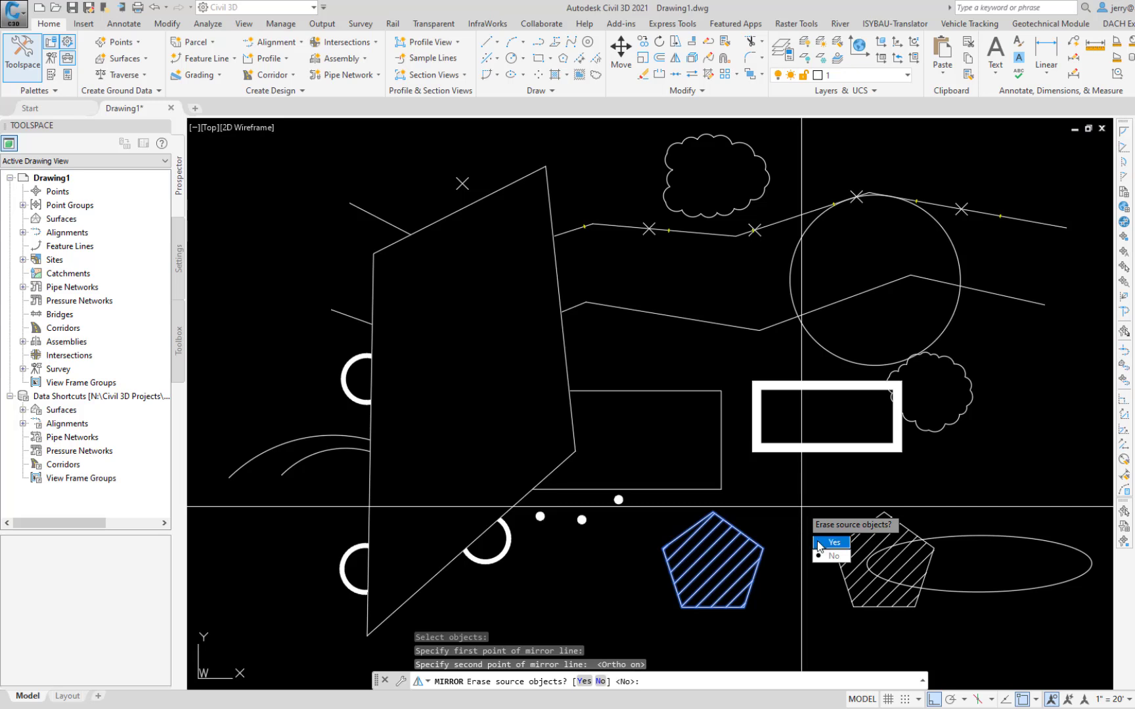
left_click(832, 556)
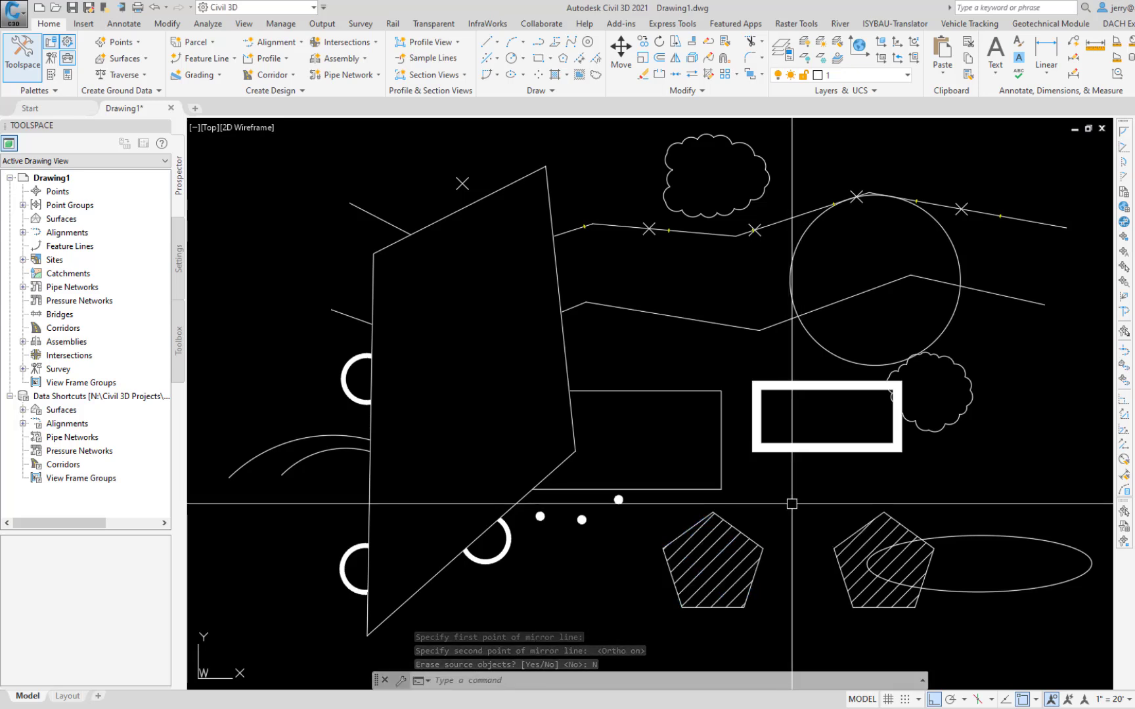
key("ctrl+z")
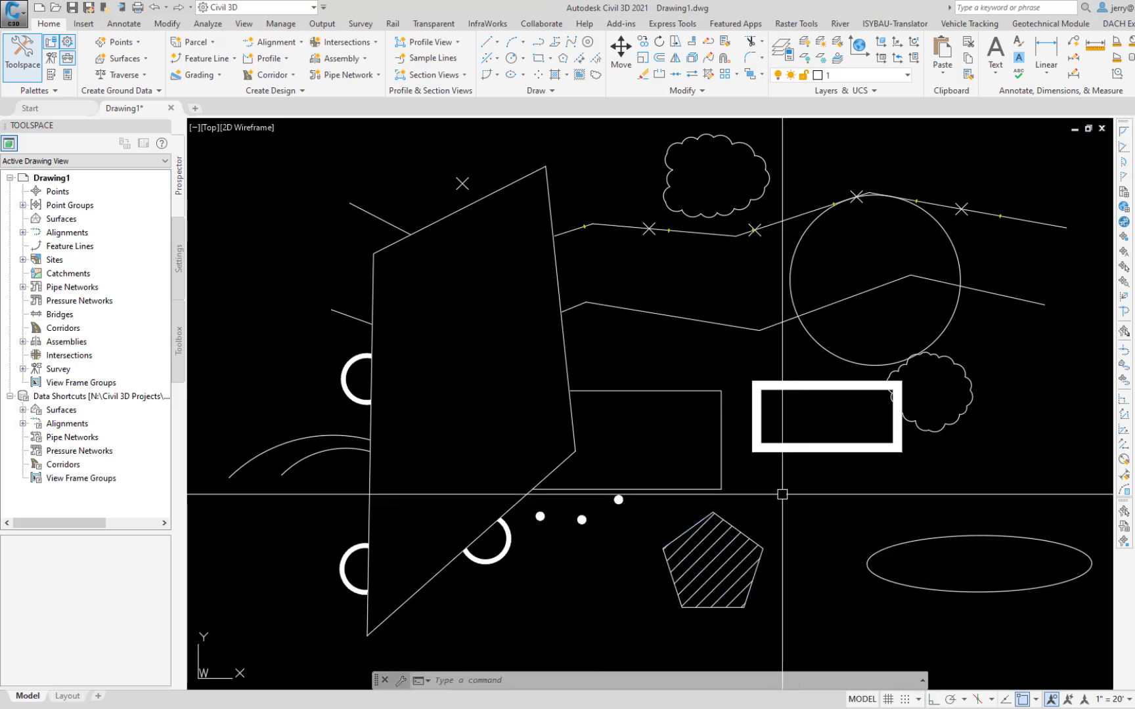
Step: Offset the upper polyline with the Through option, passing through the X point marker above its left part
type("of")
key("Return")
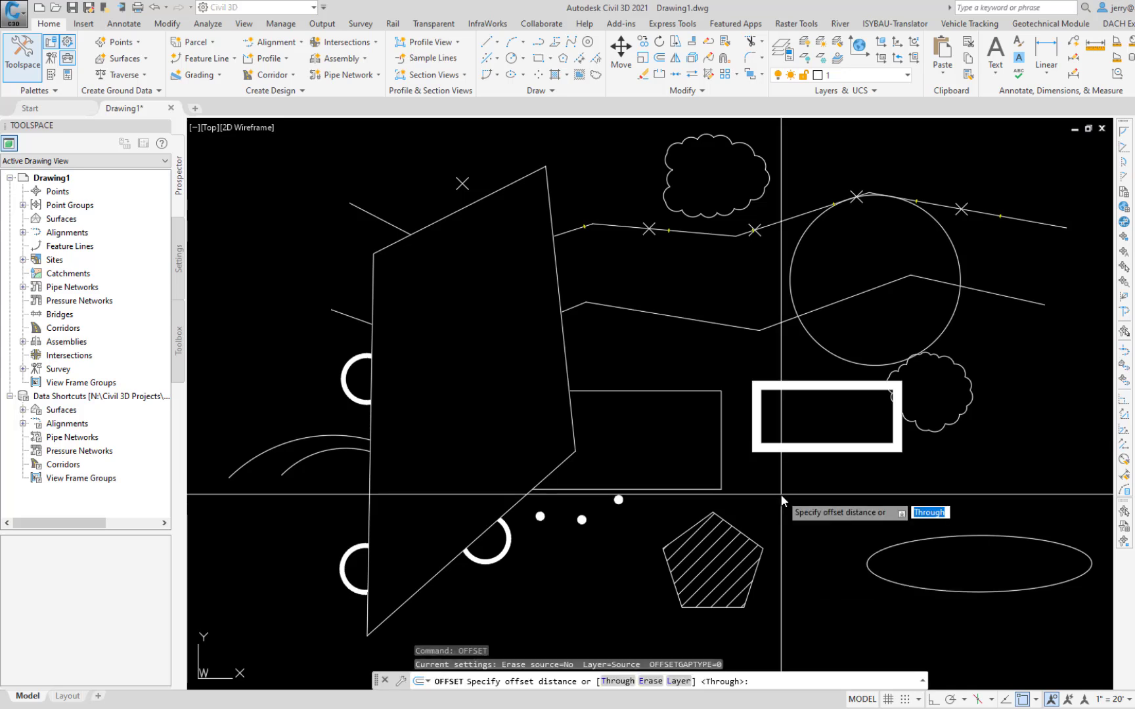
type("t")
key("Return")
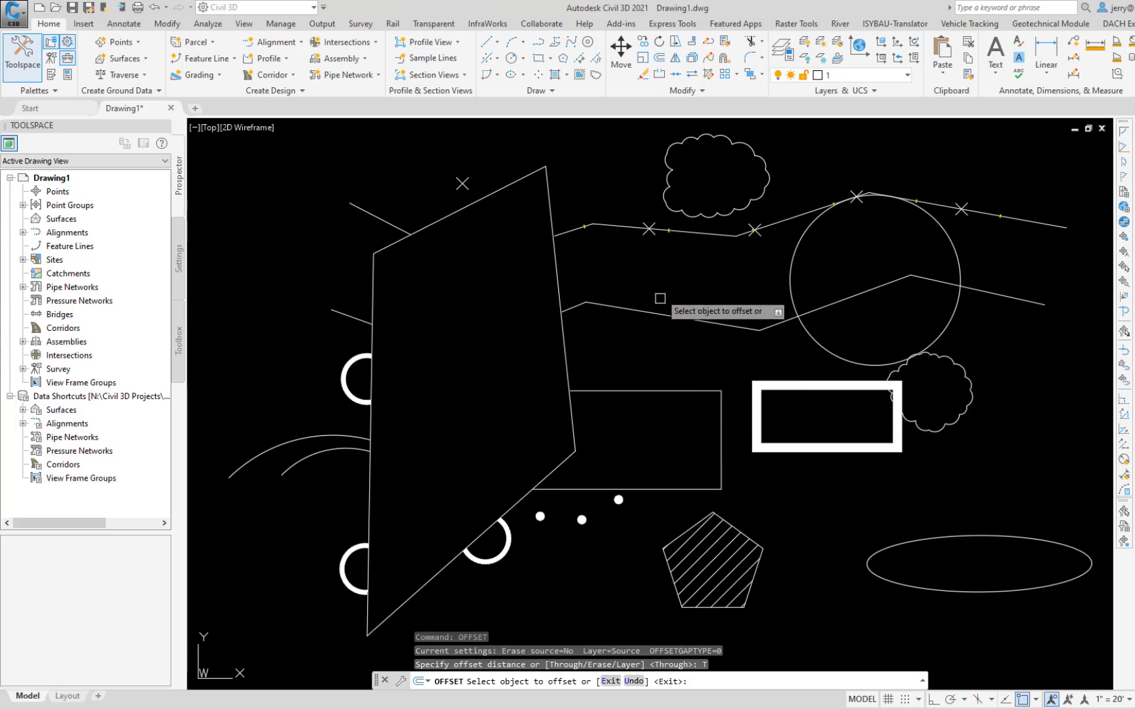
left_click(704, 233)
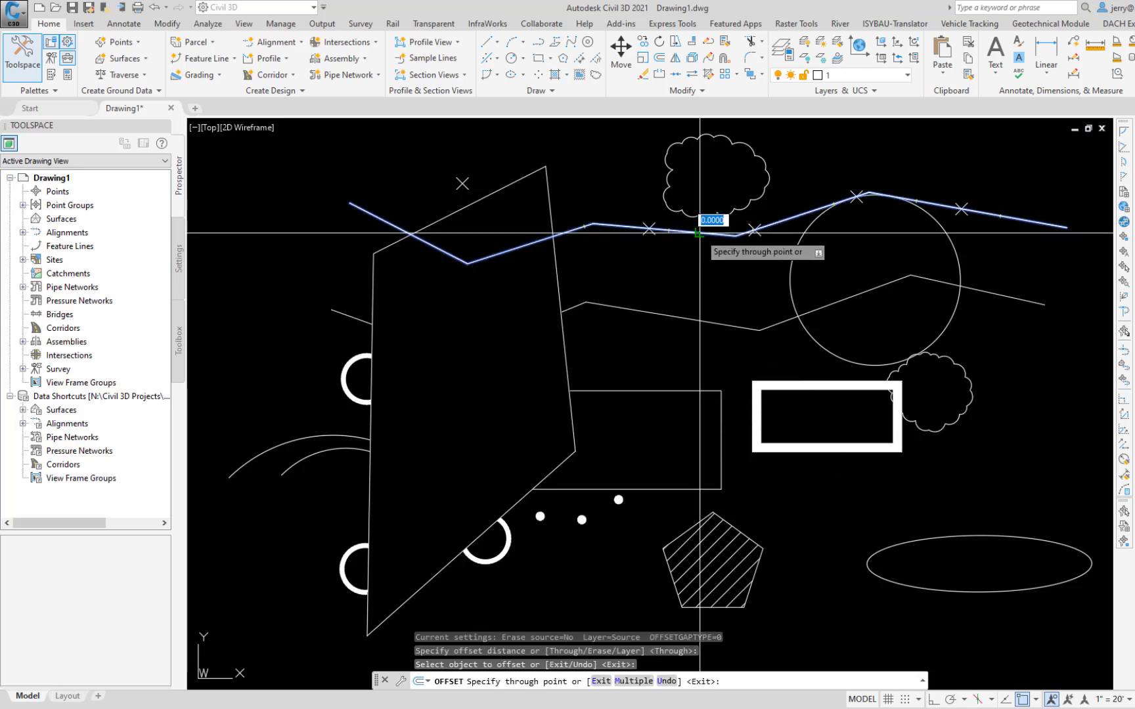
left_click(463, 183)
Step: Offset the upper polyline by a distance of 50 toward its lower side, and undo both polyline offsets
type("o")
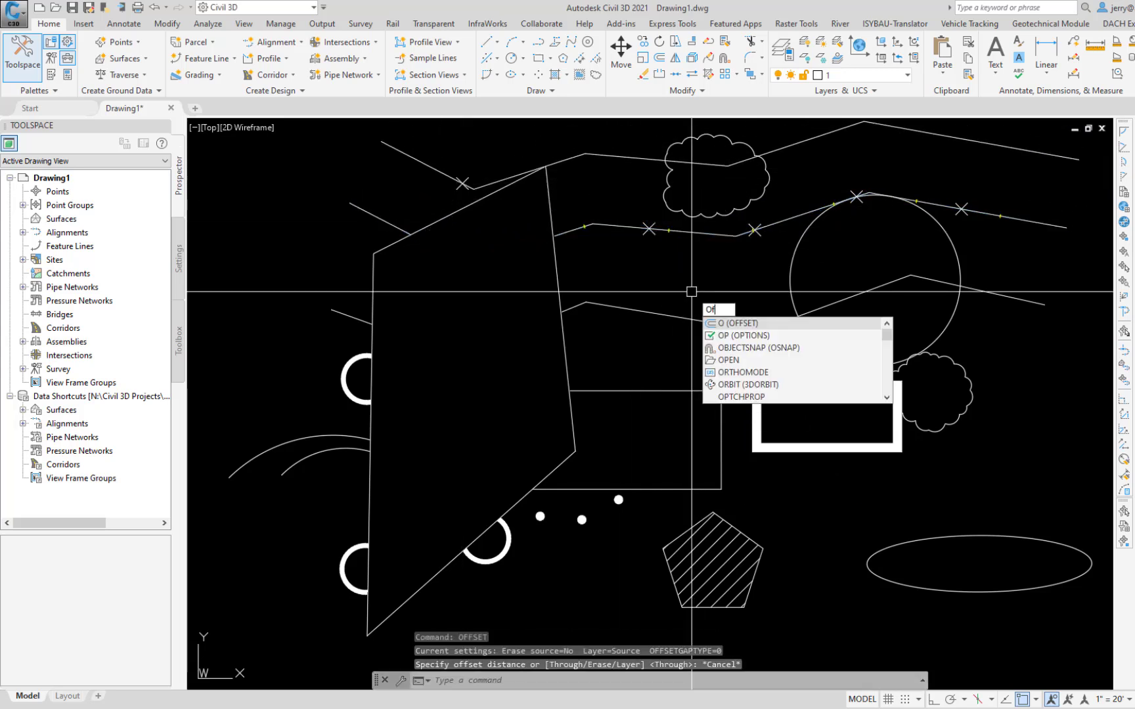
key("Return")
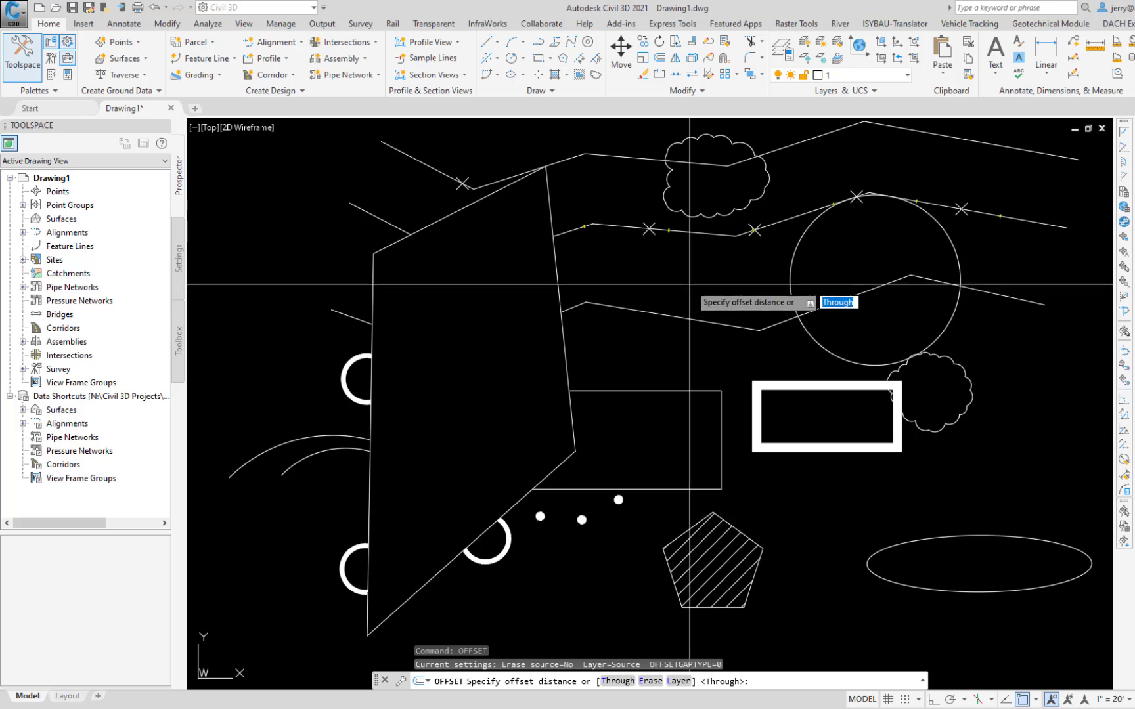
key("Return")
left_click(689, 233)
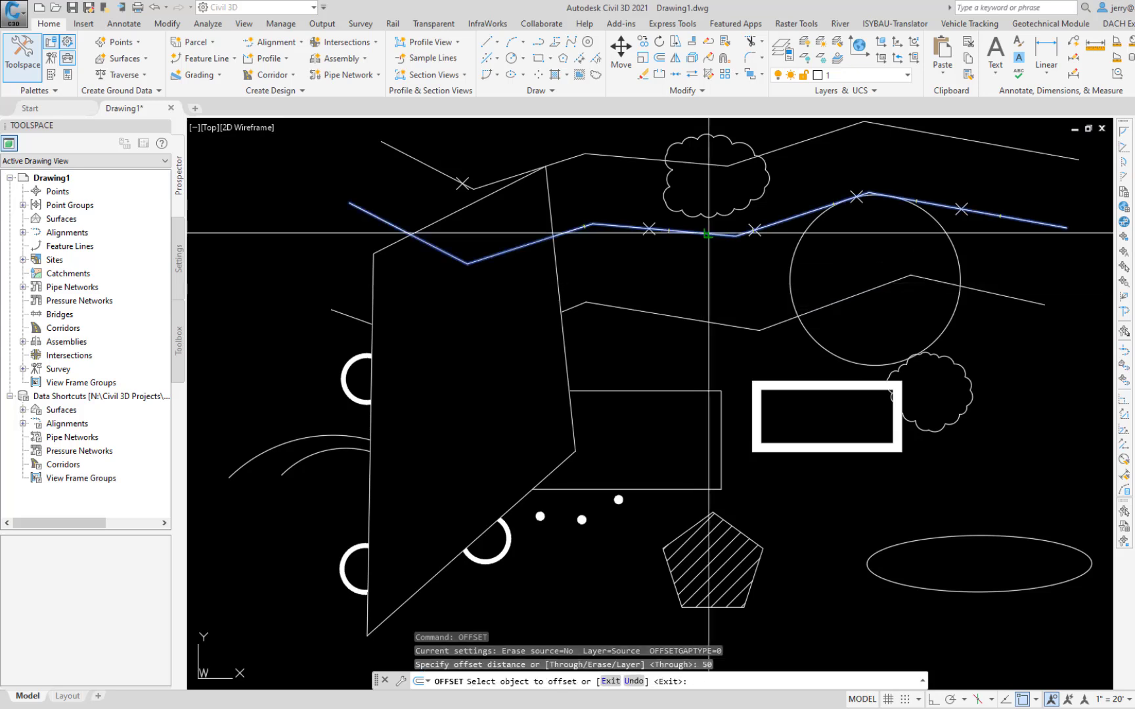
left_click(703, 297)
key("Escape")
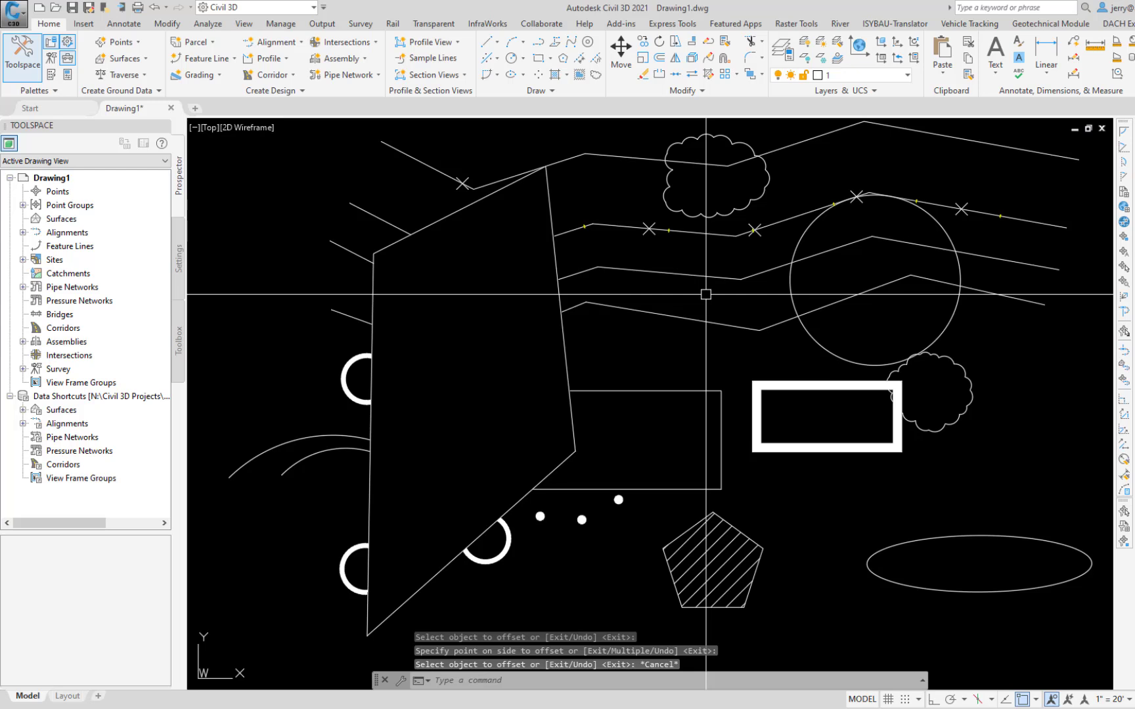
key("ctrl+z")
key("ctrl+z")
Step: Fillet the lower line chain's first corner, just right of the large quadrilateral, with a radius of 200
type("f")
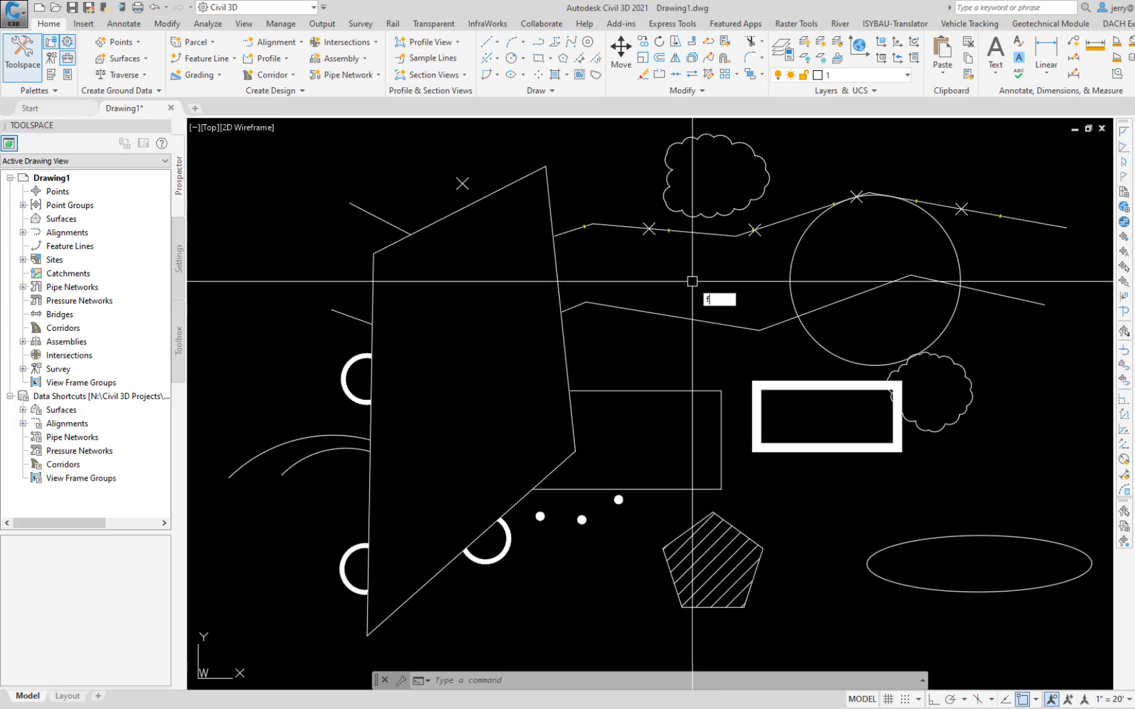
key("Return")
key("Down")
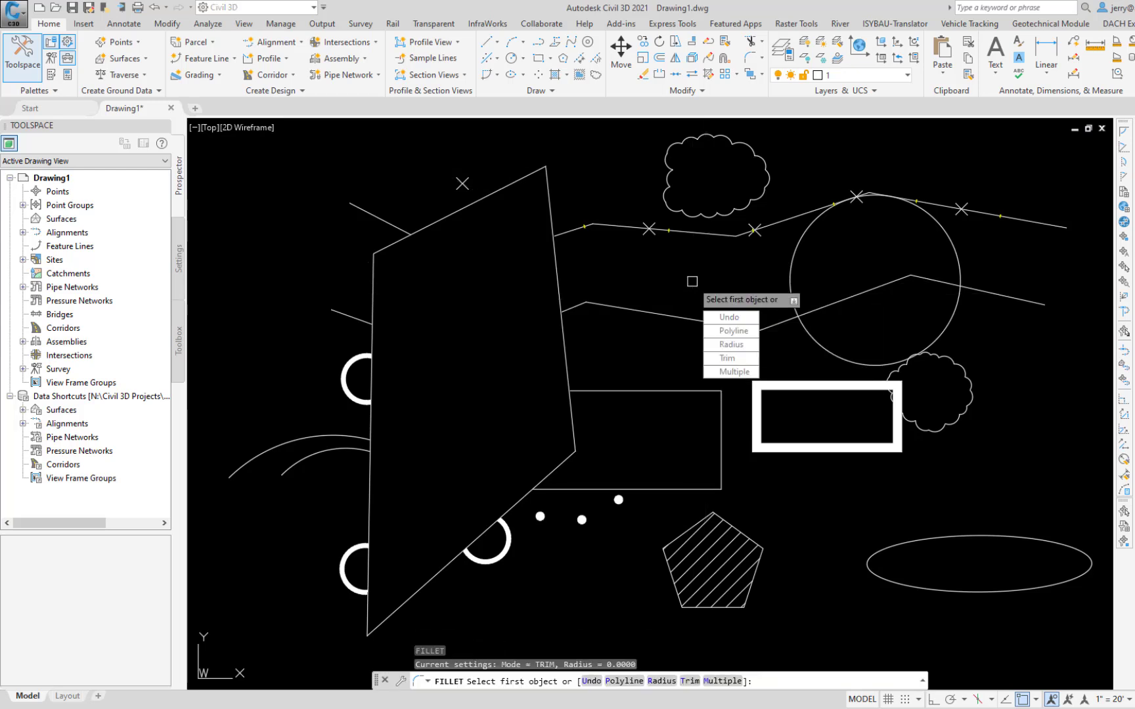
left_click(731, 345)
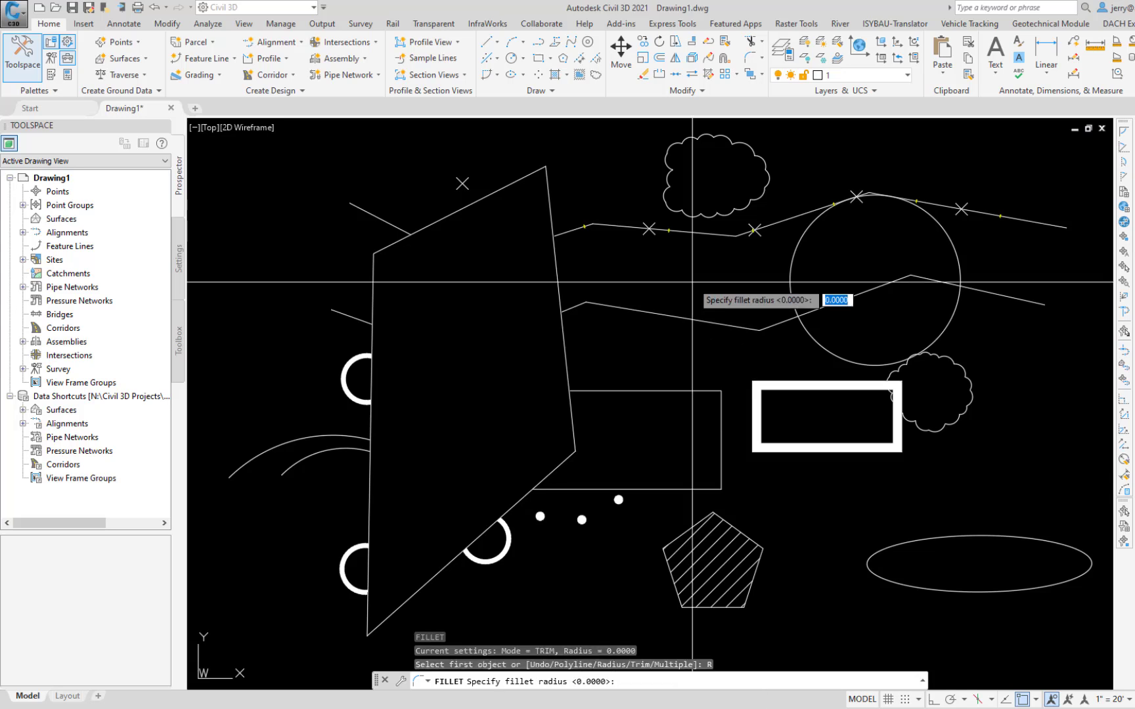
type("200")
key("Return")
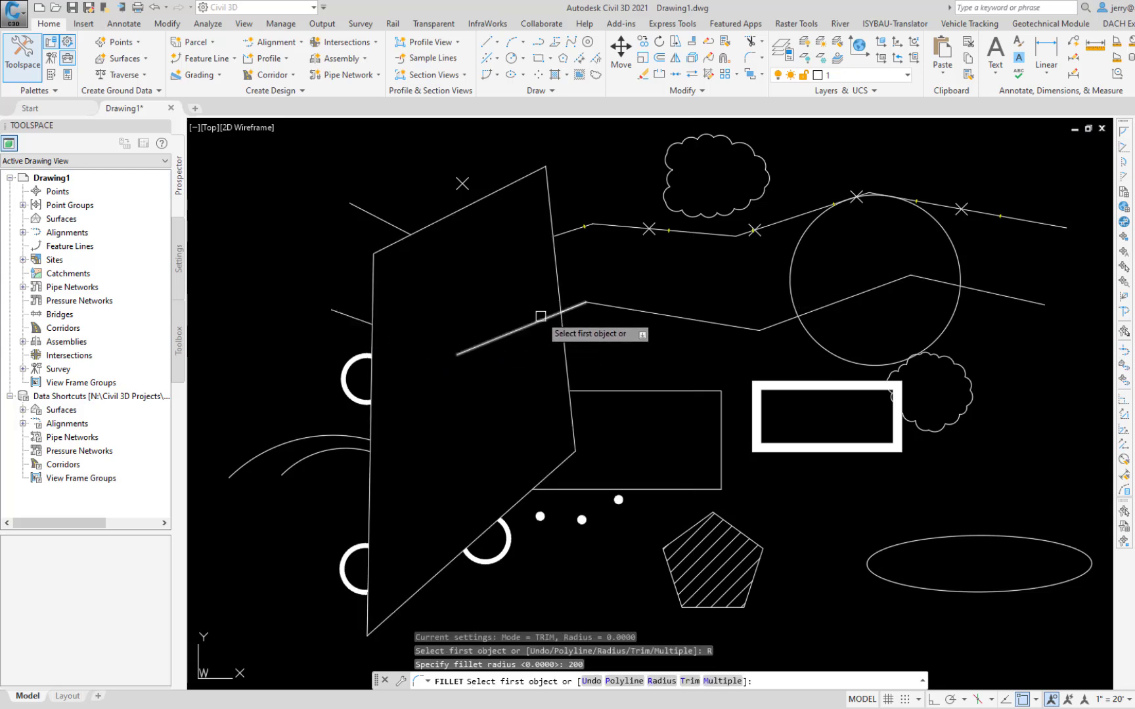
left_click(575, 307)
left_click(657, 312)
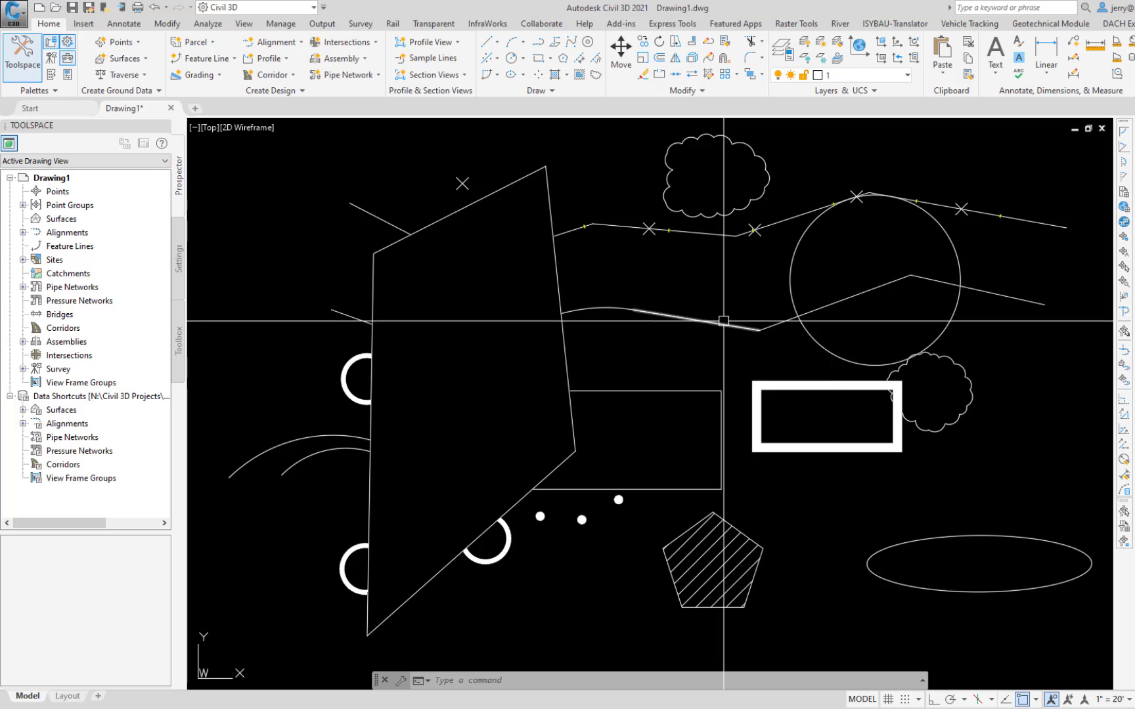
Step: Fillet the lower line chain's remaining two corners using the Multiple option, and undo all the fillets
key("Return")
key("Down")
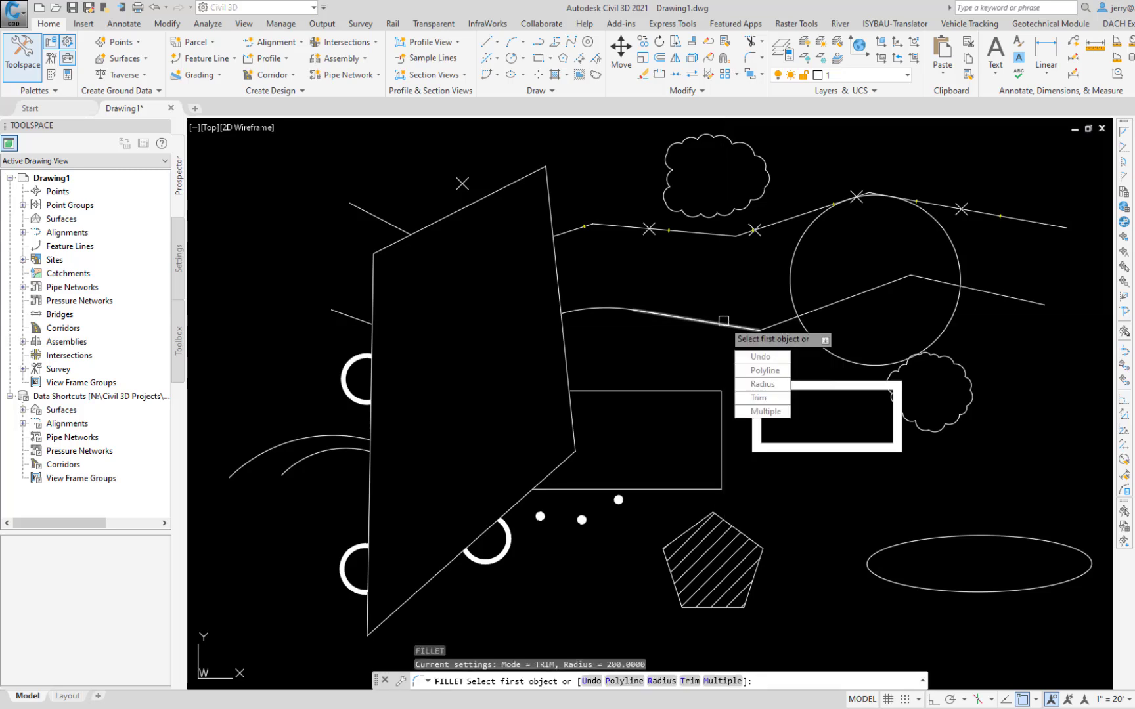
left_click(763, 411)
left_click(723, 321)
left_click(847, 300)
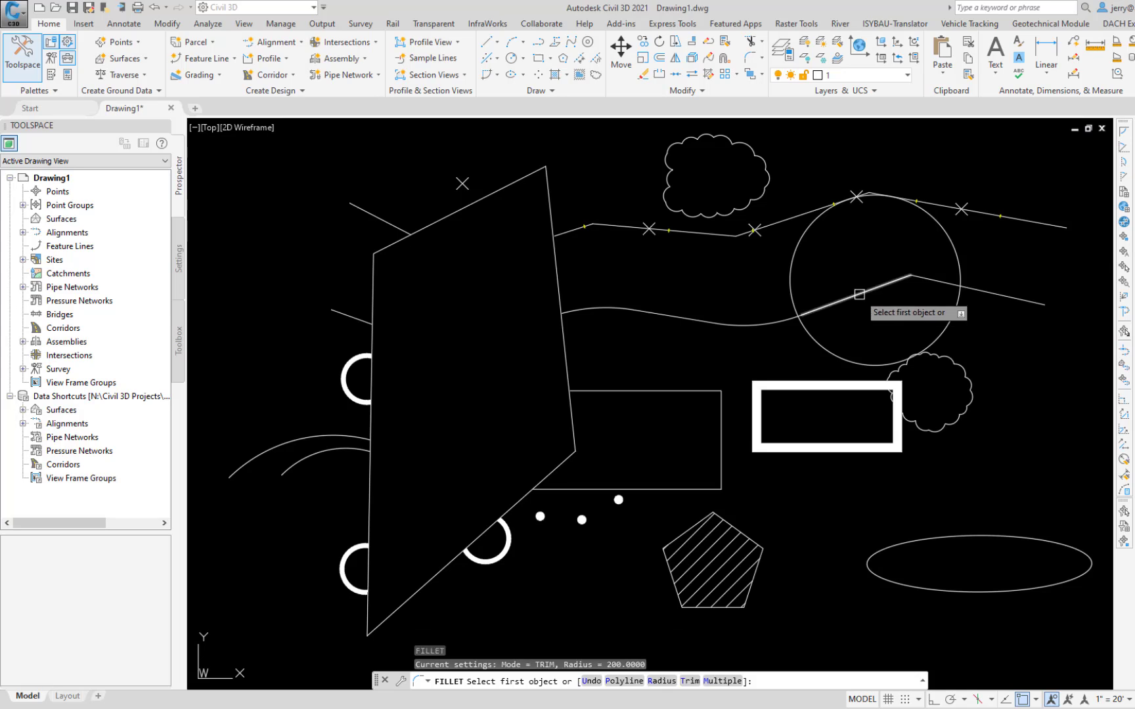
left_click(953, 291)
key("Escape")
key("Return")
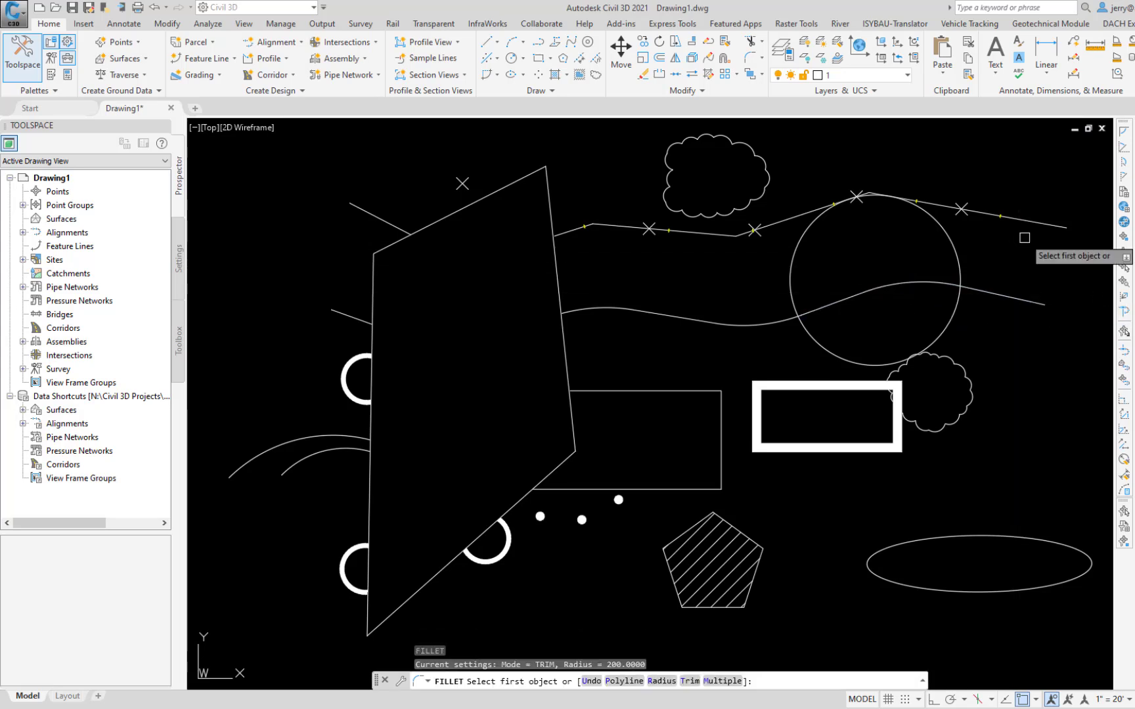
key("ctrl+z")
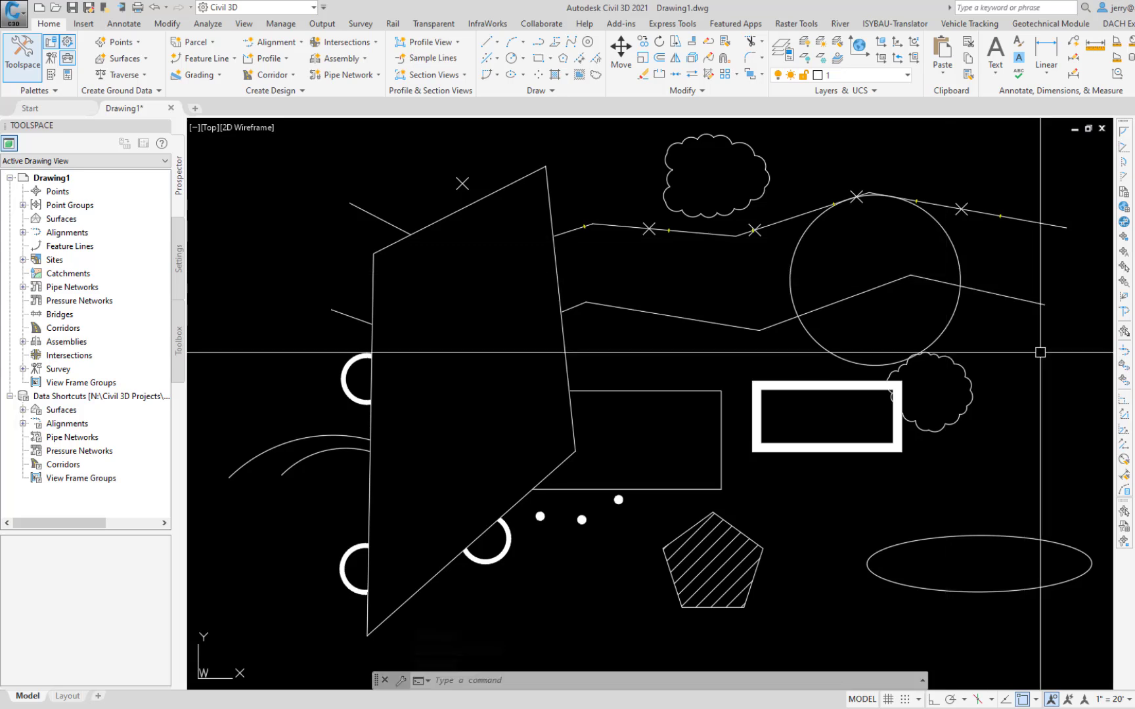
Step: Chamfer the upper-right corner of the thin rectangle beside the large quadrilateral, using 20 for both chamfer distances
type("c")
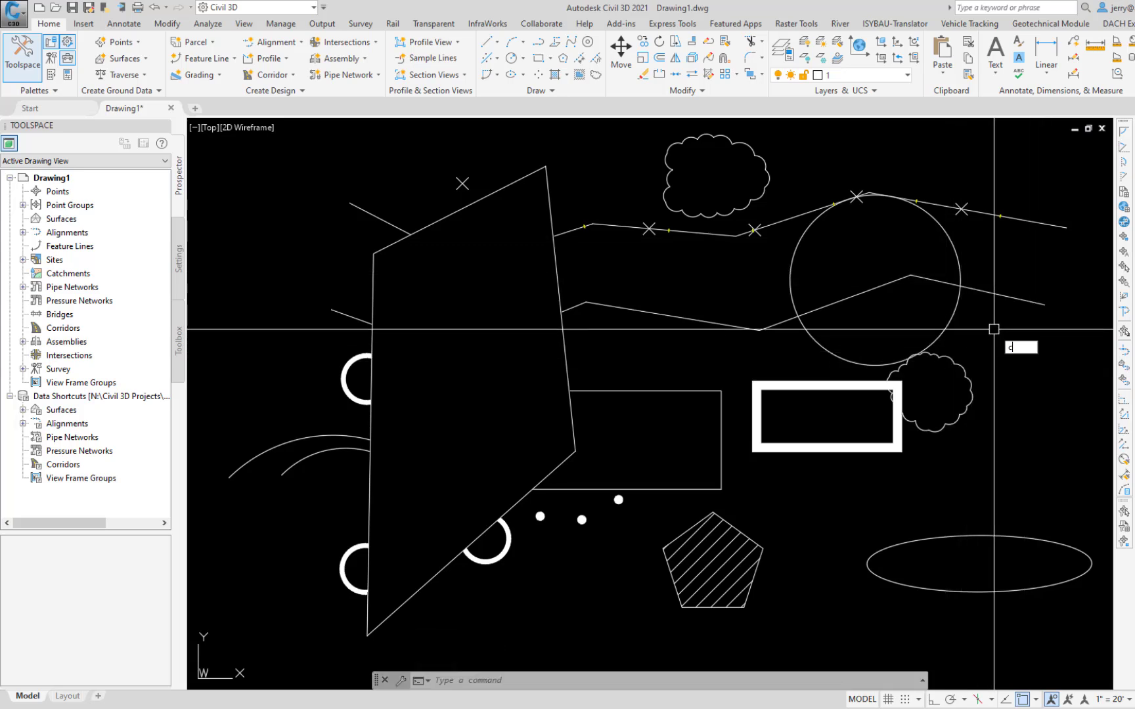
type("h")
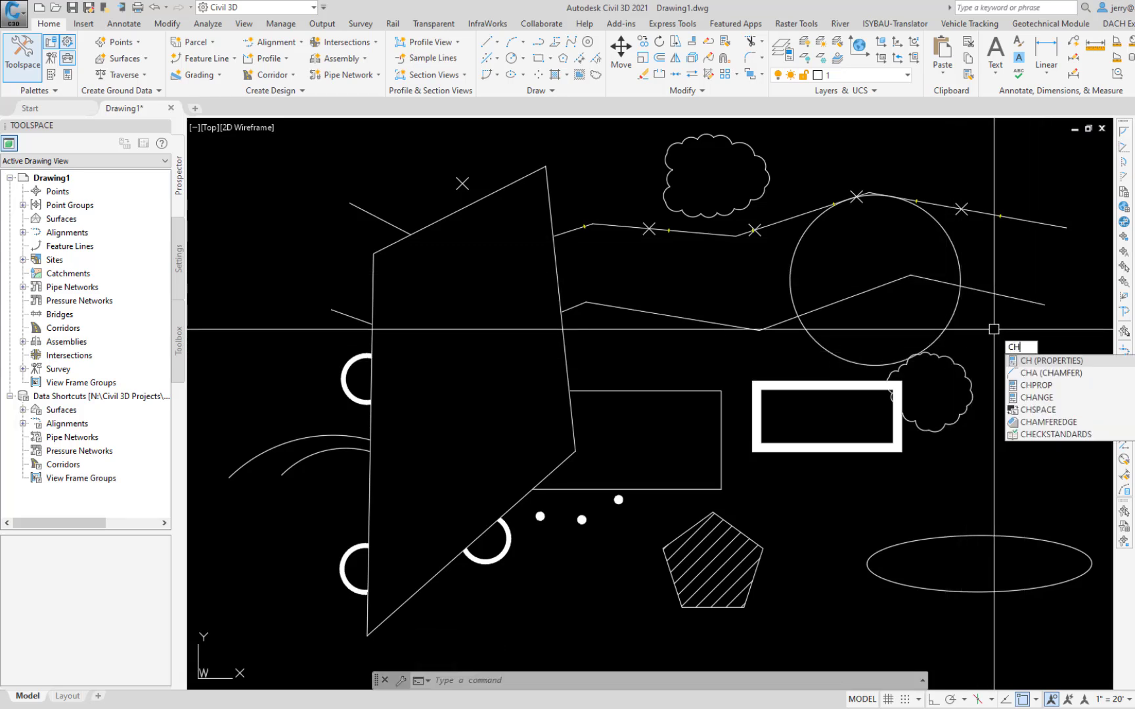
left_click(1037, 373)
key("Down")
key("Down")
key("Down")
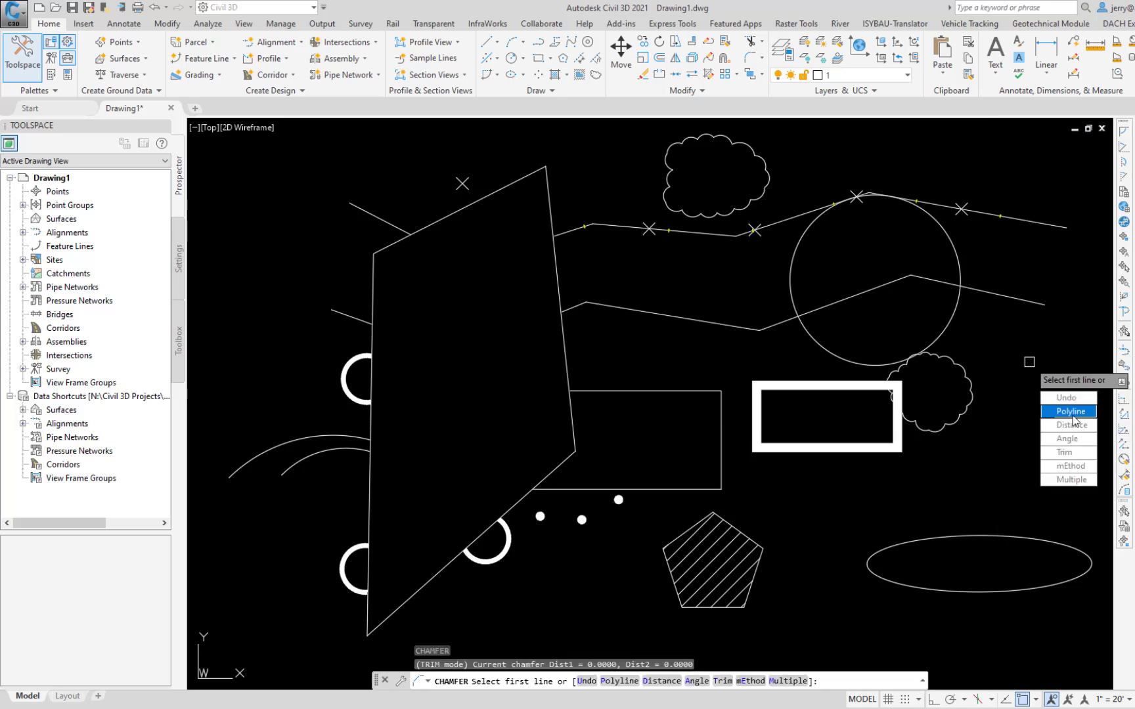
key("Return")
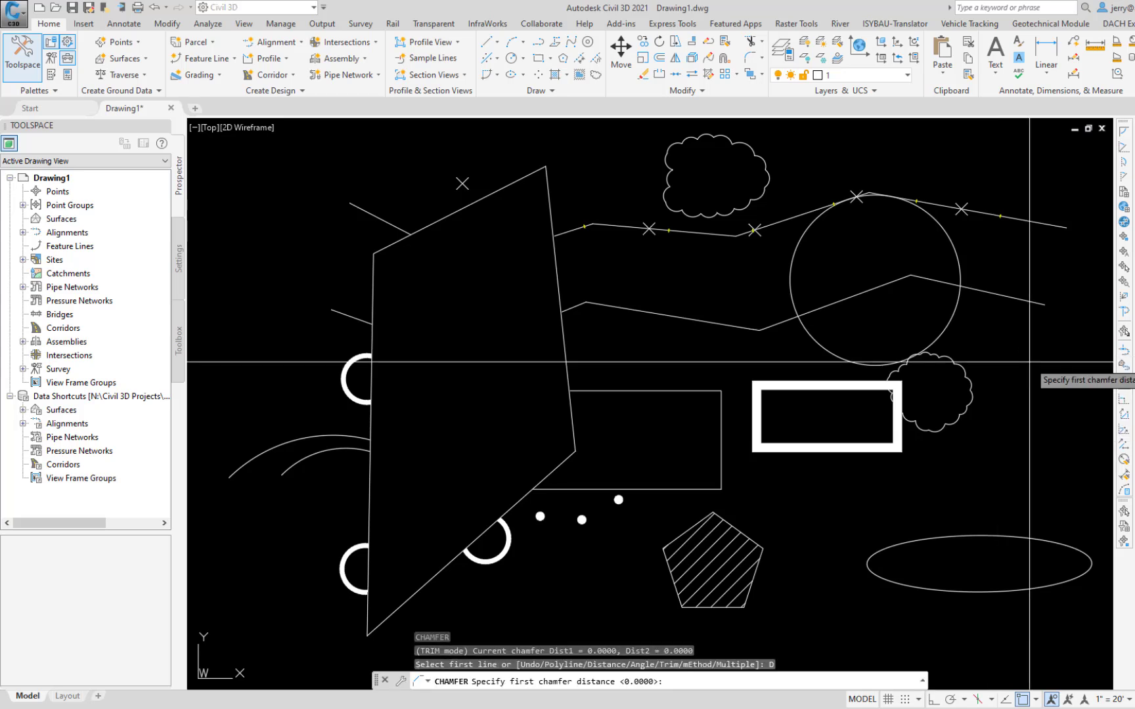
type("20")
key("Return")
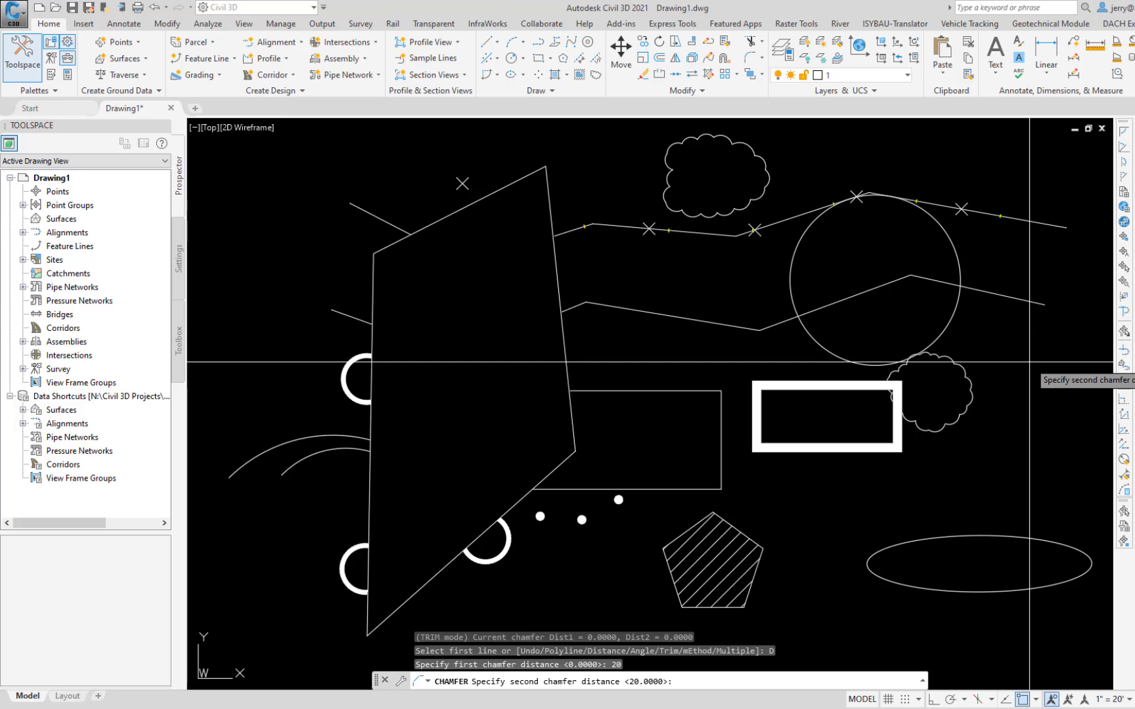
key("Return")
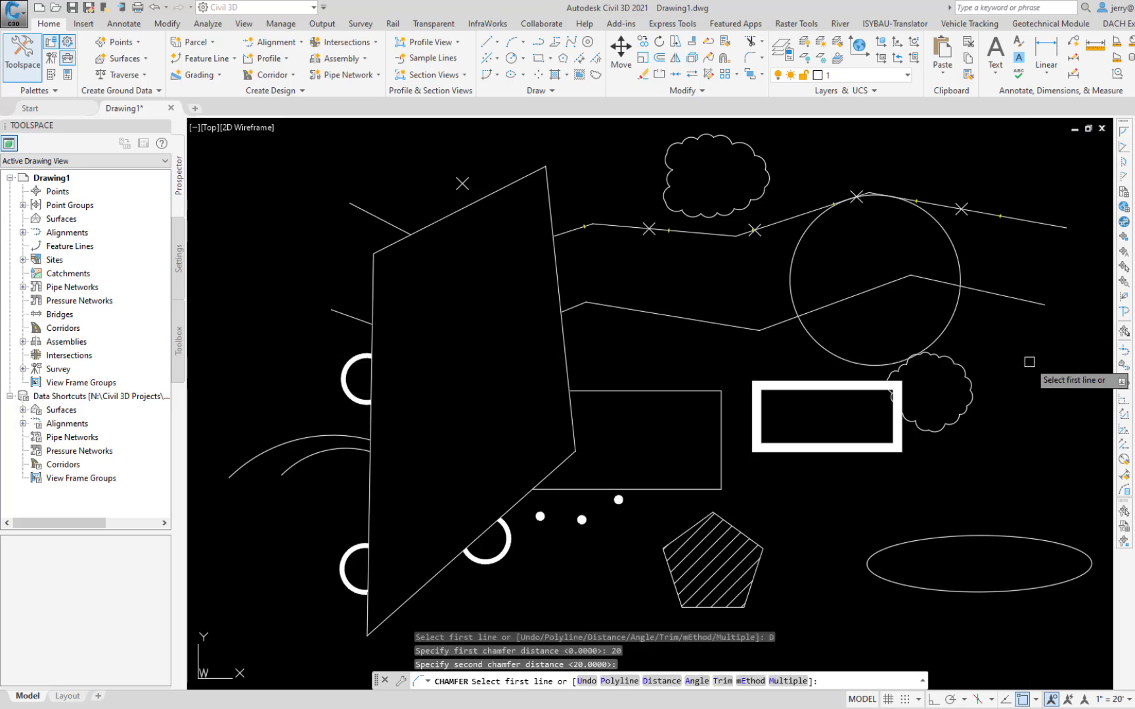
left_click(697, 391)
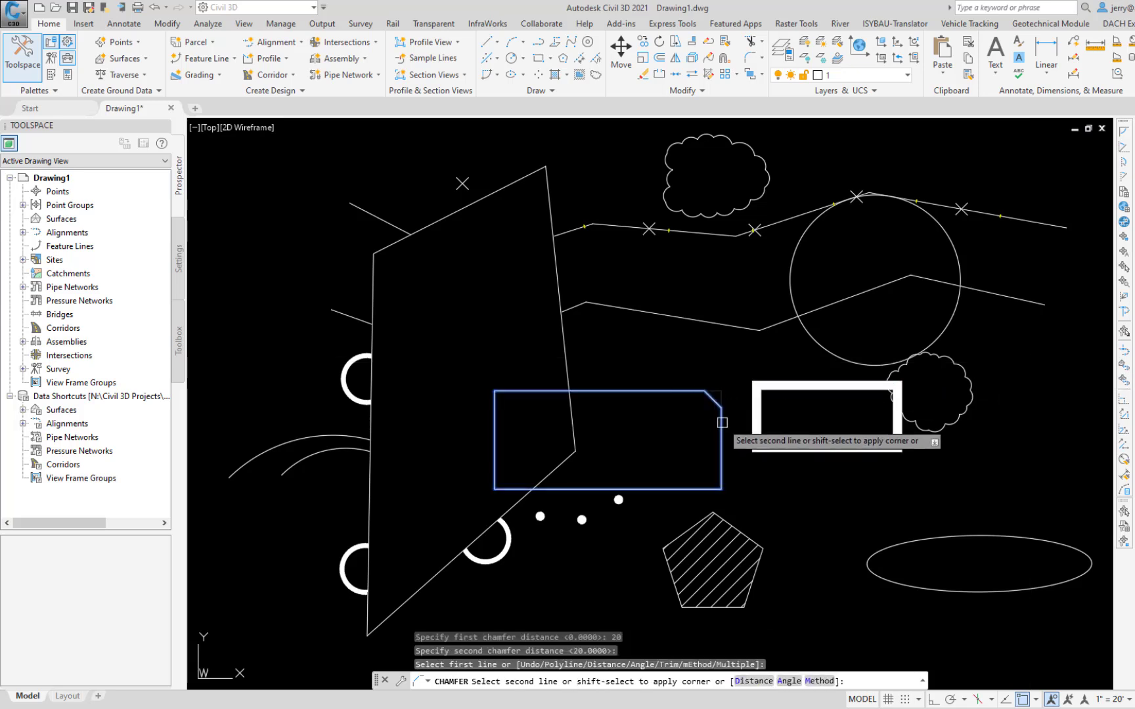
left_click(722, 423)
Step: Chamfer the thin rectangle's lower-right corner with the same distances, and undo both chamfers
key("Return")
left_click(721, 450)
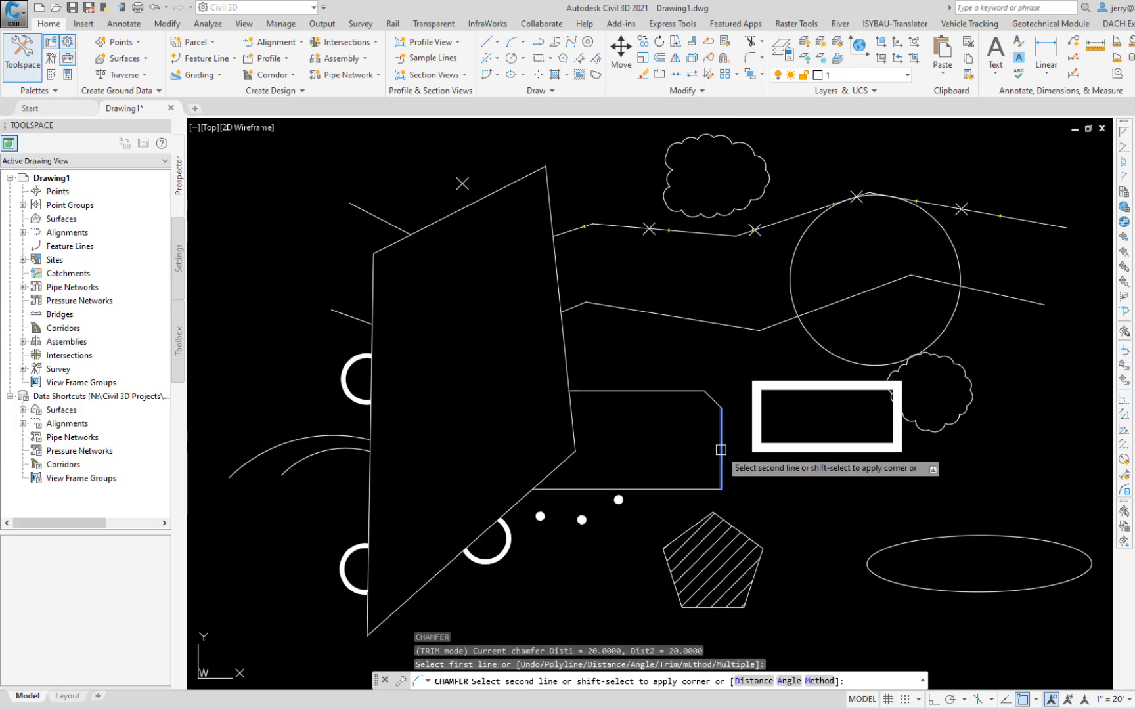
left_click(689, 489)
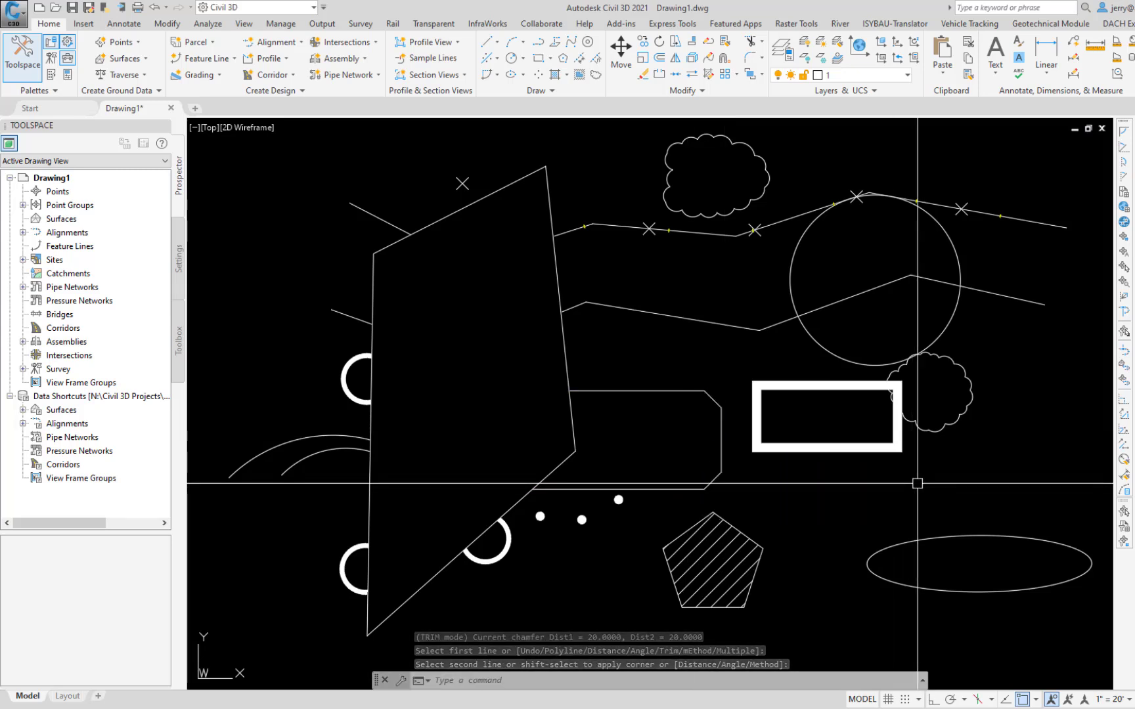
key("ctrl+z")
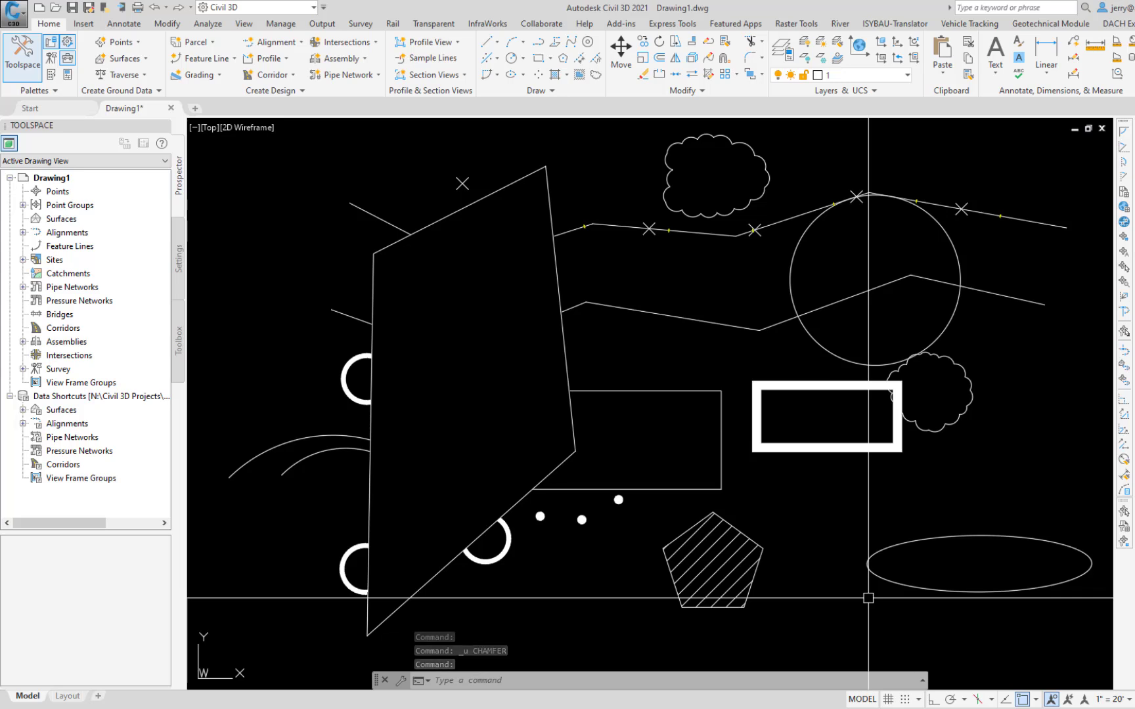
Step: Insert a new vertex into the upper polyline with PEDIT's Edit vertex option, after the peak above the circle, and undo the edit
type("Ped")
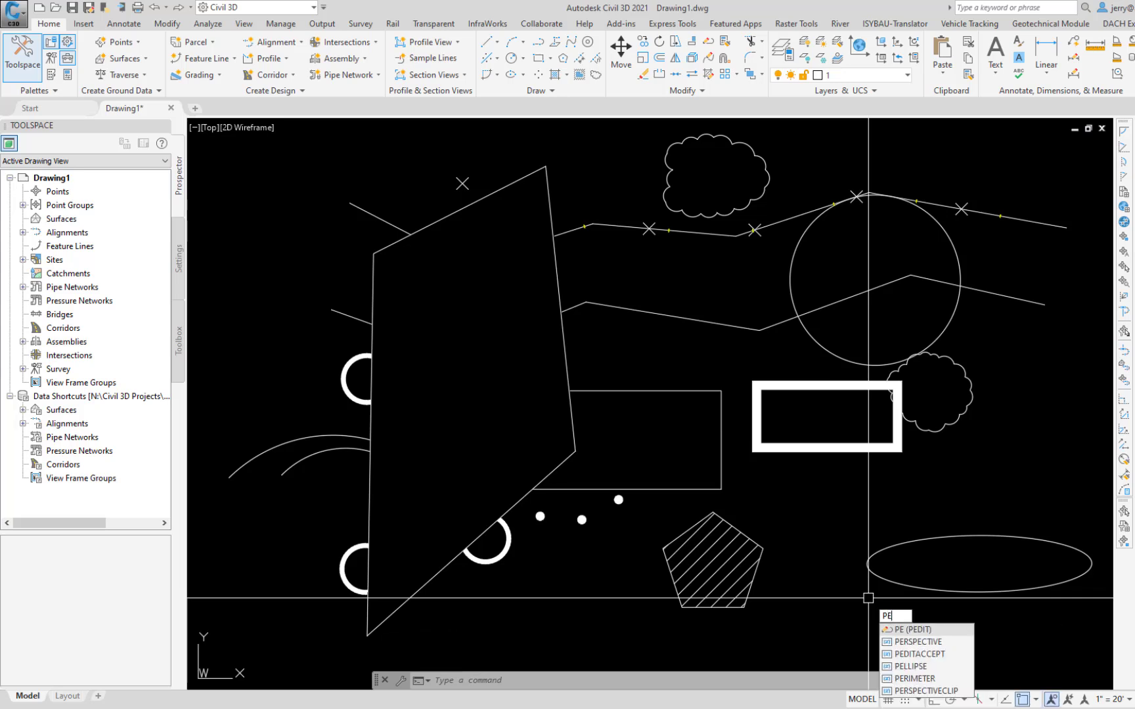
key("Return")
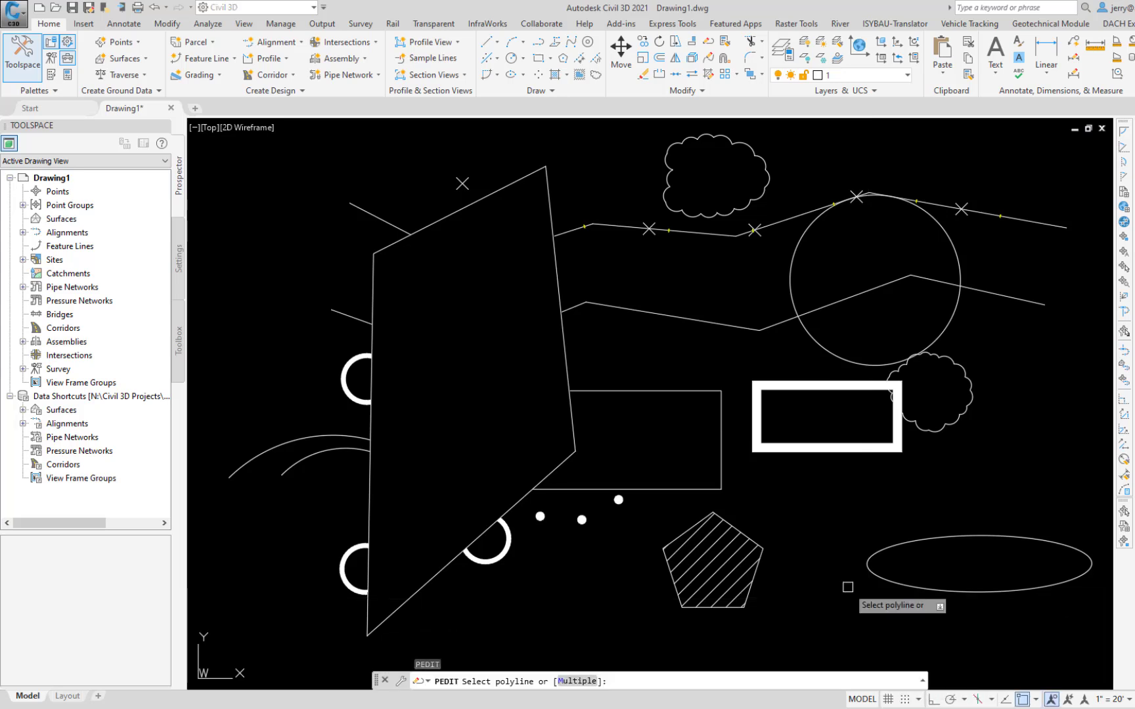
left_click(693, 234)
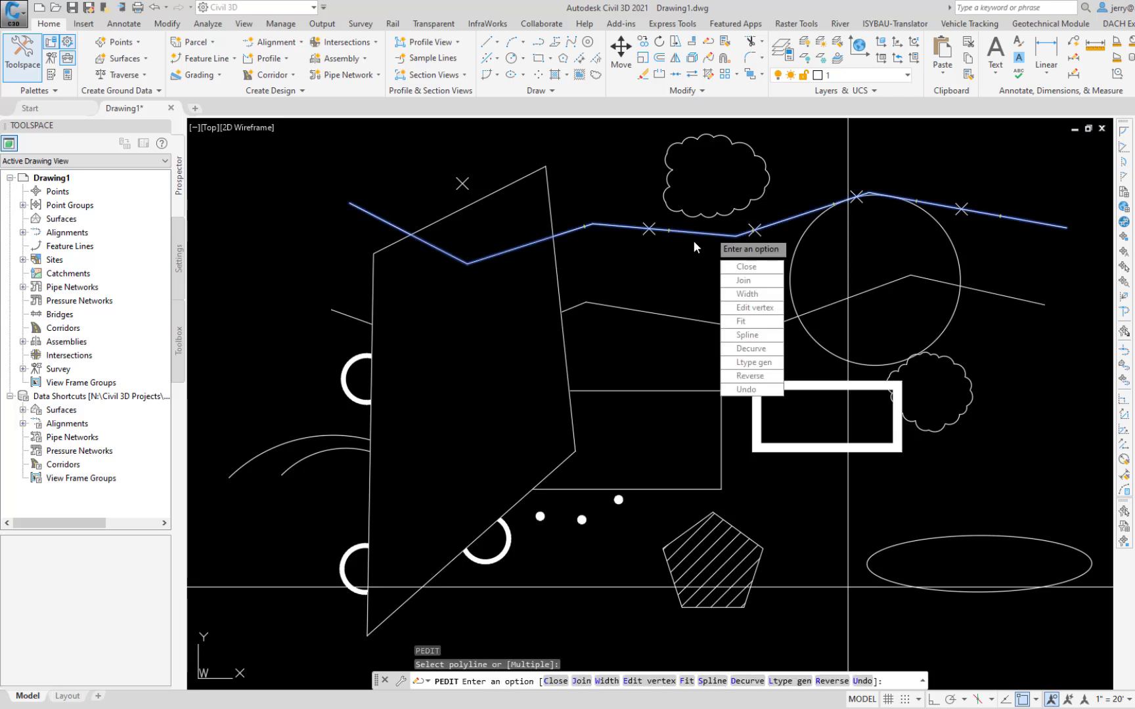
left_click(763, 310)
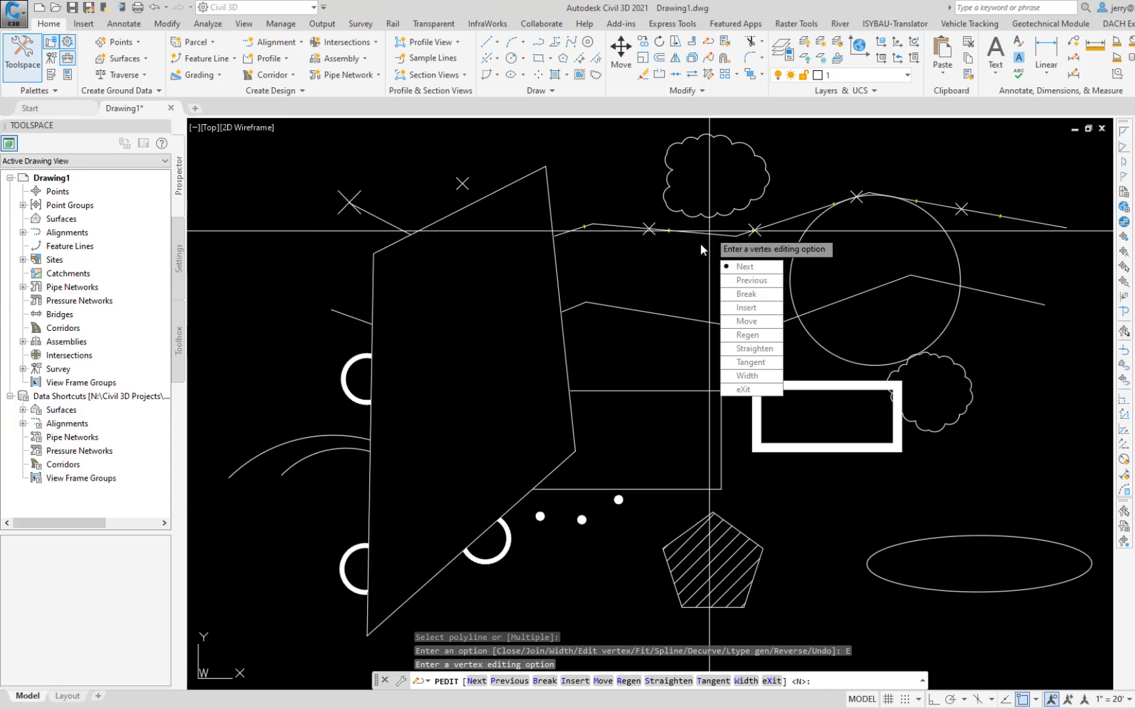
key("Return")
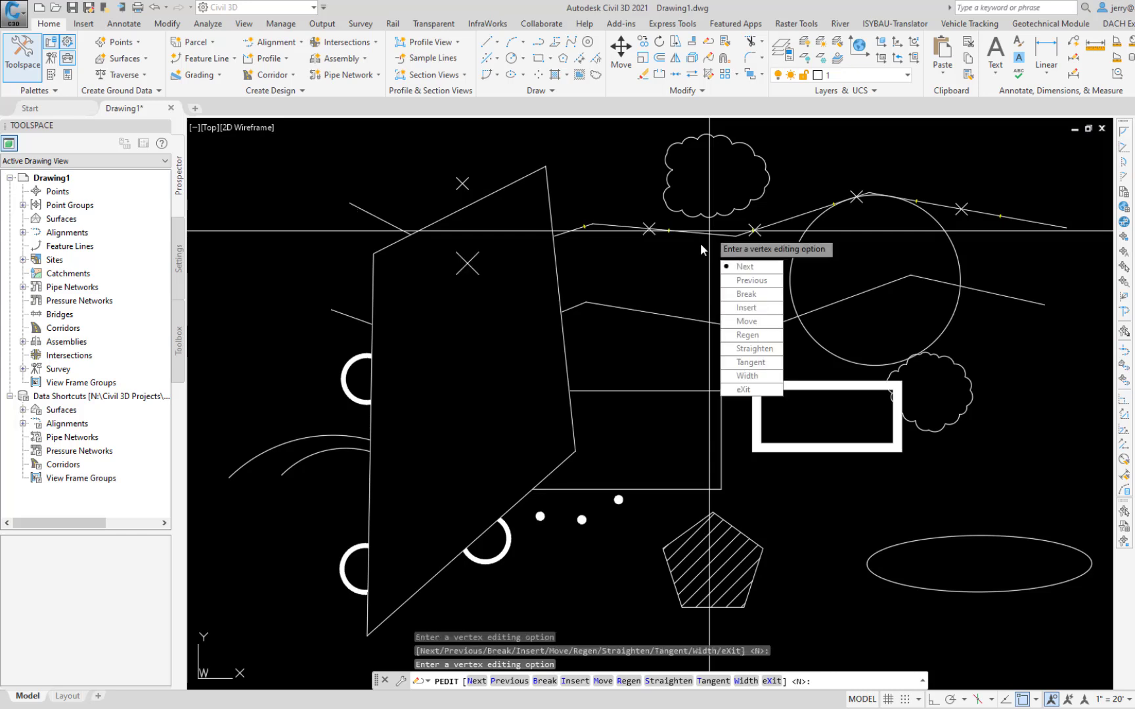
key("Return")
key("Return")
key("Return")
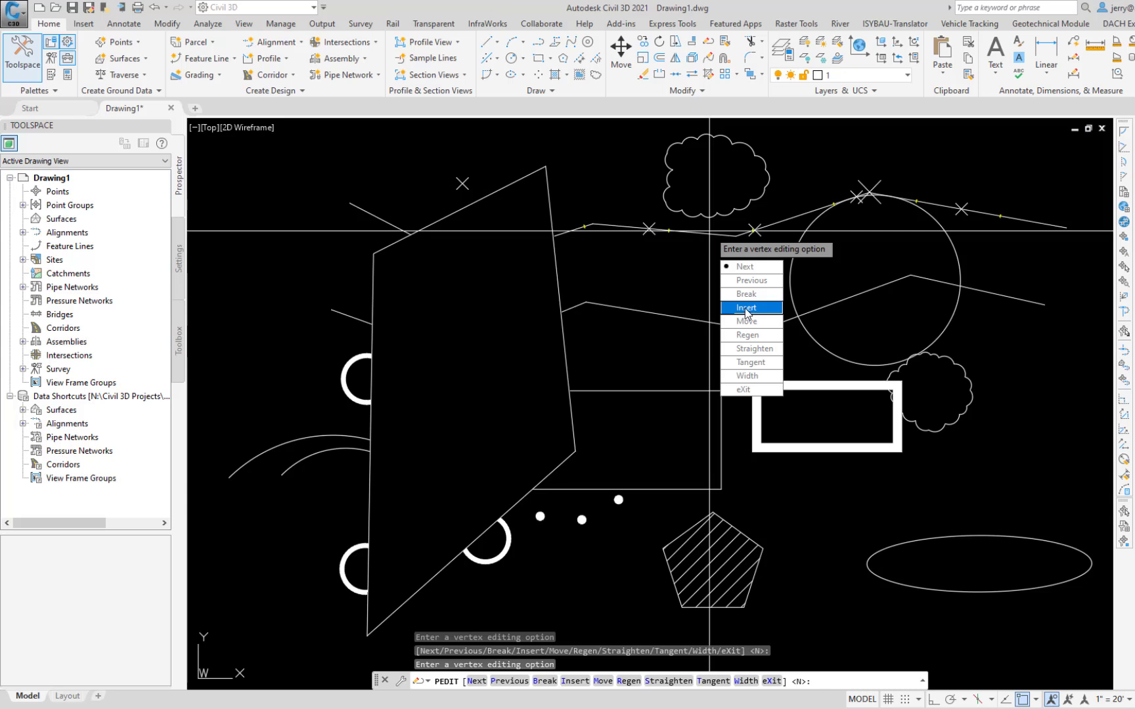
left_click(745, 308)
left_click(969, 188)
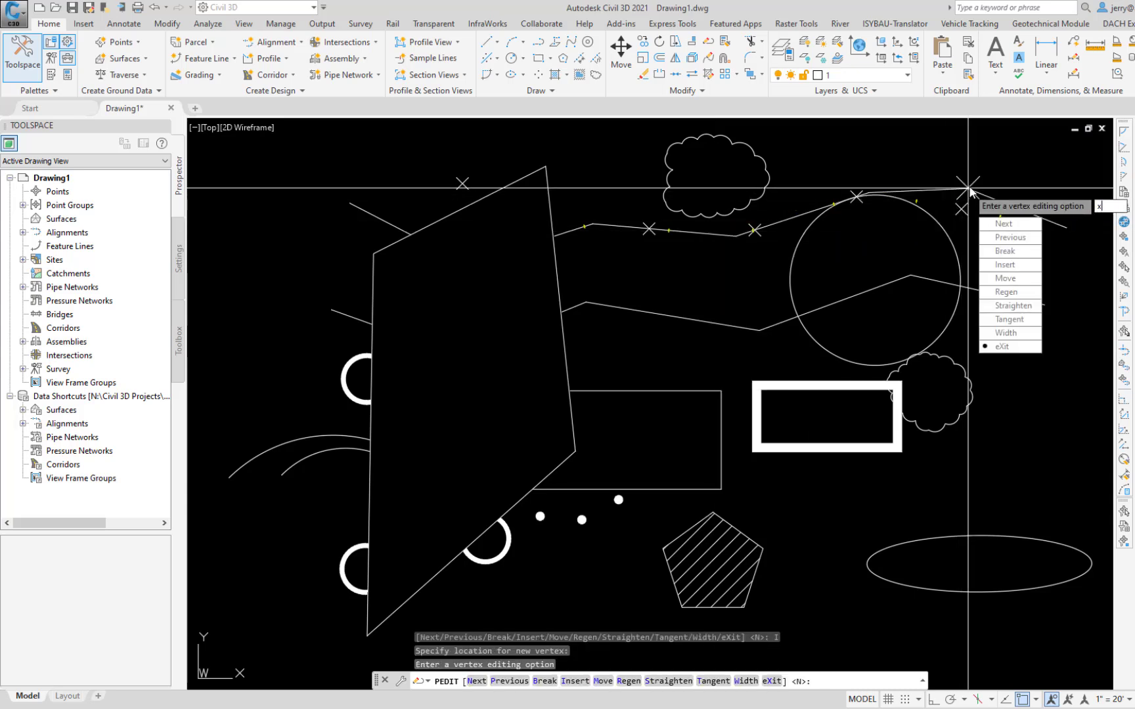
key("Escape")
key("ctrl+z")
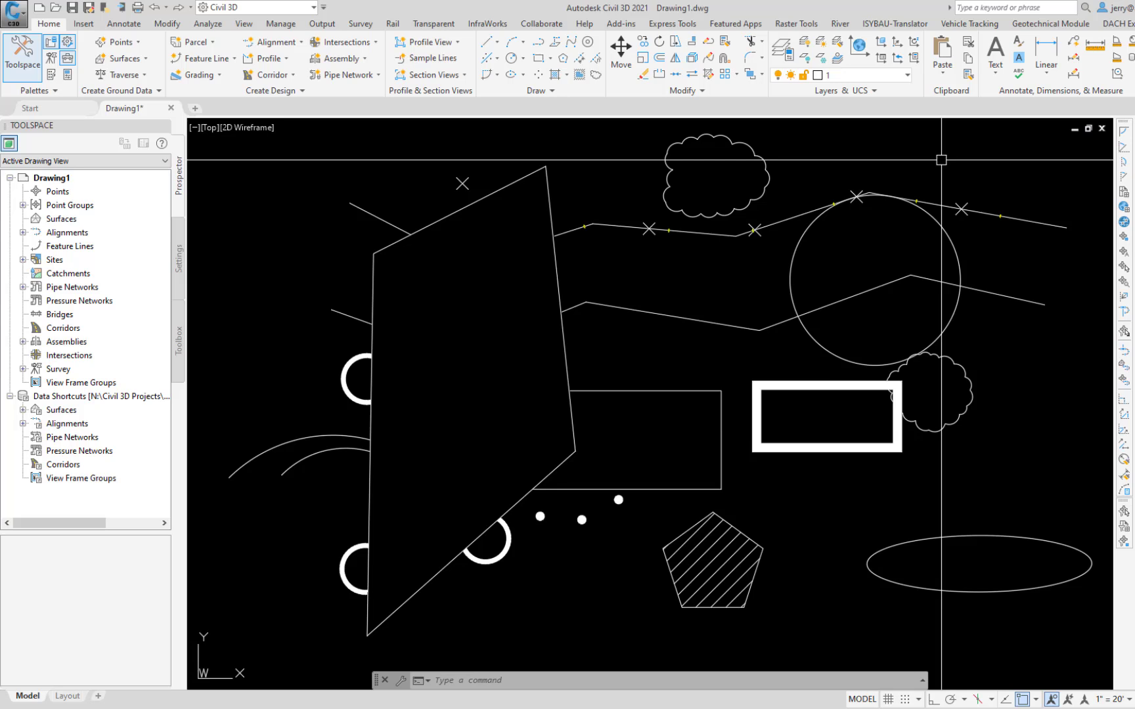
Step: Explode the upper revision cloud, and check one of its pieces by selecting and deselecting it
type("X")
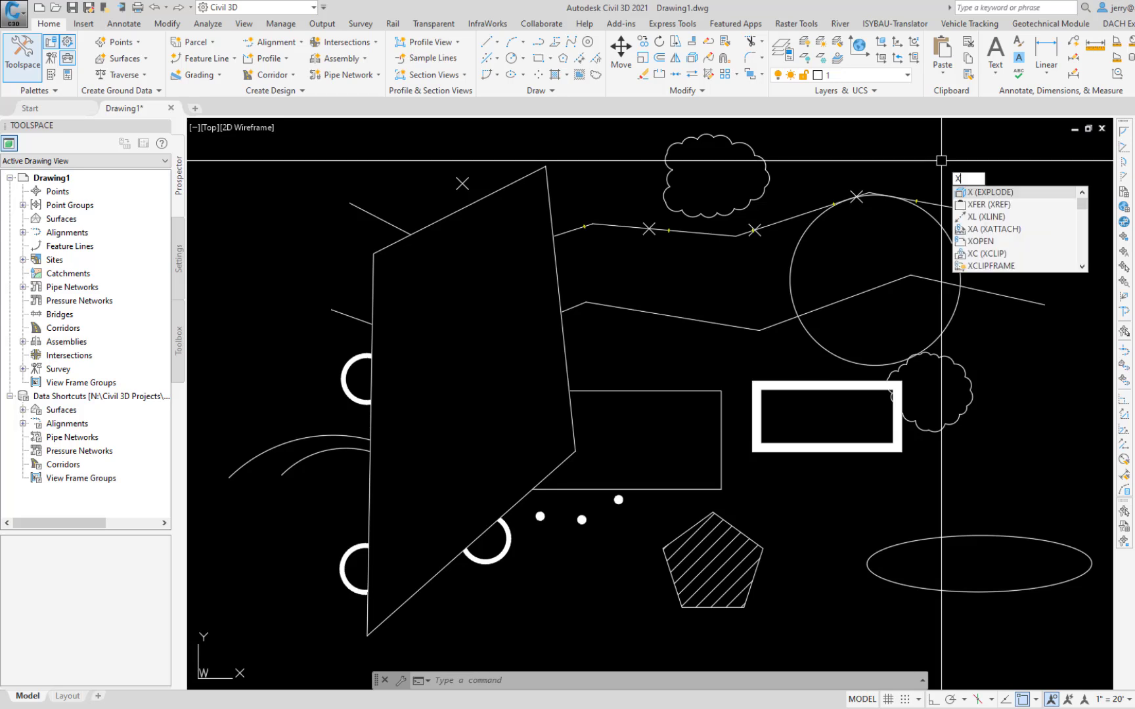
key("BackSpace")
type("e")
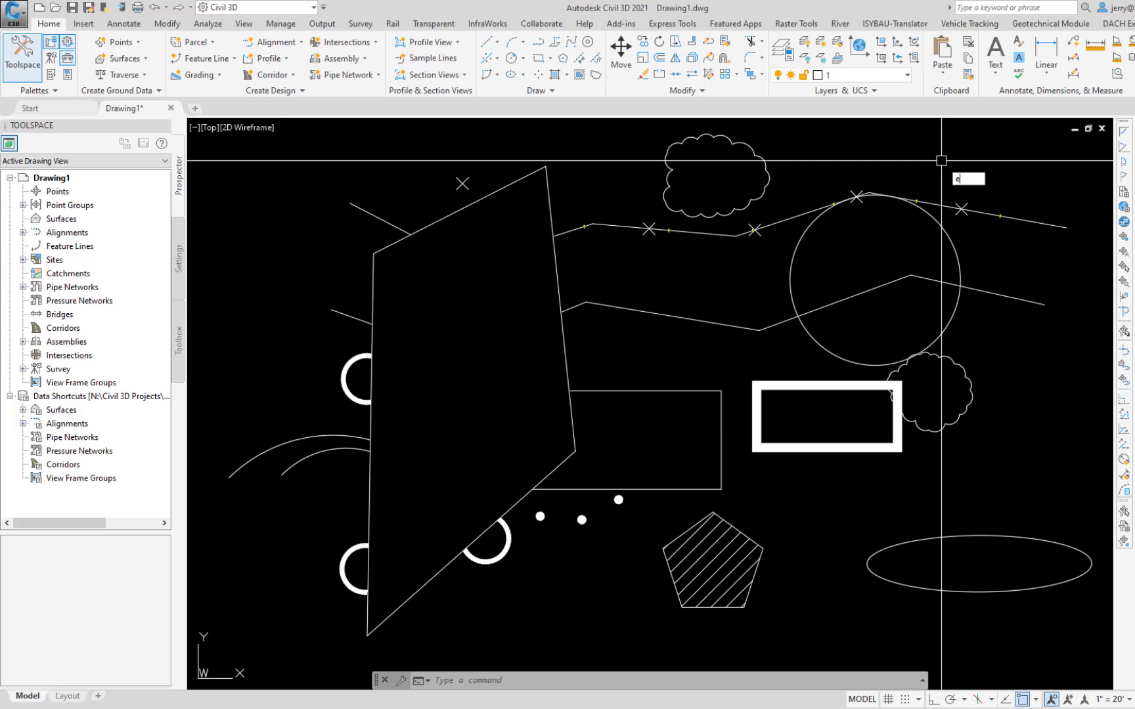
type("xpl")
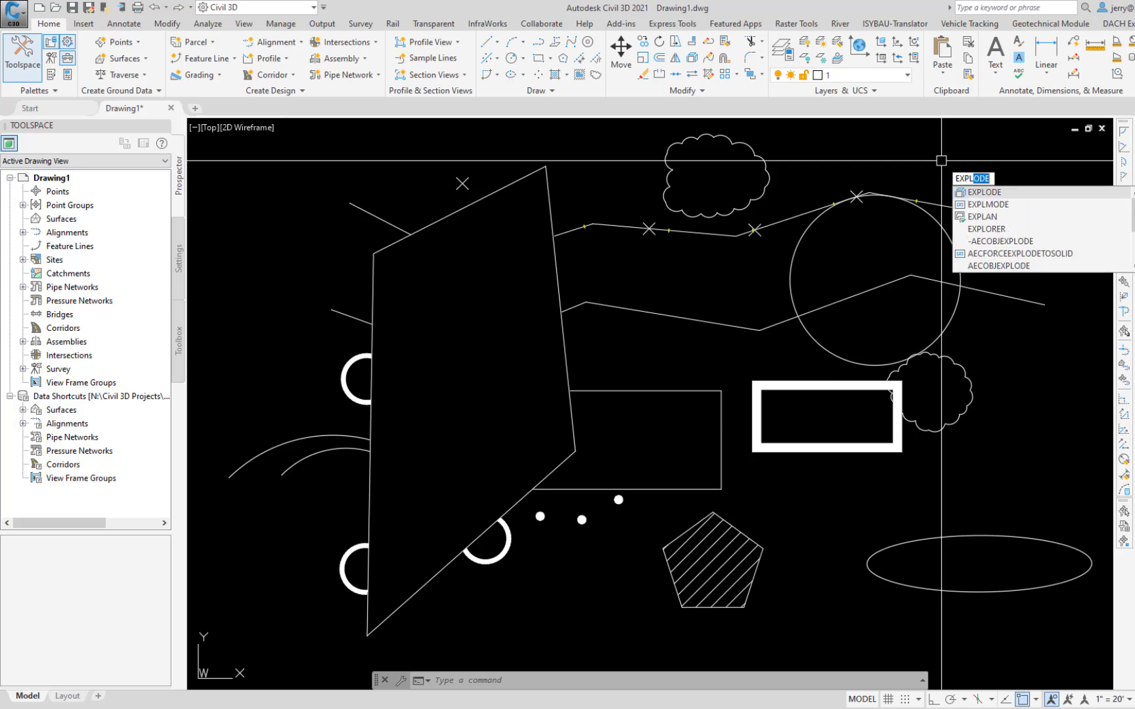
left_click(984, 192)
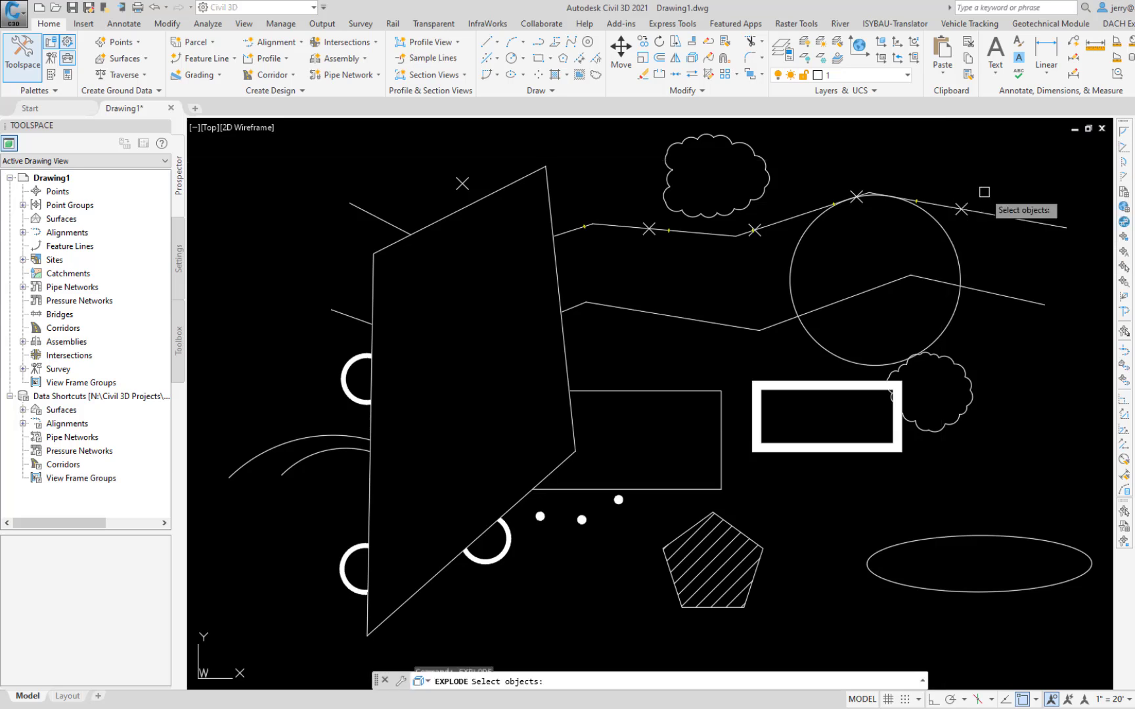
left_click(761, 161)
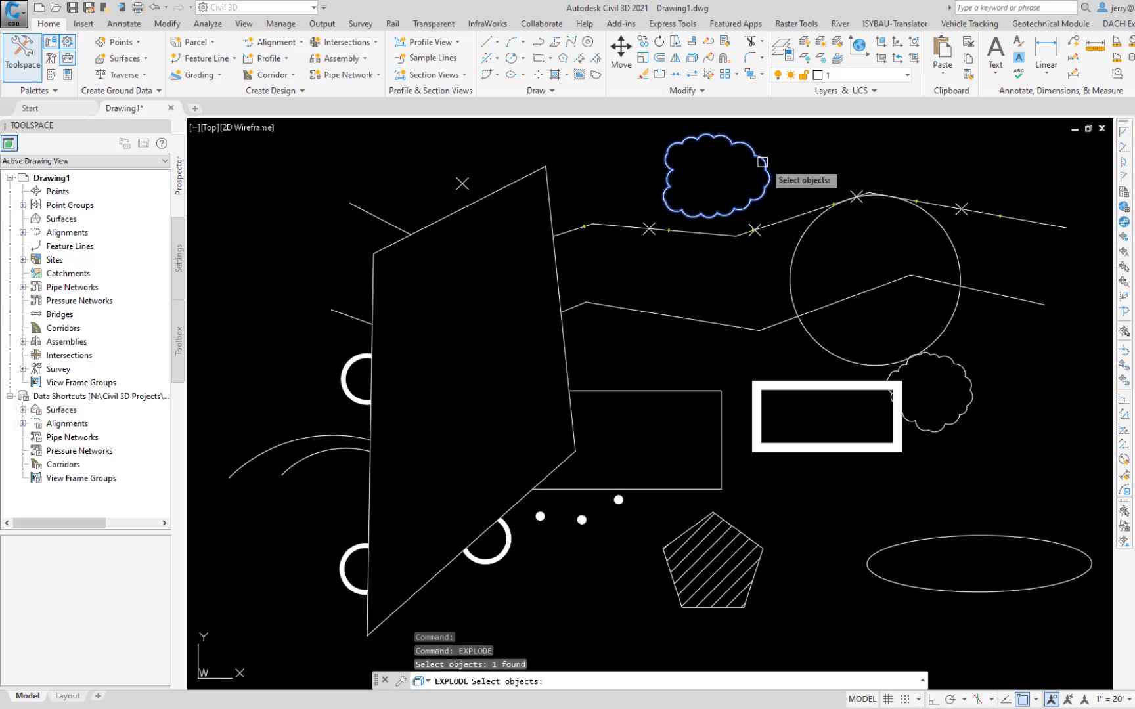
key("Return")
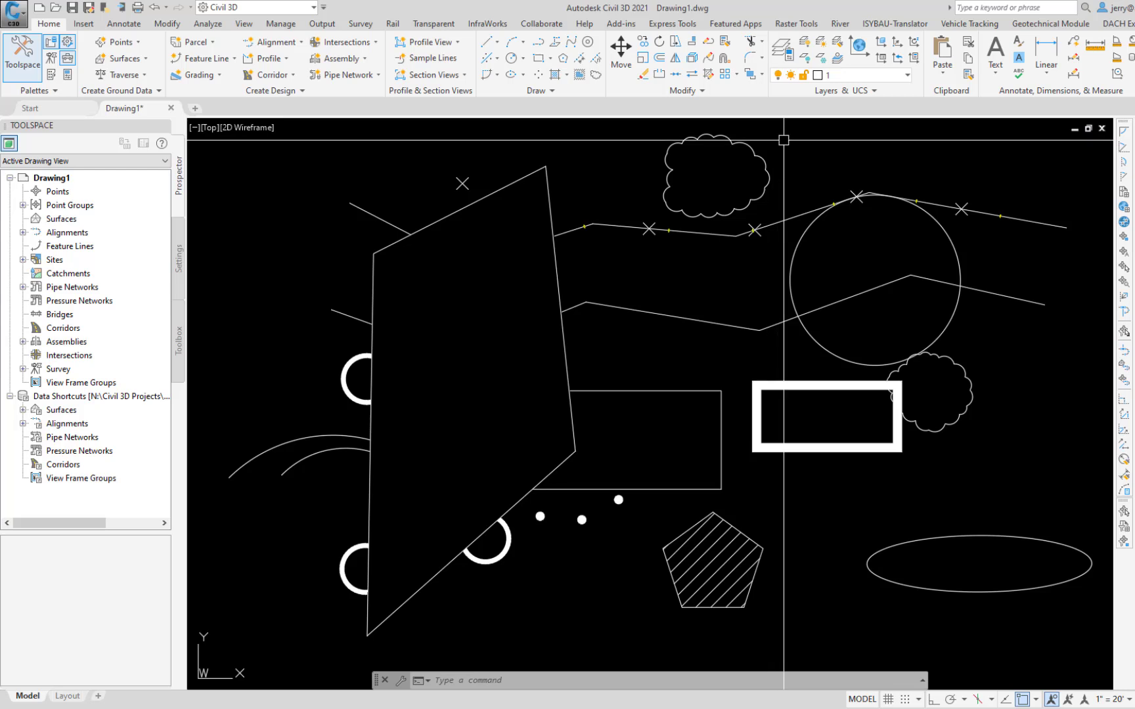
left_click(747, 144)
key("Escape")
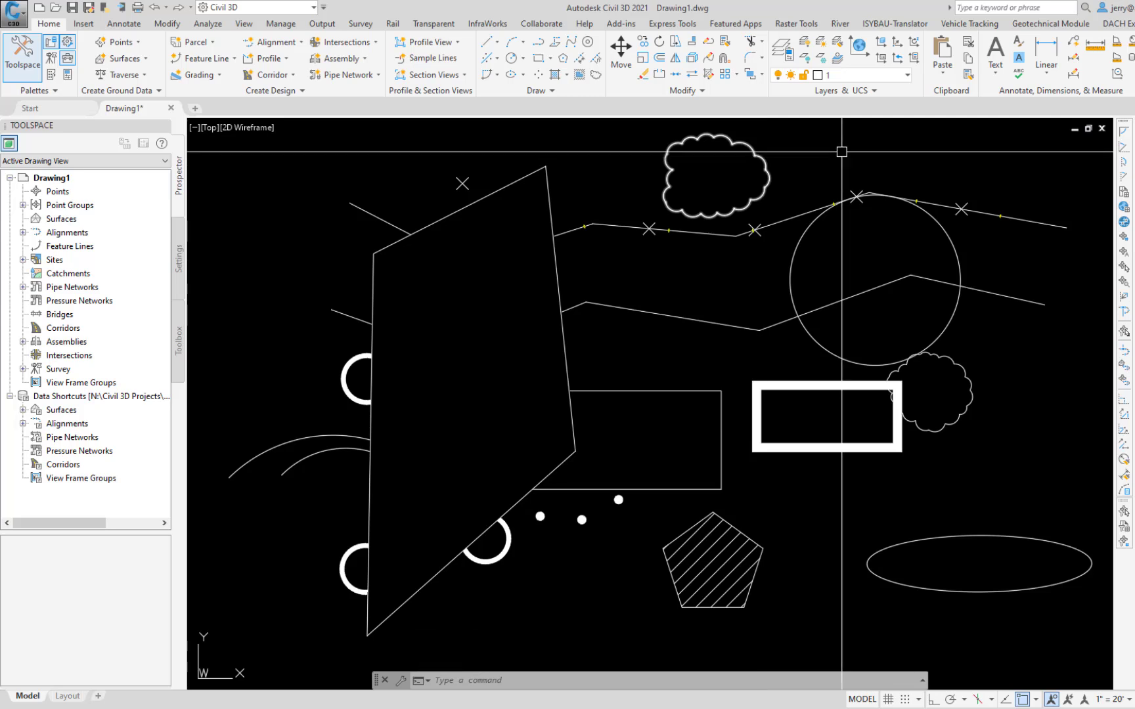
Step: Bring the thin rectangle that overlaps the large quadrilateral to the front with DRAWORDER
type("dr")
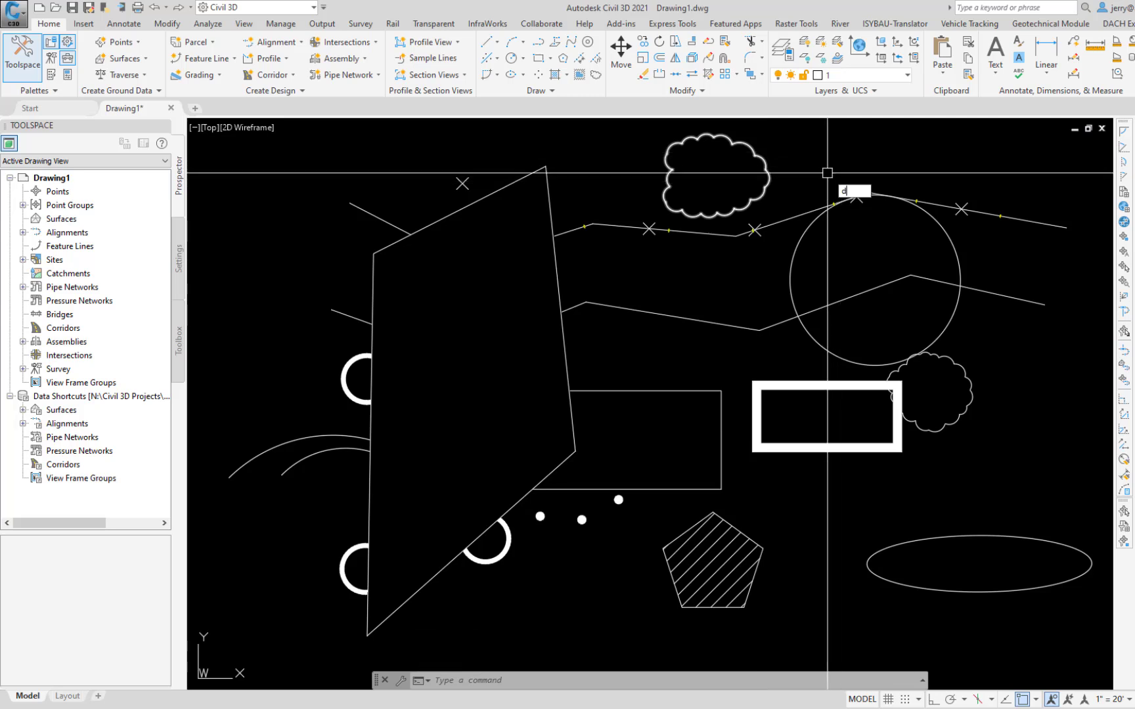
key("Return")
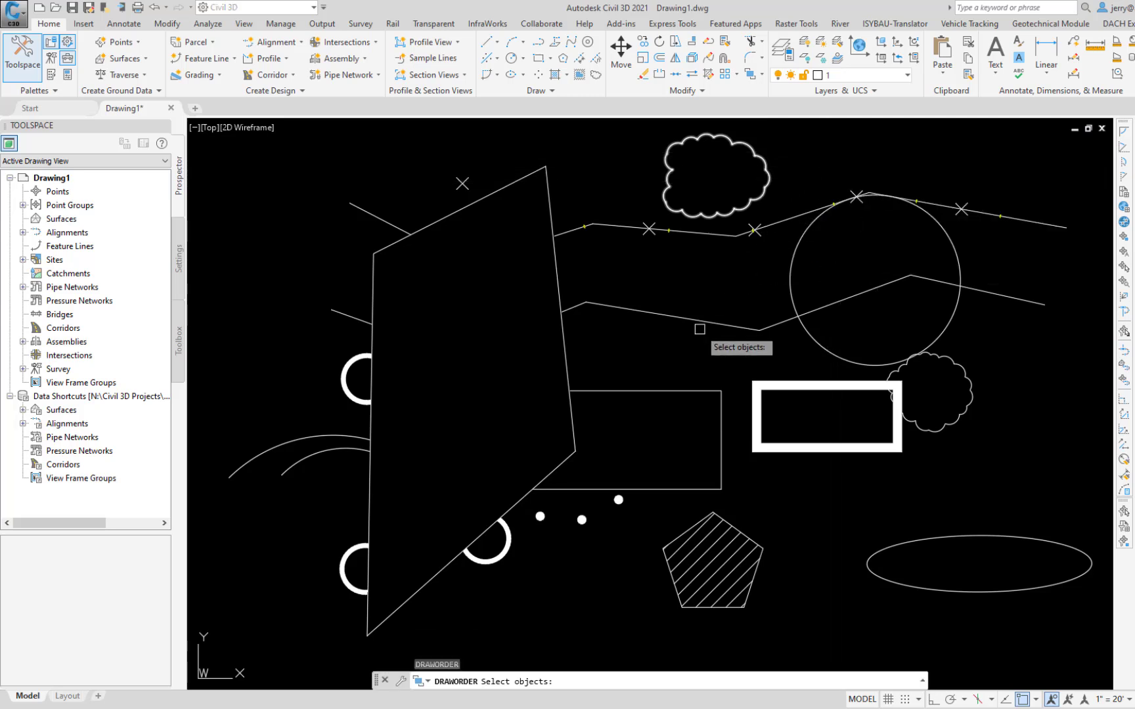
left_click(651, 392)
key("Return")
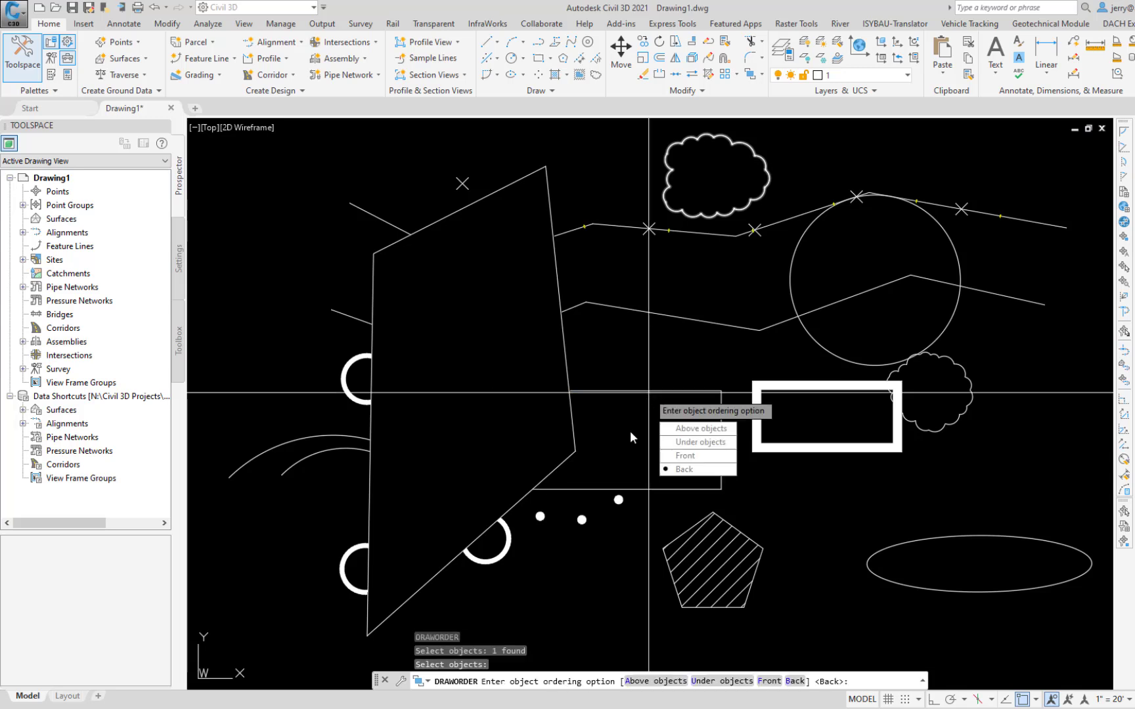
left_click(684, 455)
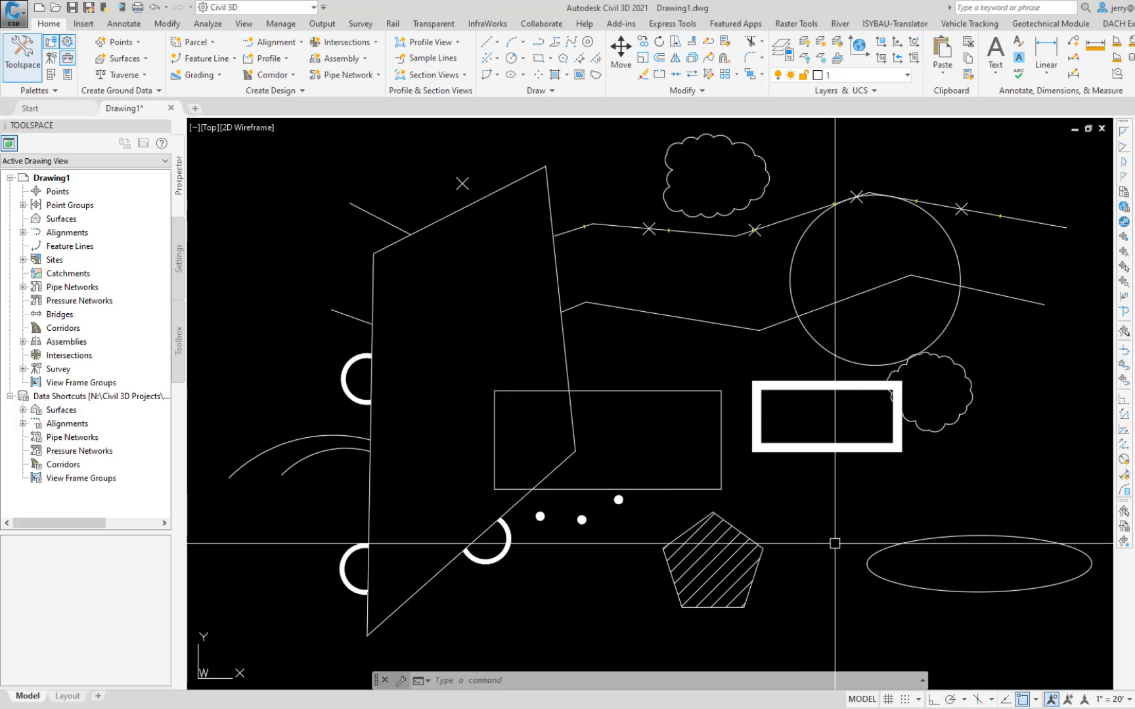
Step: Match the thick rectangle's properties onto the hatched pentagon, the upper polyline and the lower revision cloud, and undo the match
type("ma")
key("Return")
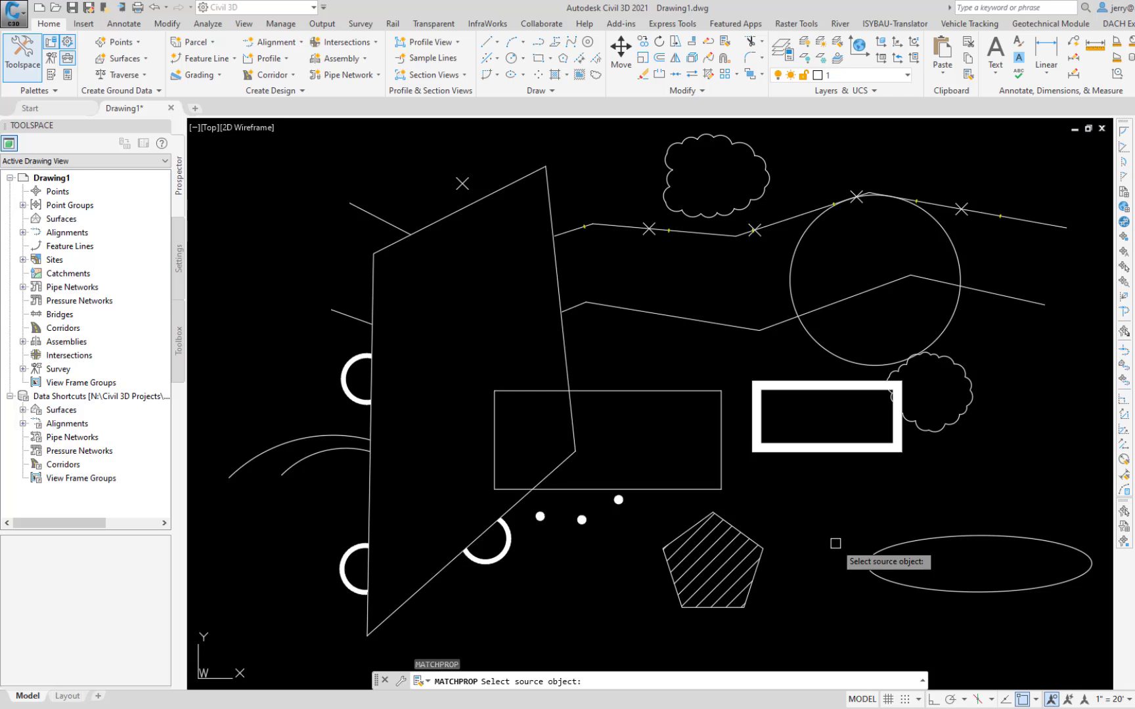
left_click(834, 449)
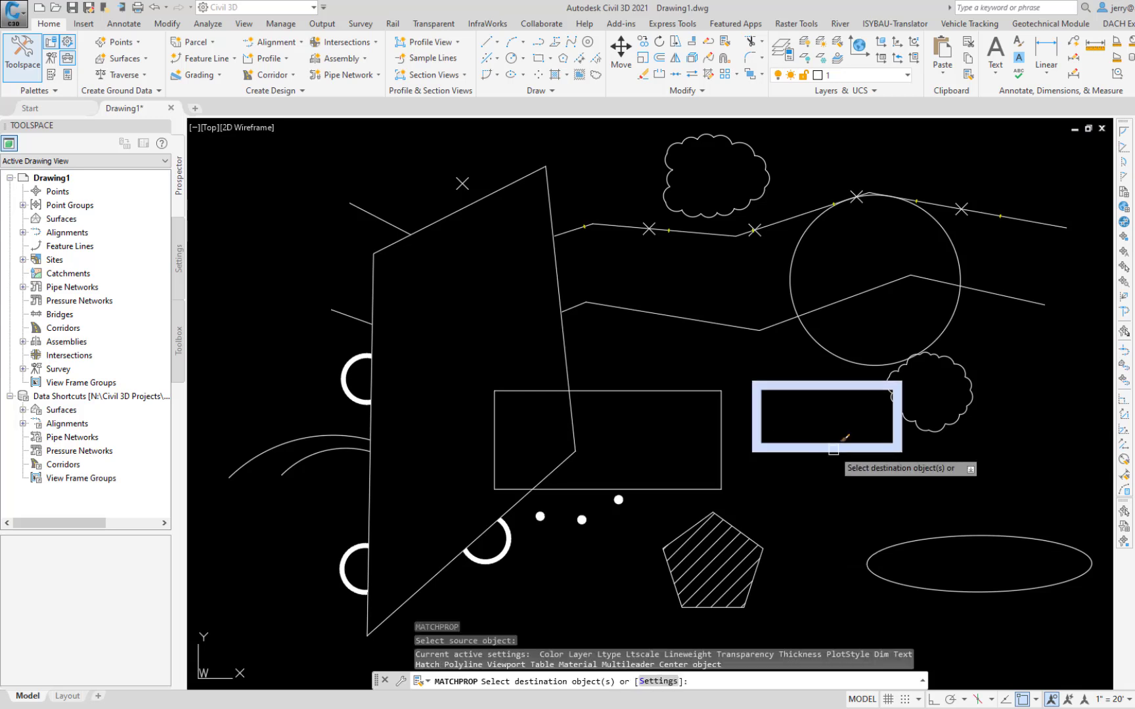
left_click(739, 524)
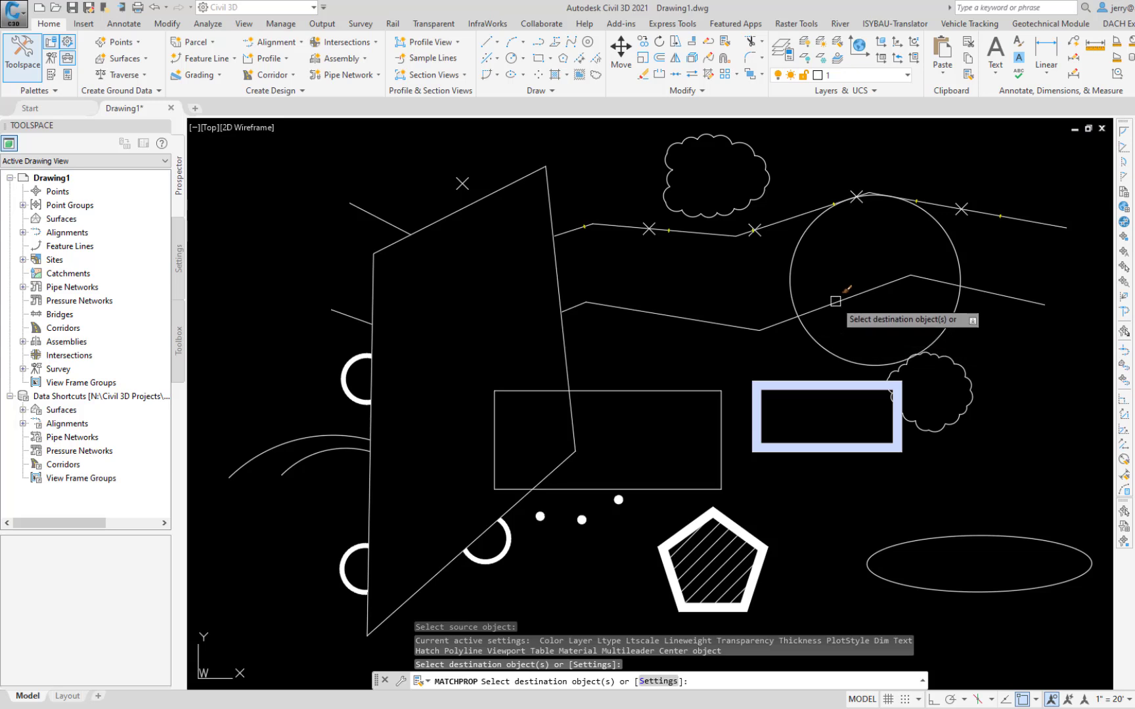
left_click(1011, 221)
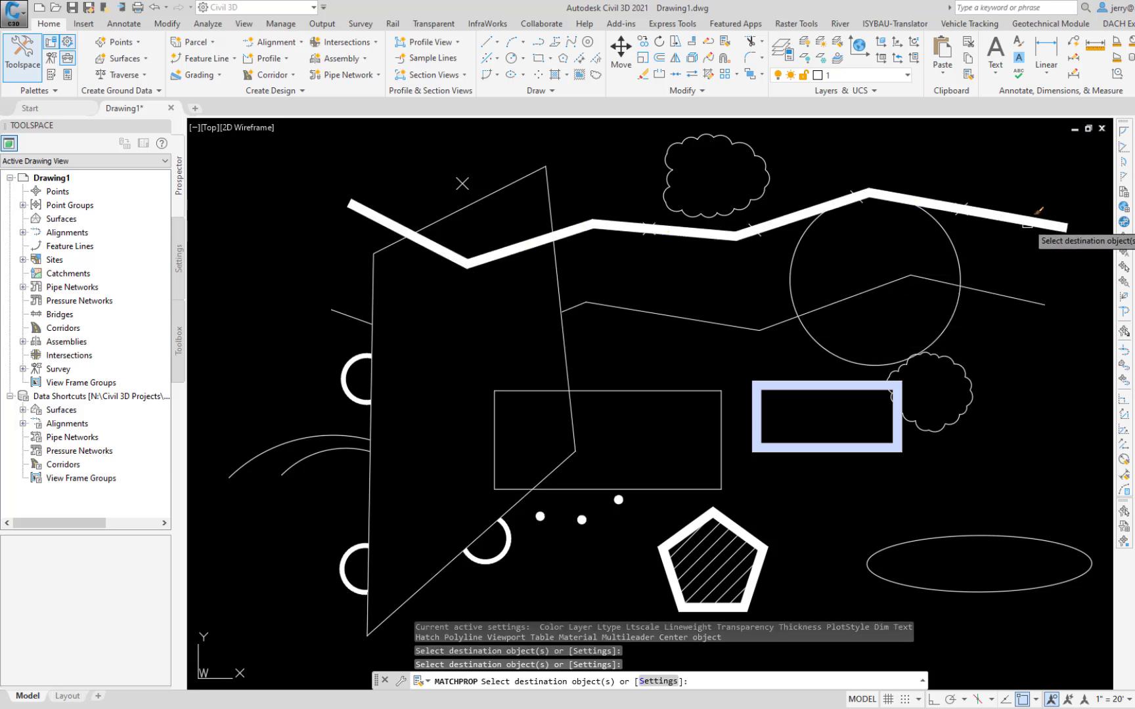
left_click(964, 370)
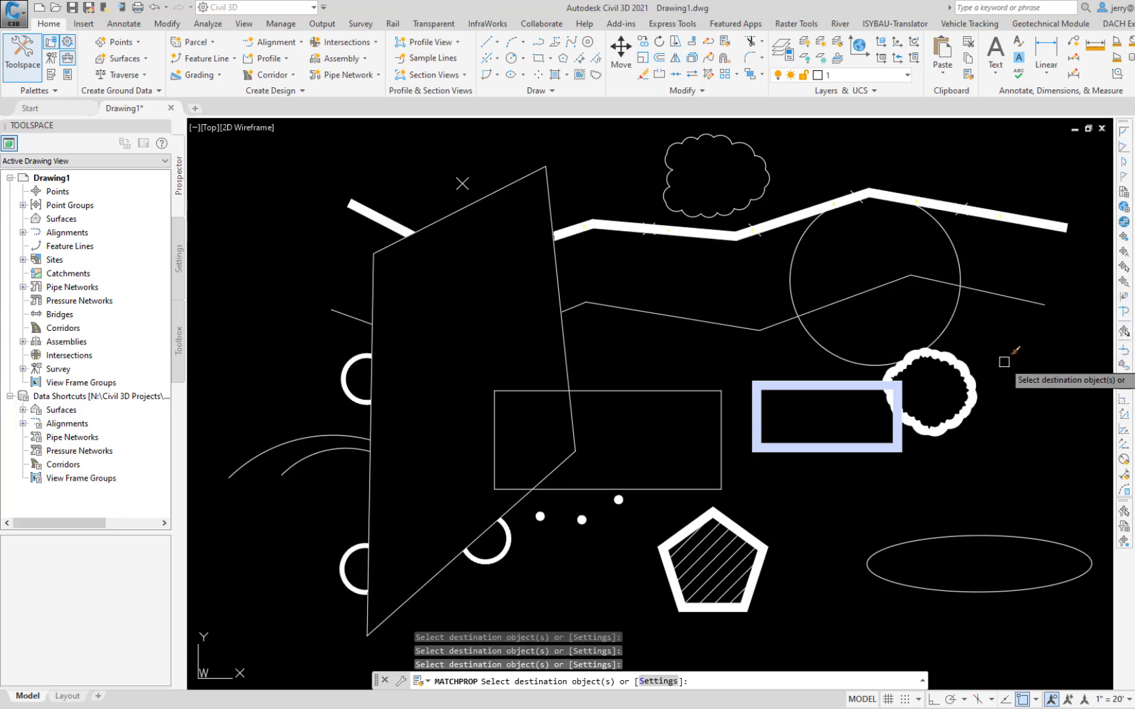
key("Return")
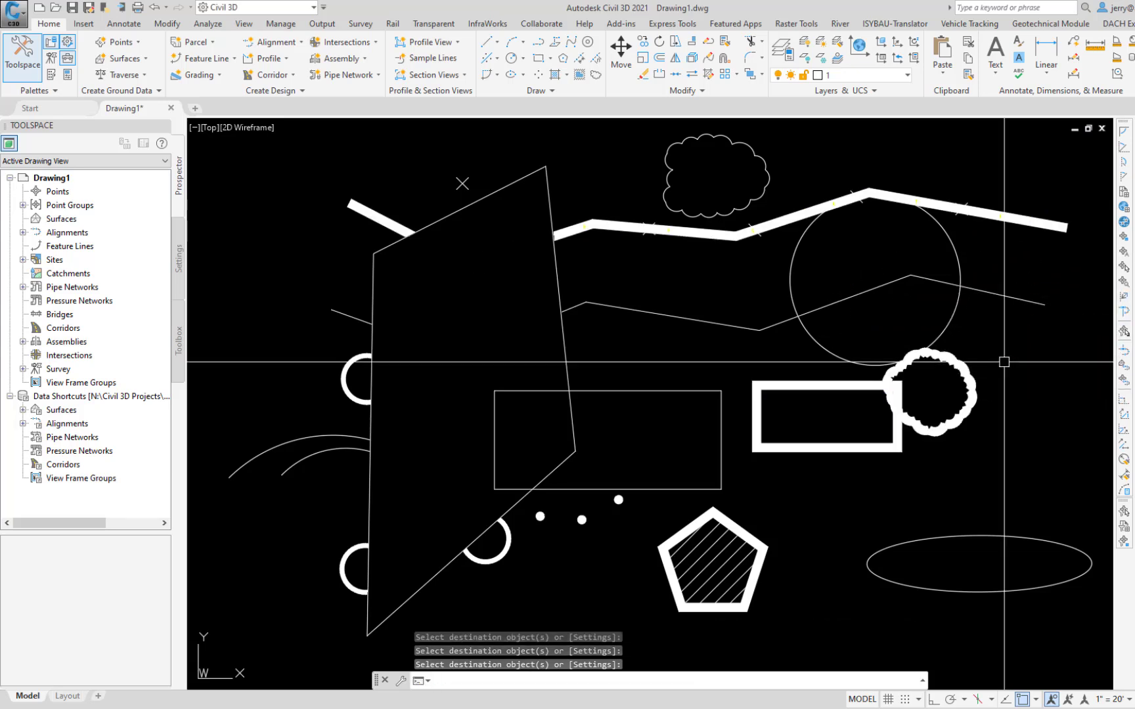
key("ctrl+z")
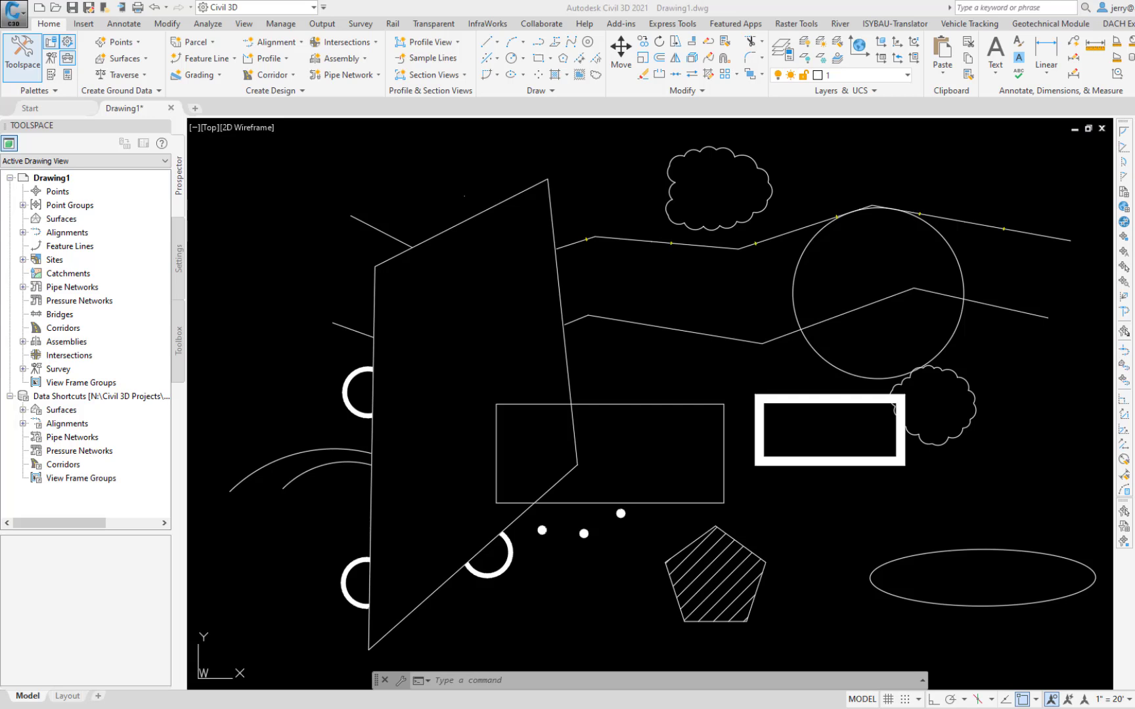
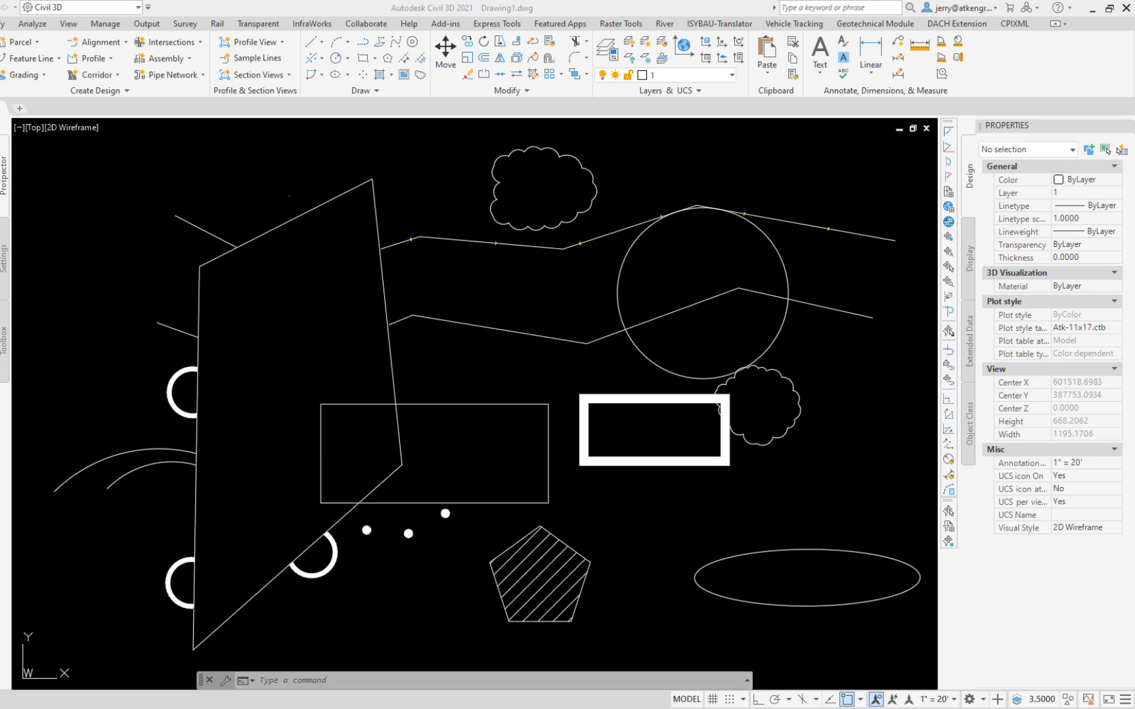
Step: Set the thick rectangle's global width to 5
left_click(621, 462)
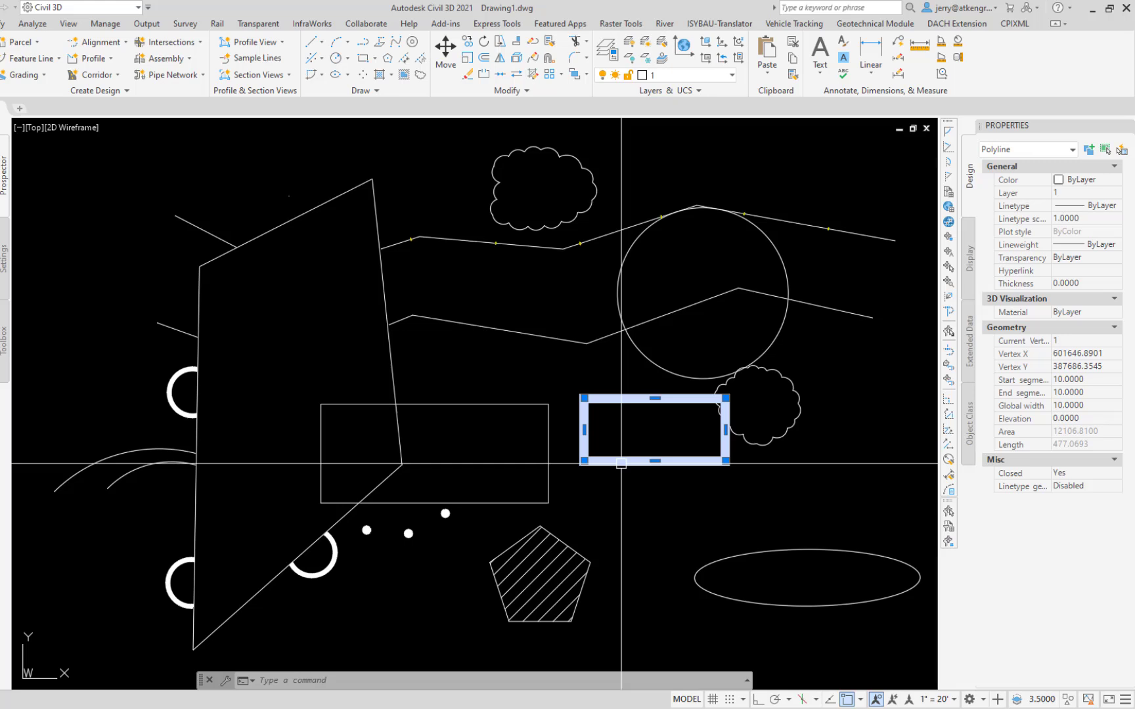
left_click(1091, 405)
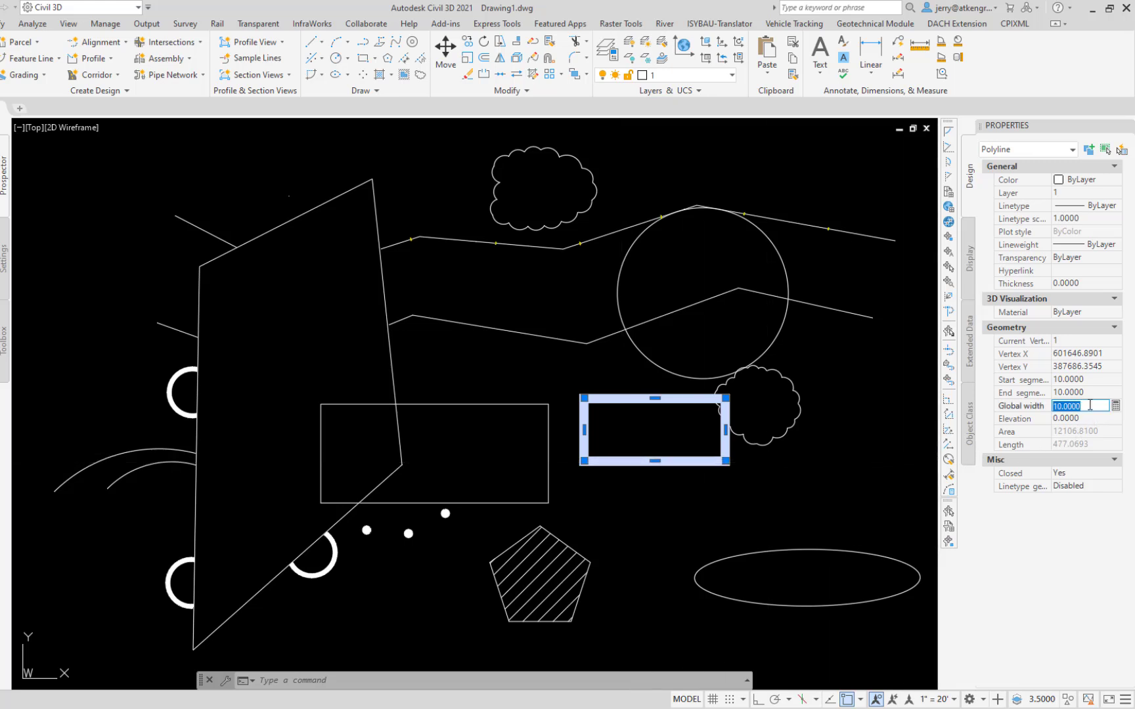
type("5")
key("Return")
key("Escape")
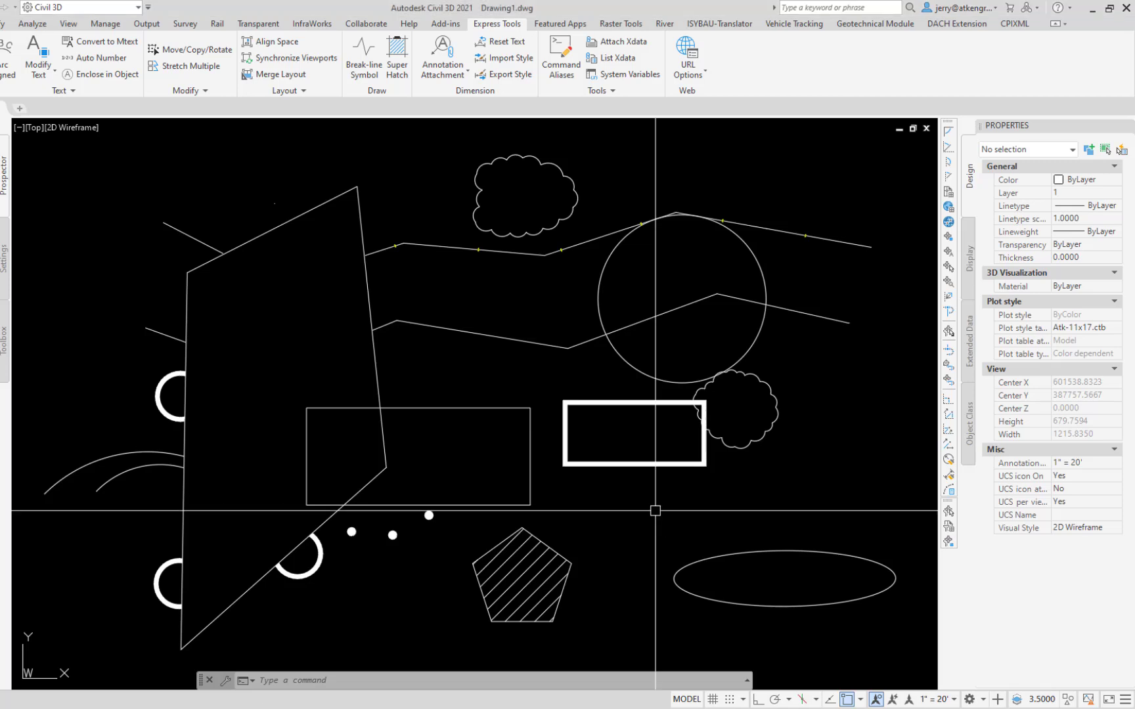
Step: Add single-line text "Line 1" and "Line 2" below the thick rectangle with TEXT, using height 10 and rotation 0
type("te")
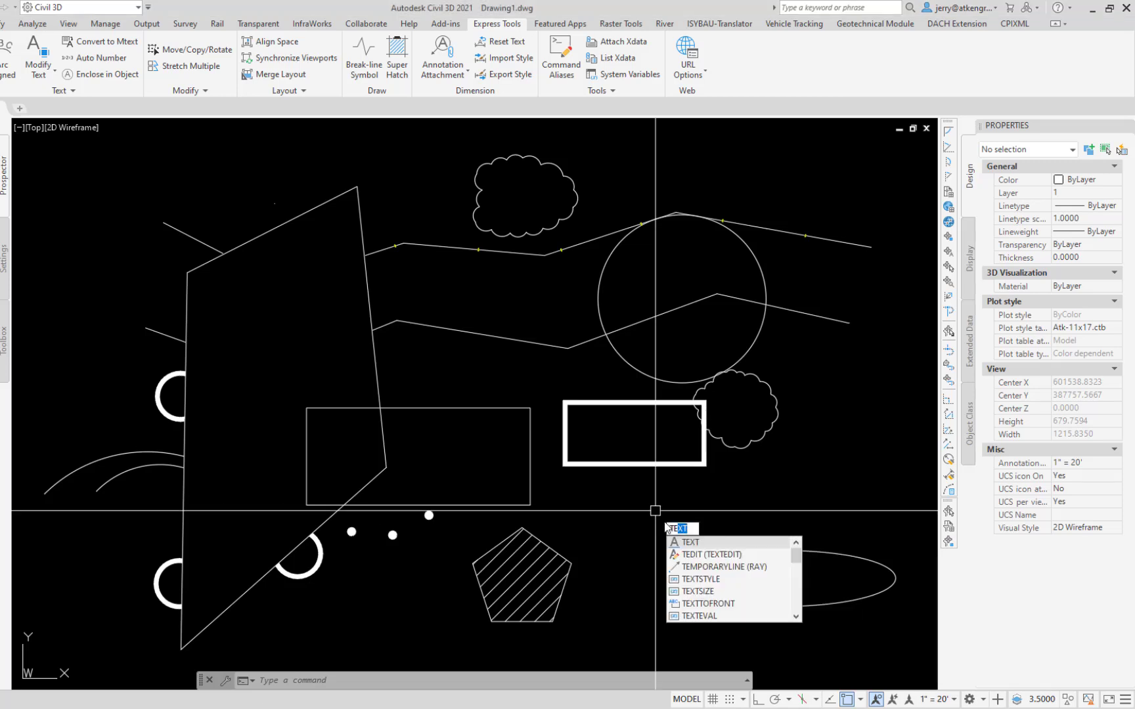
key("Escape")
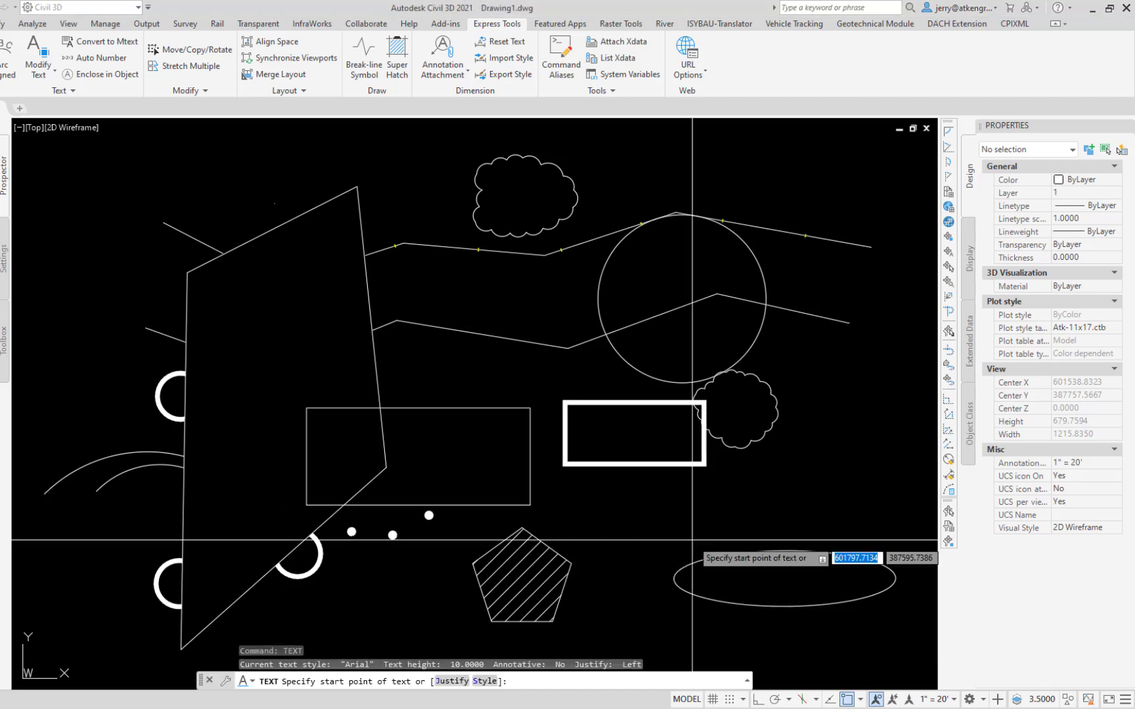
key("Down")
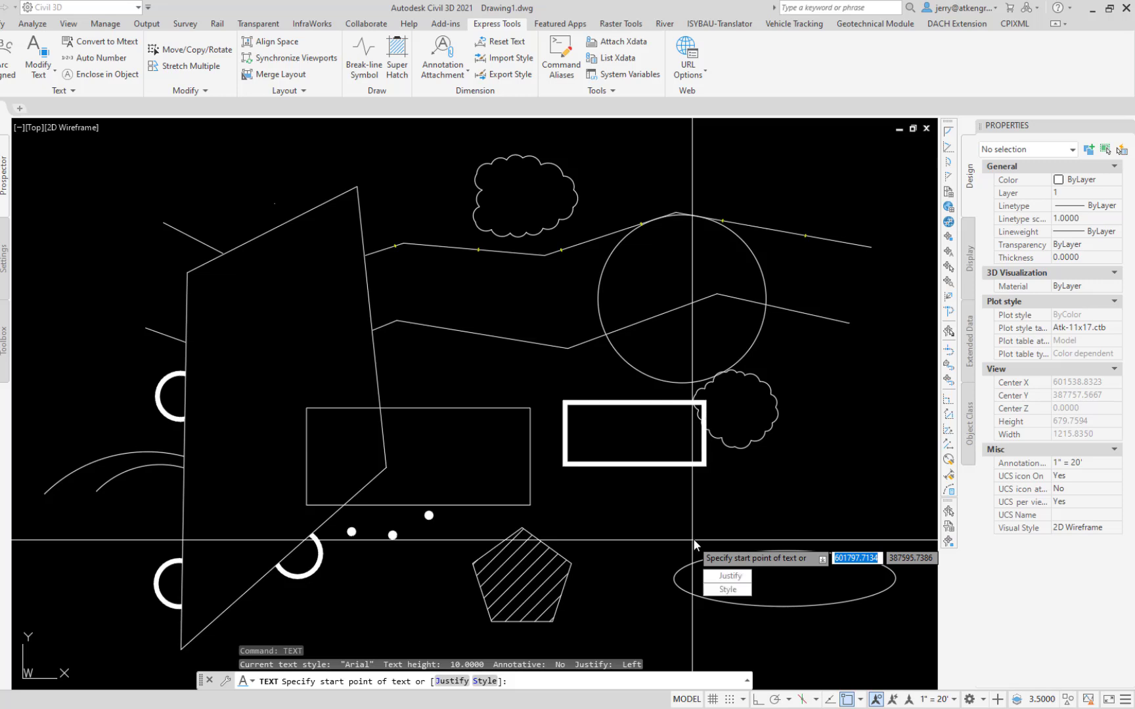
left_click(644, 531)
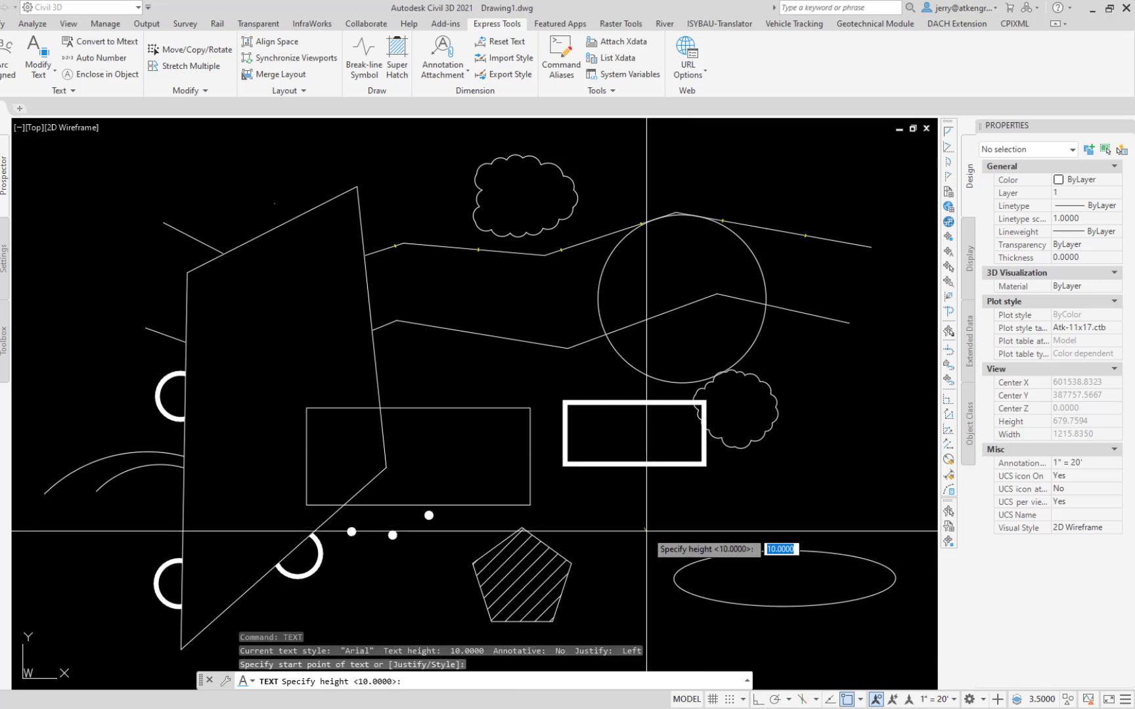
type("10")
key("Return")
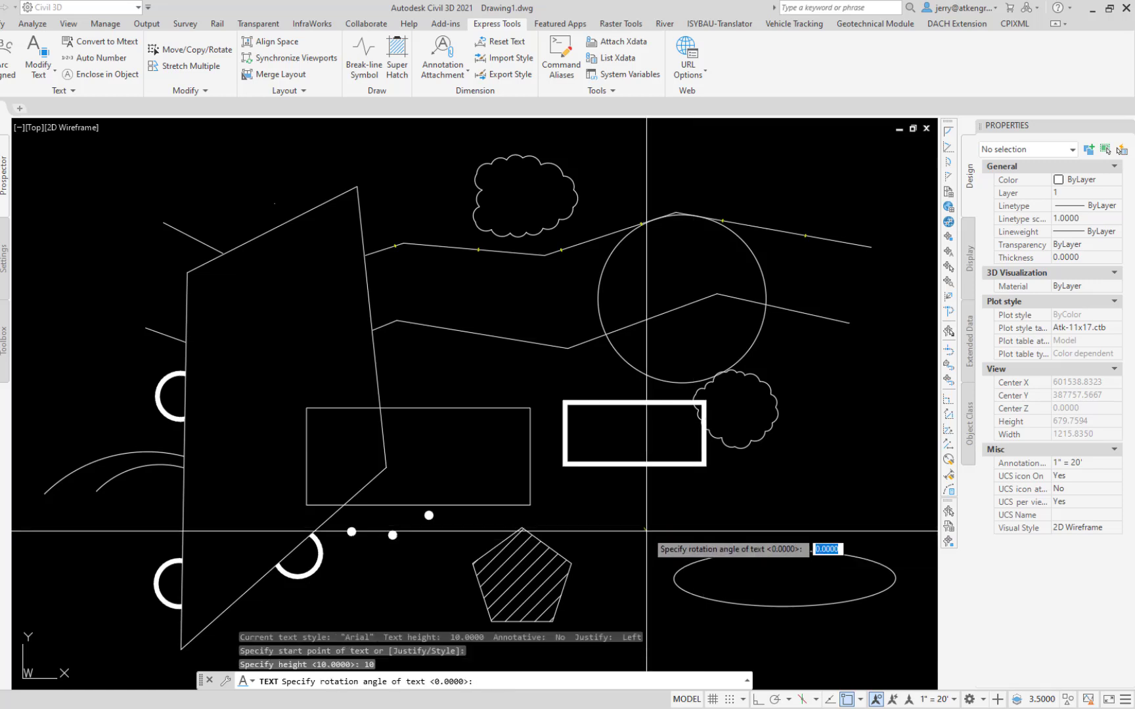
type("0")
key("Return")
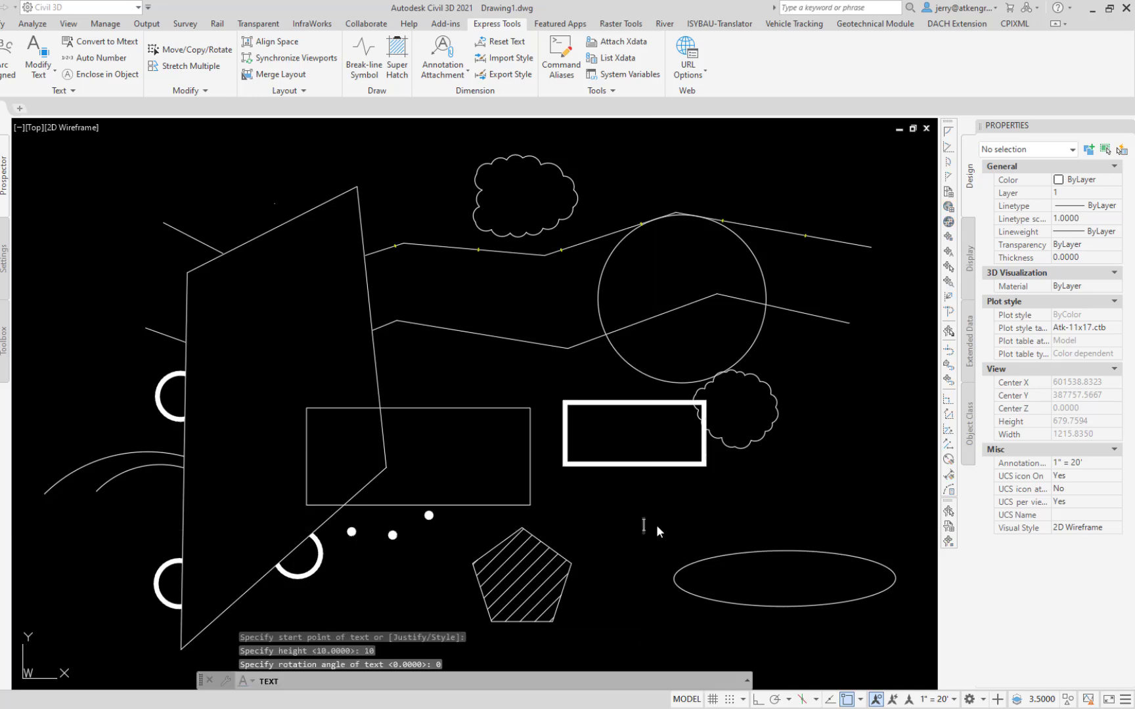
type("Line 1")
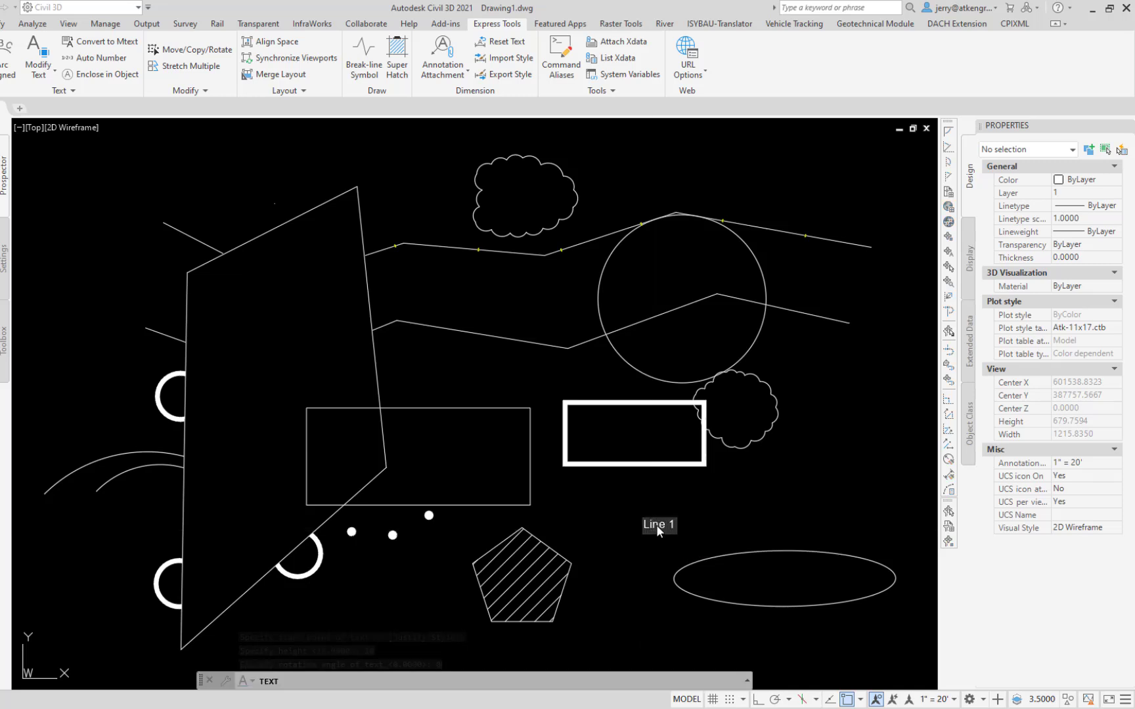
key("Return")
type("Line 2")
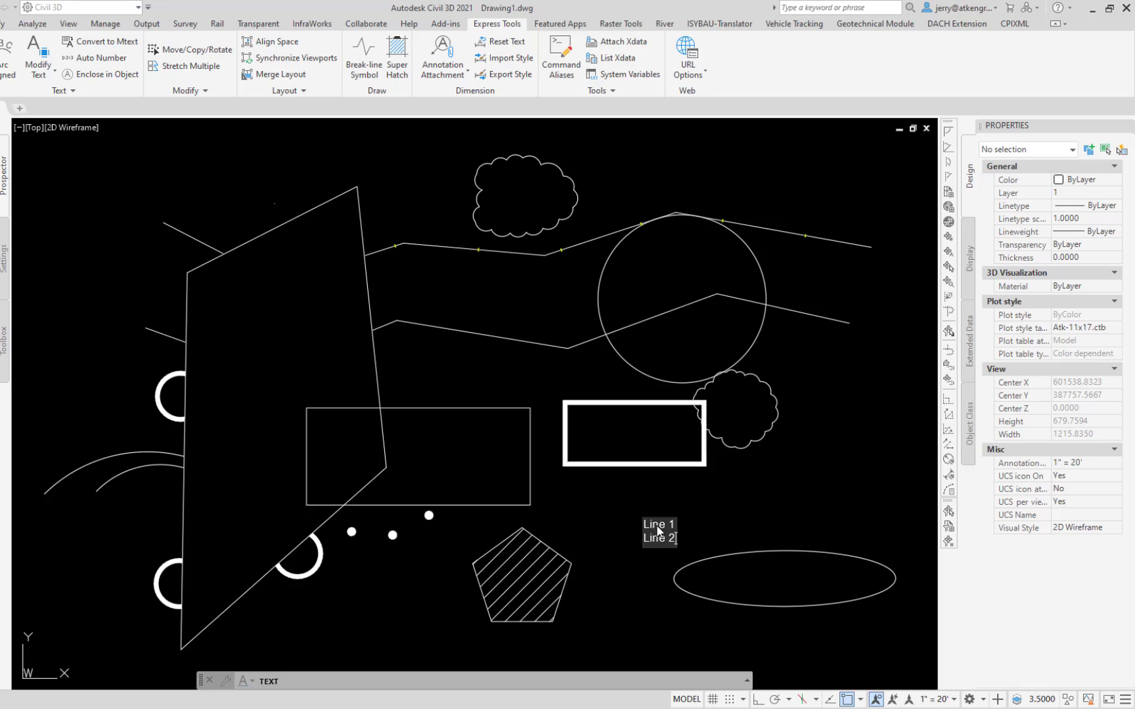
key("Return")
Step: Move the "Line 2" text away from "Line 1", up and to the right, just below the thick rectangle's lower-right corner
key("Return")
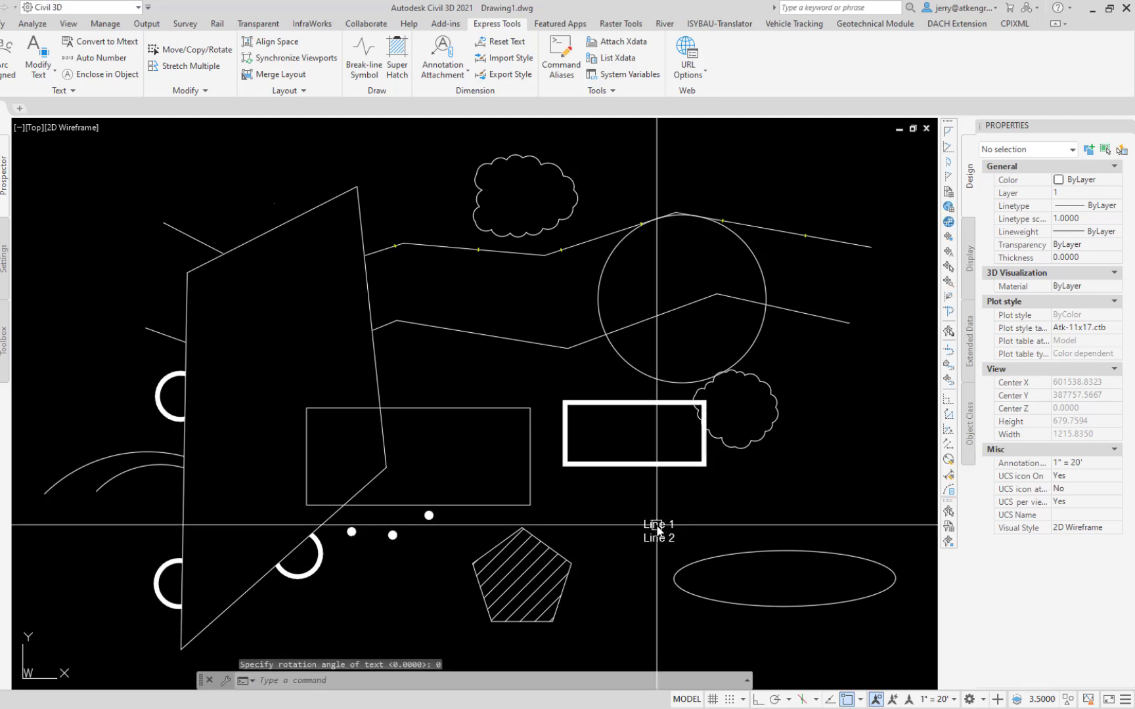
type("m")
key("Return")
left_click(669, 539)
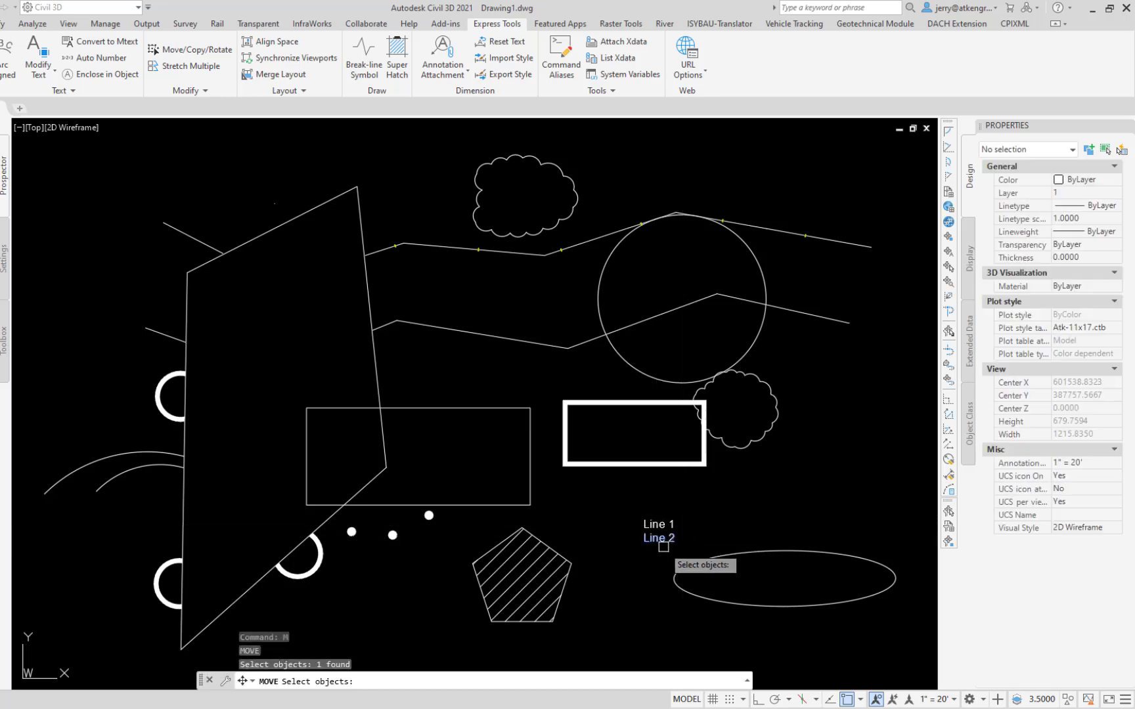
key("Return")
left_click(649, 558)
left_click(723, 509)
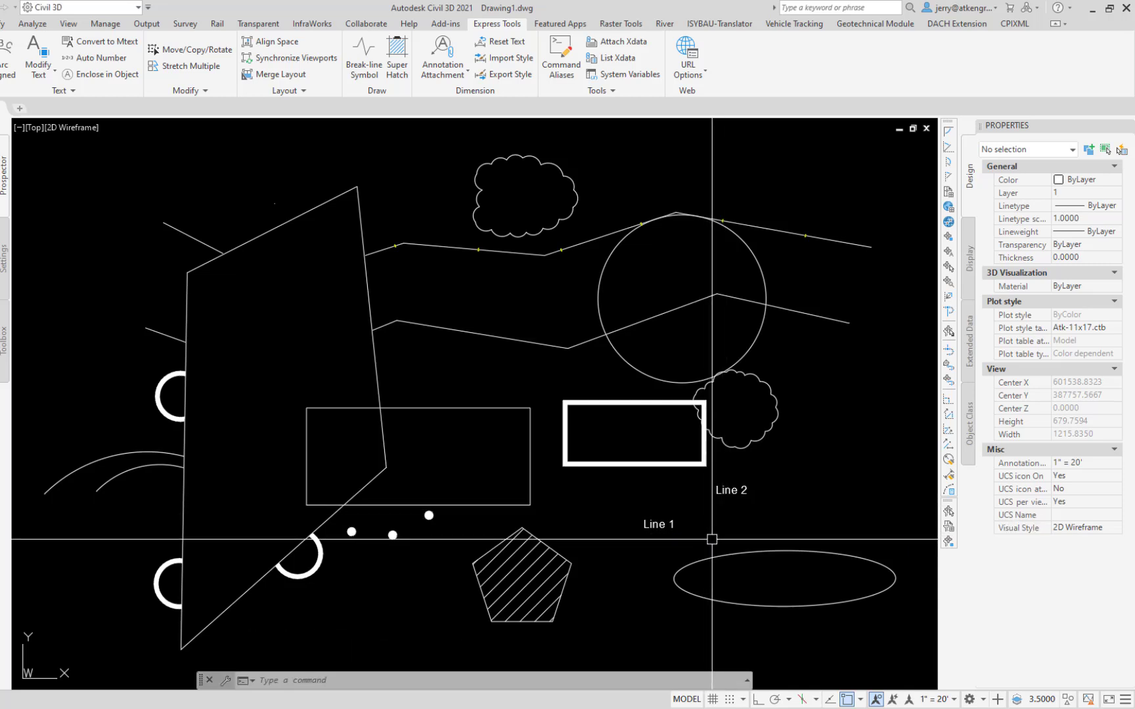
Step: Create a multiline text object with the lines "Line 1" and "Line 2" above the ellipse using MTEXT
type("MT")
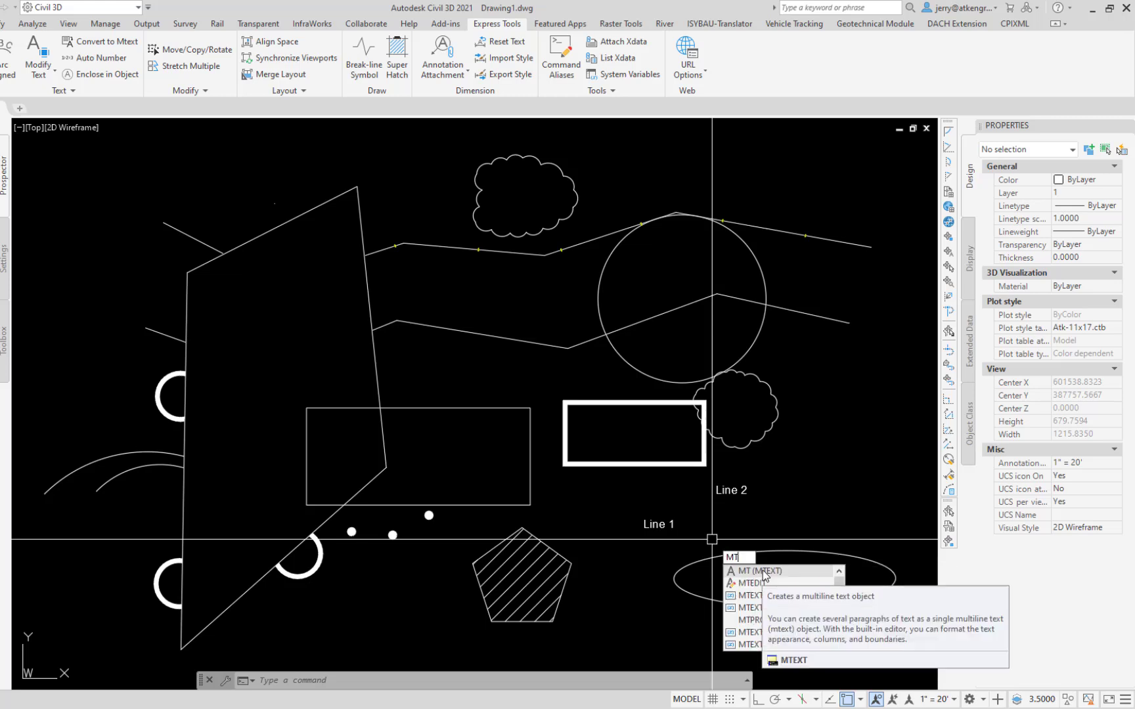
left_click(762, 571)
left_click(755, 534)
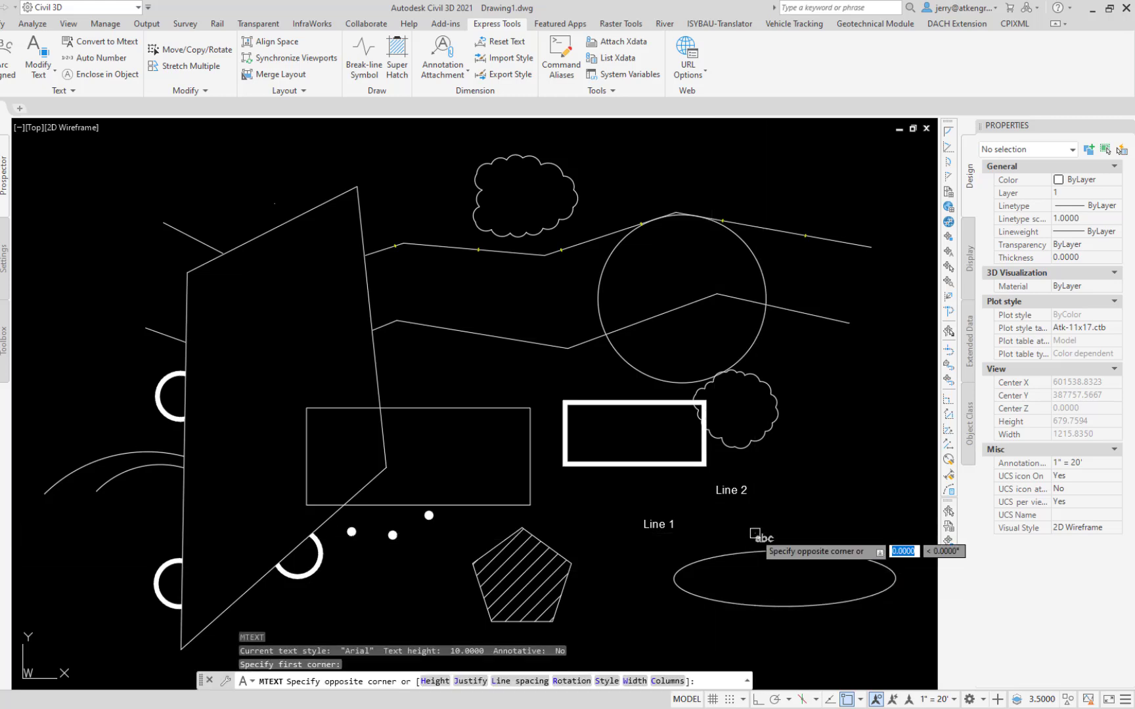
left_click(855, 490)
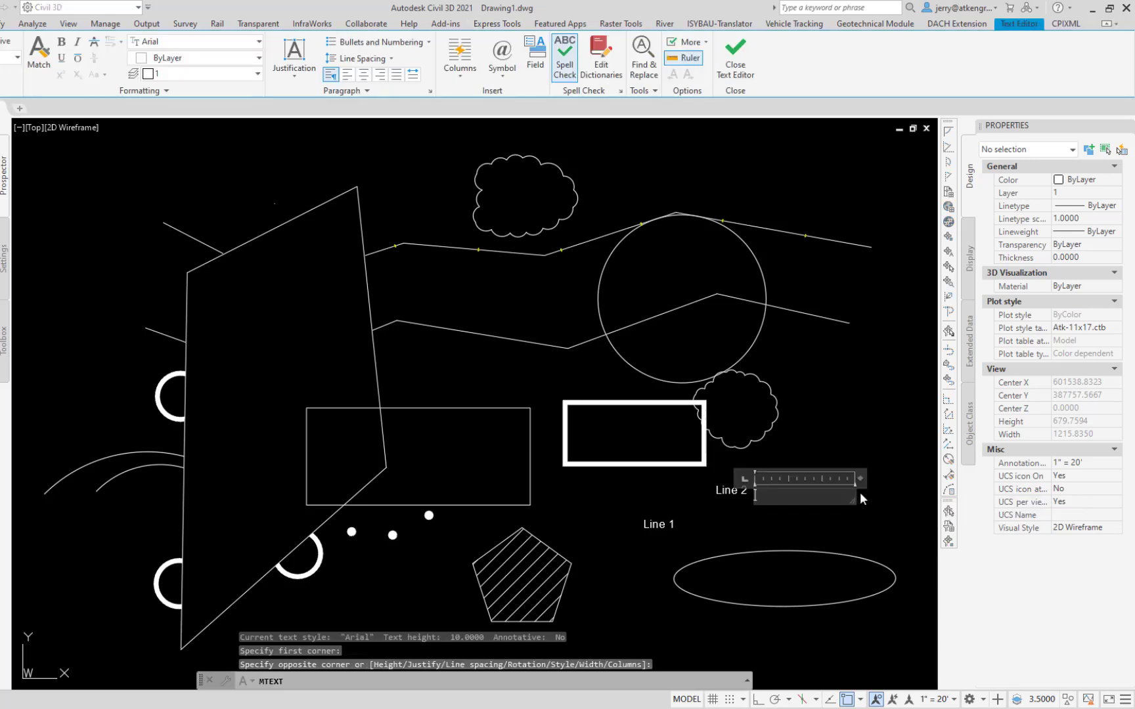
type("Line ")
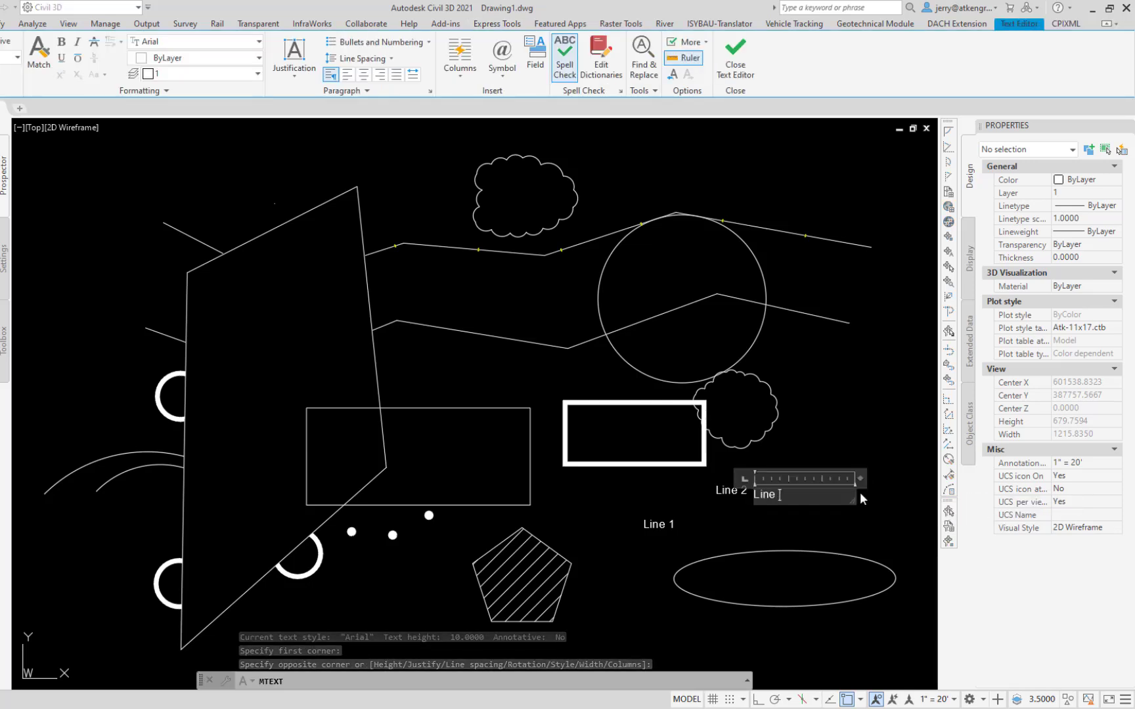
type("1")
key("Return")
type("Li")
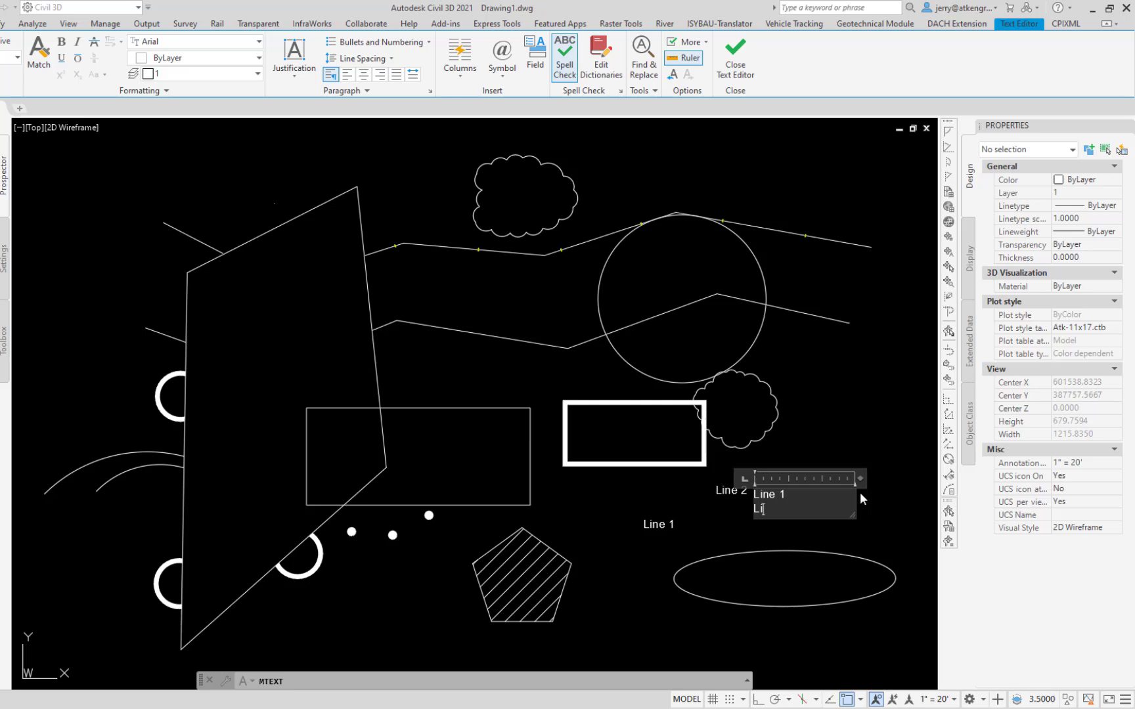
type("ne 2")
key("Return")
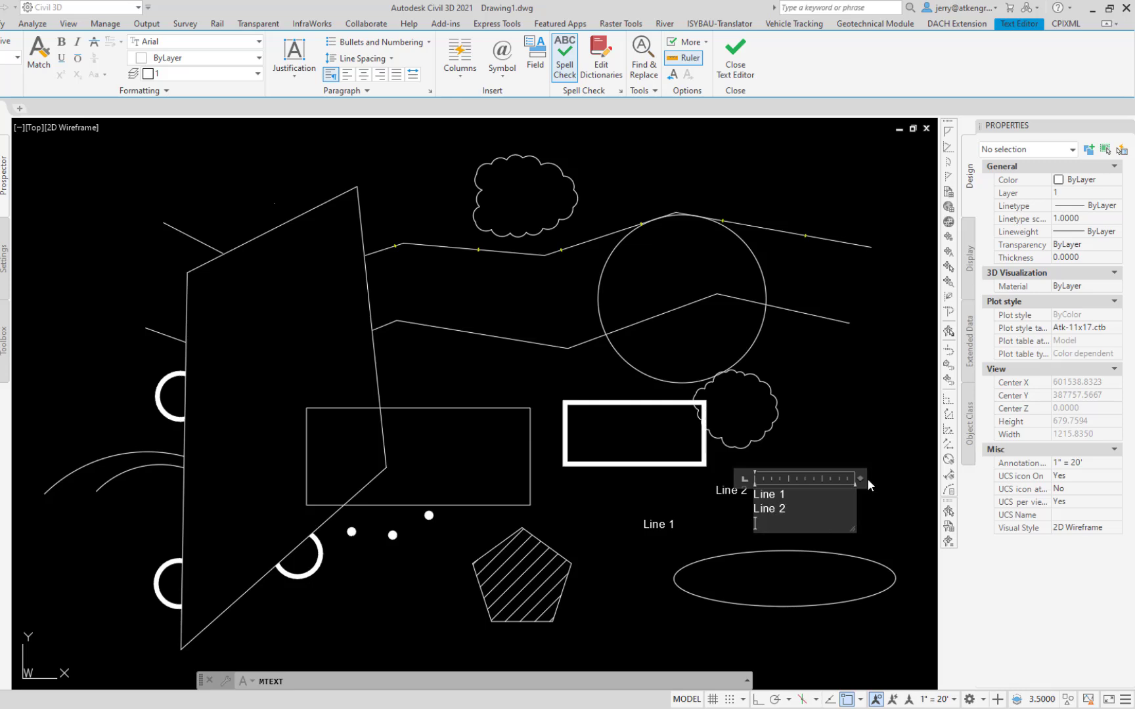
left_click(852, 399)
Step: Try to move the two-line multiline text up and to the right as a single object
type("m")
key("Return")
left_click(760, 488)
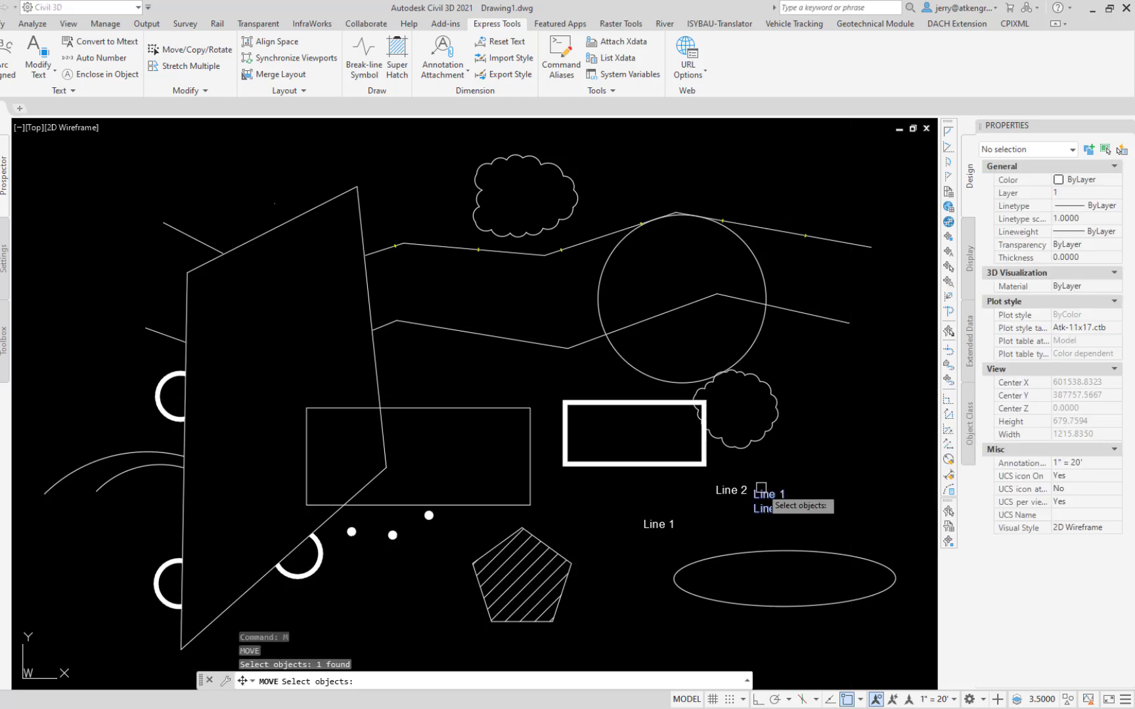
key("Return")
left_click(844, 492)
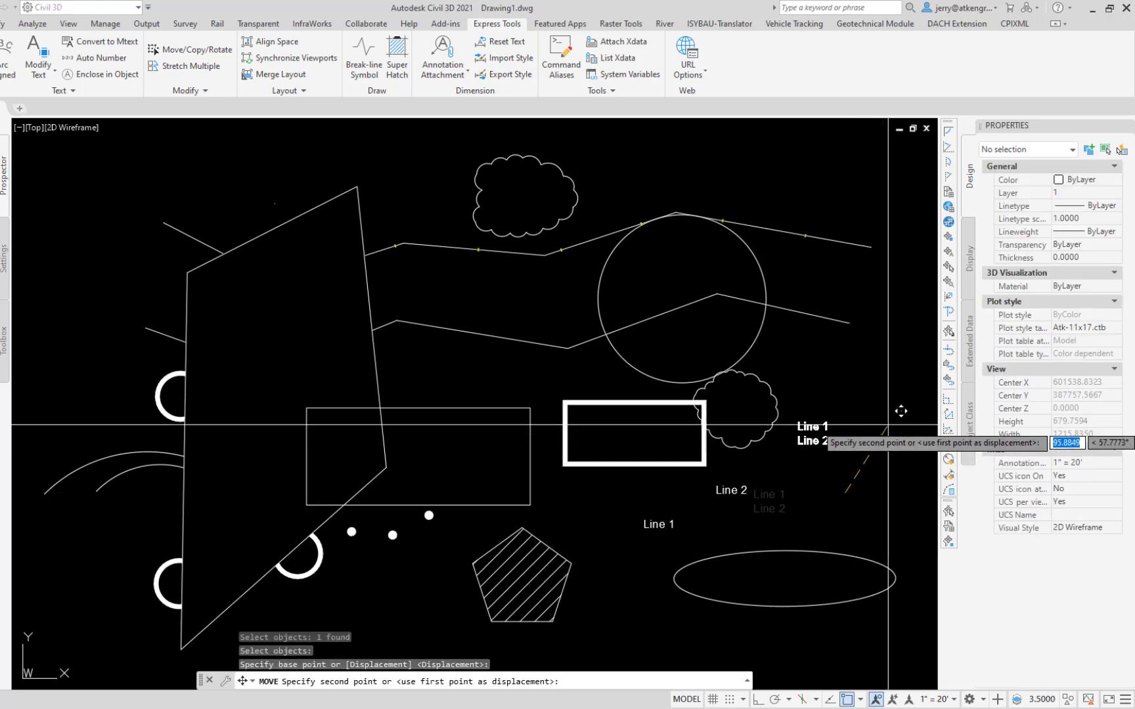
key("Escape")
Step: Undo the multiline text, the move of "Line 2" and both single-line texts
key("ctrl+z")
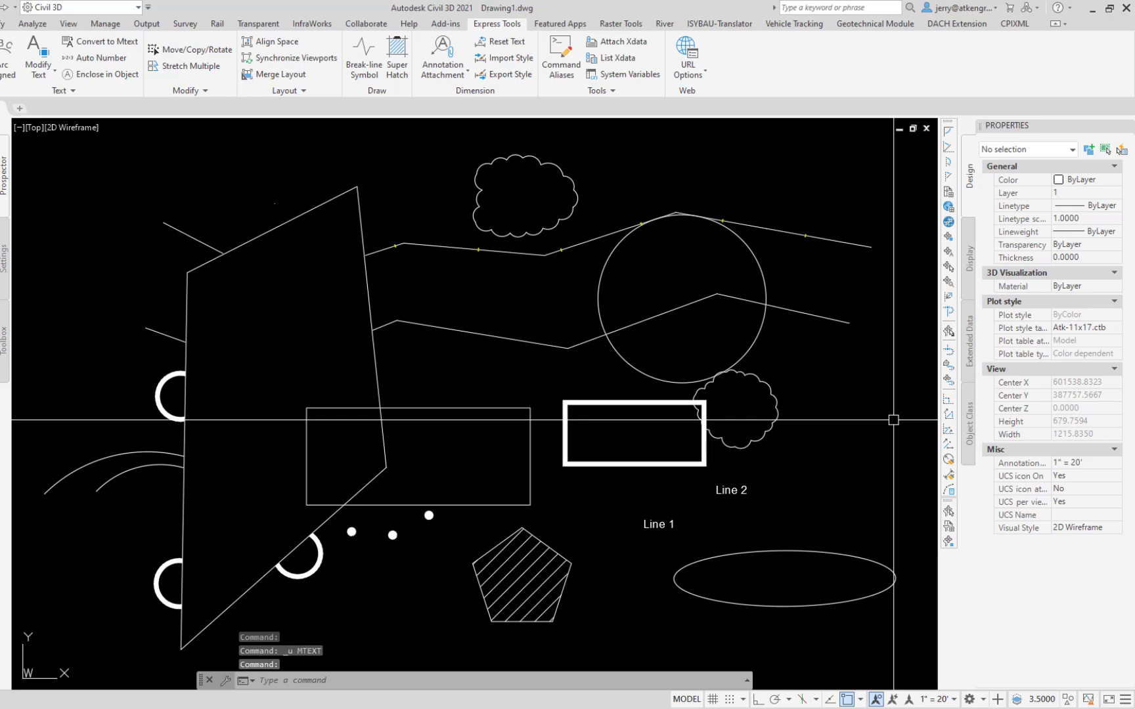
key("ctrl+z")
key("ctrl+z")
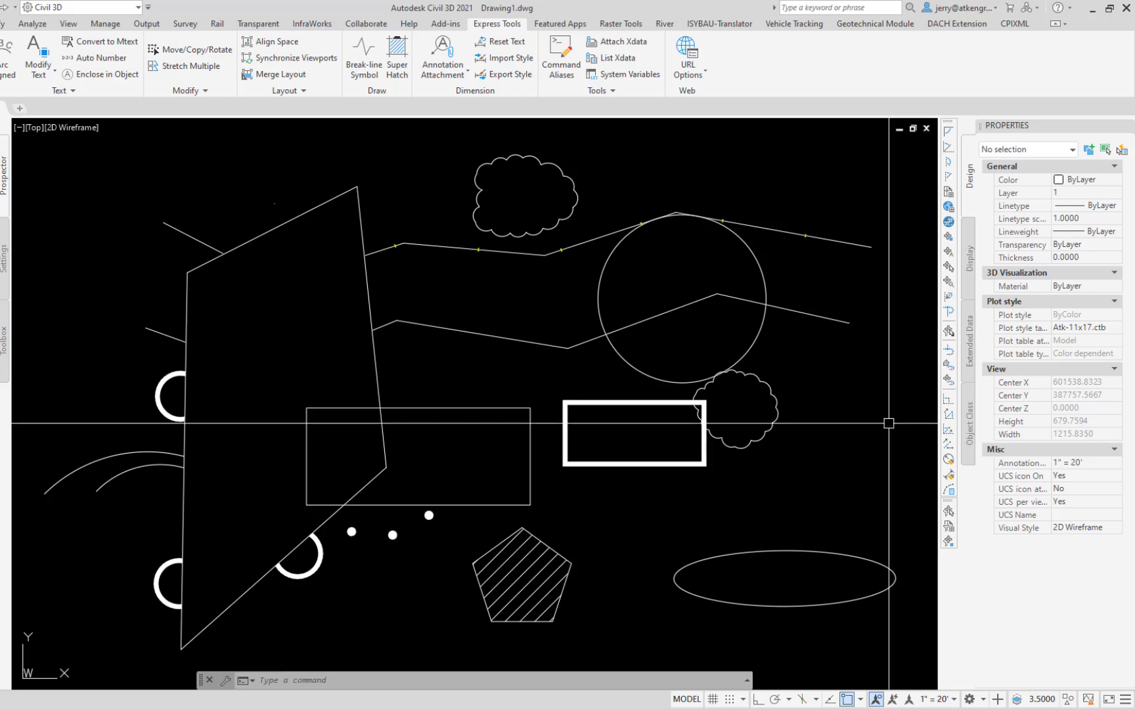
Step: Open the QLEADER settings and review the annotation types None and MText and the multi-line text attachment options
type("ql")
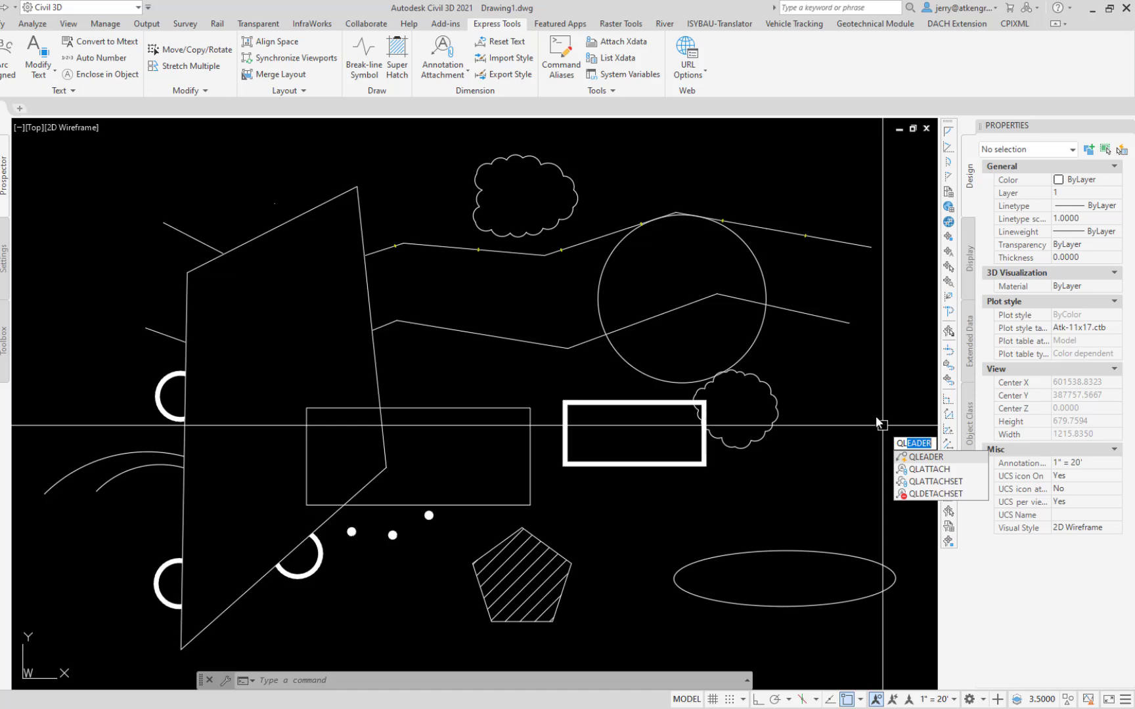
key("BackSpace")
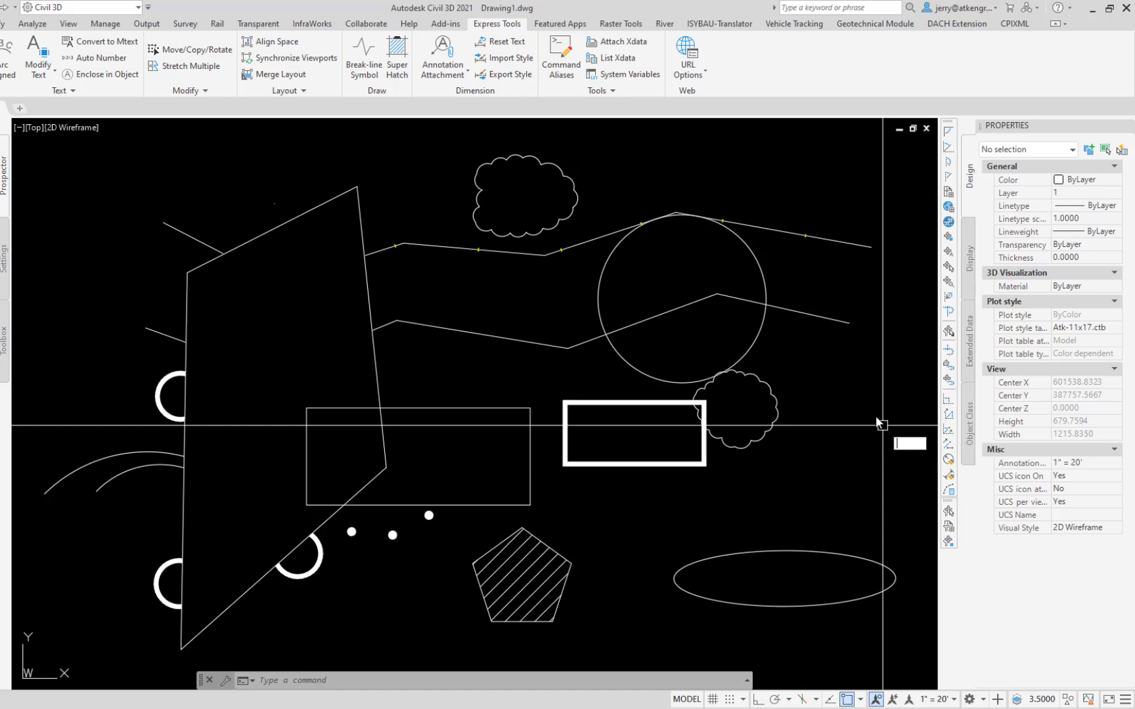
type("LEAD")
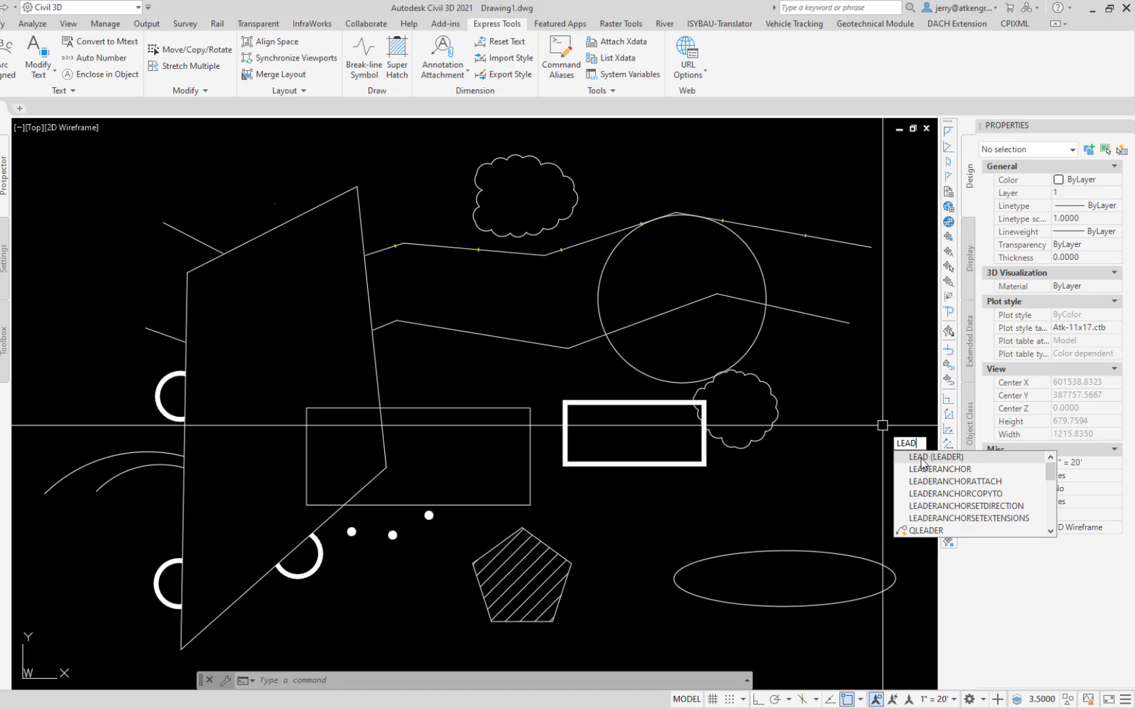
left_click(926, 531)
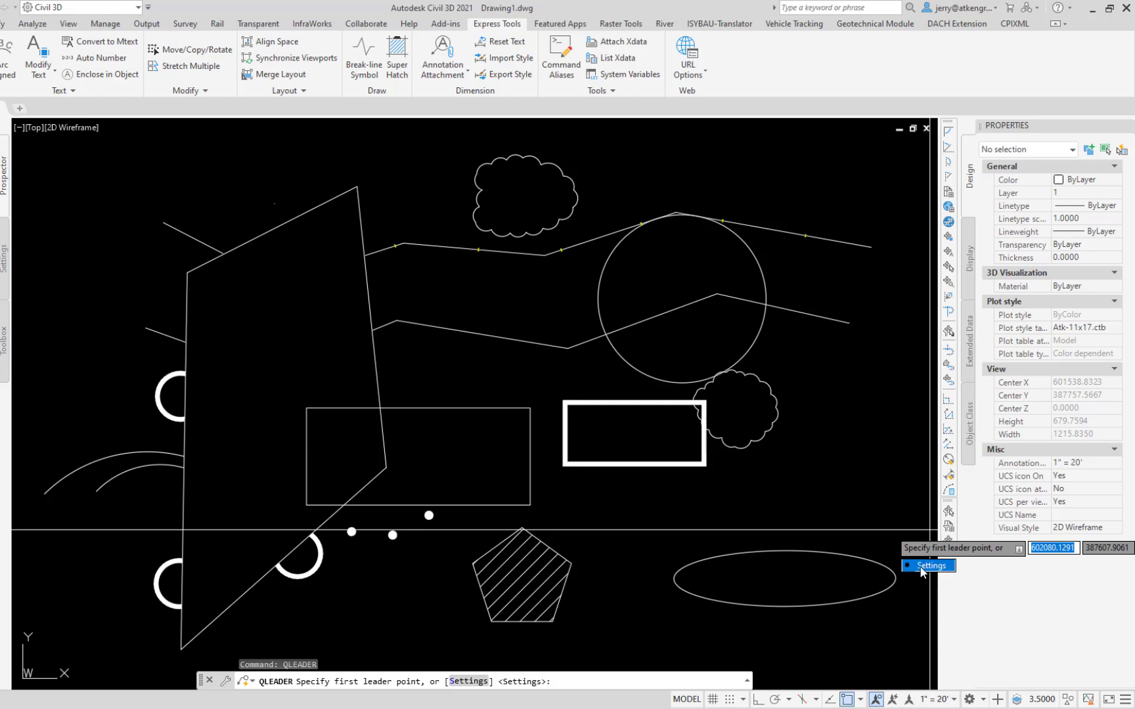
left_click(926, 566)
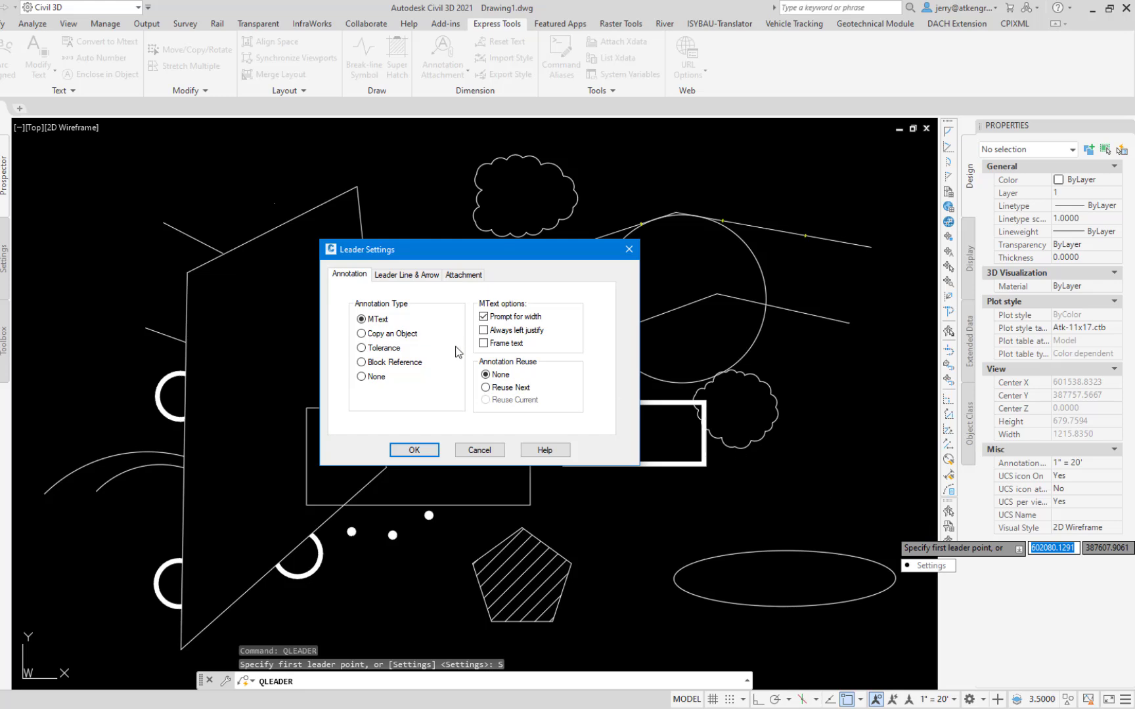
left_click(361, 378)
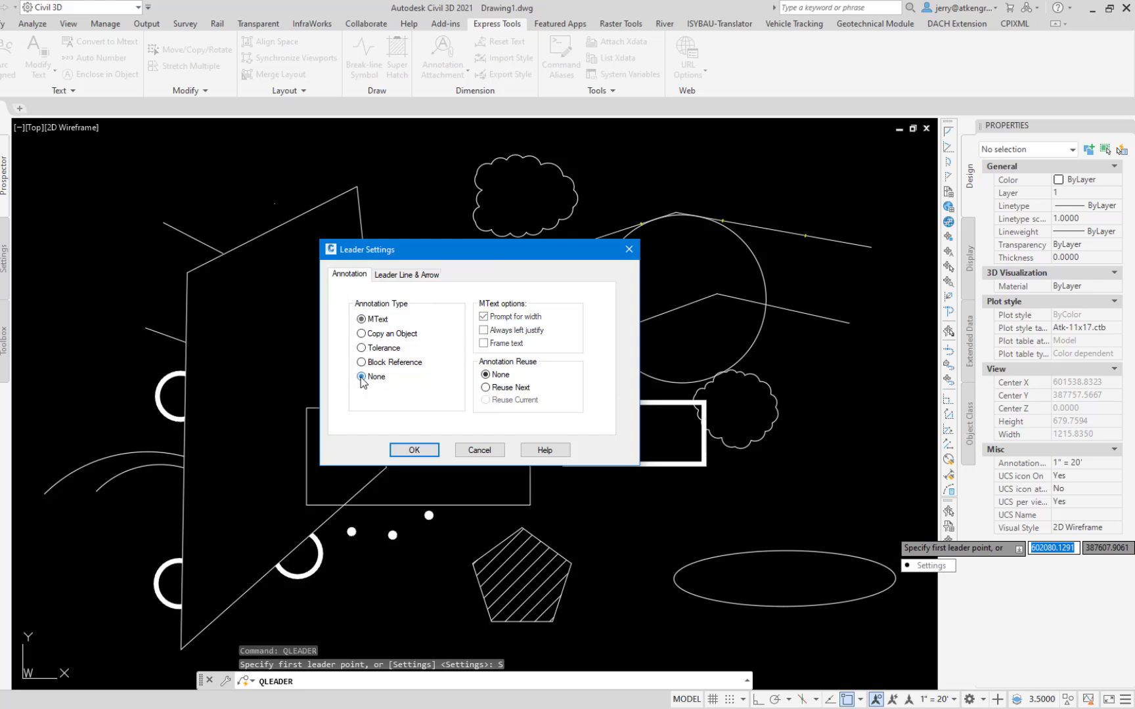
left_click(362, 319)
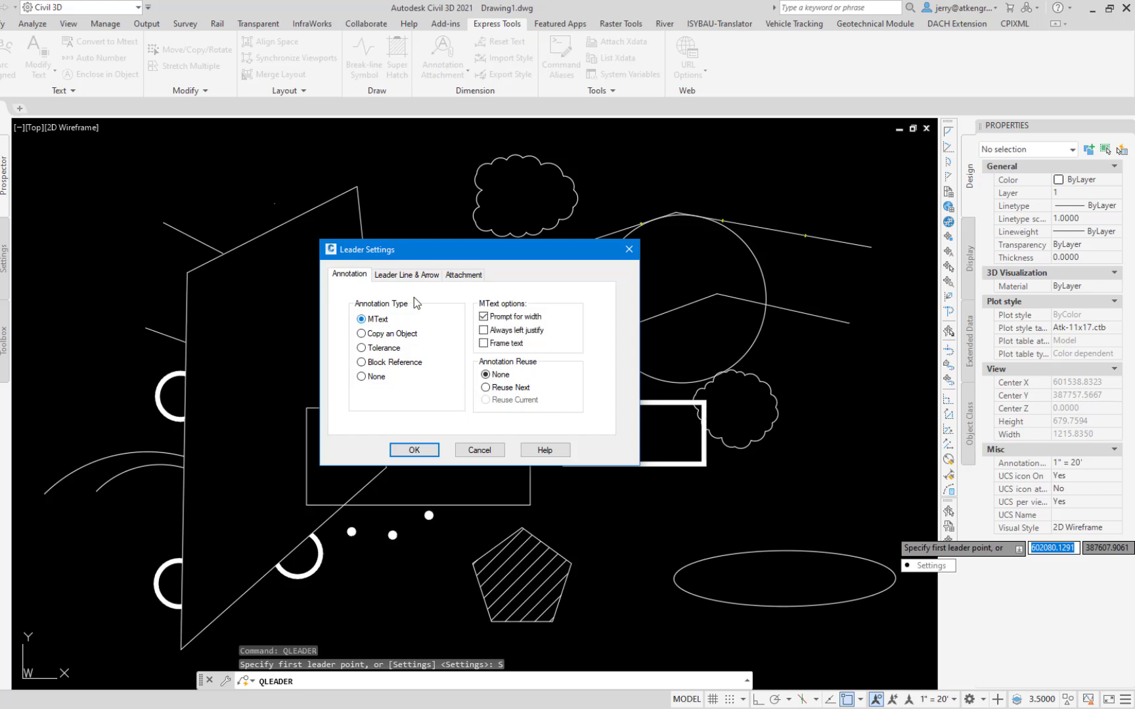
left_click(474, 276)
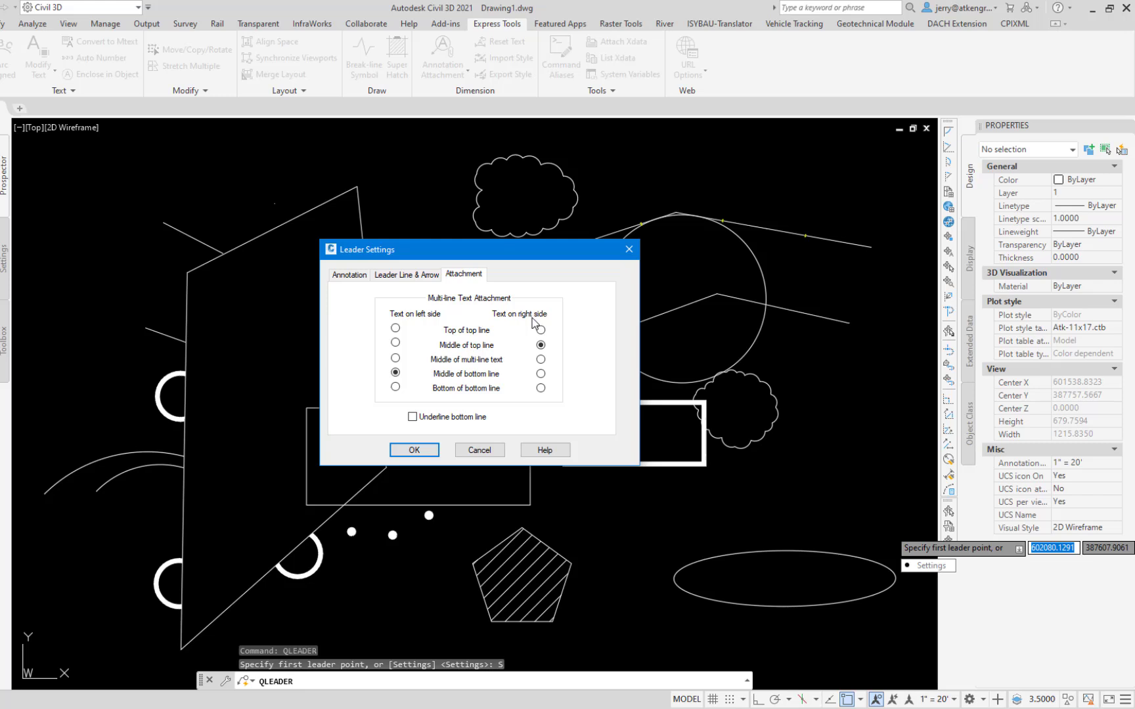
left_click(346, 278)
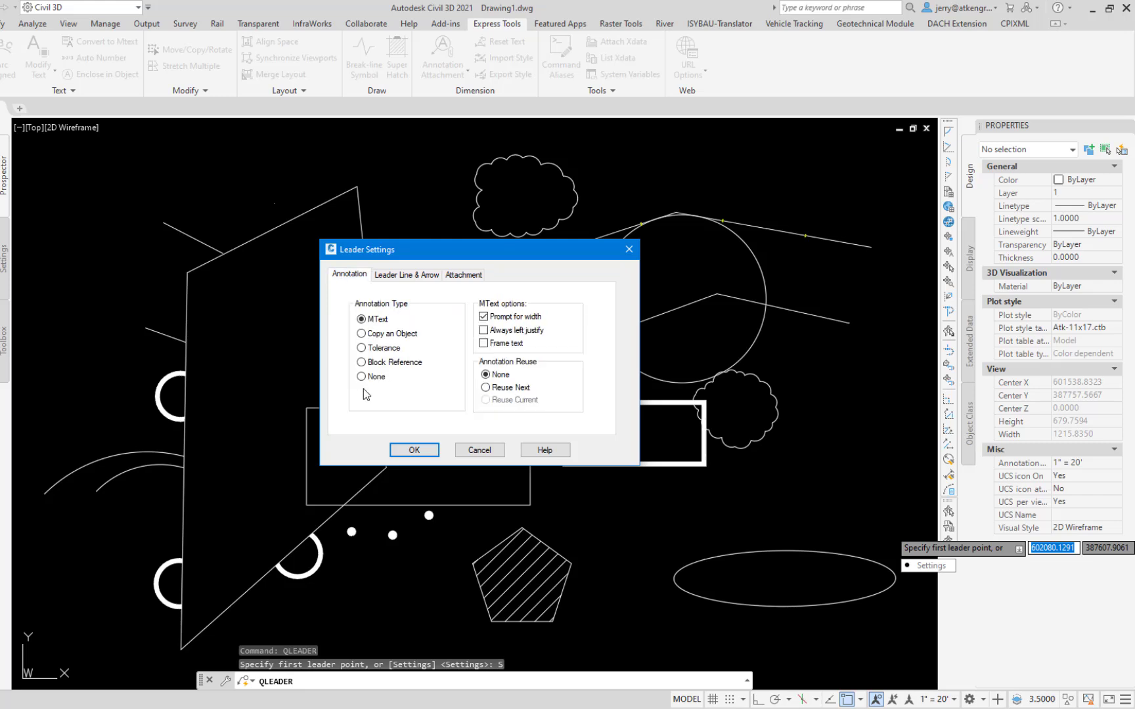
Step: Set the QLEADER annotation type to None, check the leader line and arrow options, and accept the settings
left_click(361, 377)
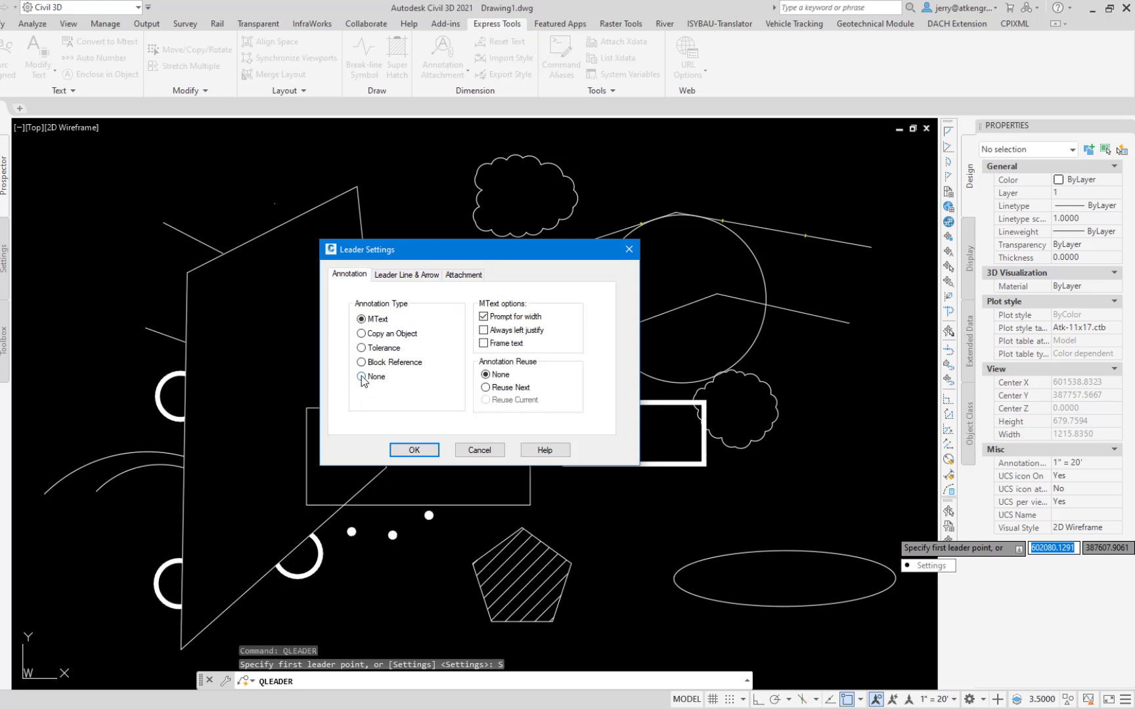
left_click(408, 276)
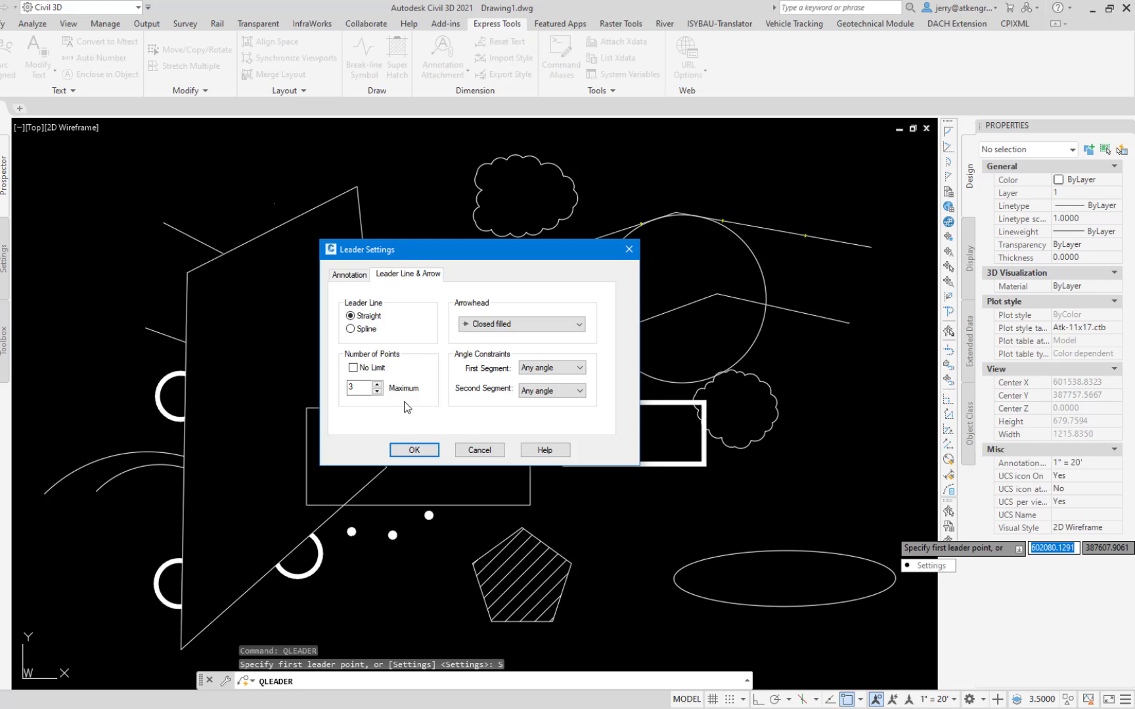
left_click(413, 449)
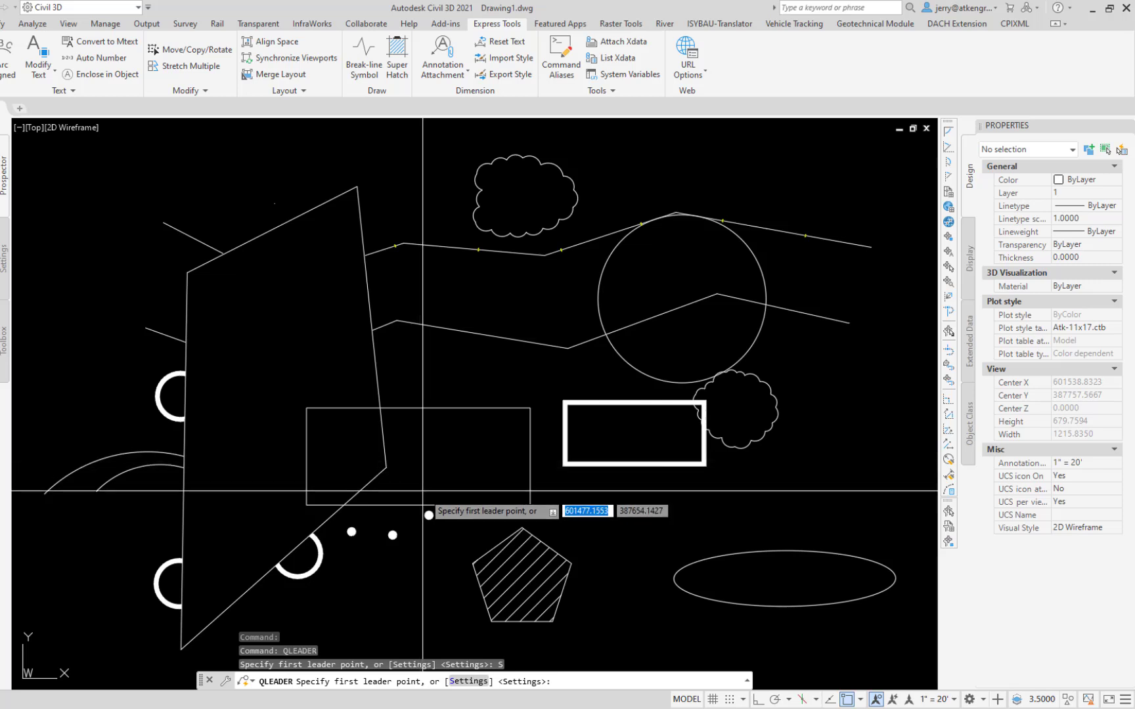
Step: Draw a leader without text between the pentagon and the ellipse, with Ortho keeping its short last segment horizontal
left_click(634, 532)
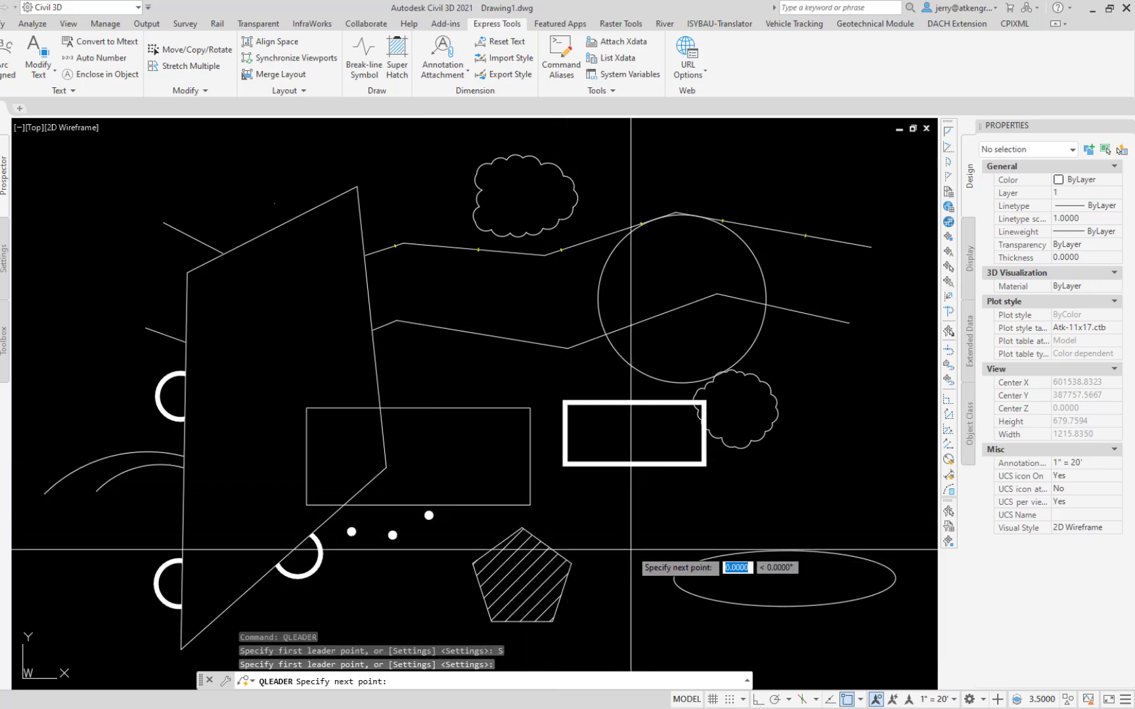
left_click(692, 499)
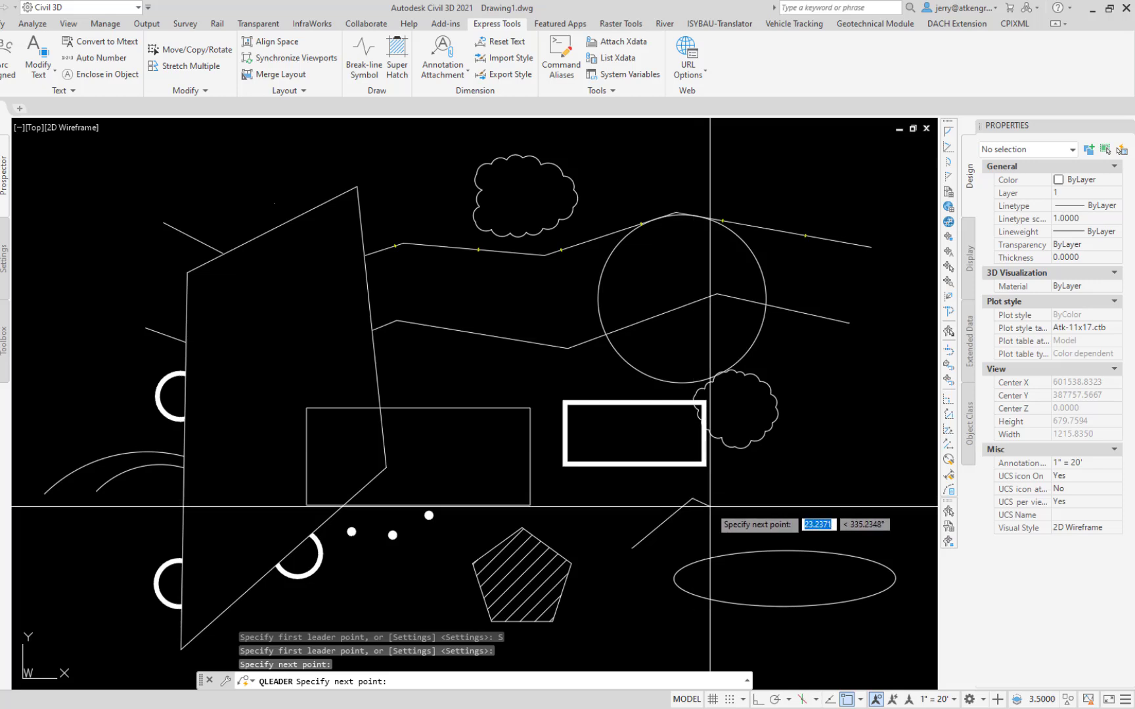
key("F8")
left_click(708, 506)
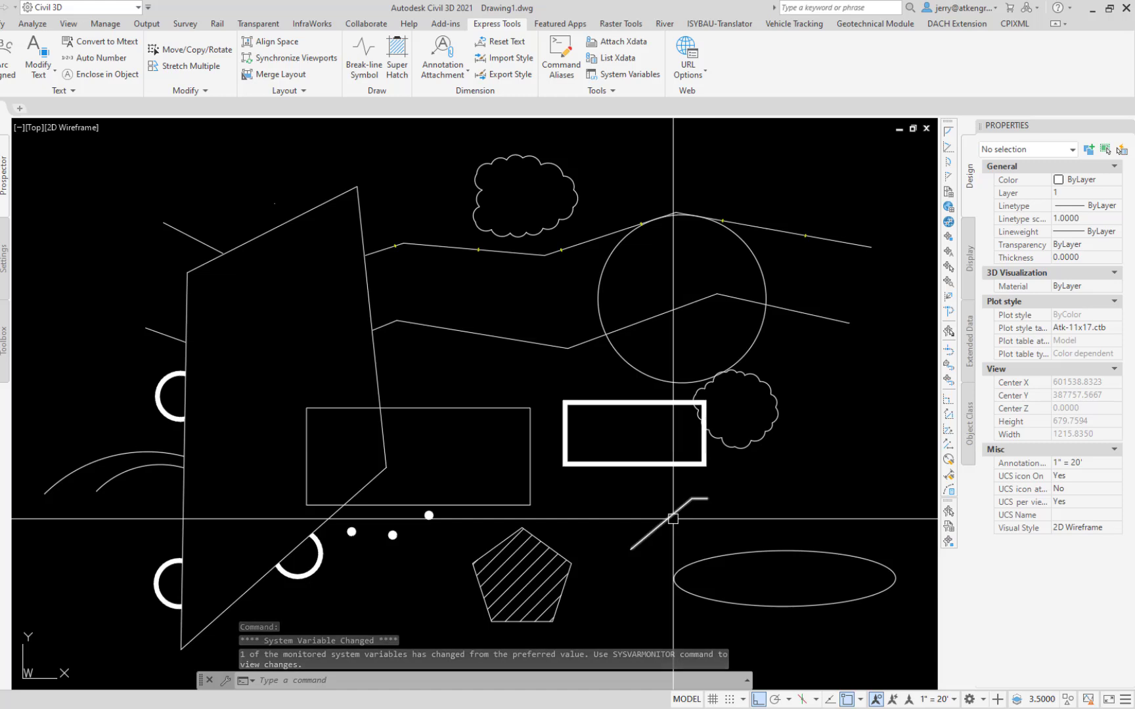
Step: Set the new leader's arrow size to 1 and undo the work on the leader
left_click(673, 518)
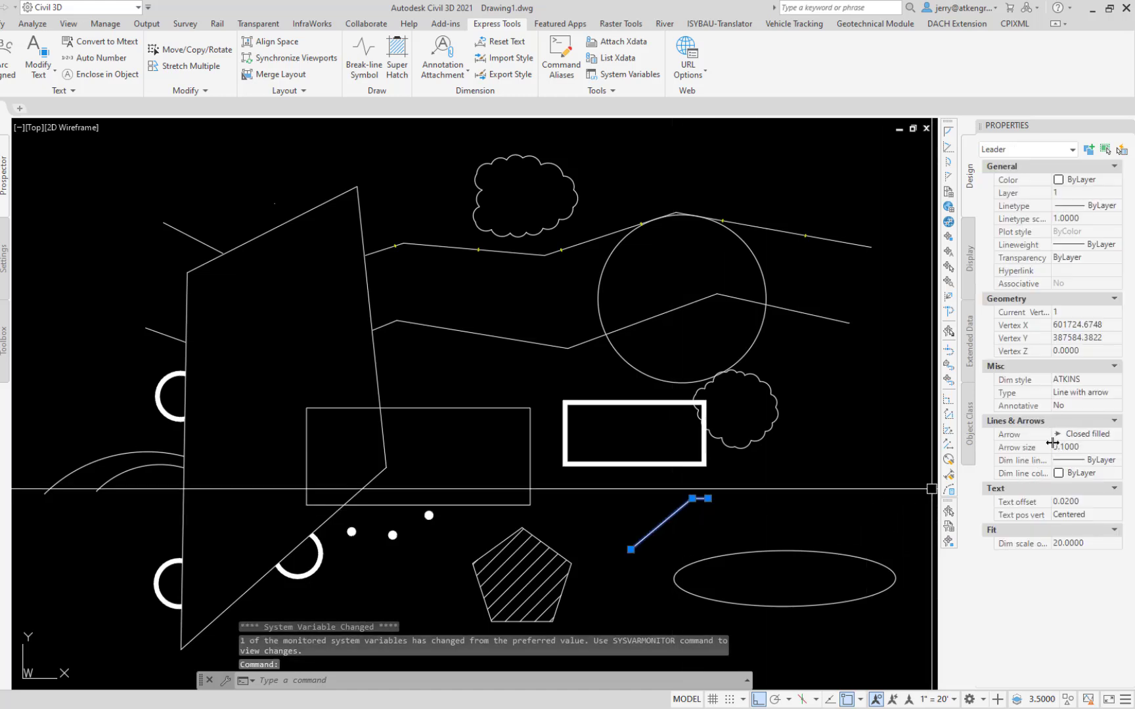
left_click(1074, 446)
type("1")
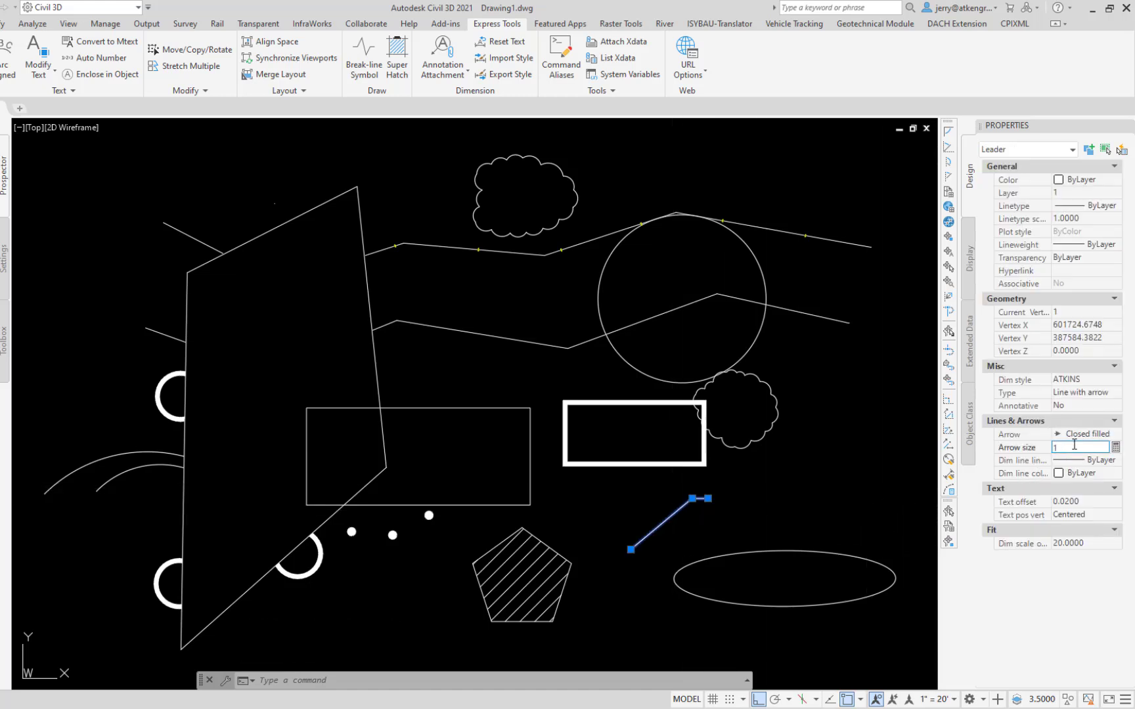
key("Return")
key("Escape")
key("ctrl+z")
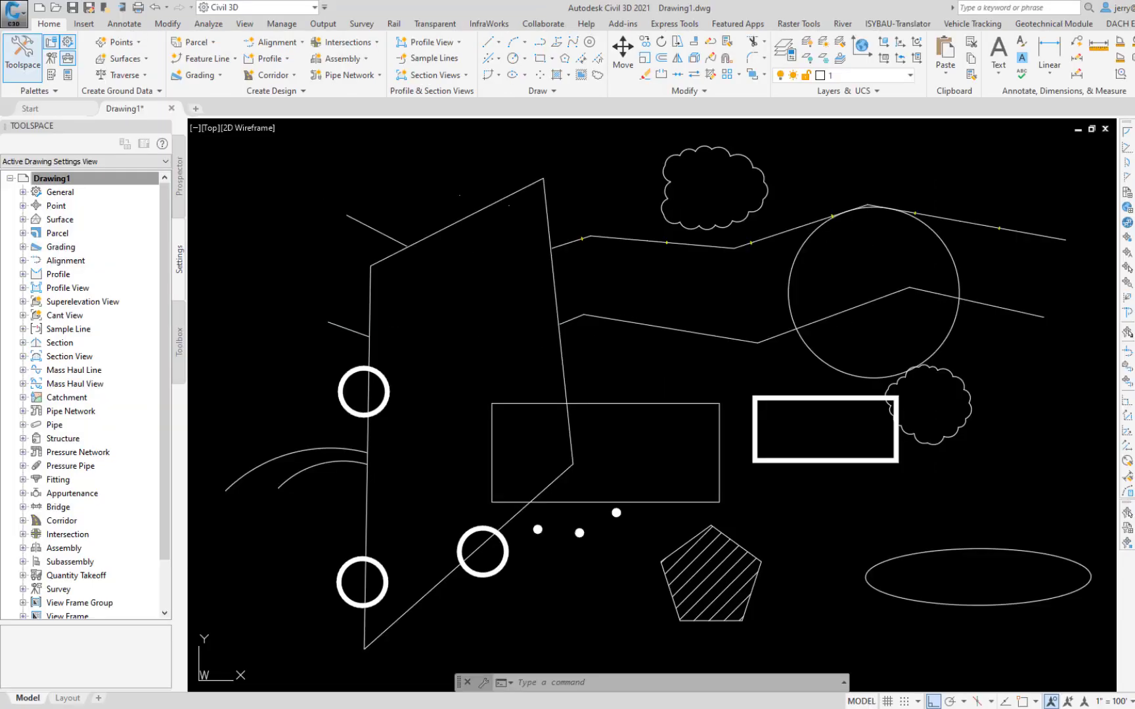
Step: Dimension the hatched pentagon's upper-right side with DIM by selecting its polyline edge, placing the dimension just outside it
type("DIM")
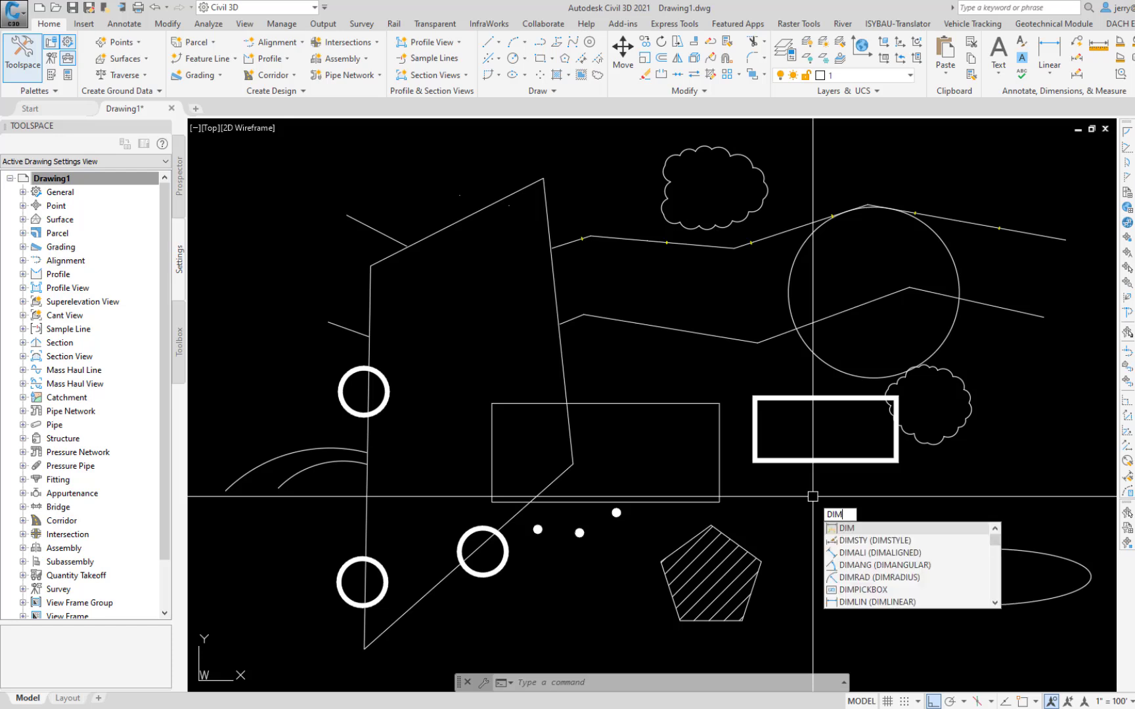
key("Return")
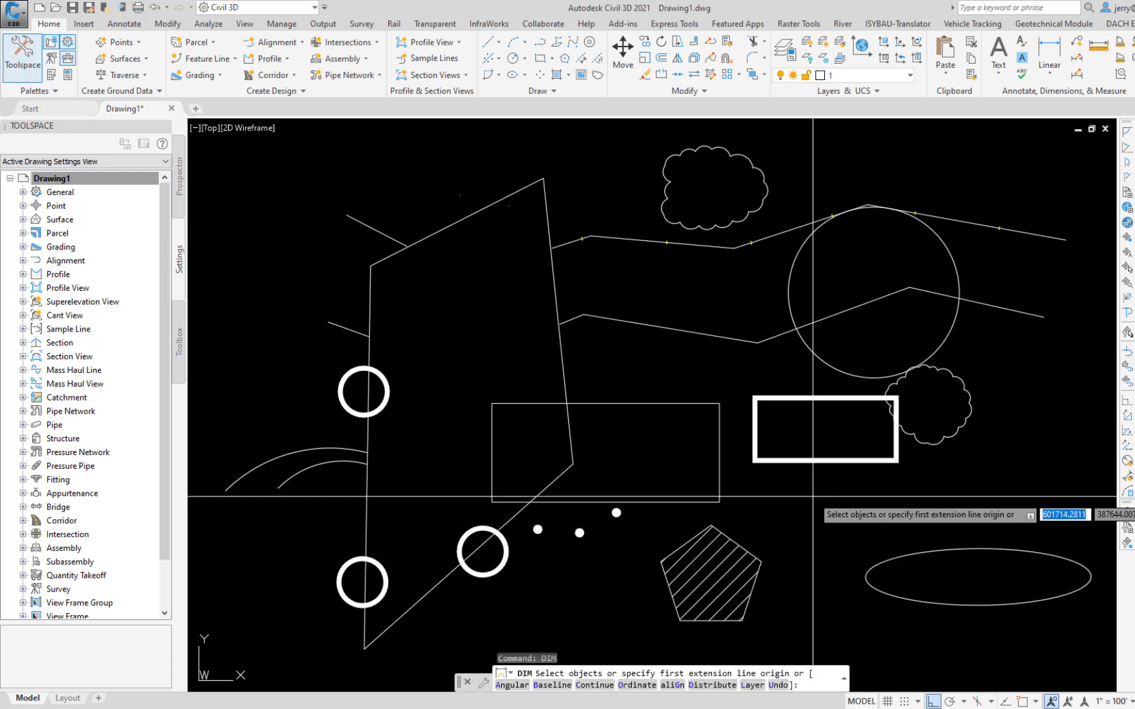
left_click(743, 548)
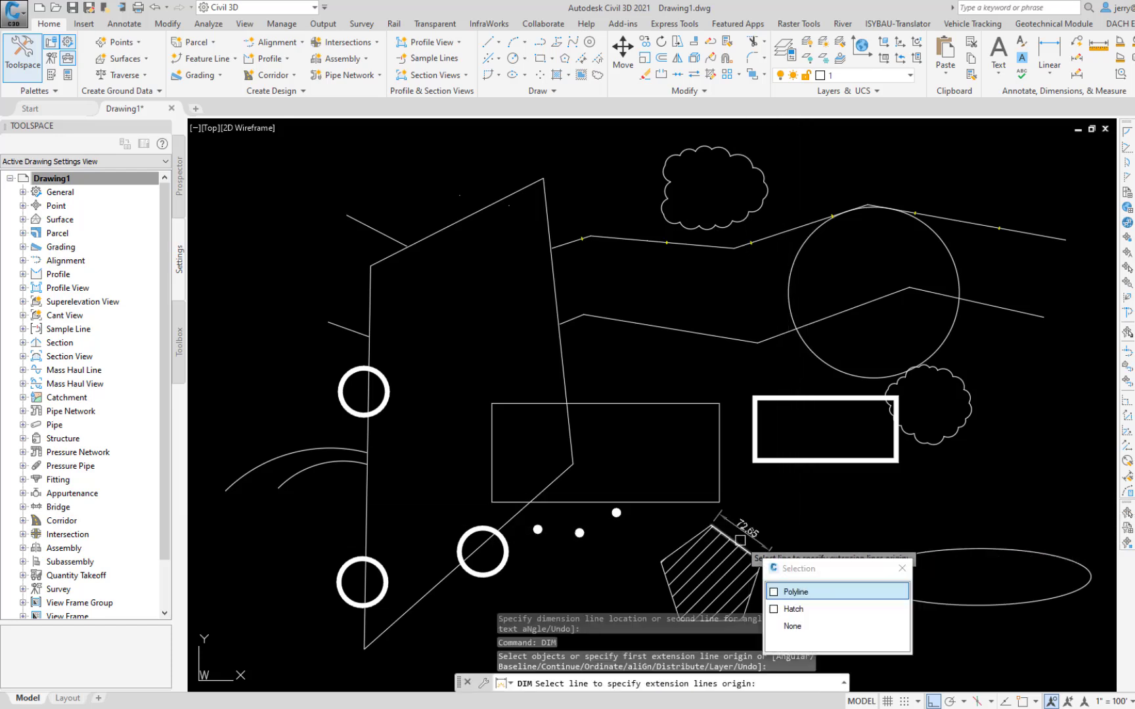
left_click(776, 595)
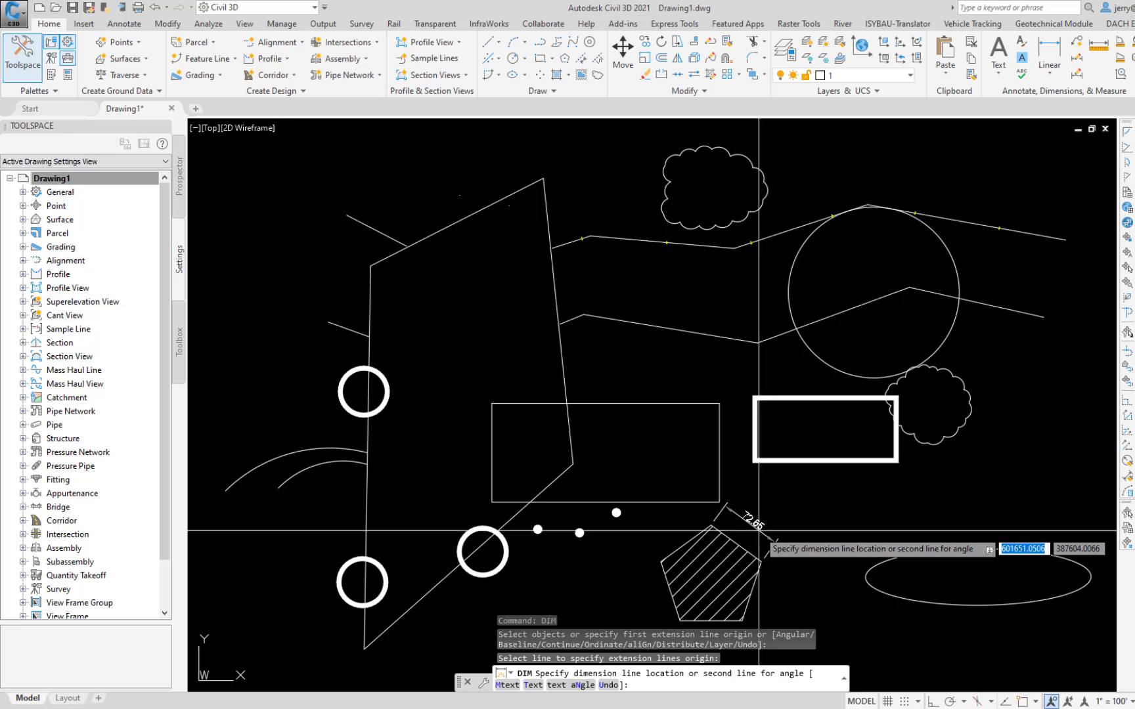
left_click(758, 531)
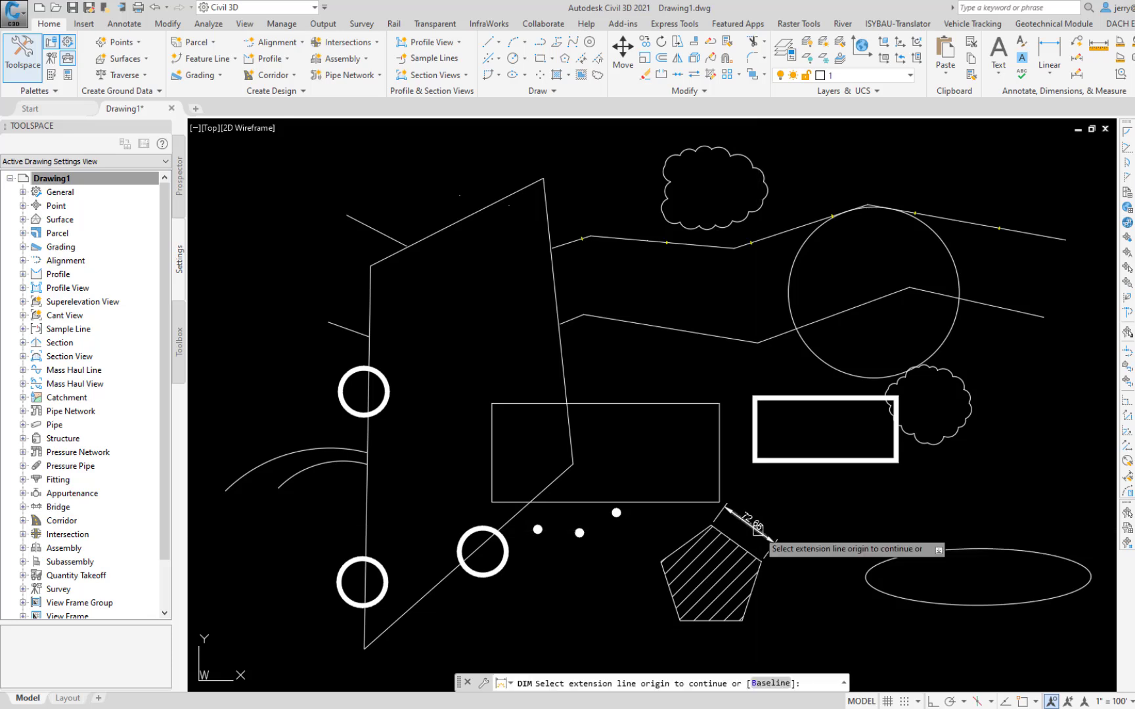
key("Escape")
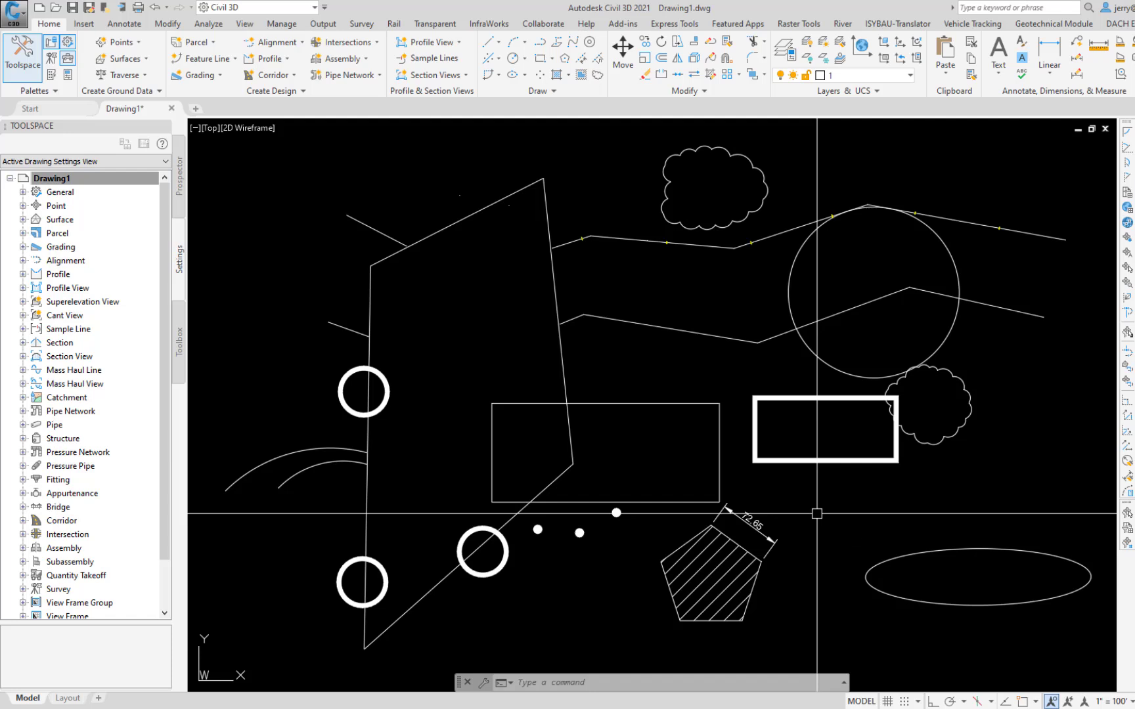
Step: Turn on object snap and dimension the pentagon's lower-right side with DIM between its two corner points
type("DIM")
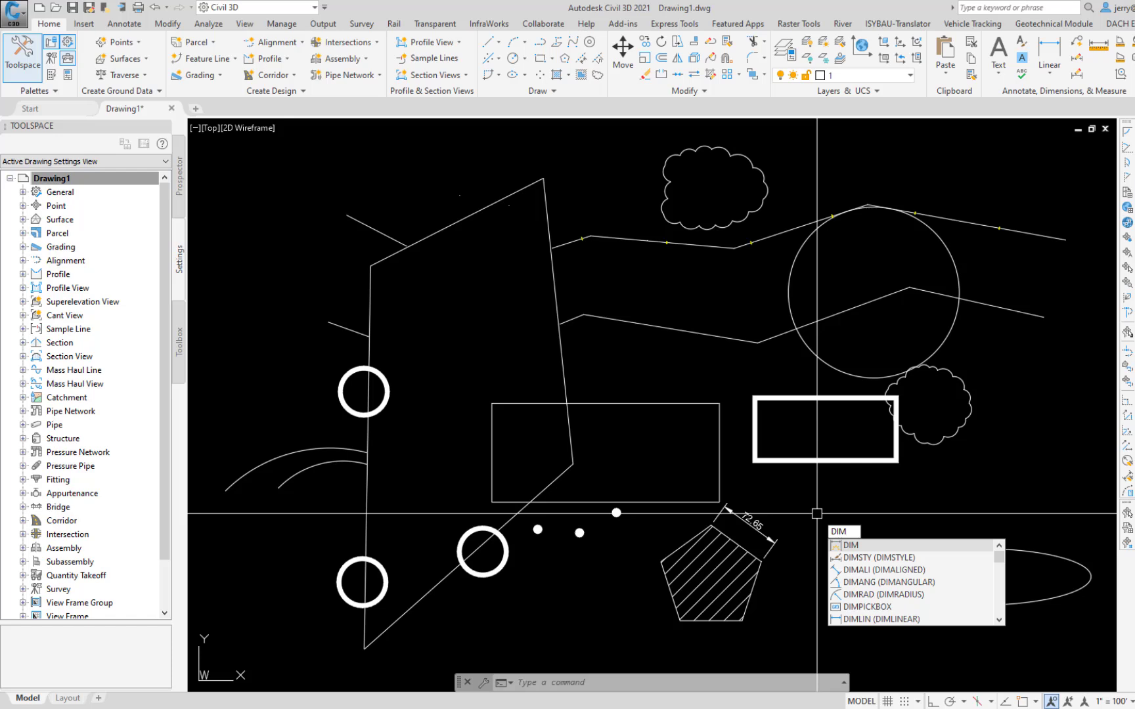
key("Return")
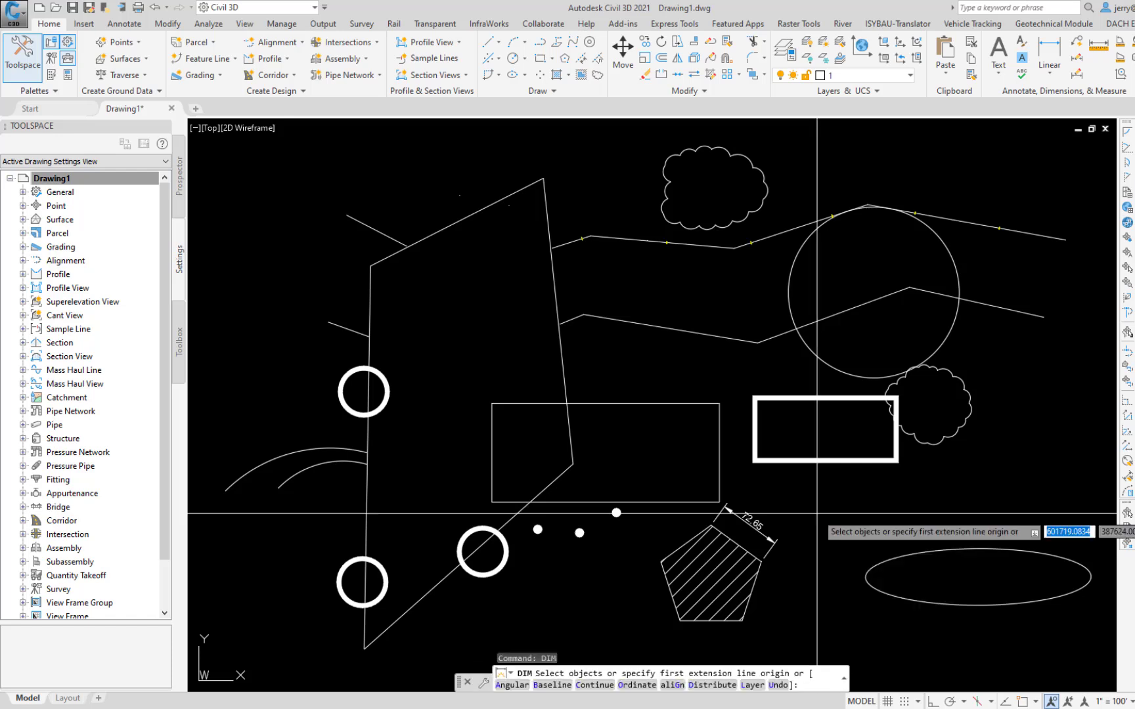
key("F3")
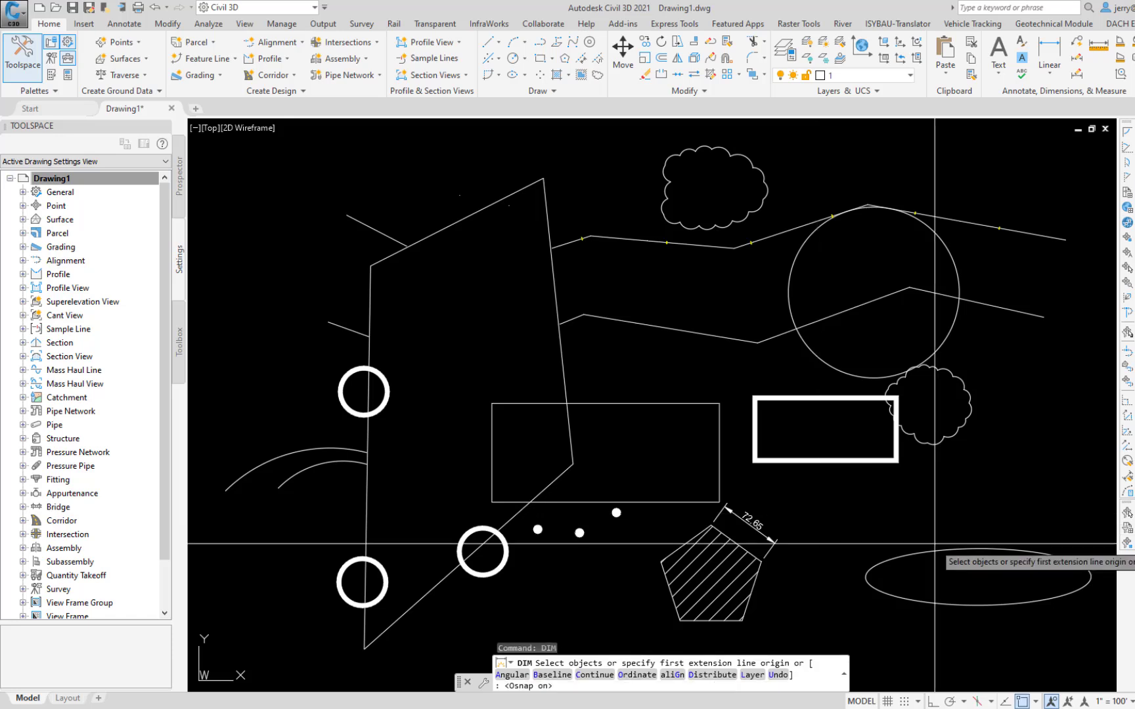
left_click(743, 620)
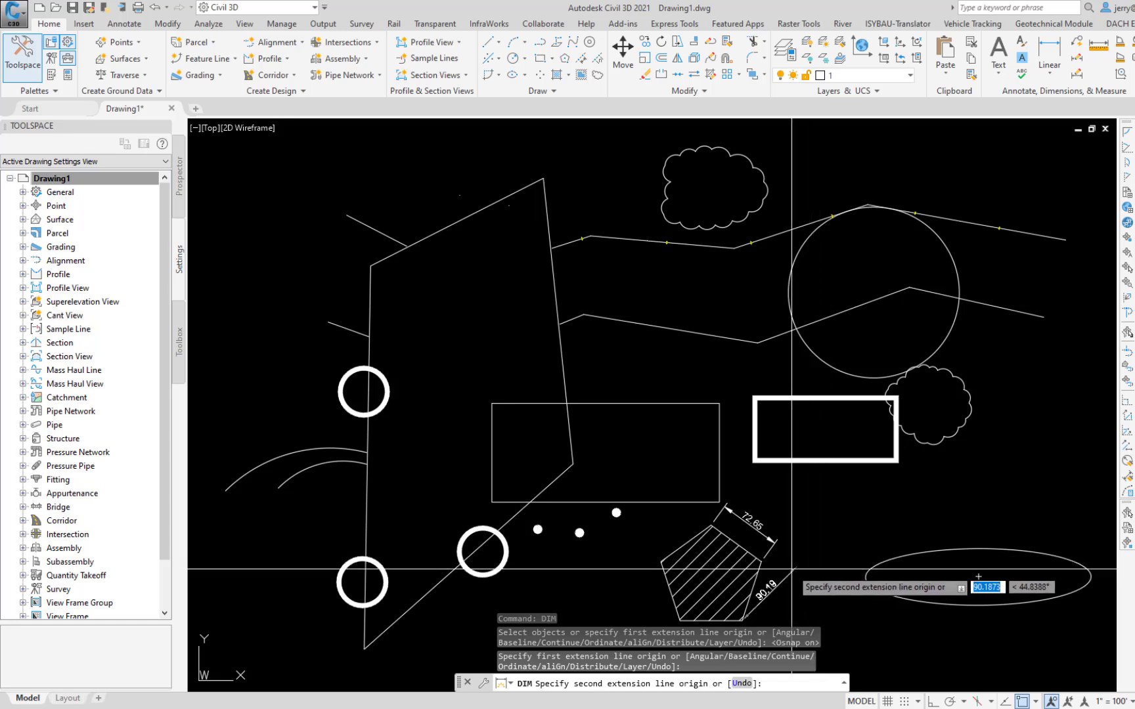
left_click(761, 562)
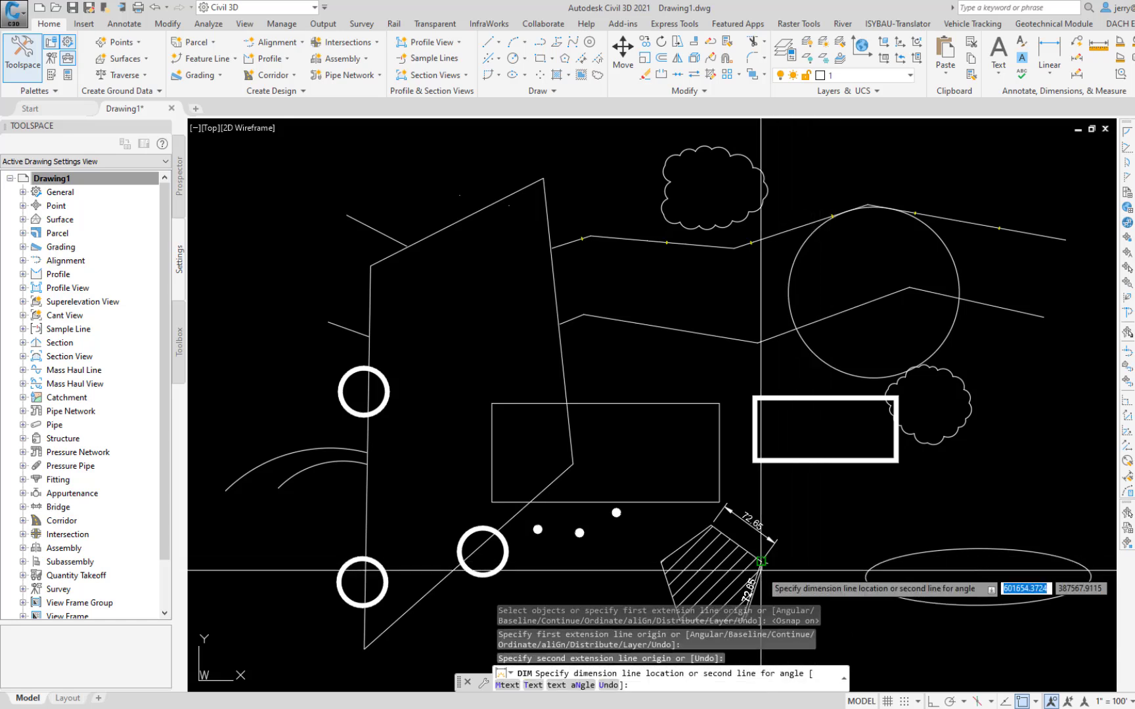
left_click(789, 581)
key("Escape")
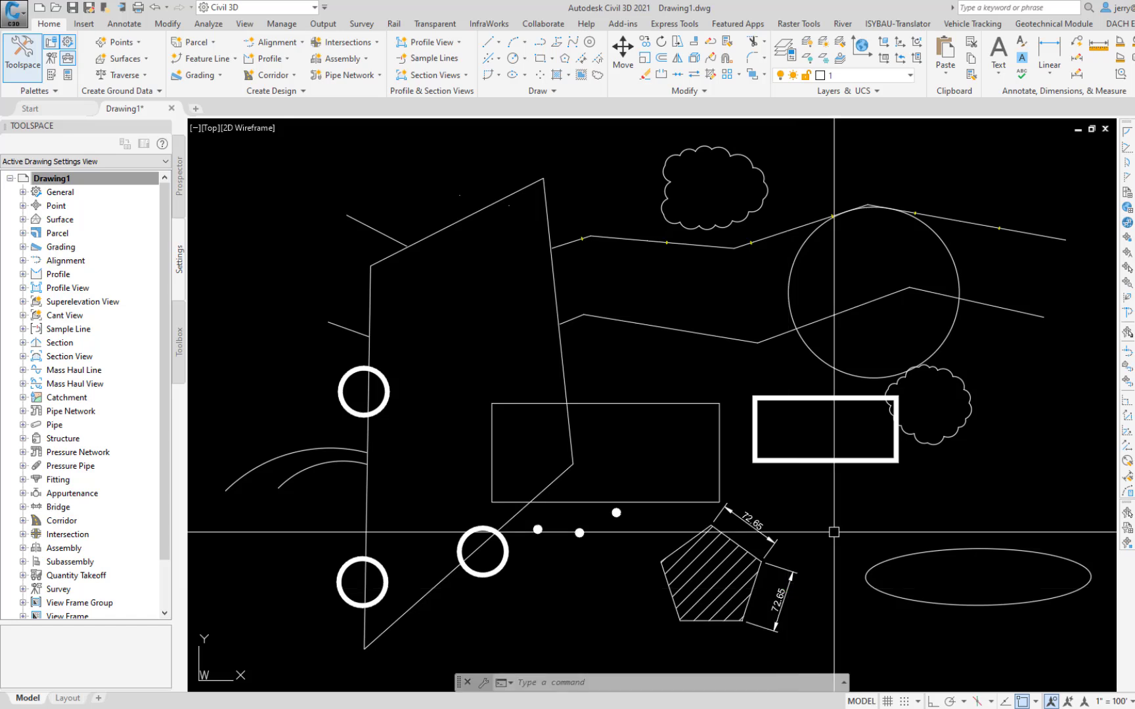
Step: Place an angular dimension with DIM between the two edges meeting at the large four-sided outline's lower-right corner
type("DIm")
key("Return")
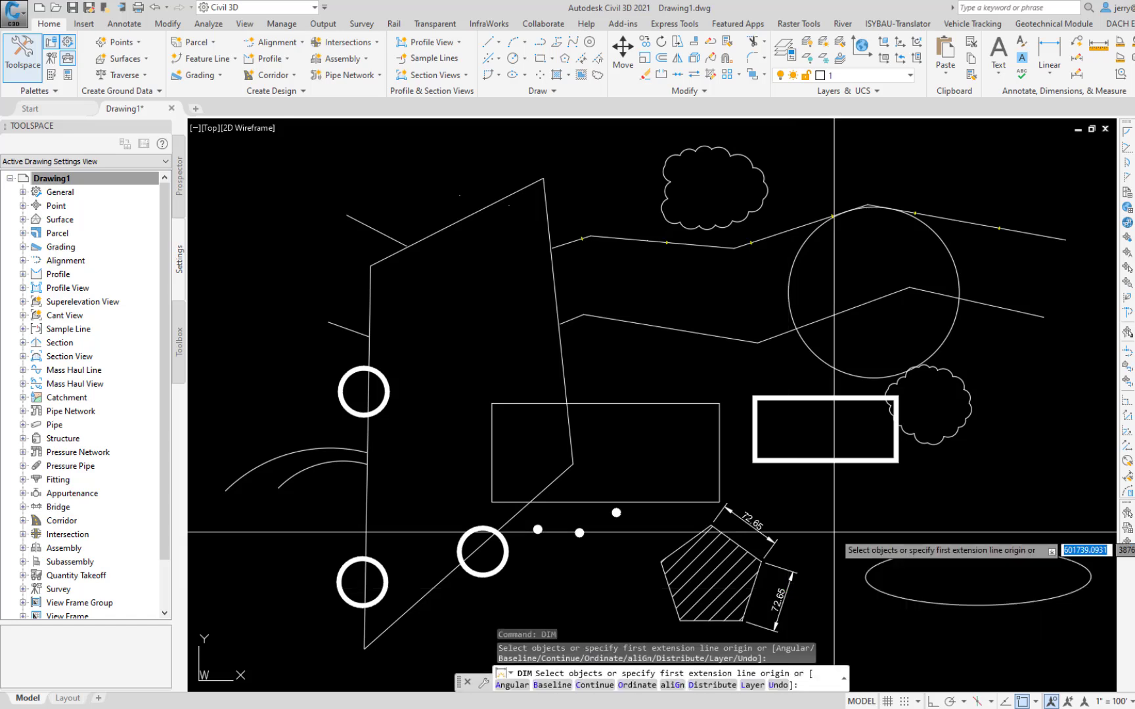
key("Down")
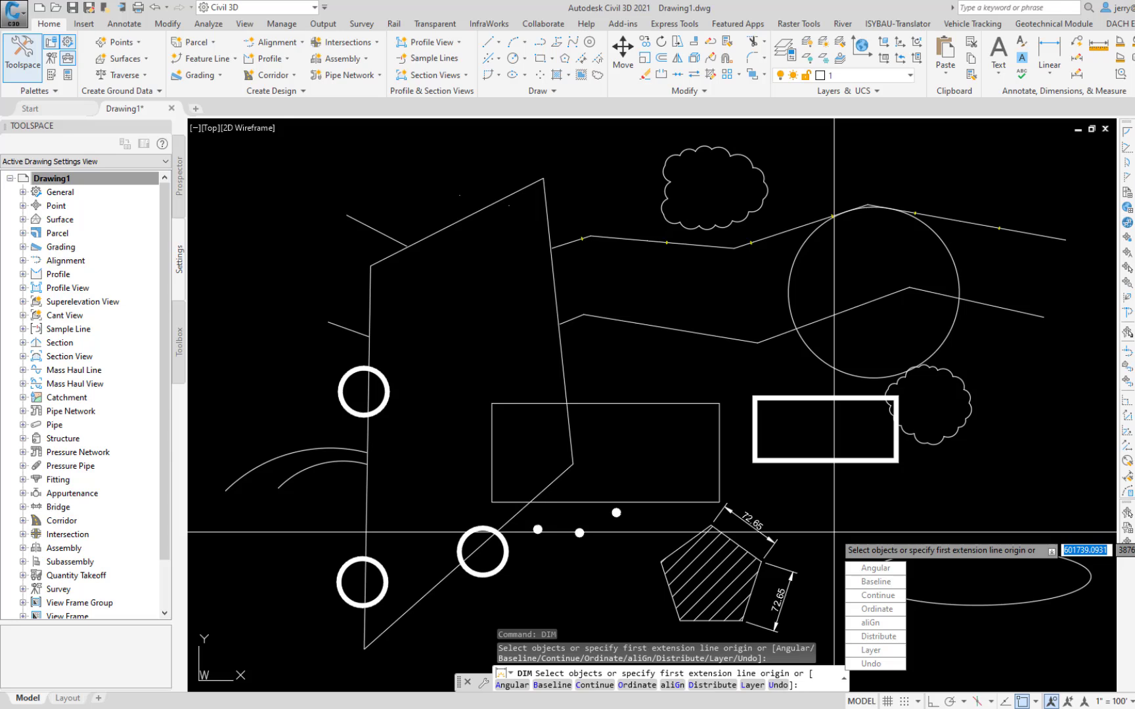
left_click(876, 568)
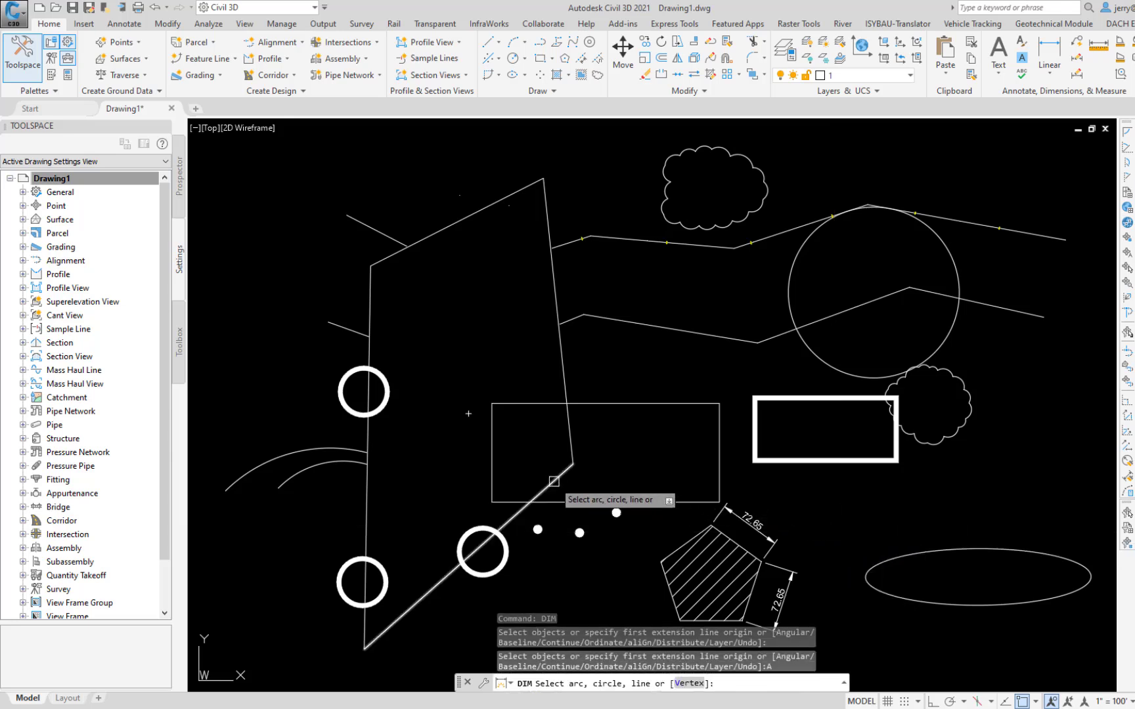
left_click(571, 454)
left_click(570, 432)
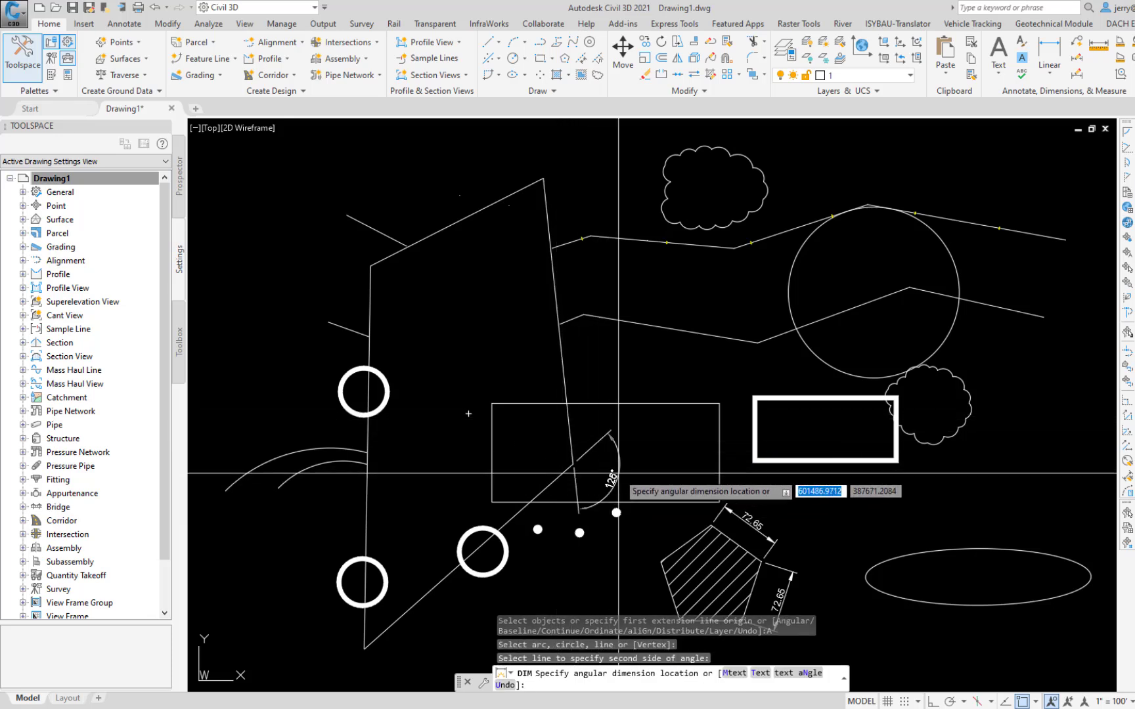
left_click(526, 438)
key("Escape")
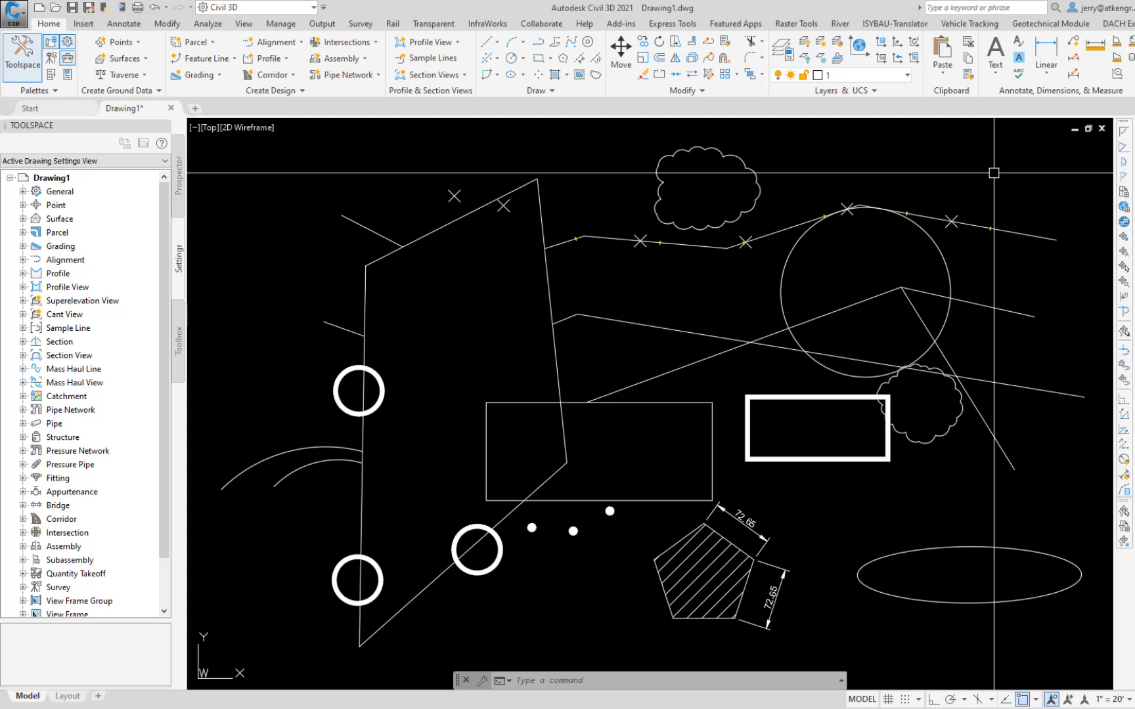
Step: Measure the distance between the first two bend points of the upper polyline with the MEASUREGEOM Distance option
type("ME")
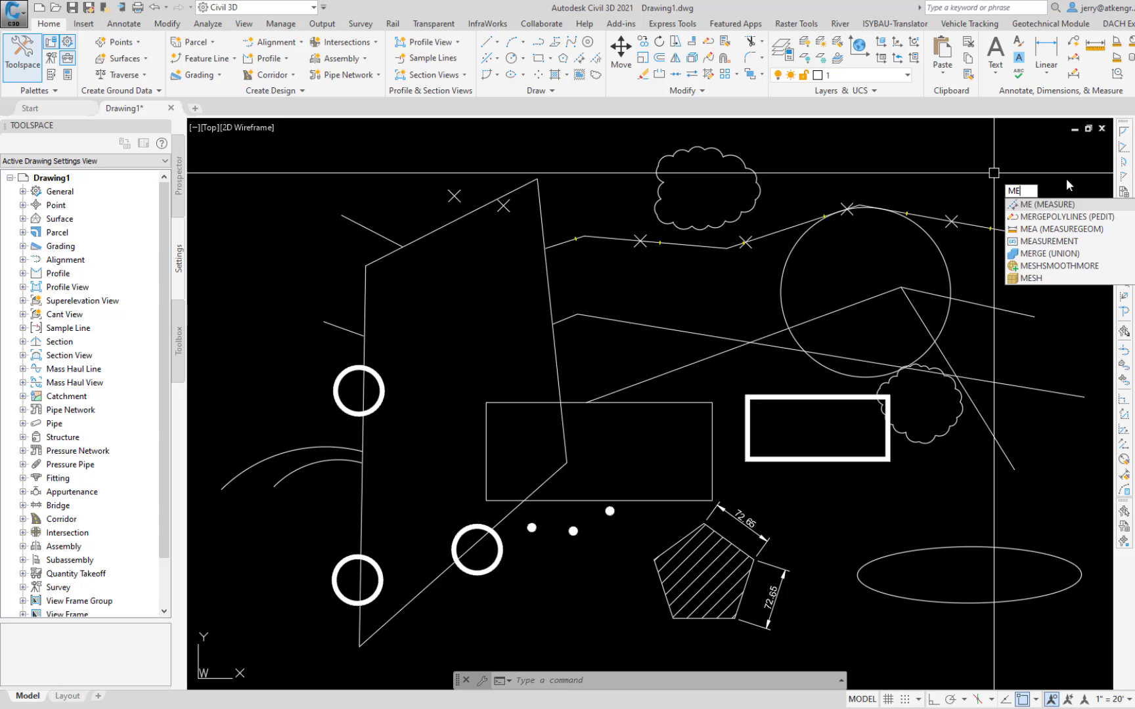
type("A")
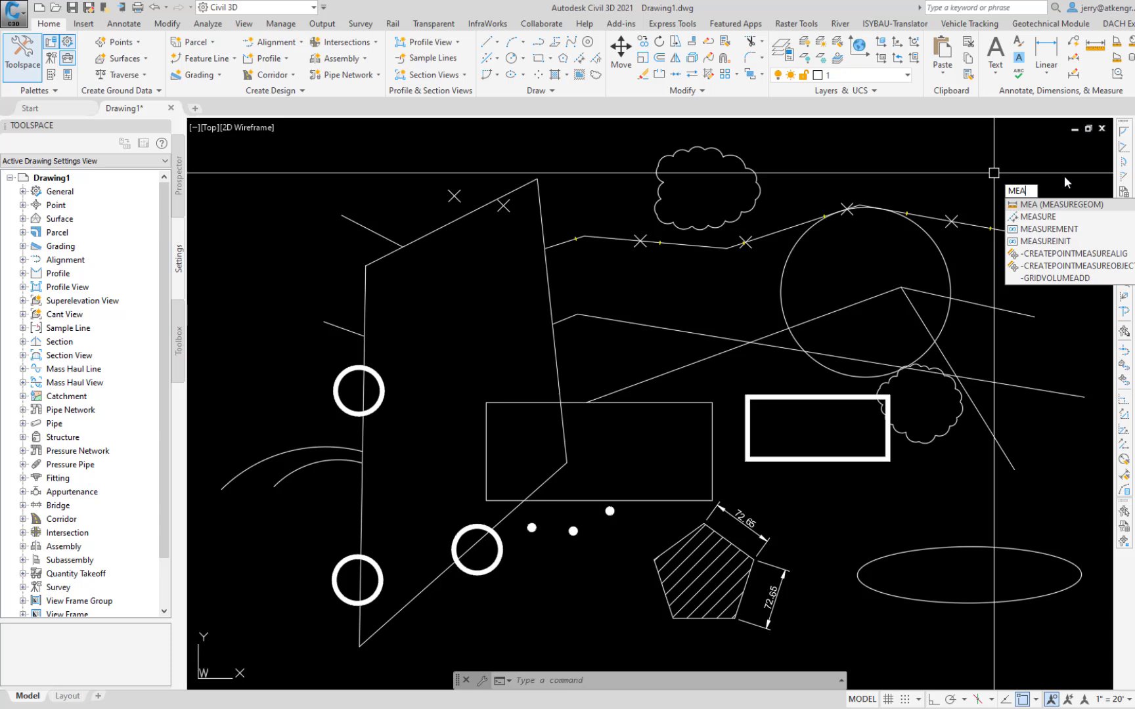
key("Return")
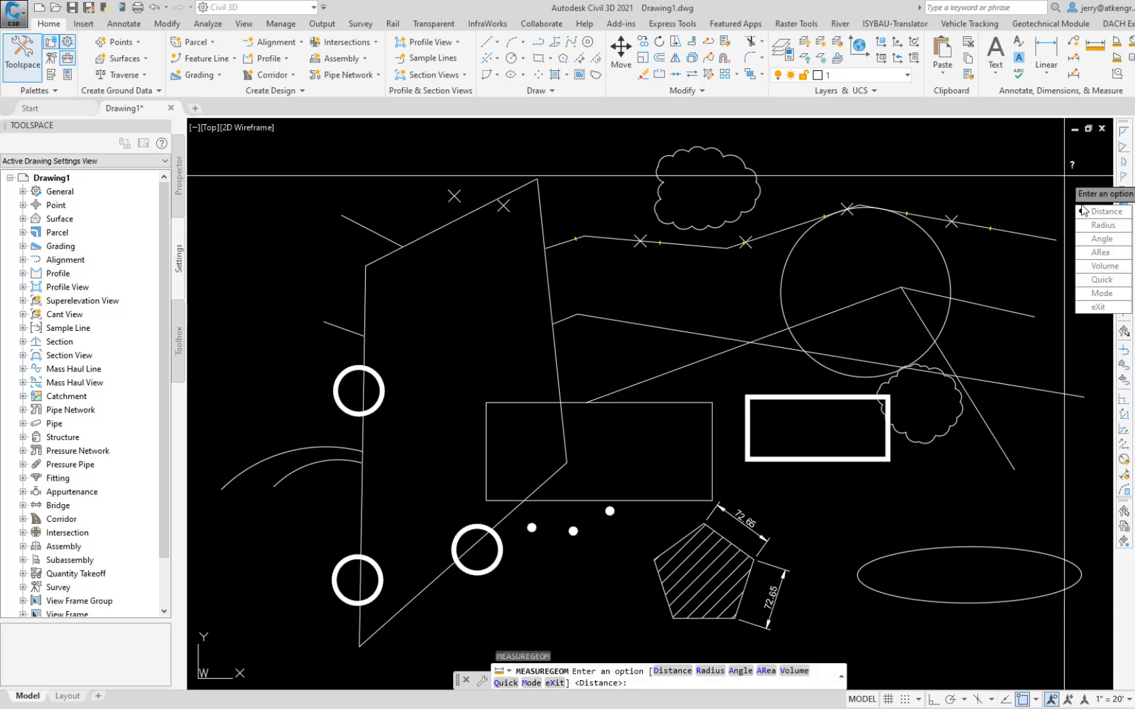
left_click(1111, 213)
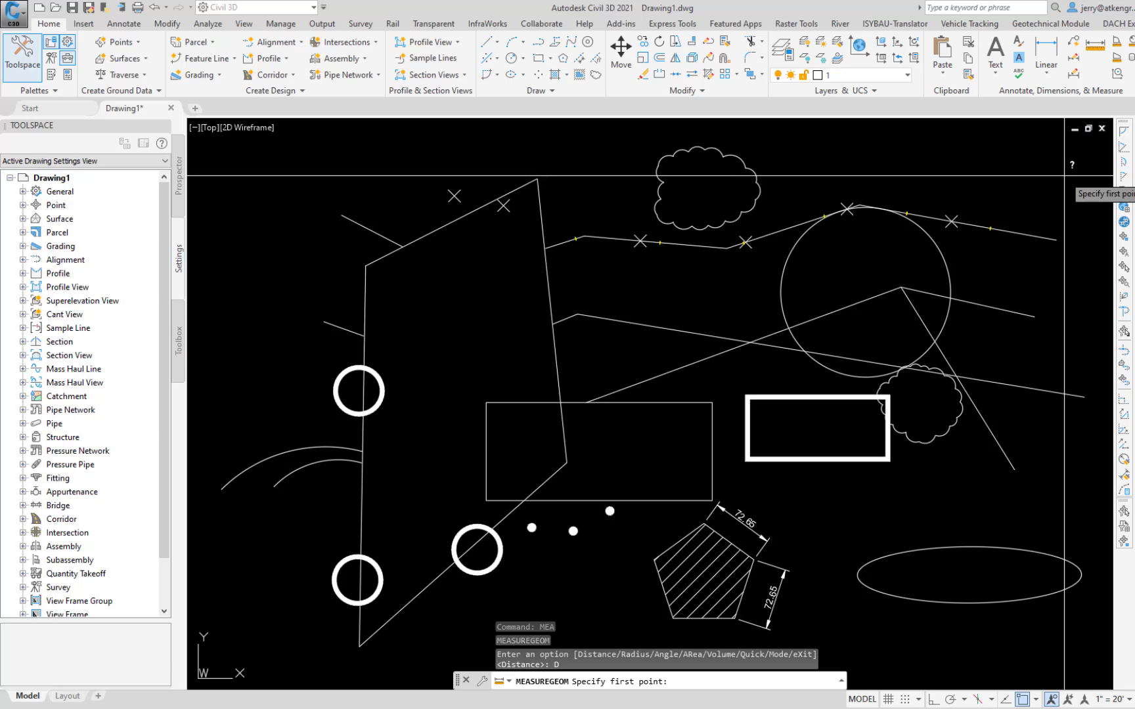
left_click(584, 237)
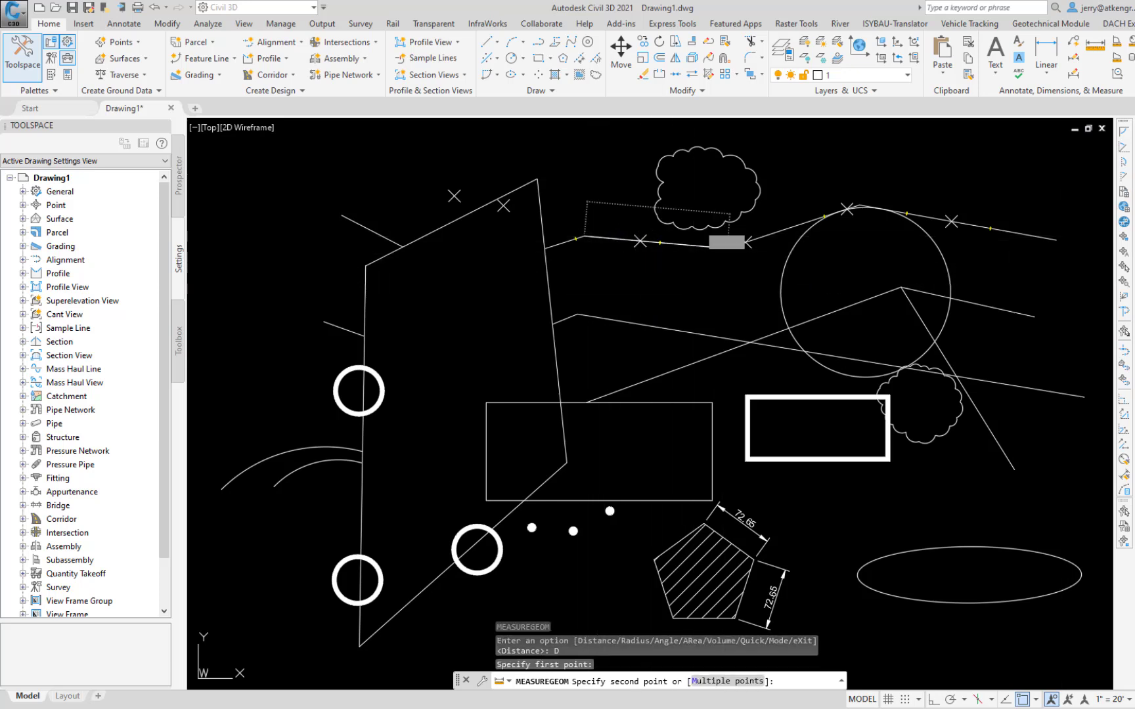
left_click(726, 248)
Step: Measure the distances between the lower lines' two bend points and from the four-sided outline's upper-left corner to the thick rectangle's upper-left corner
key("Return")
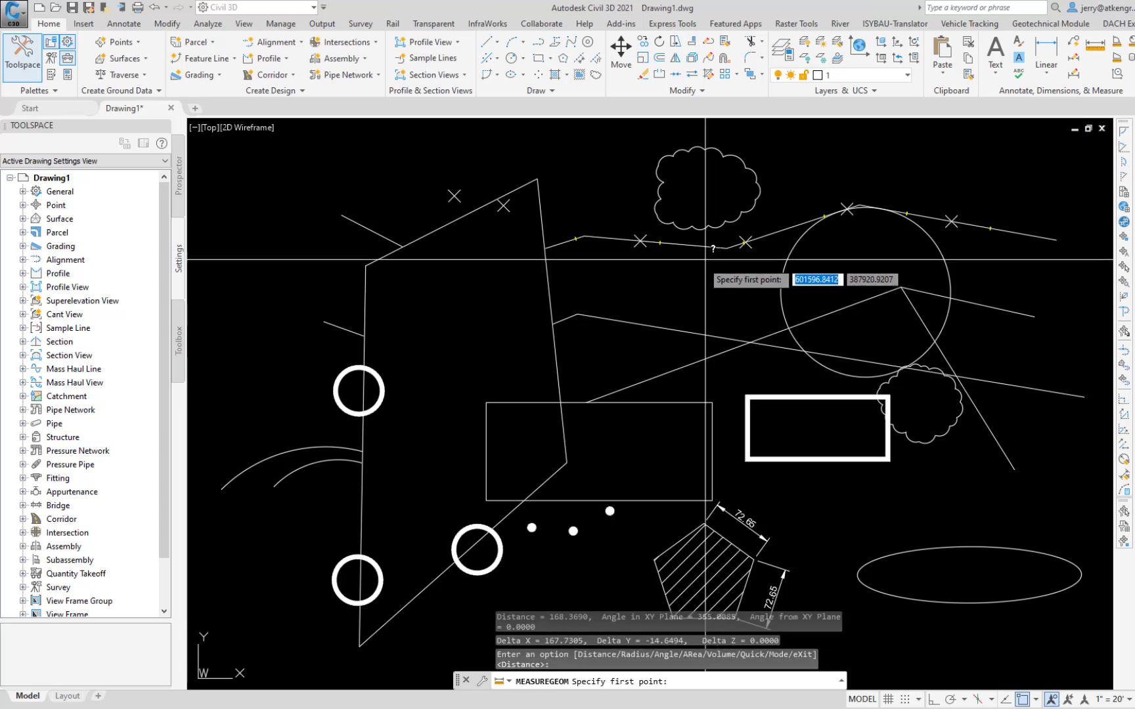
left_click(577, 314)
left_click(901, 287)
key("Return")
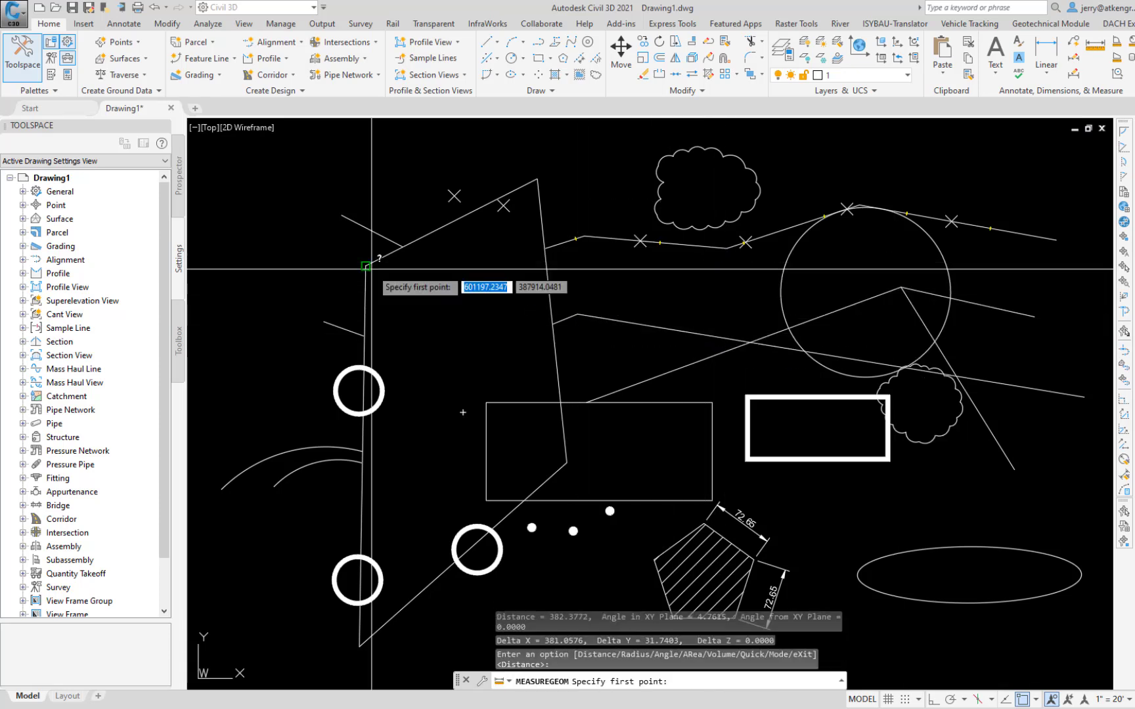
left_click(366, 266)
left_click(746, 396)
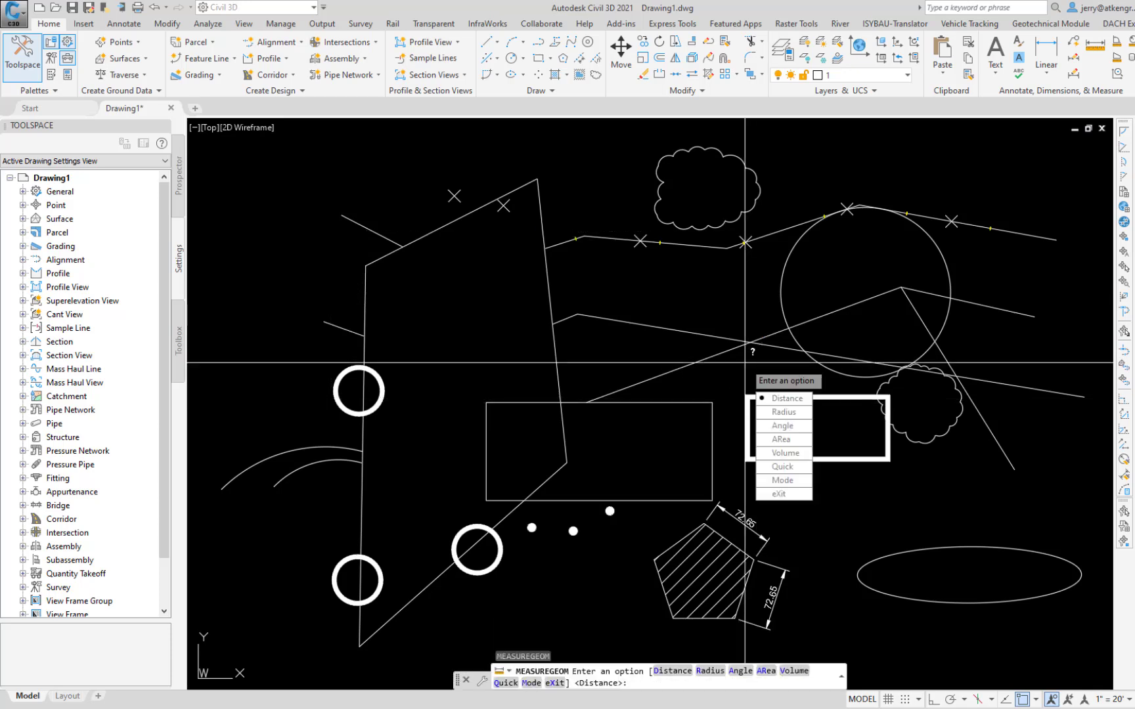
Step: Measure the radius of the large circle and of the outer arc with the MEASUREGEOM Radius option
key("Down")
key("Down")
key("Return")
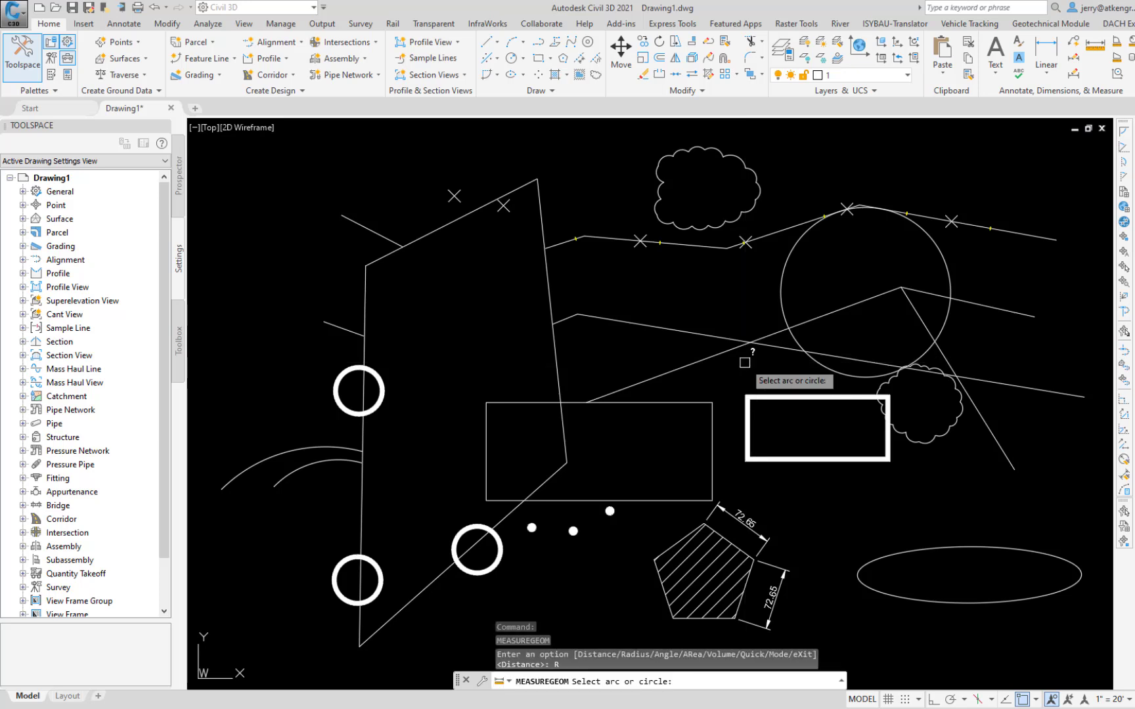
left_click(785, 266)
key("Return")
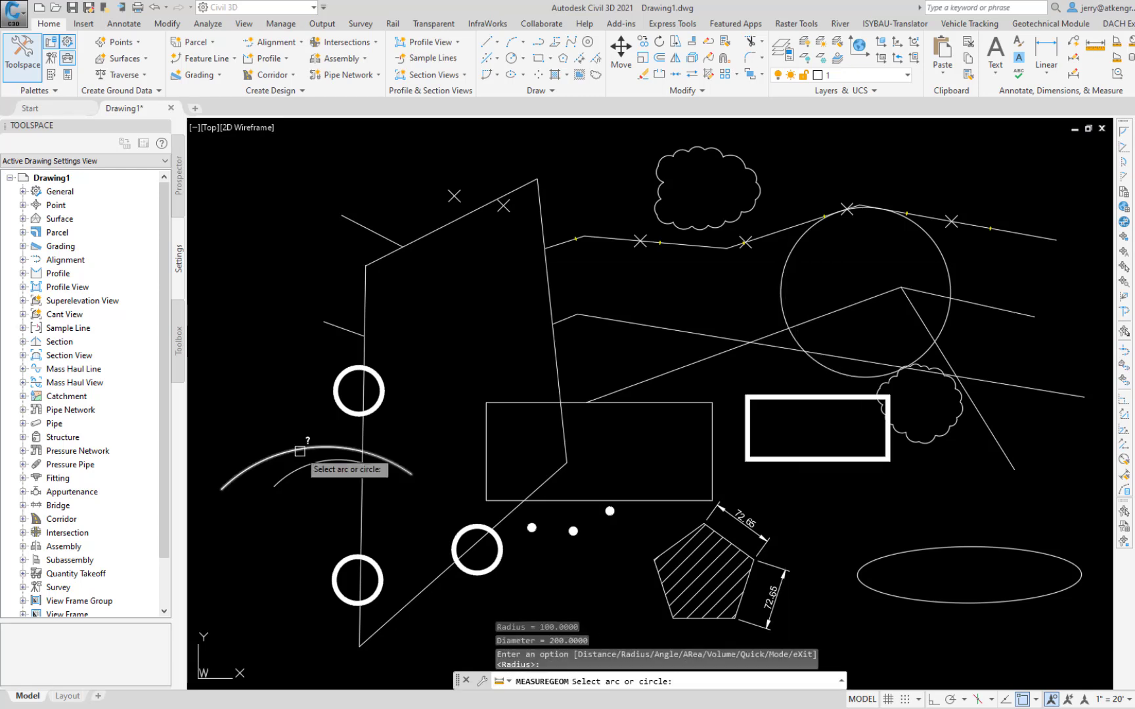
left_click(300, 450)
key("Escape")
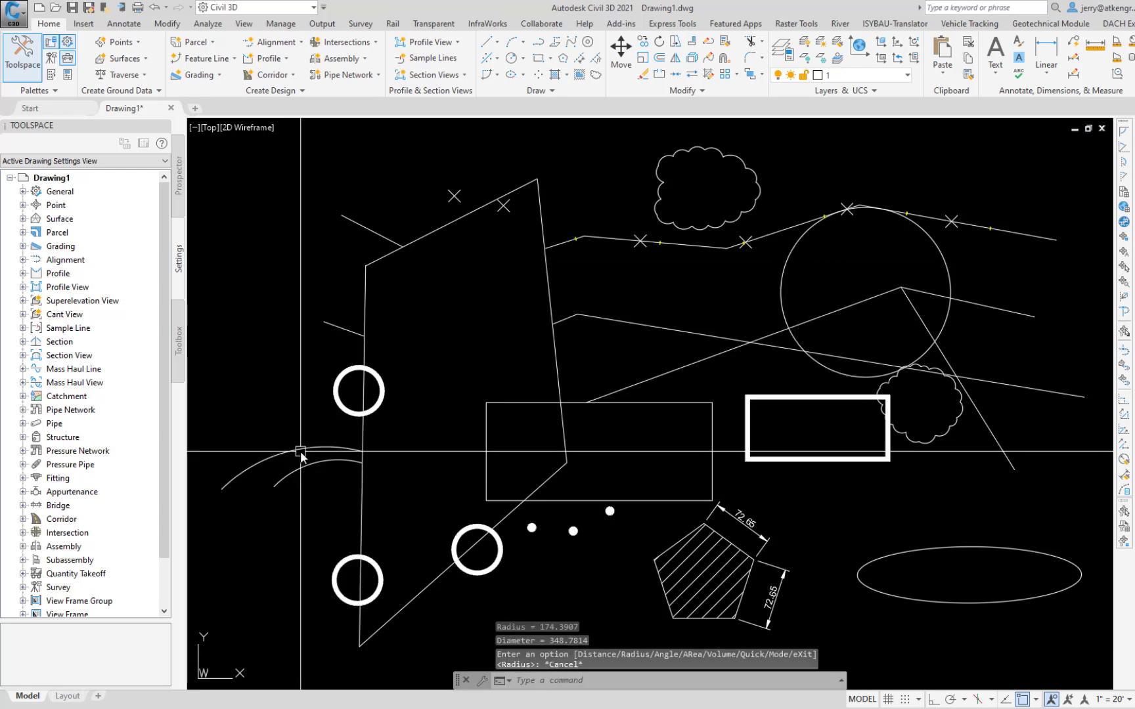
Step: Measure the angles between the two long crossing lines and between the steep and shallow lines sharing an apex, using the MEASUREGEOM Angle option
key("Return")
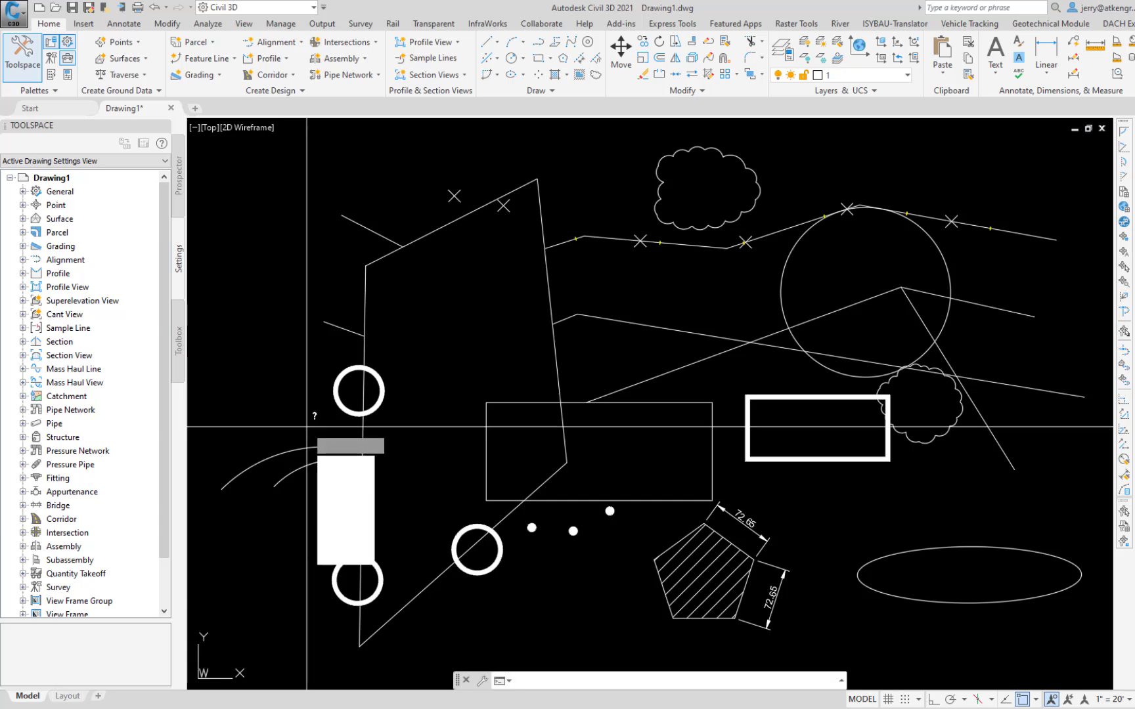
left_click(347, 492)
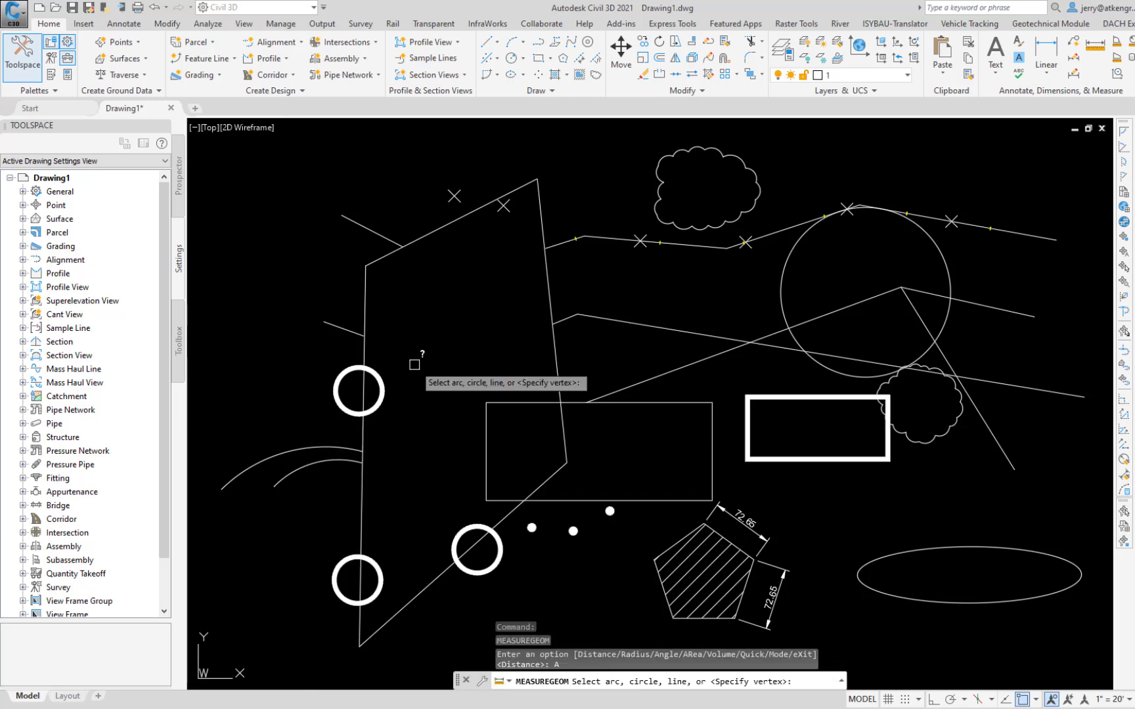
left_click(663, 328)
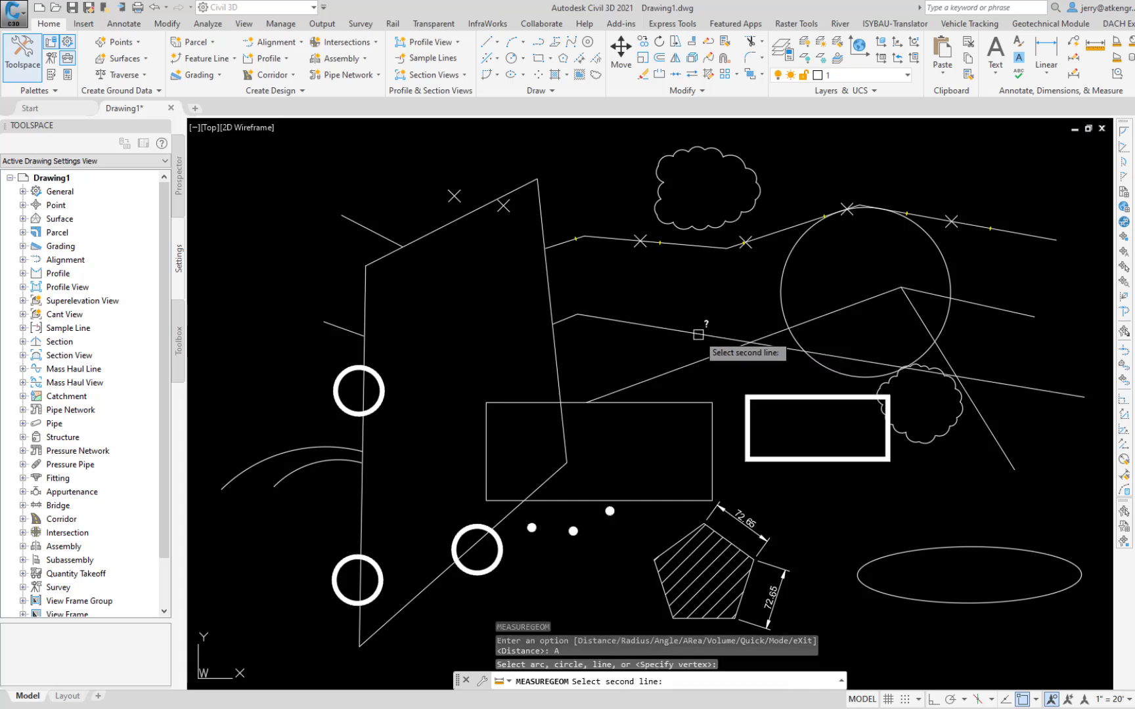
left_click(824, 318)
key("Return")
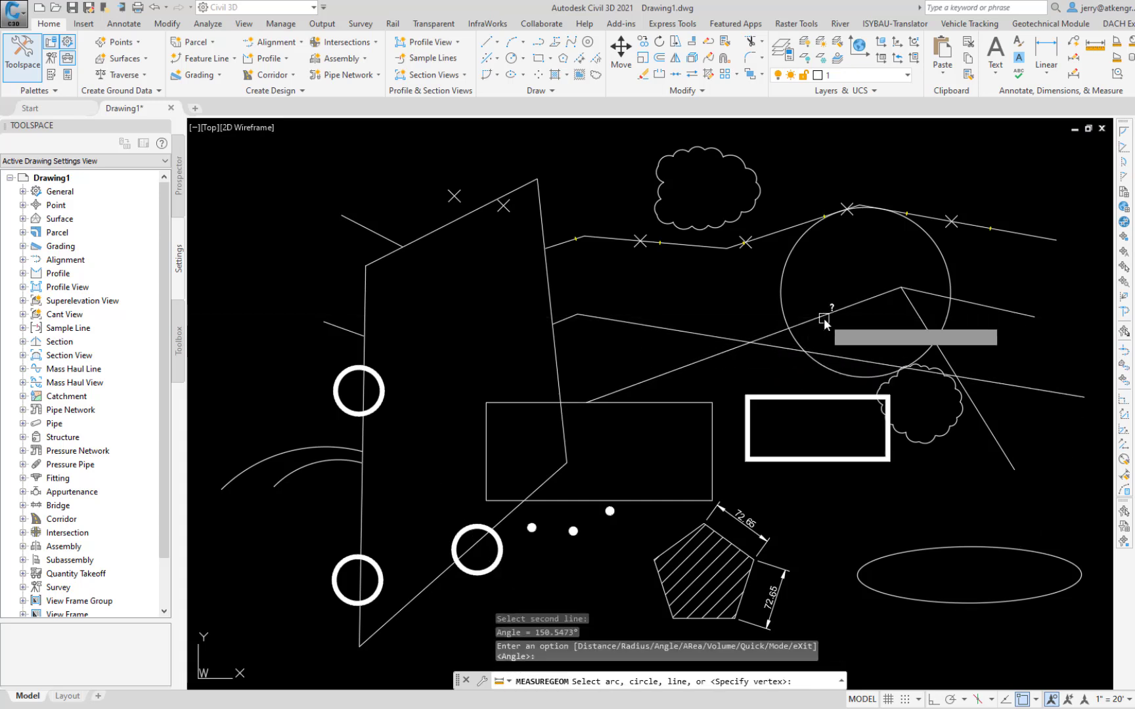
left_click(919, 323)
left_click(1008, 313)
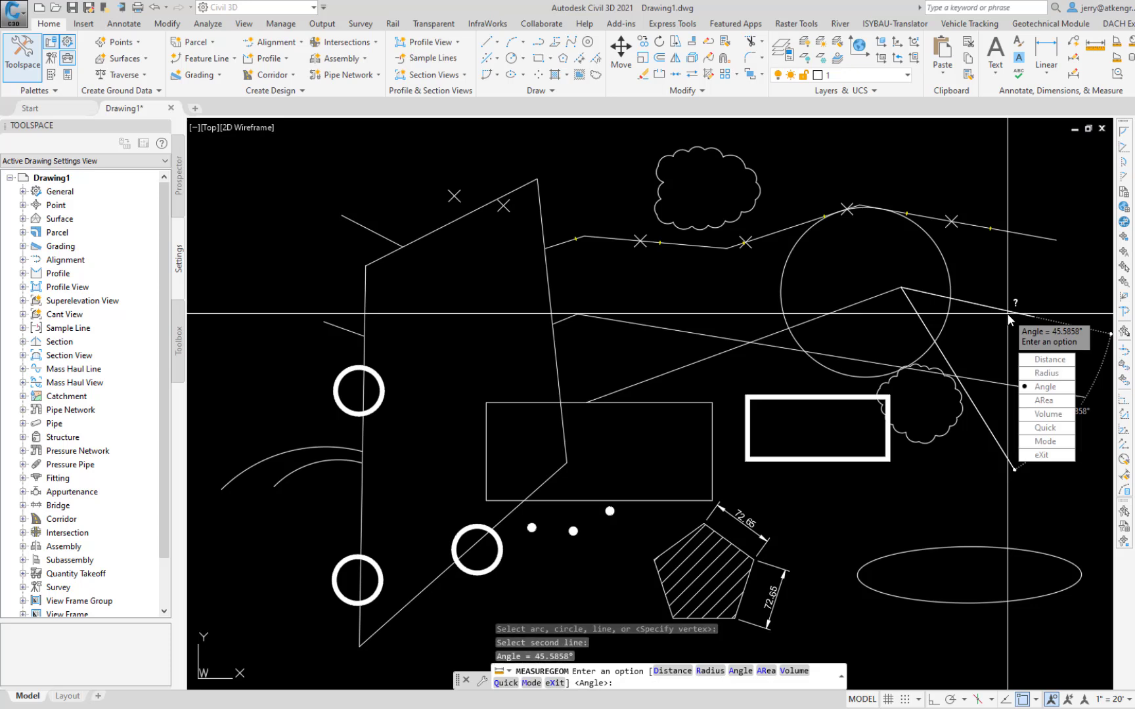
key("Escape")
Step: Measure the area of the large four-sided outline by its four corner points, starting at its lowest corner, with the MEASUREGEOM Area option
key("Return")
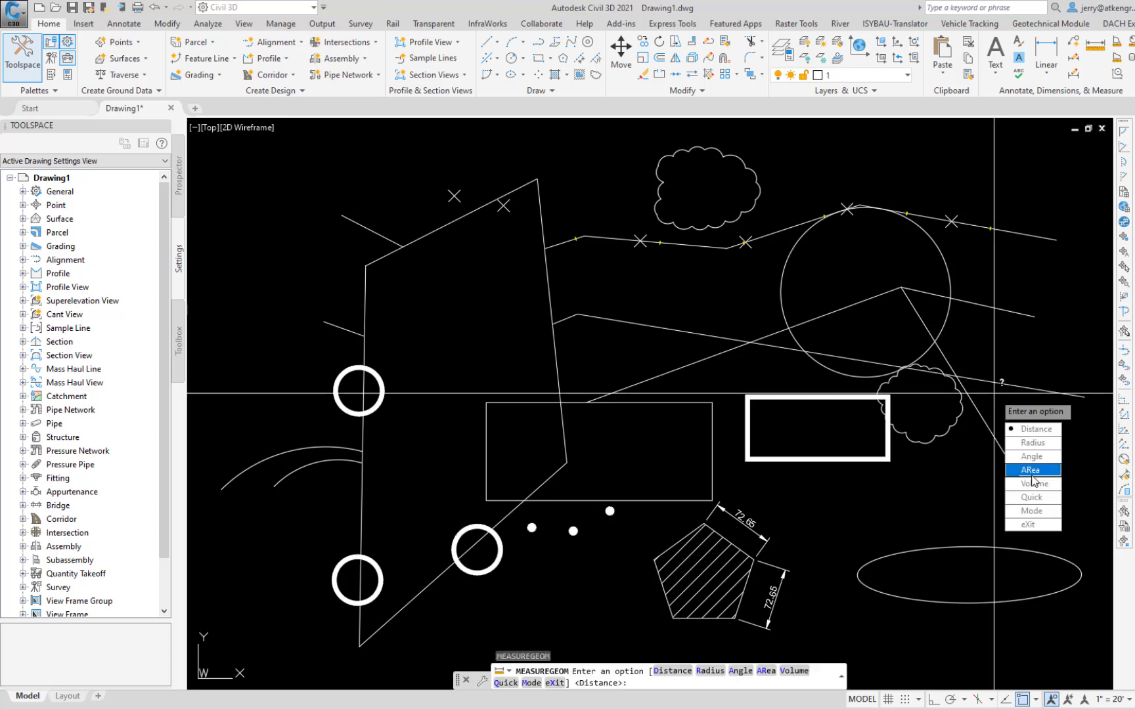
left_click(1032, 471)
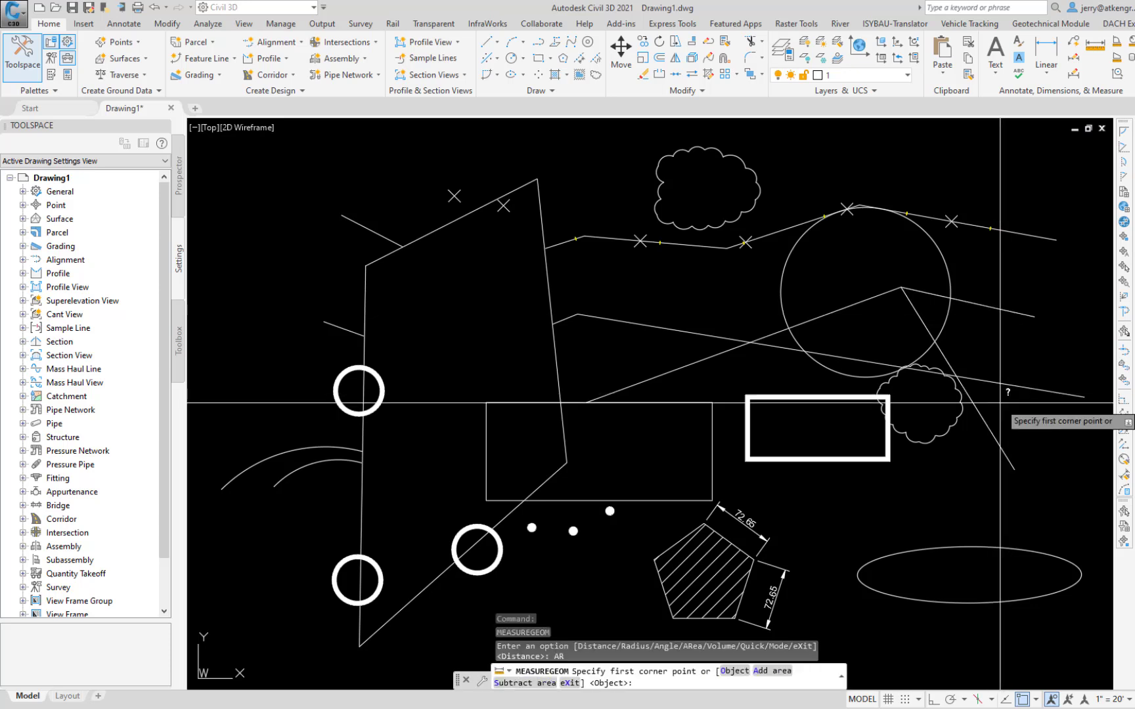
left_click(359, 646)
left_click(365, 264)
left_click(538, 178)
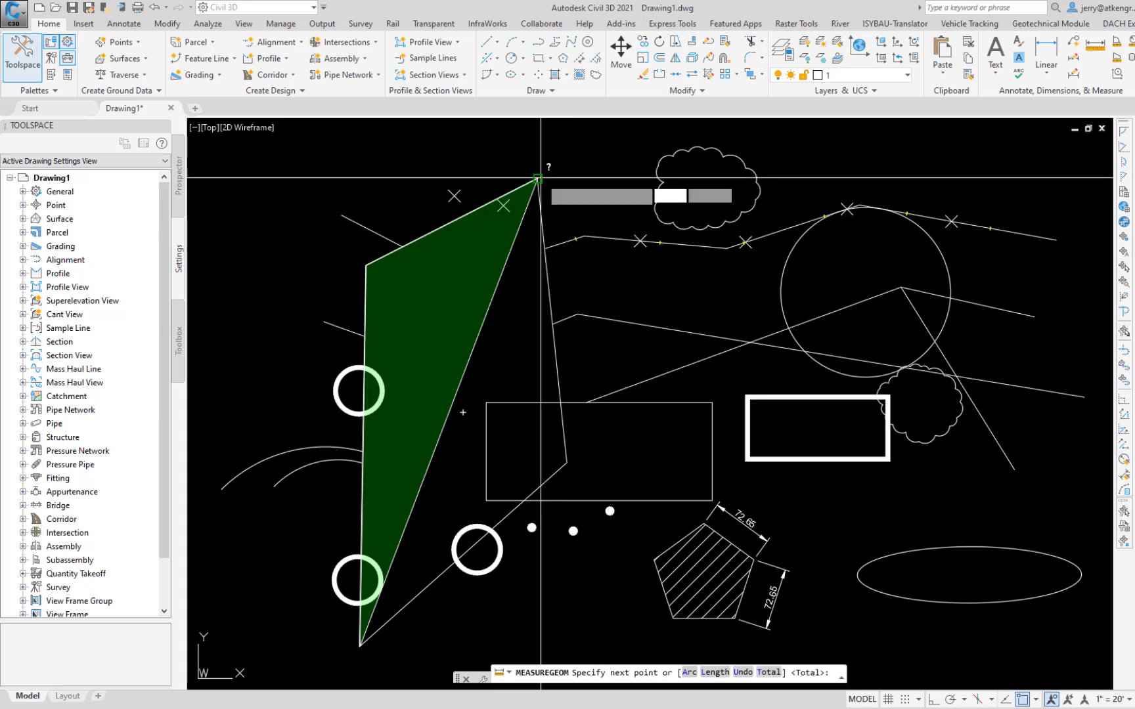
left_click(566, 461)
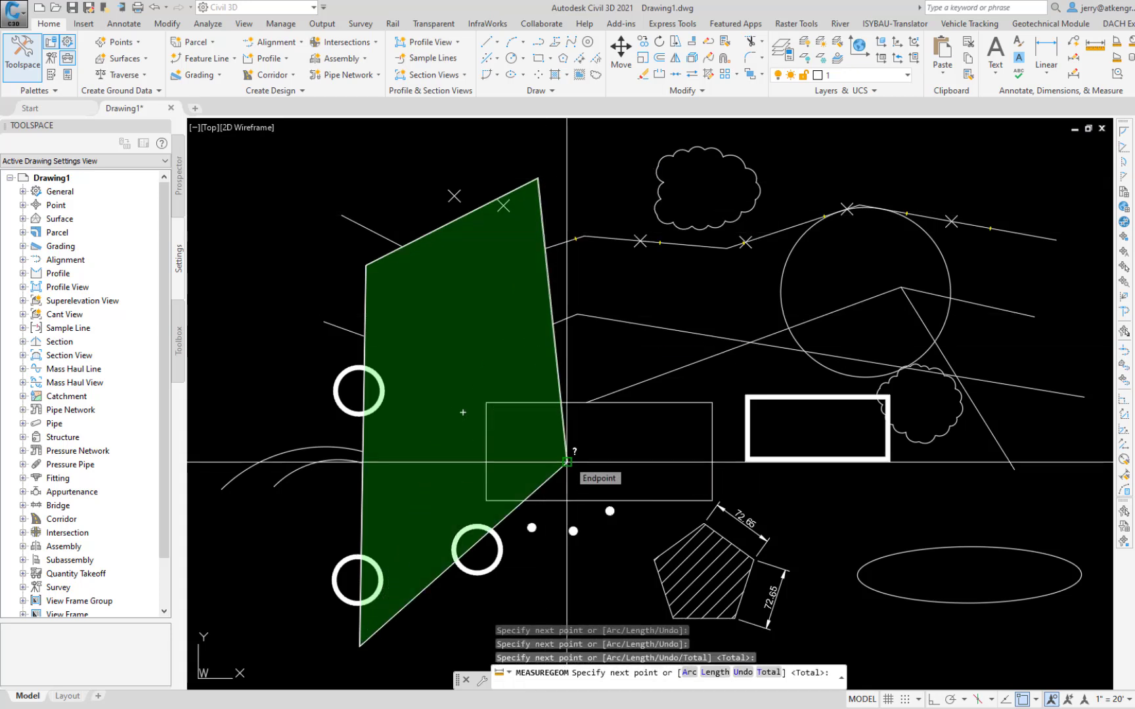
right_click(566, 462)
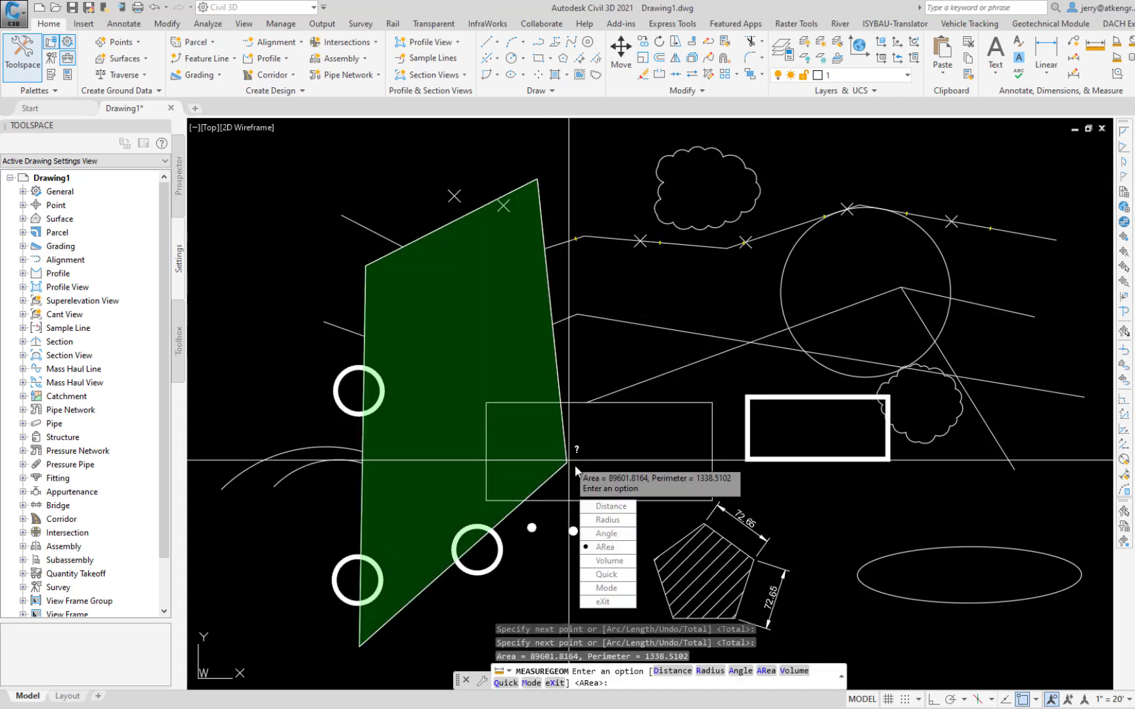
Step: Measure the area of the thin-lined rectangle with the Area command's Object option
left_click(586, 492)
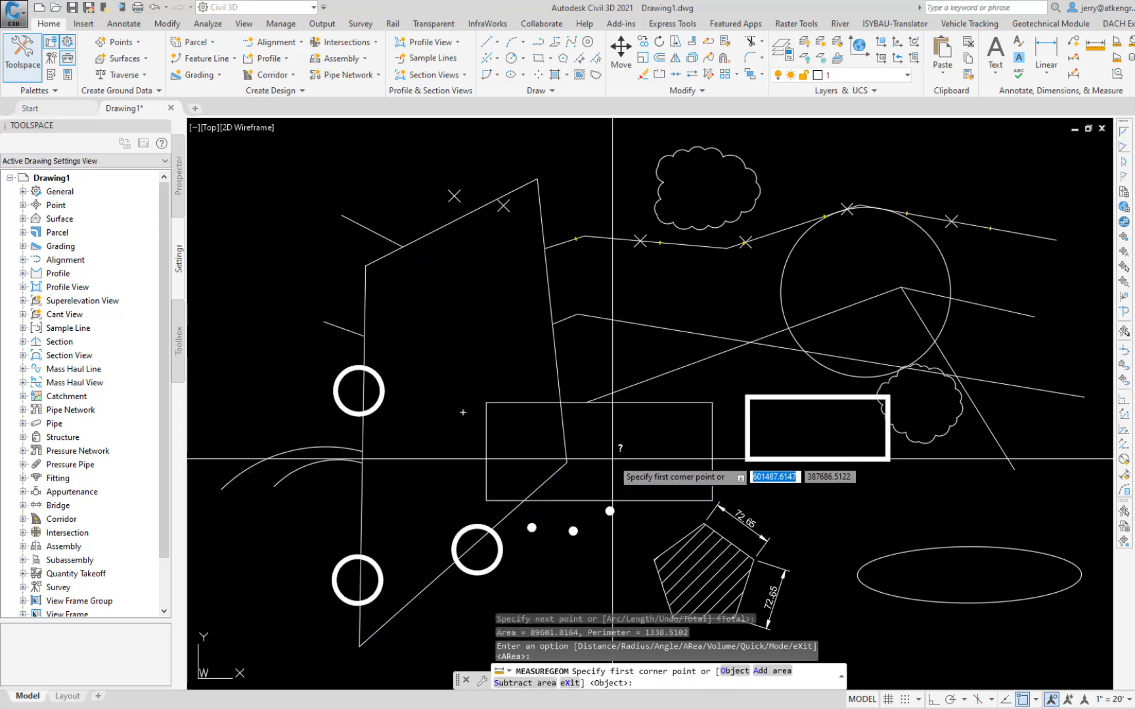
key("Down")
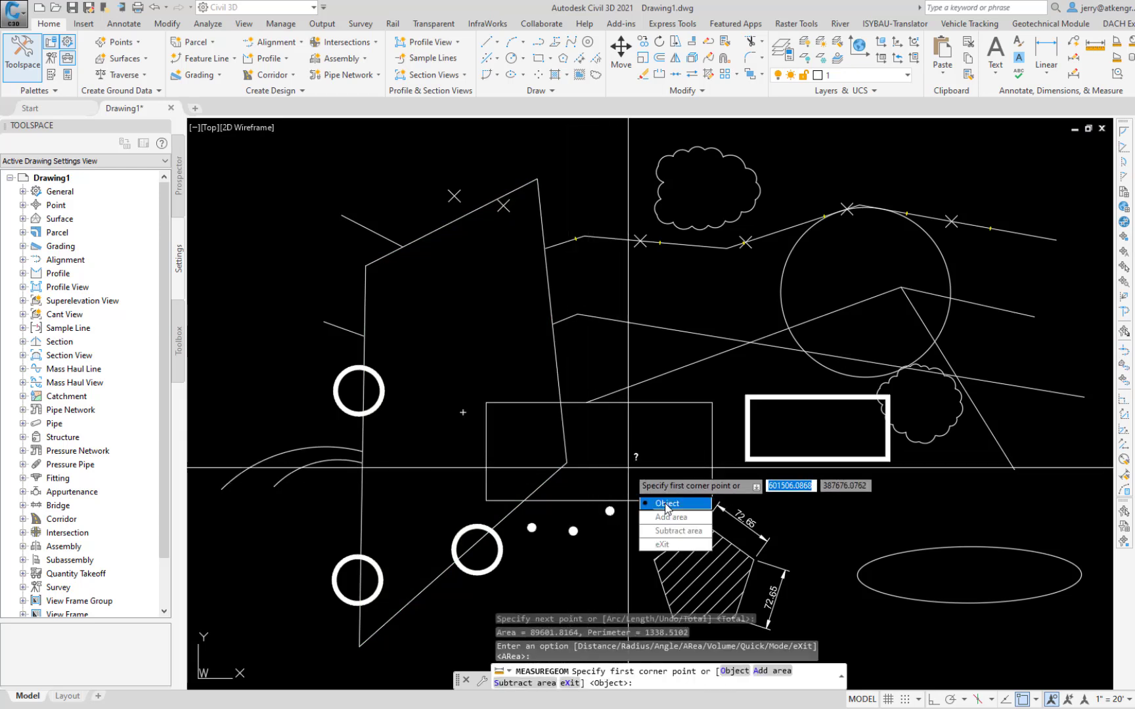
key("Return")
left_click(663, 401)
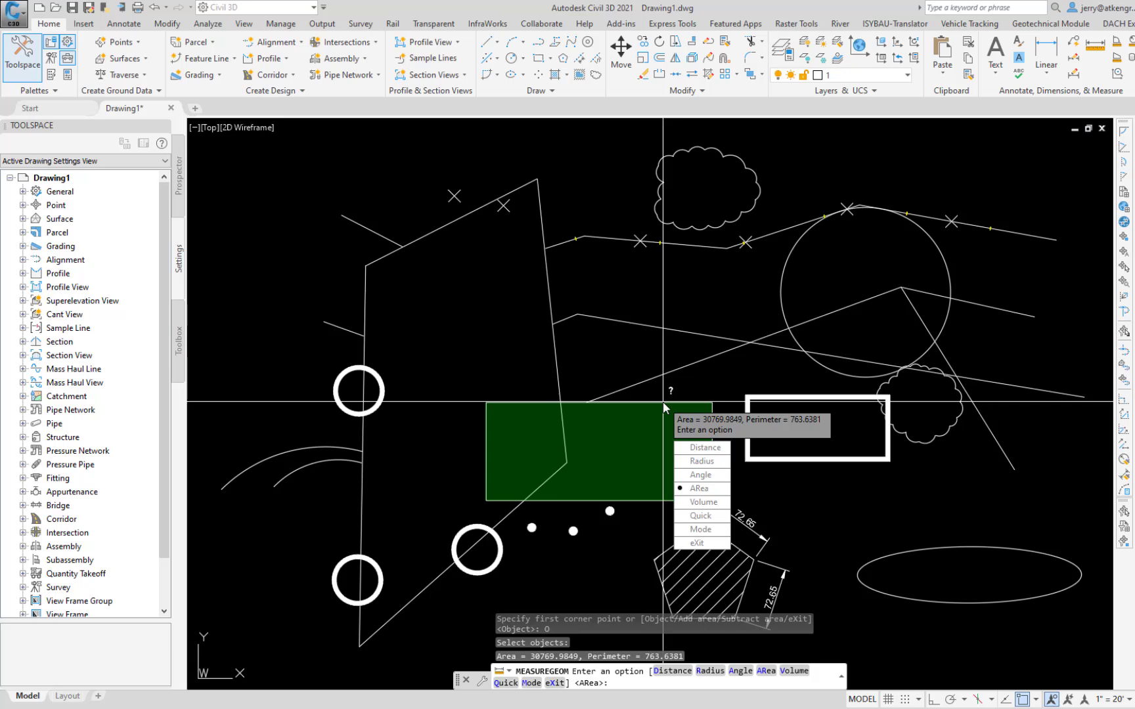
Step: Measure the area of the ellipse with the Area command's Object option and end the command
key("Return")
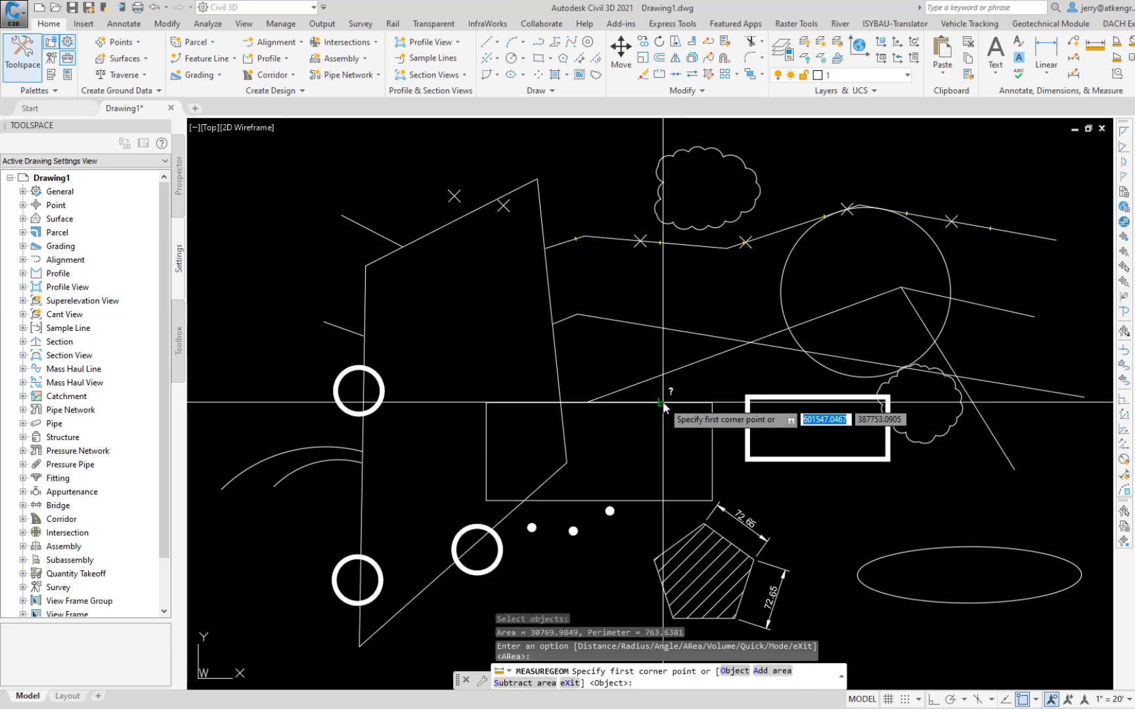
key("Down")
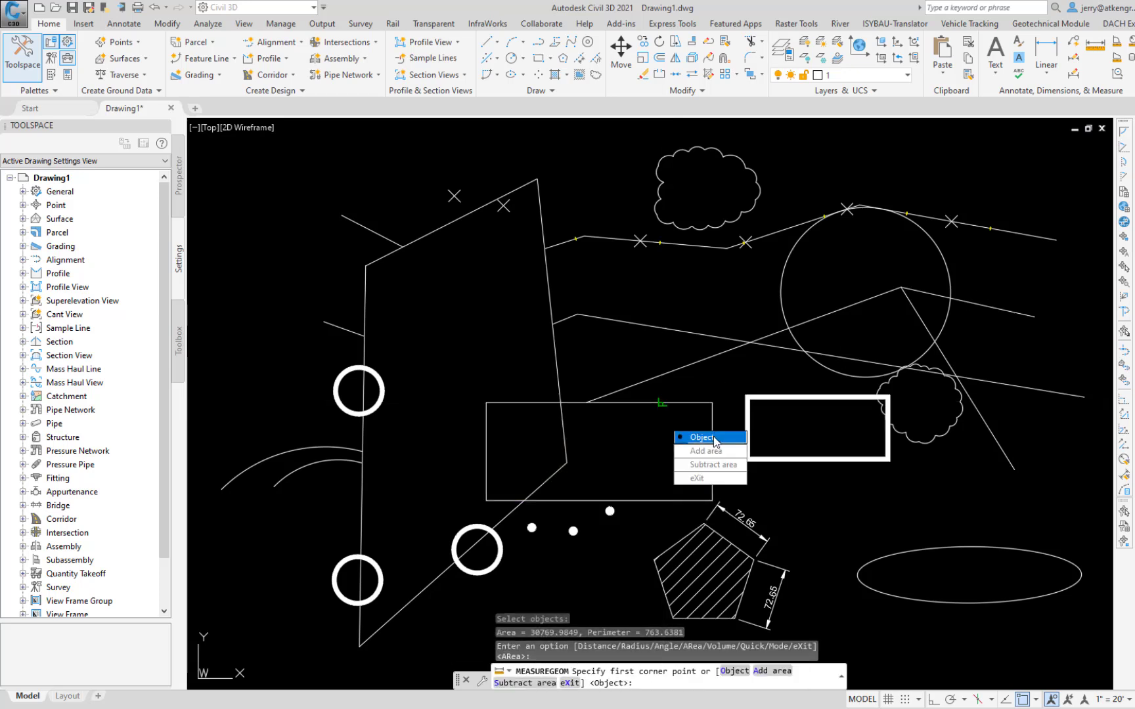
key("Return")
left_click(947, 546)
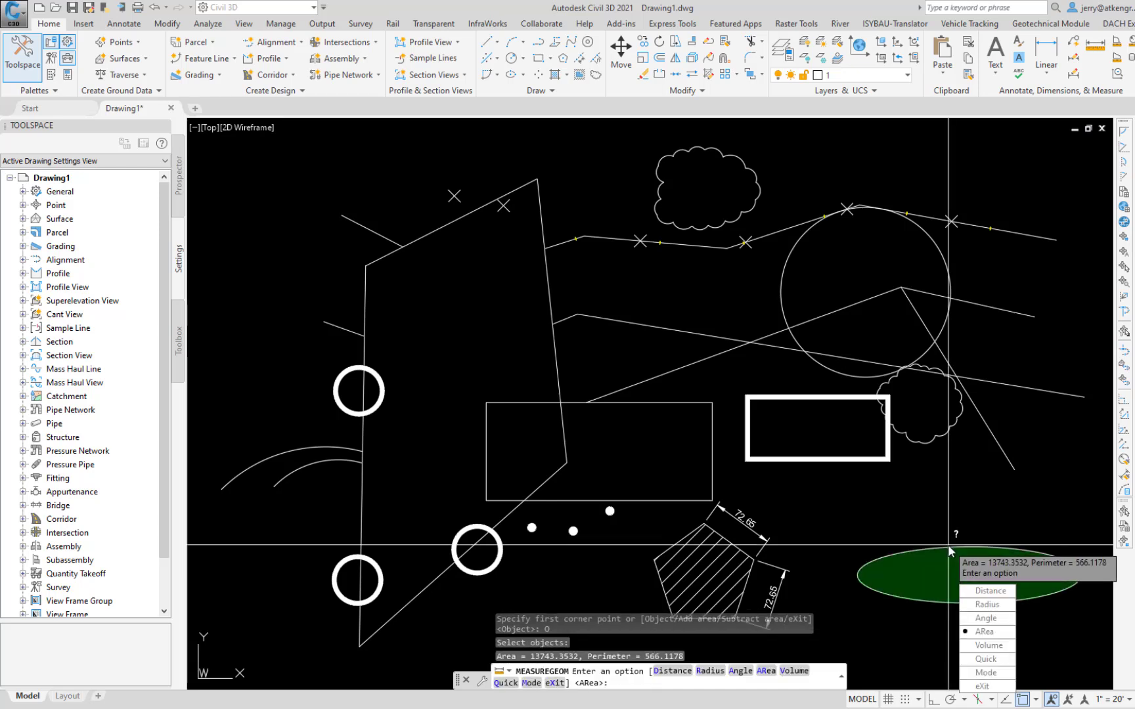
key("Escape")
Step: Measure the volume of the ellipse as an object with a height of 5, using the MEASUREGEOM Volume option
key("Return")
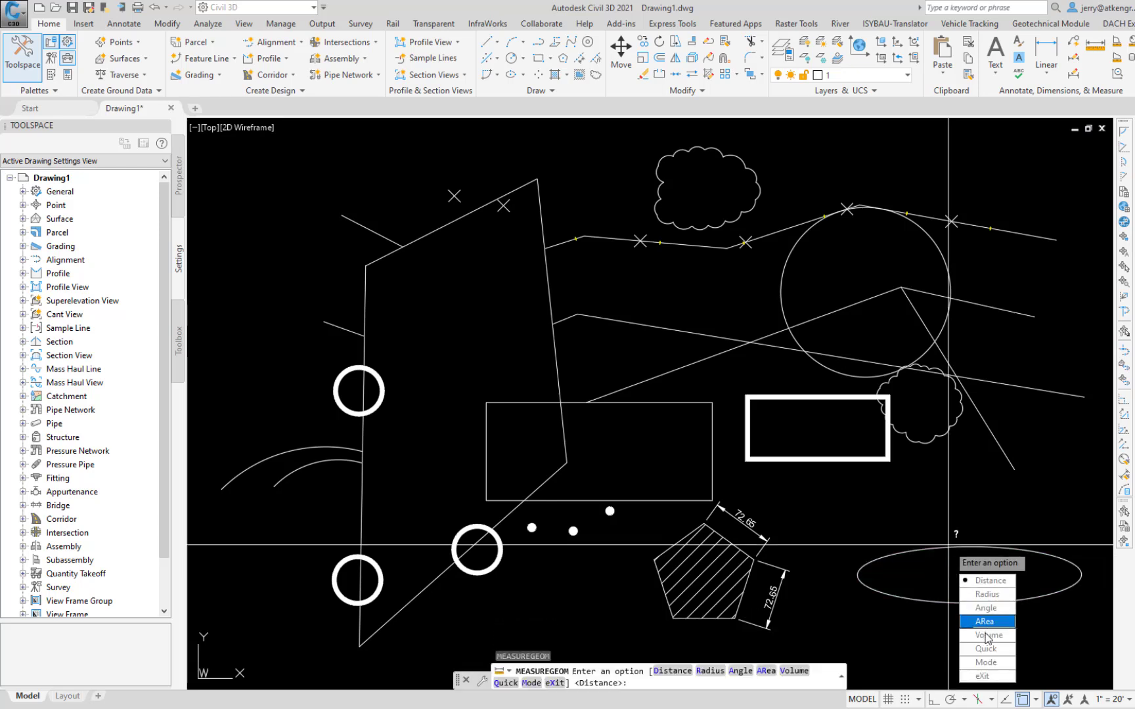
left_click(988, 636)
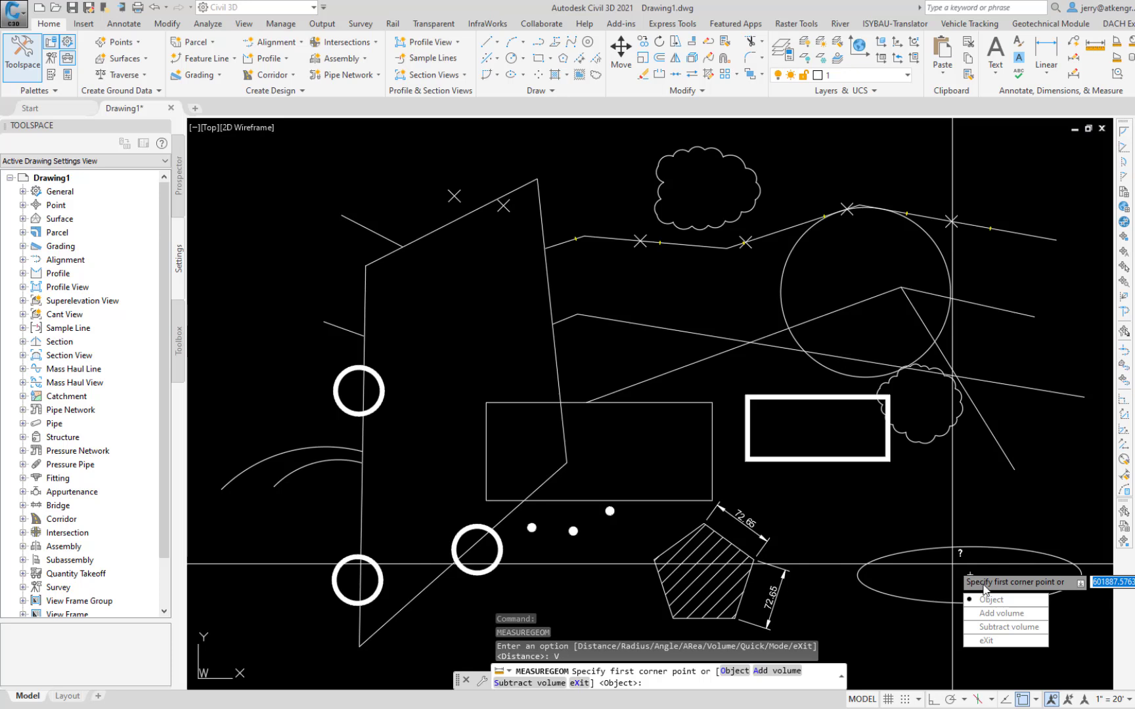
left_click(989, 600)
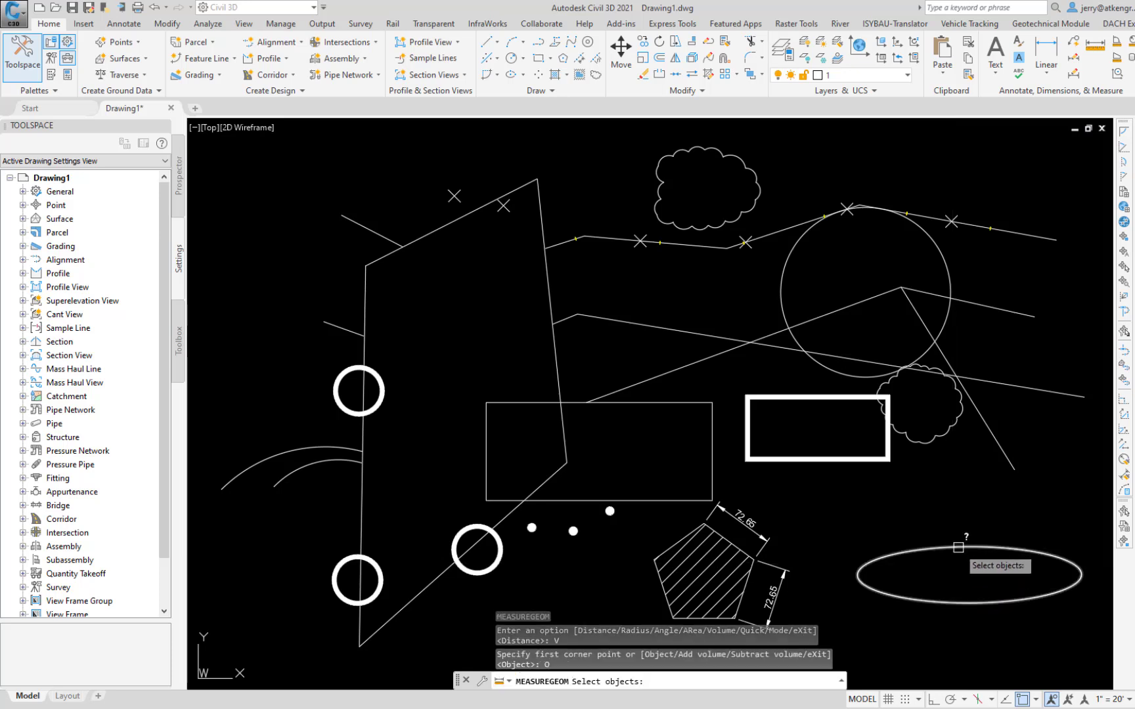
left_click(958, 547)
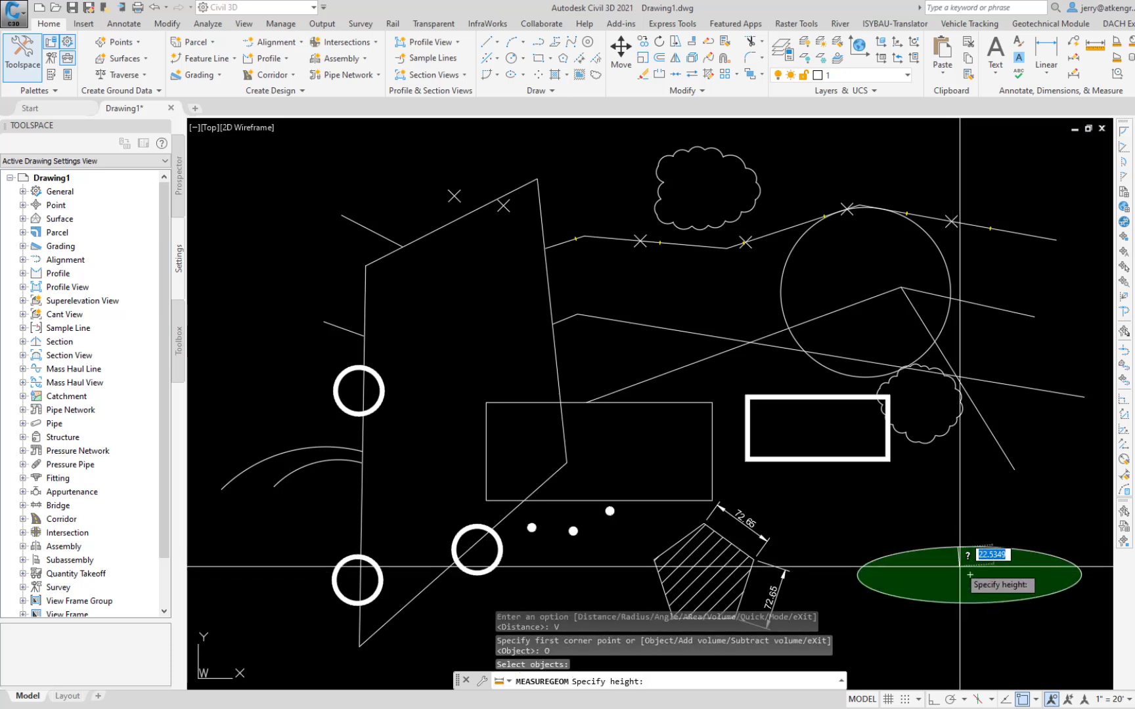
type("5")
key("Return")
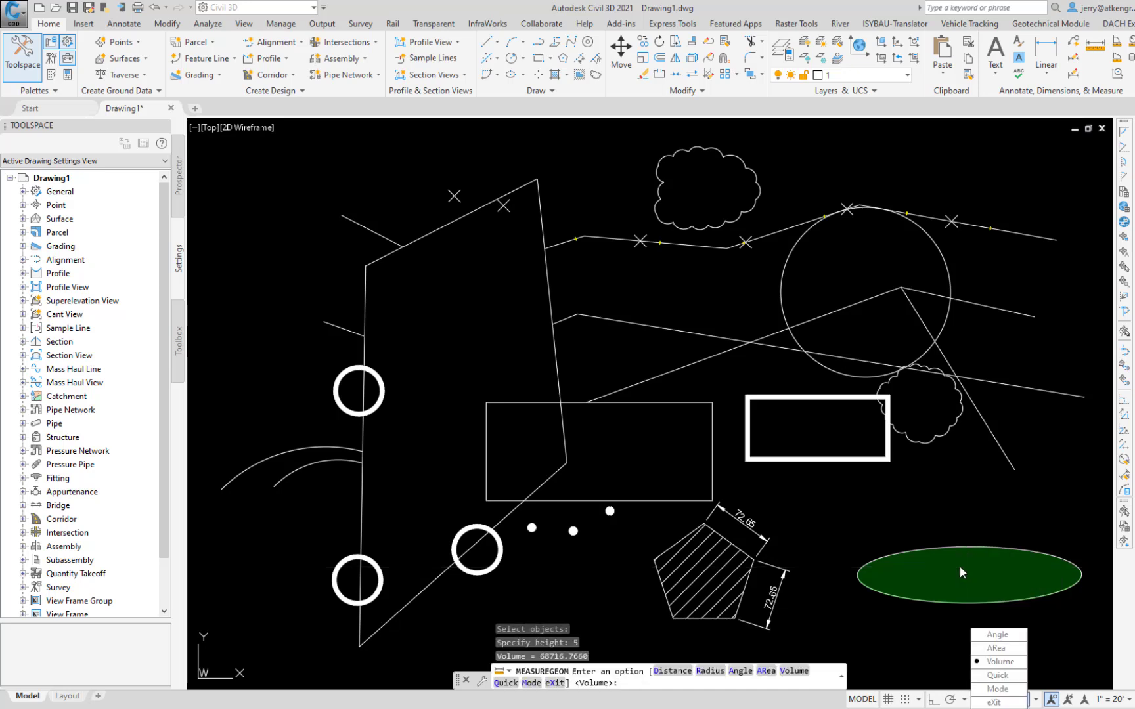
key("Escape")
Step: Quick-measure the geometry between the short sloping line, the inner arc and the thin rectangle with MEASUREGEOM
key("Return")
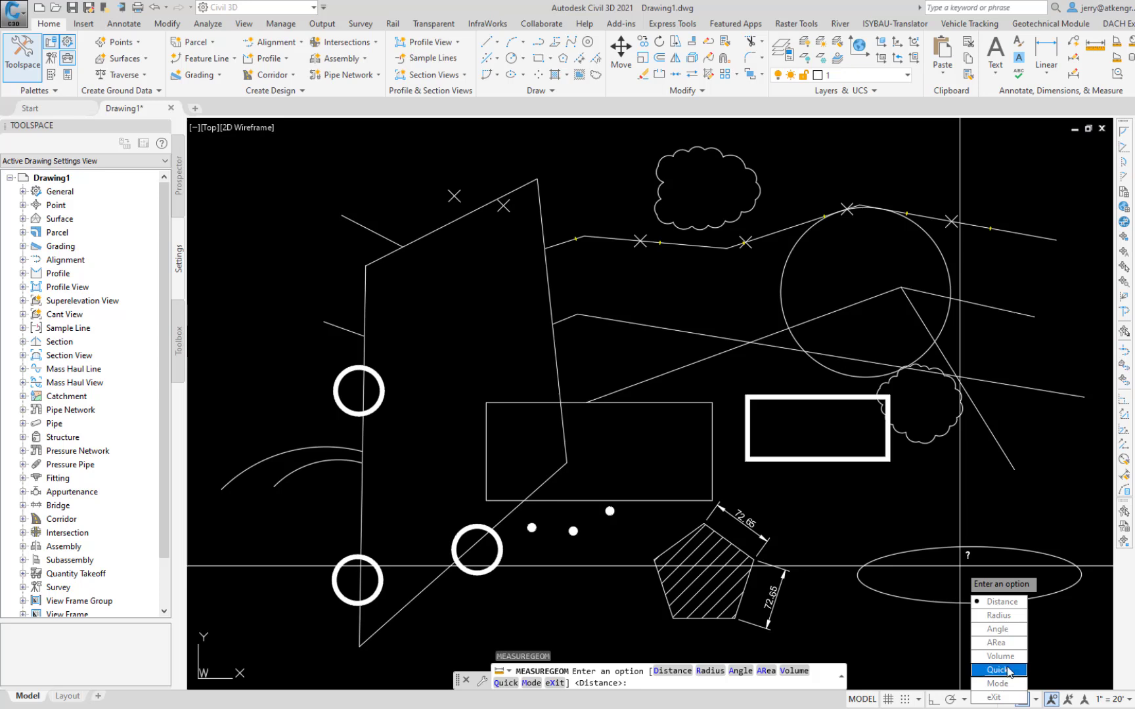
left_click(1008, 670)
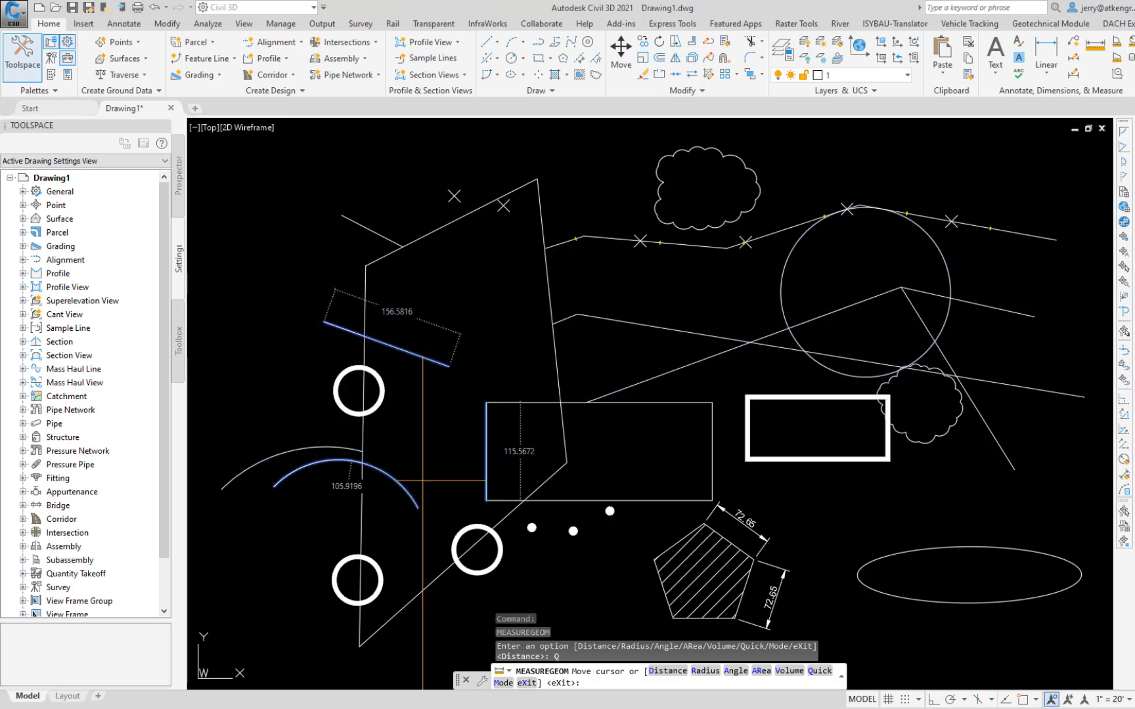
key("Return")
Step: Set the MEASUREGEOM Mode option for always defaulting to quick measure behavior to No
key("Down")
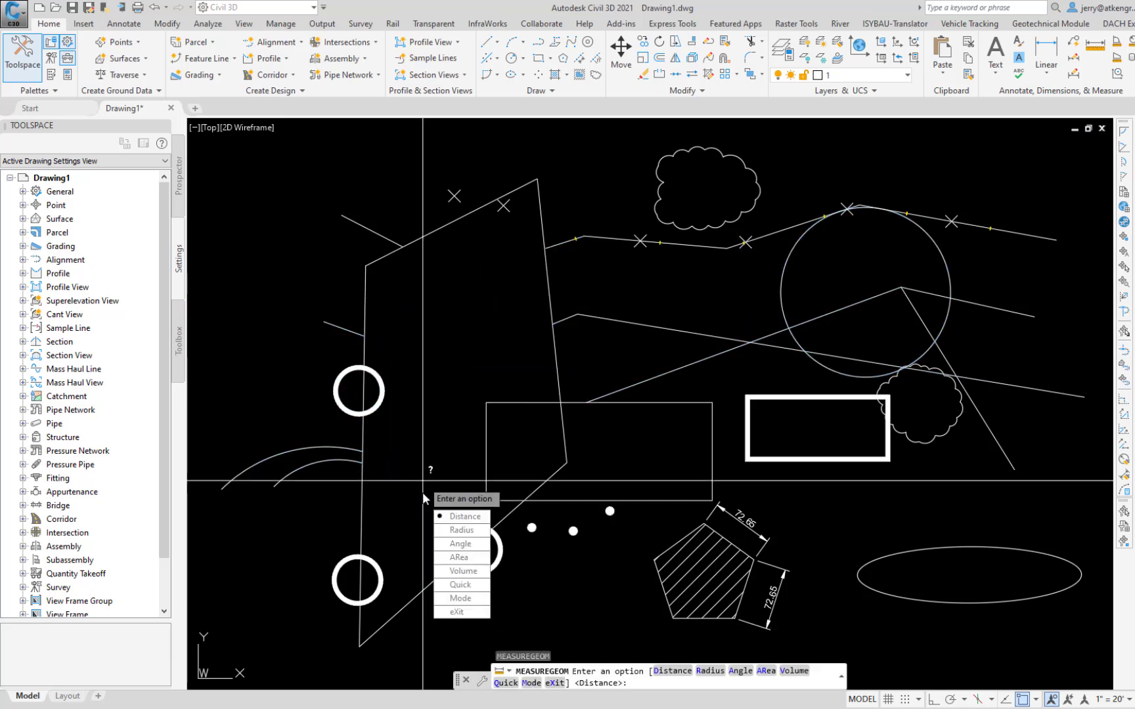
left_click(459, 599)
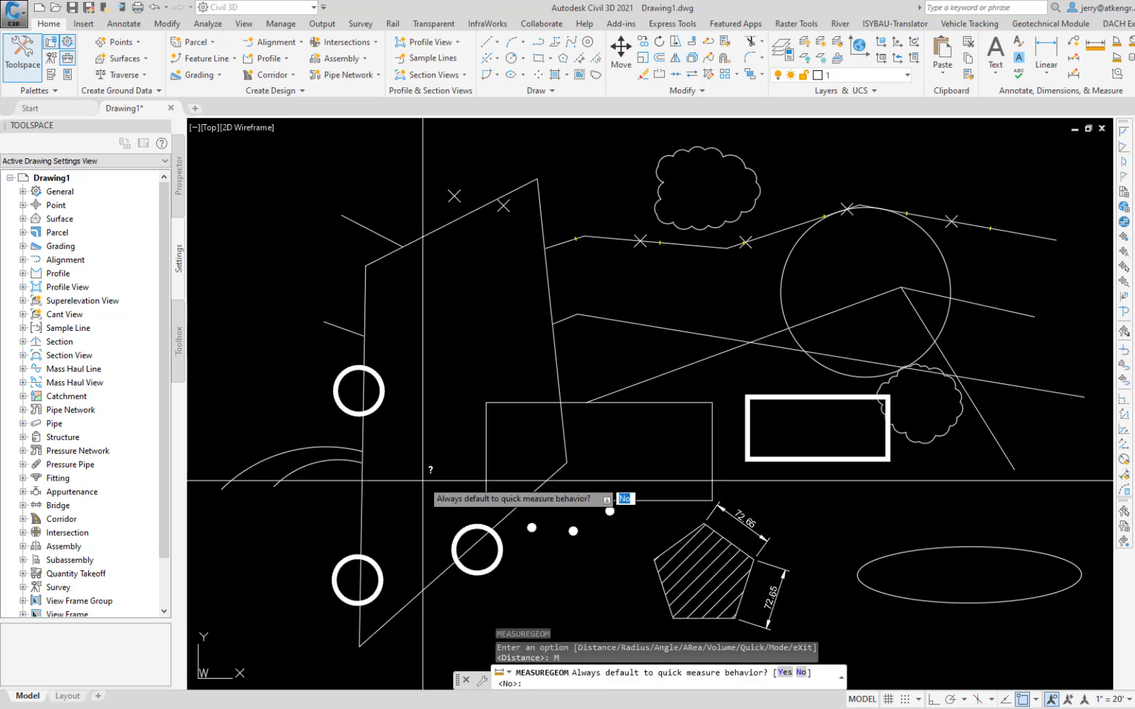
key("Down")
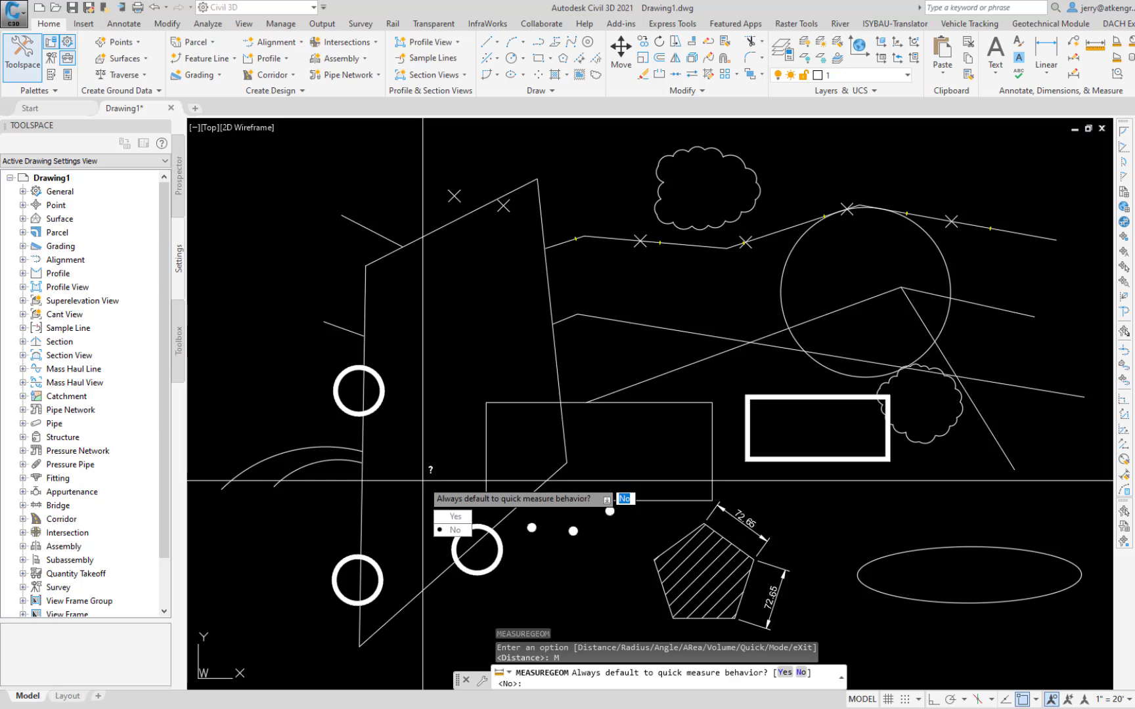
key("Return")
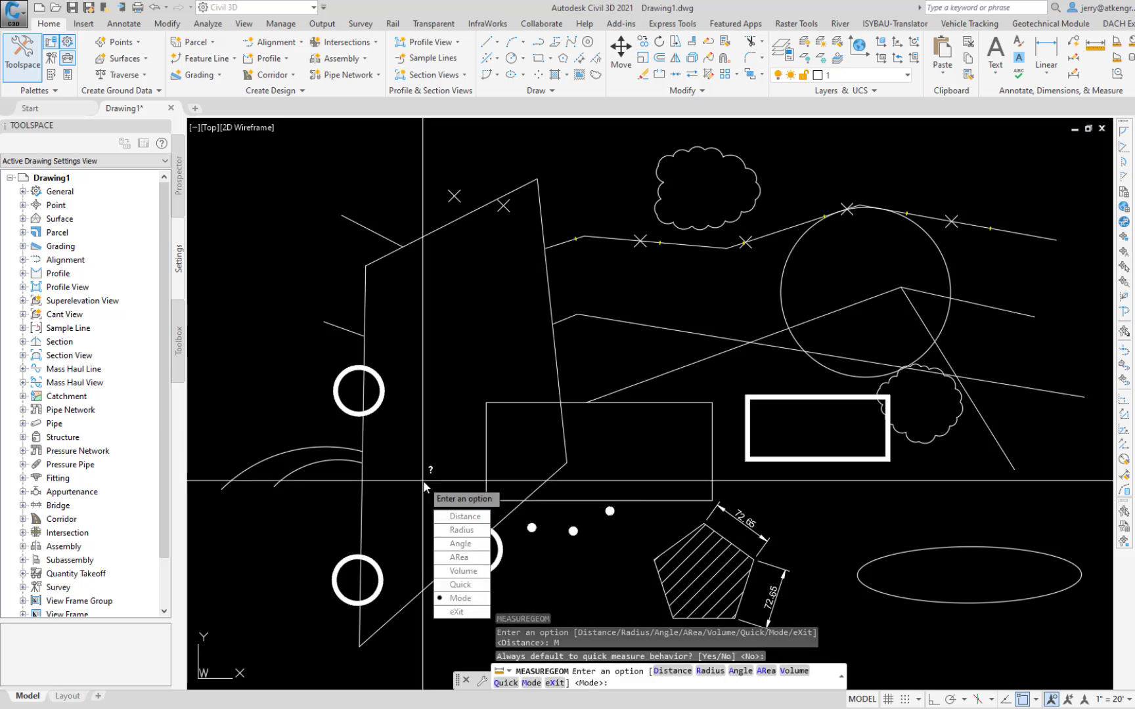
key("Escape")
Step: Identify point coordinates with ID at a point marker, the upper polyline, the circle's center, the thick rectangle and the ellipse's center
type("ID")
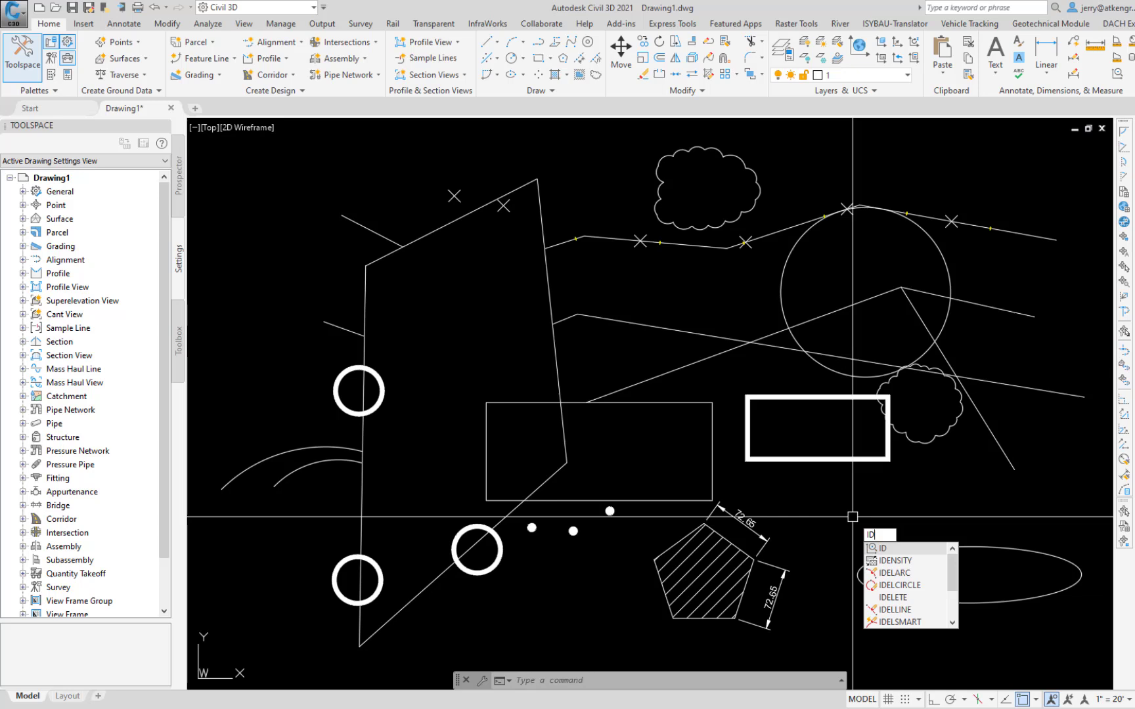
key("Return")
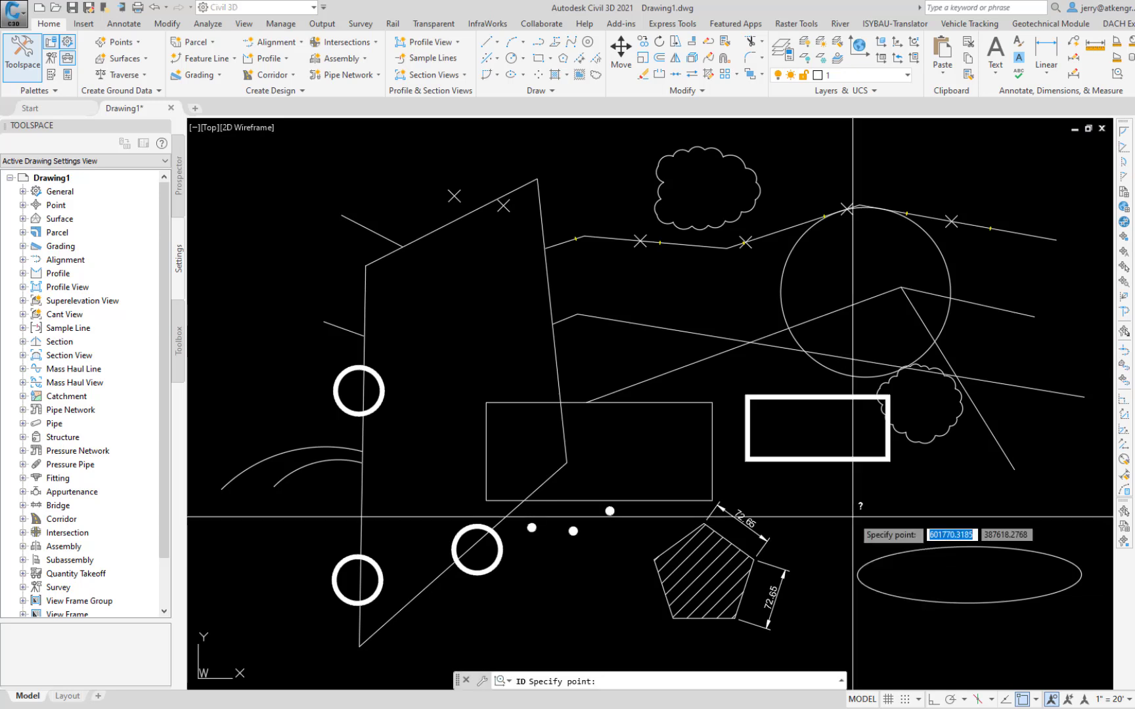
left_click(482, 202)
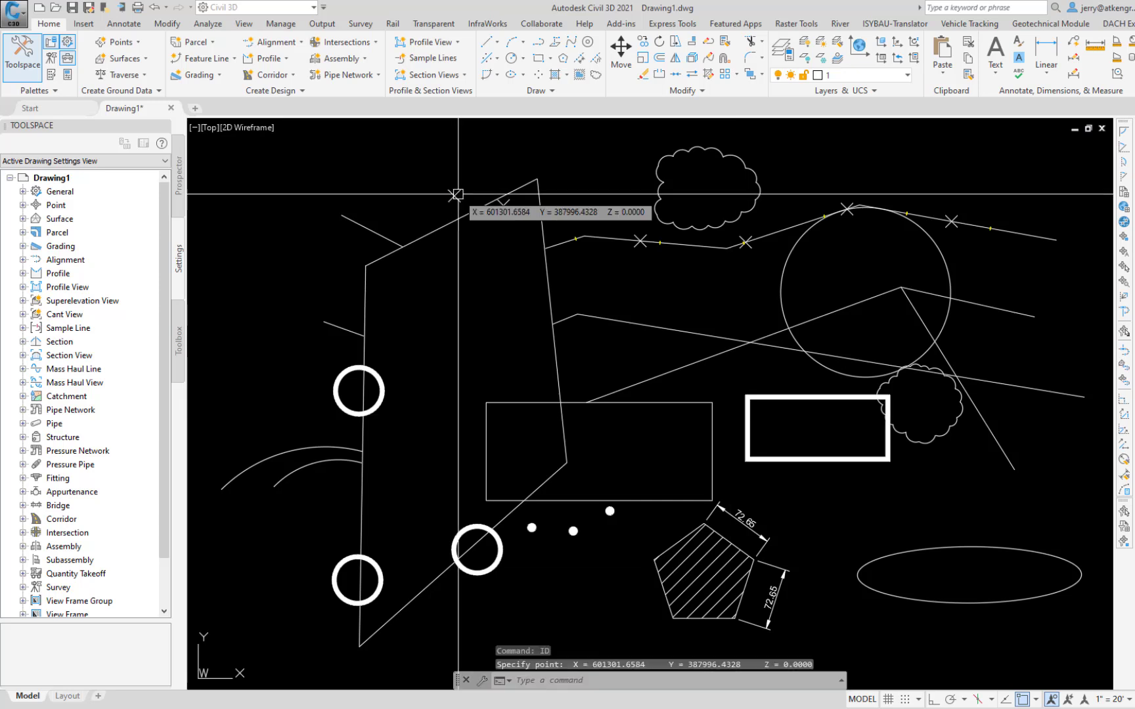
key("Return")
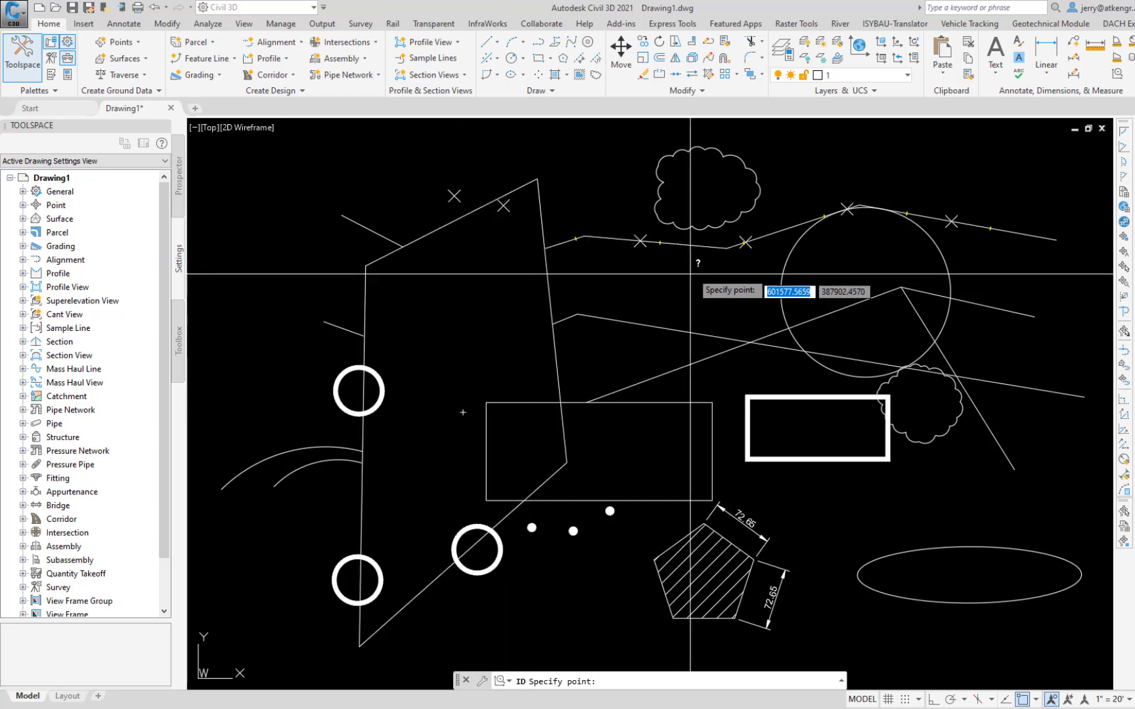
left_click(717, 250)
key("Return")
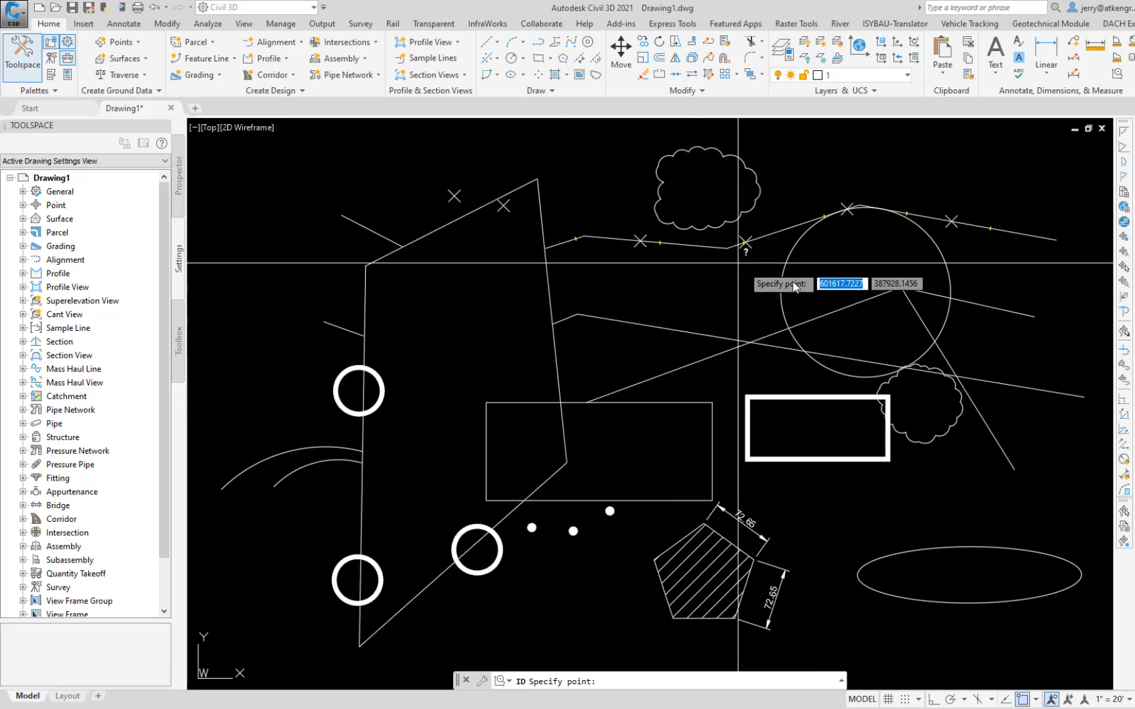
left_click(864, 289)
key("Return")
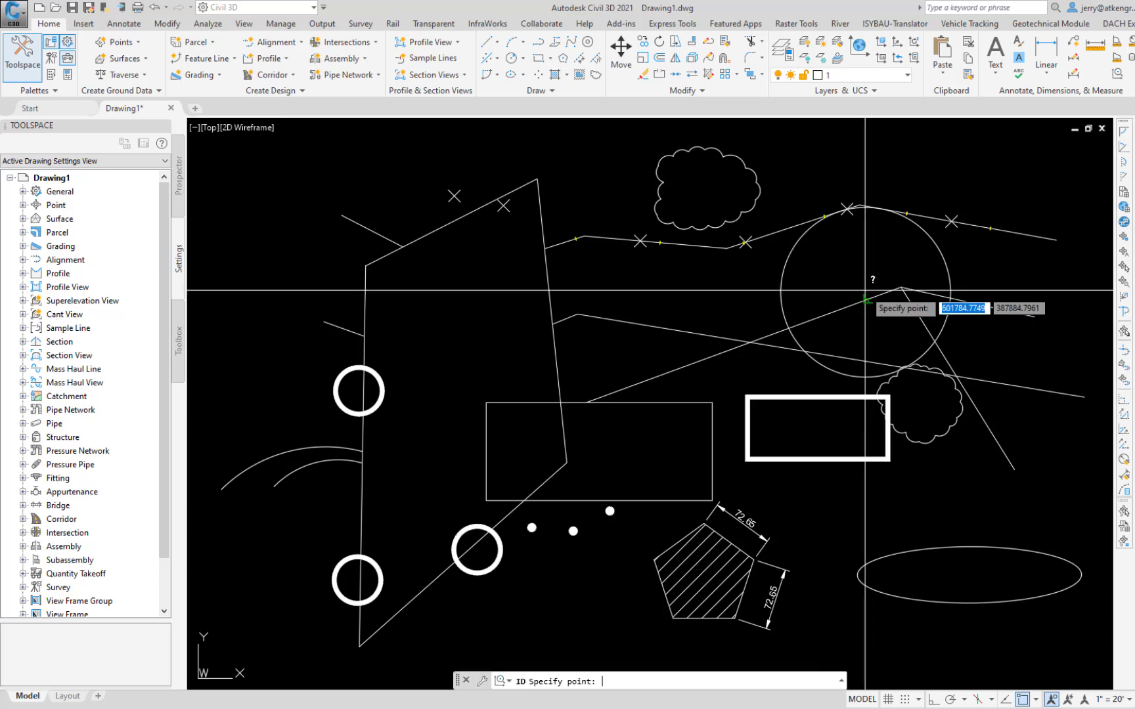
left_click(753, 395)
key("Return")
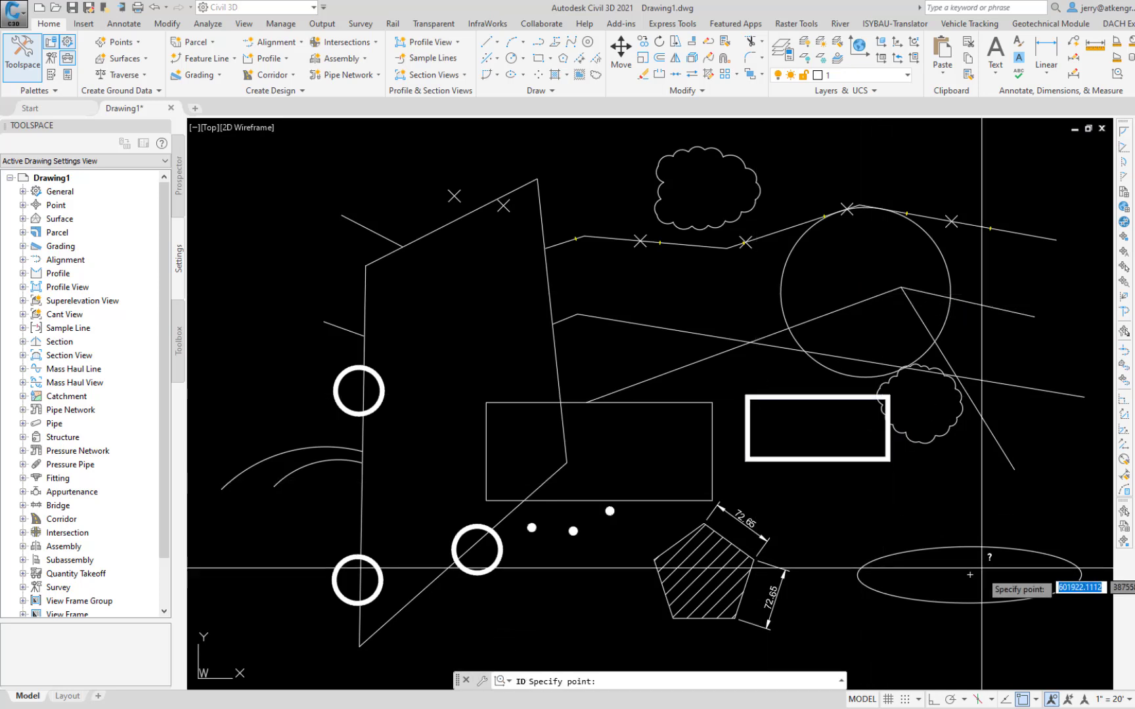
left_click(975, 577)
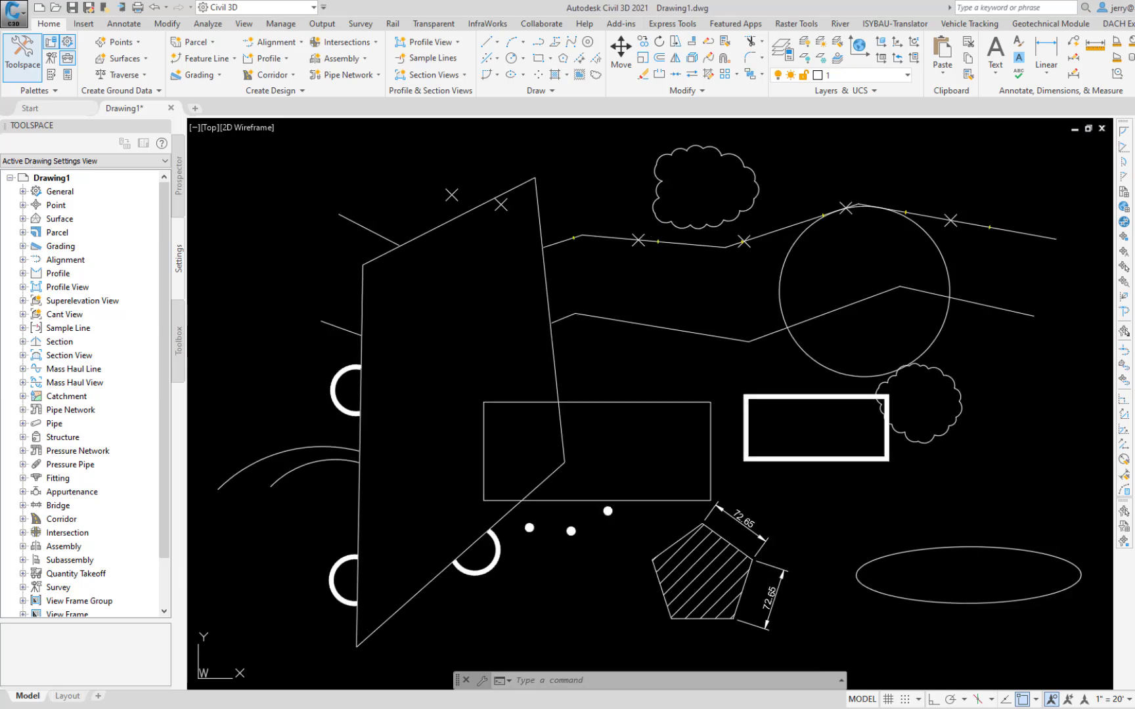
Step: Start a block definition named Pentagon and select the hatched pentagon outline and its hatch as the block's objects
type("b")
key("Return")
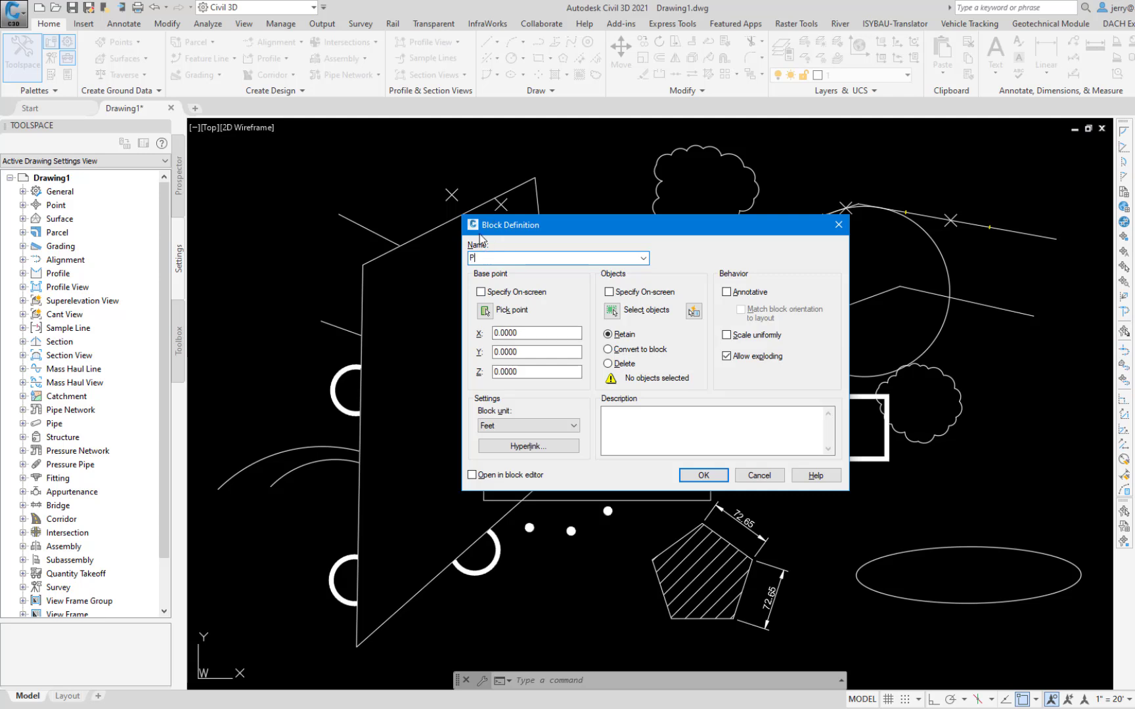
type("entagon")
left_click(612, 310)
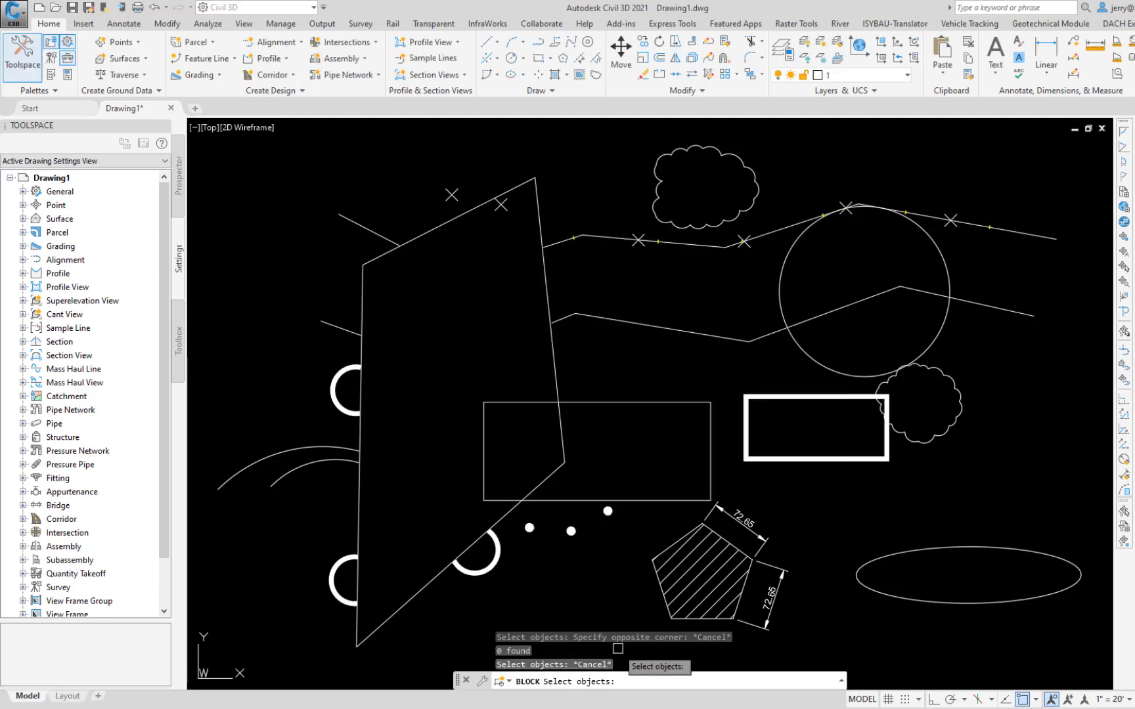
left_click(640, 655)
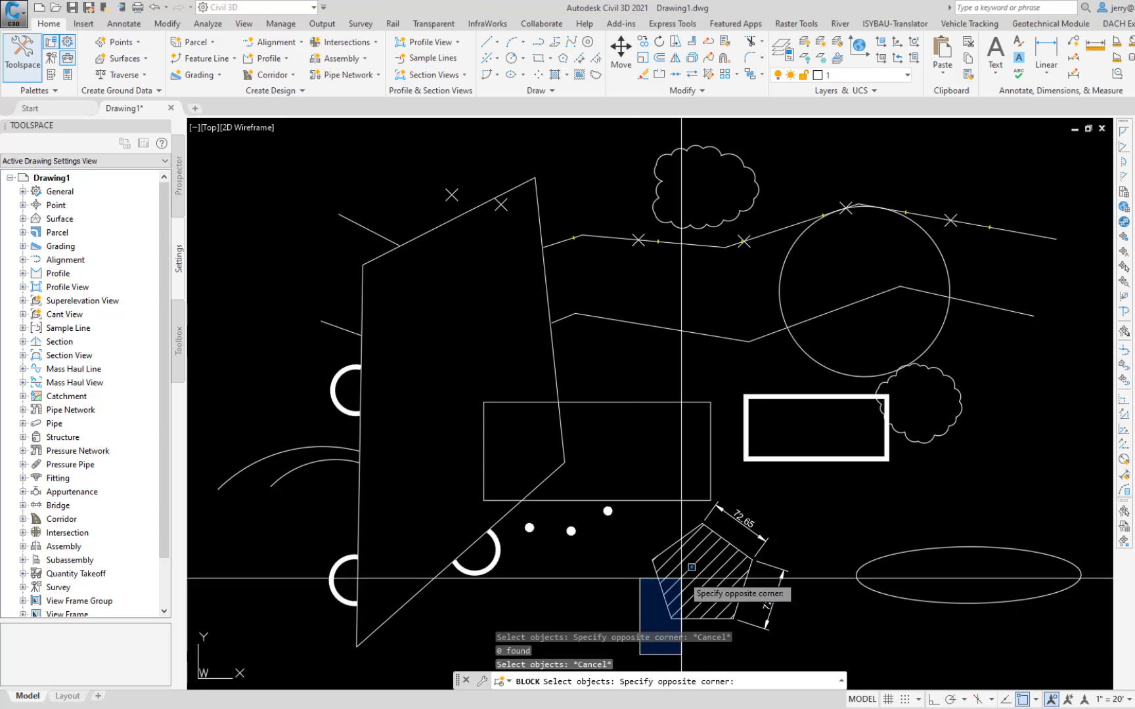
left_click(774, 503)
key("Return")
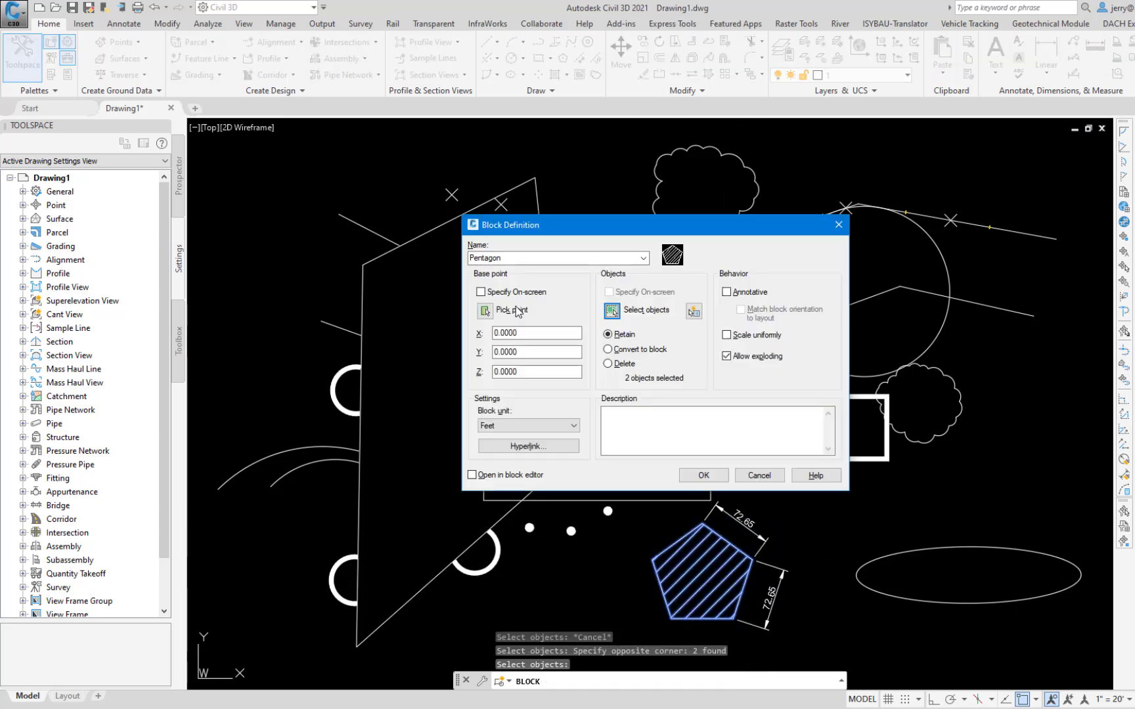
Step: Set the block's base point at the pentagon's lower-left corner and create the block definition
left_click(486, 310)
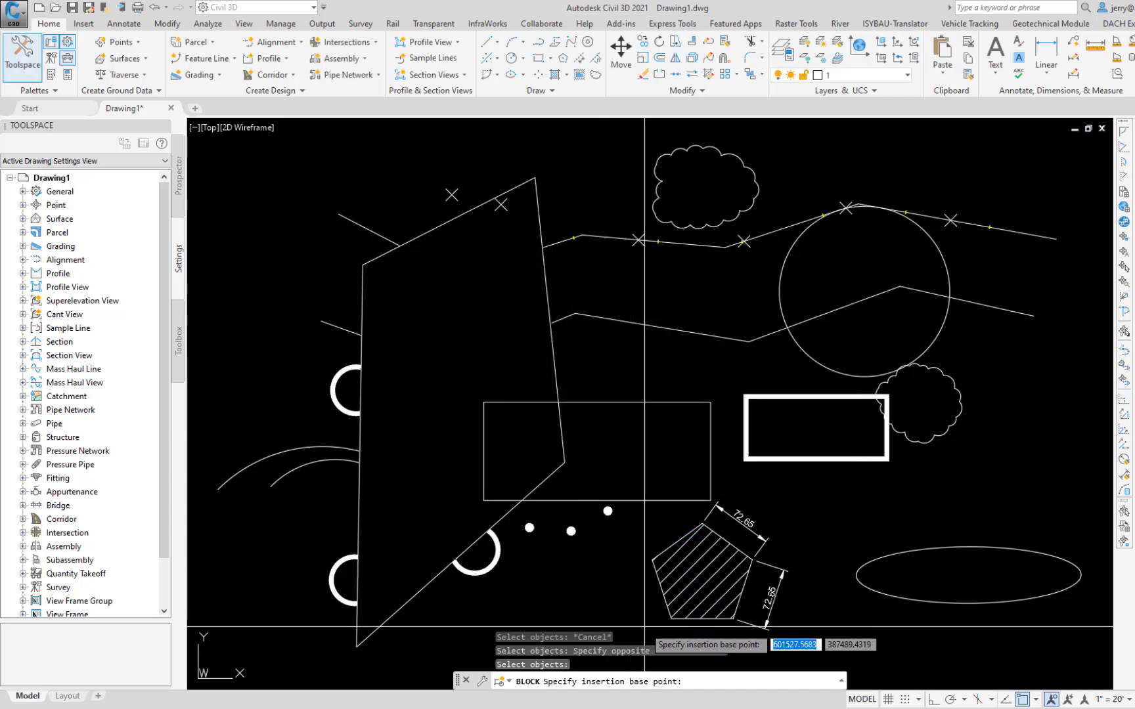
left_click(665, 621)
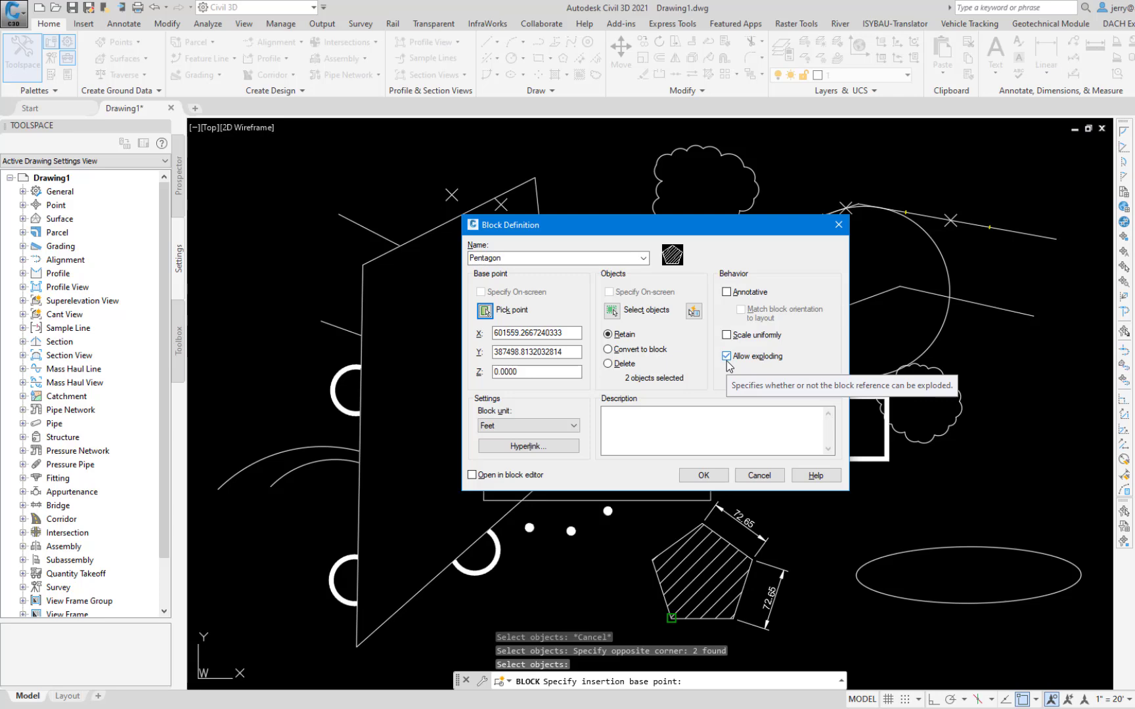
left_click(701, 475)
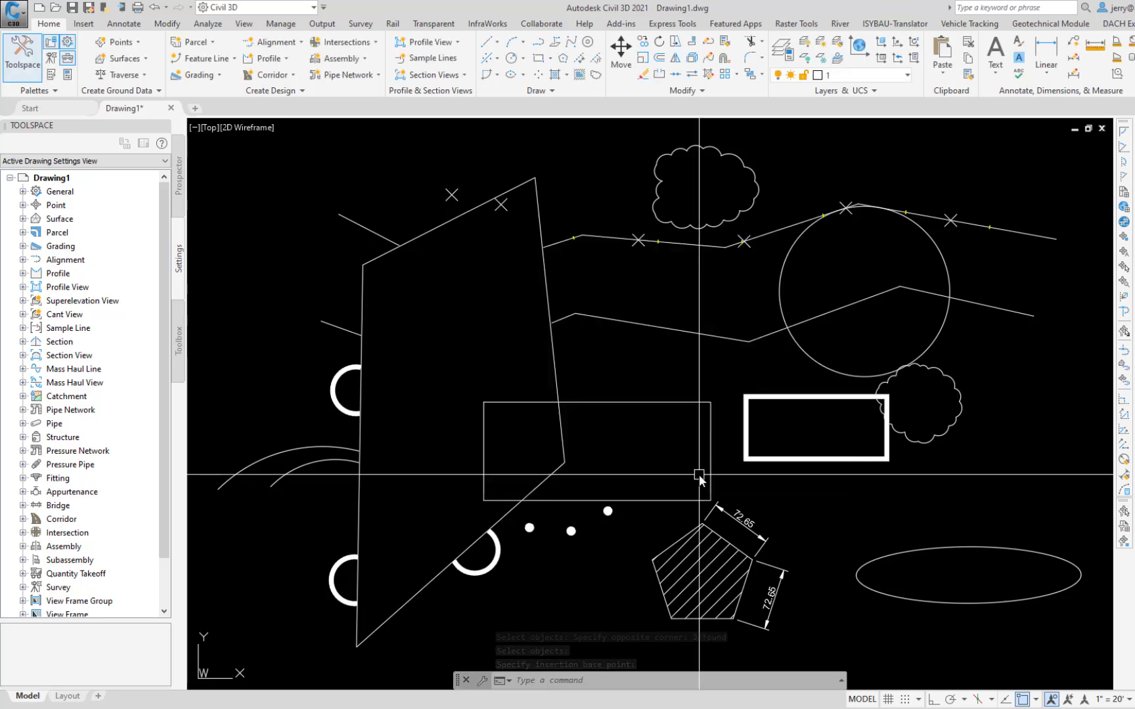
Step: Insert the Pentagon block with the insertion point specified on screen, placing it inside the upper part of the large irregular polygon
type("i")
key("Return")
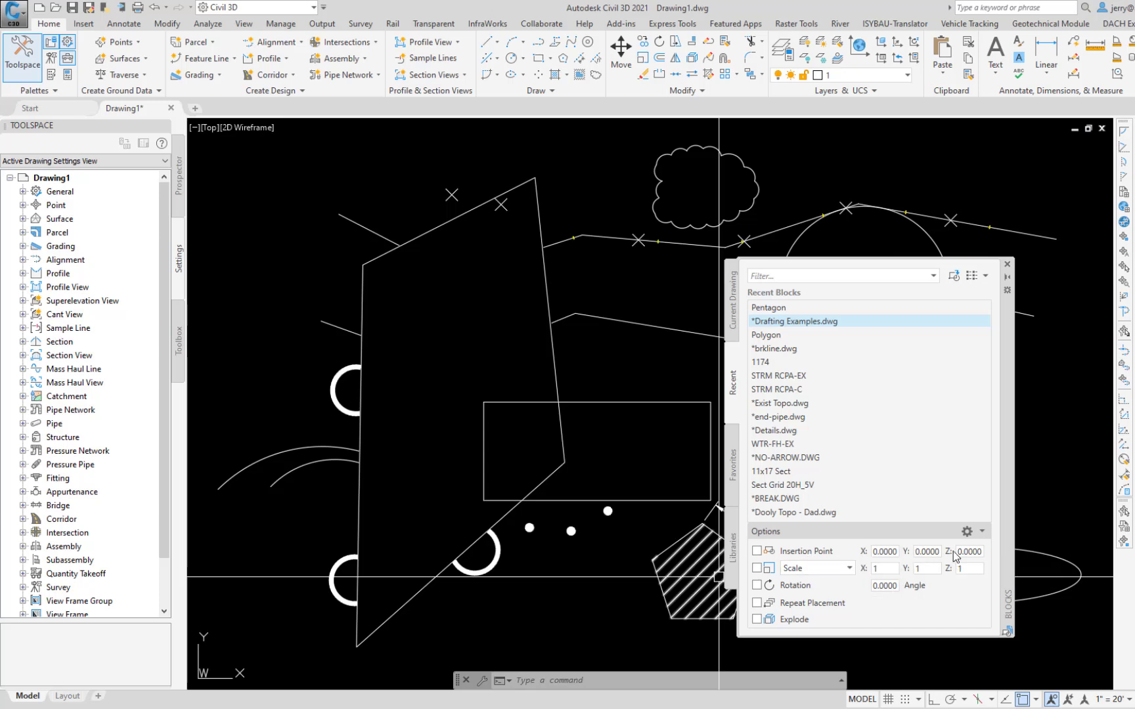
left_click(756, 552)
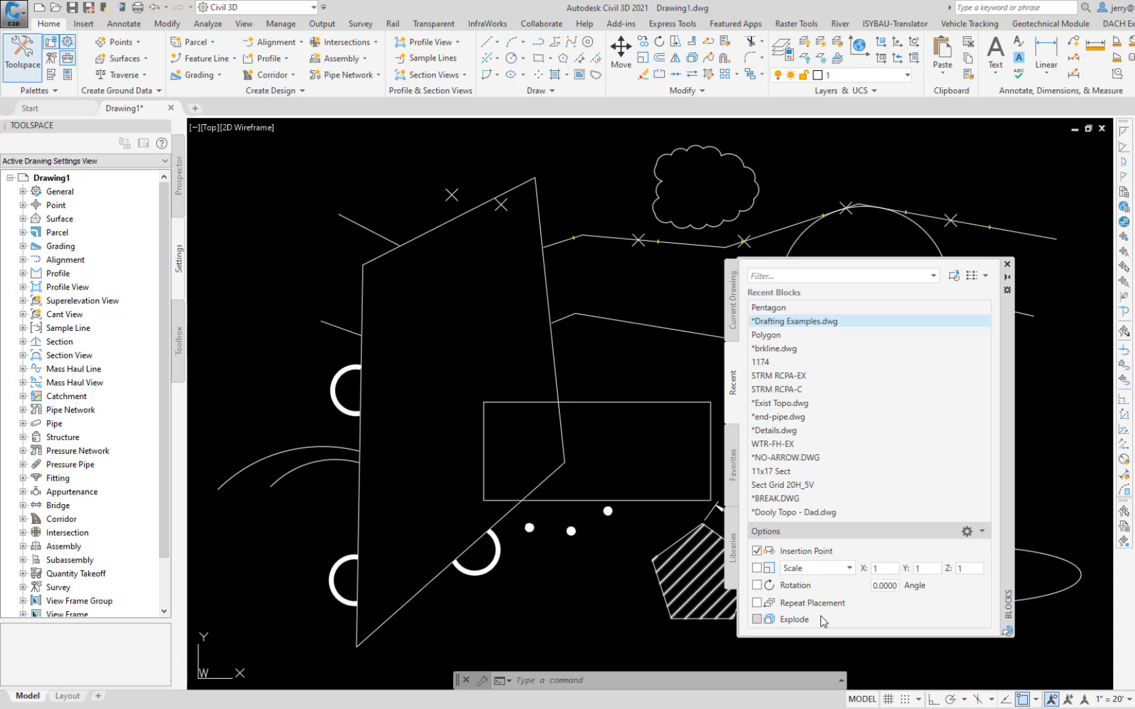
left_click(775, 311)
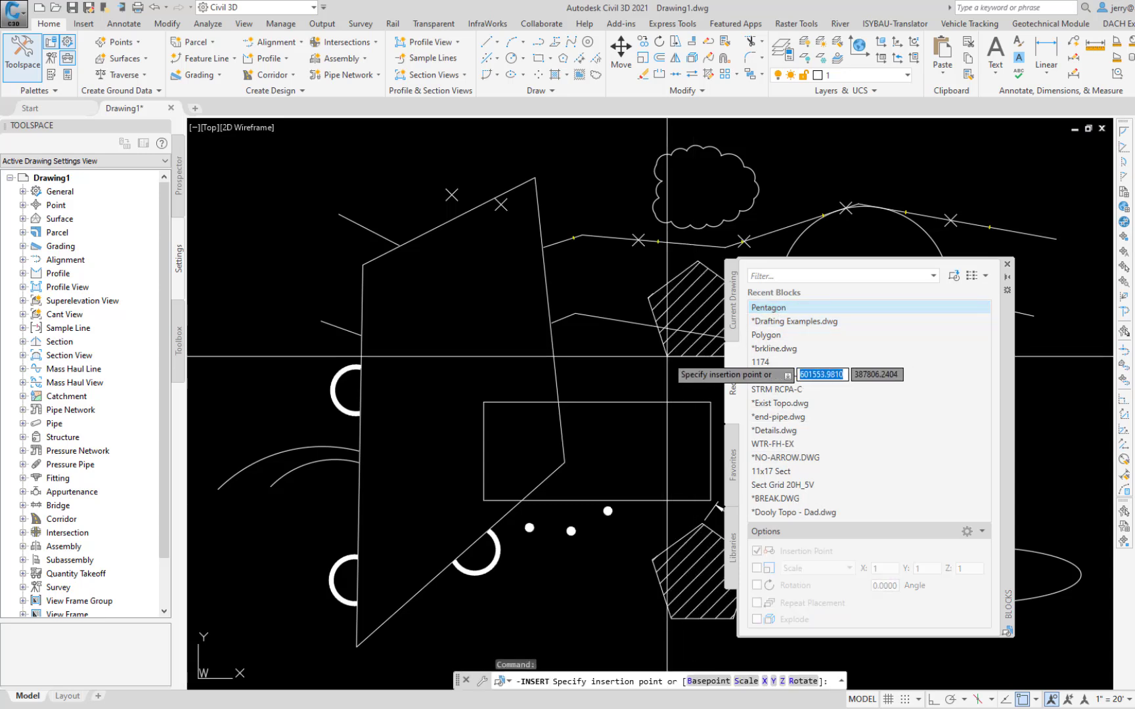
left_click(430, 346)
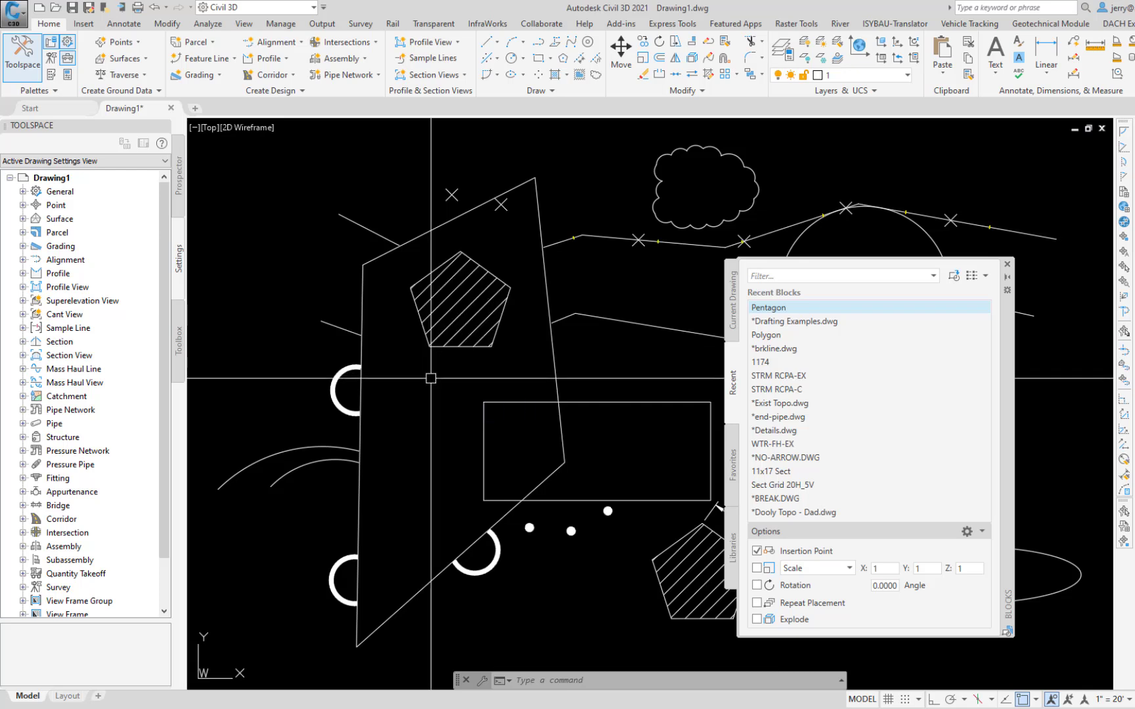
Step: Insert new block.dwg from the Temp folder, picking an insertion point below the inserted pentagon
left_click(954, 276)
left_click(685, 213)
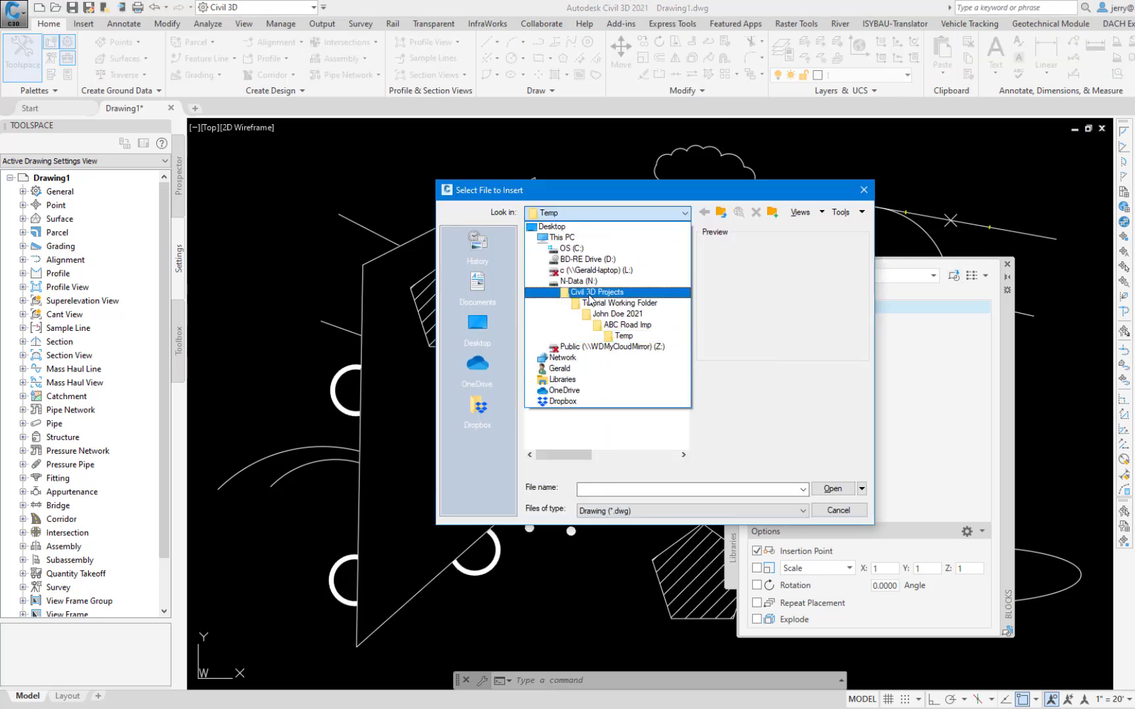
left_click(621, 336)
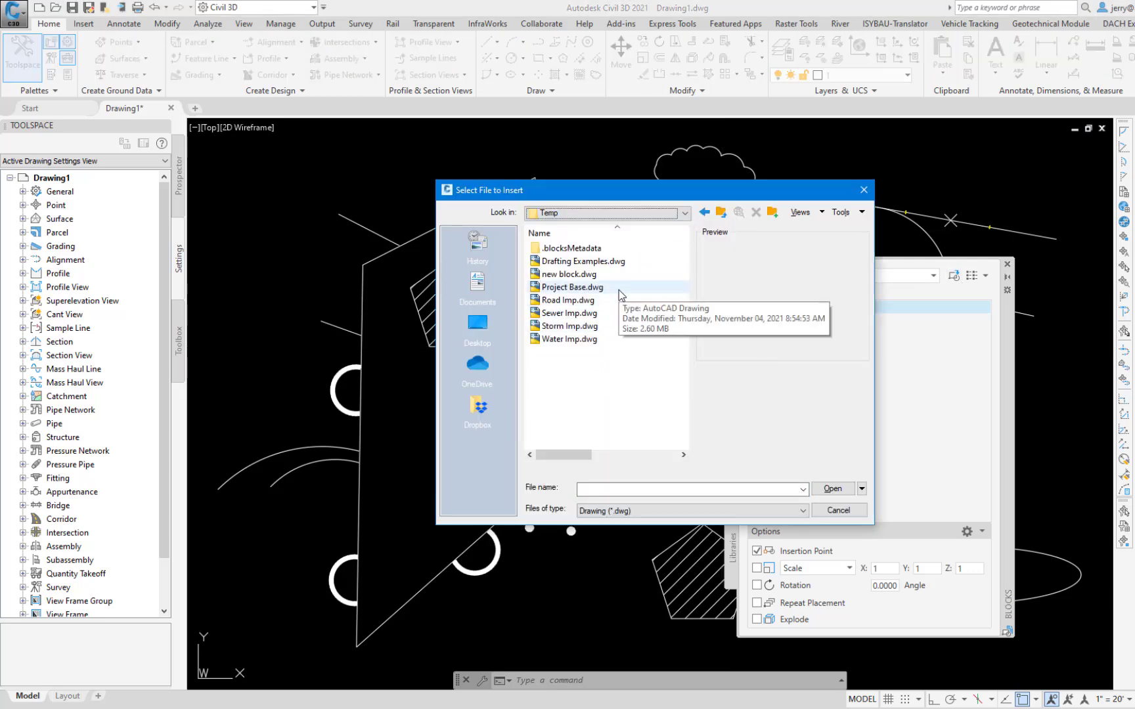
left_click(578, 274)
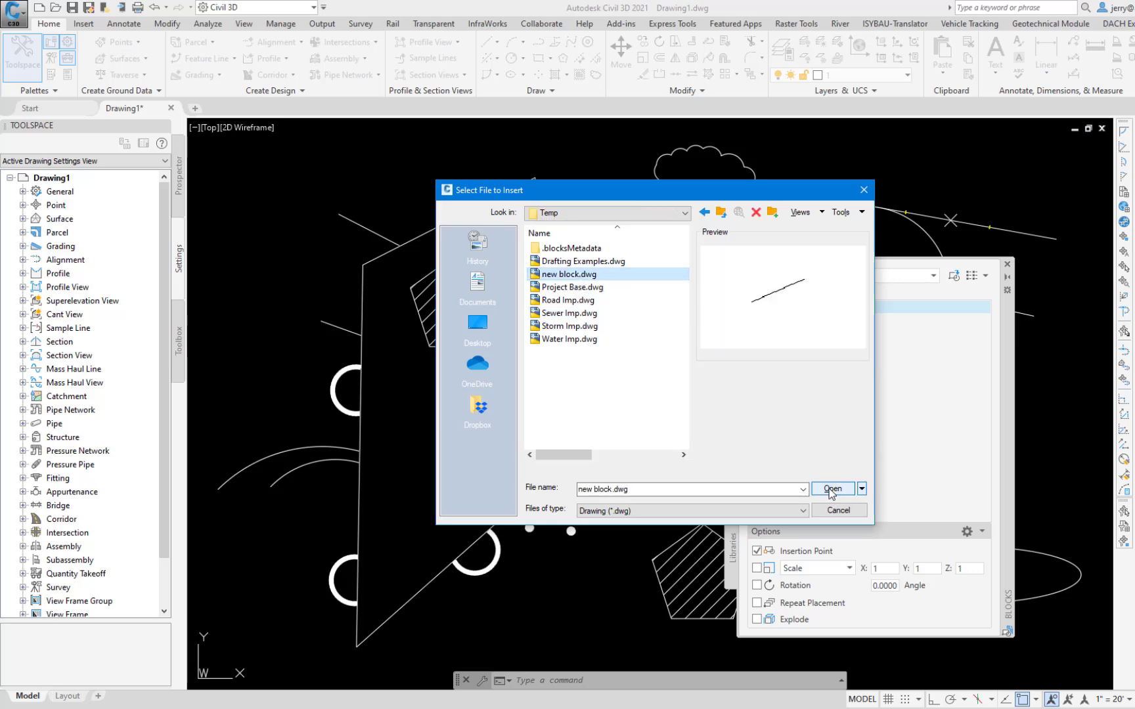
left_click(832, 489)
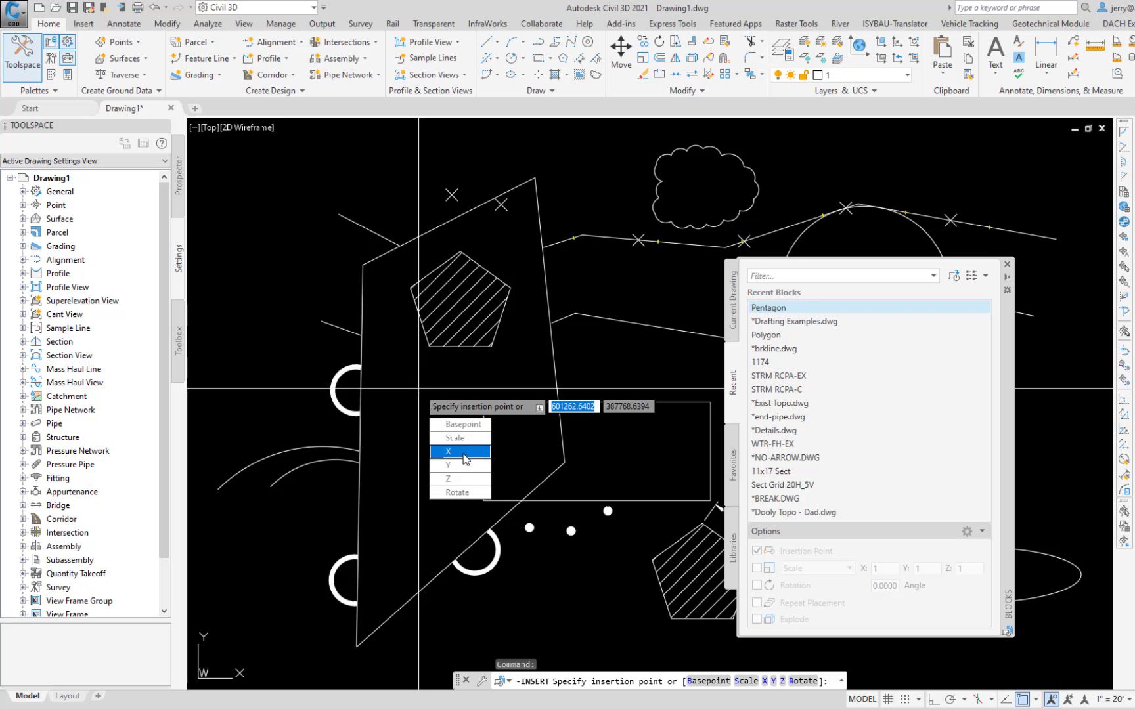
left_click(408, 398)
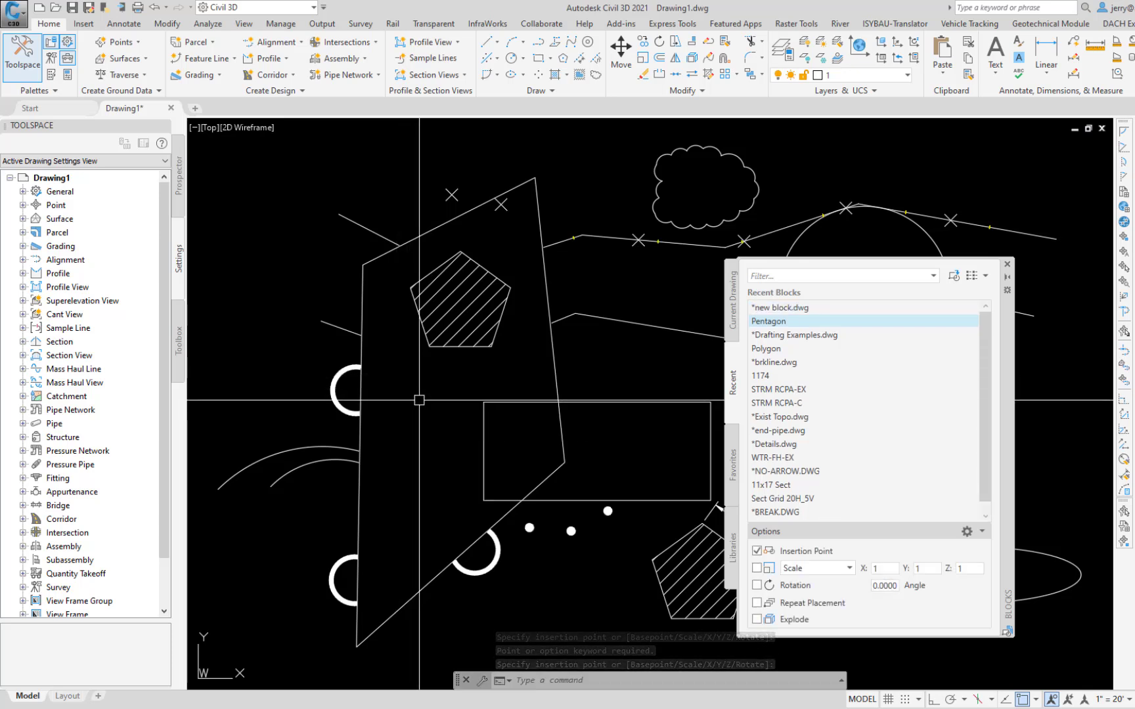
Step: Locate the inserted line block in the full drawing extents and identify the coordinates near its lower-left end with ID
type("z")
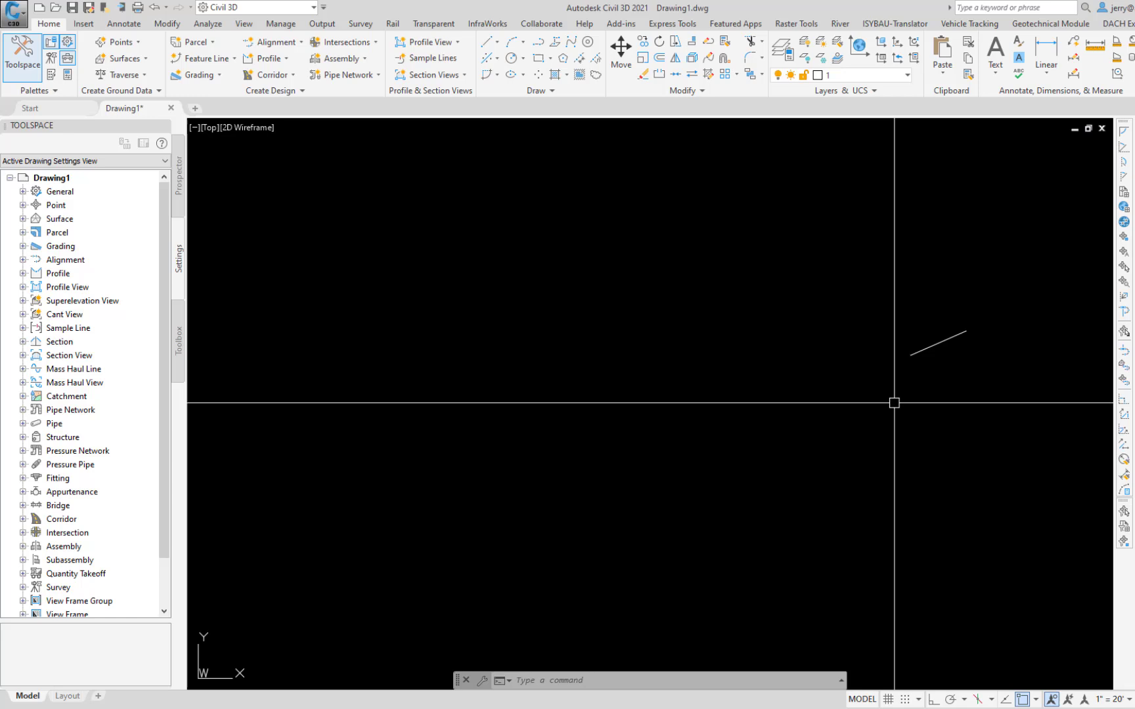
type("i")
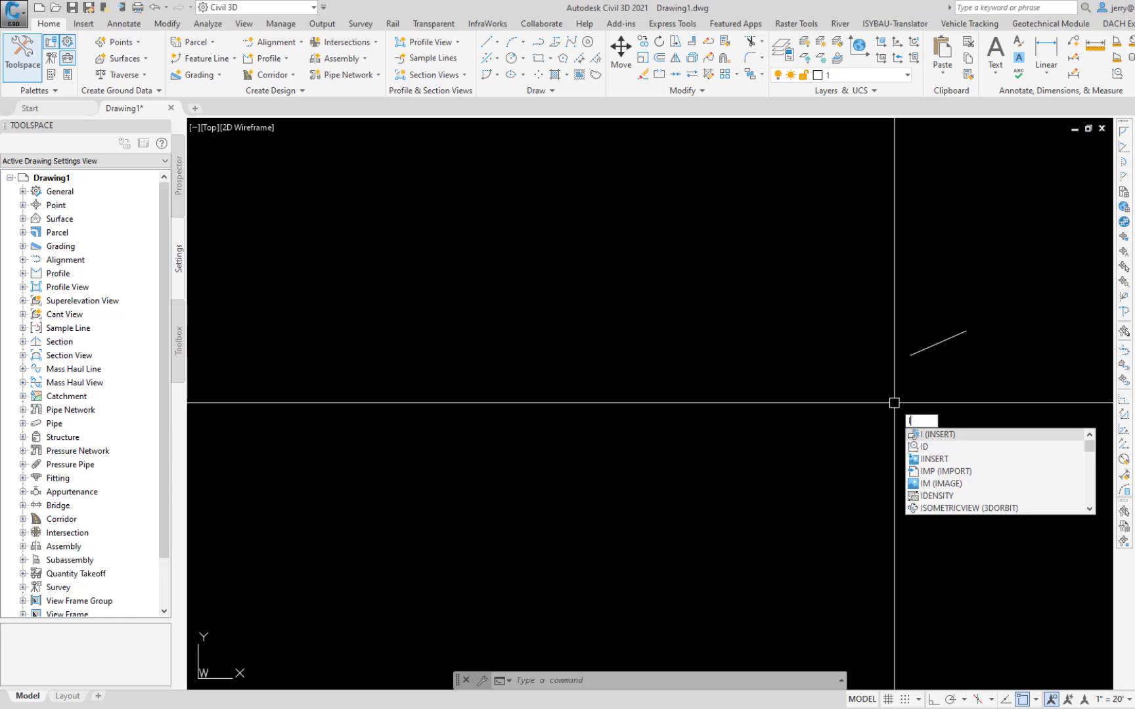
type("d")
key("Return")
left_click(899, 356)
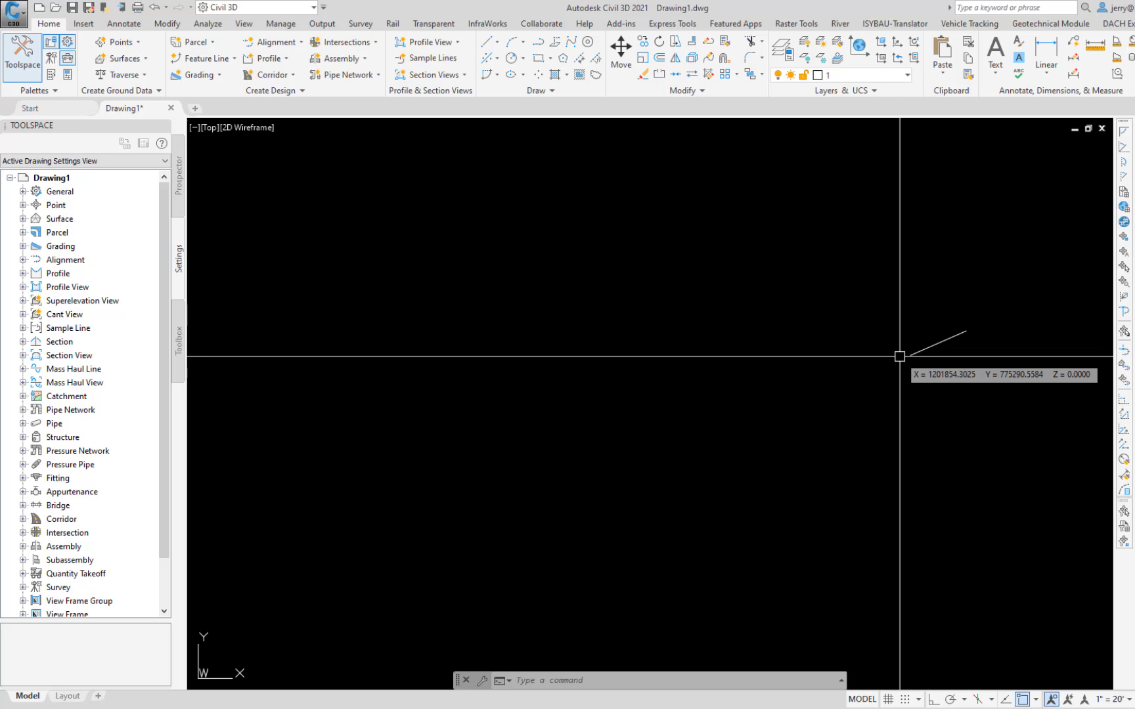
Step: Erase the distant line block and fit the remaining drawing to the view
type("e")
key("Return")
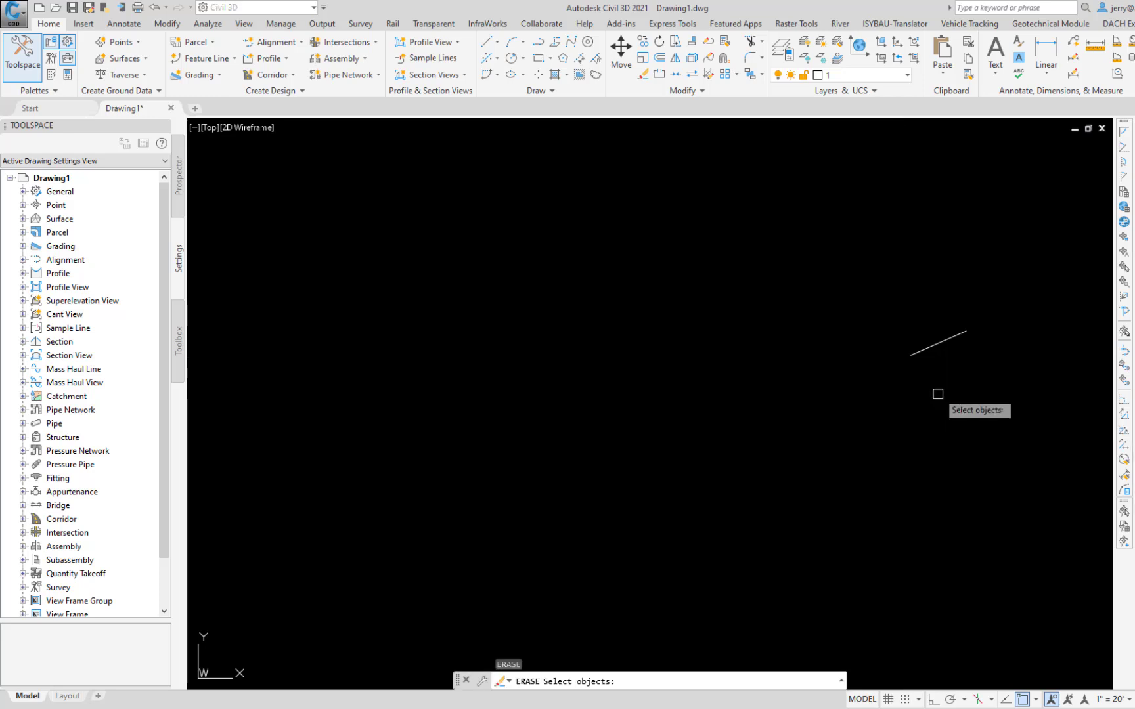
left_click(946, 344)
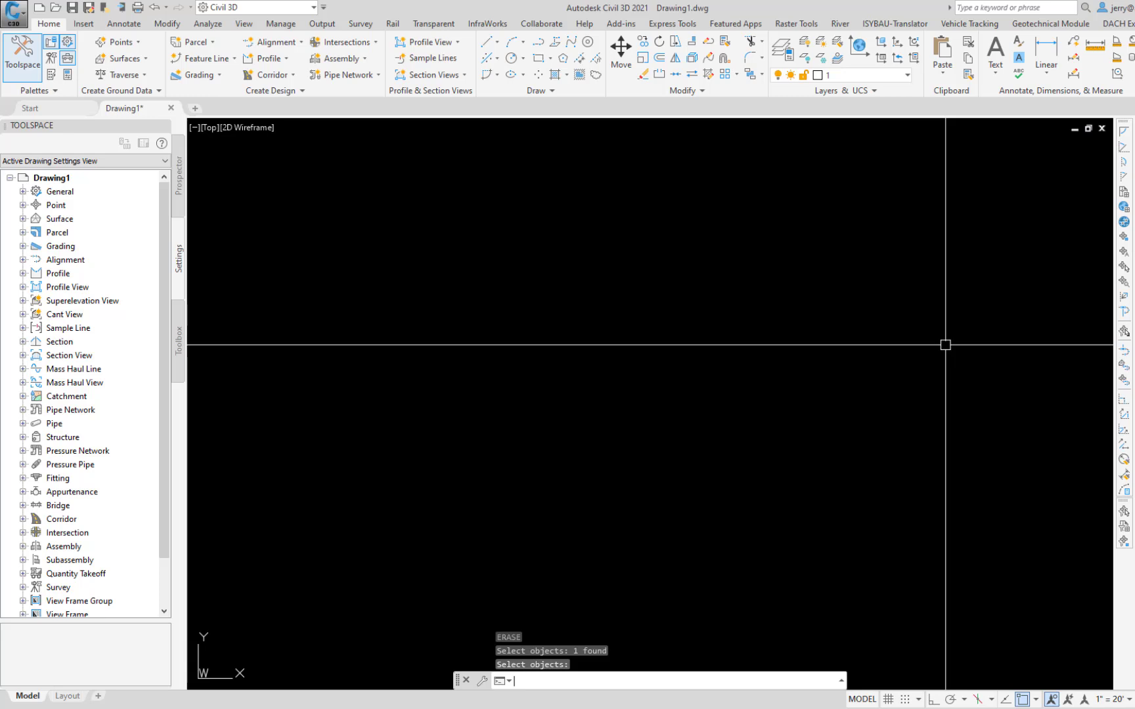
type("ze")
key("Return")
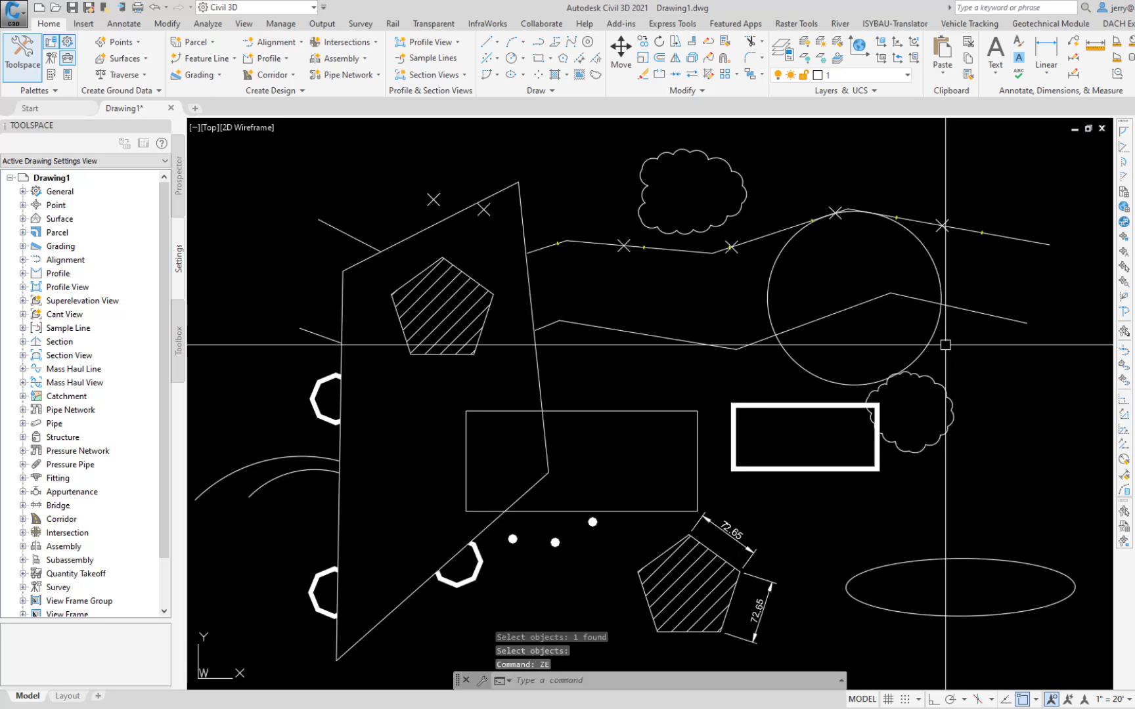
Step: Open the Pentagon block definition for editing in the Block Editor
type("be")
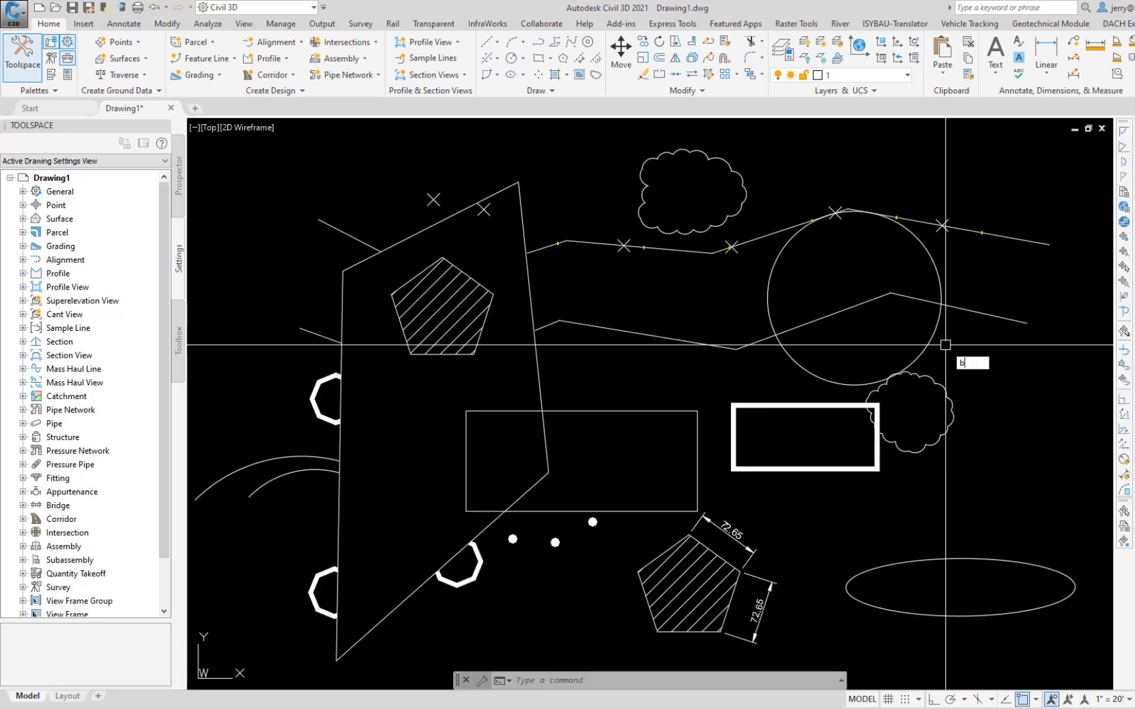
key("Return")
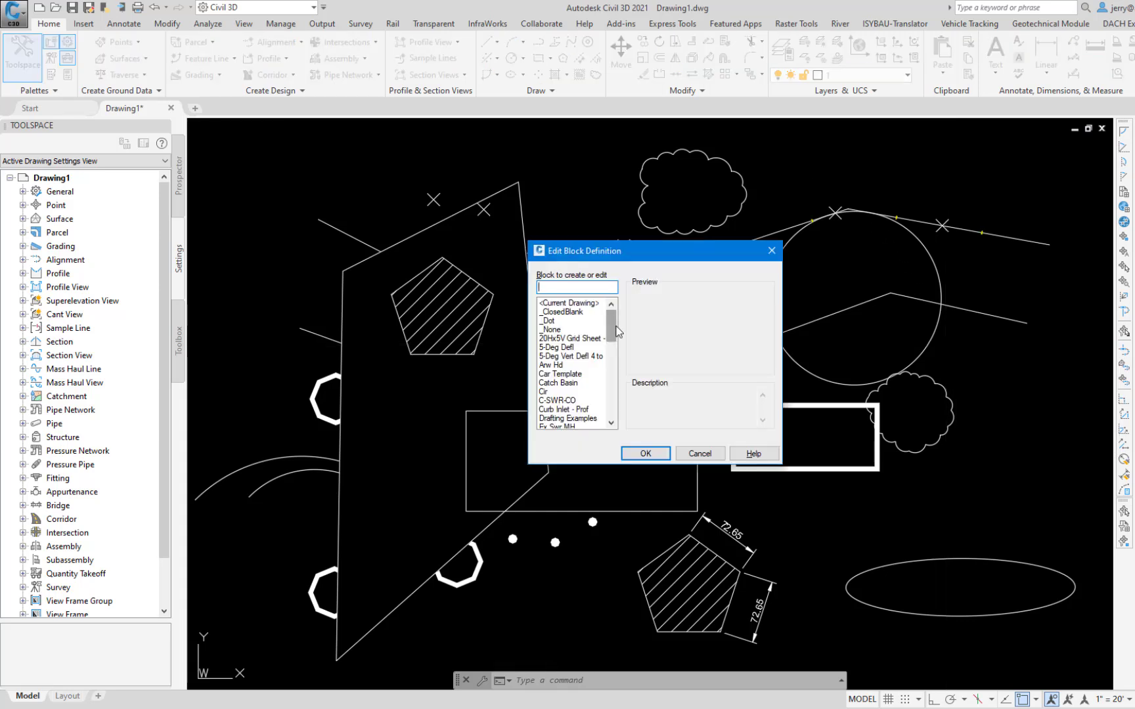
left_click_drag(616, 326, 617, 352)
left_click(555, 356)
left_click(647, 453)
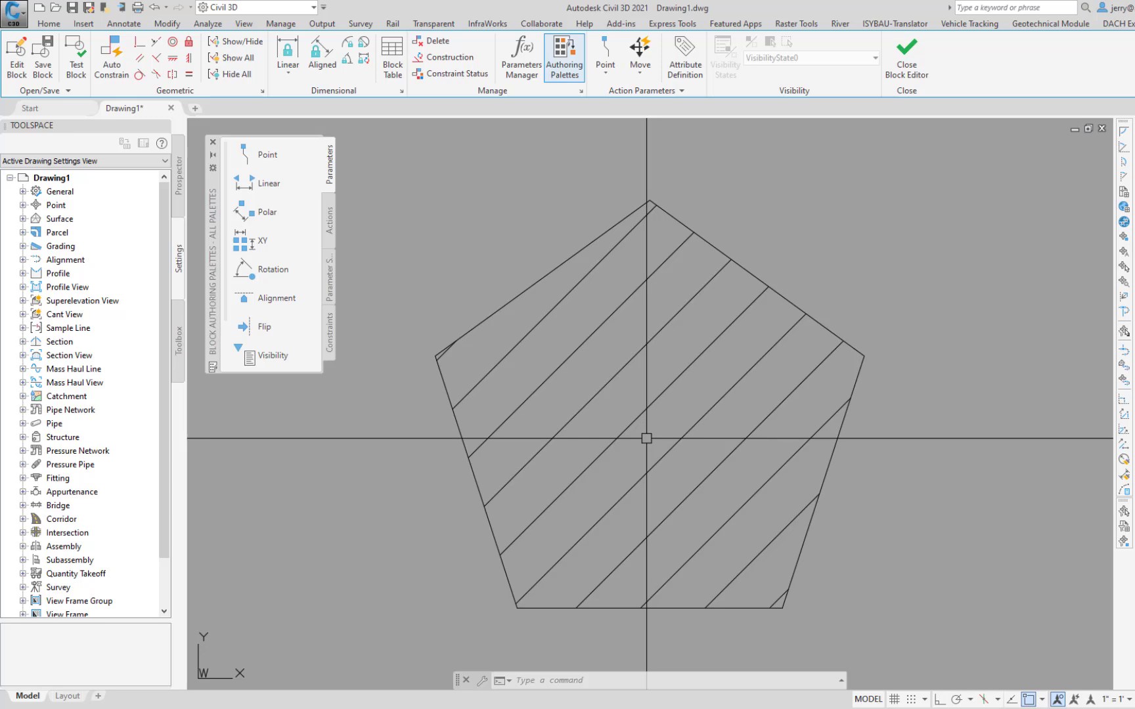
Step: Erase the diagonal hatch inside the pentagon in the block definition
type("e")
key("Return")
left_click(656, 400)
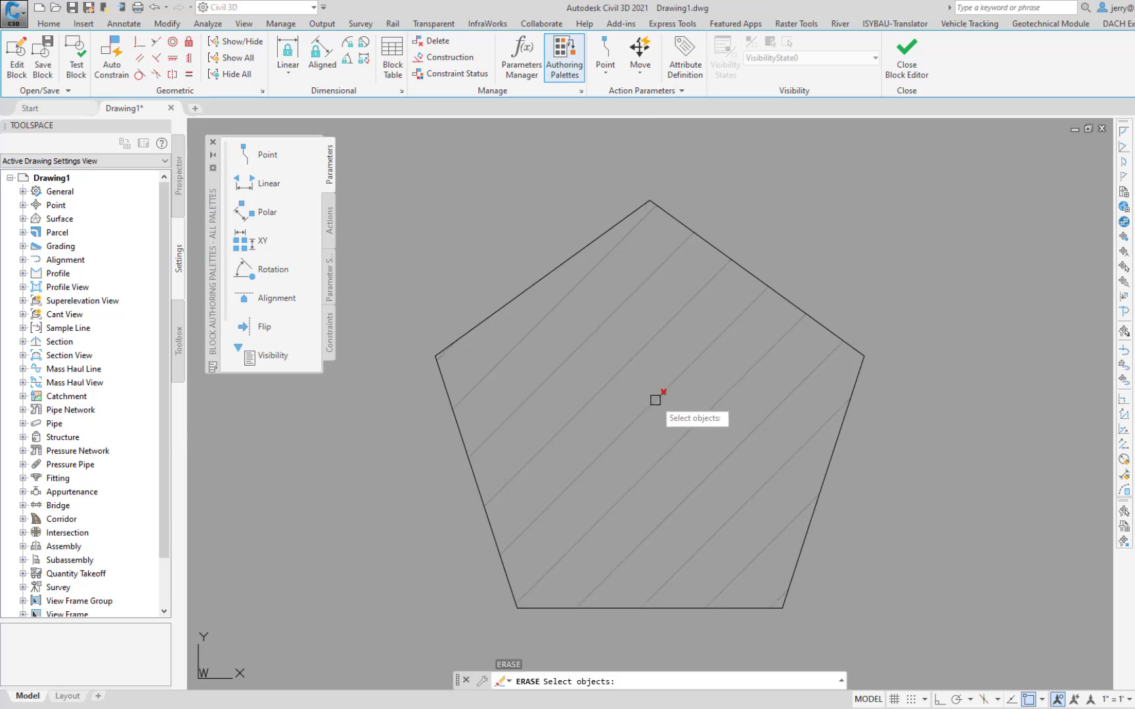
key("Return")
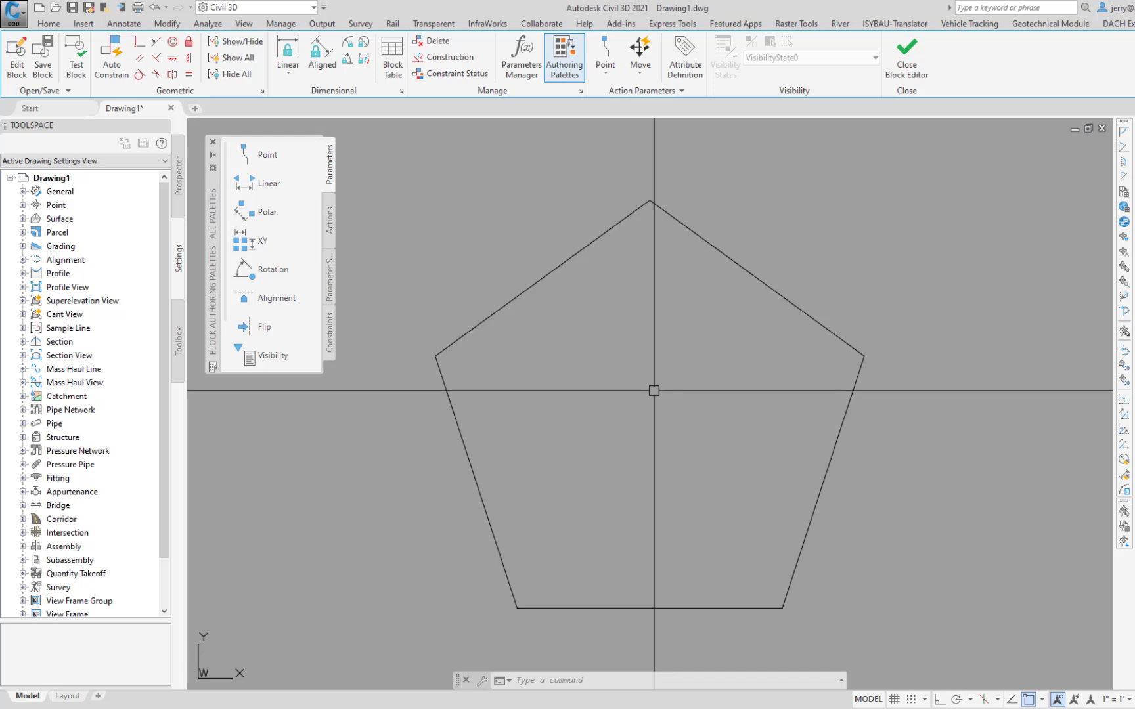
Step: Scale the pentagon in the block definition by a factor of 1.3764 about its lower-left corner
type("sc")
key("Return")
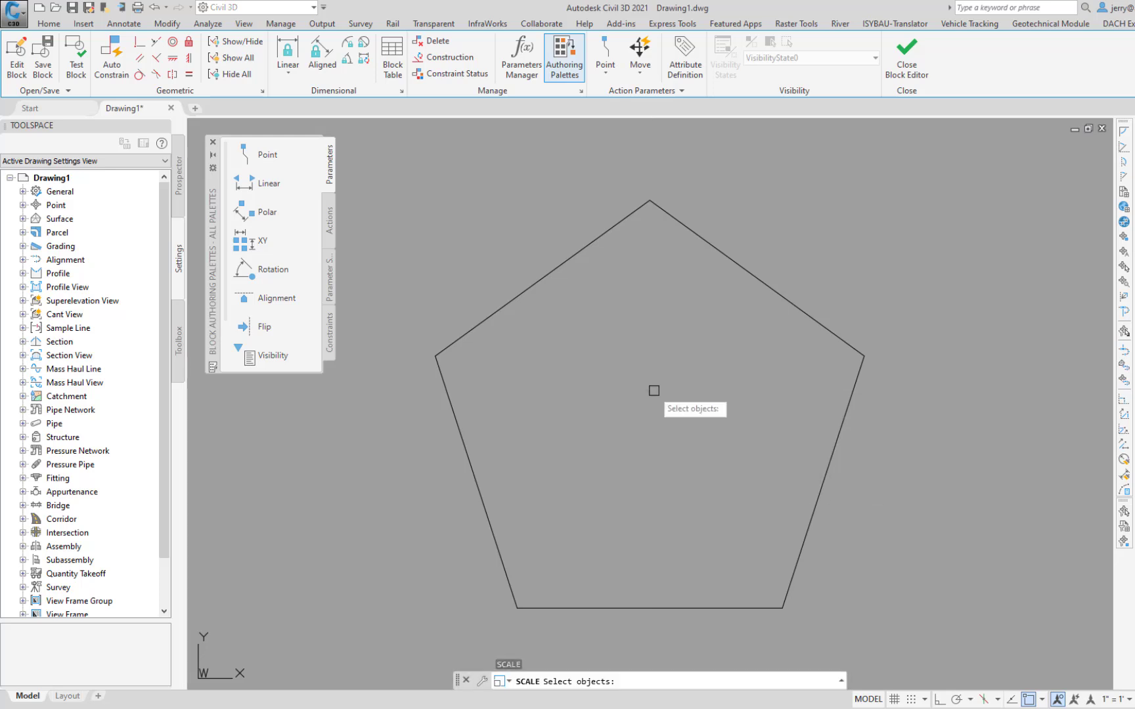
left_click(645, 607)
key("Return")
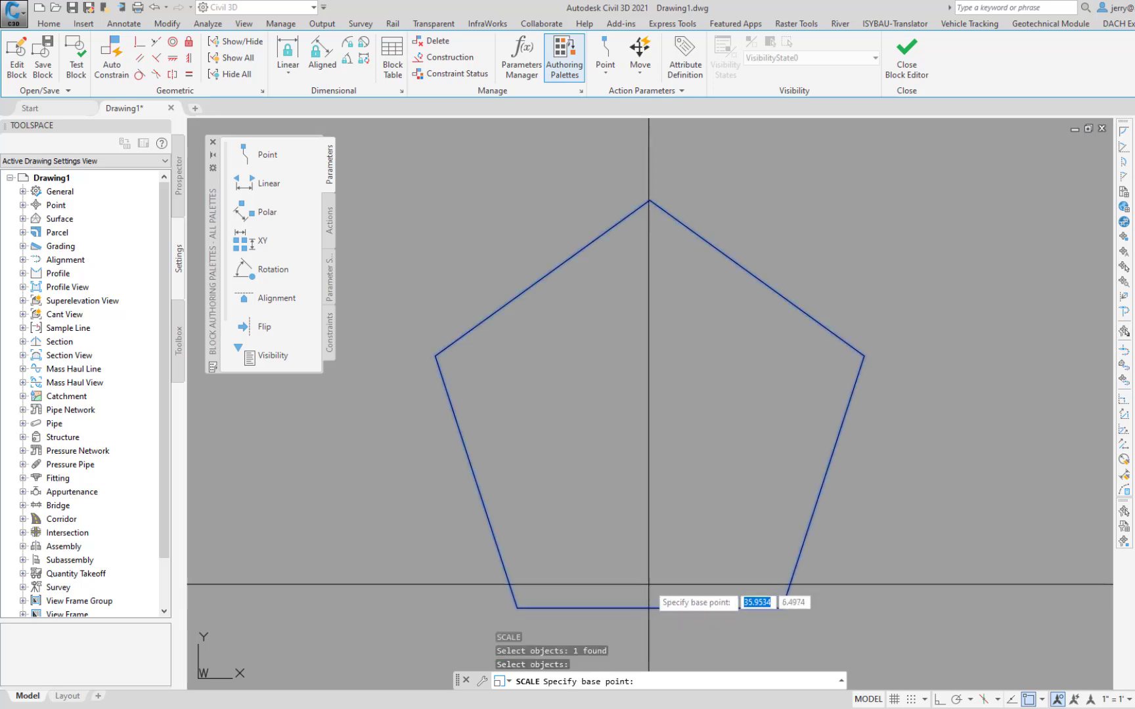
left_click(517, 607)
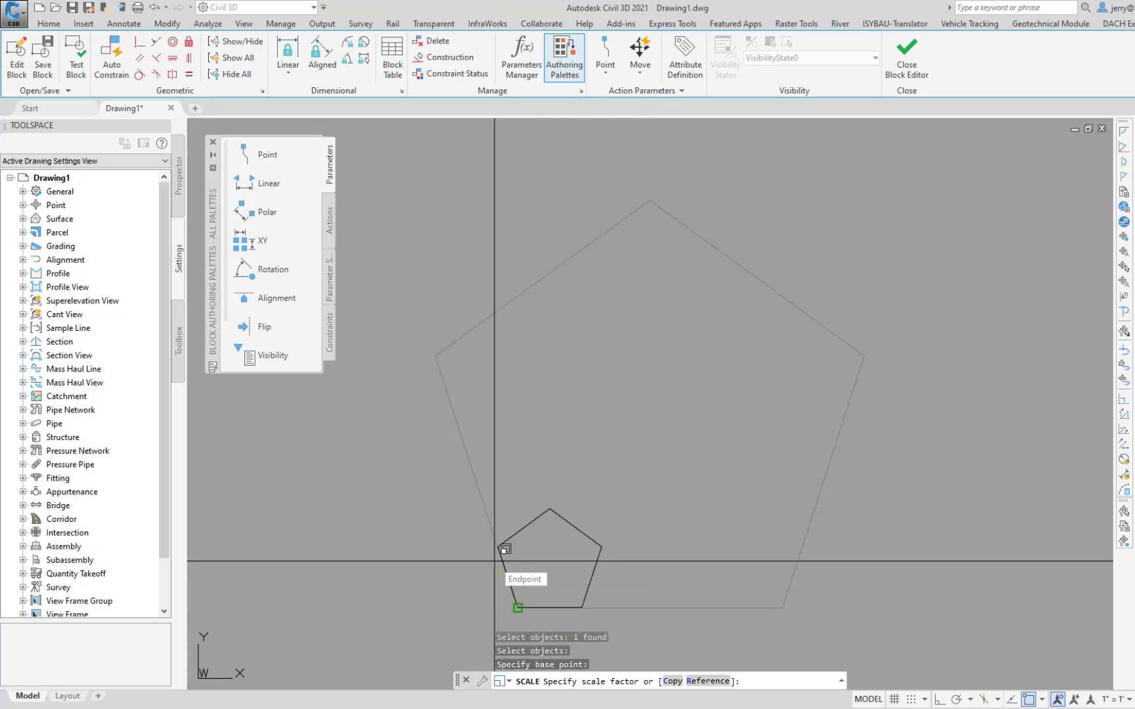
type("1.3")
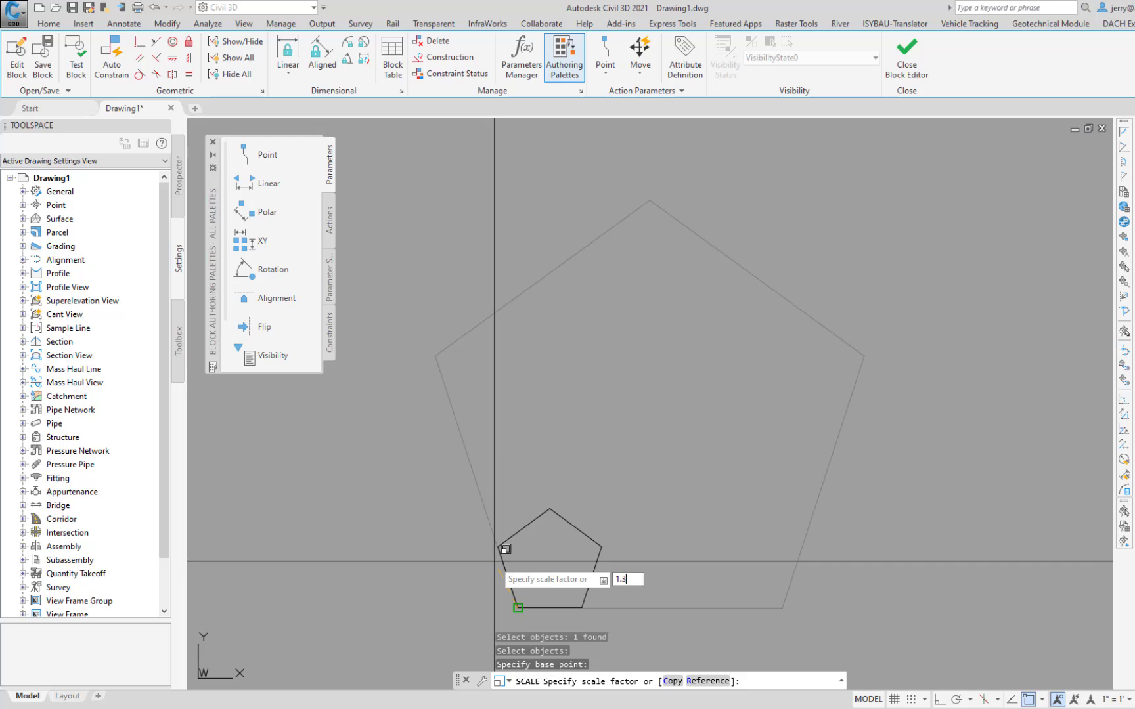
type("764")
key("Return")
Step: Measure the length of the pentagon's bottom edge between its two lower corners with DIST
type("DIST")
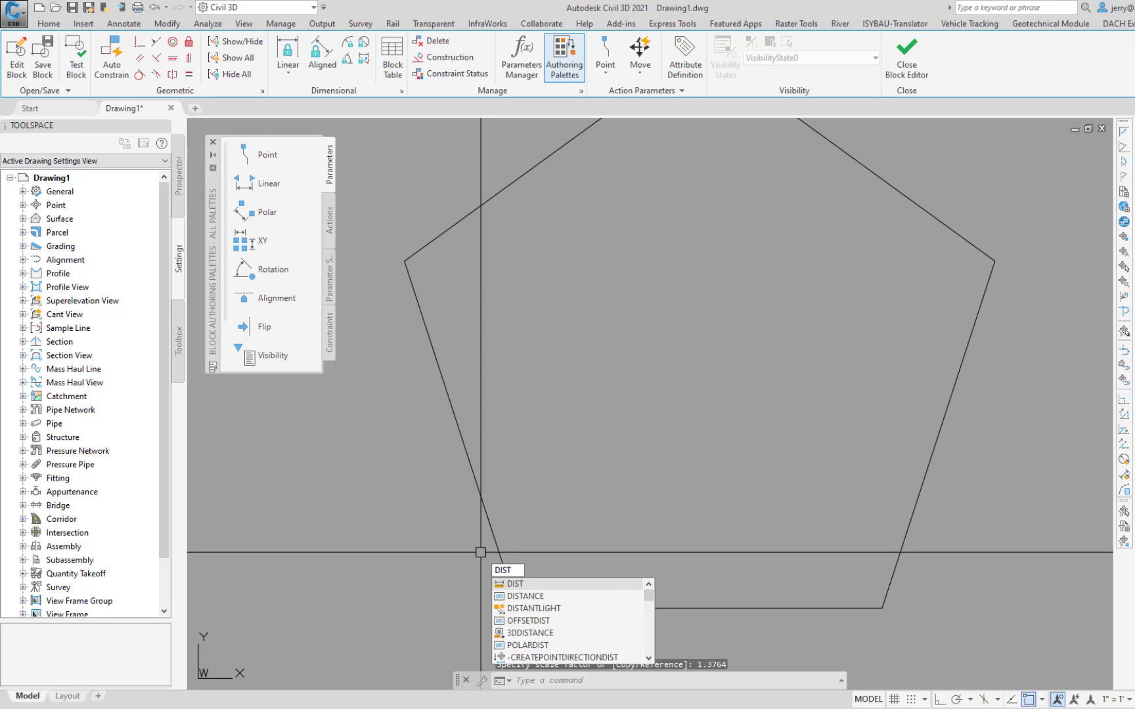
key("Return")
left_click(517, 608)
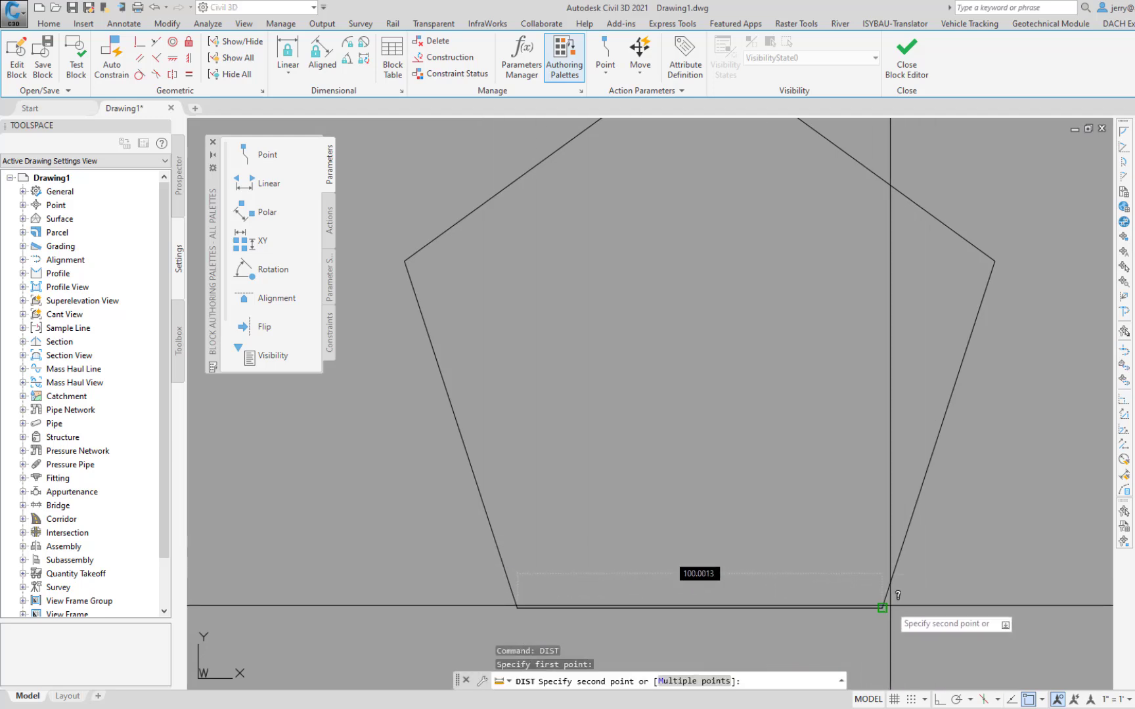
left_click(883, 608)
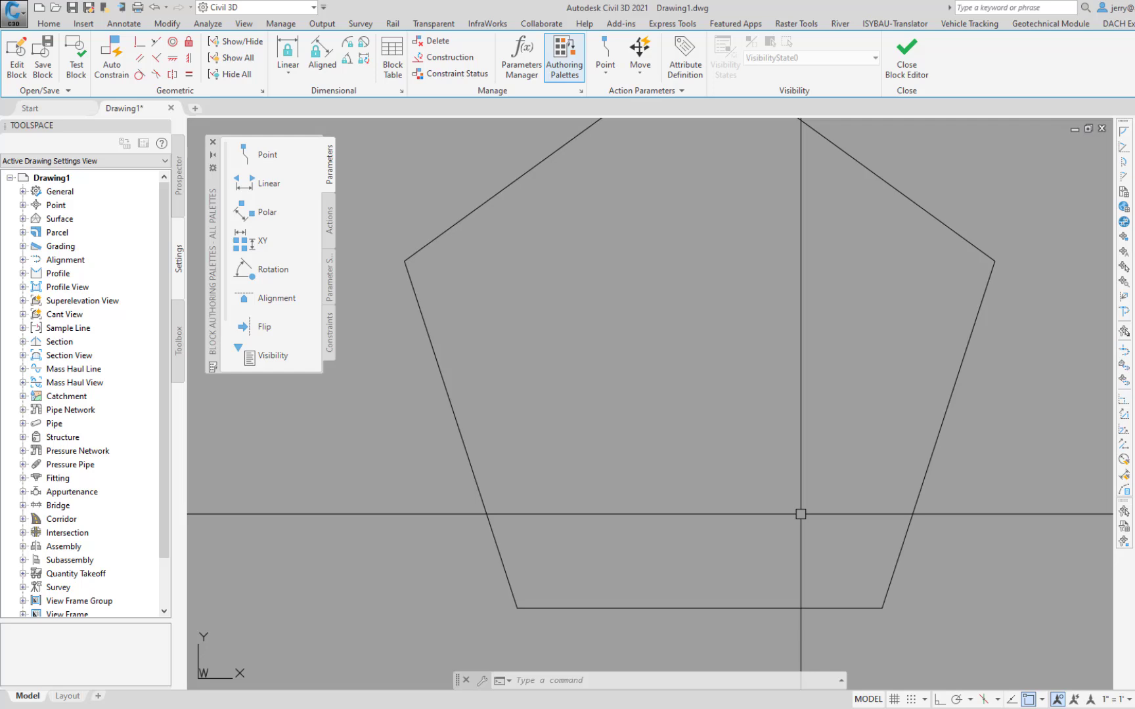
Step: Draw a three-point circle through the pentagon's left vertex and its two bottom vertices
type("c")
key("Return")
key("Down")
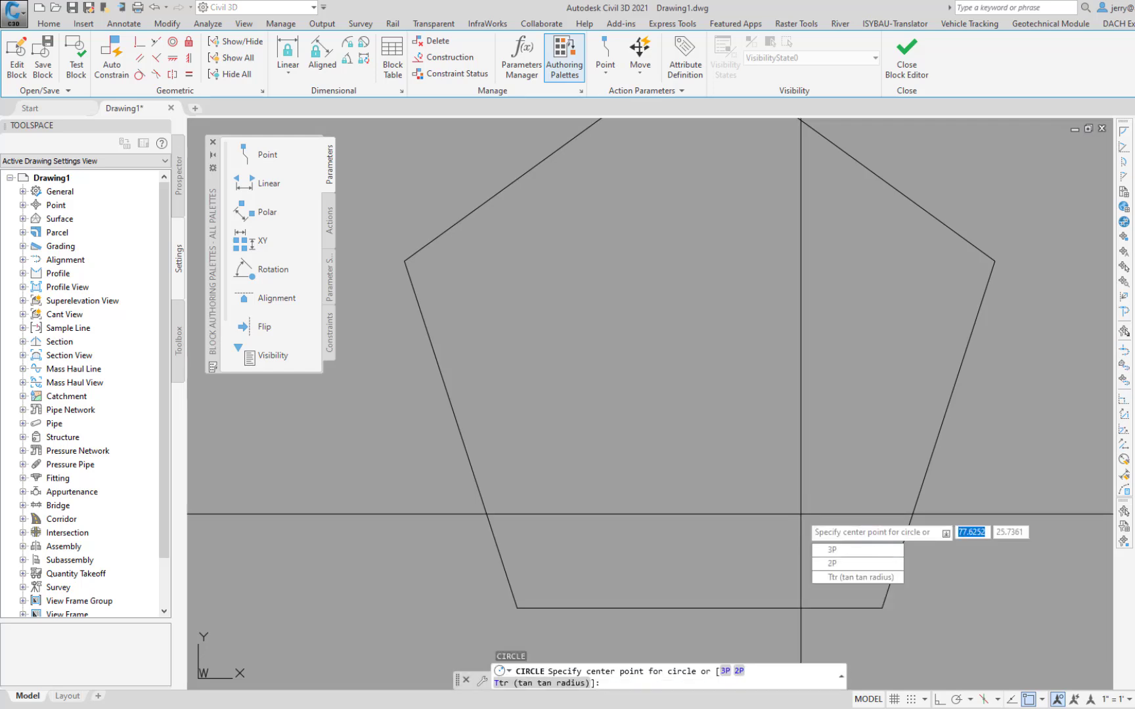
left_click(837, 551)
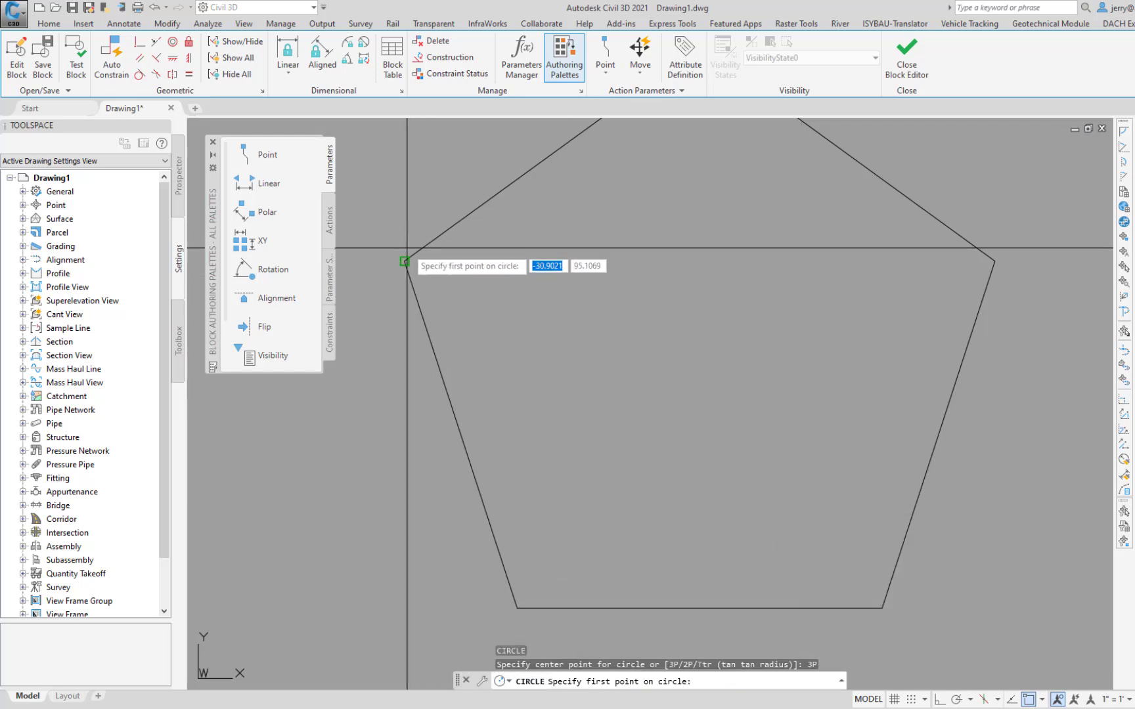
left_click(404, 260)
left_click(517, 607)
left_click(882, 607)
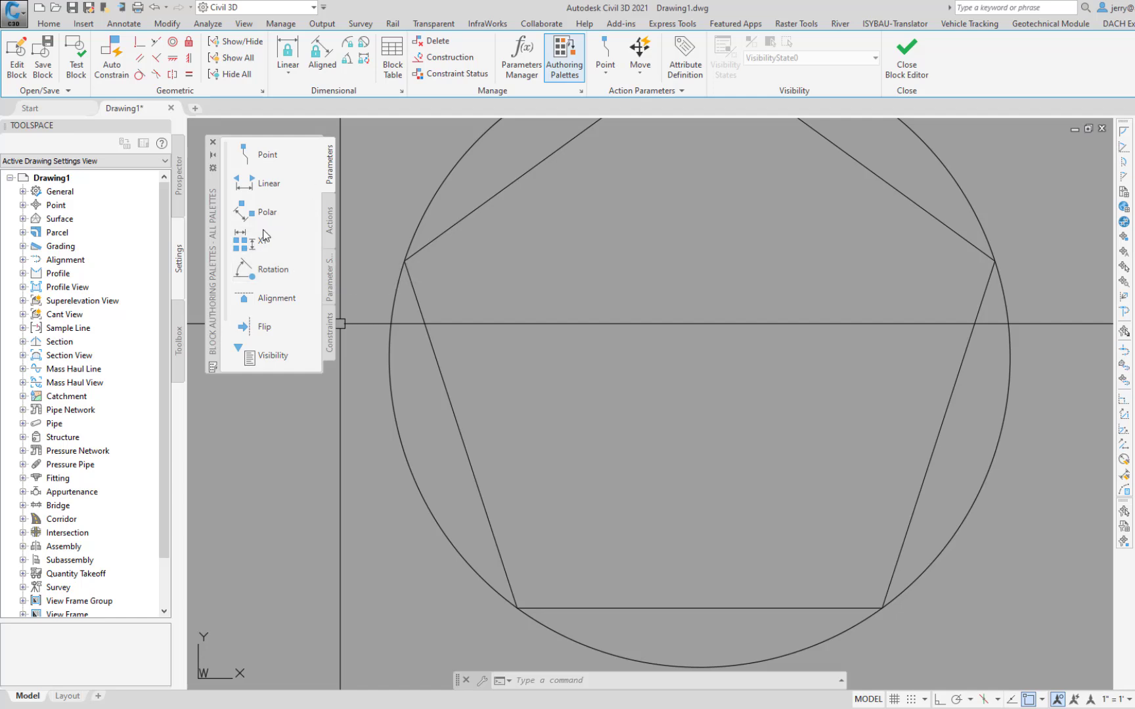
Step: Place a Basepoint parameter at the center of the circle around the pentagon
scroll(253, 335, "down", 2)
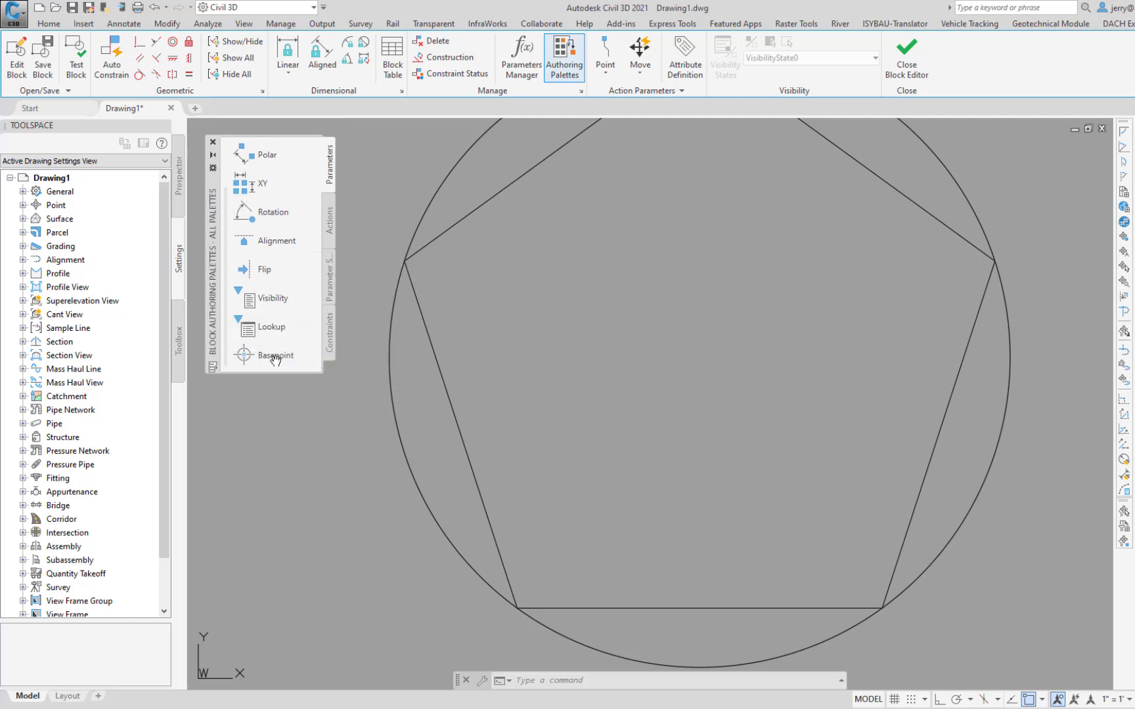
left_click(274, 358)
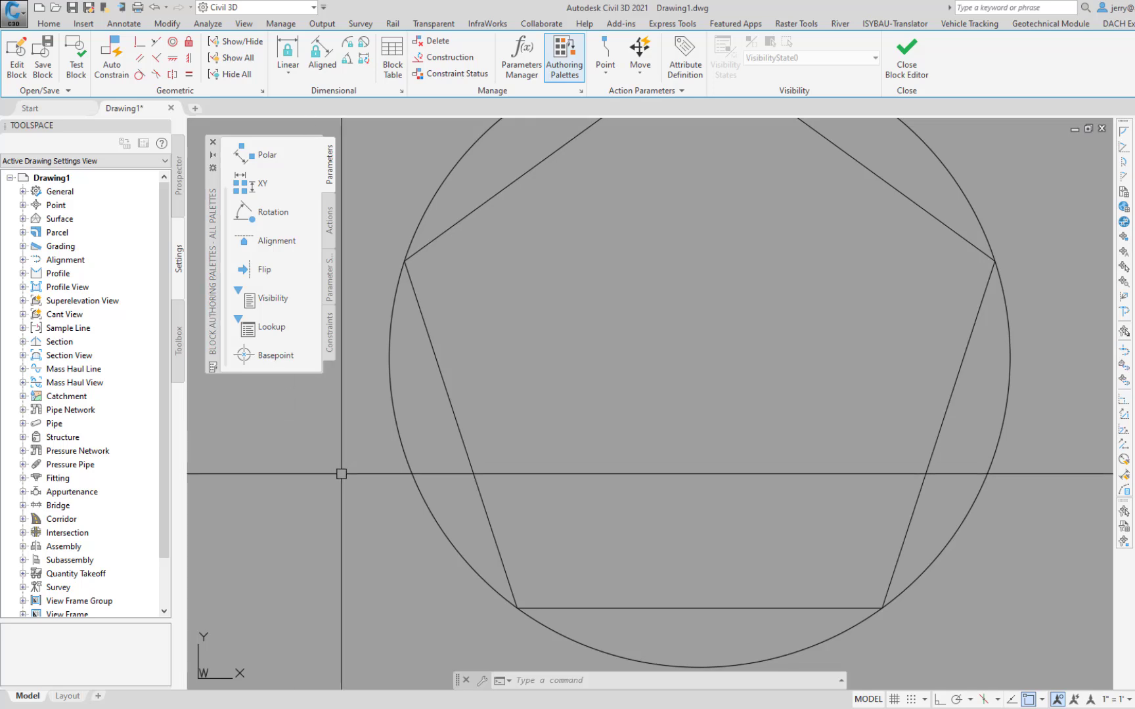
left_click(699, 357)
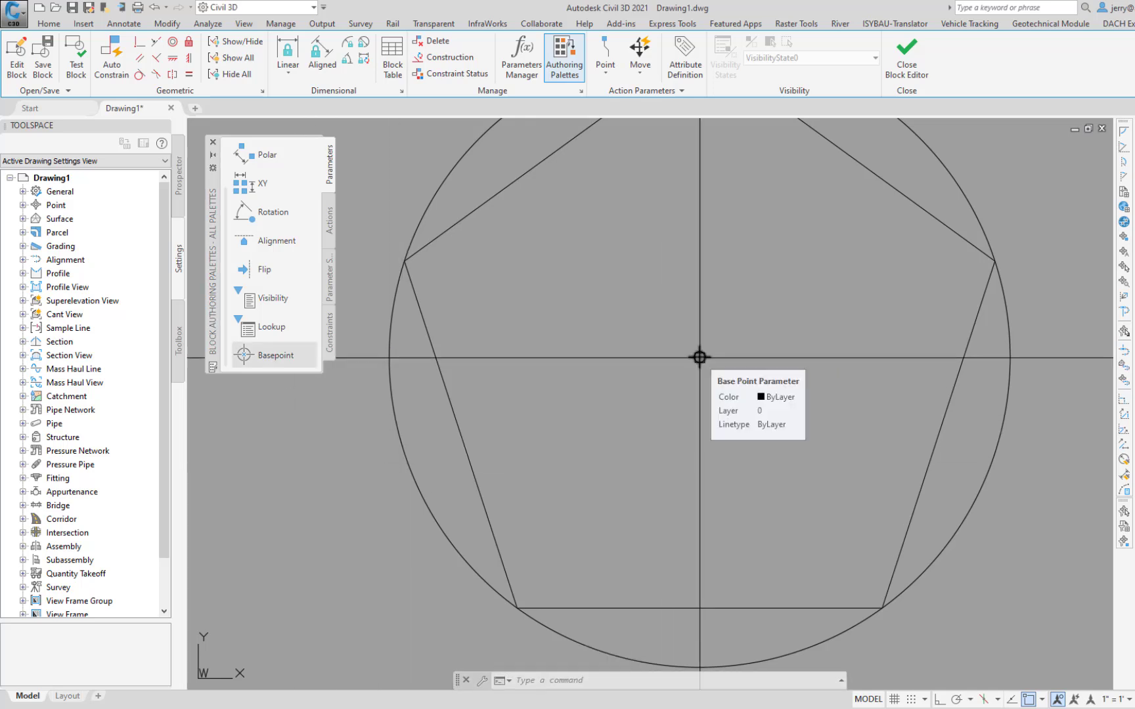
Step: Erase the construction circle around the pentagon, keeping the base point parameter
type("e")
key("Return")
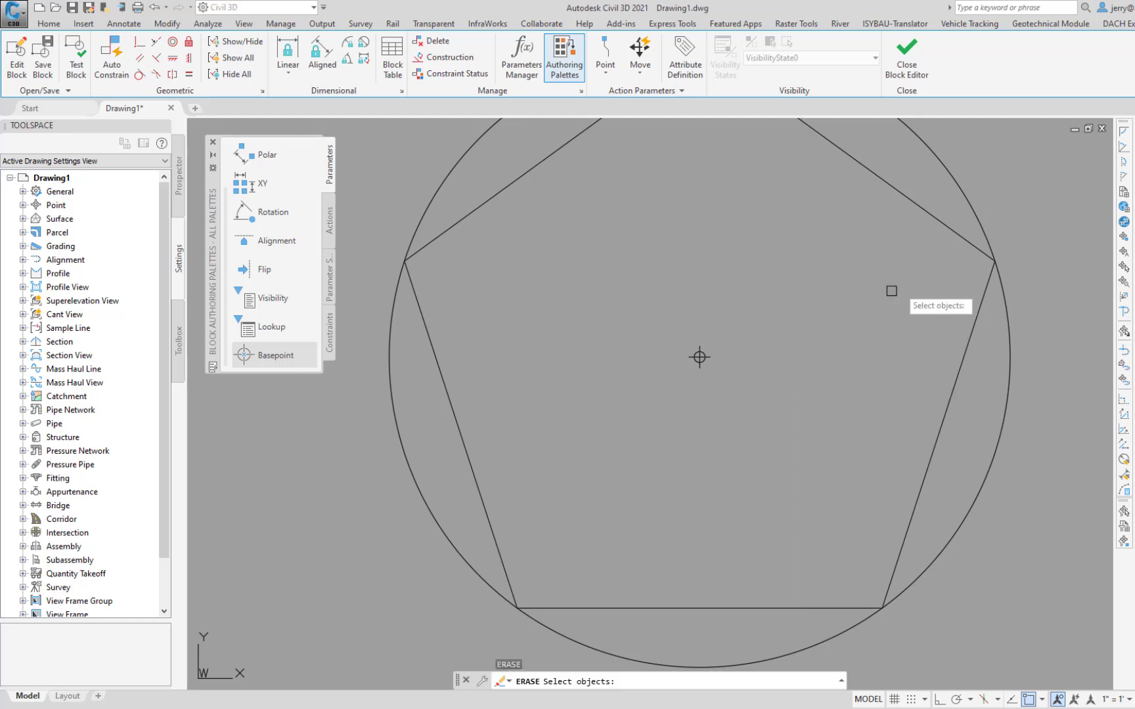
left_click(970, 223)
key("Return")
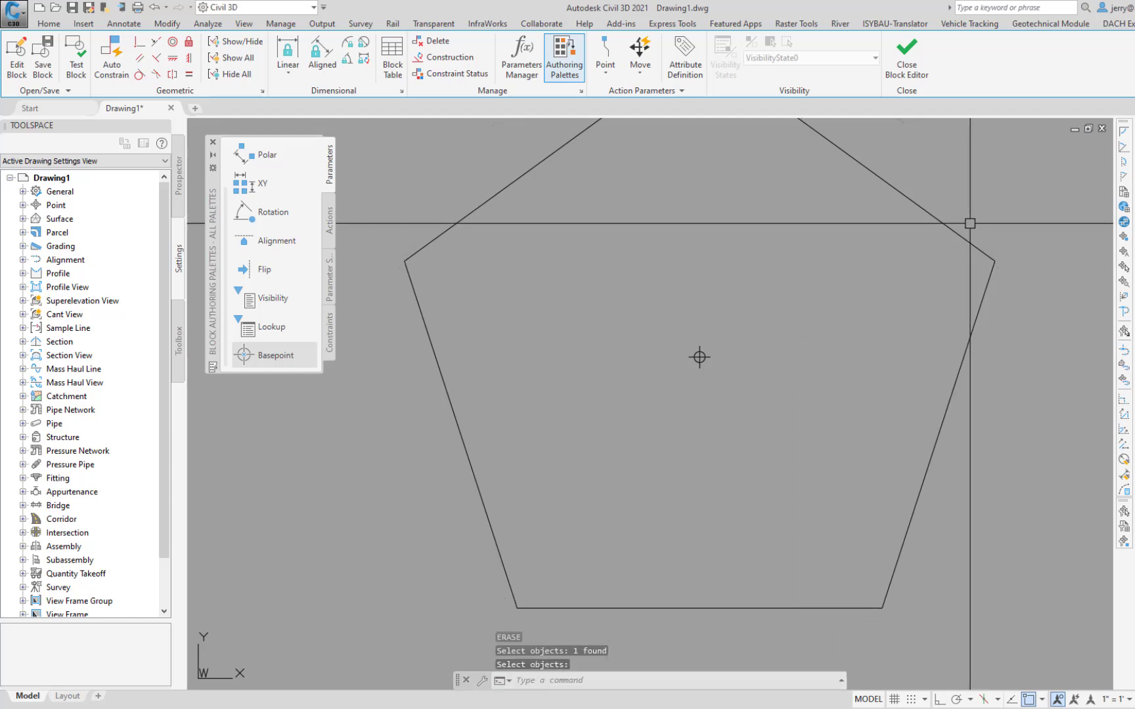
Step: Close the Block Editor with the changes saved to Pentagon, and check the inserted block's new base point in the drawing
left_click(907, 59)
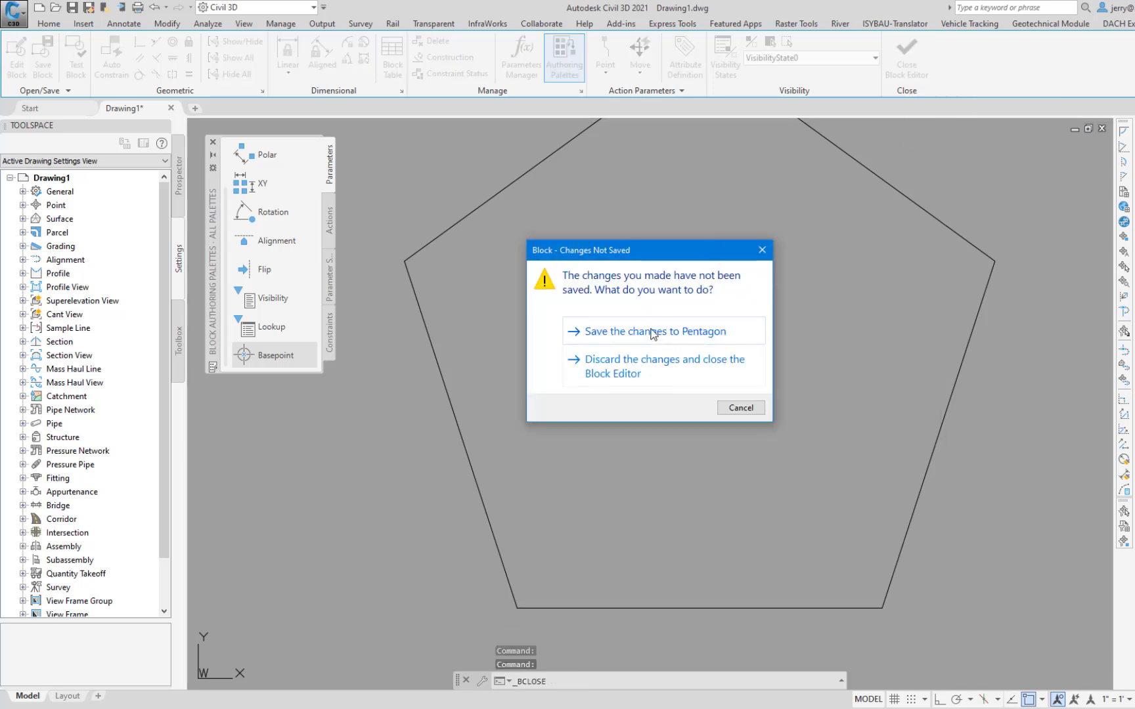
left_click(637, 370)
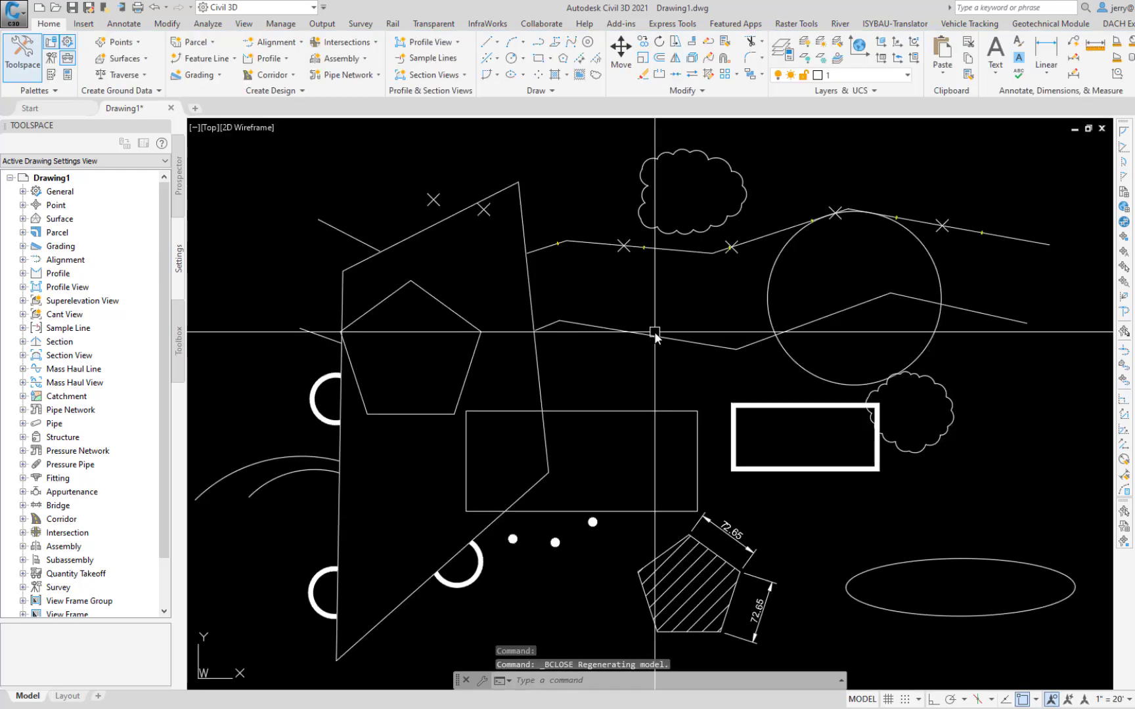
left_click(471, 315)
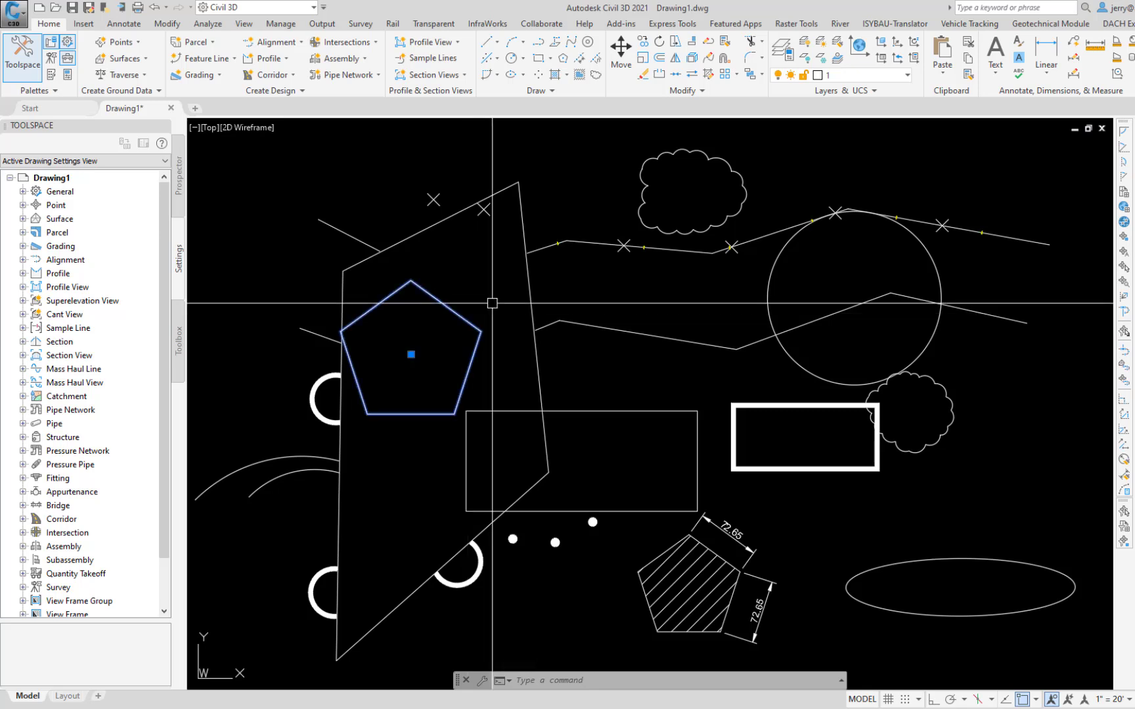
key("Escape")
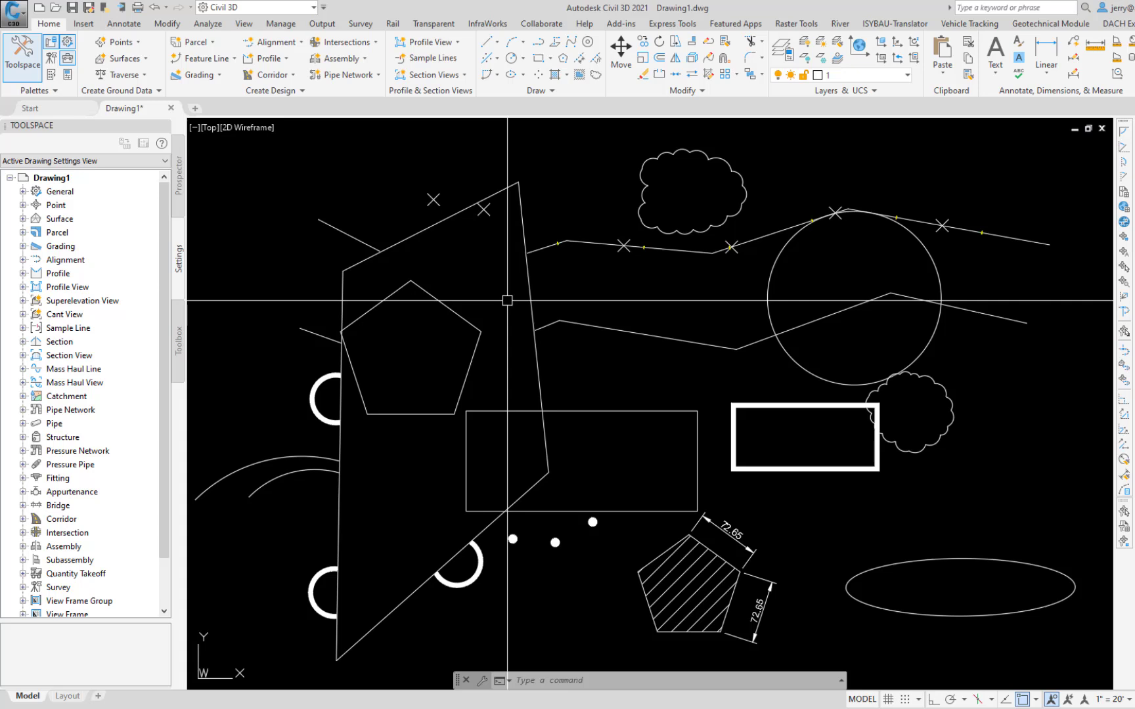
Step: Set up Write Block with the objects around the unhatched pentagon and large circle, using the thin rectangle's lower-left corner as base point
type("w")
key("Return")
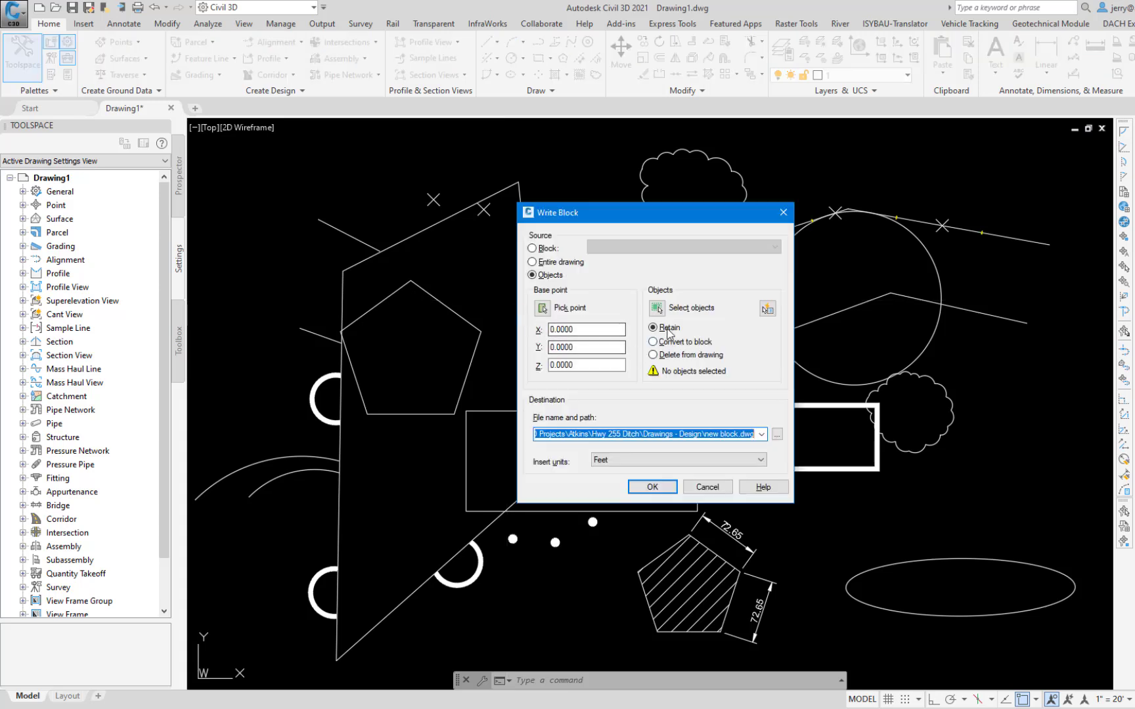
left_click(656, 307)
left_click(261, 636)
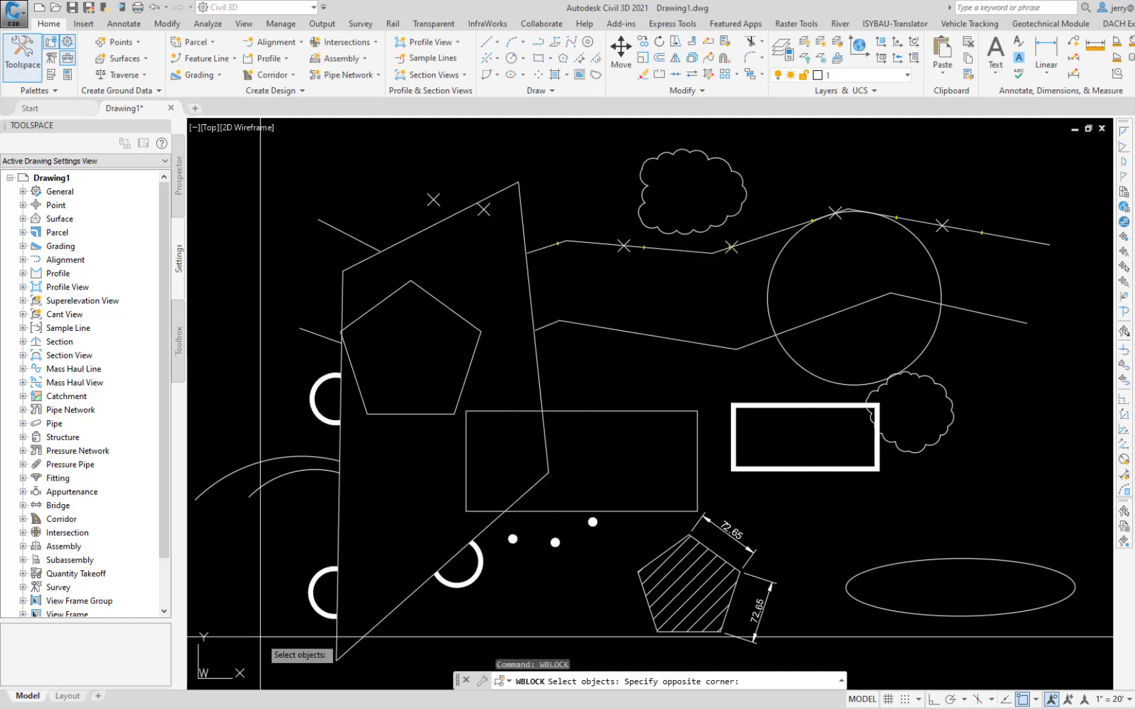
left_click(535, 234)
left_click(950, 166)
left_click(669, 444)
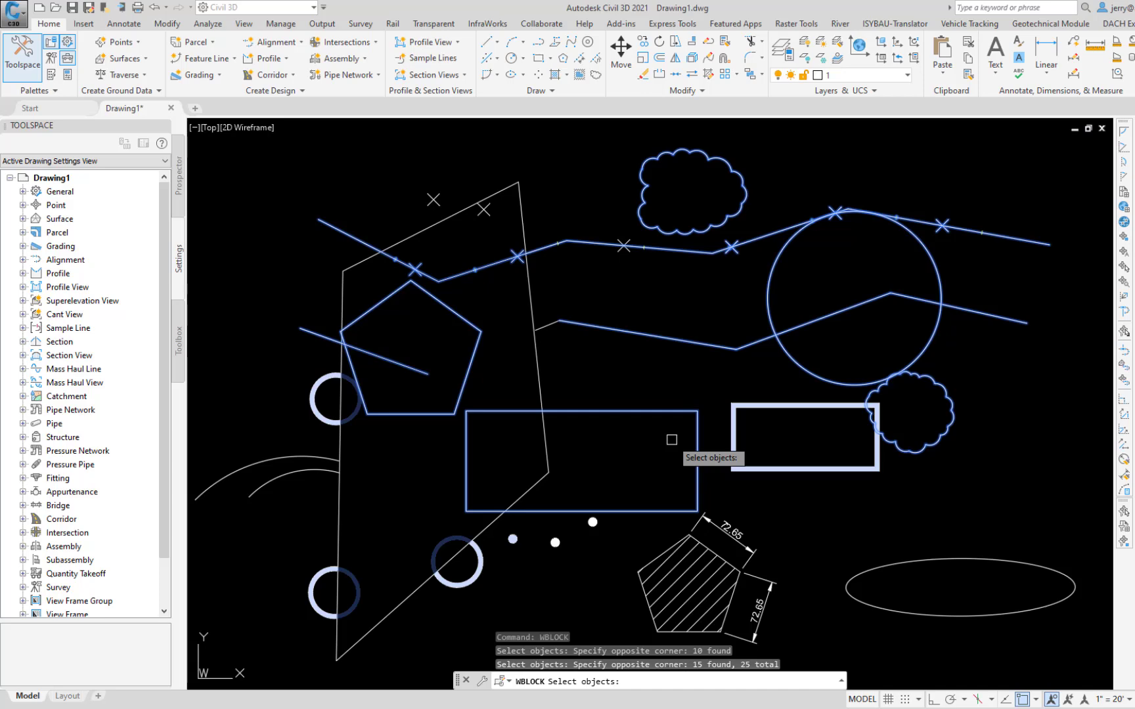
key("Return")
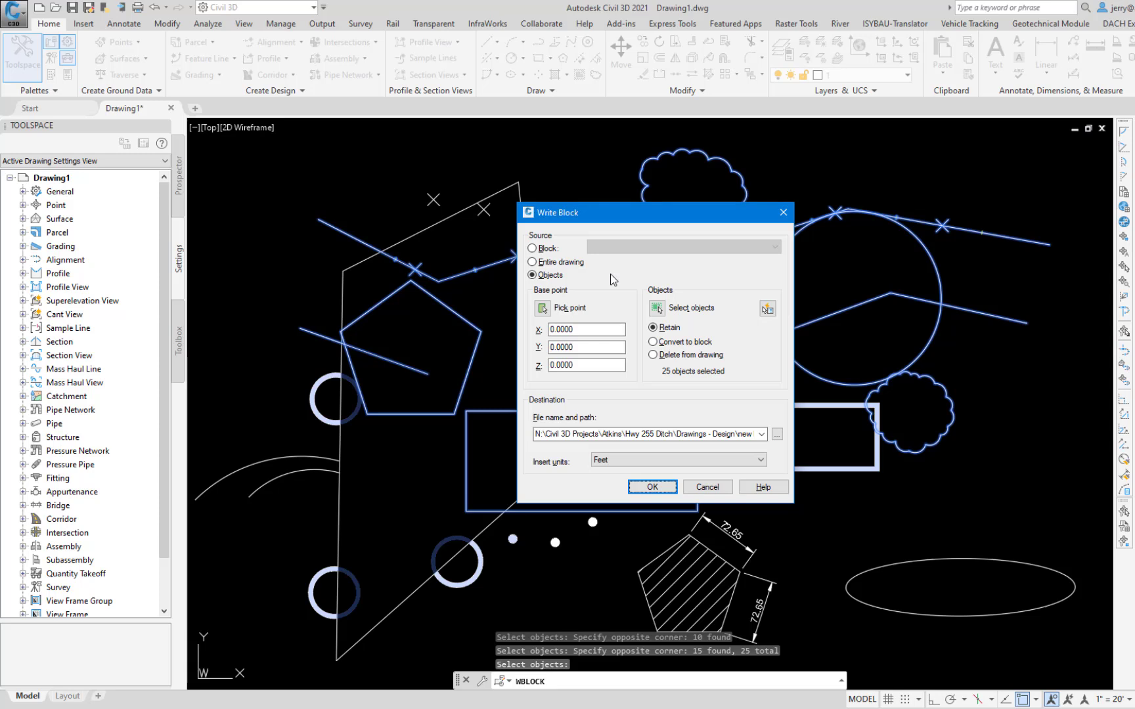
left_click(542, 307)
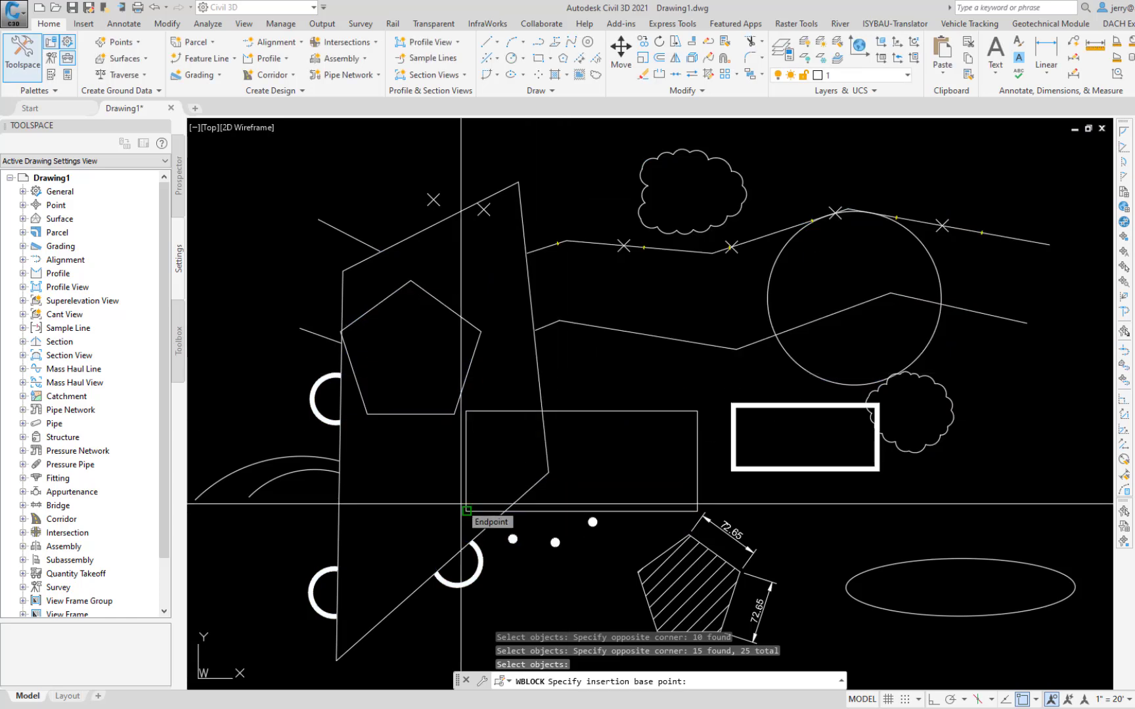
left_click(462, 508)
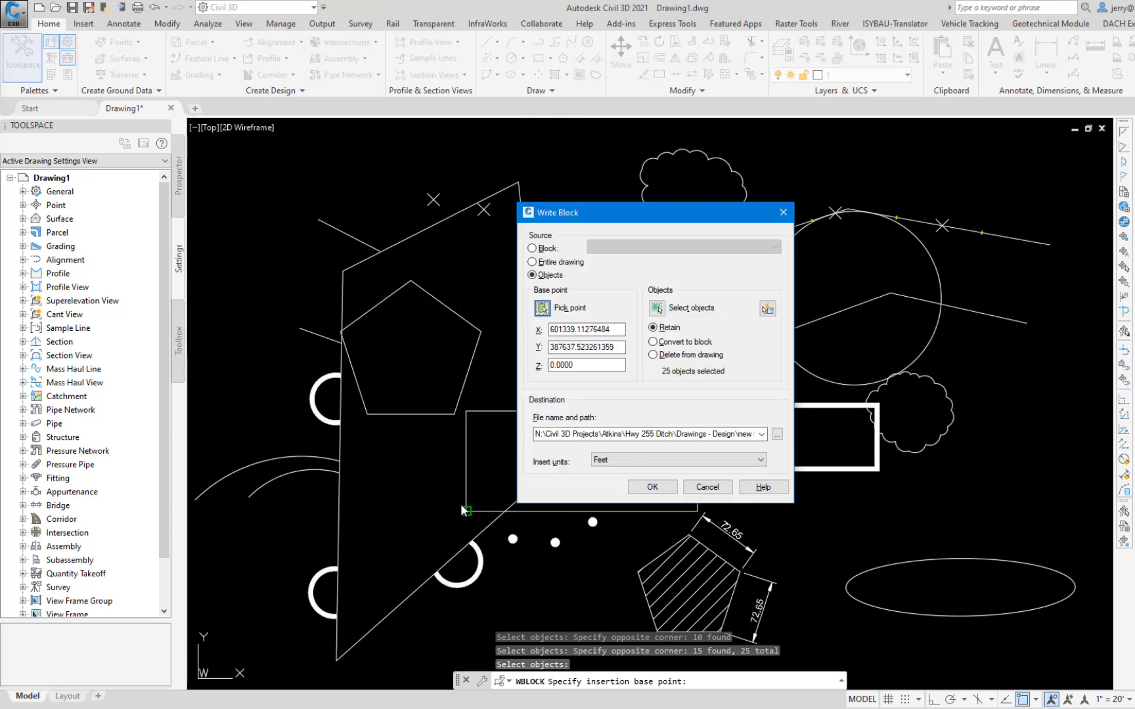
Step: Set the written block's destination to the Temp folder of the ABC Road Imp project inside Tutorial Working Folder
left_click(777, 434)
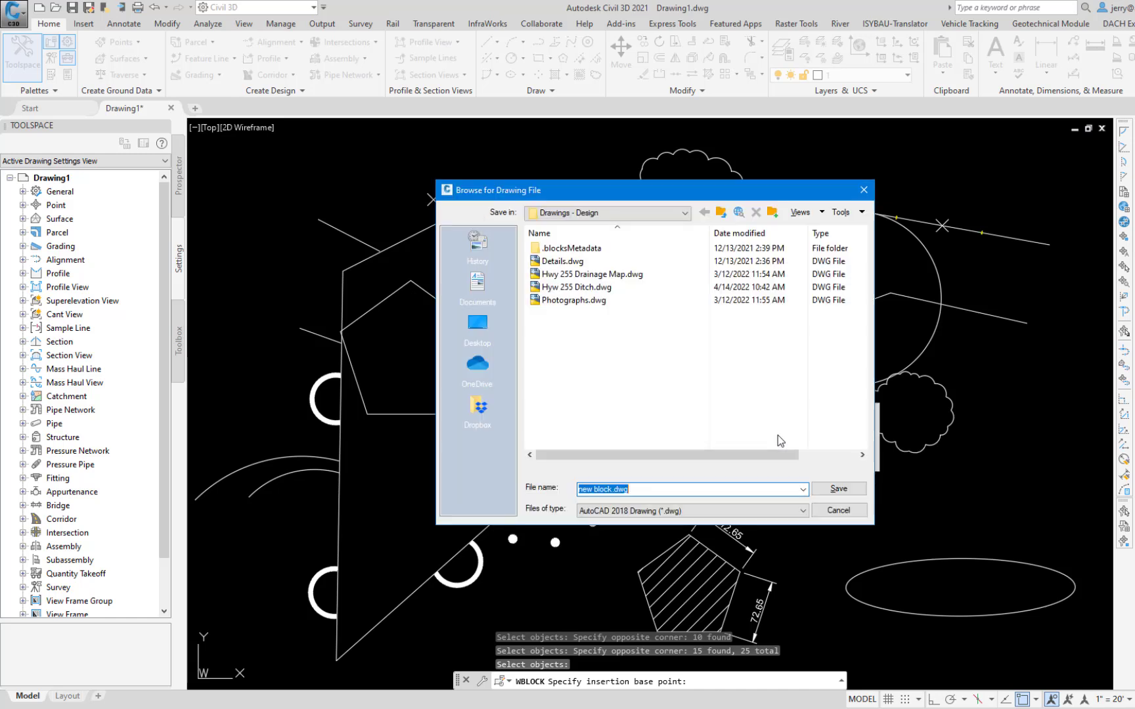
left_click(684, 213)
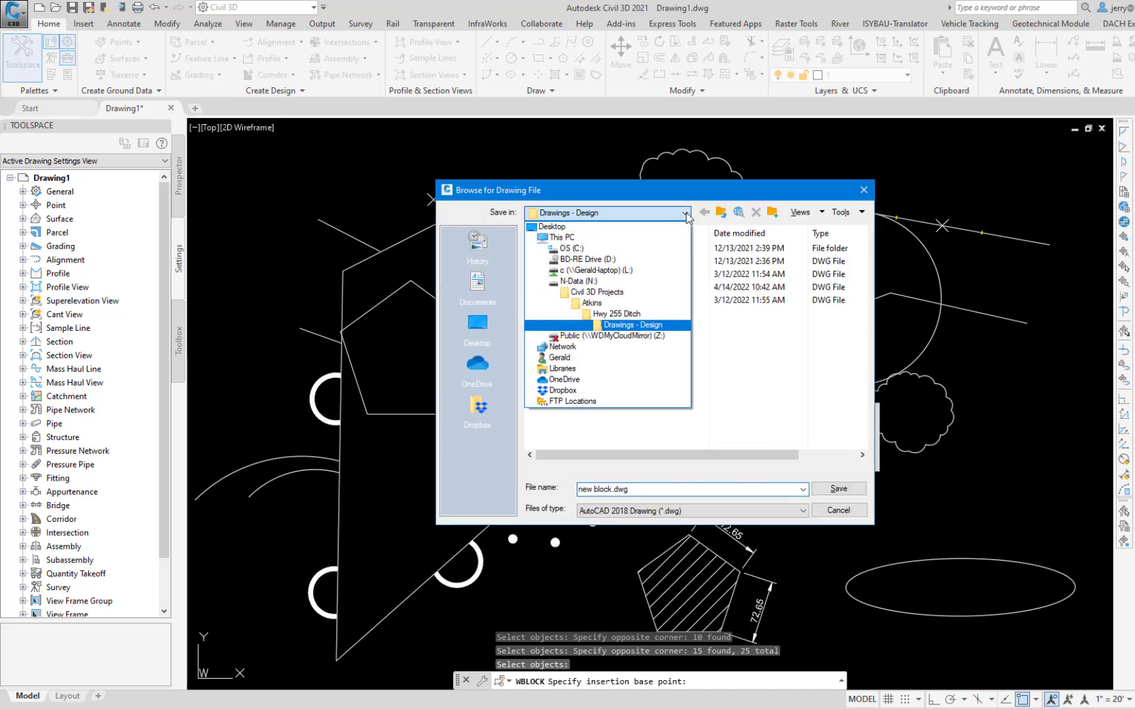
left_click(590, 293)
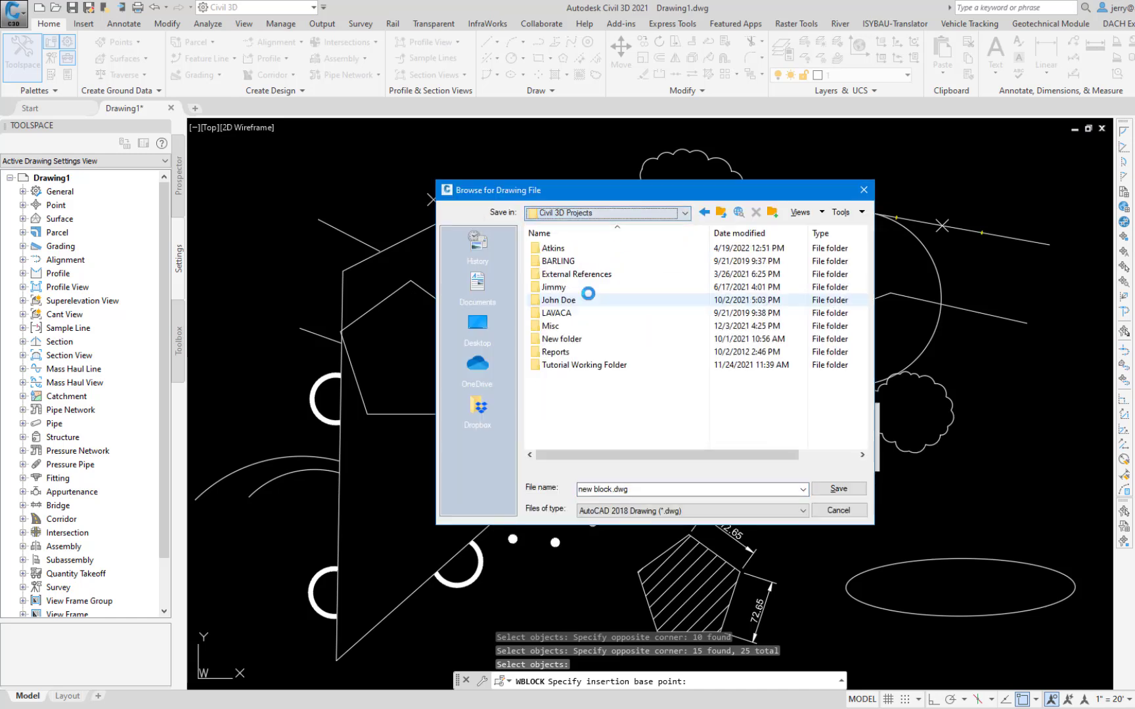
double_click(582, 371)
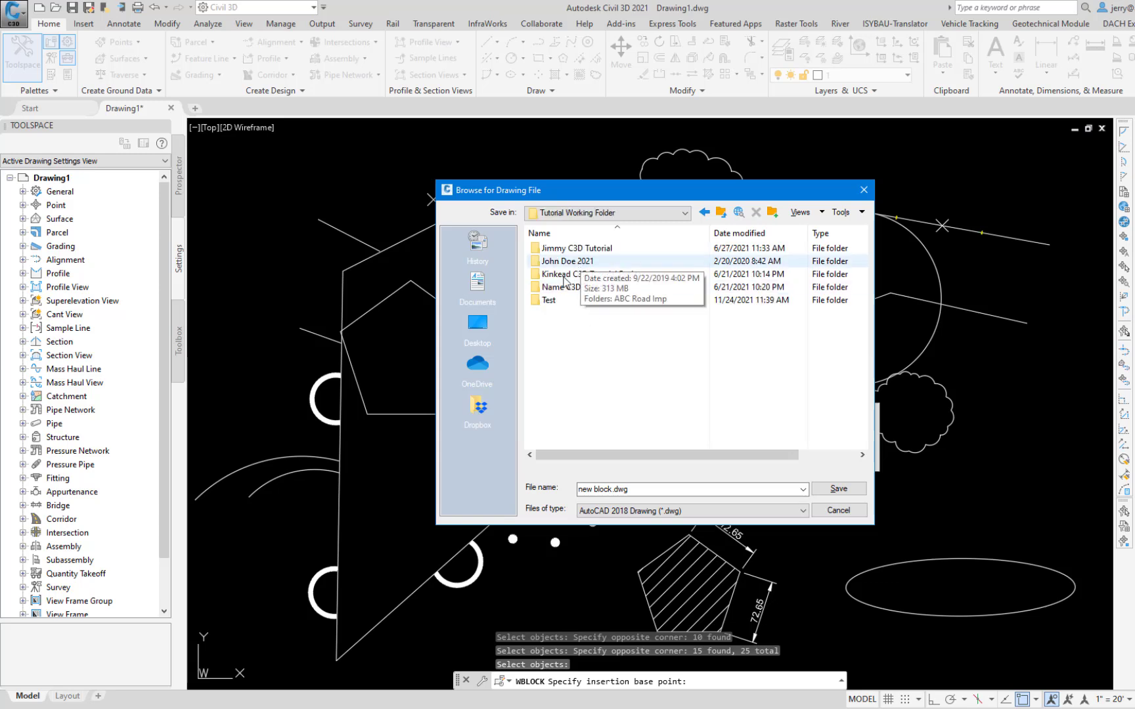
double_click(576, 262)
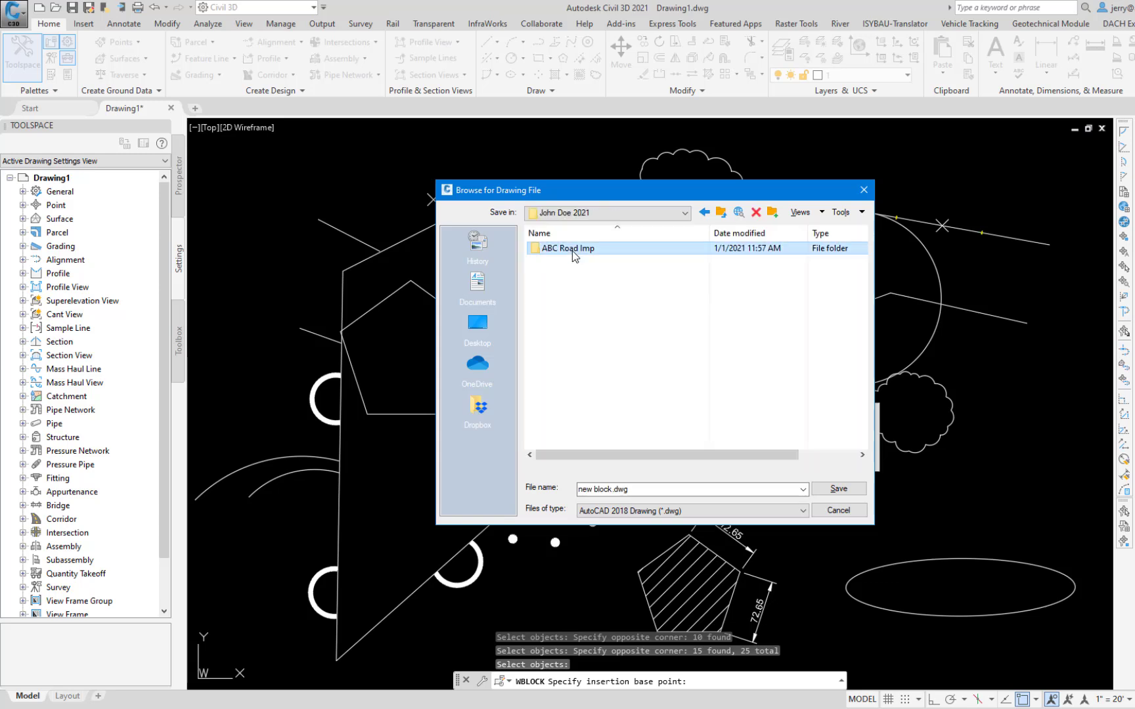
double_click(572, 251)
double_click(551, 353)
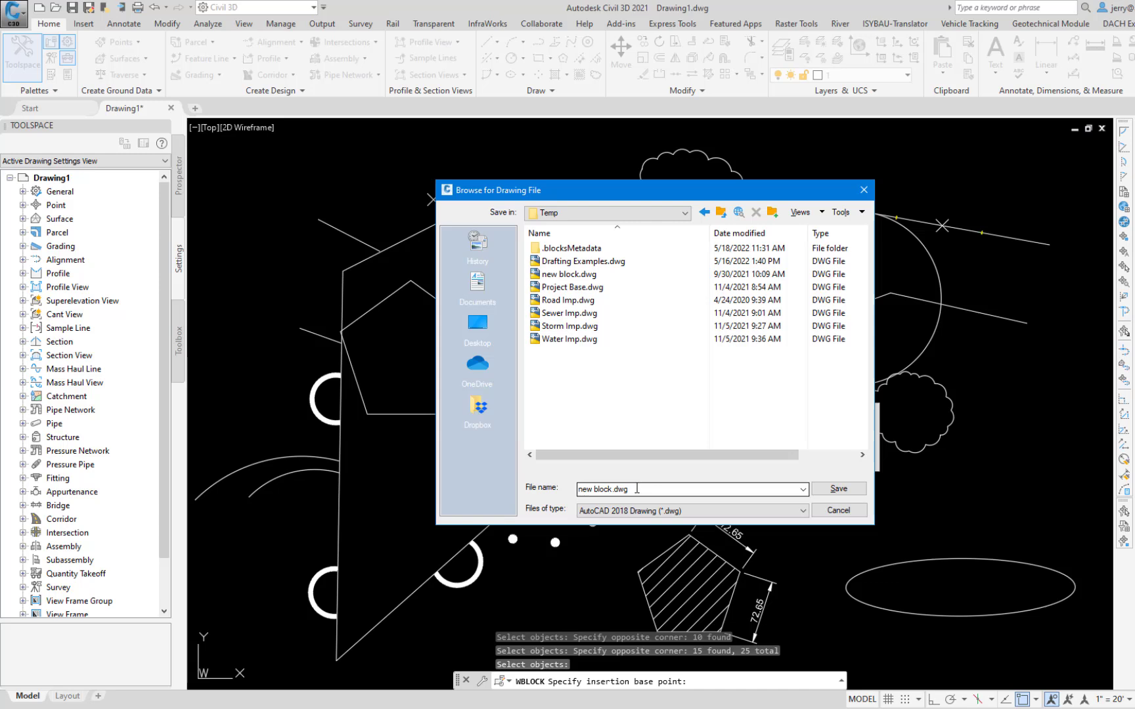
Step: Name the block file Temp and write it out without including AutoCAD Map information
left_click_drag(581, 490, 665, 404)
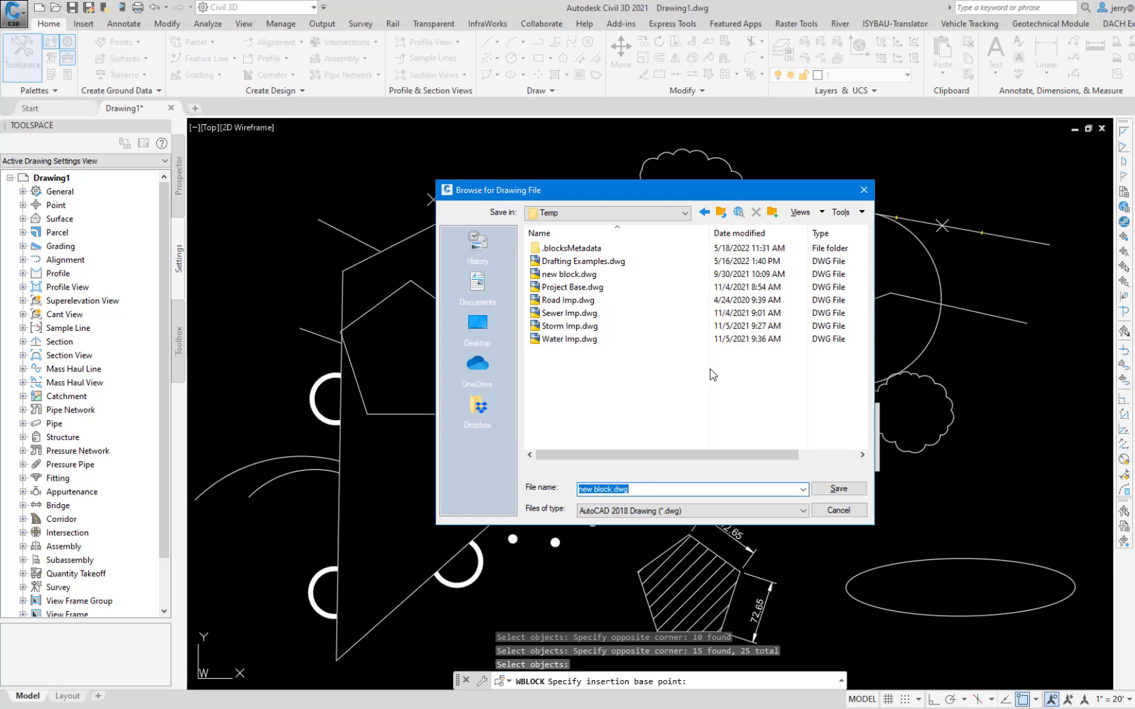
type("Temp")
left_click(844, 492)
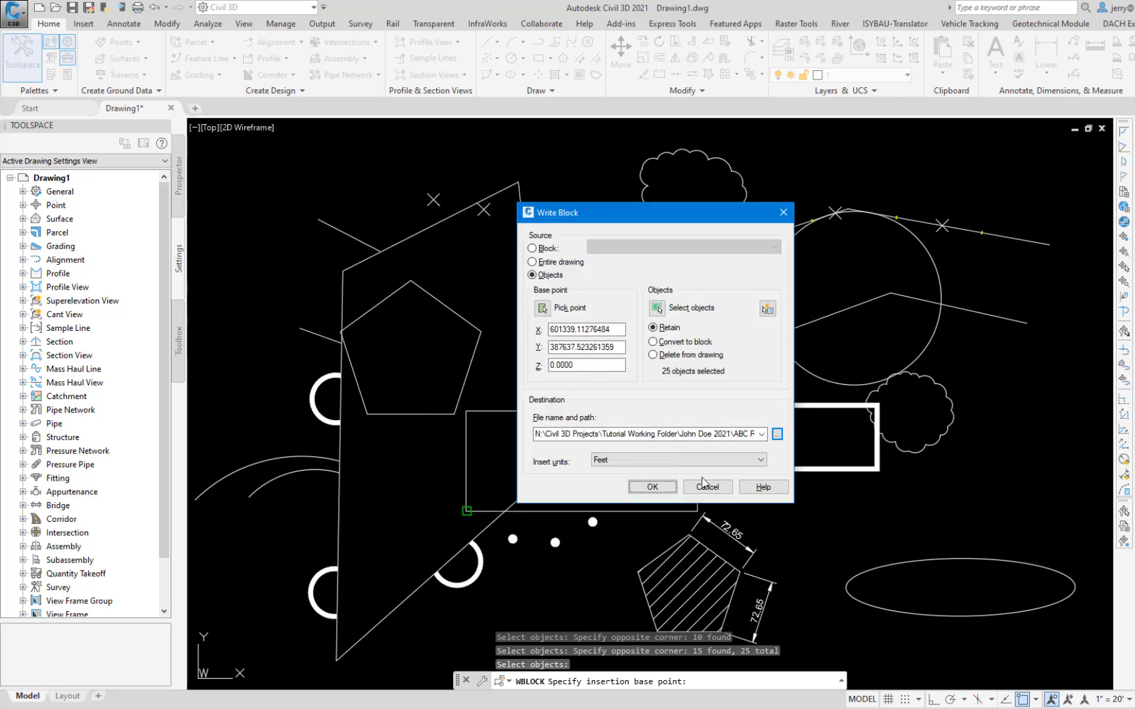
left_click(645, 487)
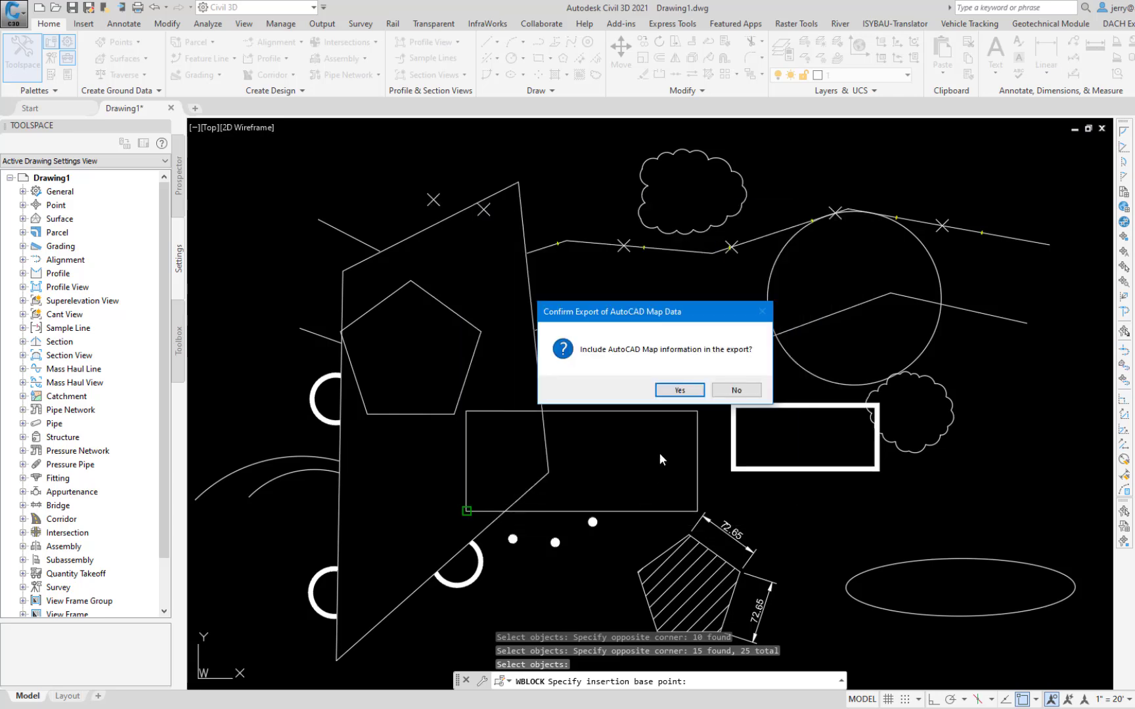
left_click(736, 391)
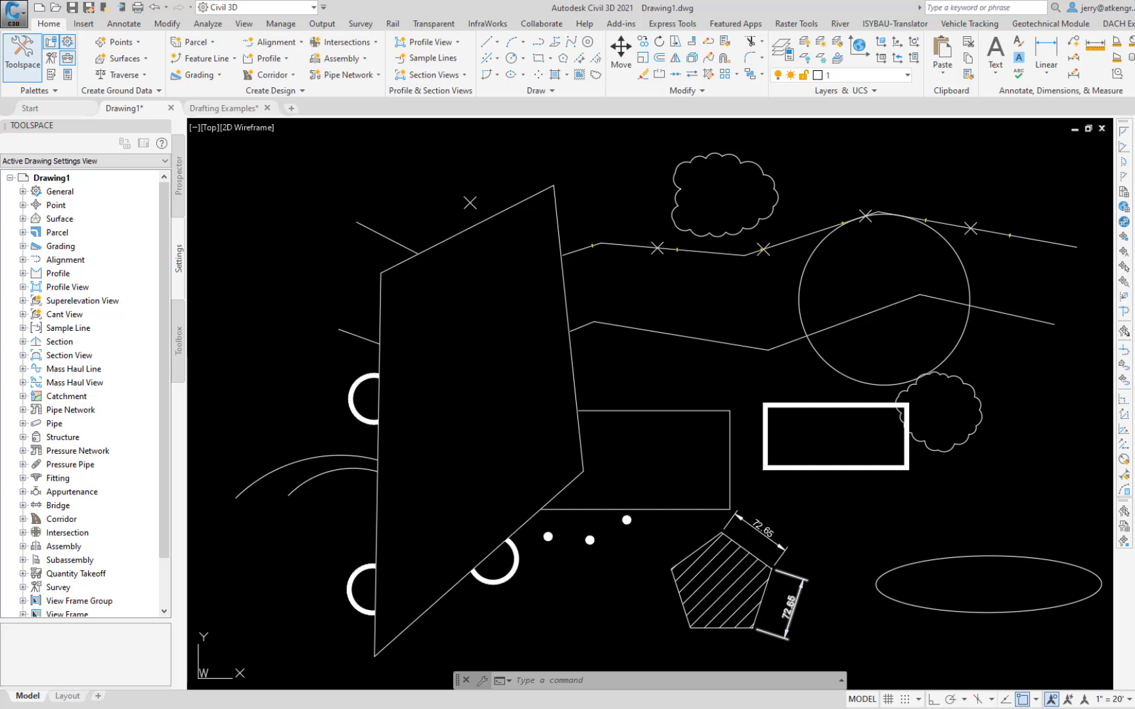
Step: Copy both revision clouds, the circle, lower polyline, both rectangles, dimensioned hatched pentagon and ellipse from Drawing1 to the clipboard with COPYCLIP
left_click(223, 108)
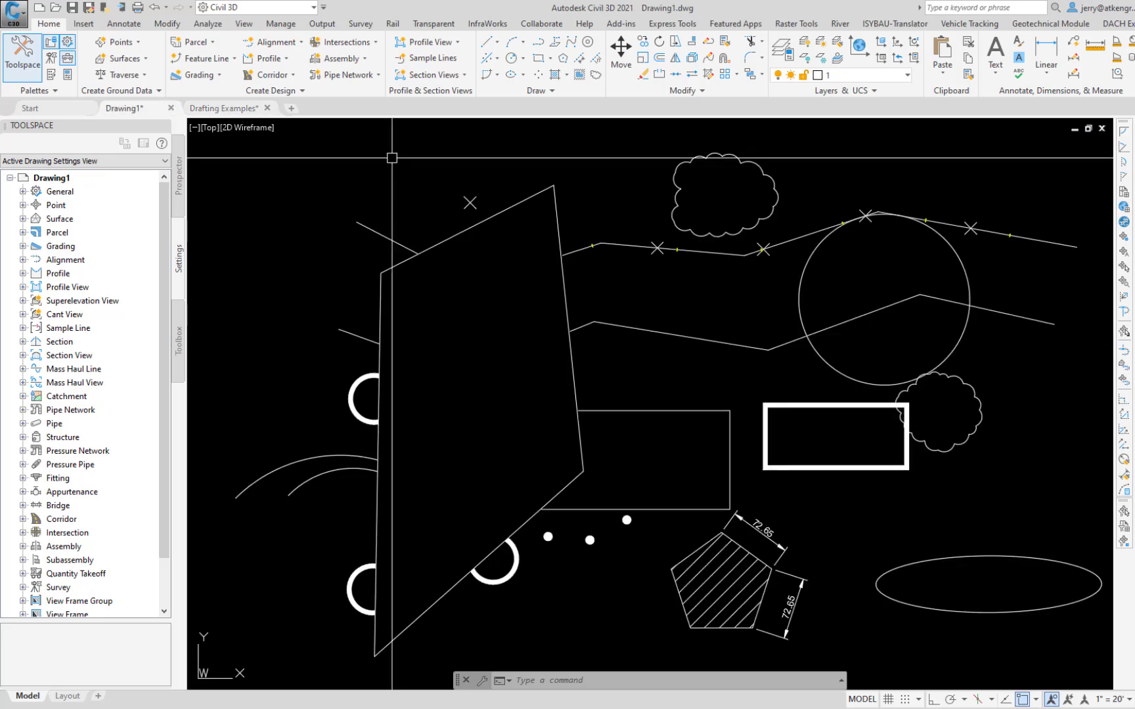
type("COPY")
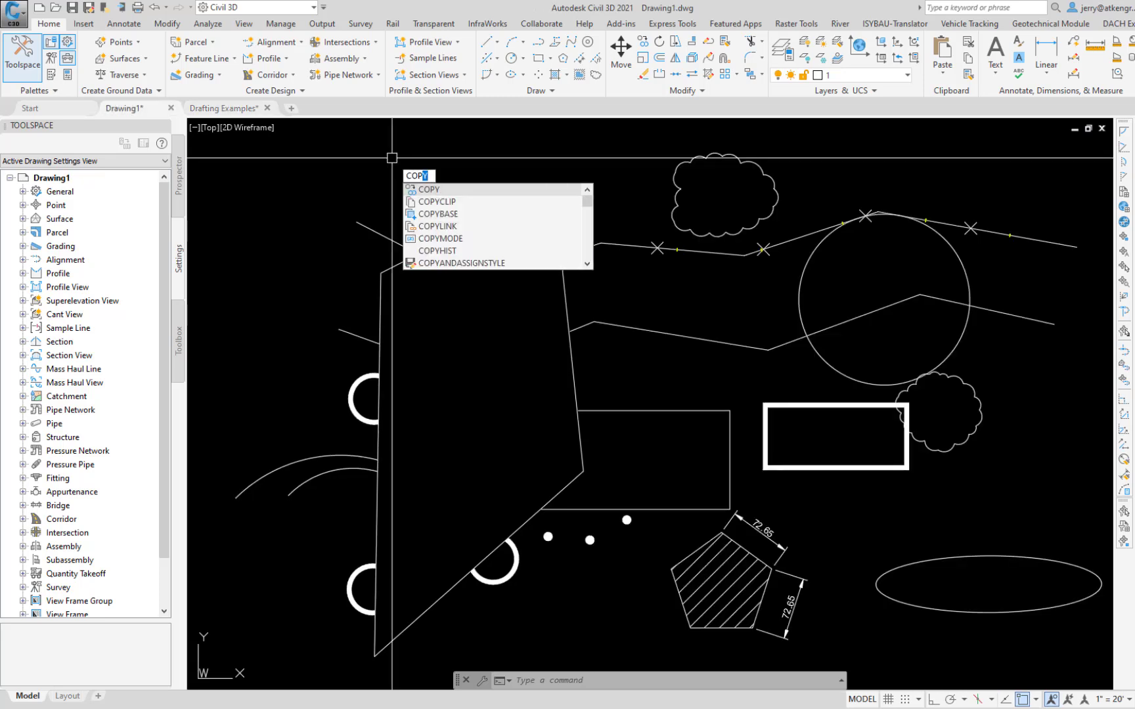
left_click(441, 209)
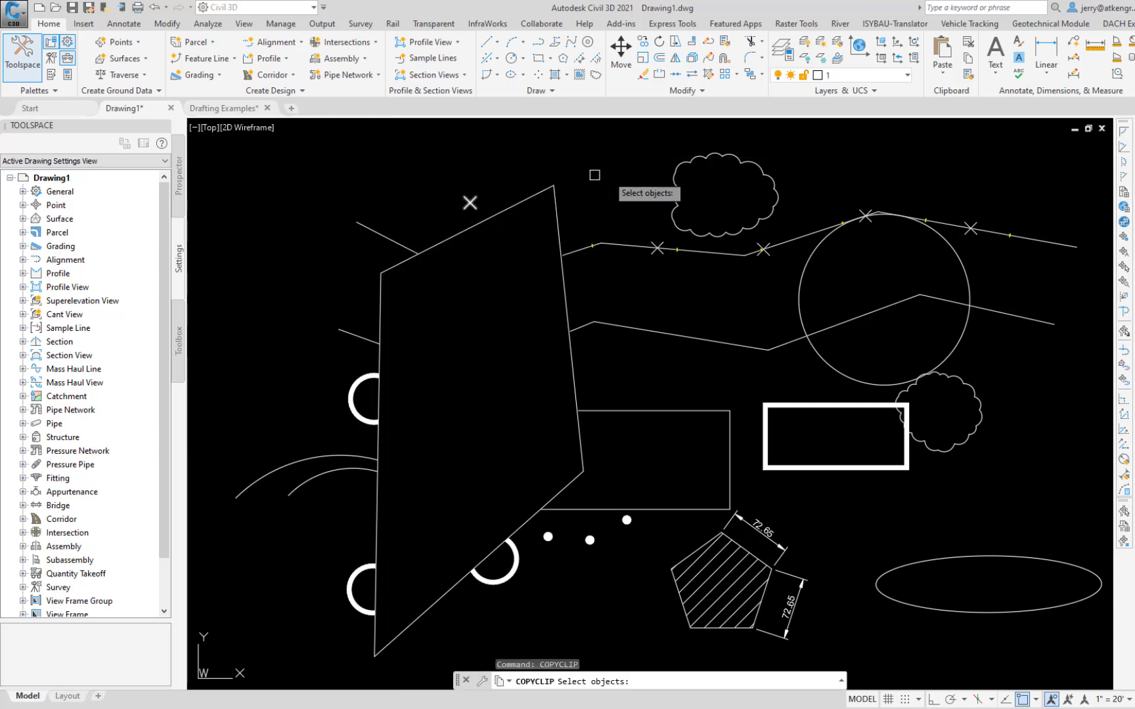
left_click(787, 156)
left_click(735, 176)
left_click(1020, 284)
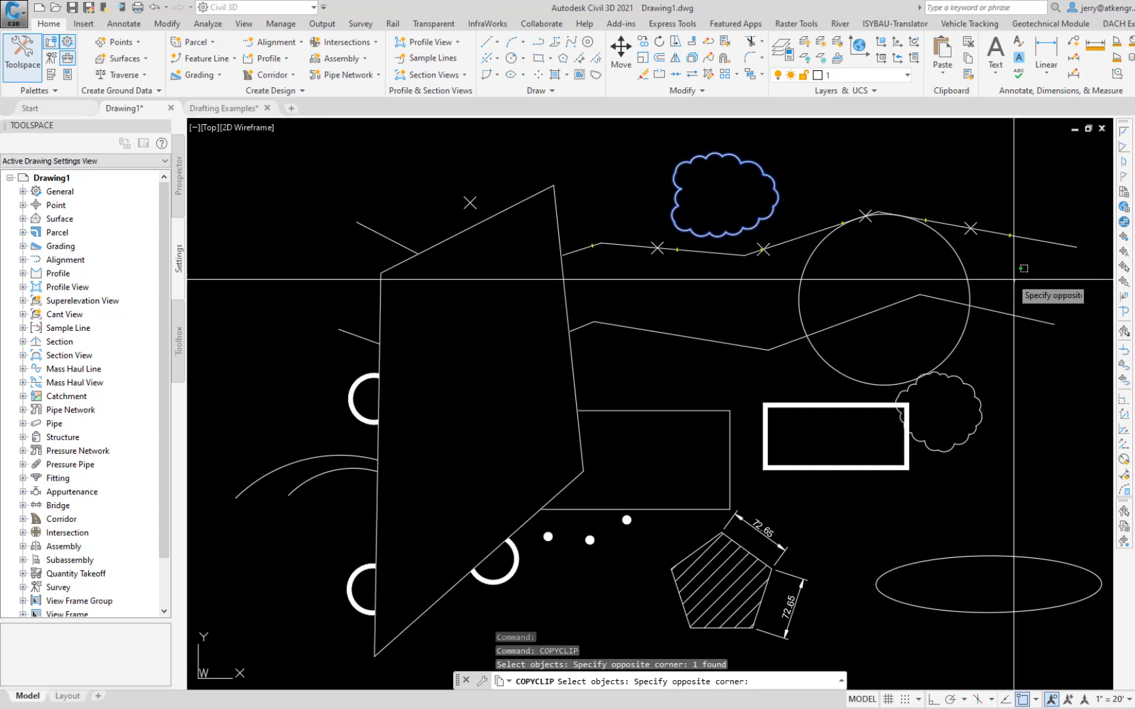
left_click(880, 593)
left_click(837, 520)
left_click(757, 593)
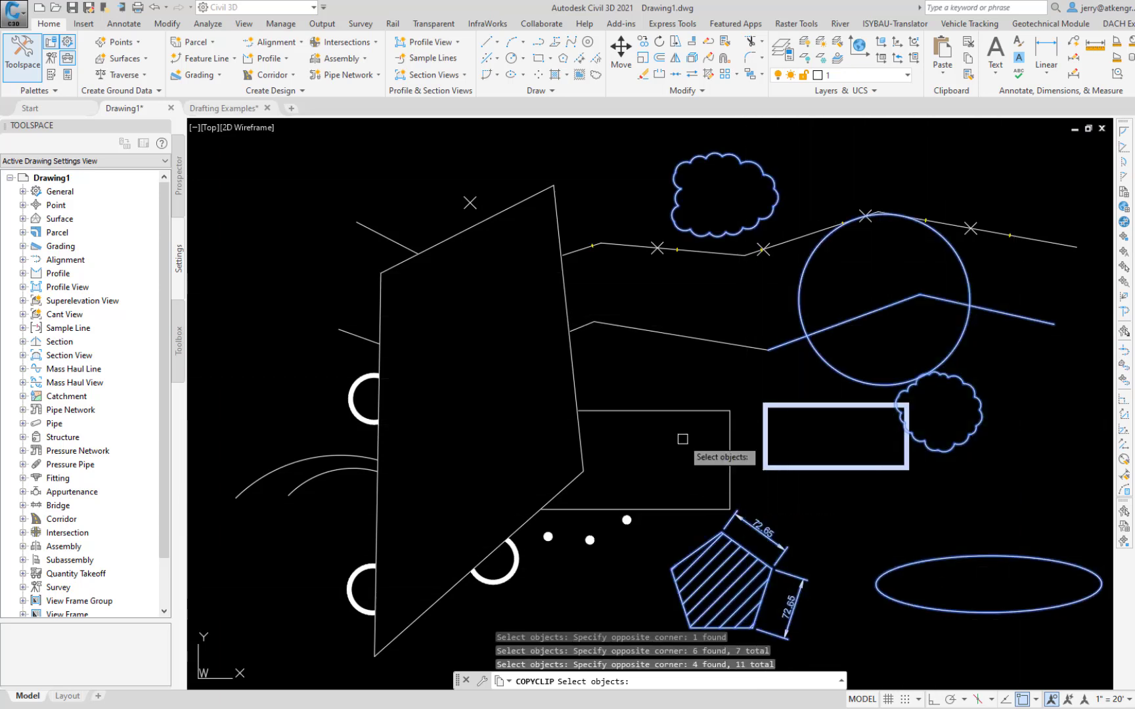
left_click(690, 340)
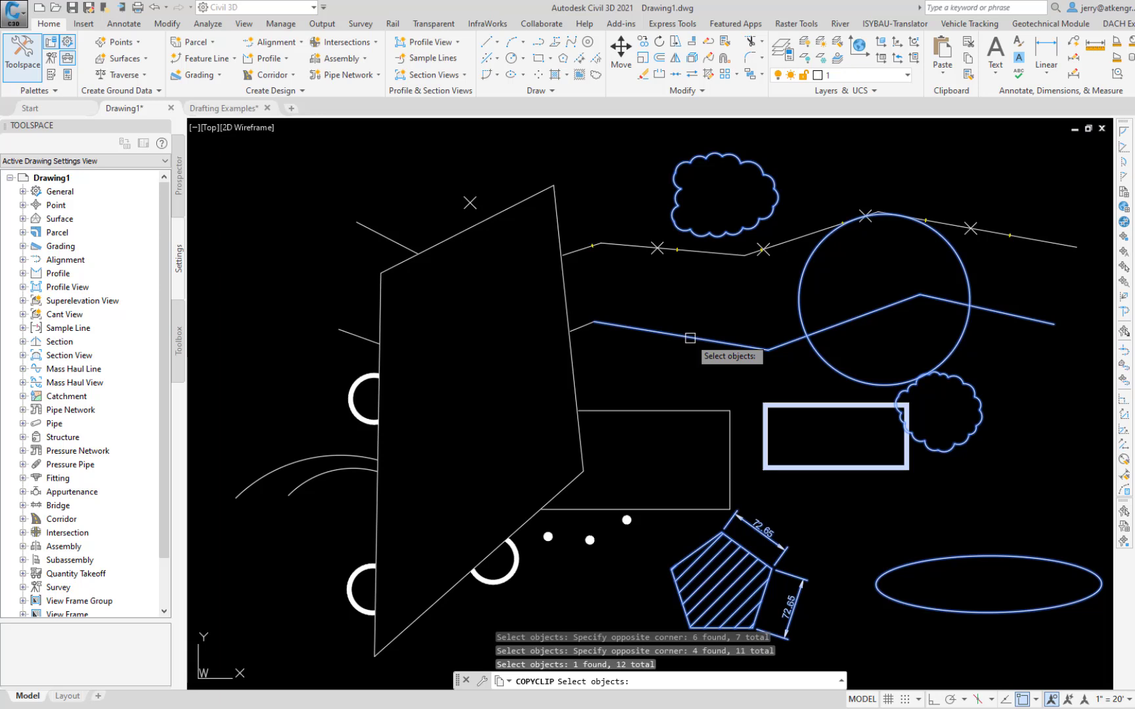
left_click(688, 411)
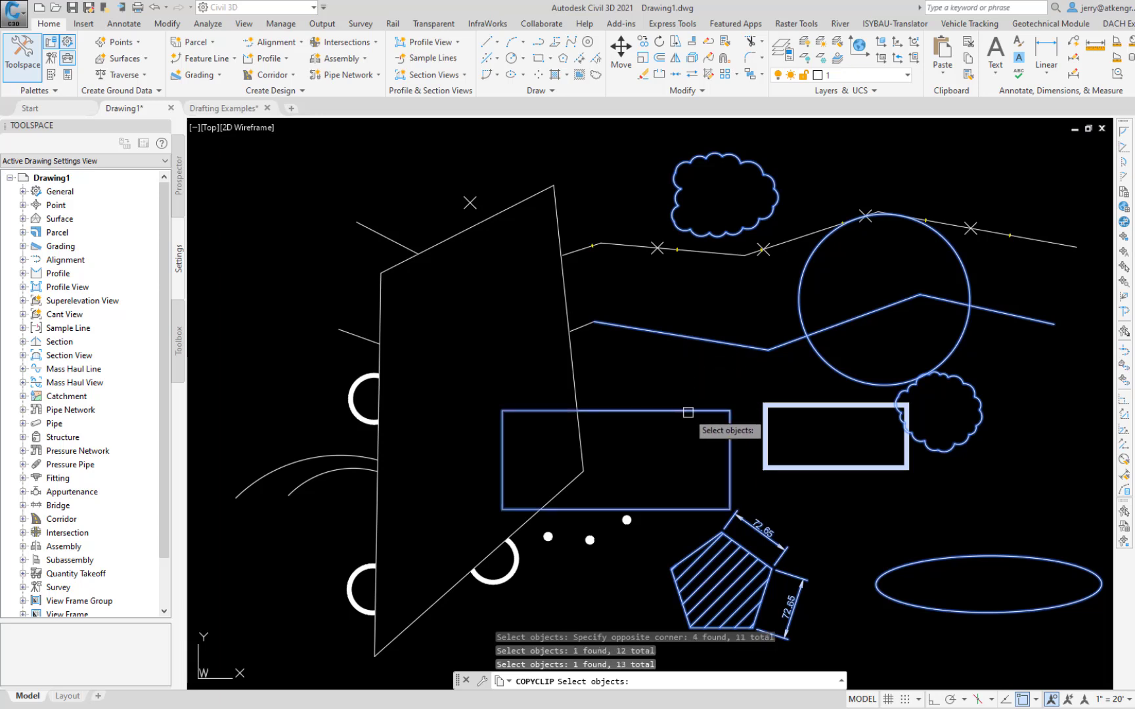
key("Return")
Step: Paste the copied objects into the Drafting Examples drawing with PASTECLIP, in the empty area above the existing linework
left_click(223, 107)
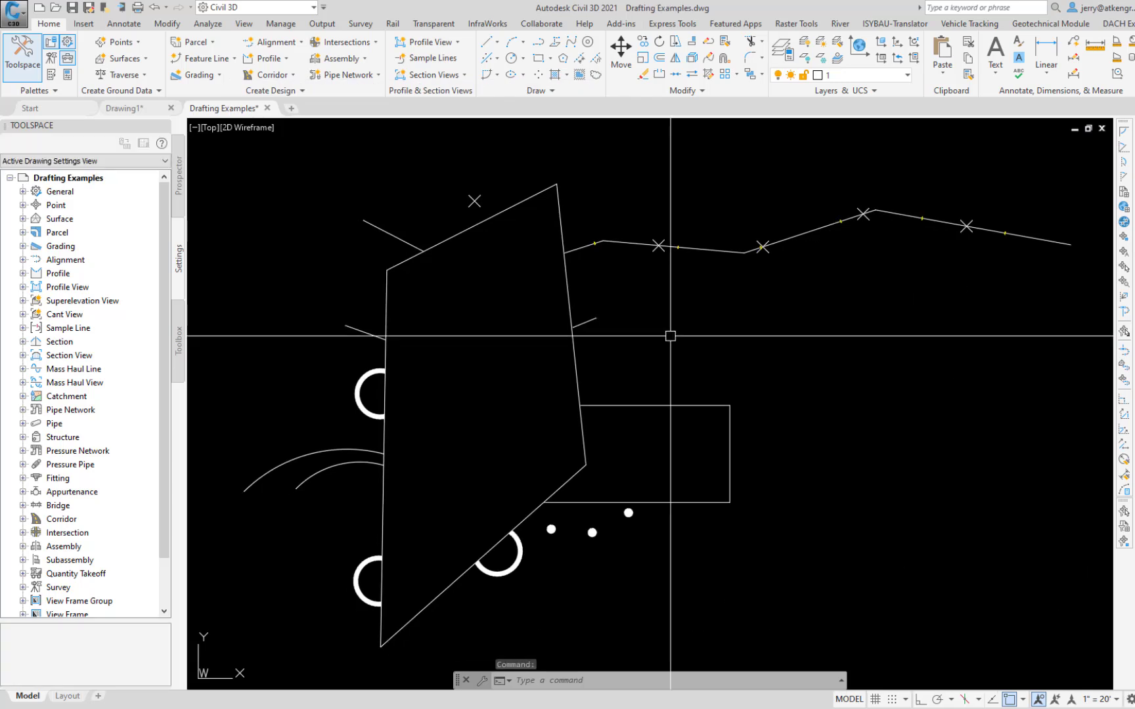
type("Pa")
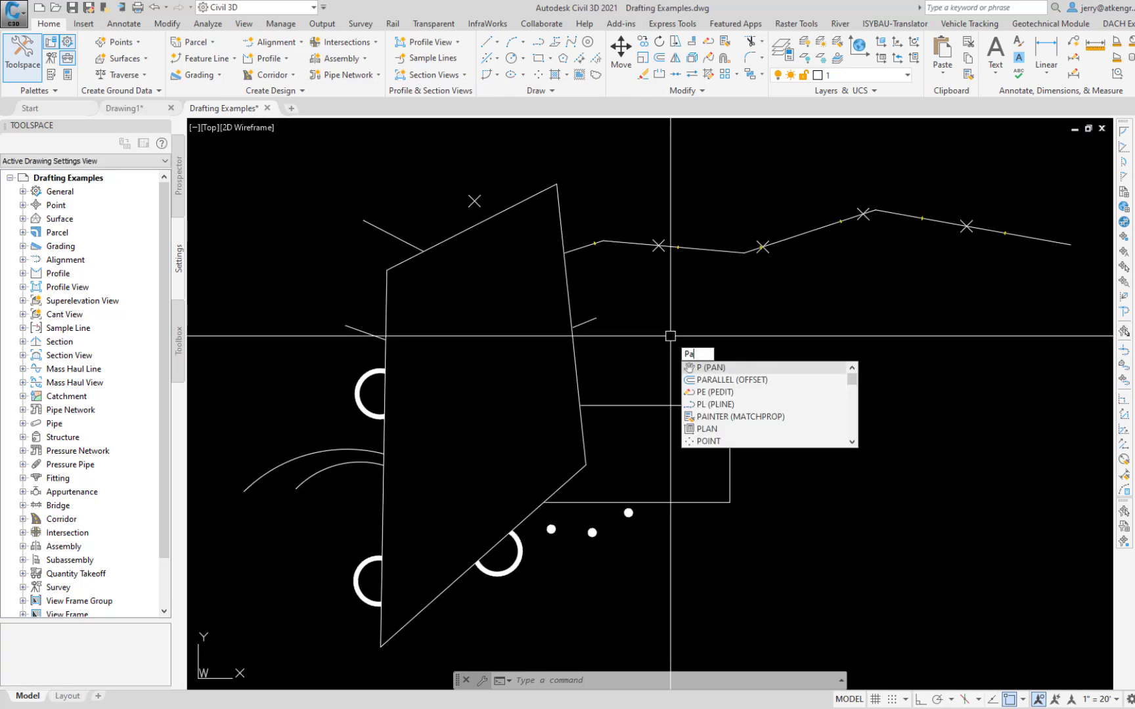
type("s")
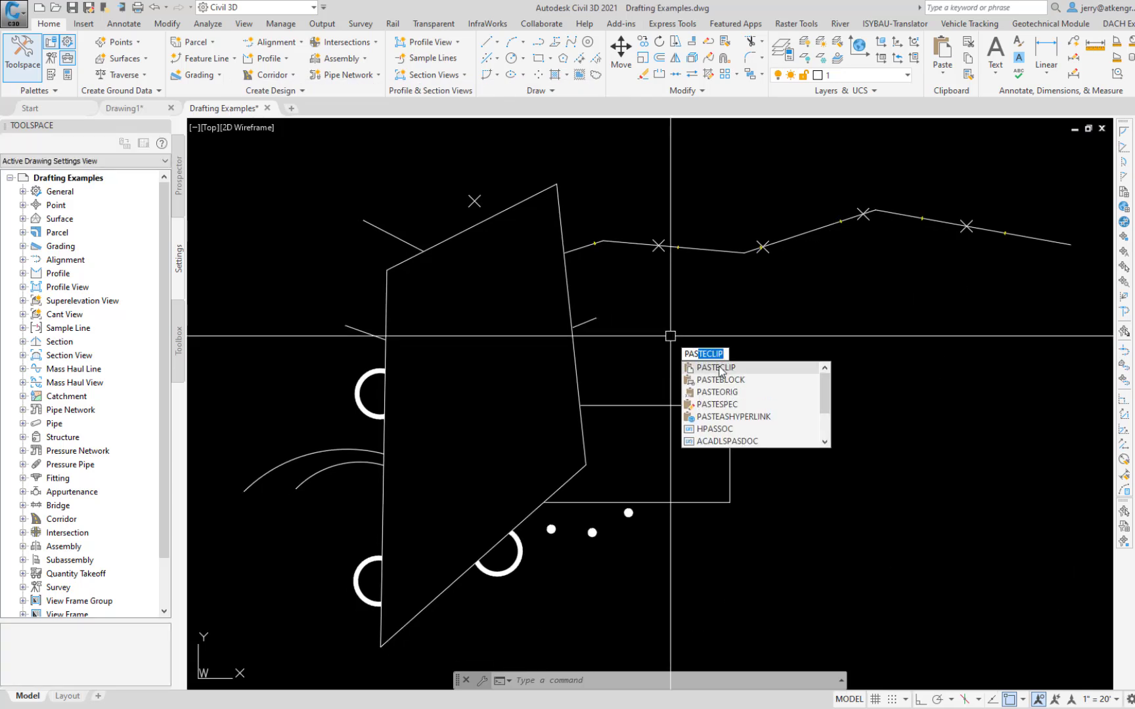
left_click(720, 371)
scroll(756, 348, "down", 4)
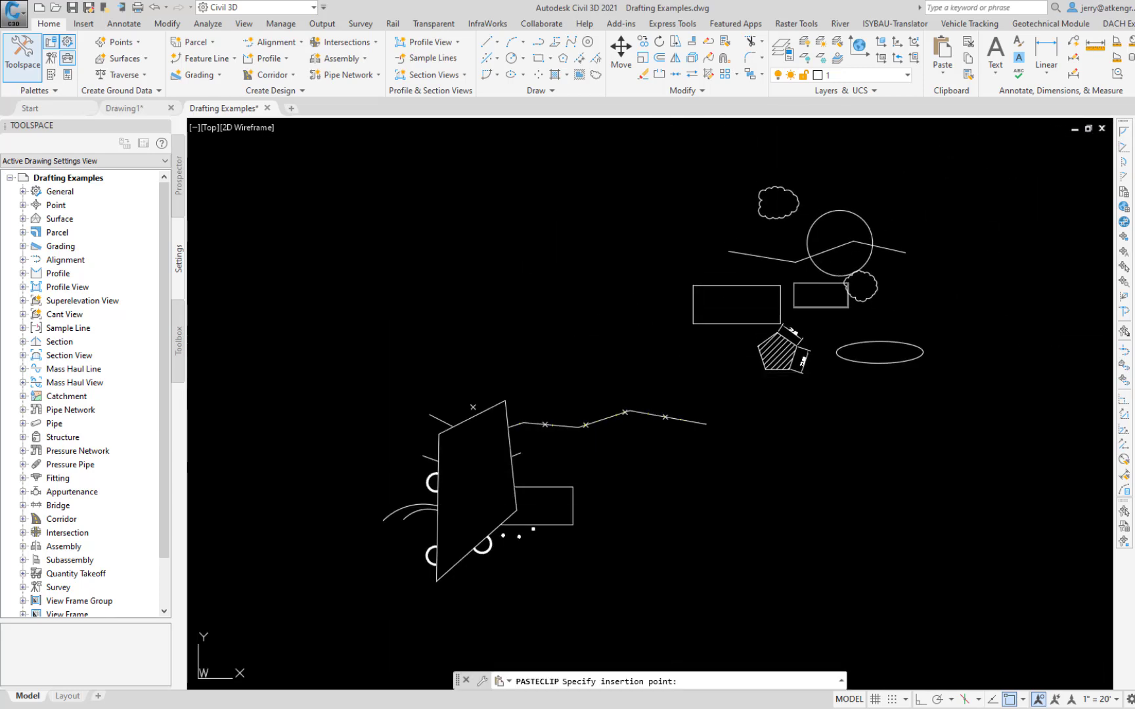
left_click(693, 374)
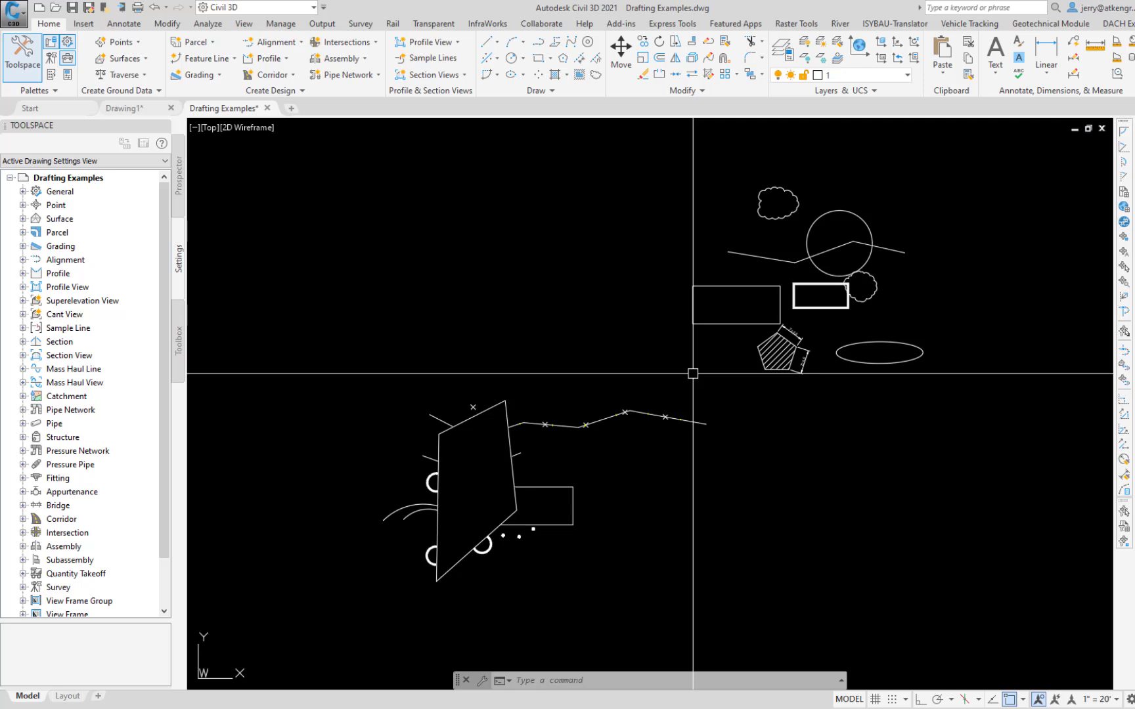
Step: Move the pasted objects except the thin rectangle, from that rectangle's upper-right corner to the original thin rectangle's upper-right corner
type("m")
key("Return")
left_click(952, 182)
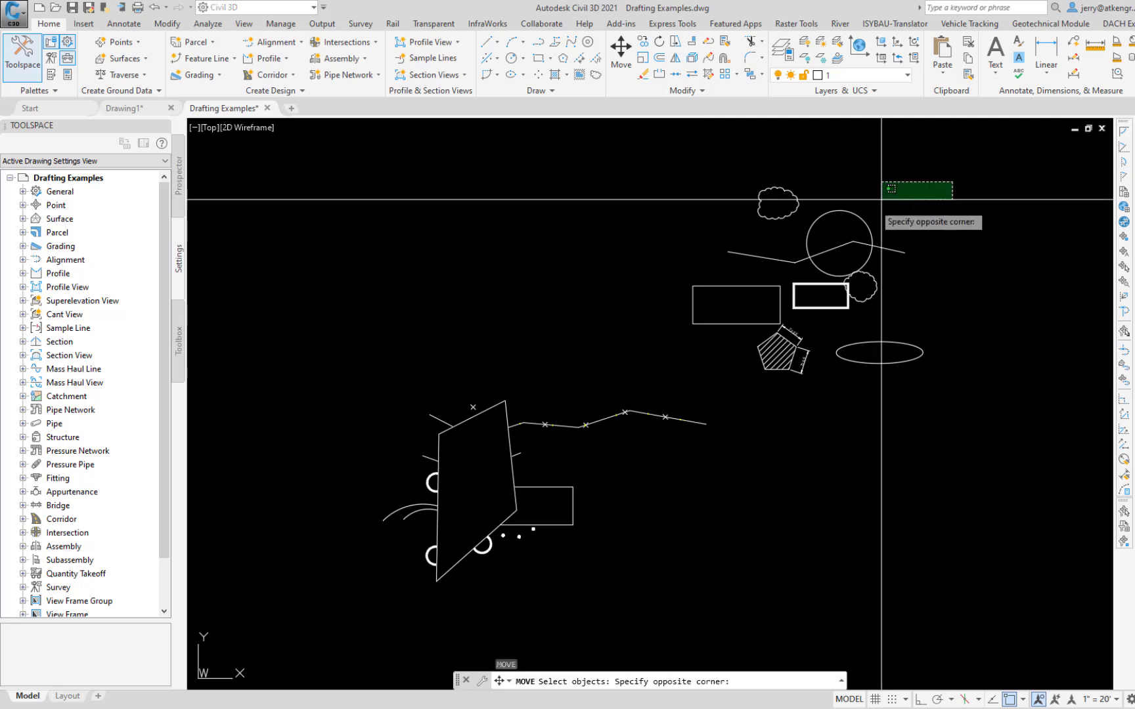
left_click(713, 387)
type("r")
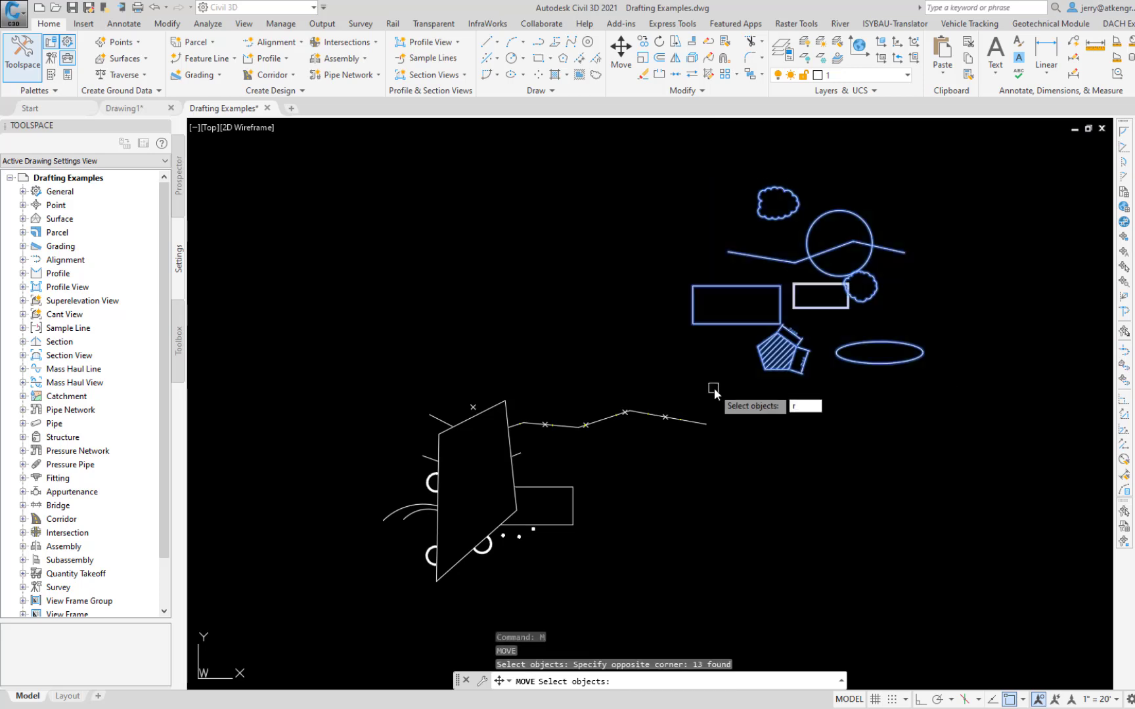
key("Return")
left_click(717, 324)
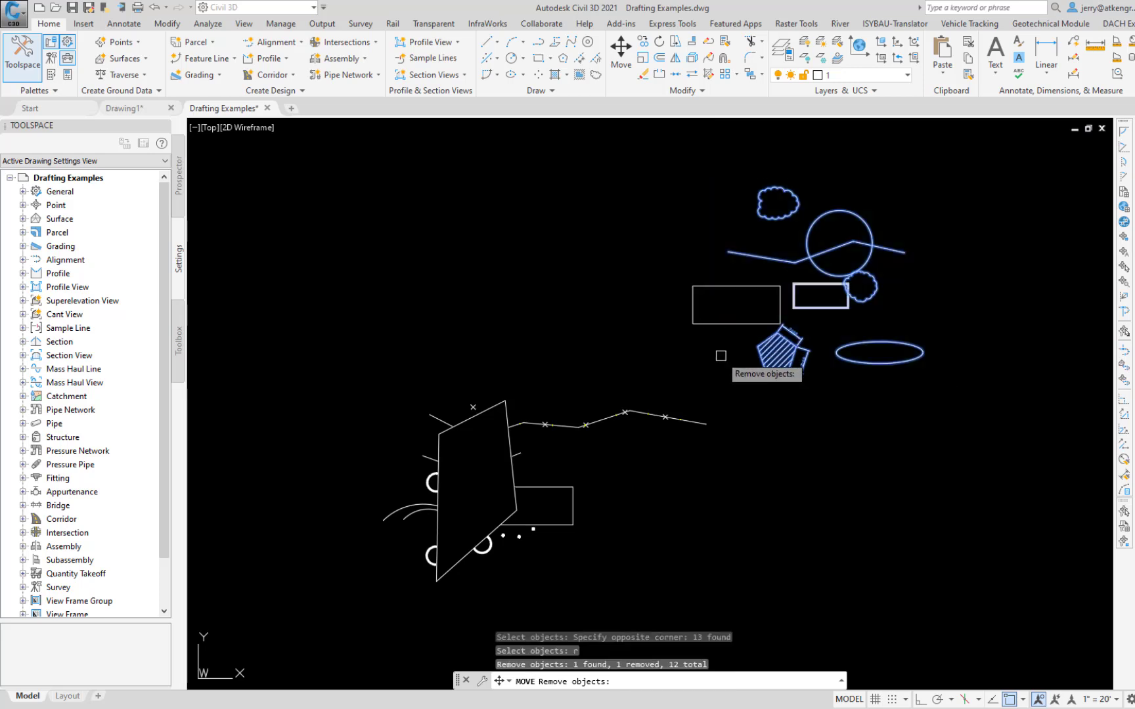
key("Return")
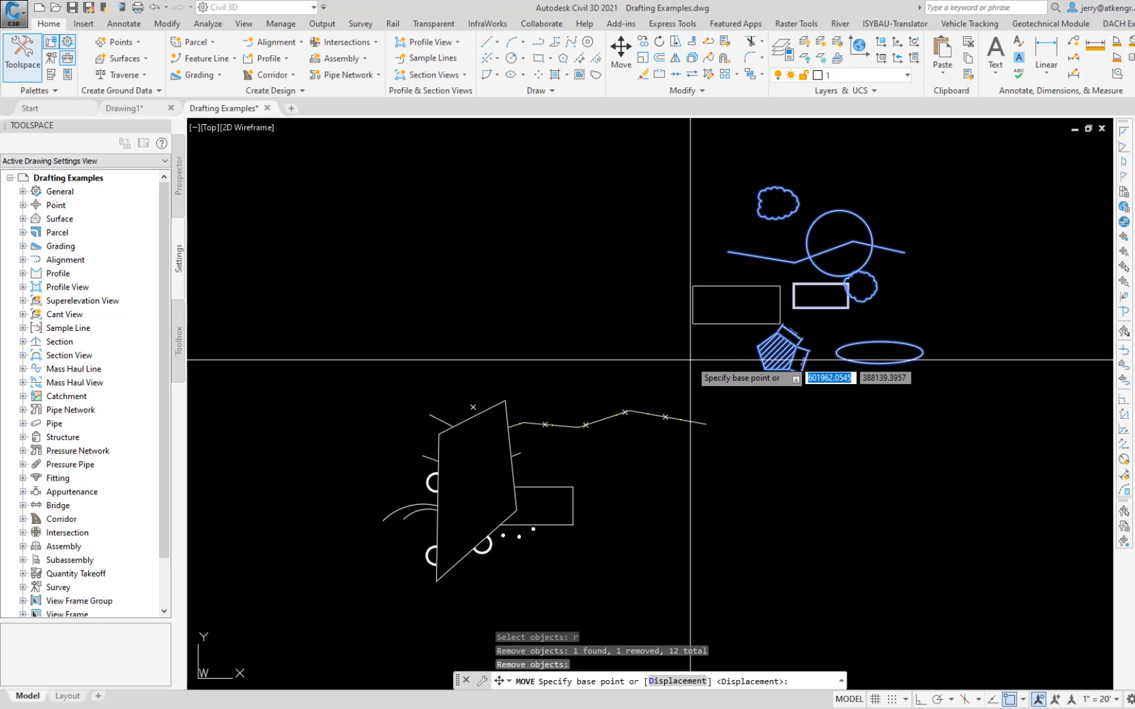
left_click(780, 286)
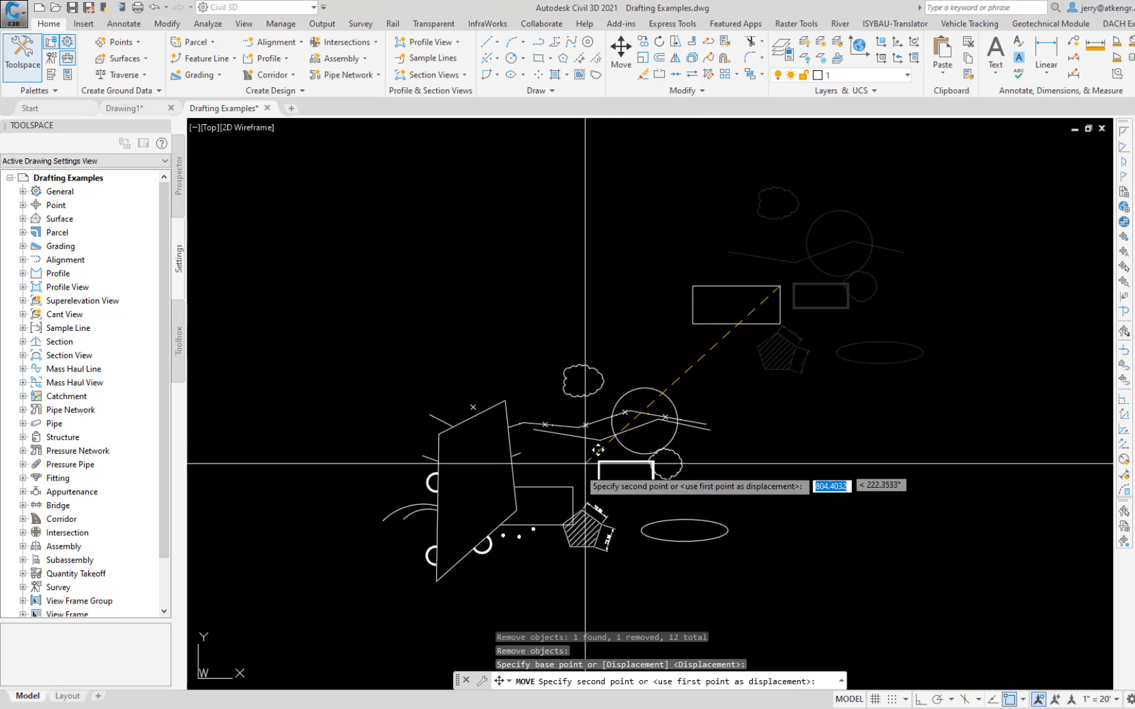
left_click(572, 487)
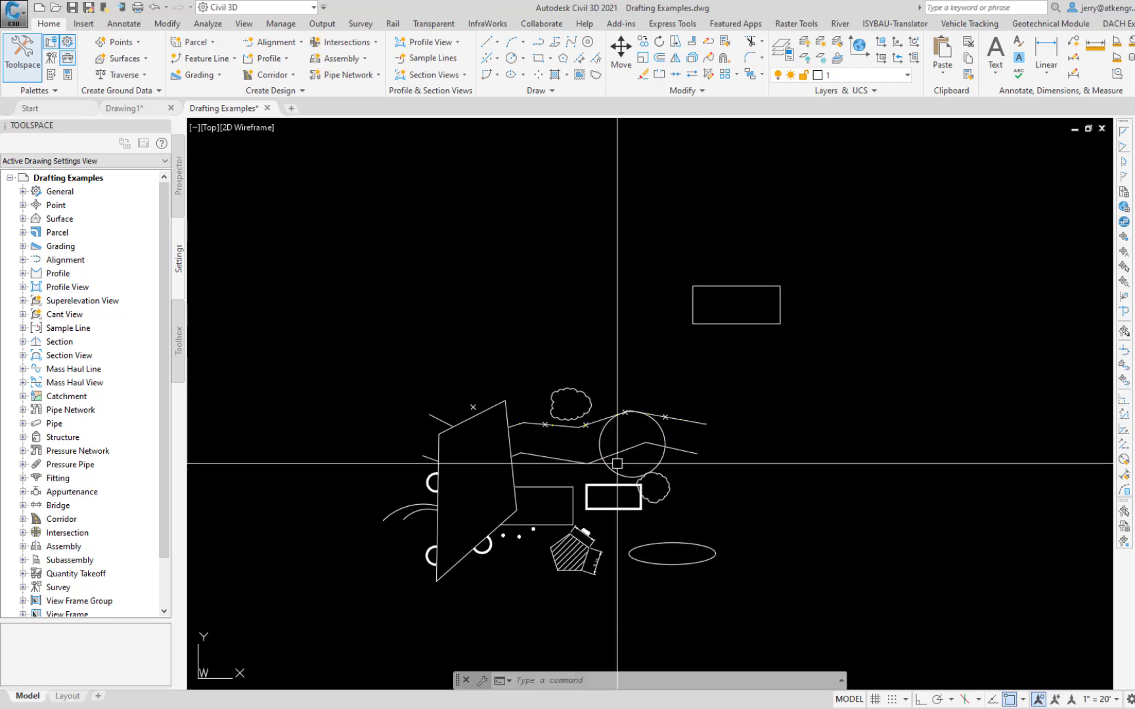
Step: Erase the duplicate thin rectangle remaining at the paste location
type("E")
key("Return")
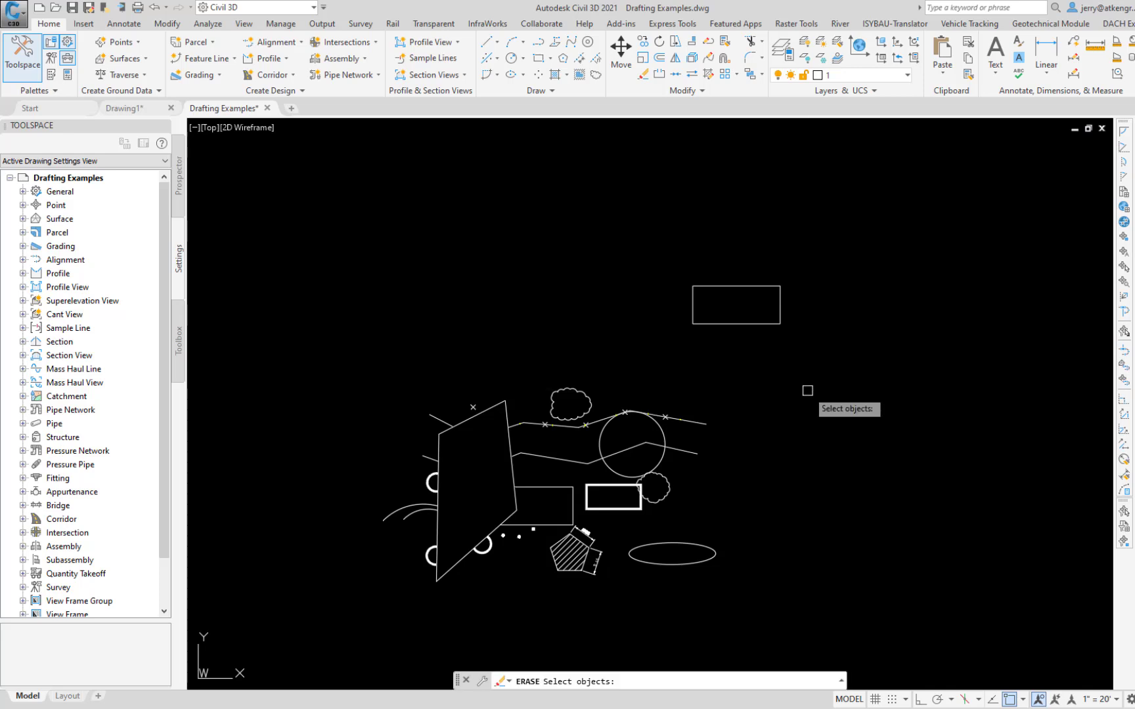
left_click(748, 322)
key("Return")
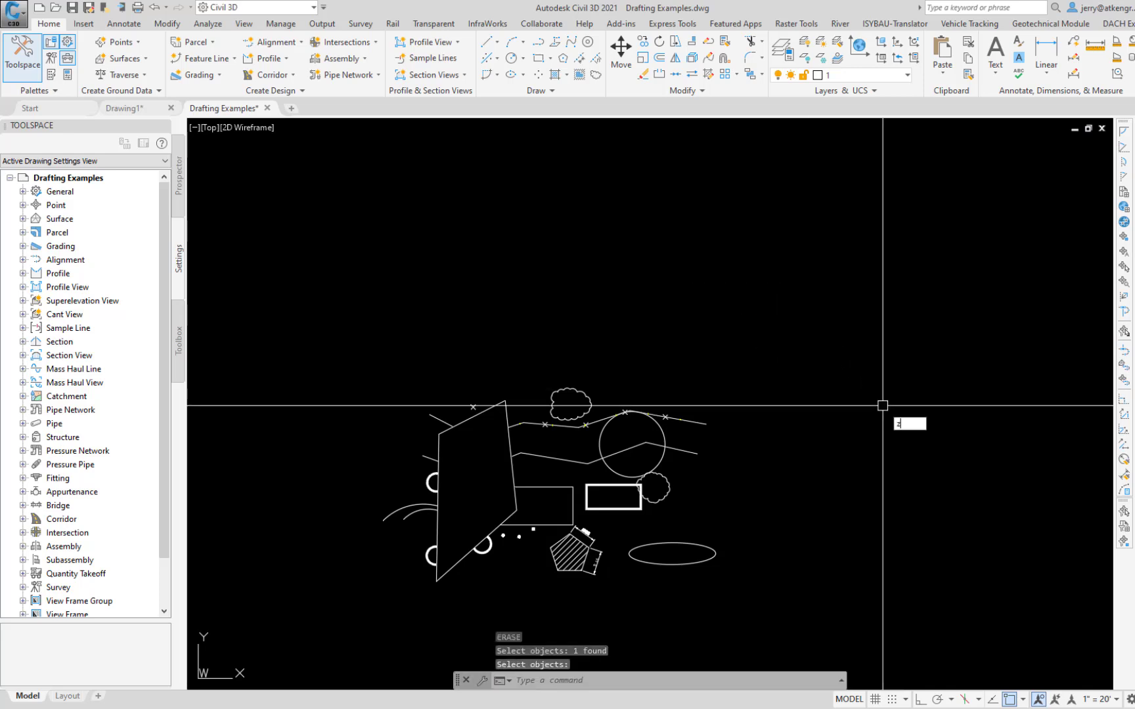
scroll(882, 405, "up", 5)
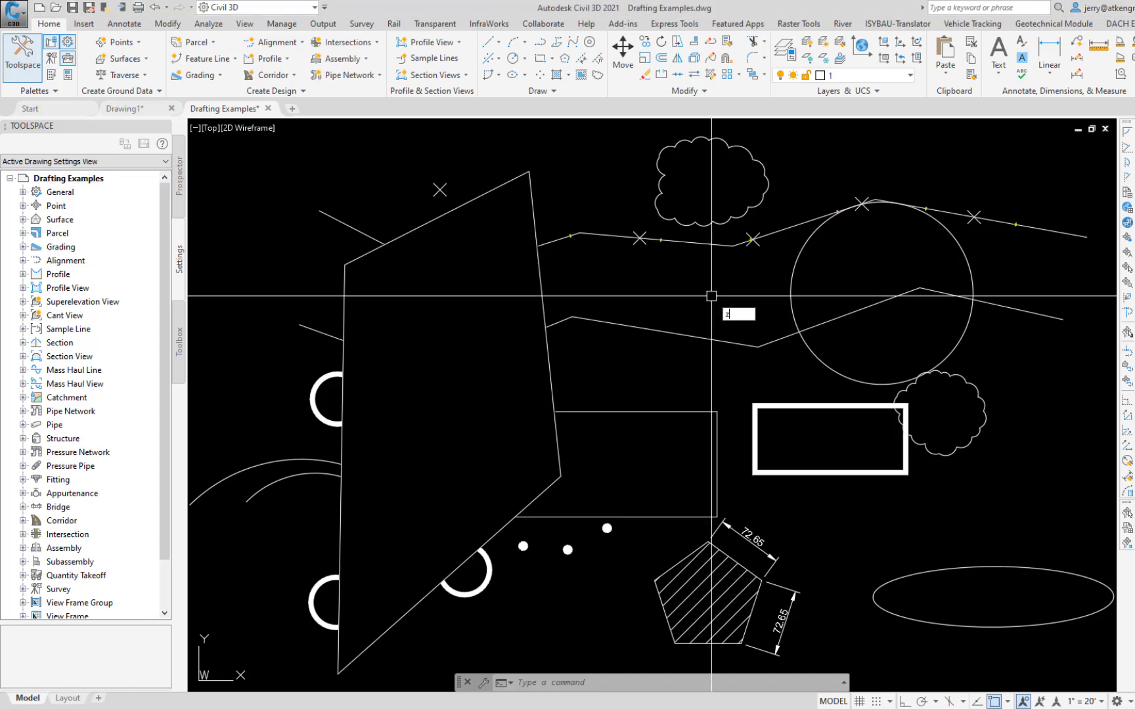
Step: Review the option list of the Zoom command and cancel without choosing one
type("z")
key("Return")
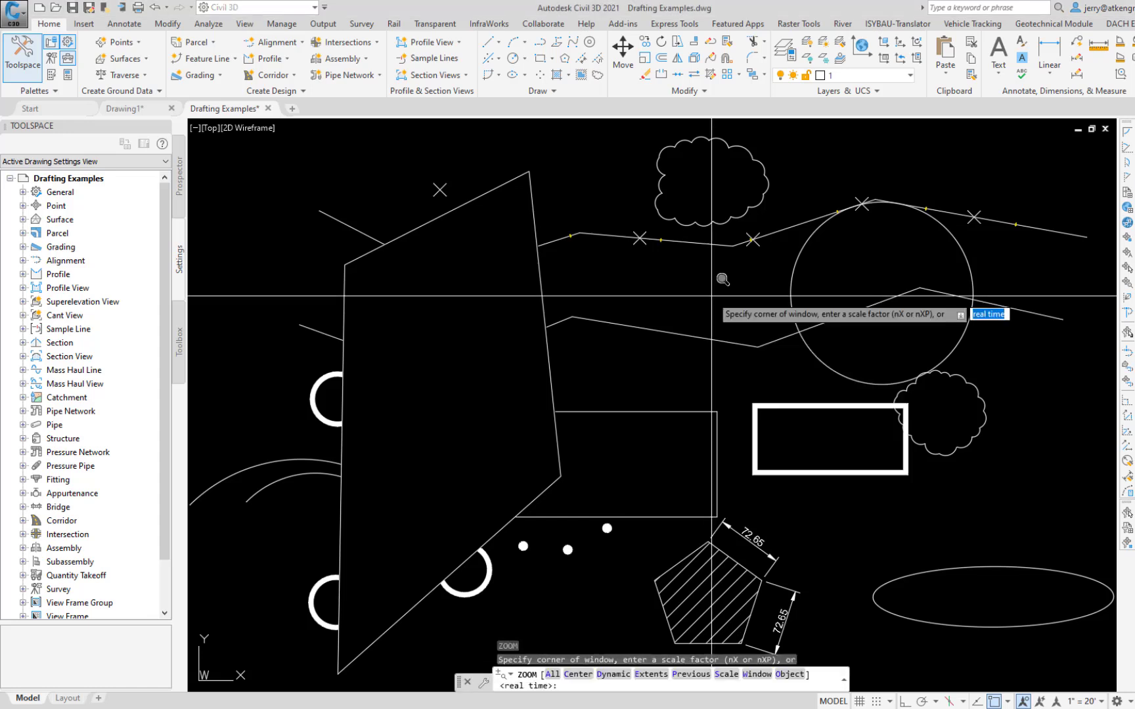
key("Down")
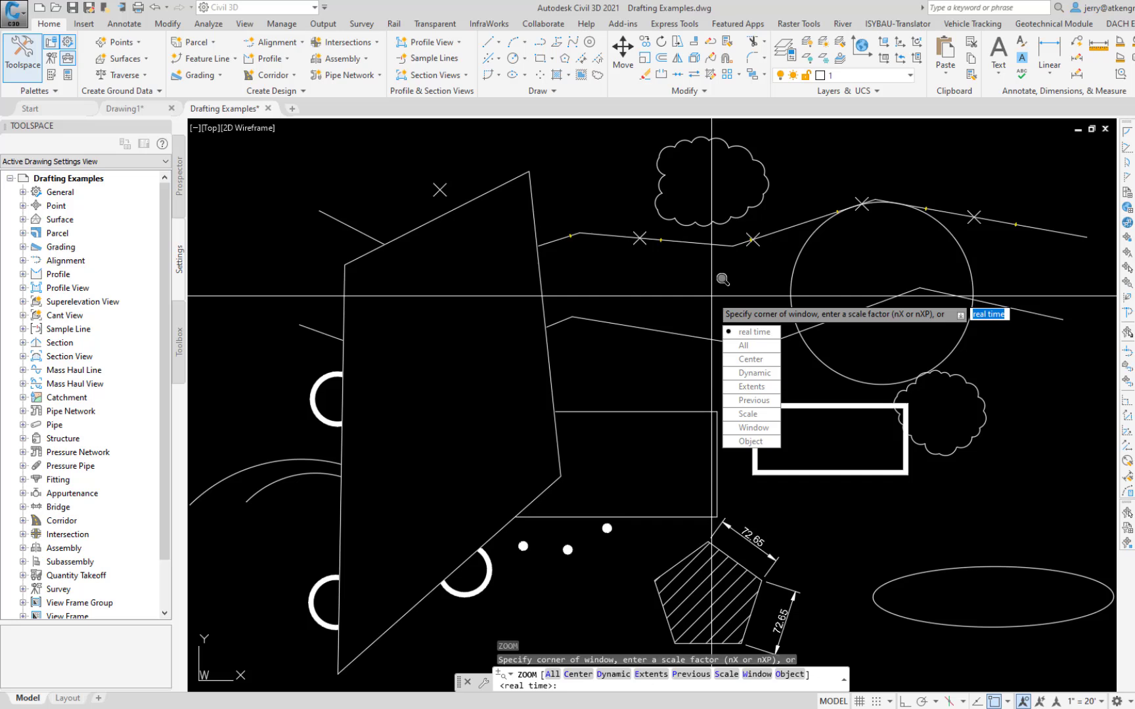
key("Escape")
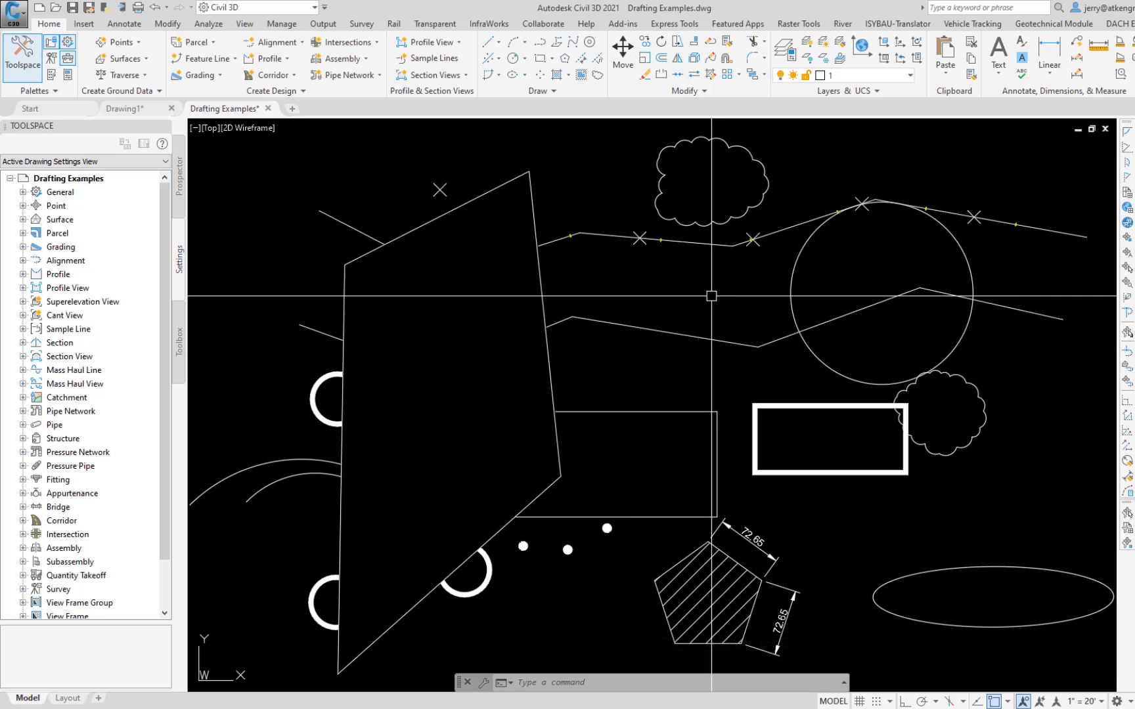
Step: Zoom to a window around the lower polyline's middle bend with ZW, and restore the full drawing view with ZE
type("ZW")
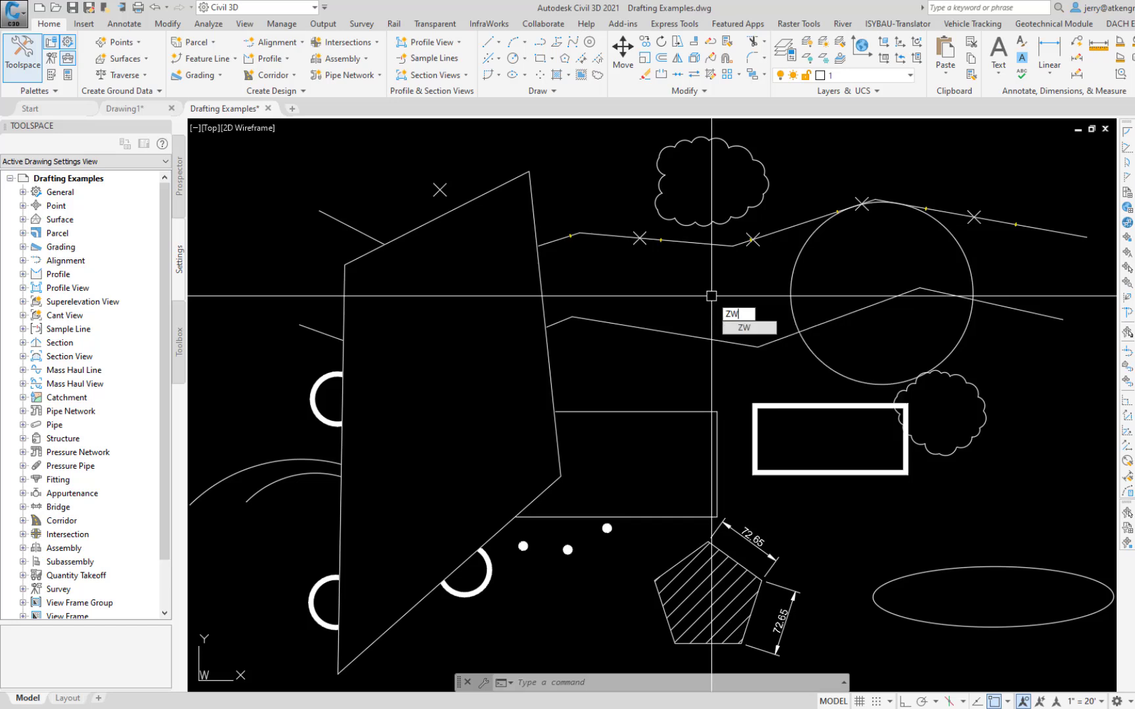
key("Return")
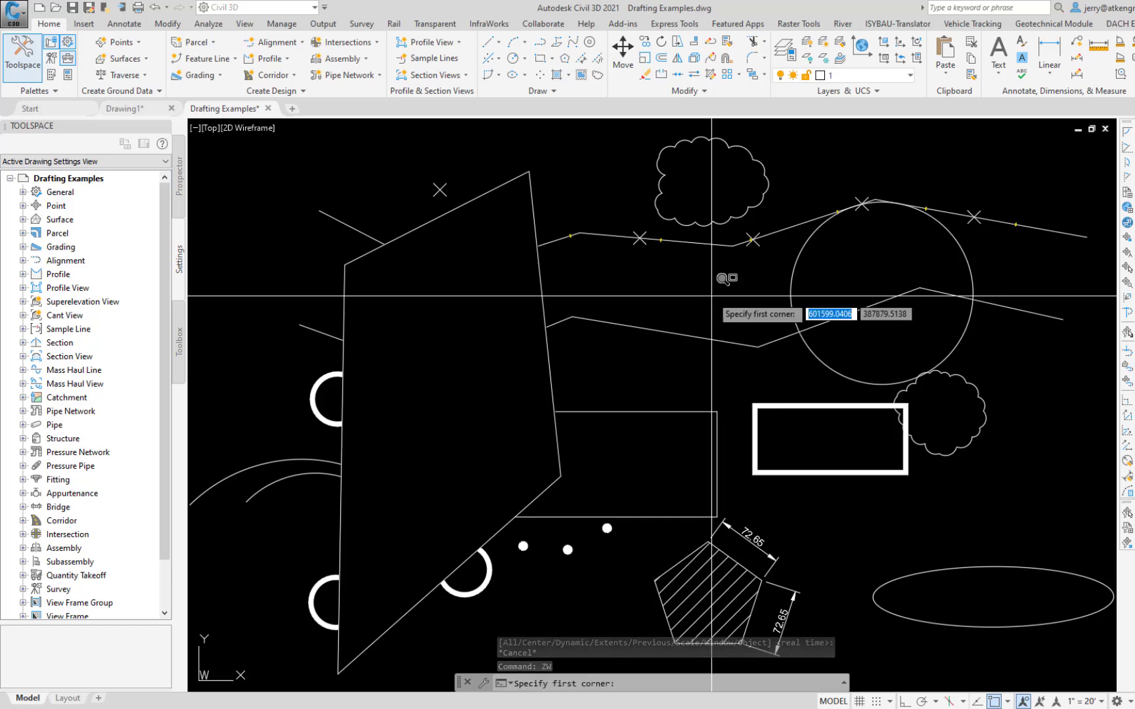
left_click(610, 438)
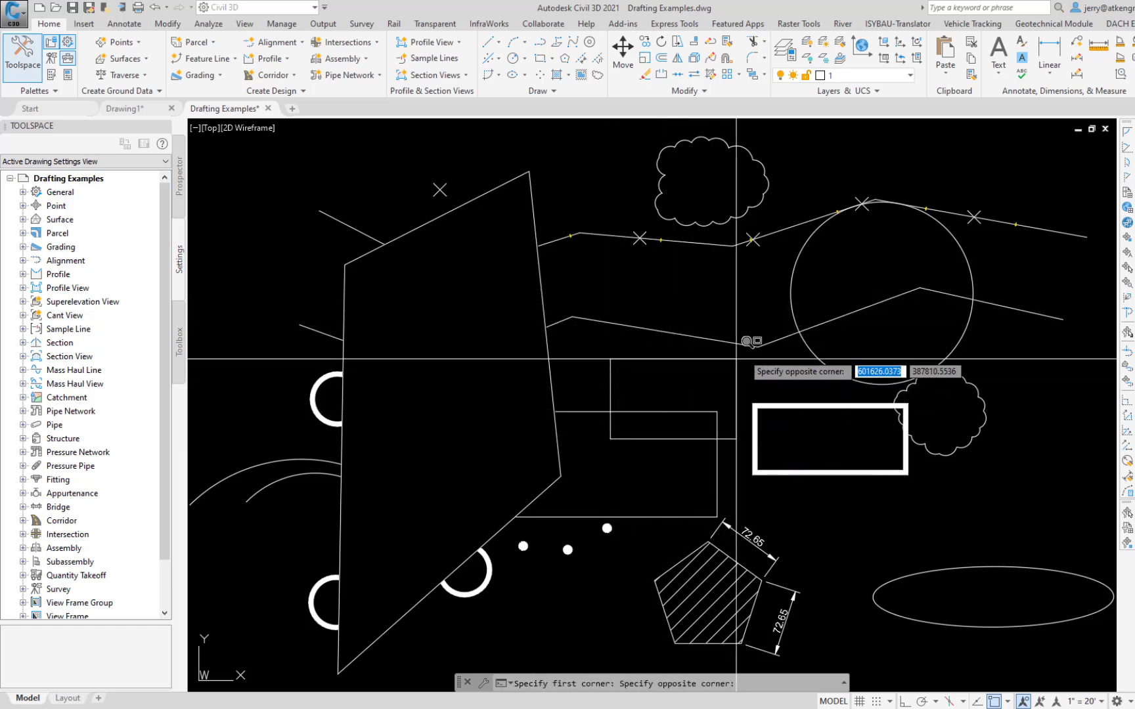
left_click(834, 297)
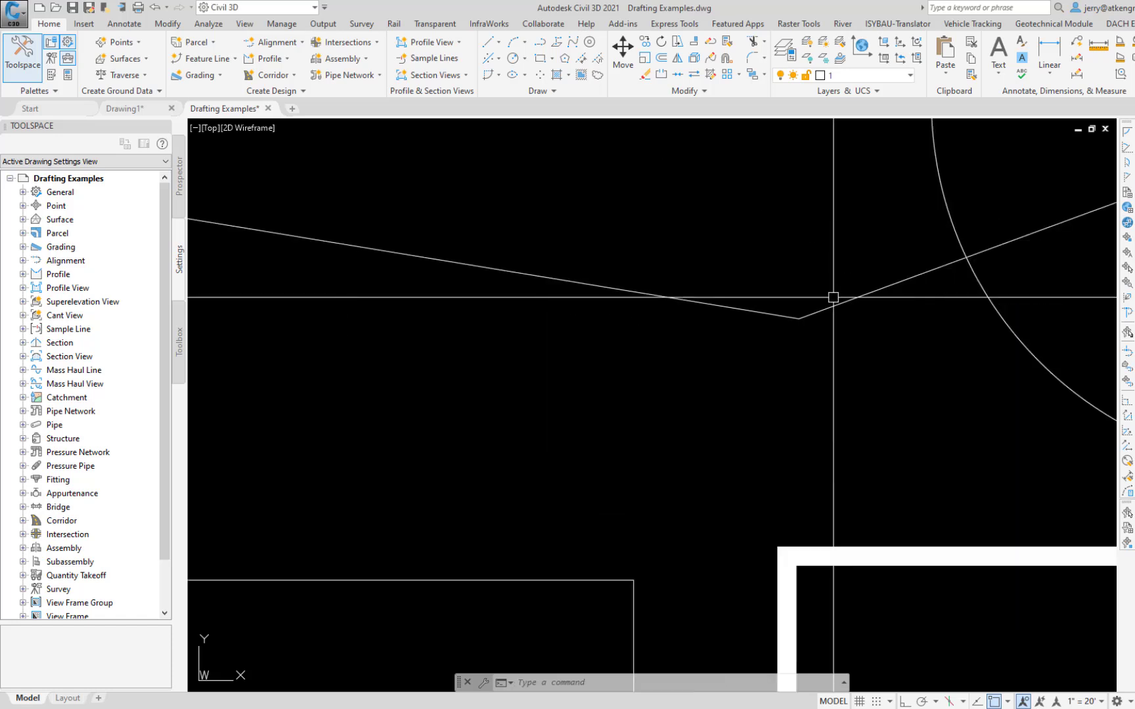
type("ZE")
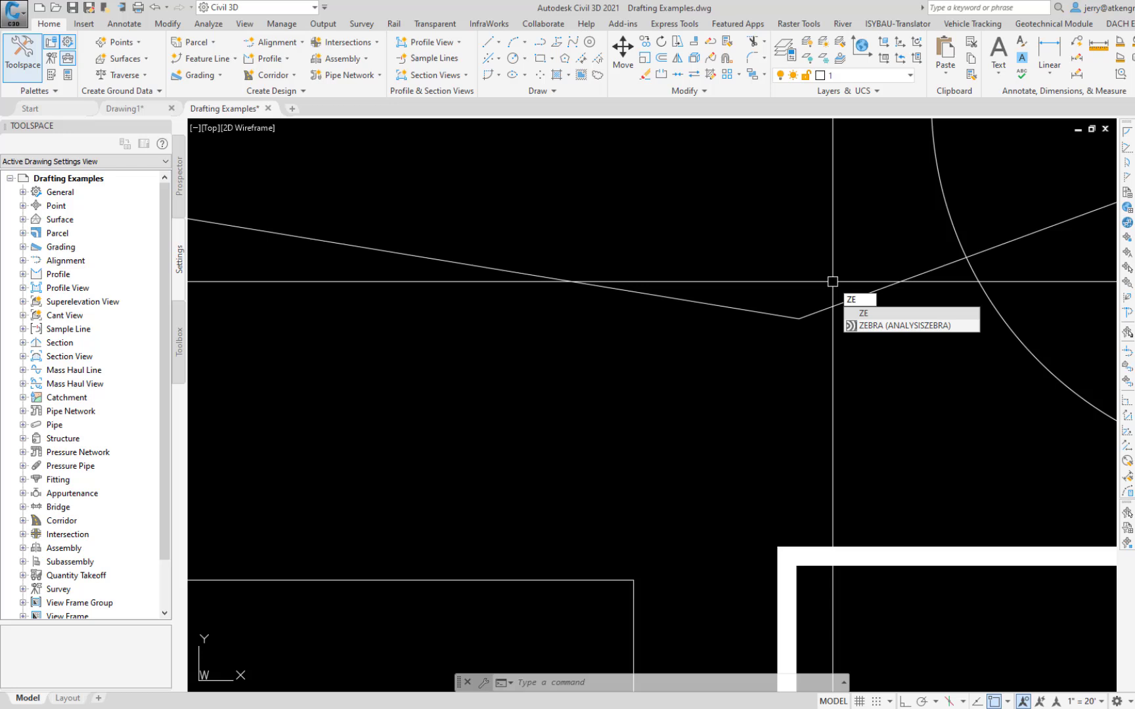
key("Return")
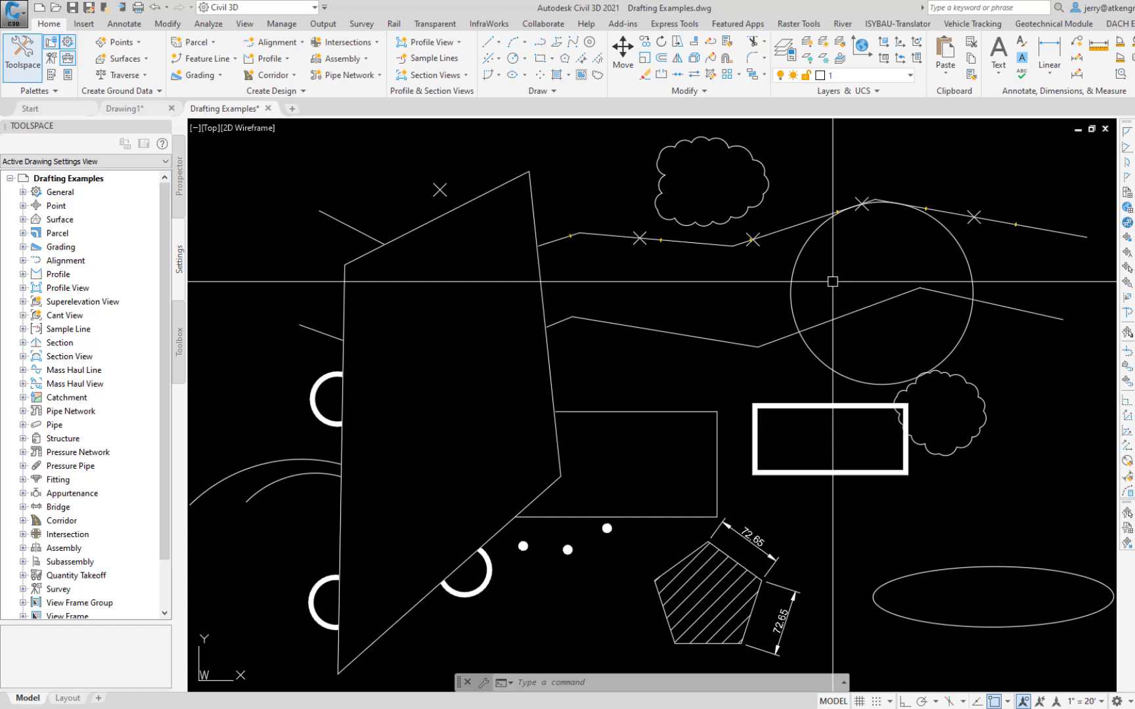
Step: Draw a 16 by 10 unit rectangle below the three dots and beside the hatched pentagon
type("rec")
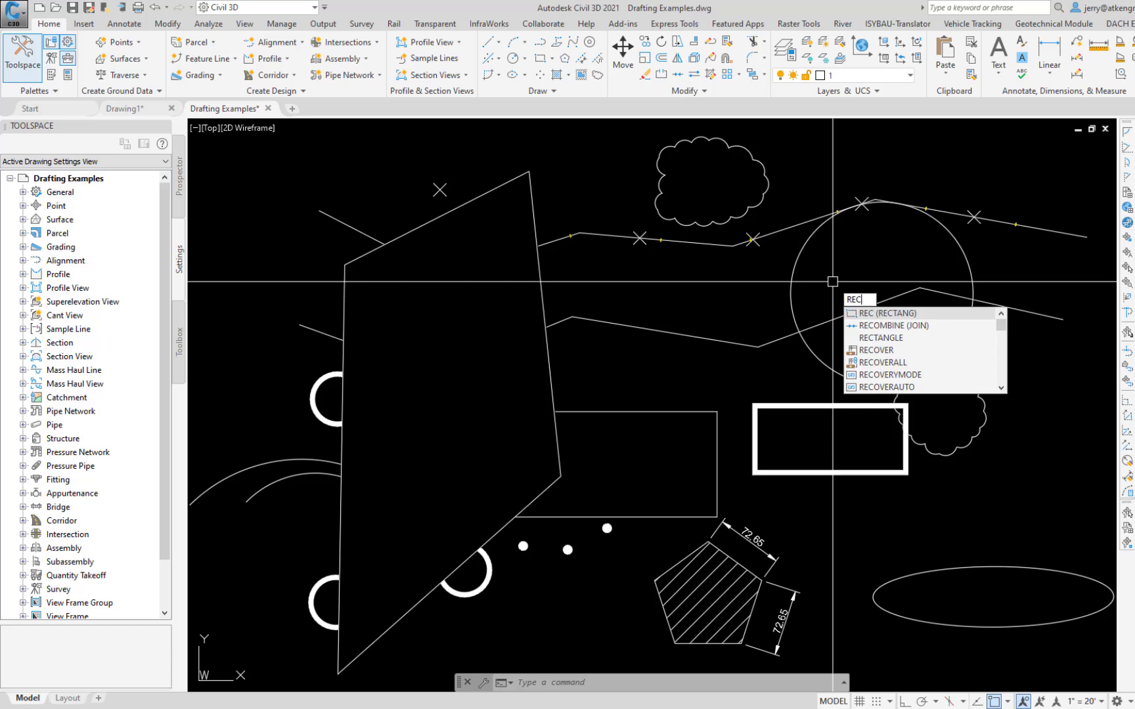
key("Return")
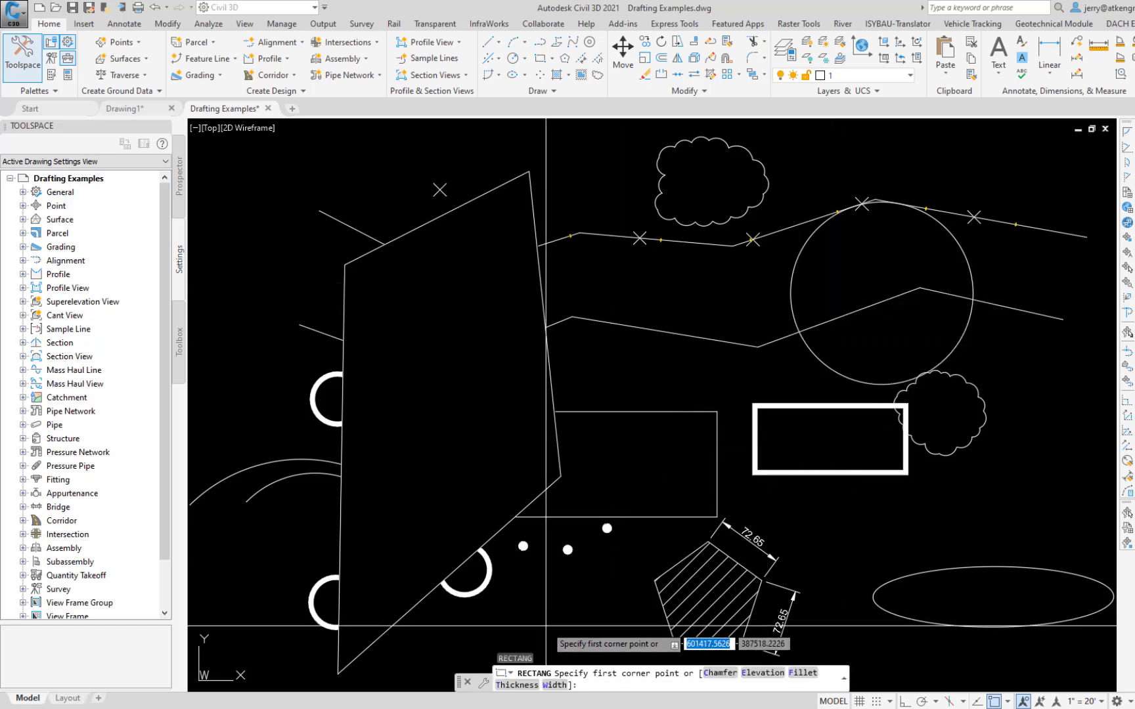
left_click(546, 626)
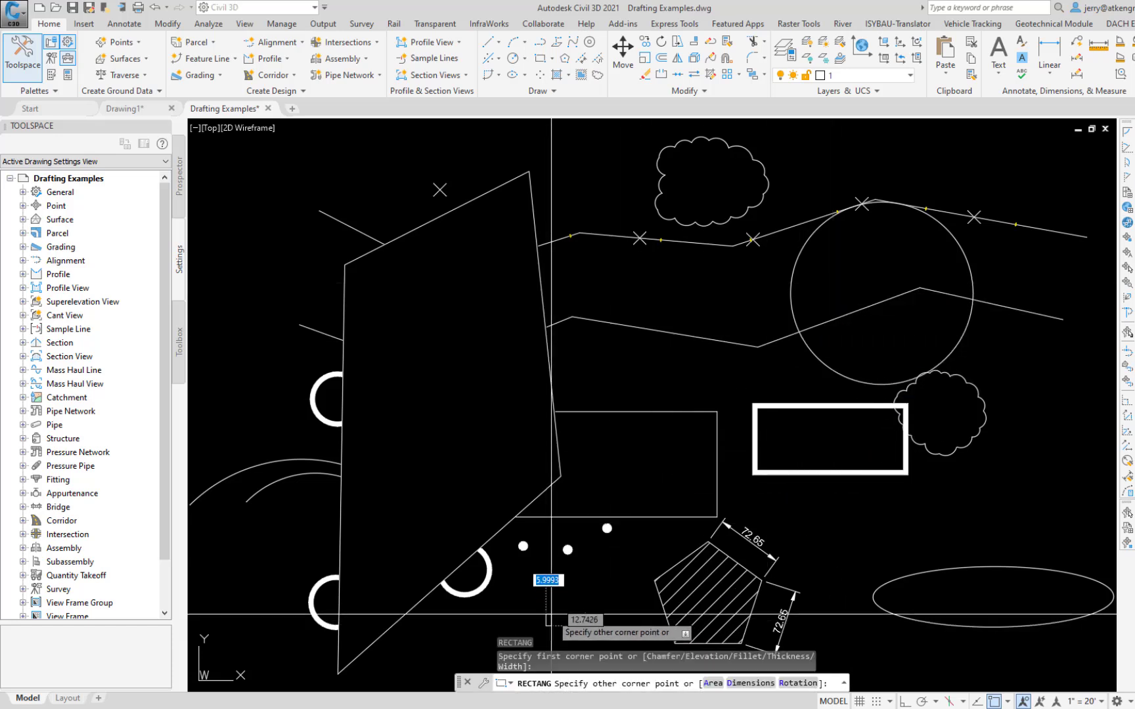
type("@16")
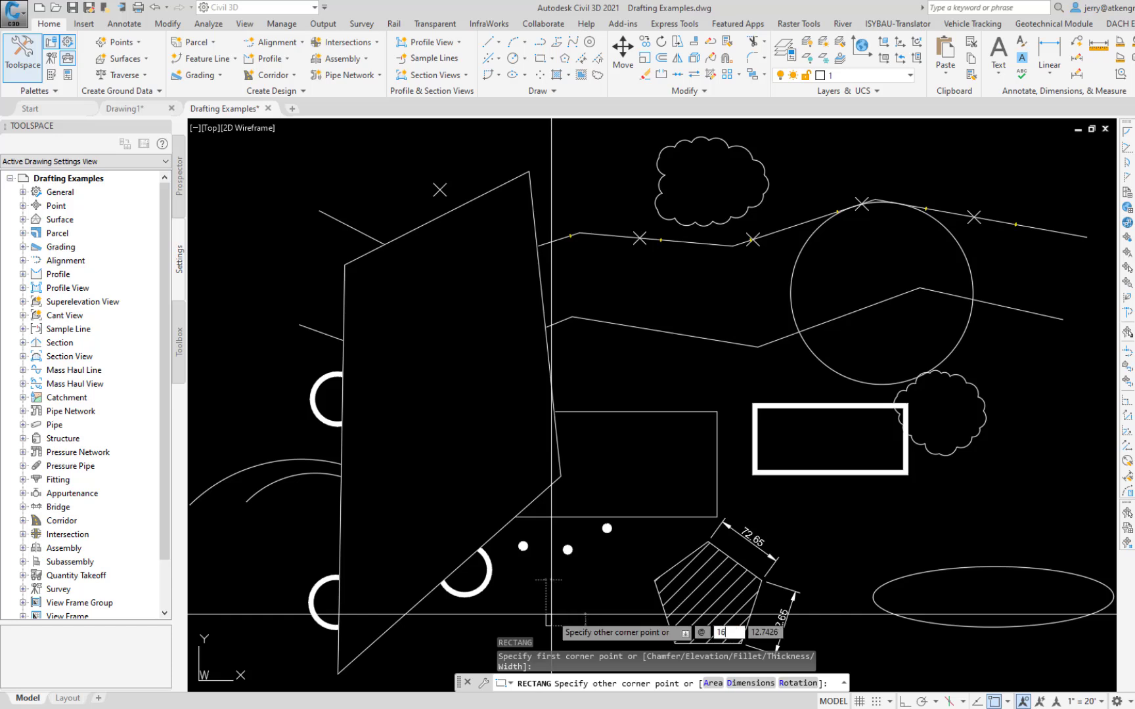
key("Tab")
type("10")
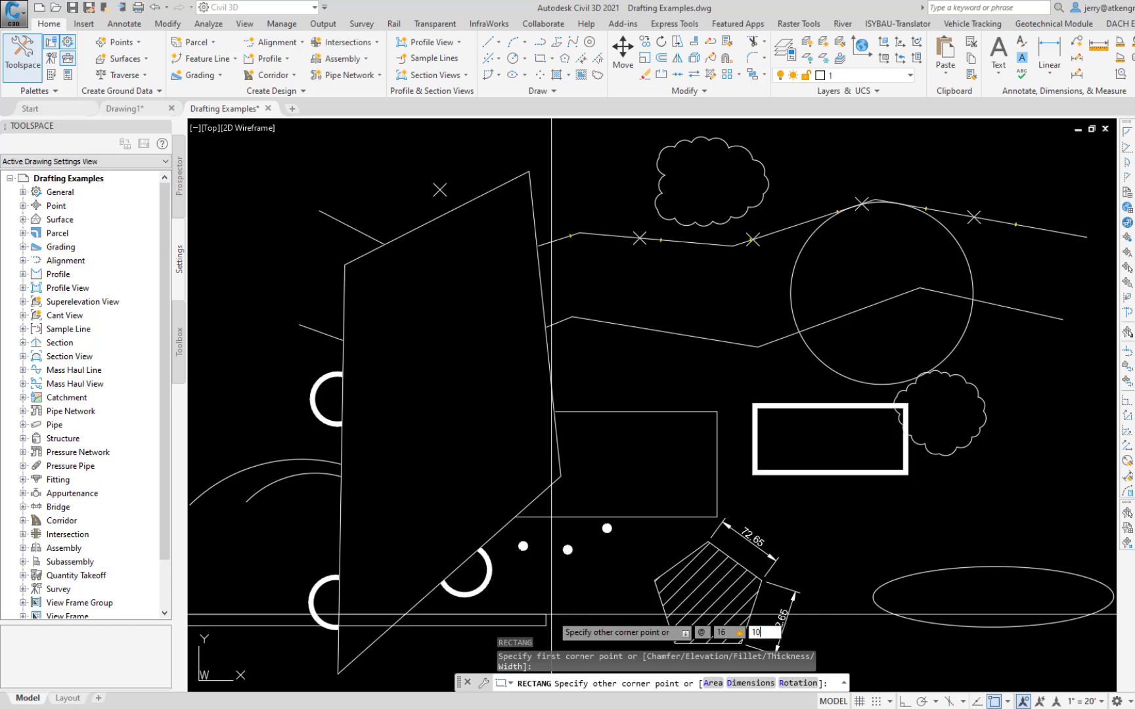
key("Return")
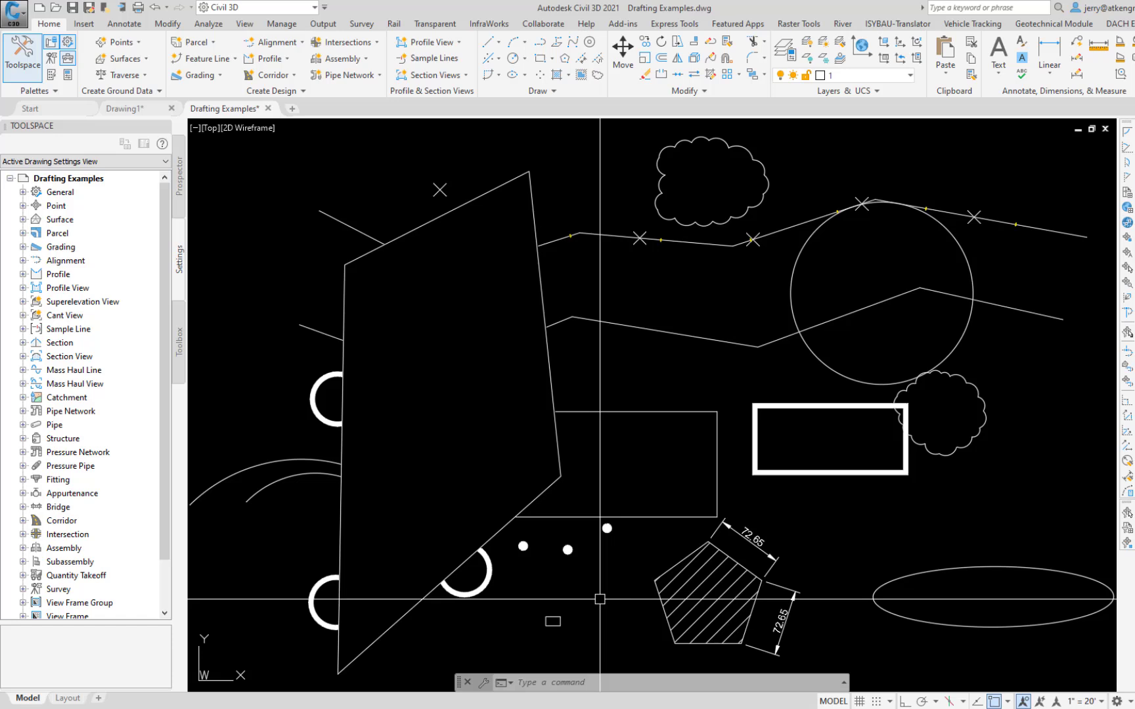
Step: Scale the small rectangle by a factor of 50 about a base point just outside its lower-left corner
type("sc")
key("Return")
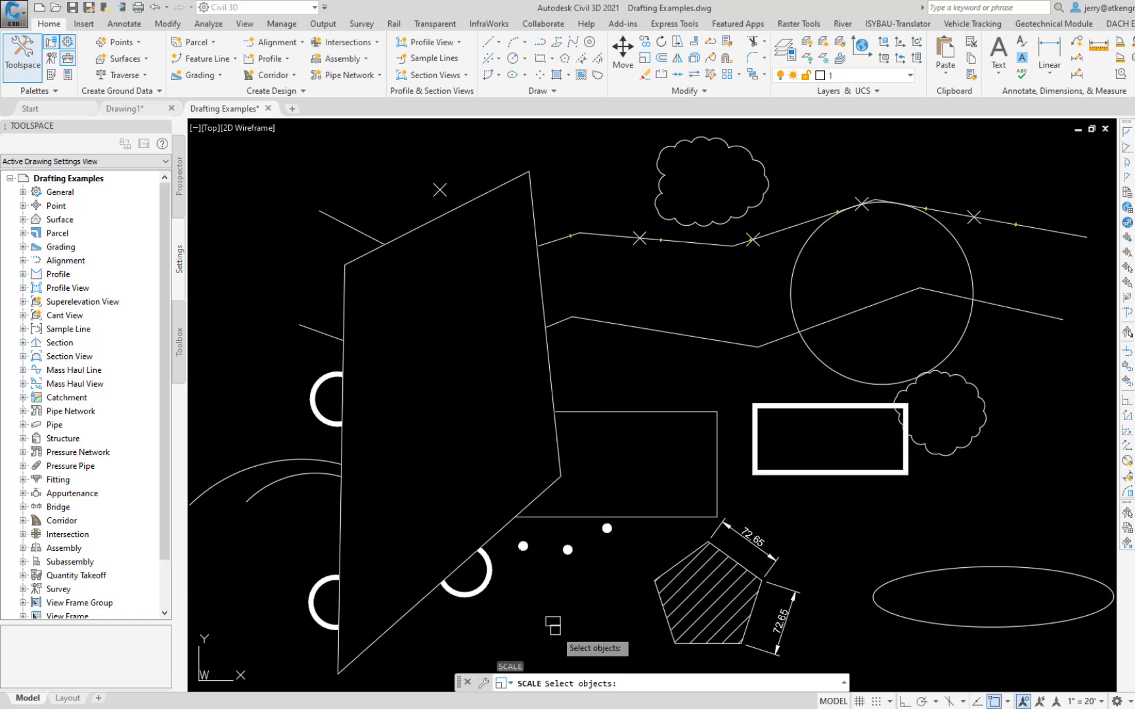
left_click(555, 624)
key("Return")
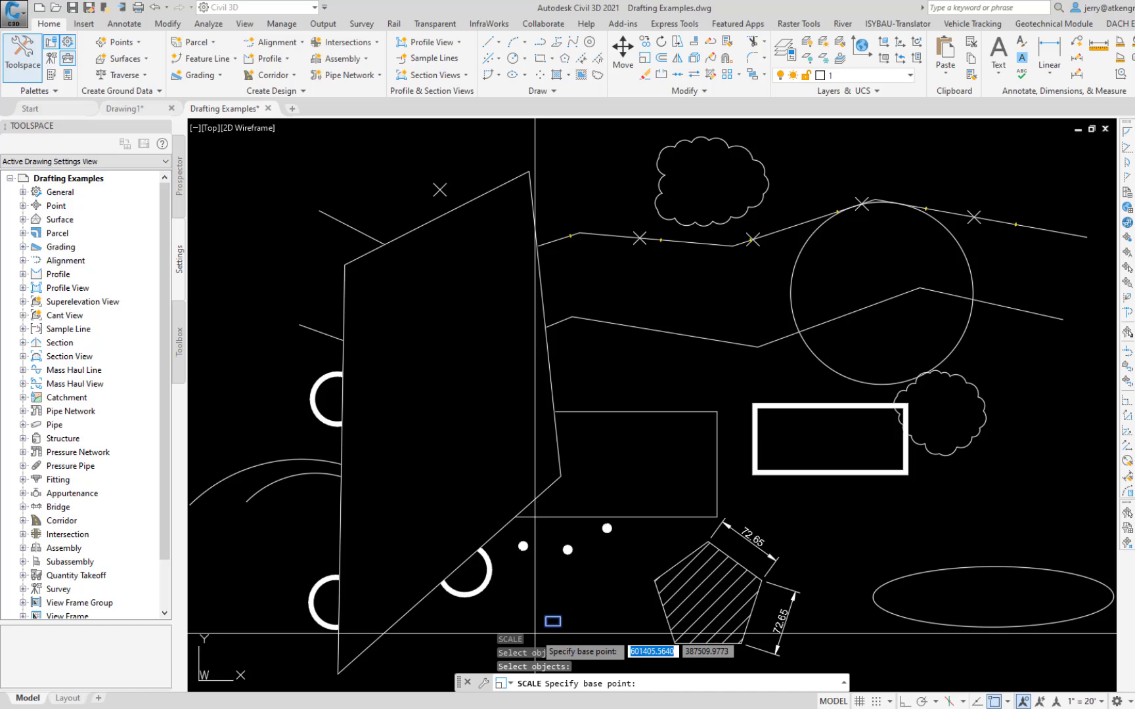
left_click(535, 634)
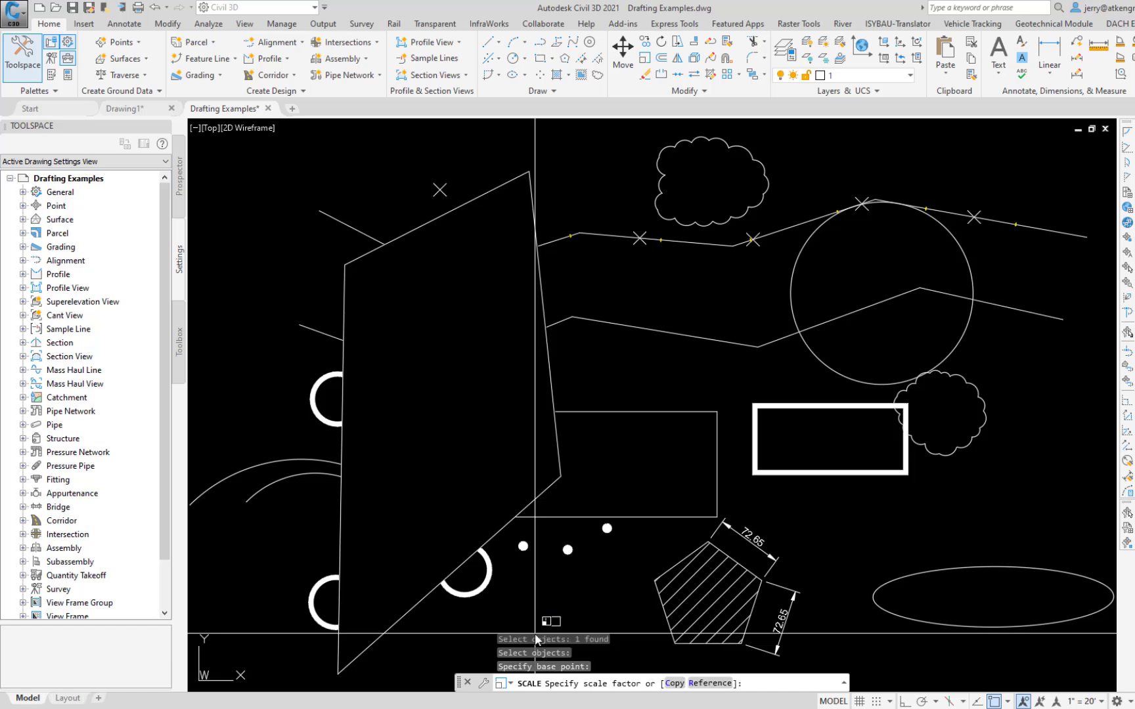
type("50")
key("Return")
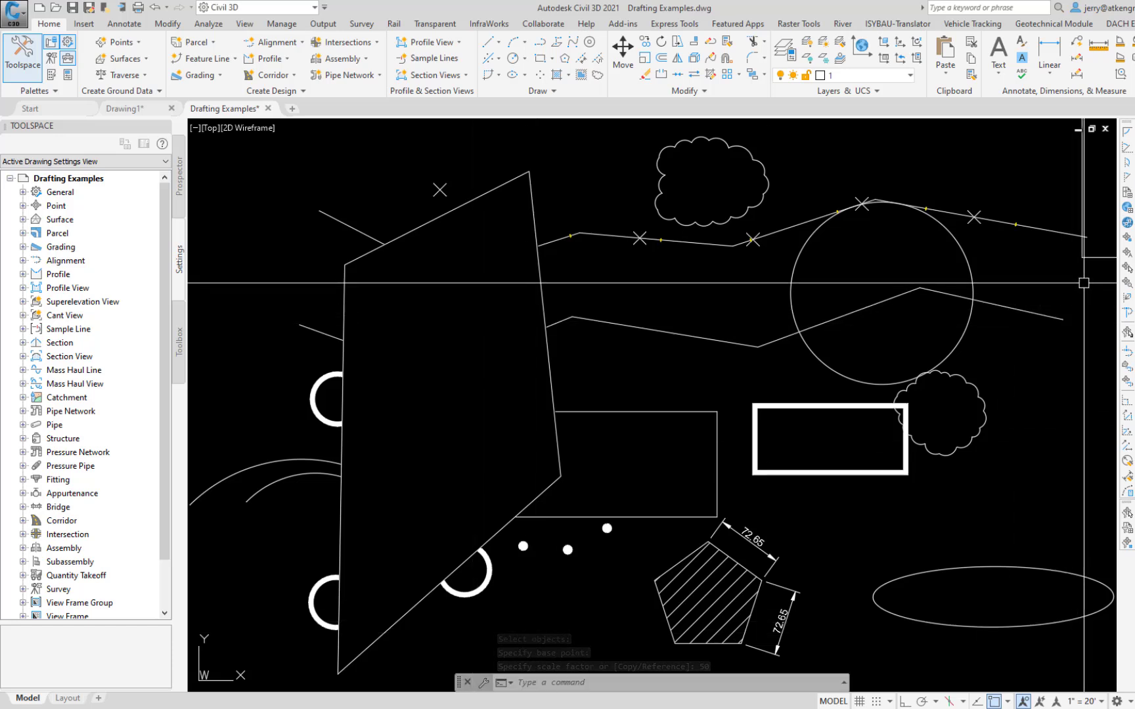
Step: Move the enlarged rectangle over the drawn objects so that it frames most of them
type("m")
key("Return")
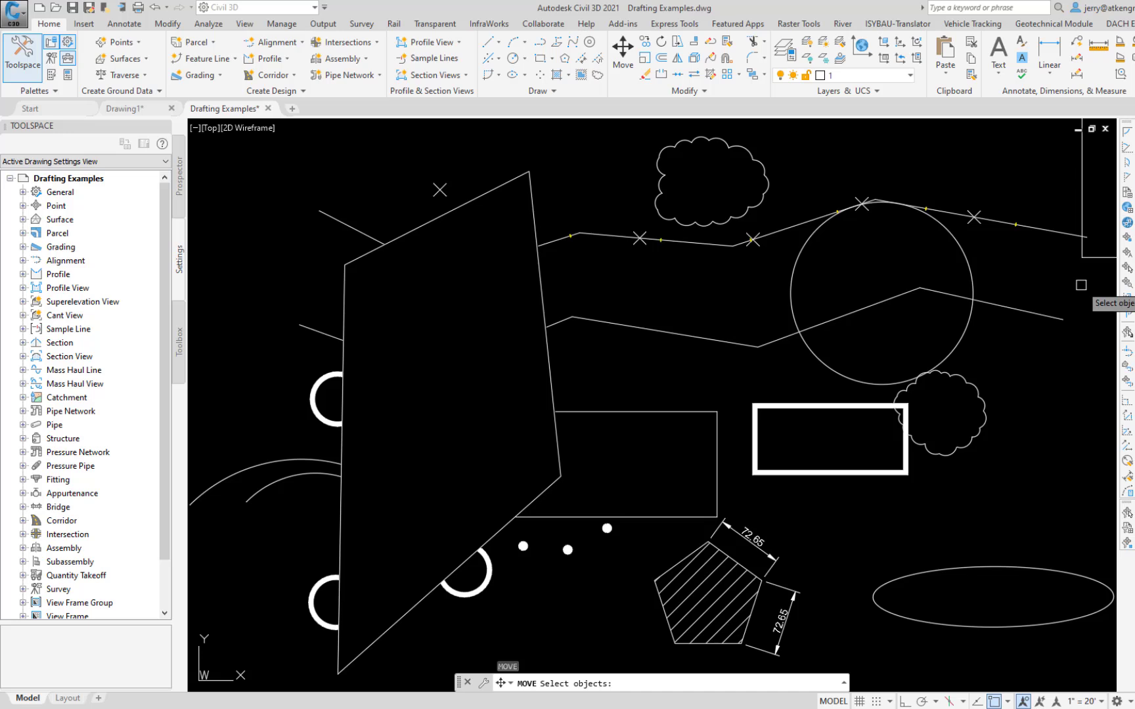
left_click(1081, 256)
key("Return")
left_click(1082, 287)
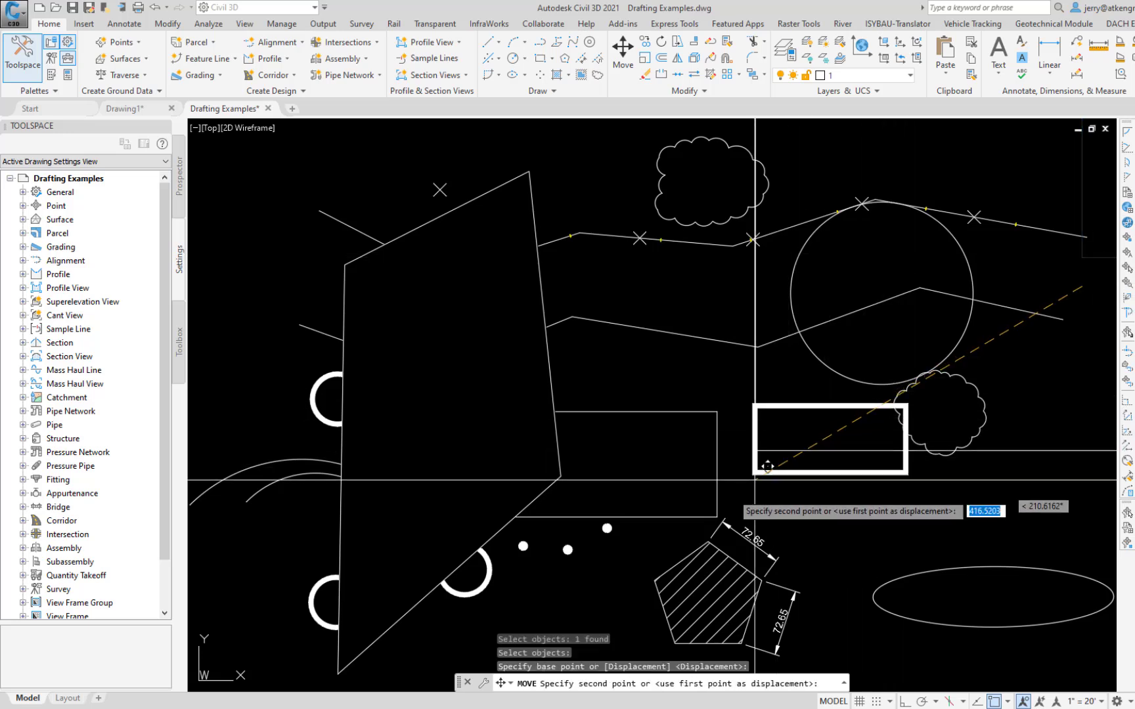
scroll(767, 466, "down", 5)
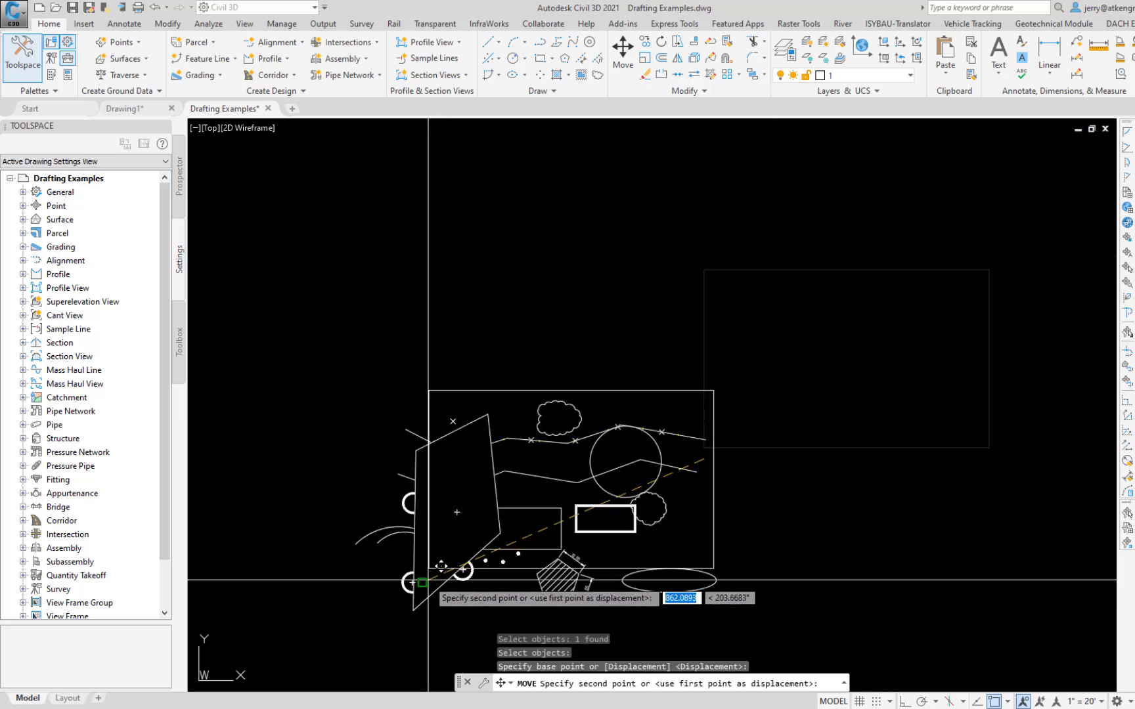
left_click(401, 606)
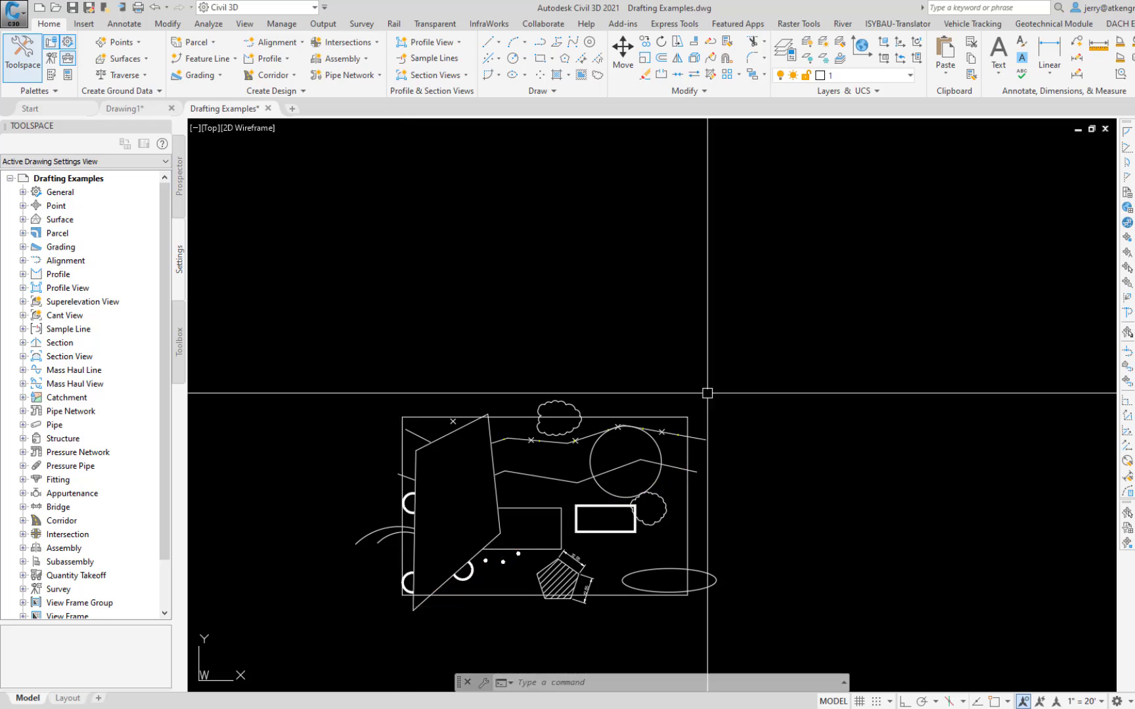
Step: Start a plot and define its window from the framing rectangle's lower-left to upper-right corner, with object snap on
key("ctrl+p")
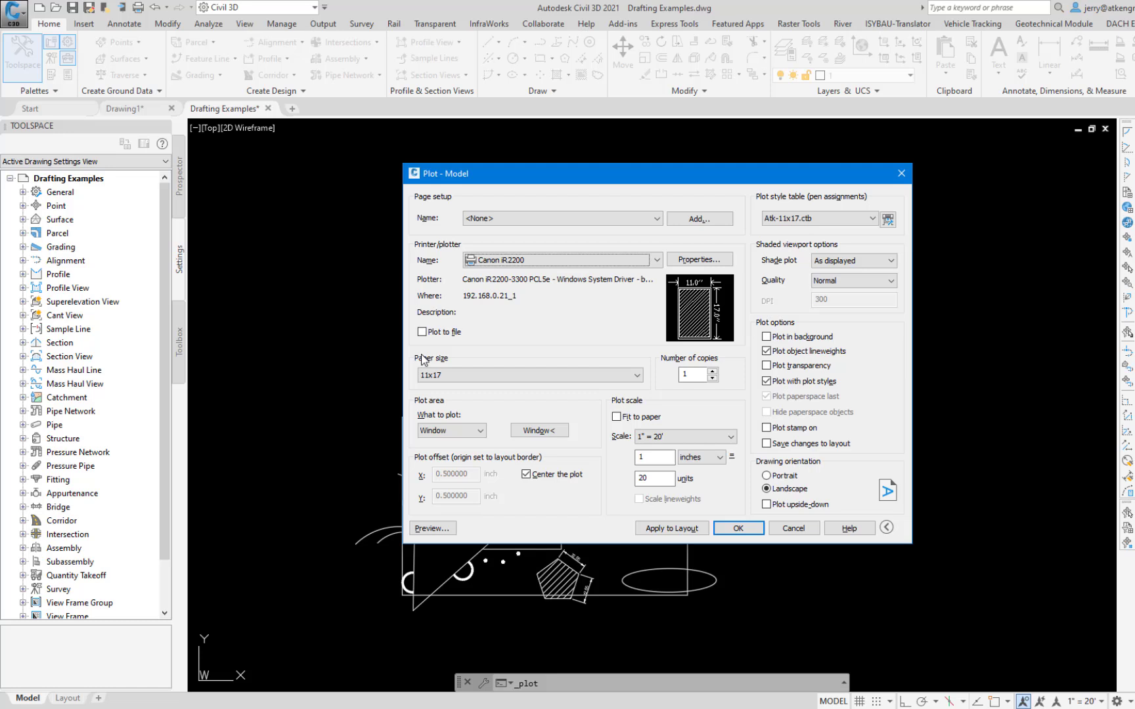
left_click(538, 432)
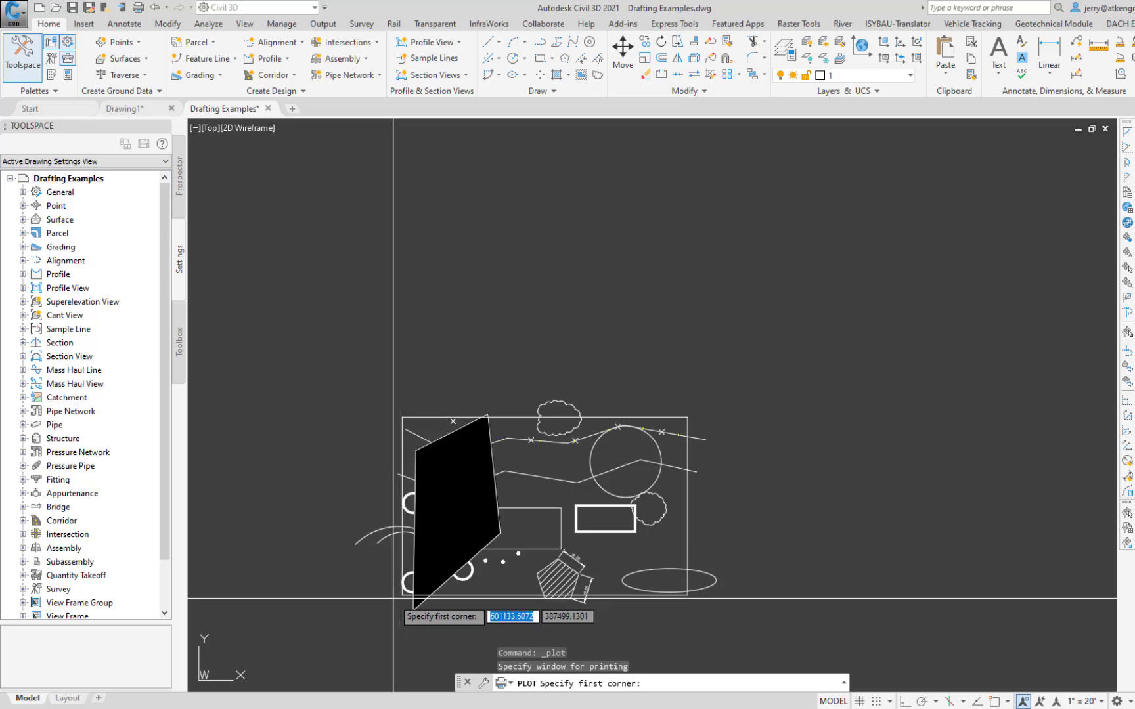
key("F3")
left_click(402, 595)
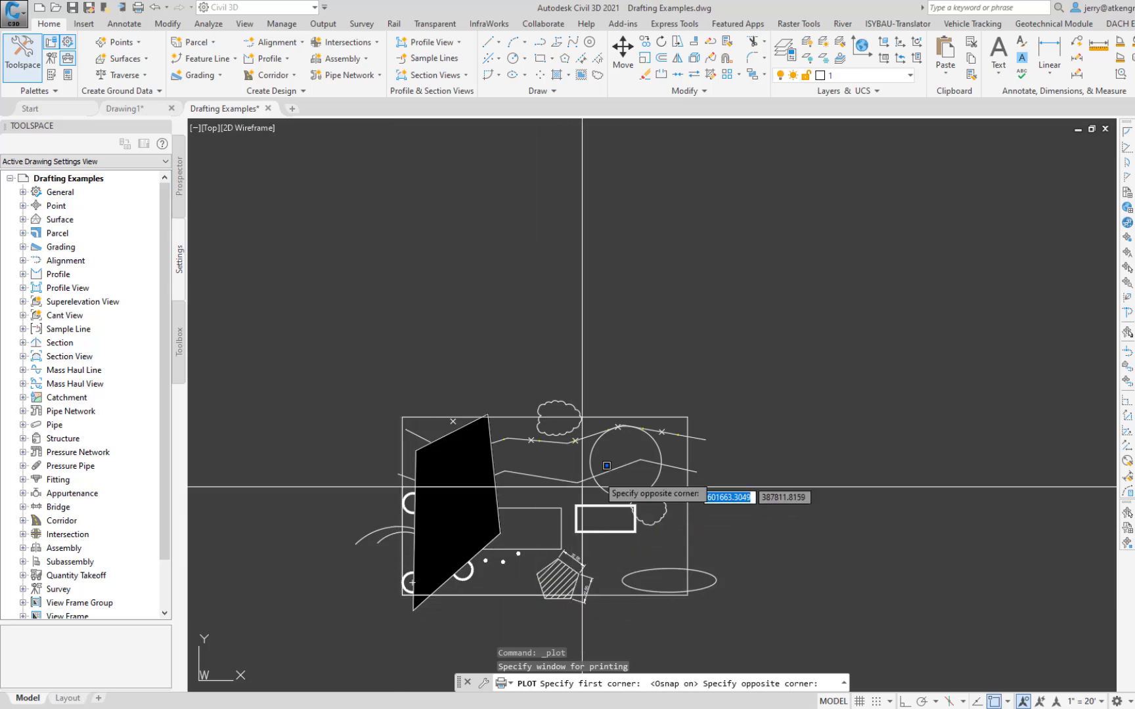
left_click(677, 420)
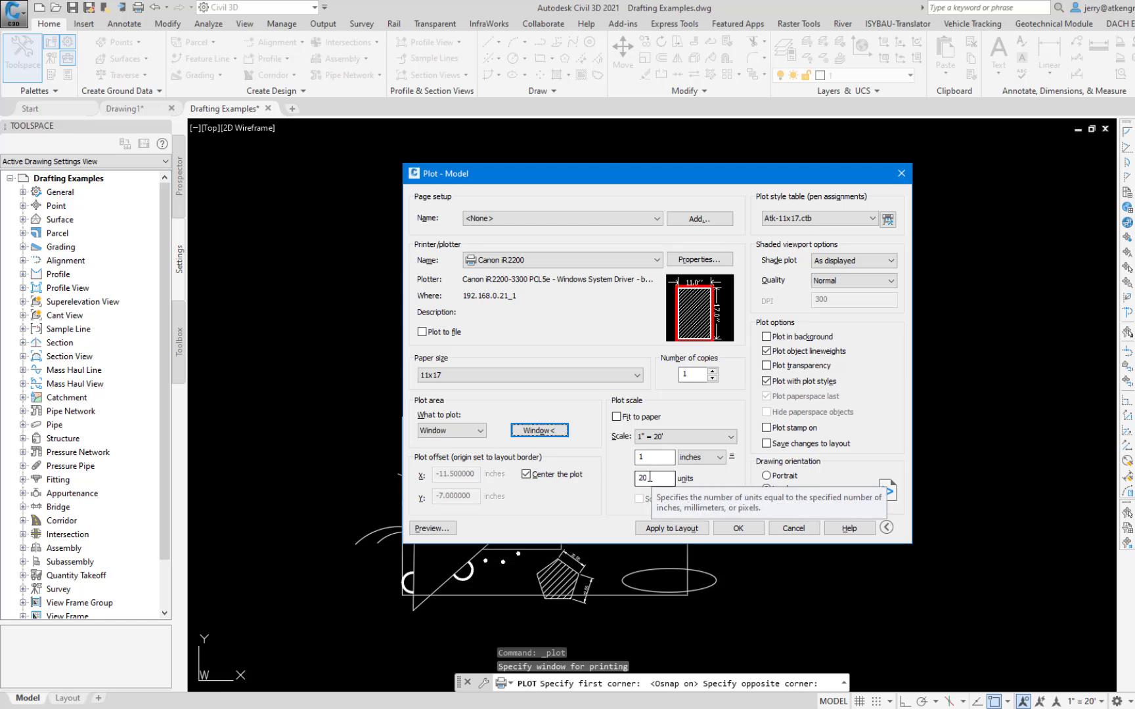
Step: Set the plot scale to 1 inch = 50 units with the plot centered on the sheet
left_click_drag(650, 477, 635, 484)
type("50")
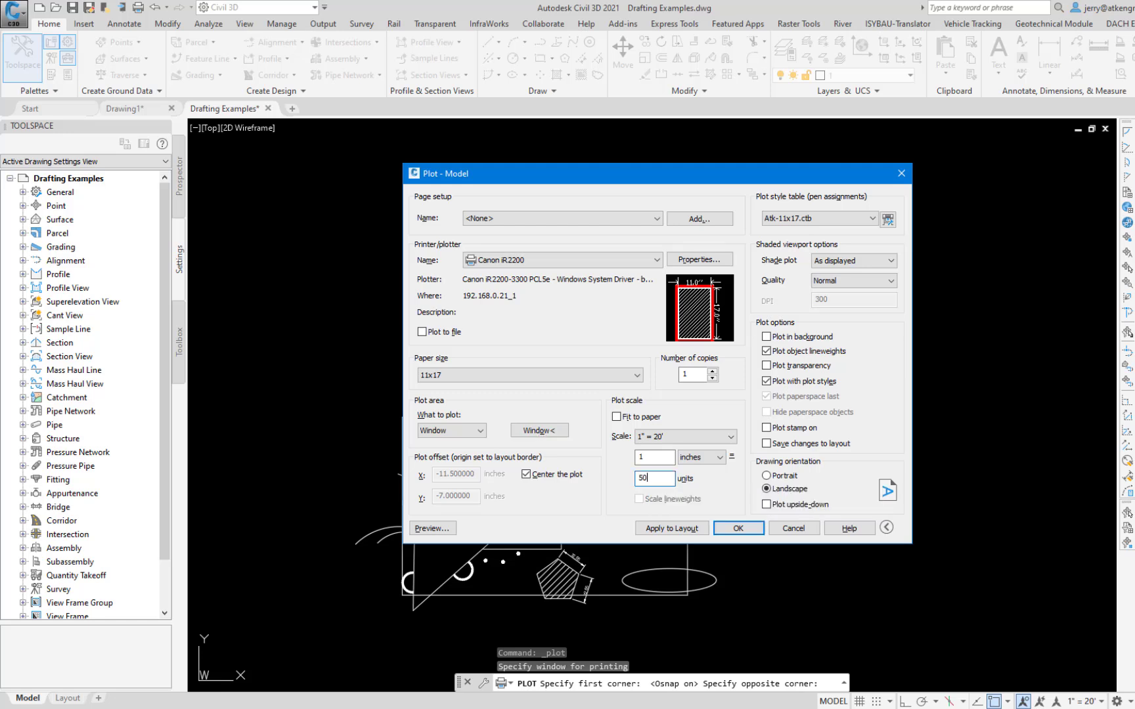
left_click(527, 473)
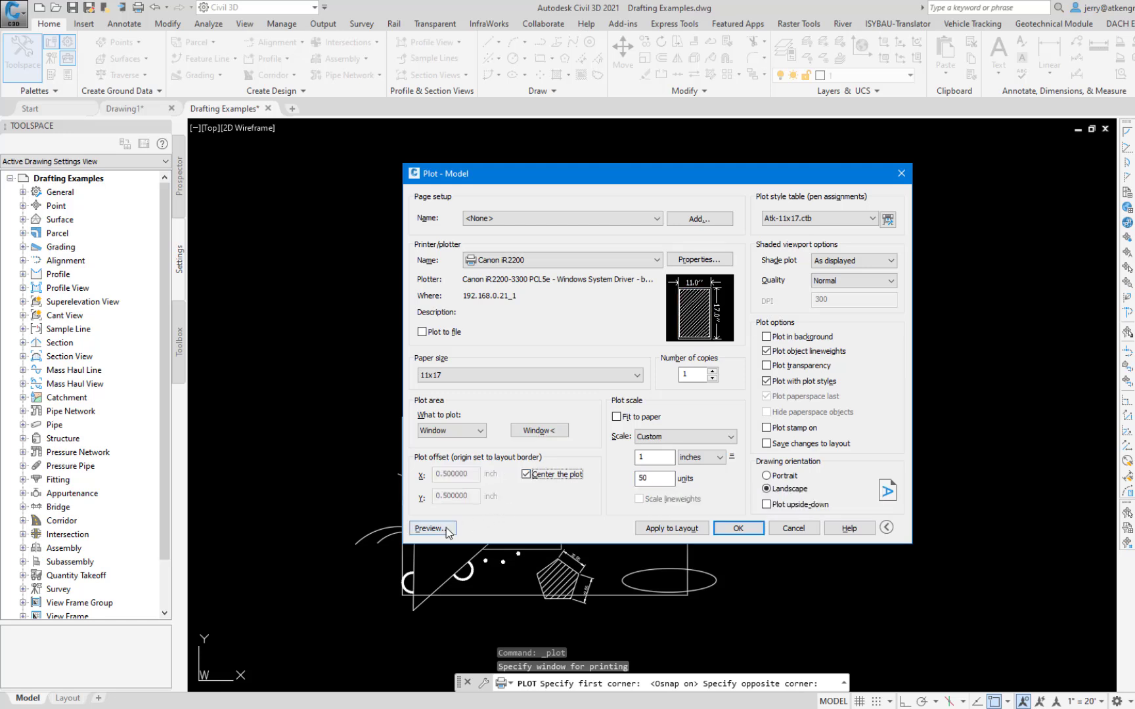
Step: Preview the 11x17 plot of the framed area, and cancel the plot without printing
left_click(424, 528)
left_click(719, 371)
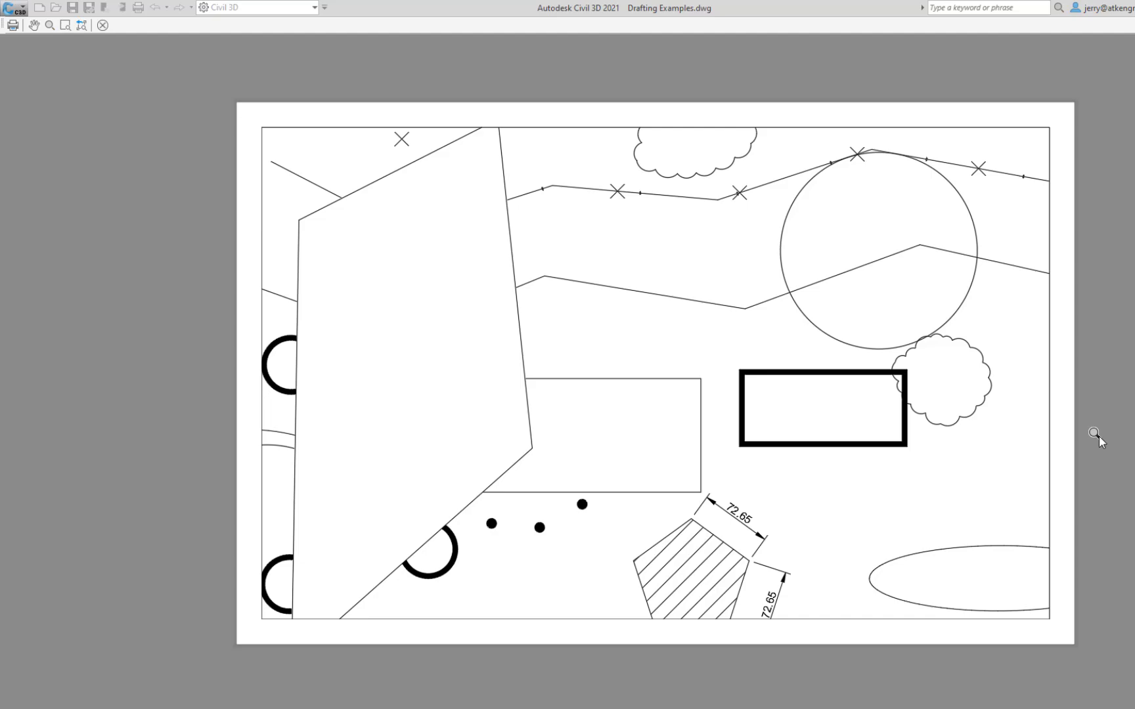
left_click(103, 24)
left_click(800, 525)
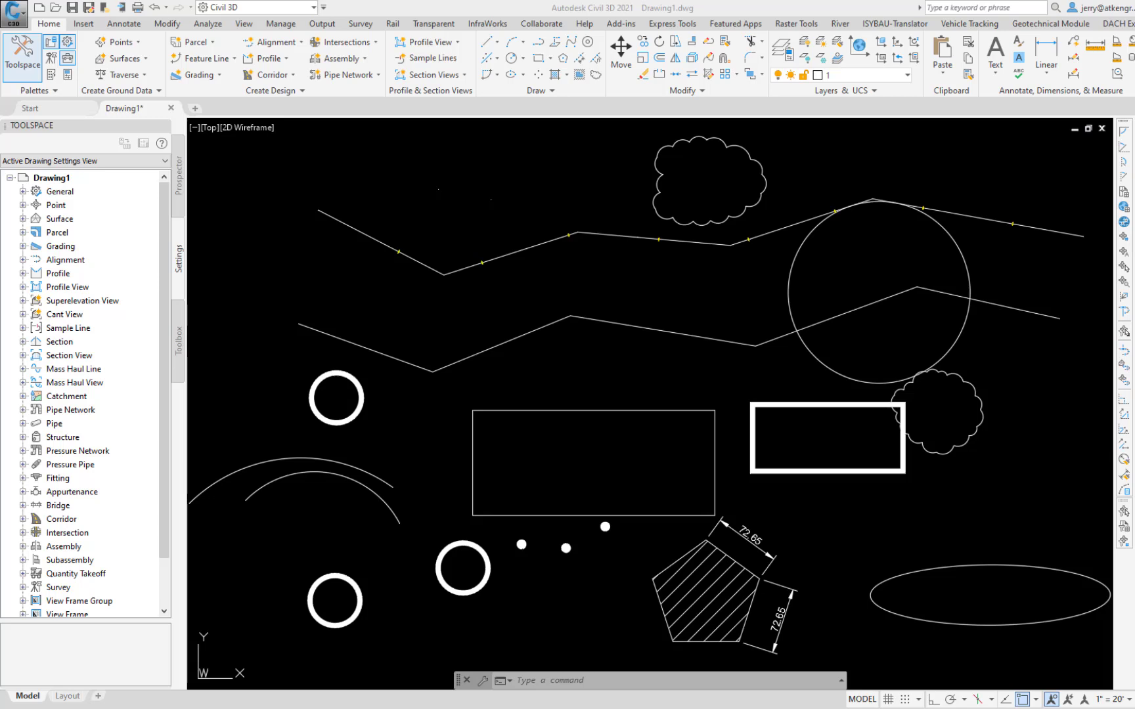
Step: Align the UCS to the middle segment of the lower polyline using the Object option
type("UCs")
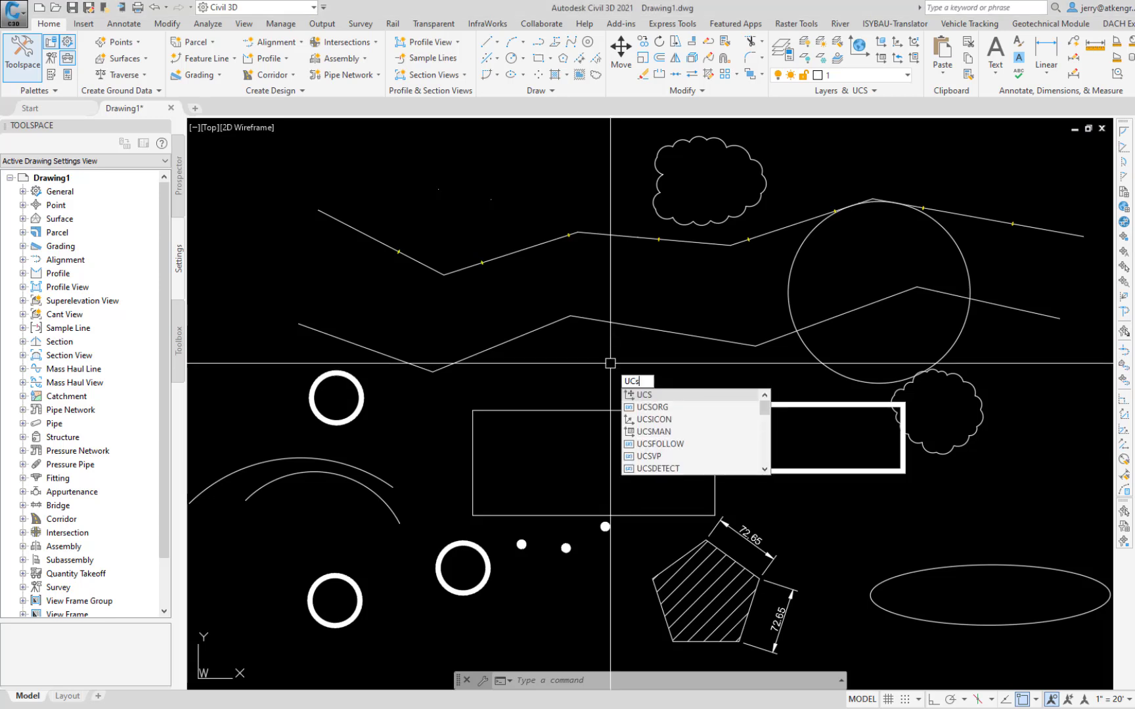
key("Return")
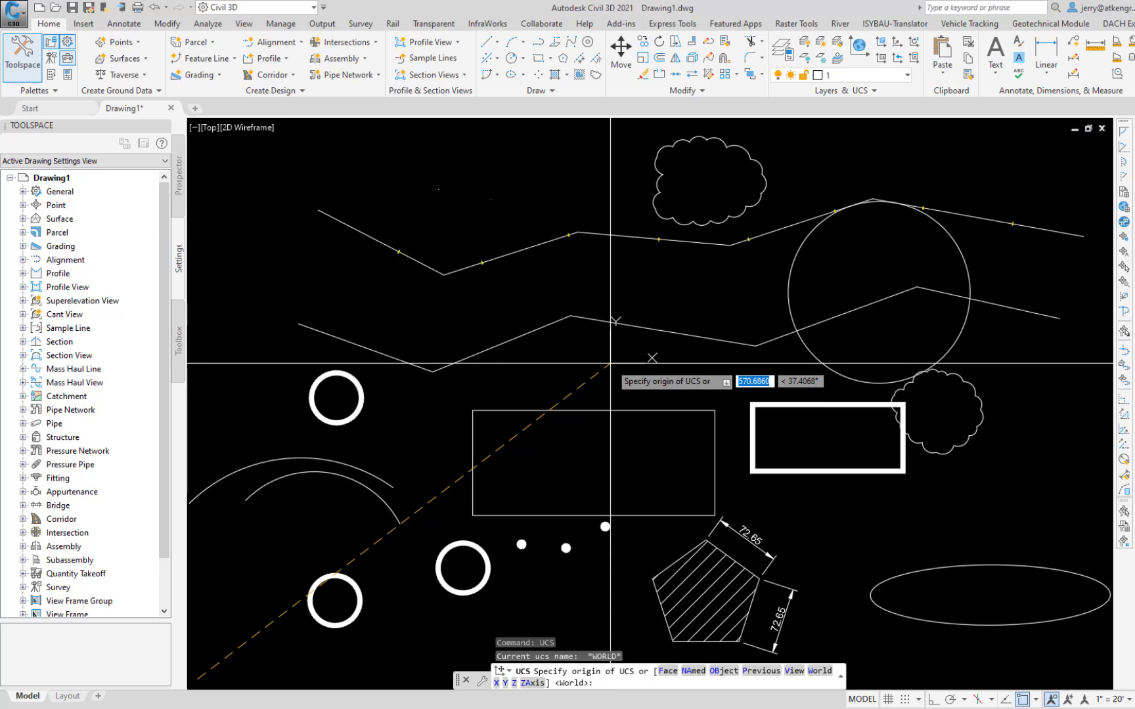
key("Down")
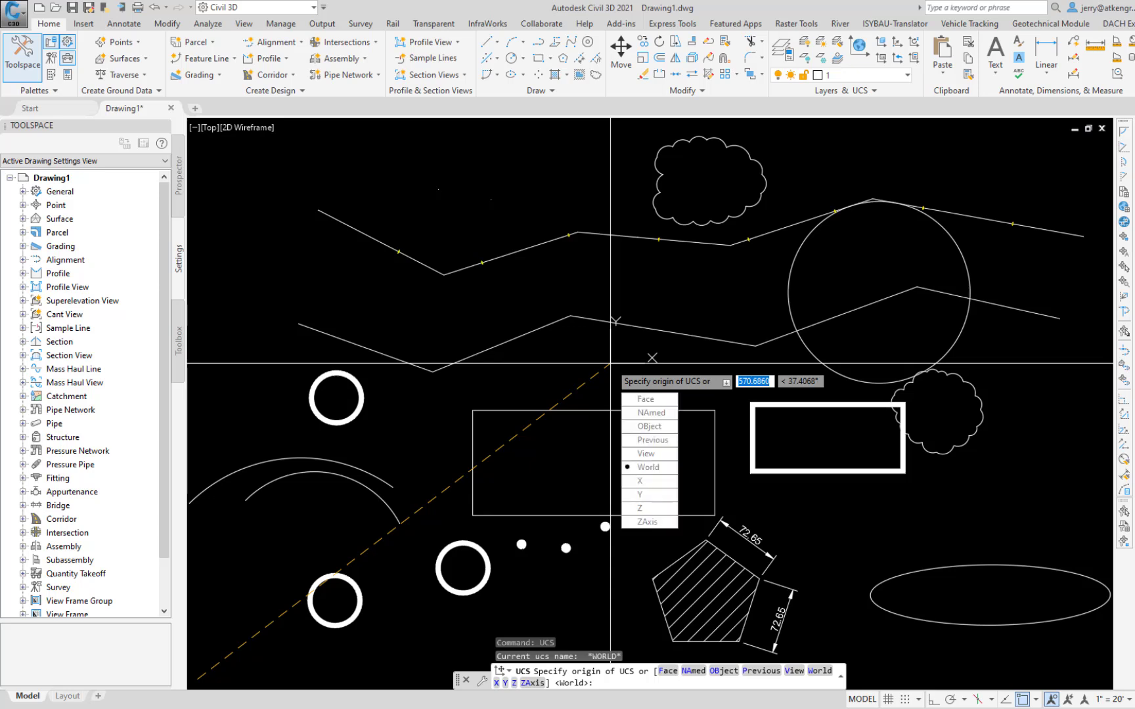
key("Down")
key("Down")
key("Down")
key("Return")
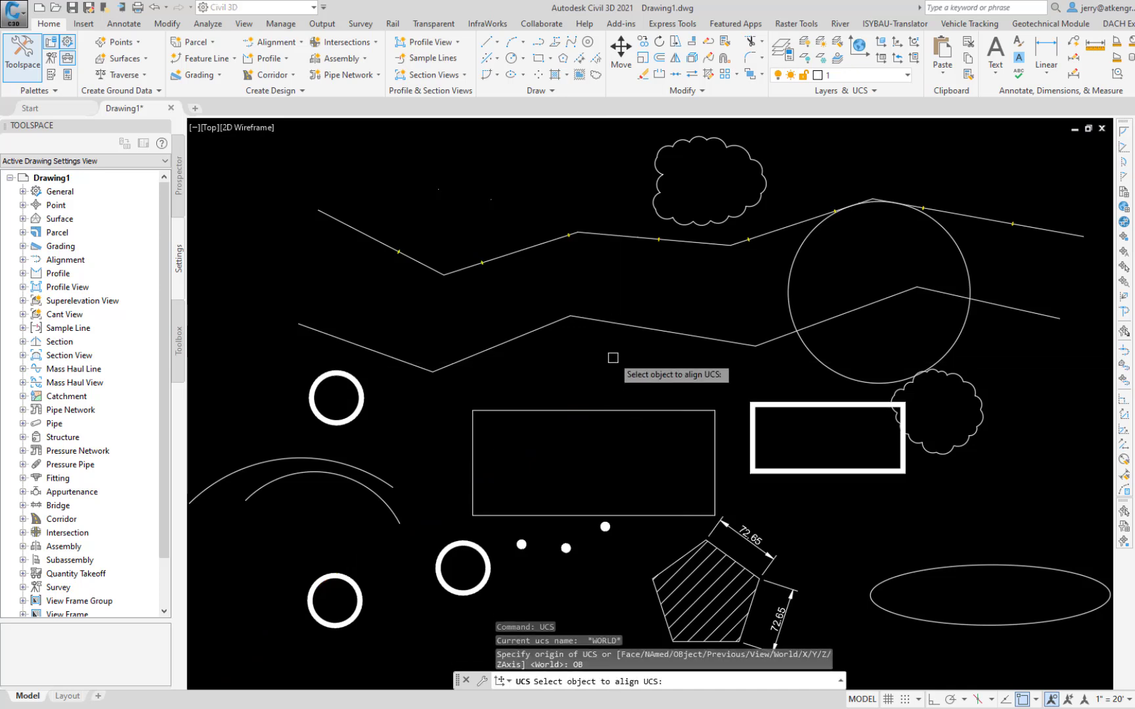
left_click(653, 329)
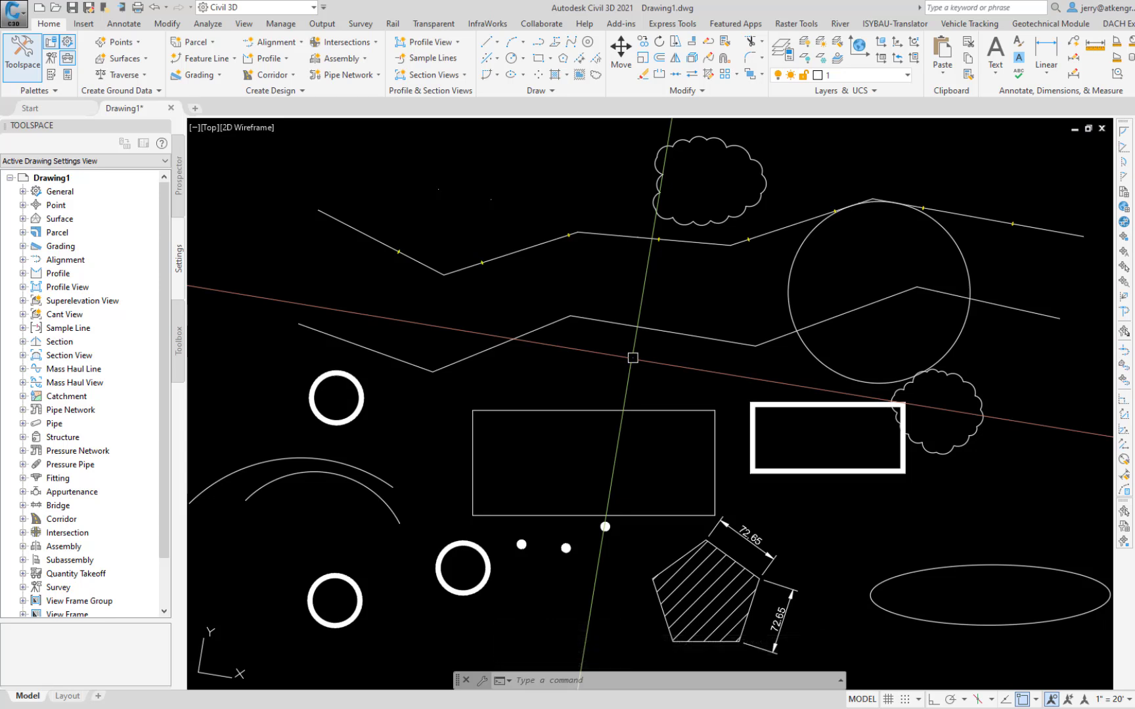
Step: Rotate the display to the plan view of the current UCS with the PLAN command
type("PLa")
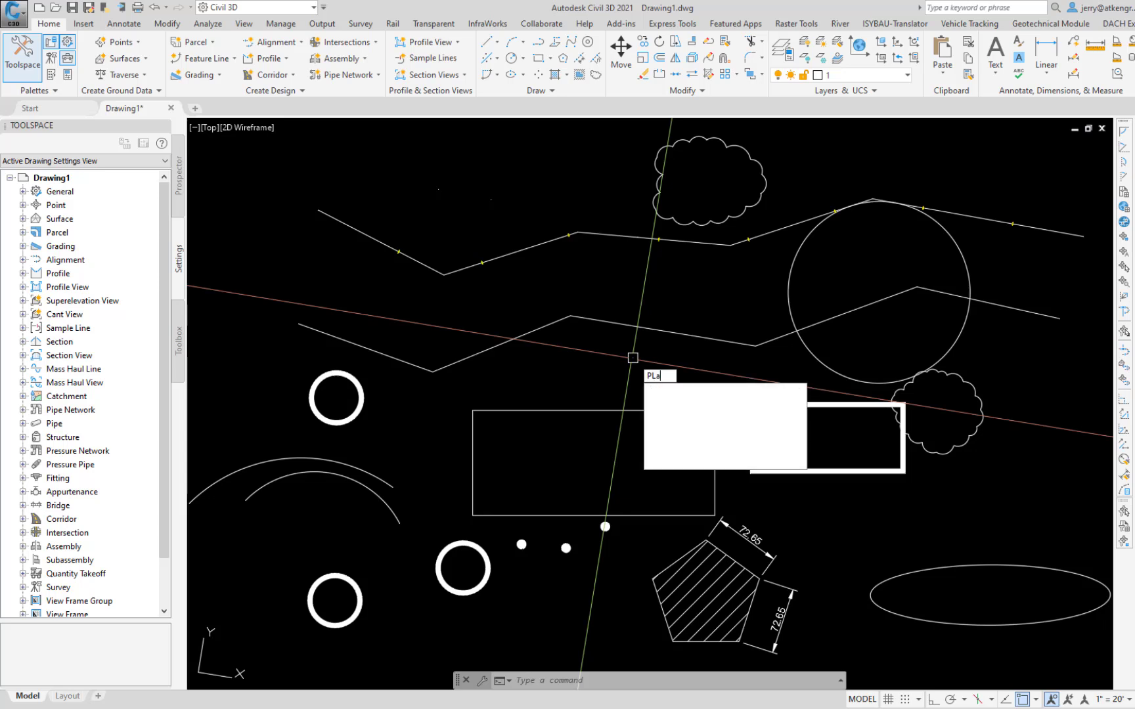
type("n")
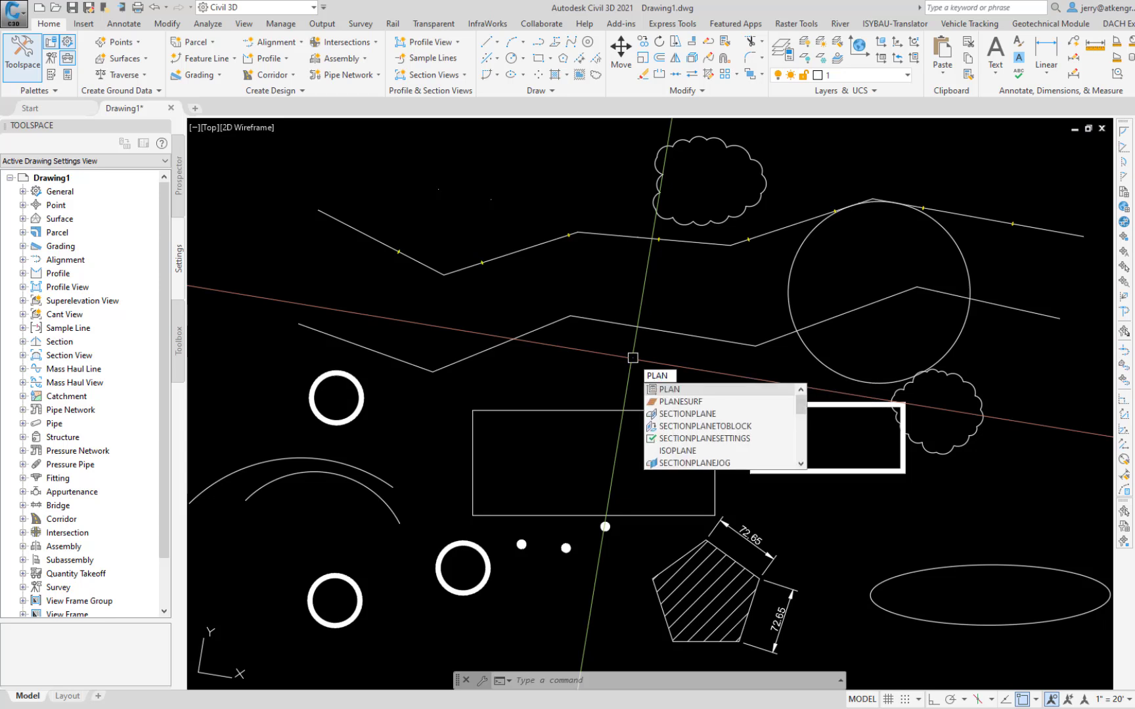
key("Return")
key("Return")
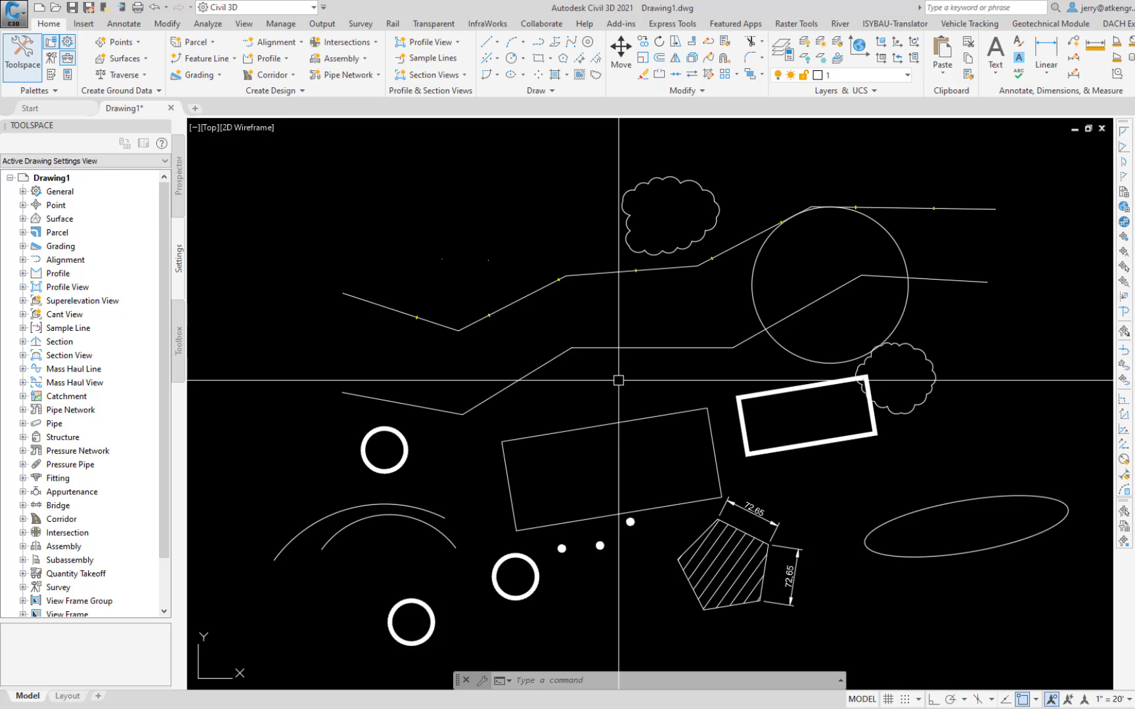
Step: Draw a 2850-unit line with Ortho on, in the negative X direction from the start of the lower polyline's middle segment
type("l")
key("Return")
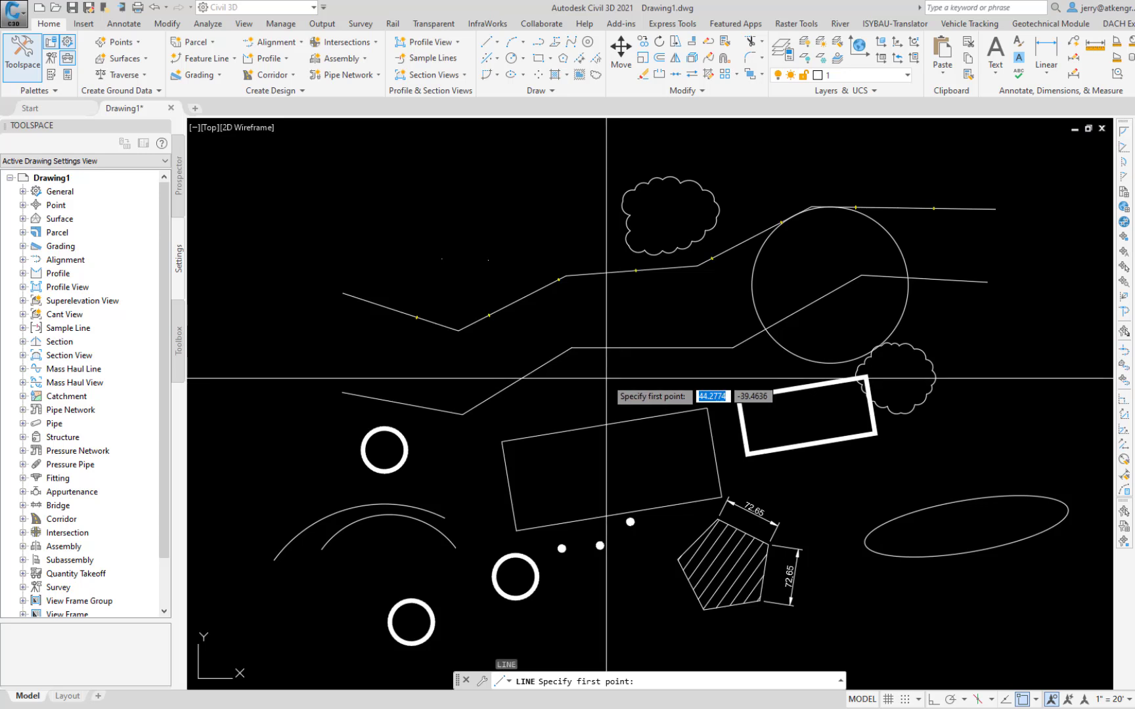
left_click(571, 348)
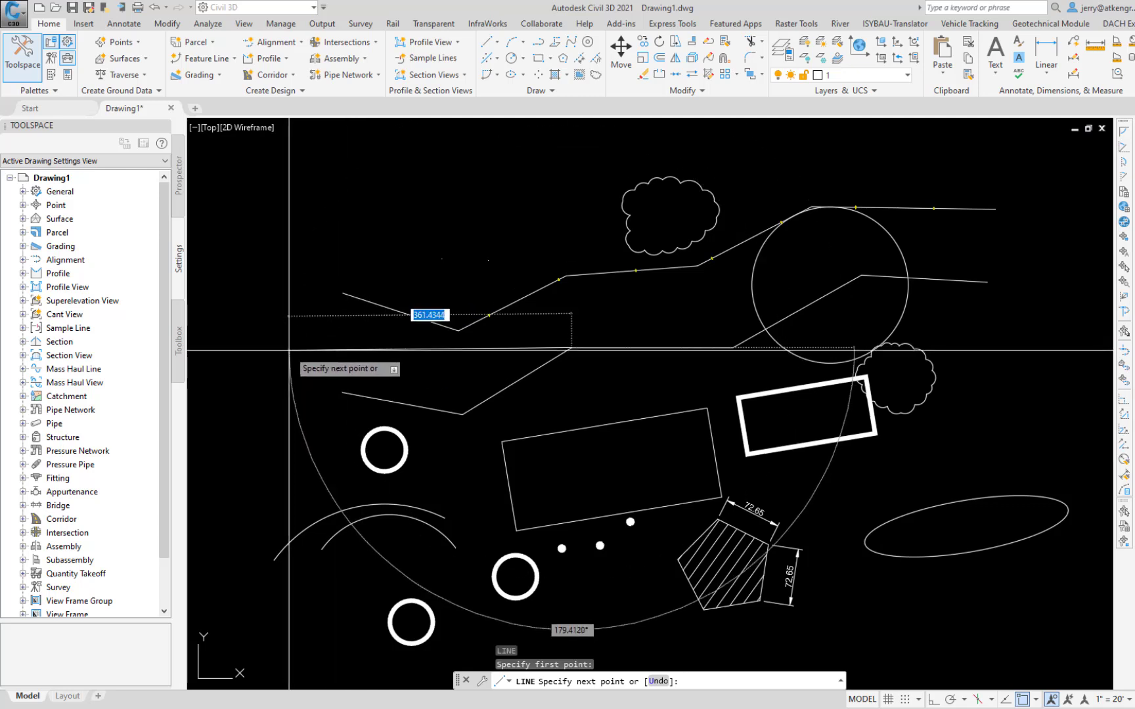
key("F8")
type("2")
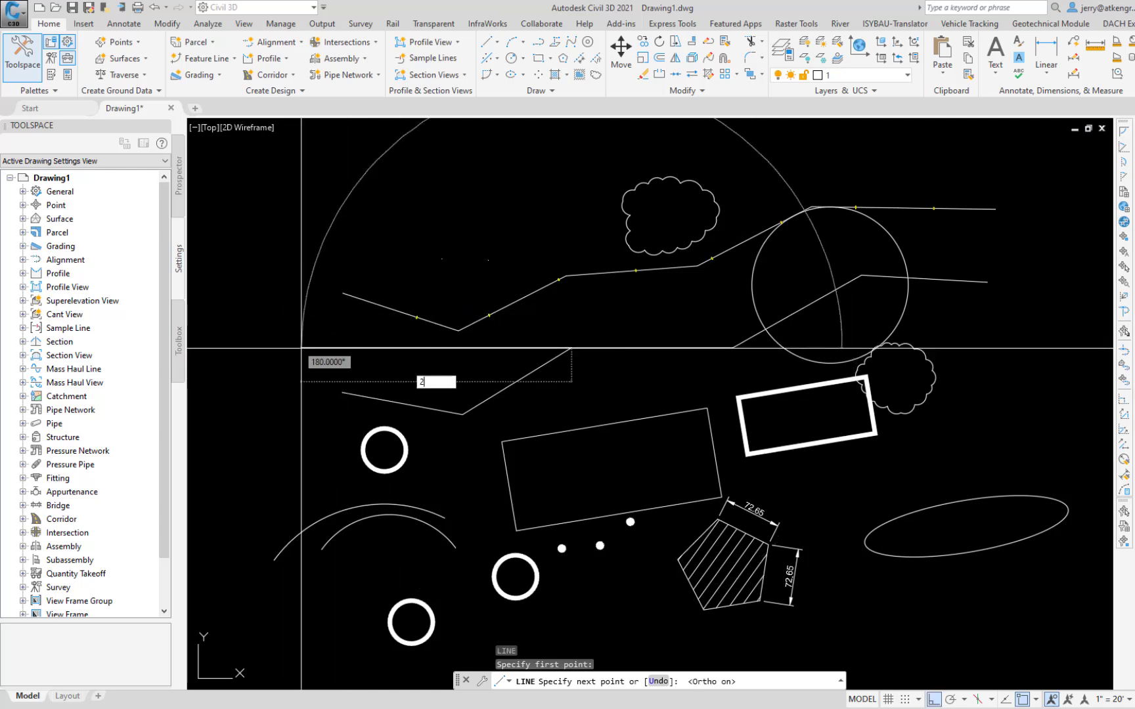
type("850")
key("Return")
key("Escape")
type("ZE")
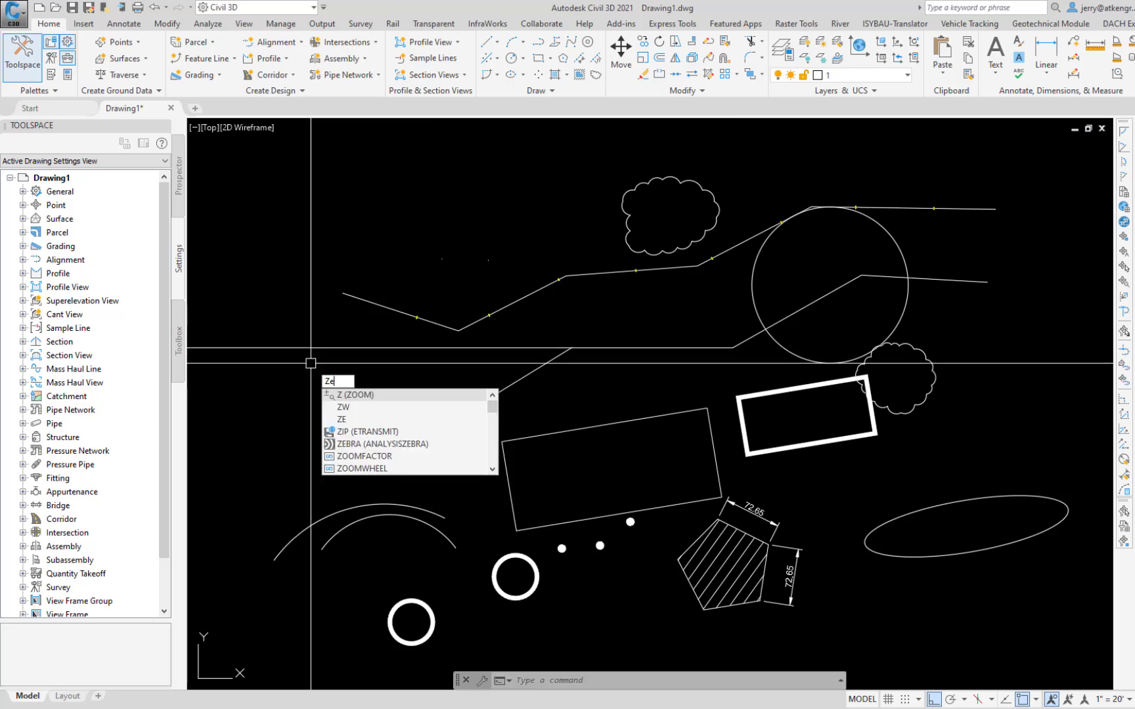
key("Return")
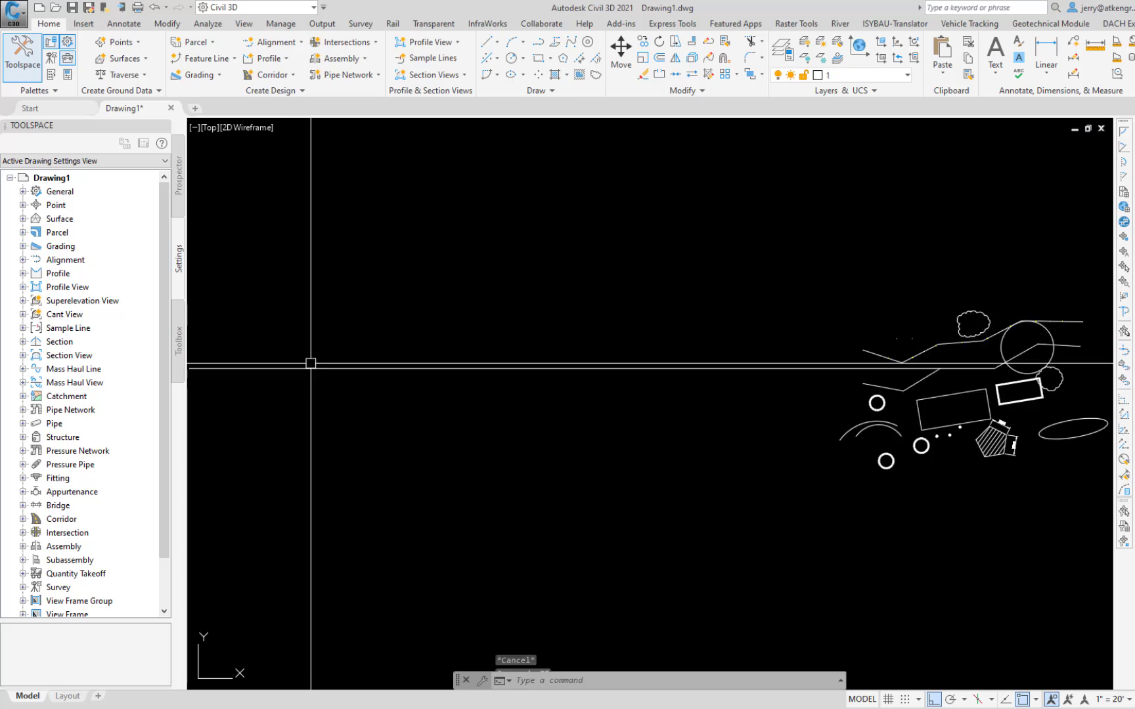
Step: Align the UCS to the long 2850-unit line near its far end, using the Object option
key("Escape")
type("ucs")
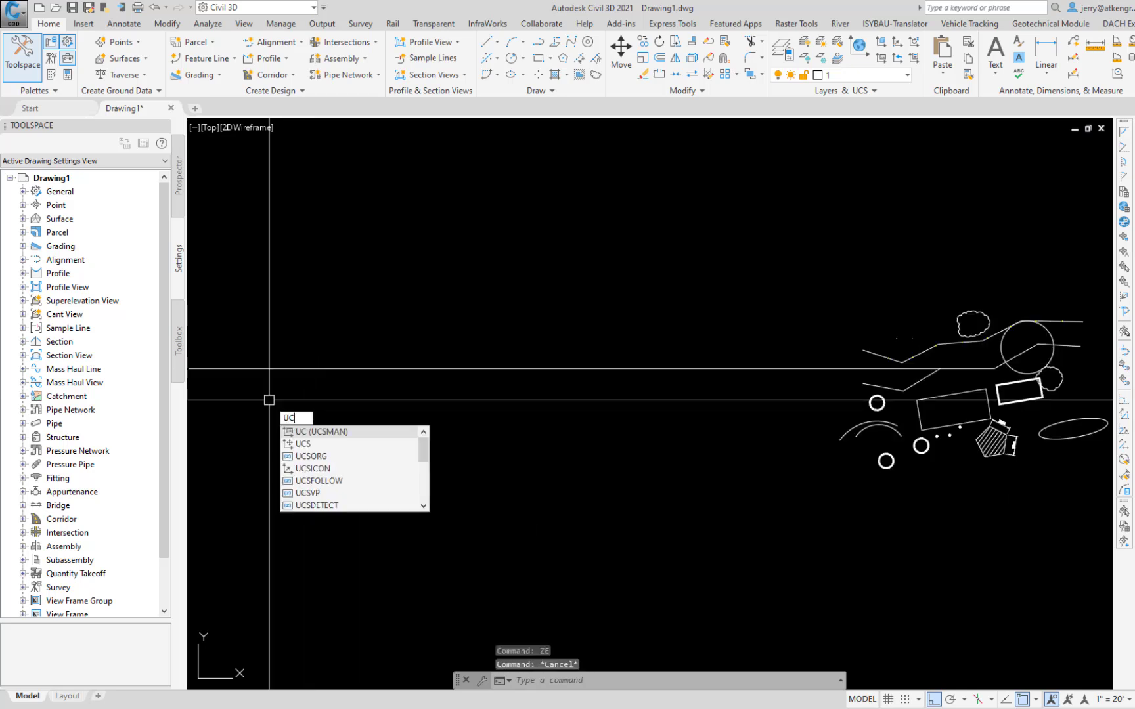
key("Return")
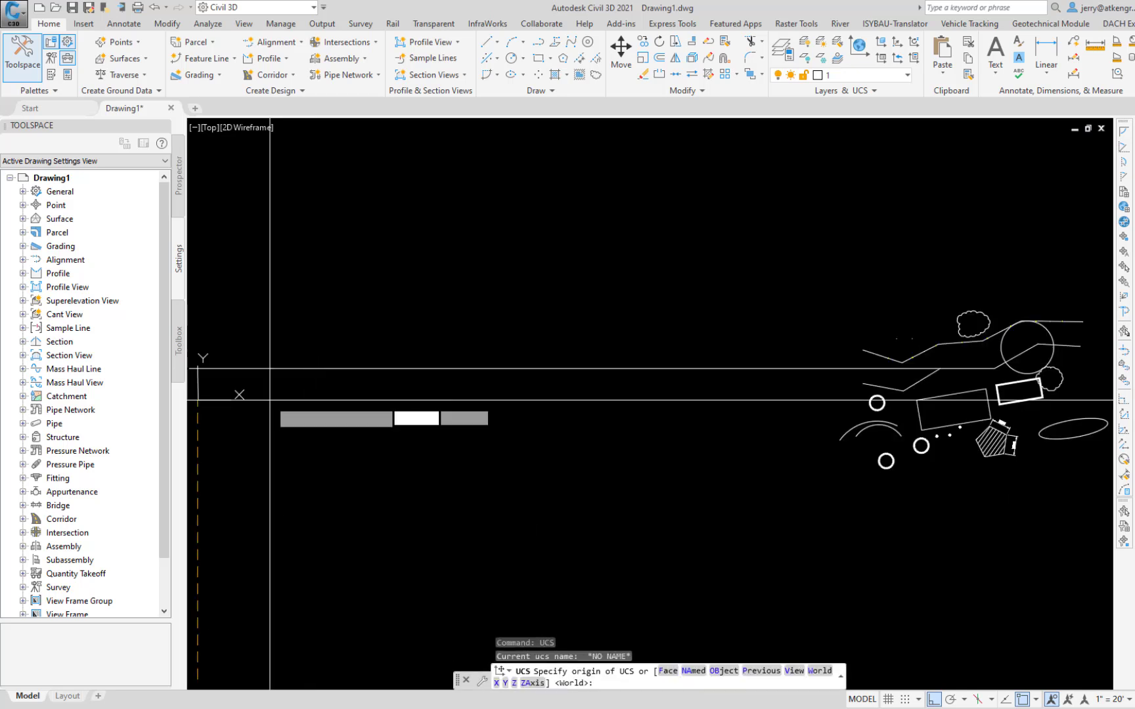
key("Down")
left_click(309, 463)
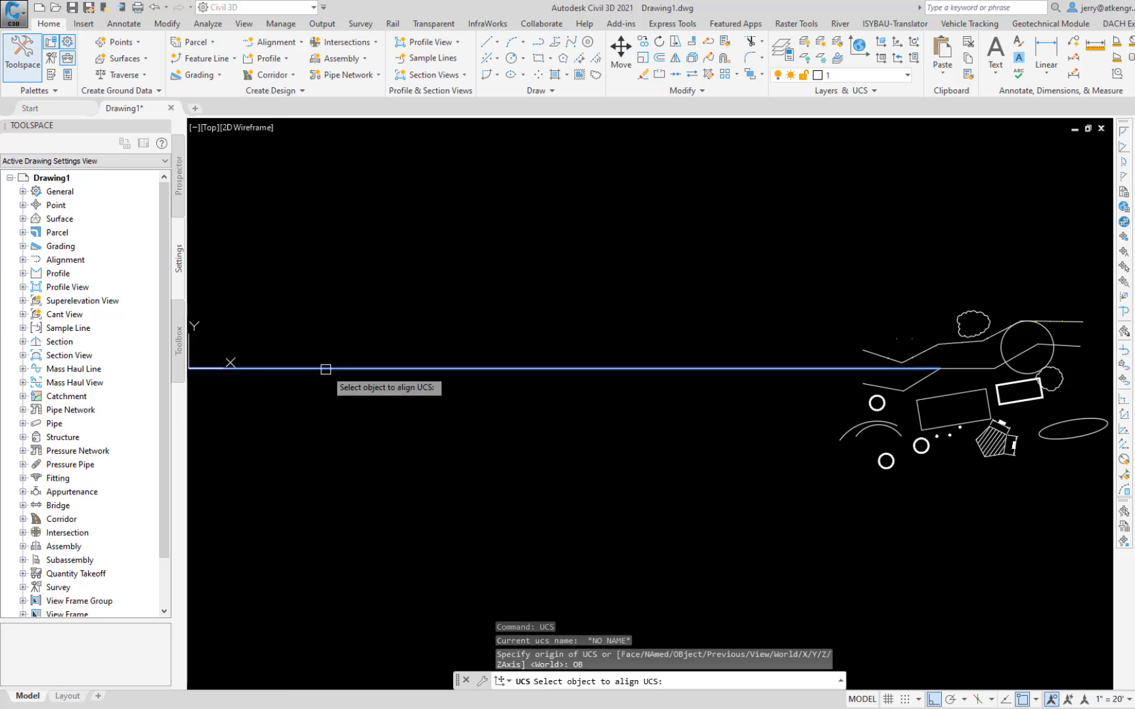
left_click(326, 370)
Step: Identify the coordinates of both endpoints of the long line with the ID command
type("id")
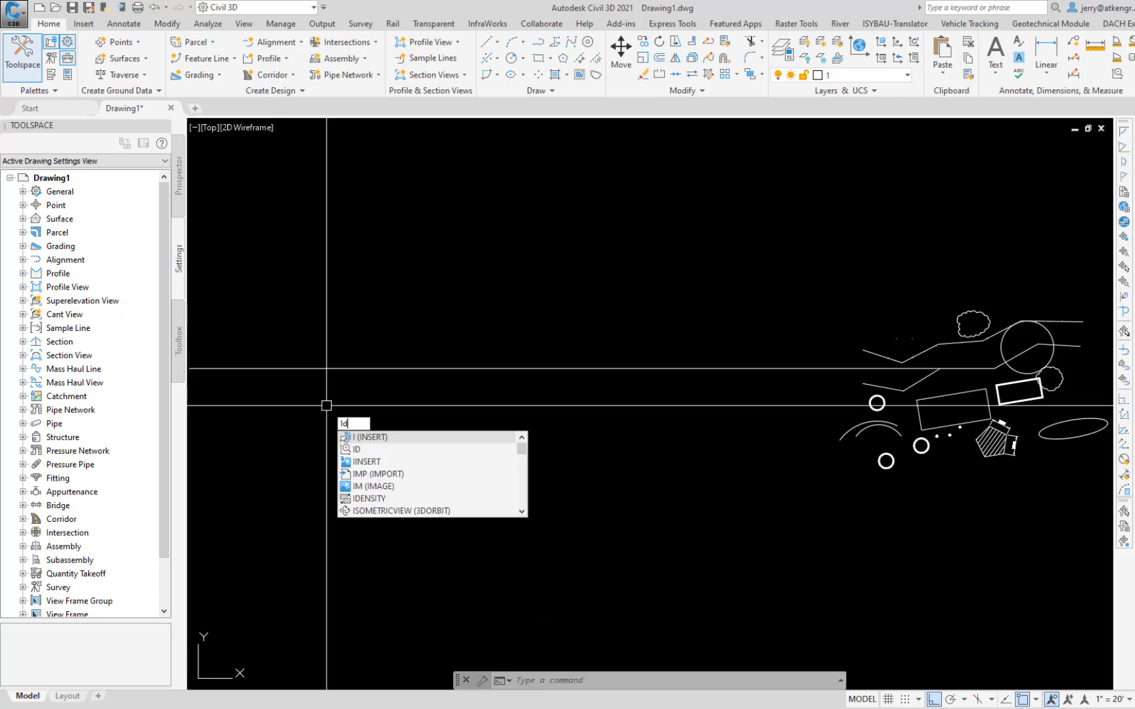
key("Return")
middle_click(227, 368)
middle_click(227, 369)
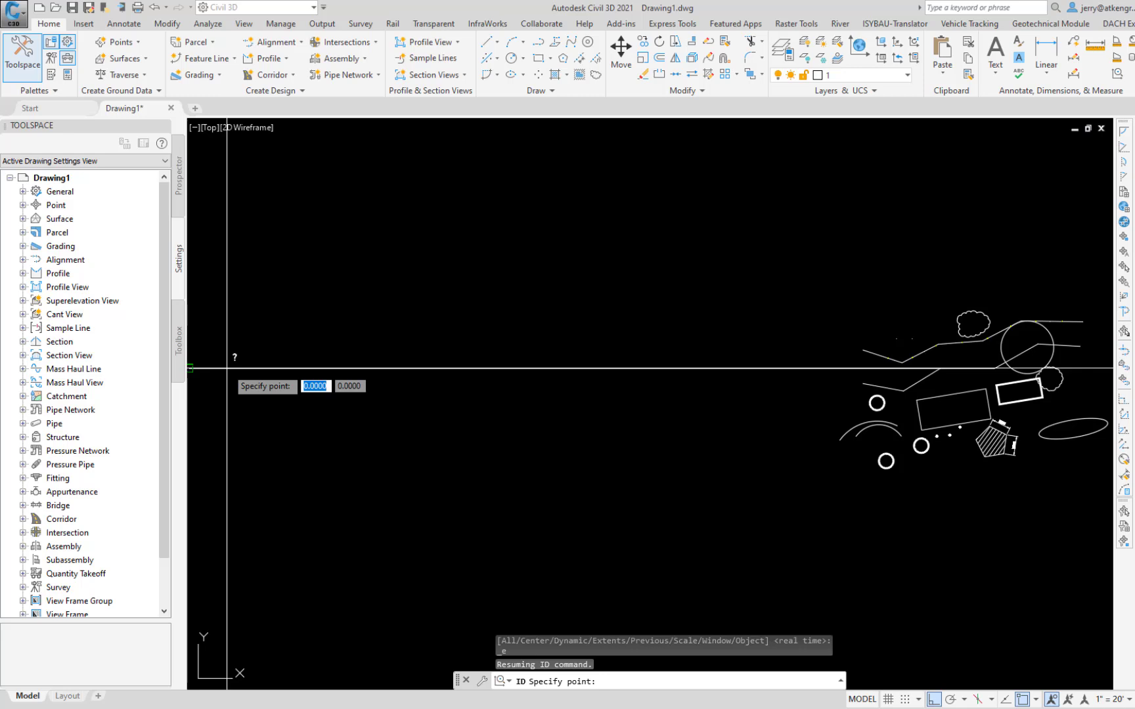
left_click(226, 368)
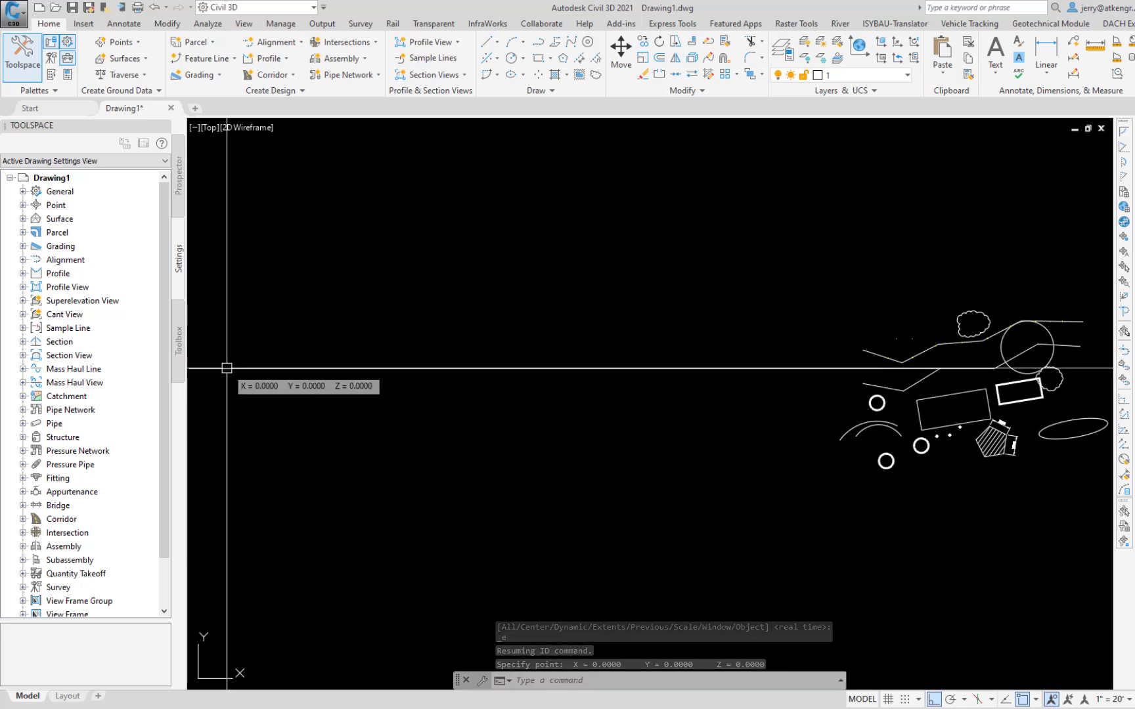
key("Return")
scroll(978, 384, "up", 6)
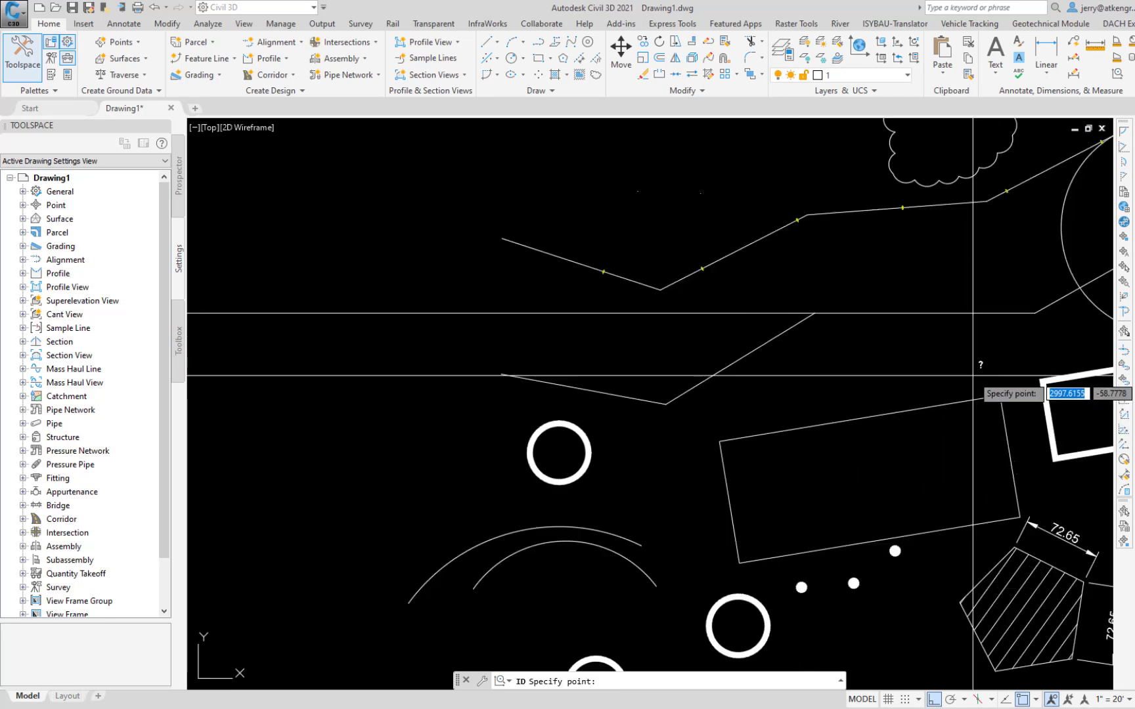
middle_click_drag(968, 377, 852, 388)
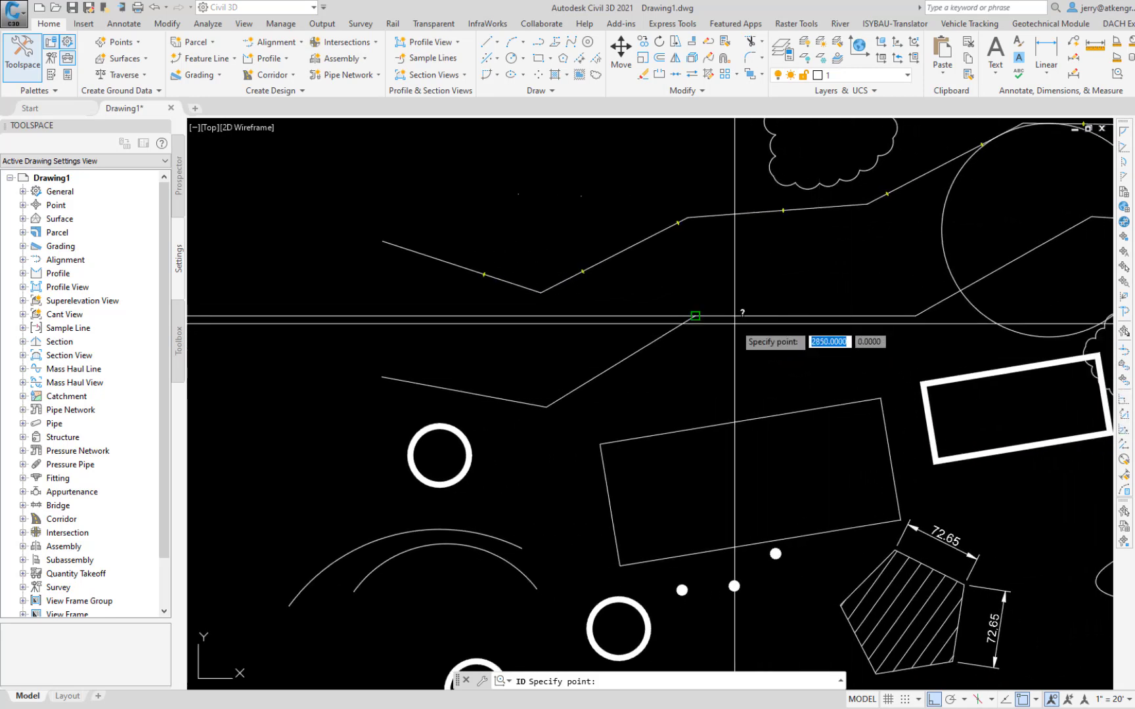
left_click(710, 314)
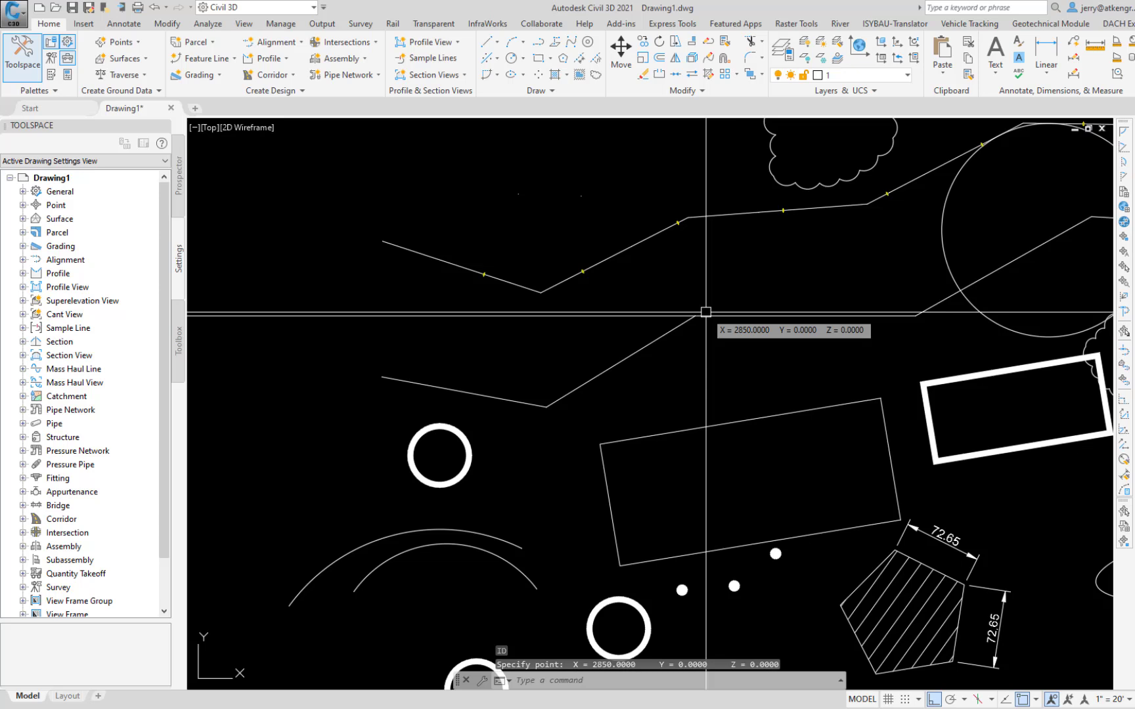
Step: Identify the coordinates of the upper polyline's third vertex and the thick rectangle's upper-left corner with ID
key("Return")
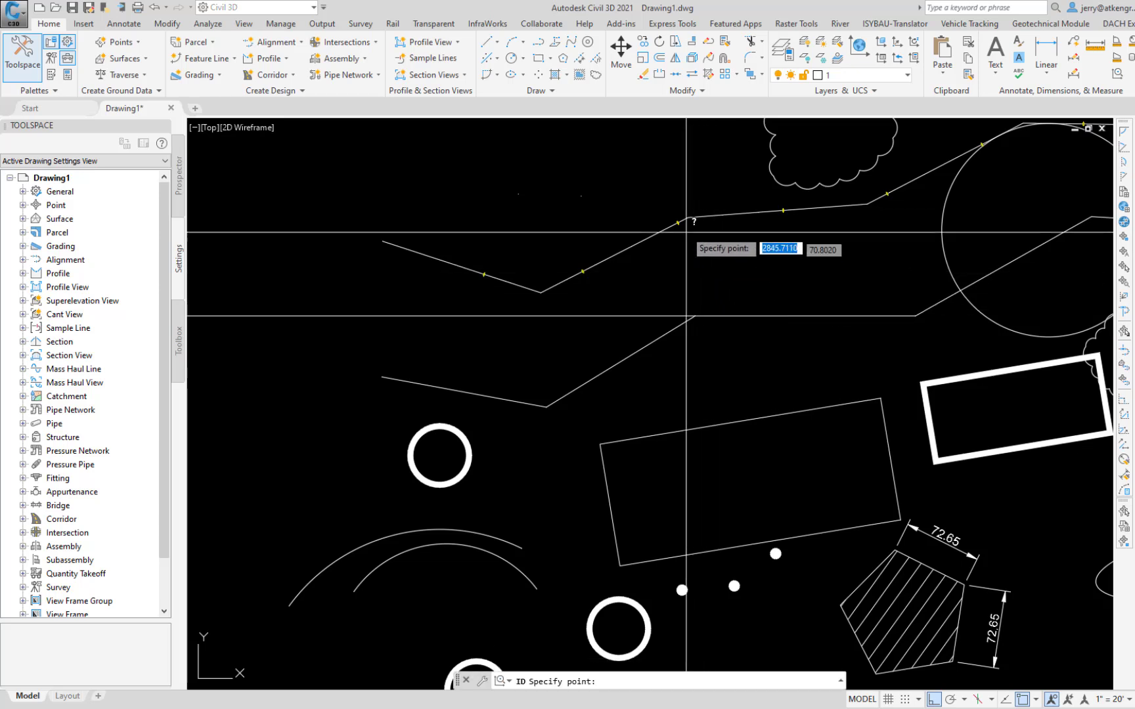
left_click(694, 217)
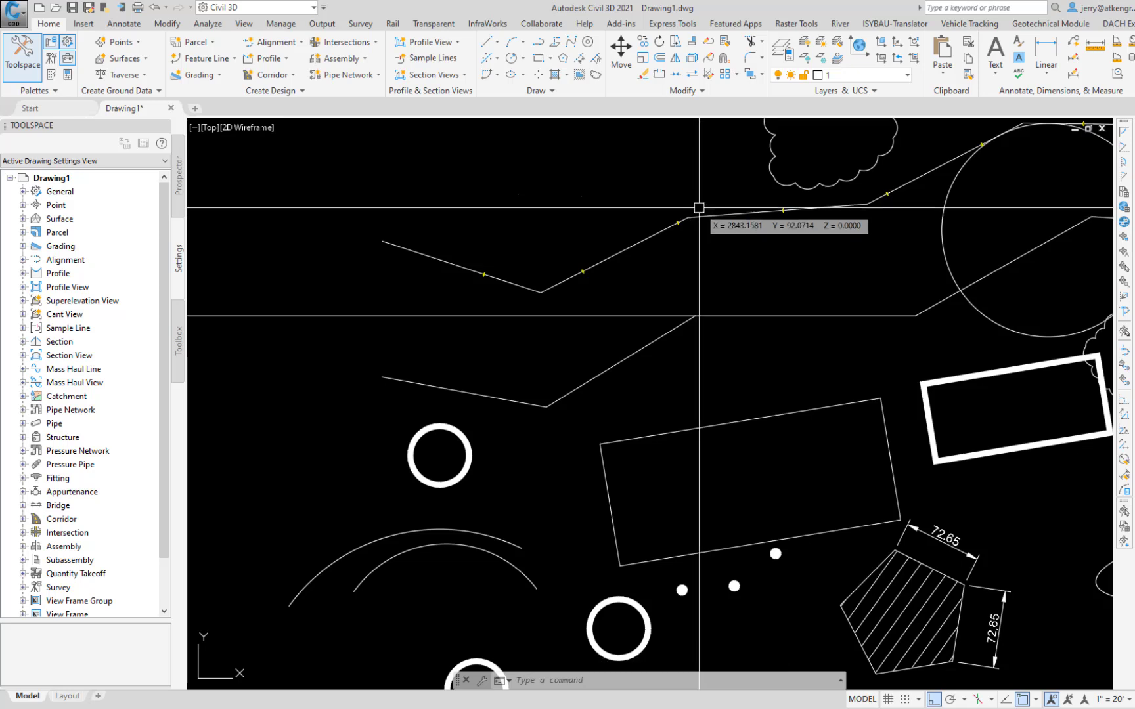
key("Return")
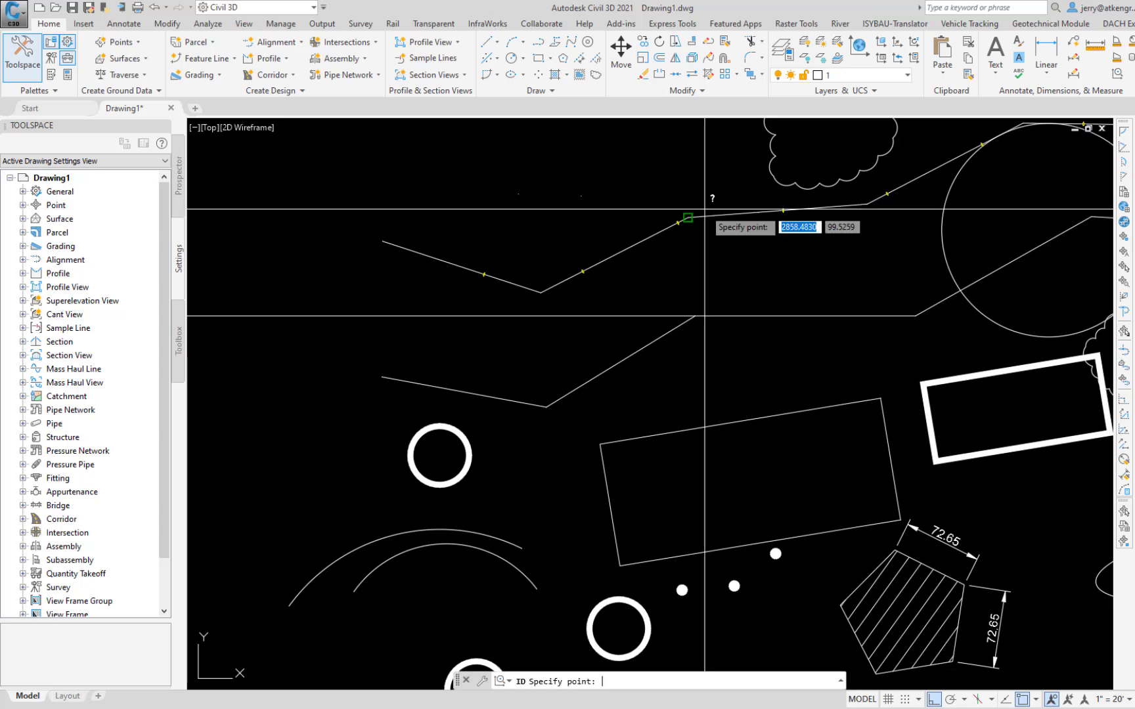
left_click(934, 386)
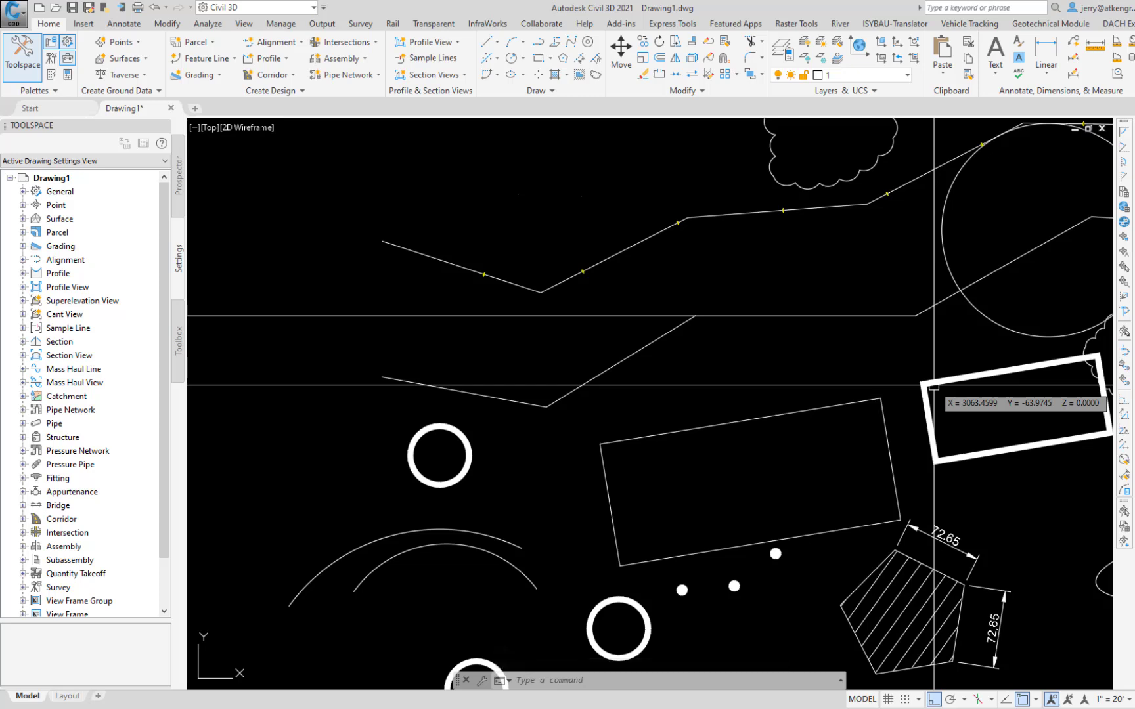
key("Escape")
Step: Restore the UCS to World
type("u")
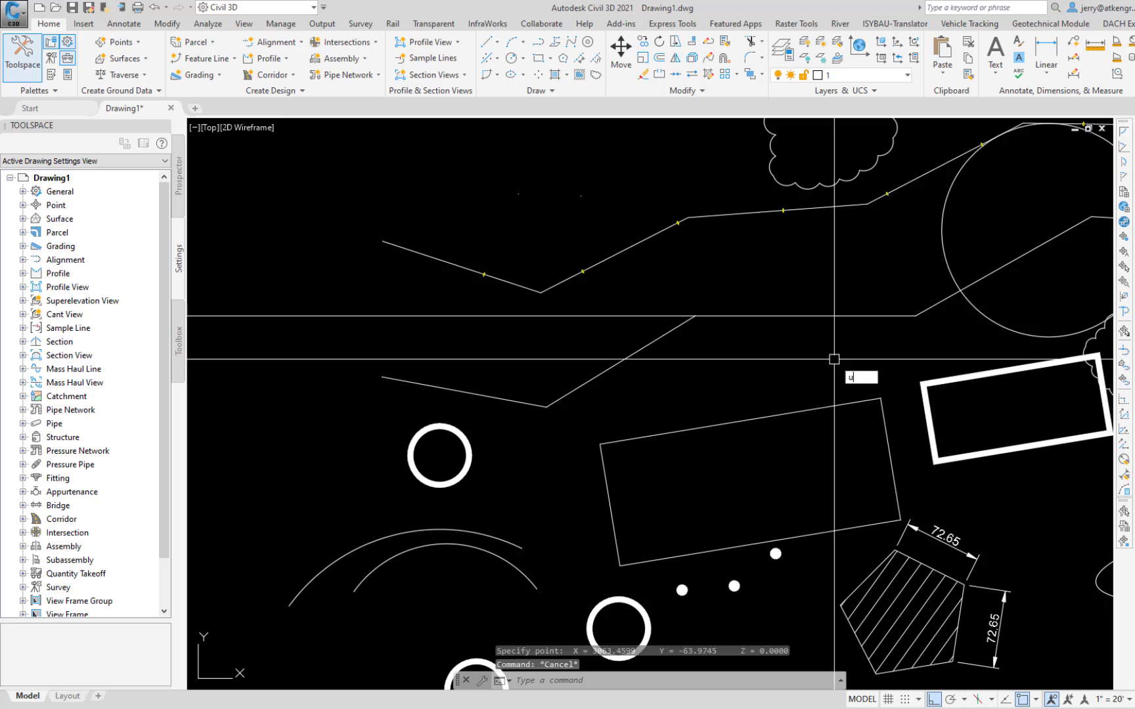
type("cs")
key("Return")
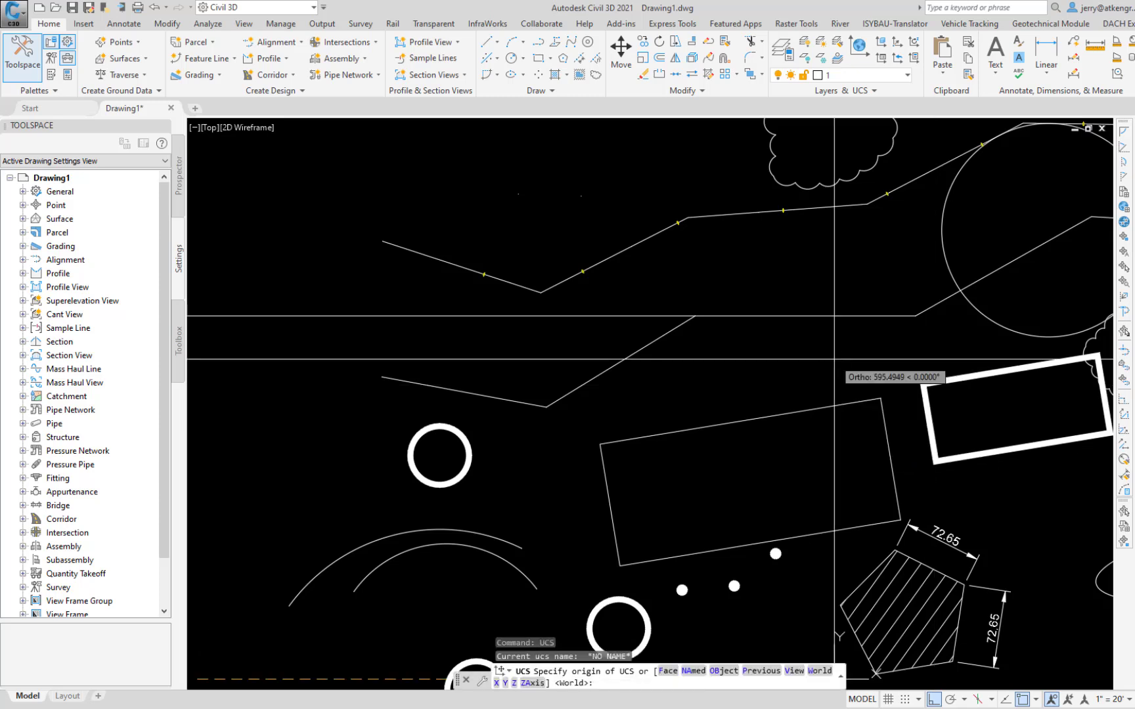
key("Down")
key("Down")
key("Down")
key("Down")
key("Down")
key("Down")
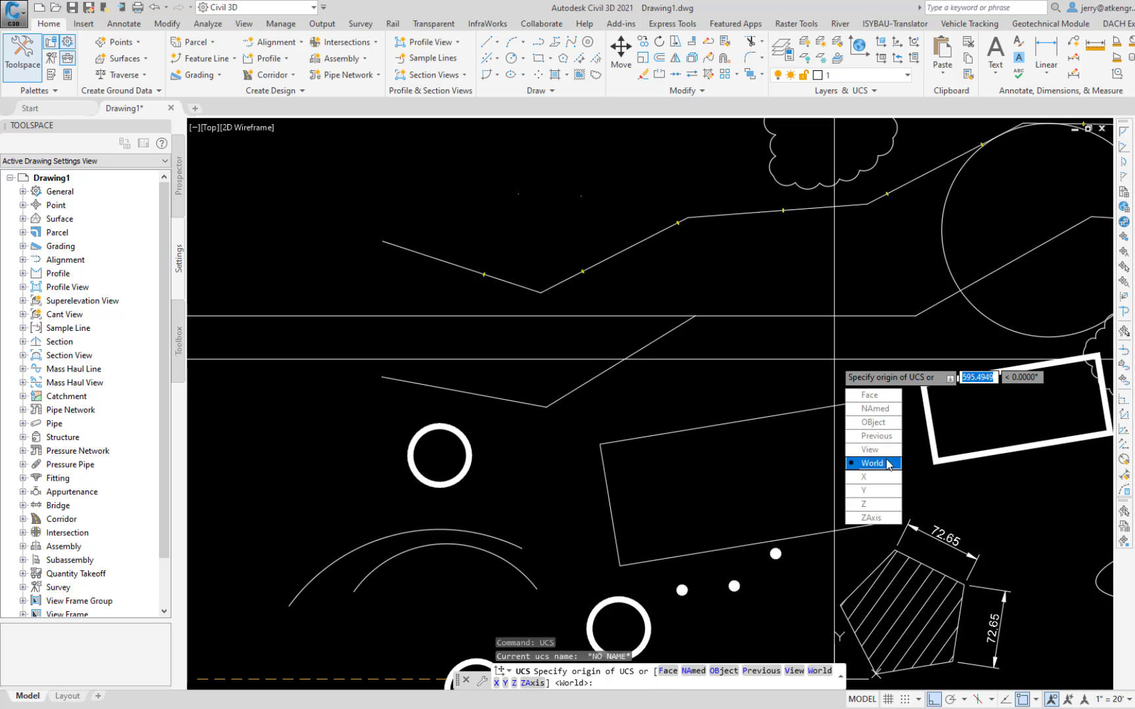
key("Return")
Step: Rotate the display back to the plan view of the current World UCS with the PLAN command
type("PLAn")
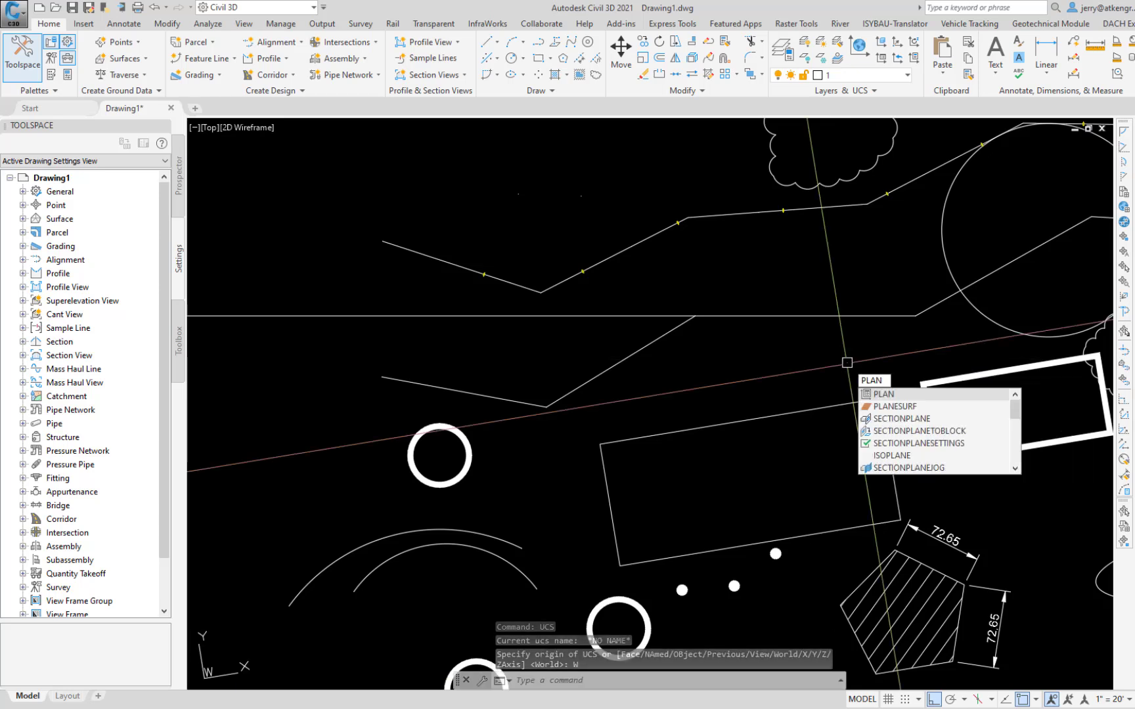
key("Return")
key("Return")
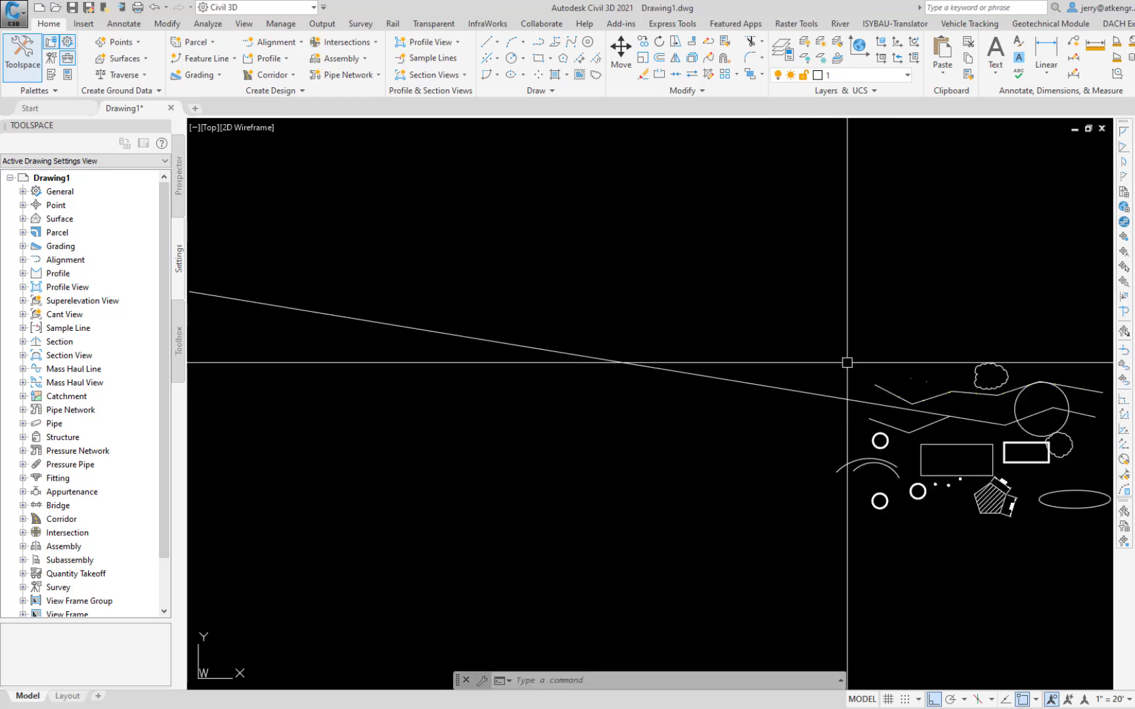